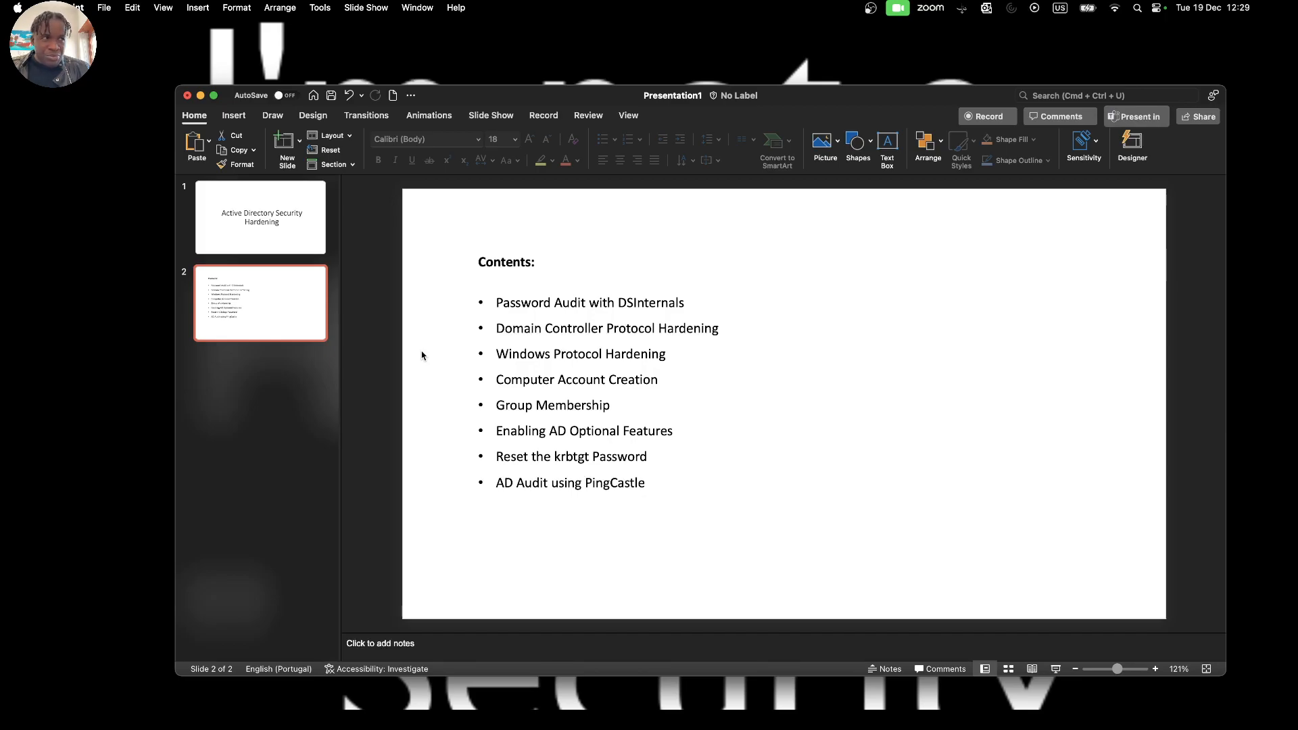
Step: Switch from the presentation to the lab desktop and view the DC02 and CA01 virtual machines
key("ctrl+Right")
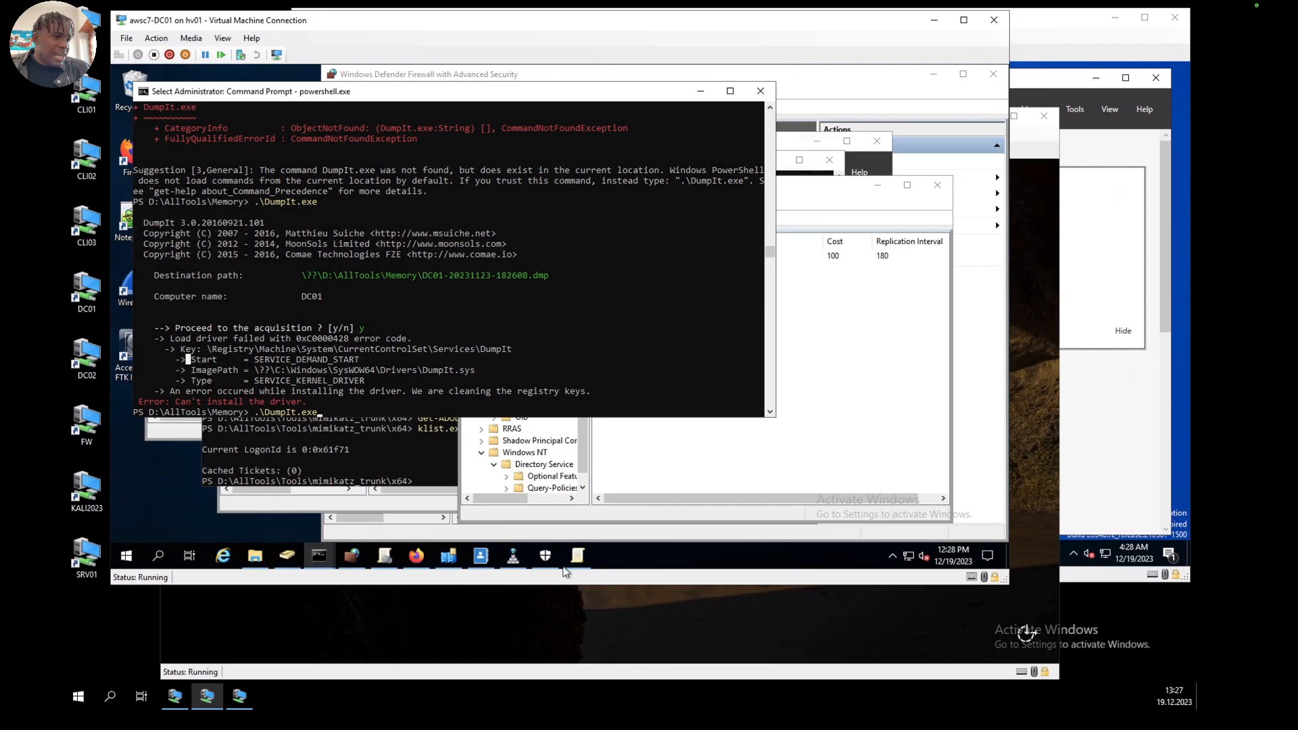
left_click(478, 611)
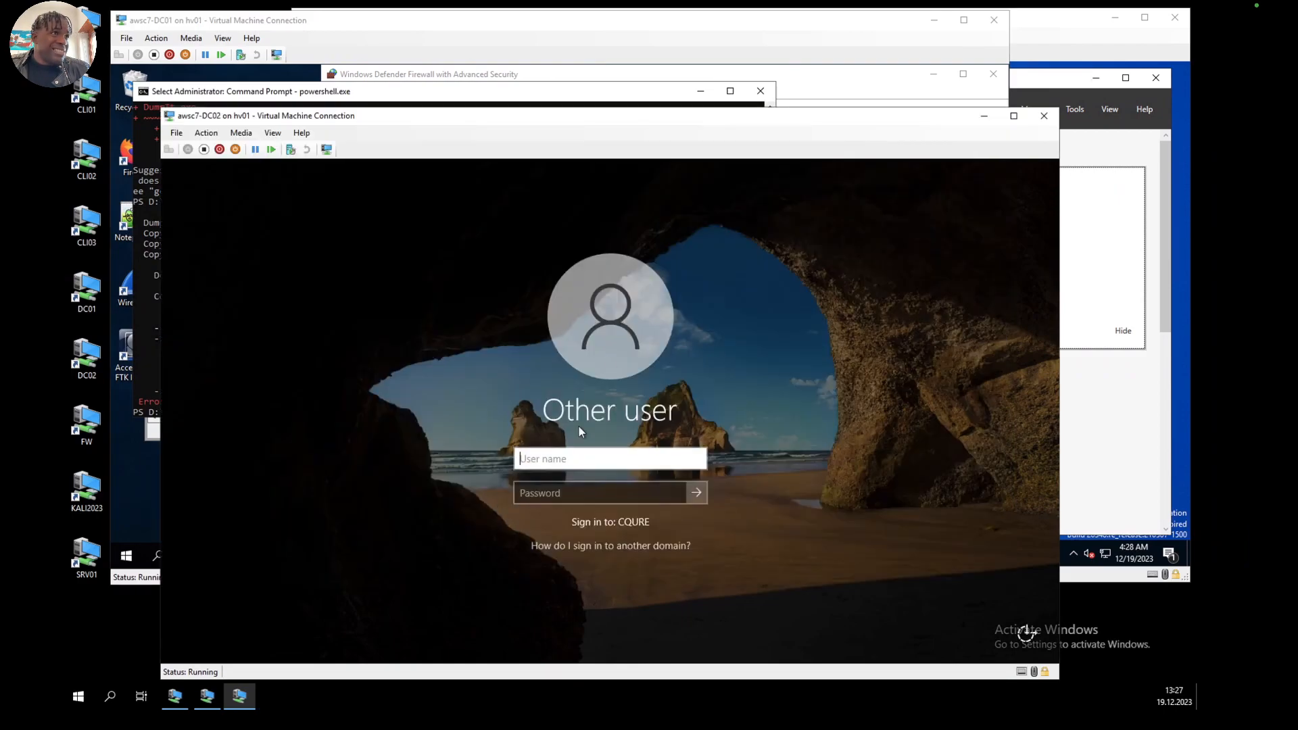
left_click(1068, 31)
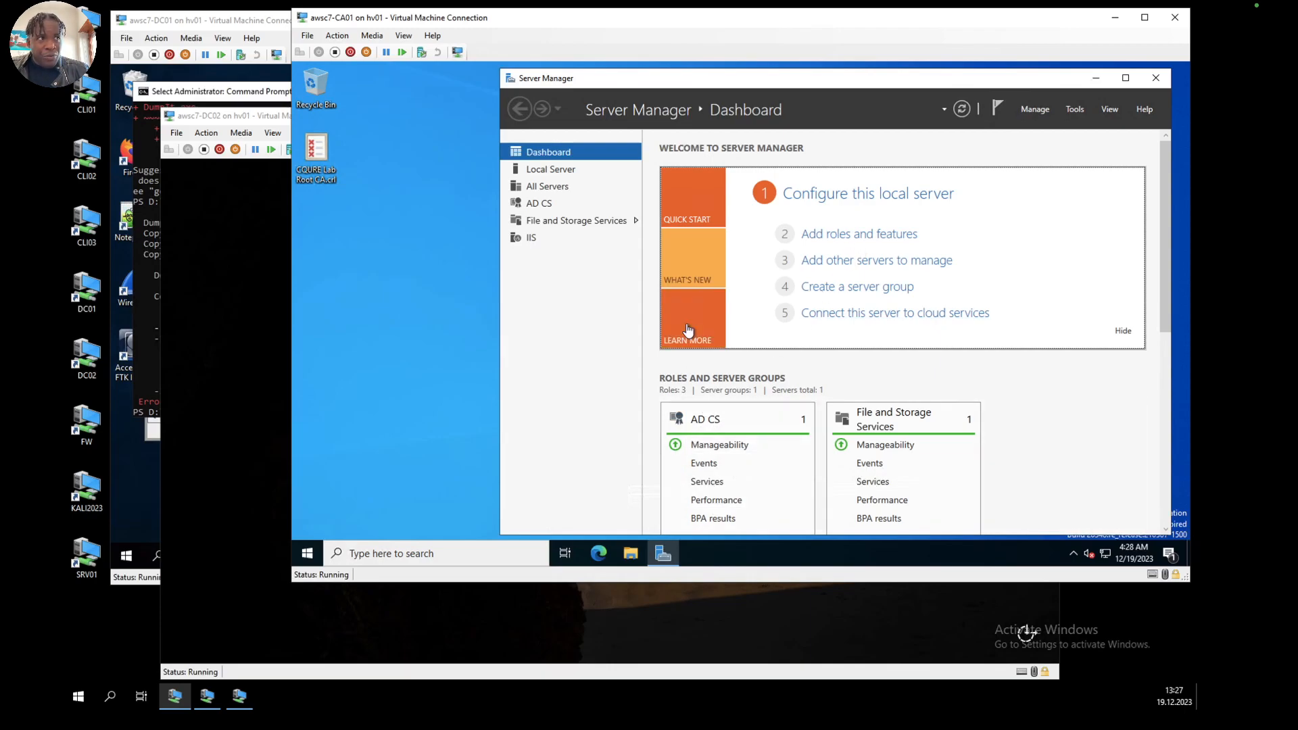
Step: In the DC01 virtual machine's PowerShell console, discard the pending .\DumpIt.exe command and run clear
left_click(182, 75)
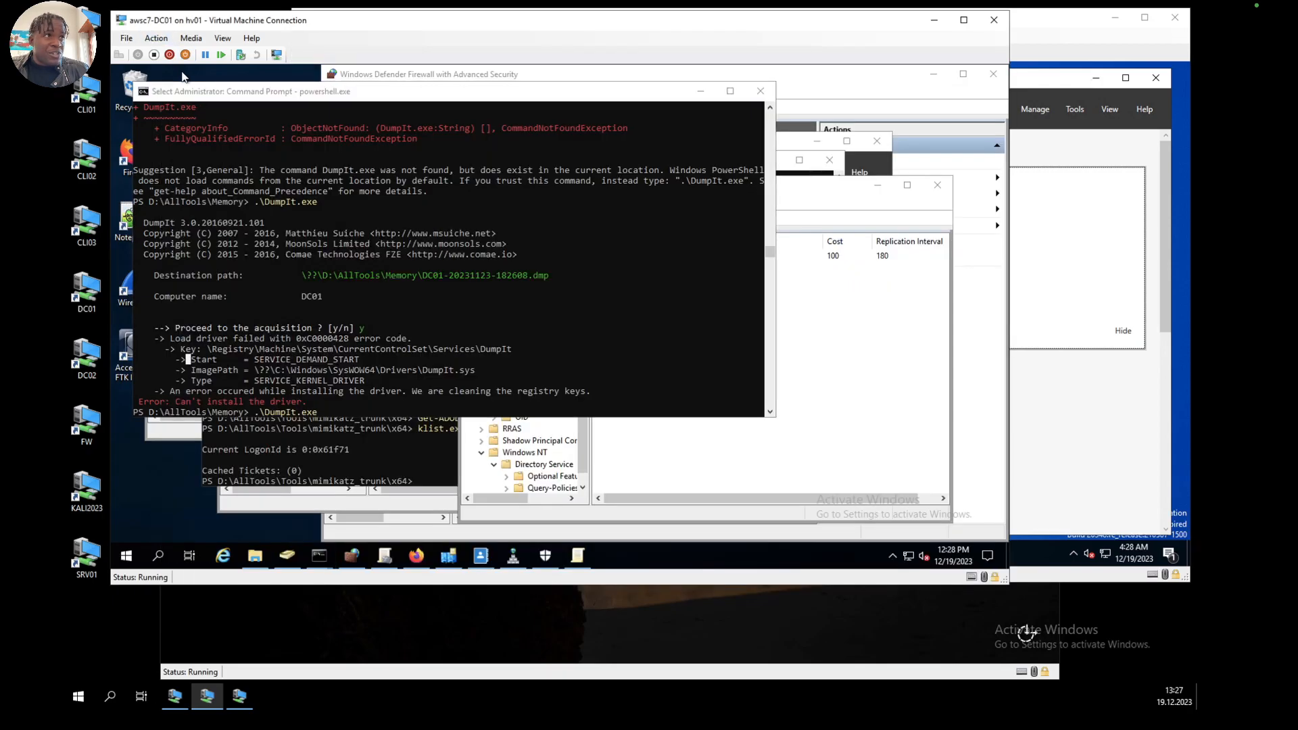
left_click(461, 396)
key("Escape")
key("BackSpace")
key("BackSpace")
key("BackSpace")
key("BackSpace")
key("BackSpace")
key("BackSpace")
key("BackSpace")
key("BackSpace")
key("BackSpace")
key("BackSpace")
key("BackSpace")
key("BackSpace")
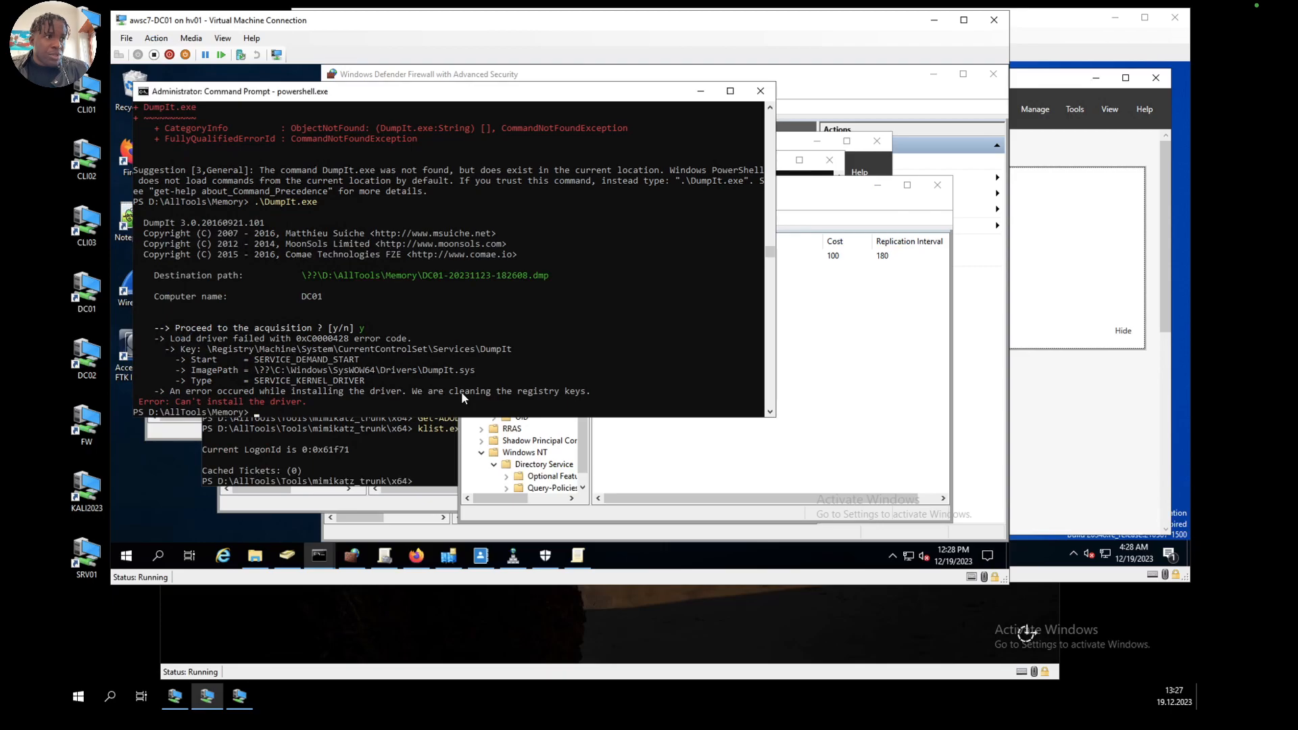
type("clear")
key("Return")
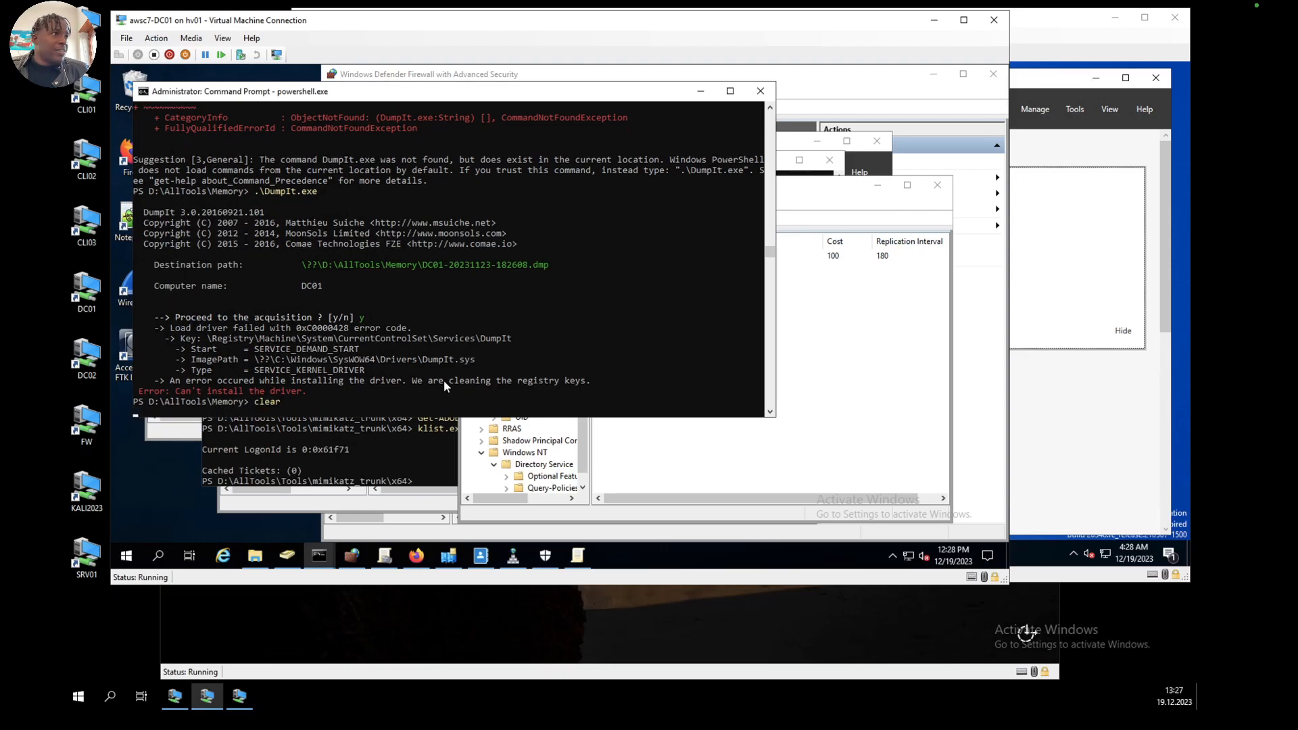
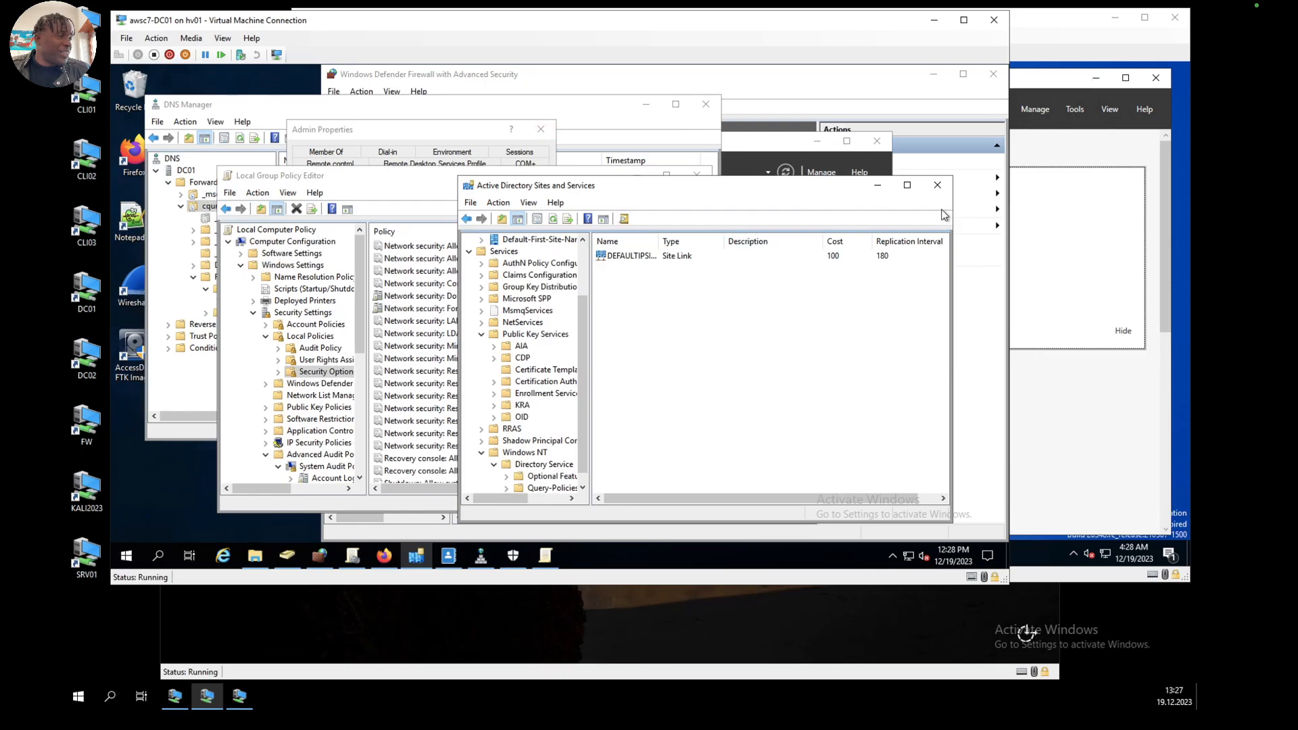
Step: Try to close the Active Directory Sites and Services console
left_click(937, 184)
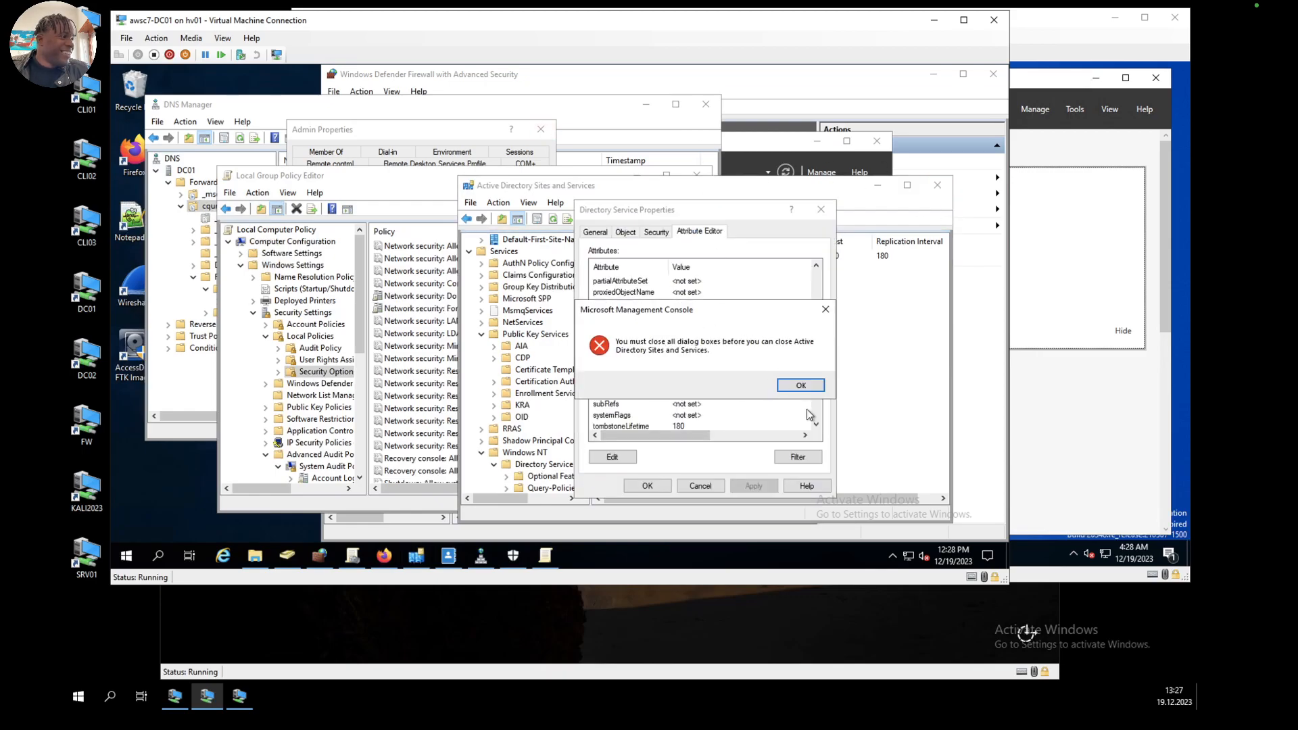
left_click(804, 387)
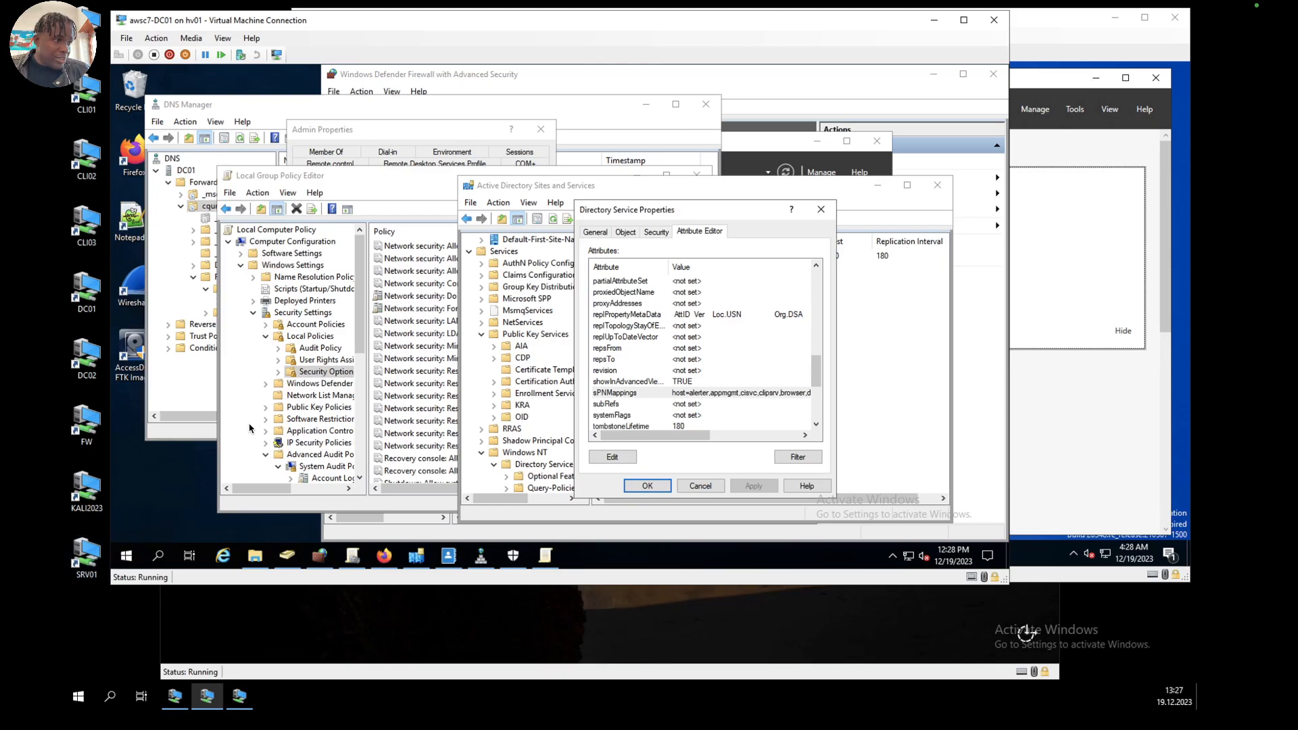
Step: Launch a new Windows PowerShell console as administrator on DC01 and widen its window
left_click(125, 555)
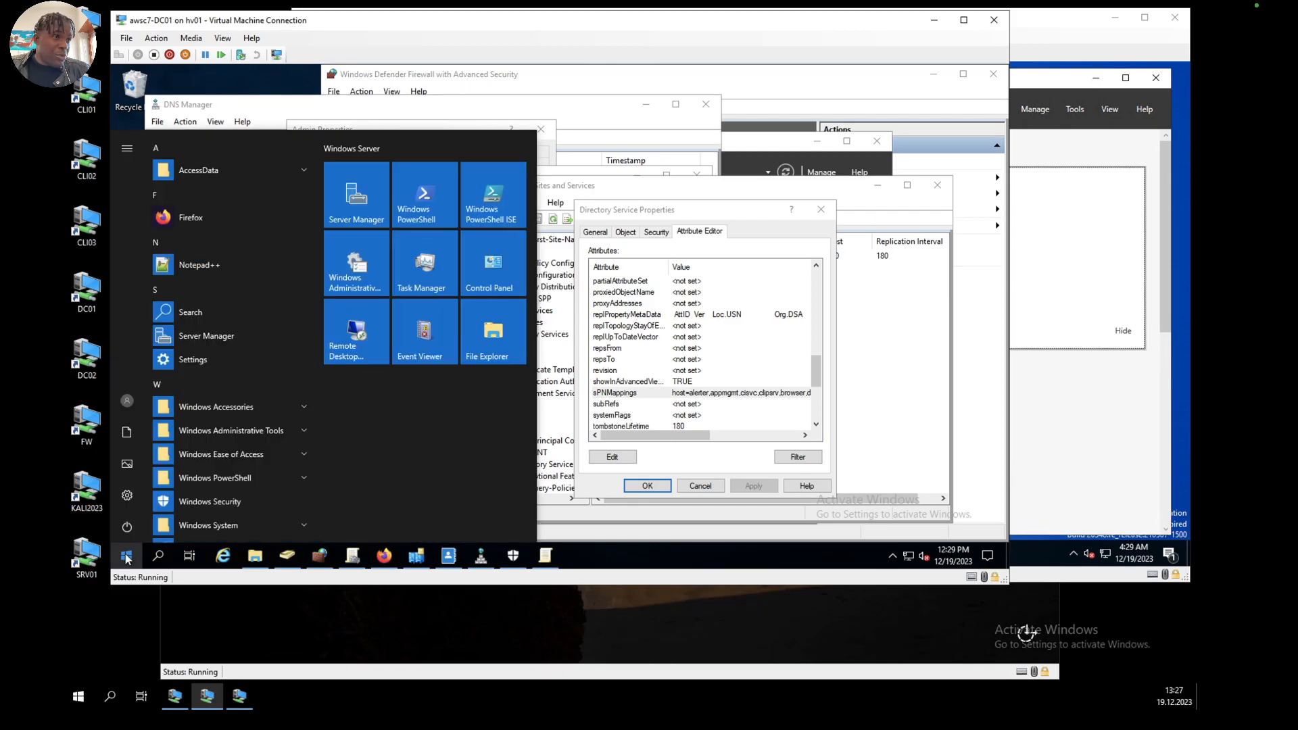
type("power")
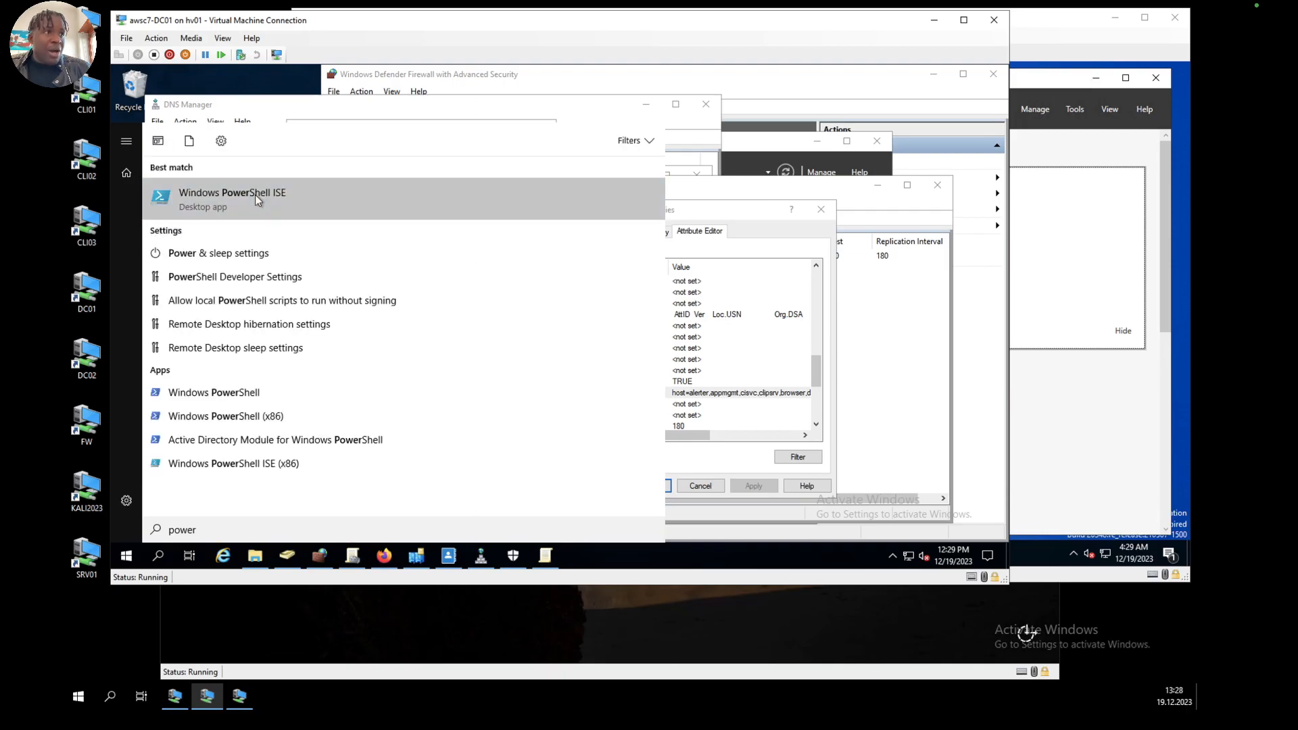
right_click(254, 195)
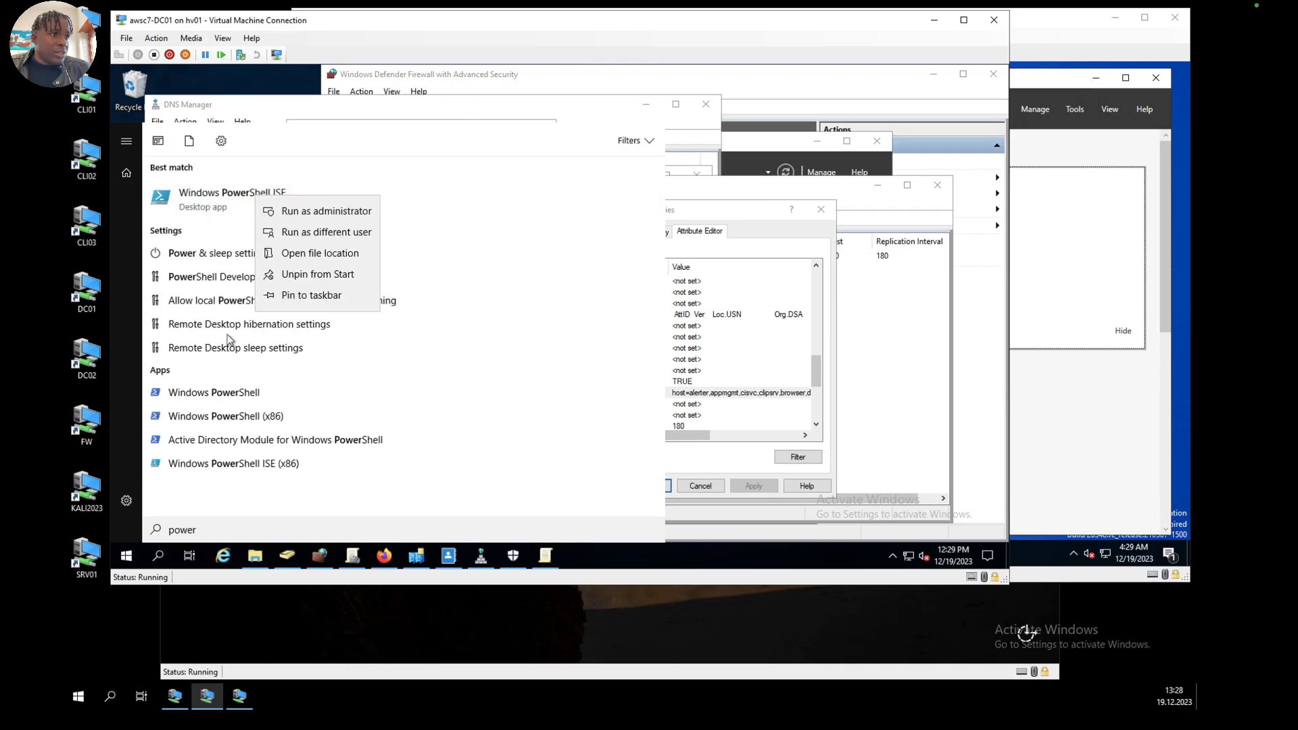
right_click(213, 394)
left_click(304, 388)
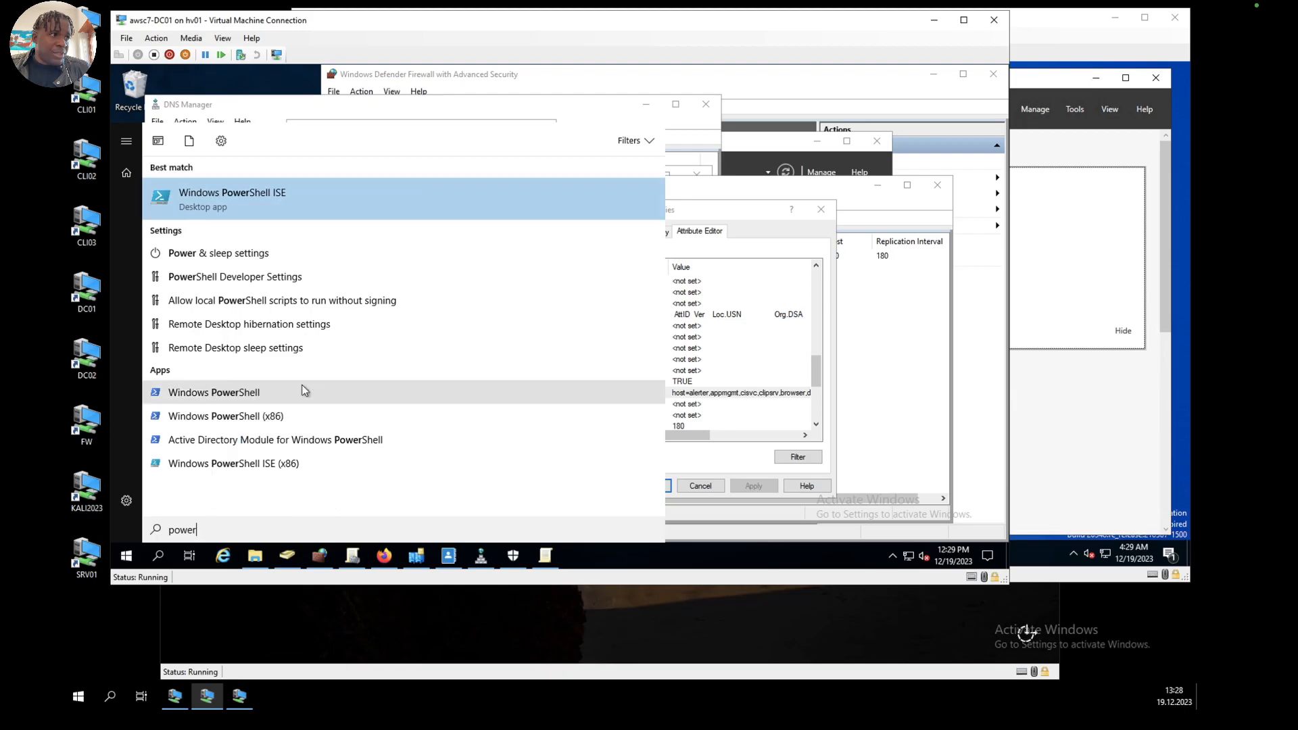
left_click(489, 399)
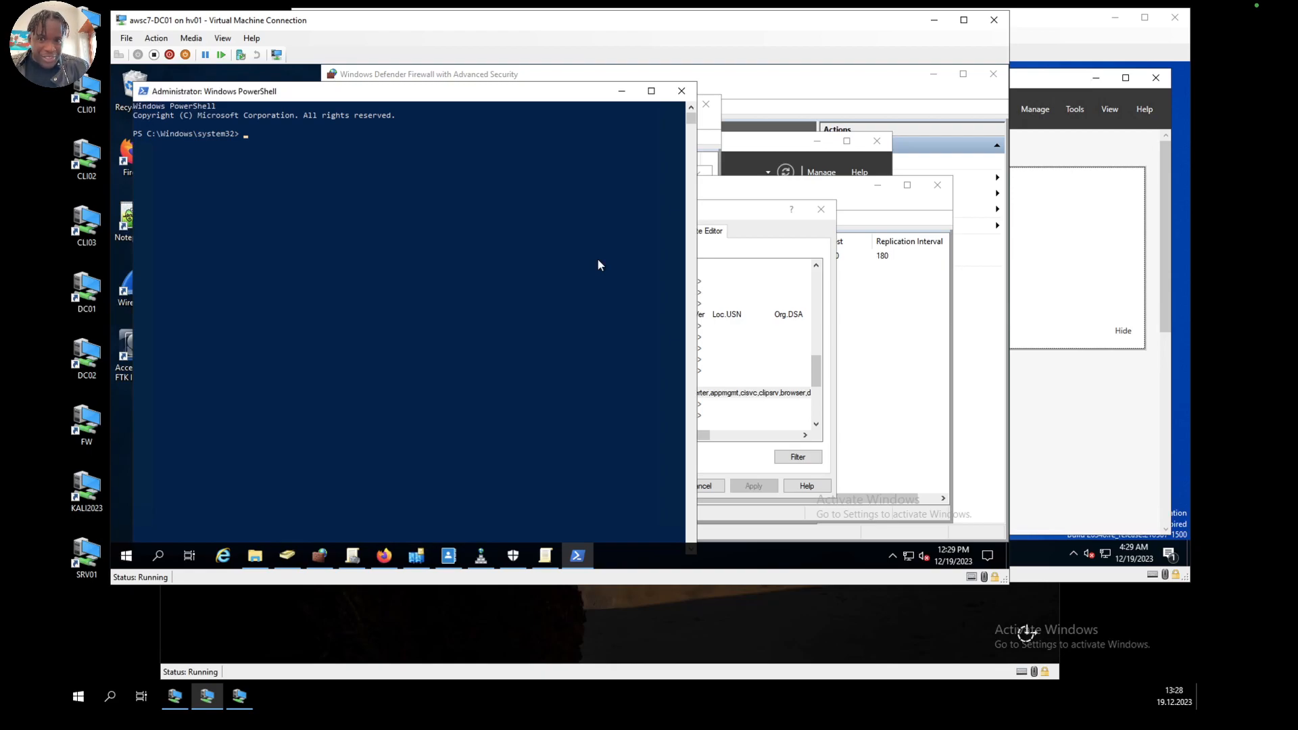
left_click_drag(680, 213, 783, 217)
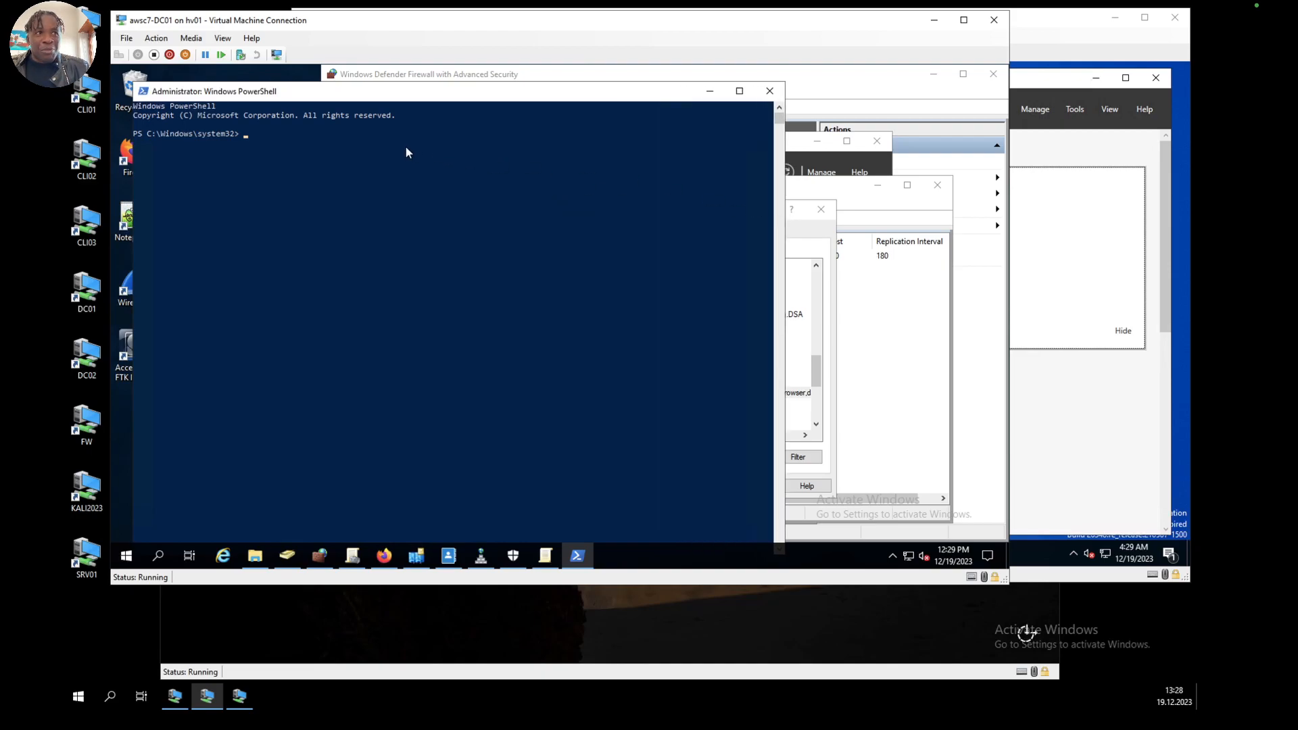
Step: Move up from system32 to C:\Windows and on to the root of C:\, listing the contents of each folder
type("cd ../")
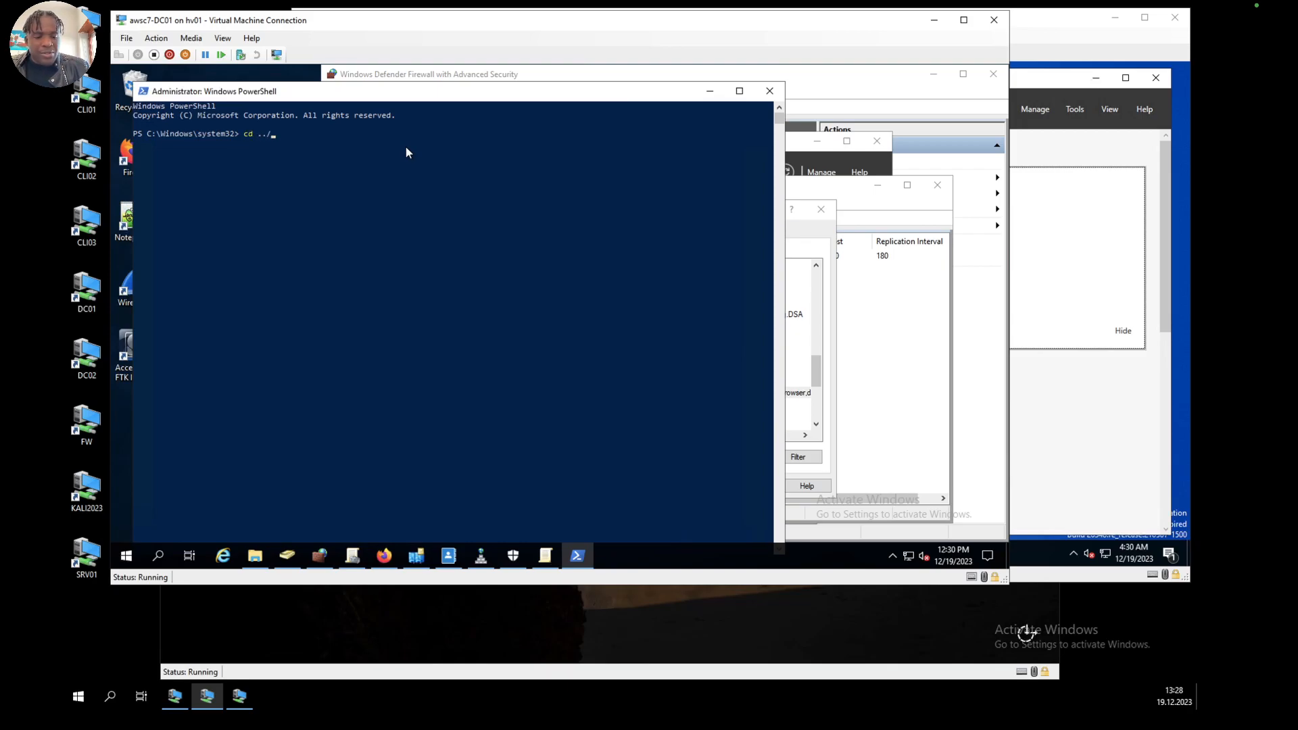
key("Return")
type("ls")
key("Return")
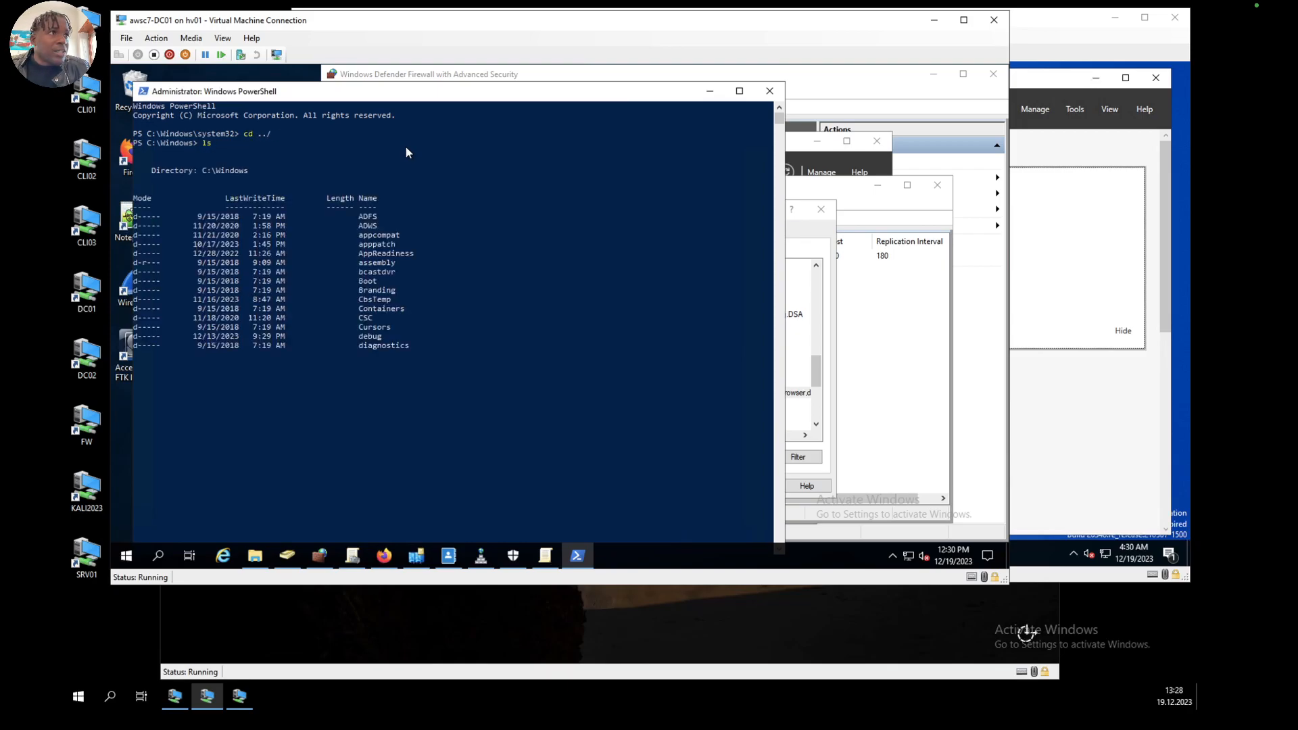
type("cd")
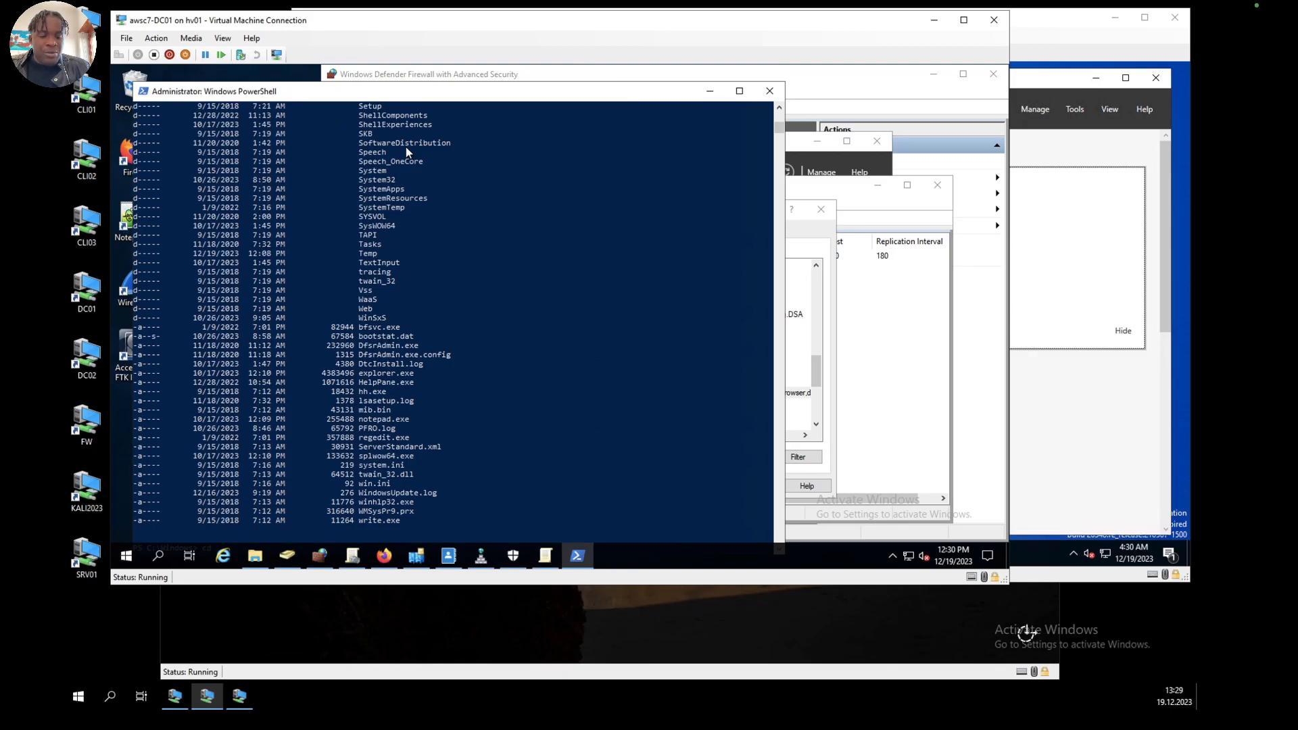
type(" ..")
key("Return")
type("ls")
key("Return")
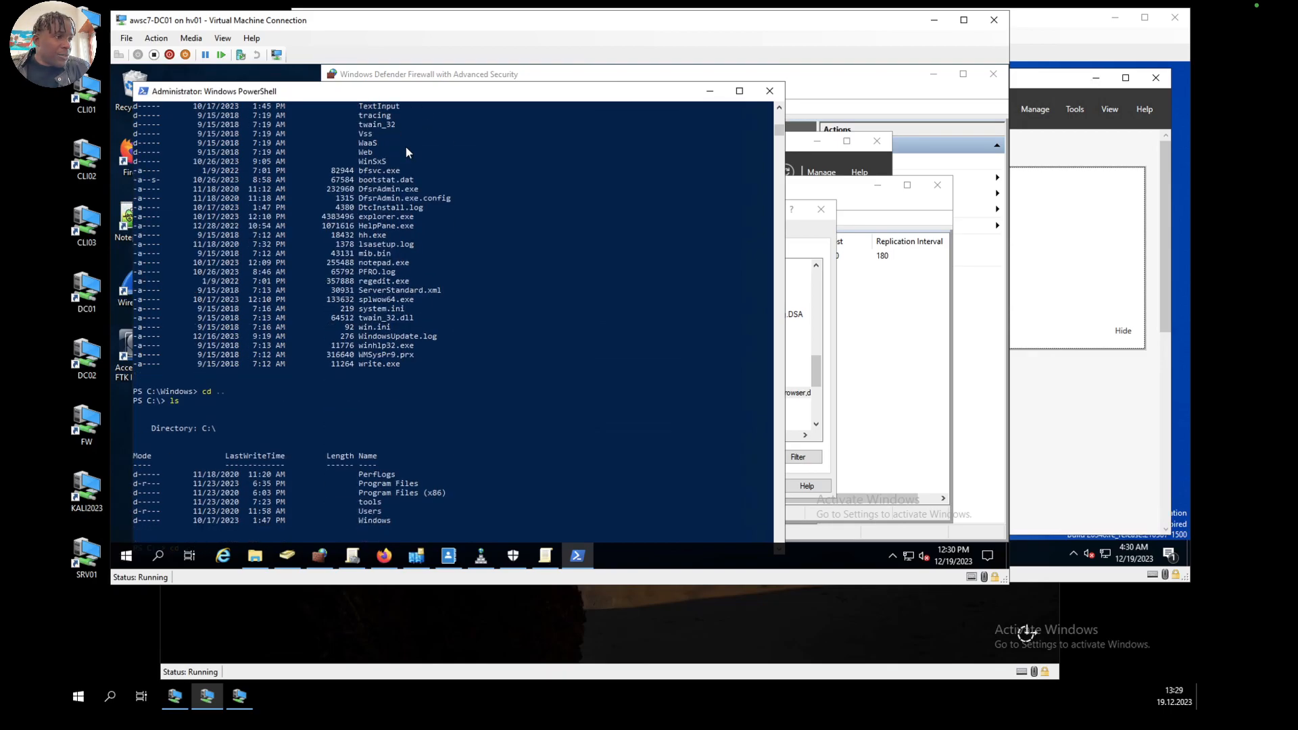
Step: Change the working directory to C:\Users and reposition the PowerShell window so that the prompt line is fully in view
type("cd us")
key("Tab")
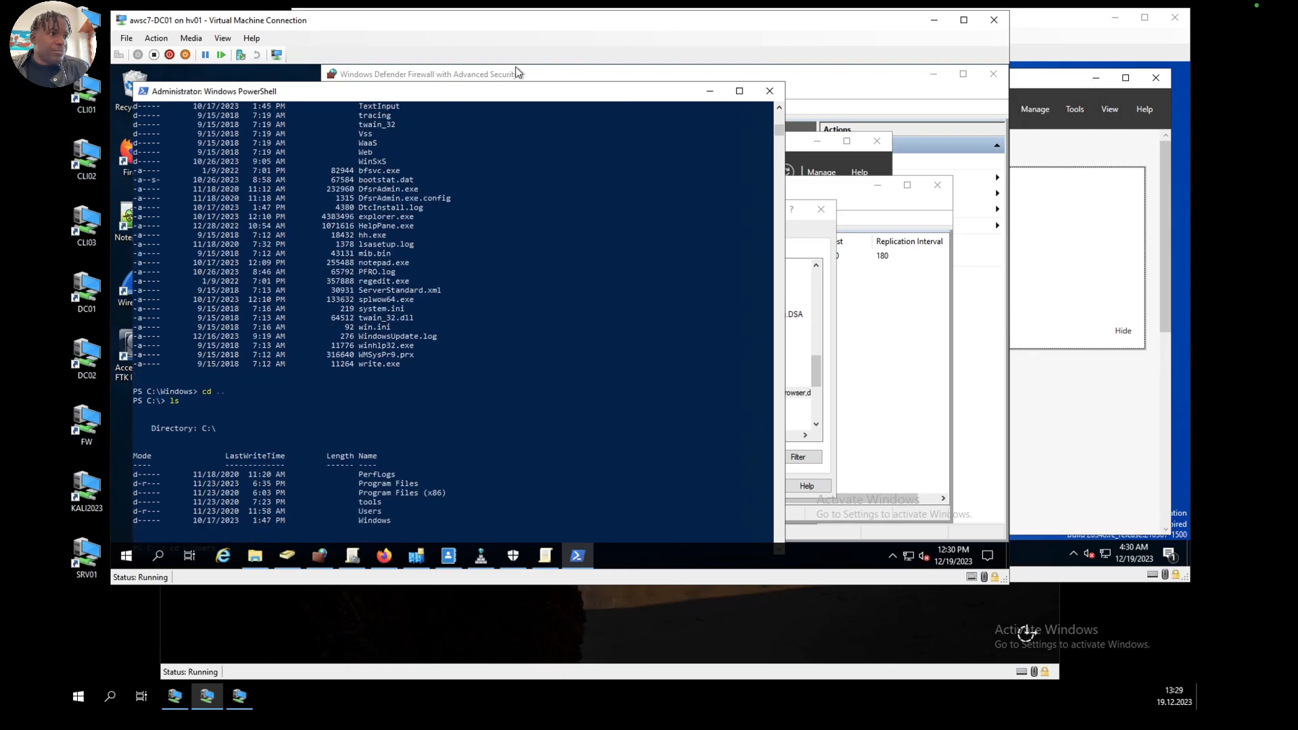
mouse_move(533, 83)
left_mouse_down()
mouse_move(536, 121)
mouse_move(550, 87)
left_mouse_up()
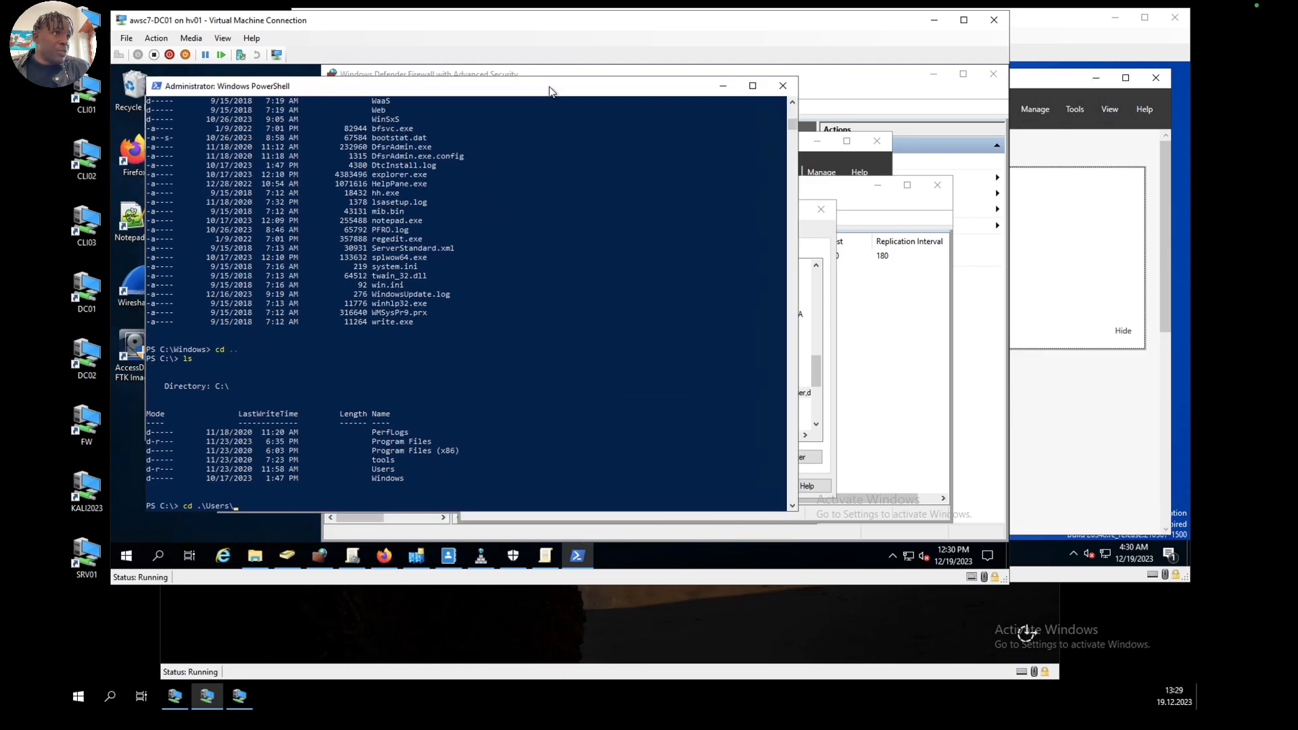
key("Return")
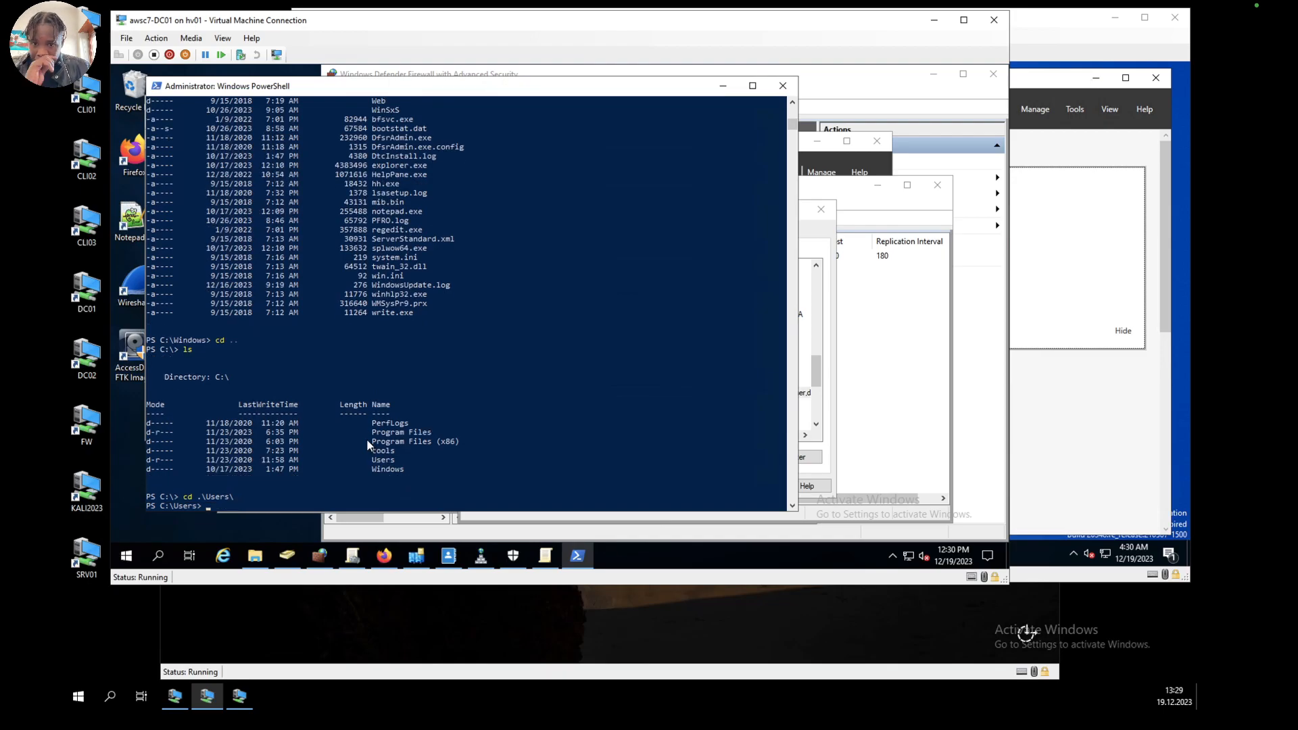
Step: Begin a new command at the C:\Users prompt with the Import-Module cmdlet
type("import")
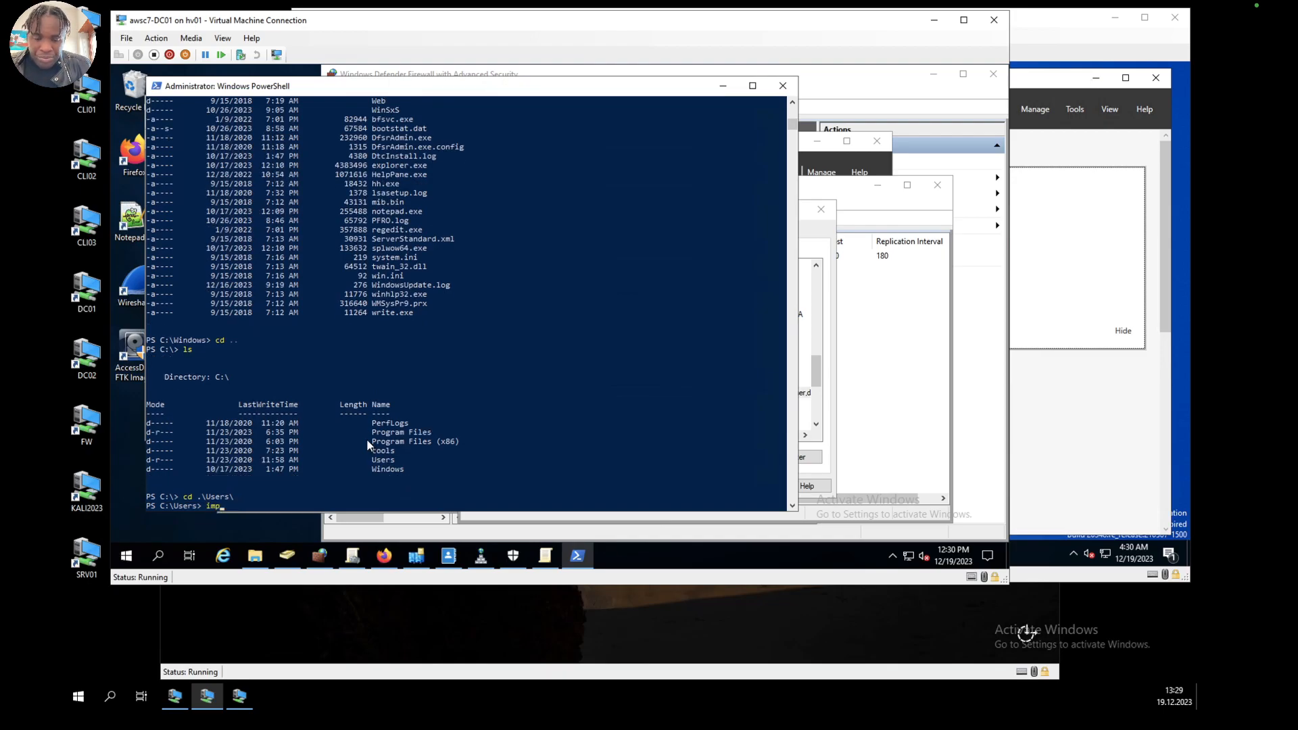
key("BackSpace")
key("BackSpace")
key("BackSpace")
key("BackSpace")
key("BackSpace")
key("BackSpace")
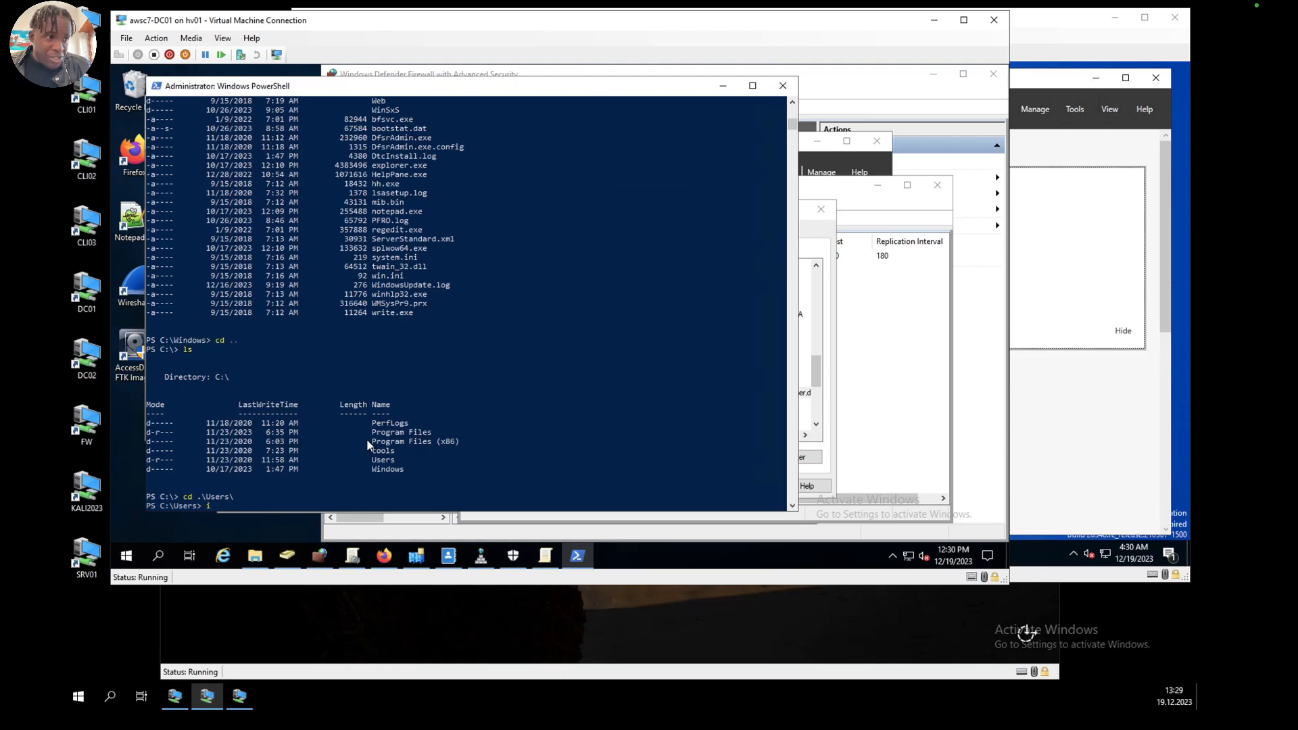
type("Impo")
key("Tab")
key("BackSpace")
key("BackSpace")
key("BackSpace")
key("BackSpace")
key("BackSpace")
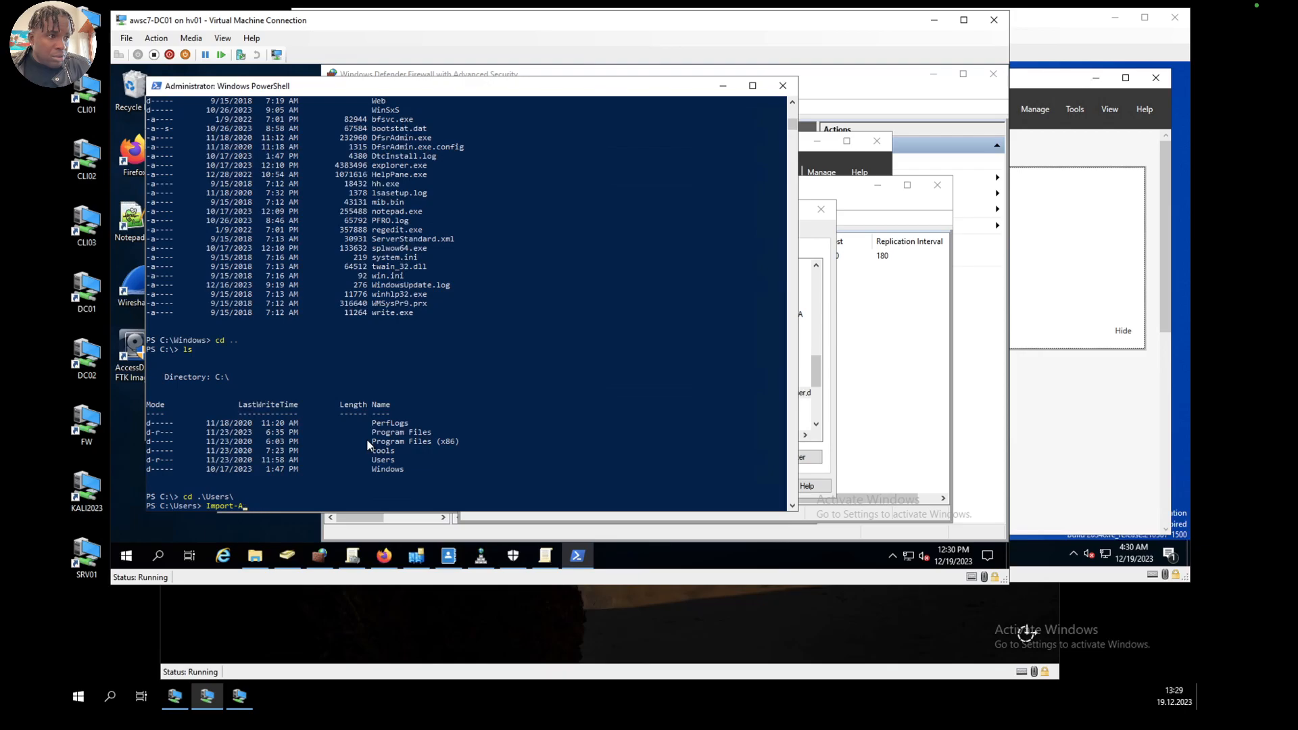
key("Tab")
key("Tab")
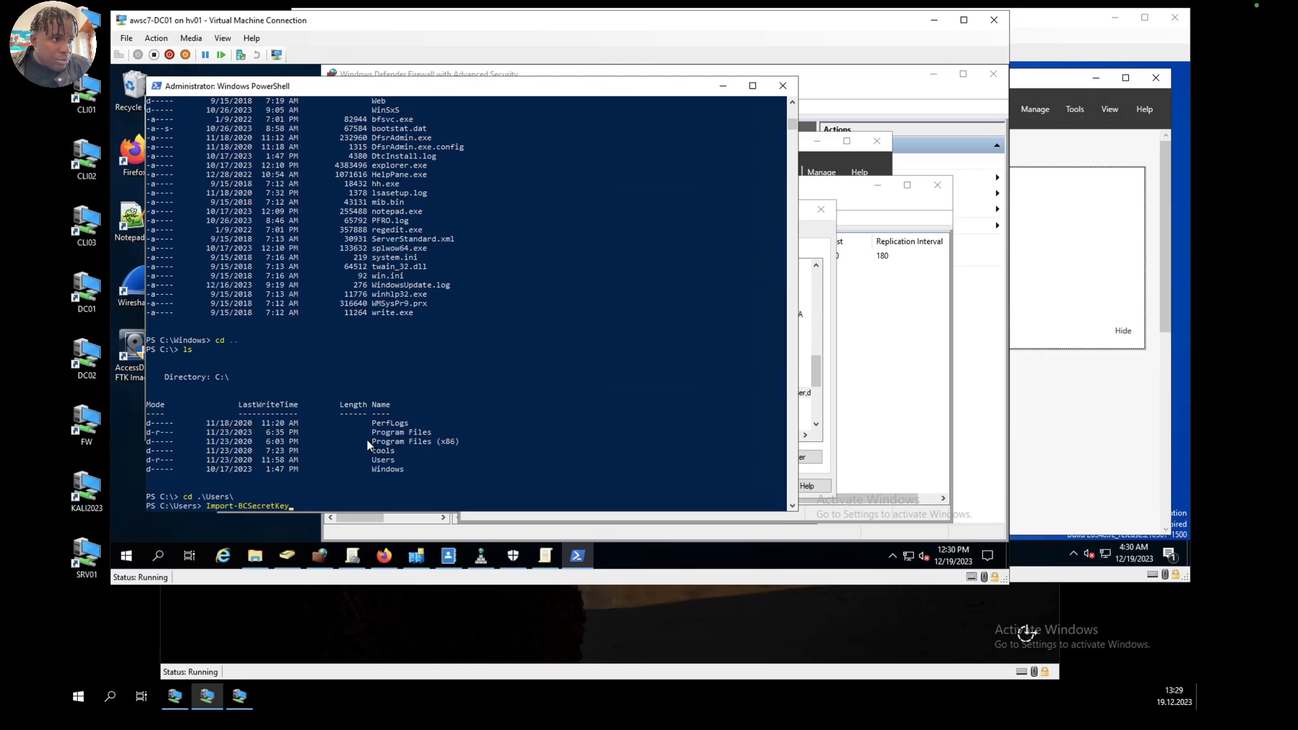
key("BackSpace")
key("BackSpace")
key("BackSpace")
key("BackSpace")
key("BackSpace")
key("BackSpace")
key("BackSpace")
key("BackSpace")
key("BackSpace")
key("BackSpace")
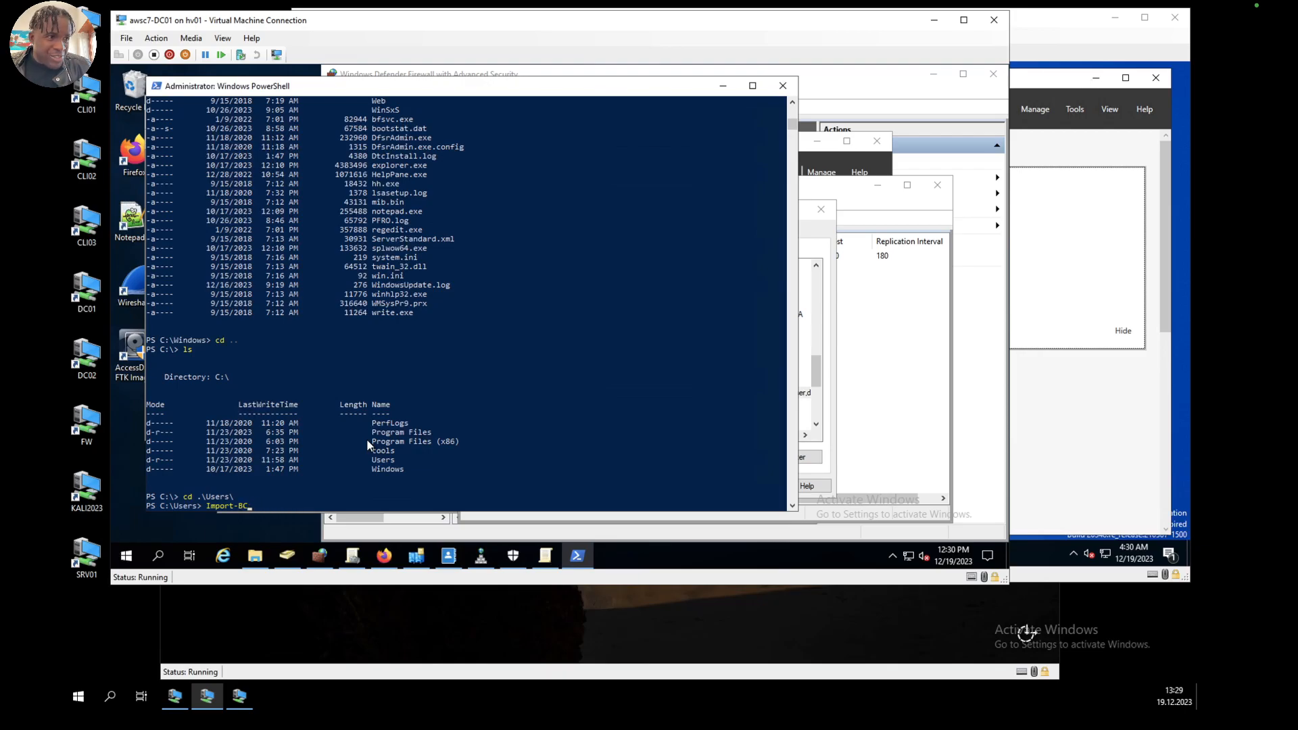
type("Module")
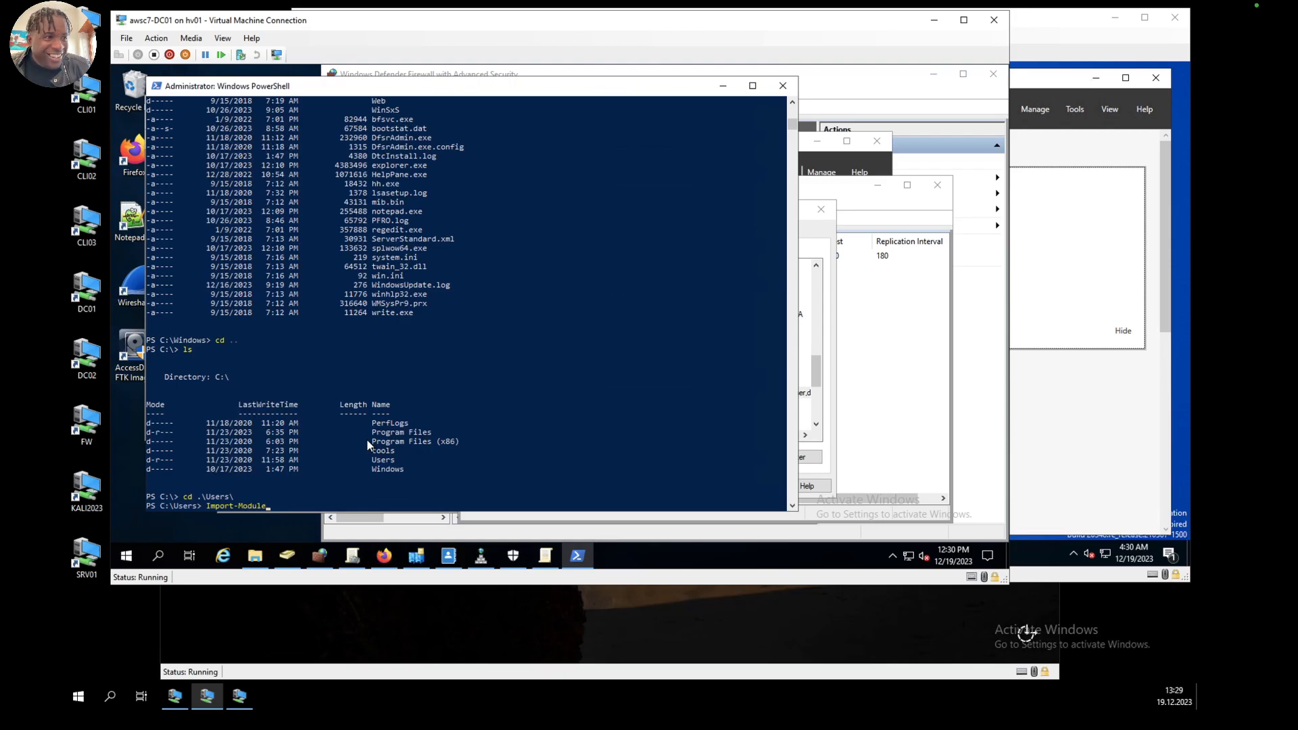
type(" -name")
Step: Add the -Name parameter to the Import-Module command and enter the module path starting with D:\AllTools\DS
key("BackSpace")
key("BackSpace")
key("BackSpace")
key("BackSpace")
key("BackSpace")
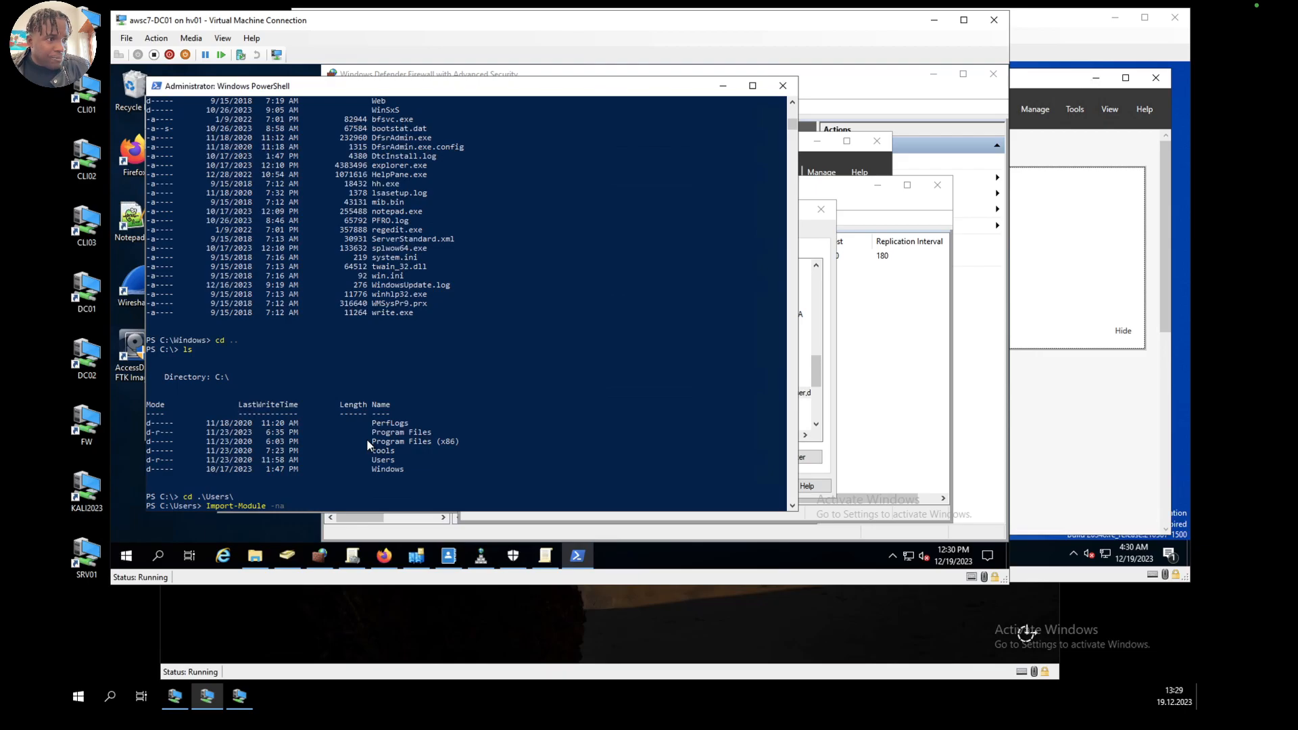
type("Name")
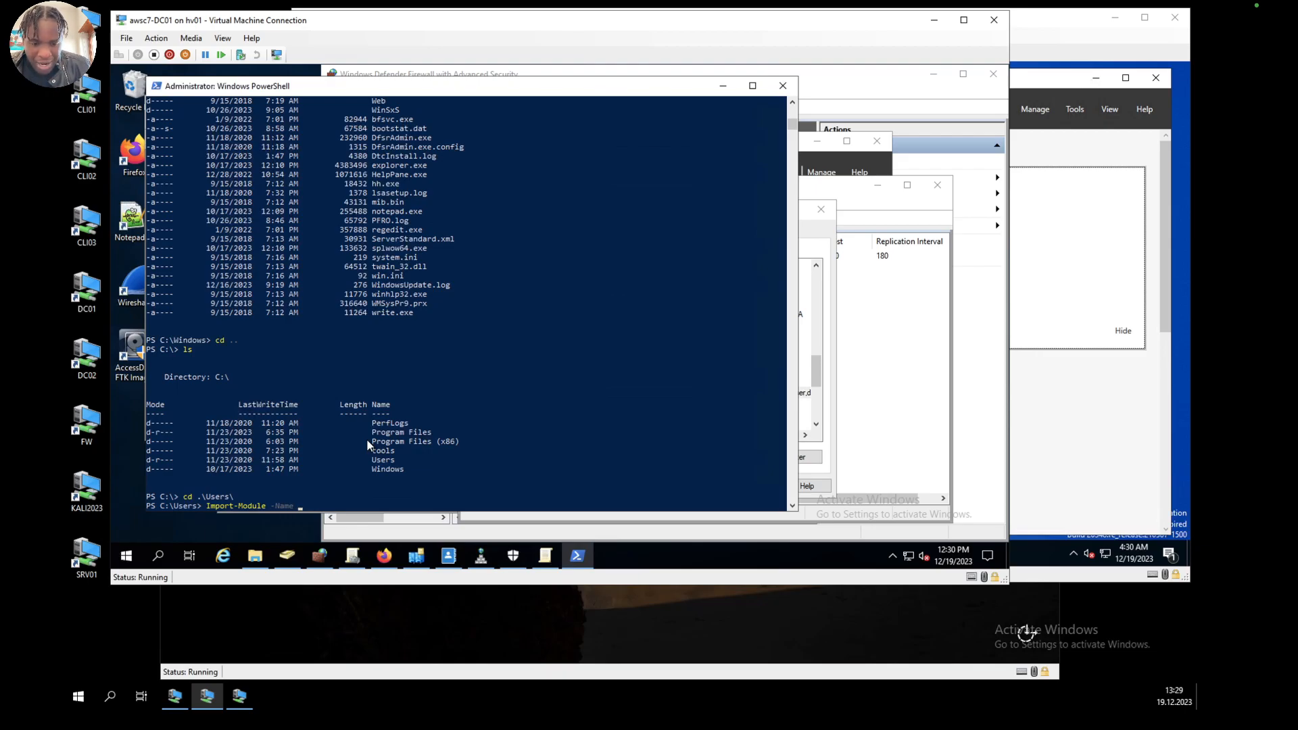
type(" D")
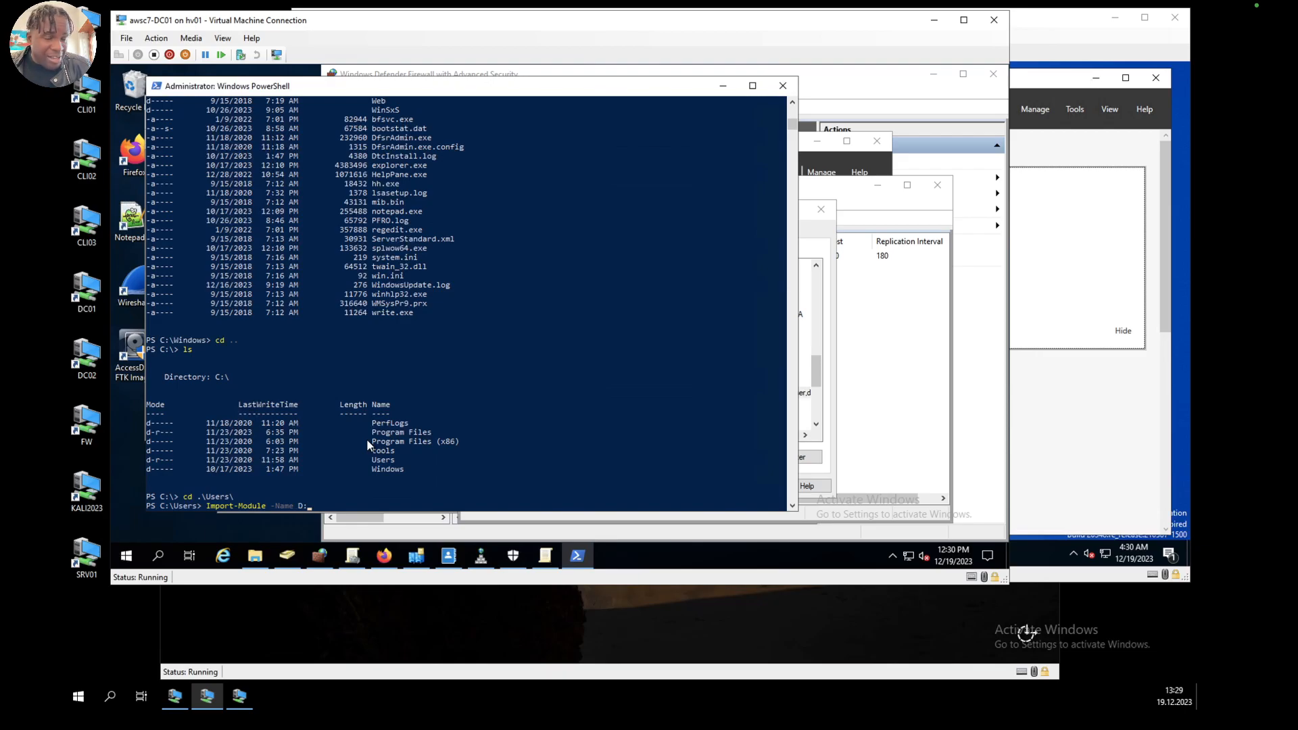
type(":\\")
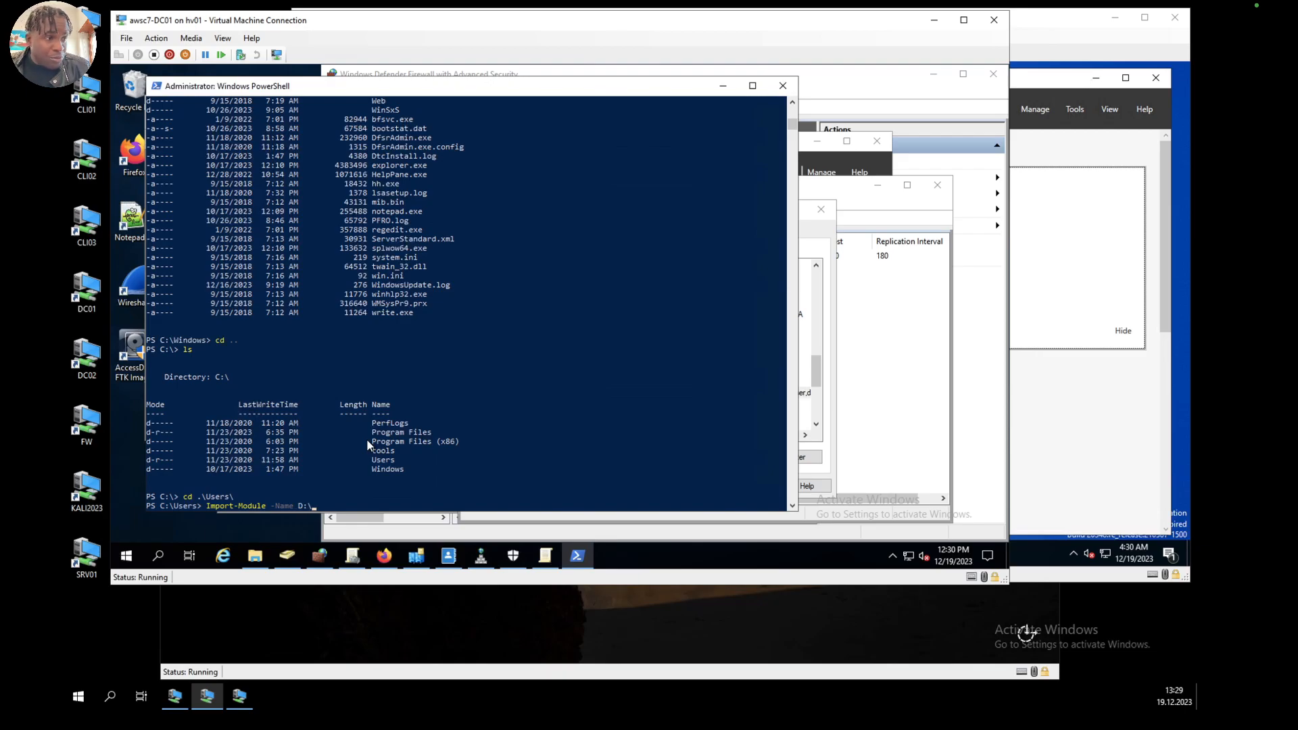
type("AllTools\\")
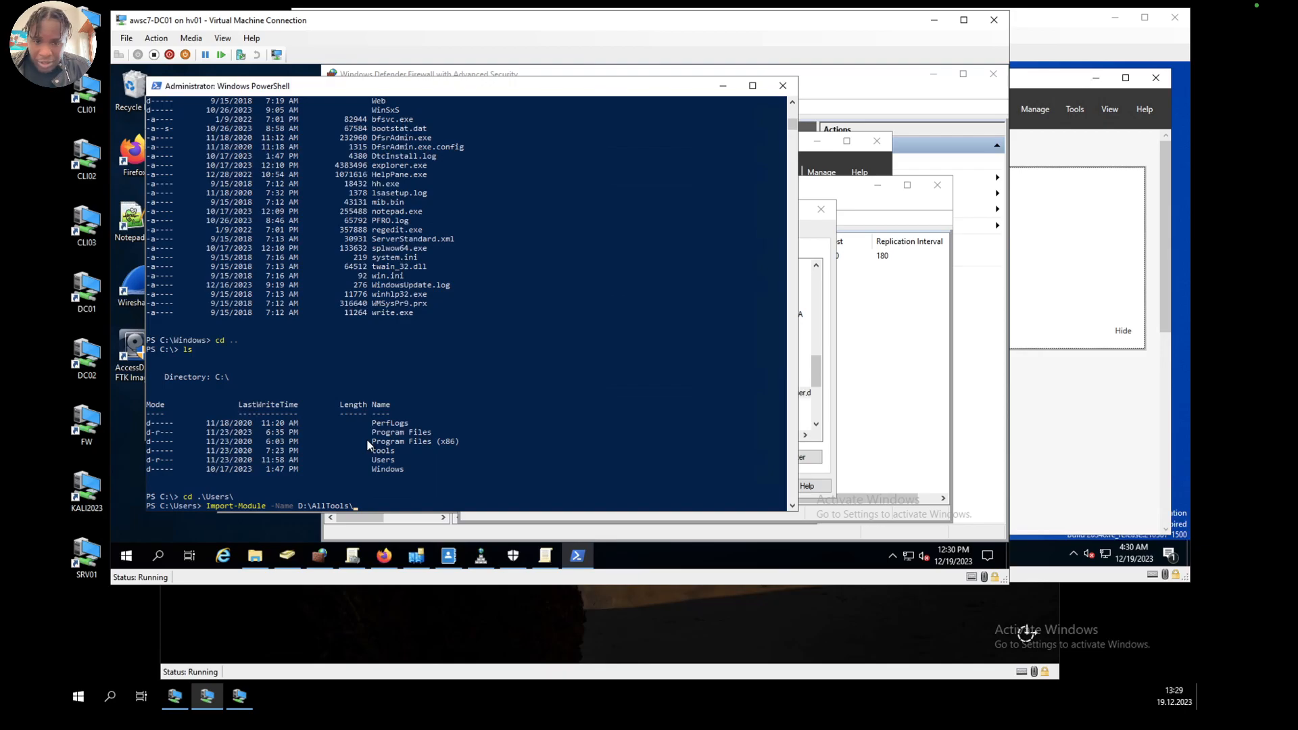
type("DS")
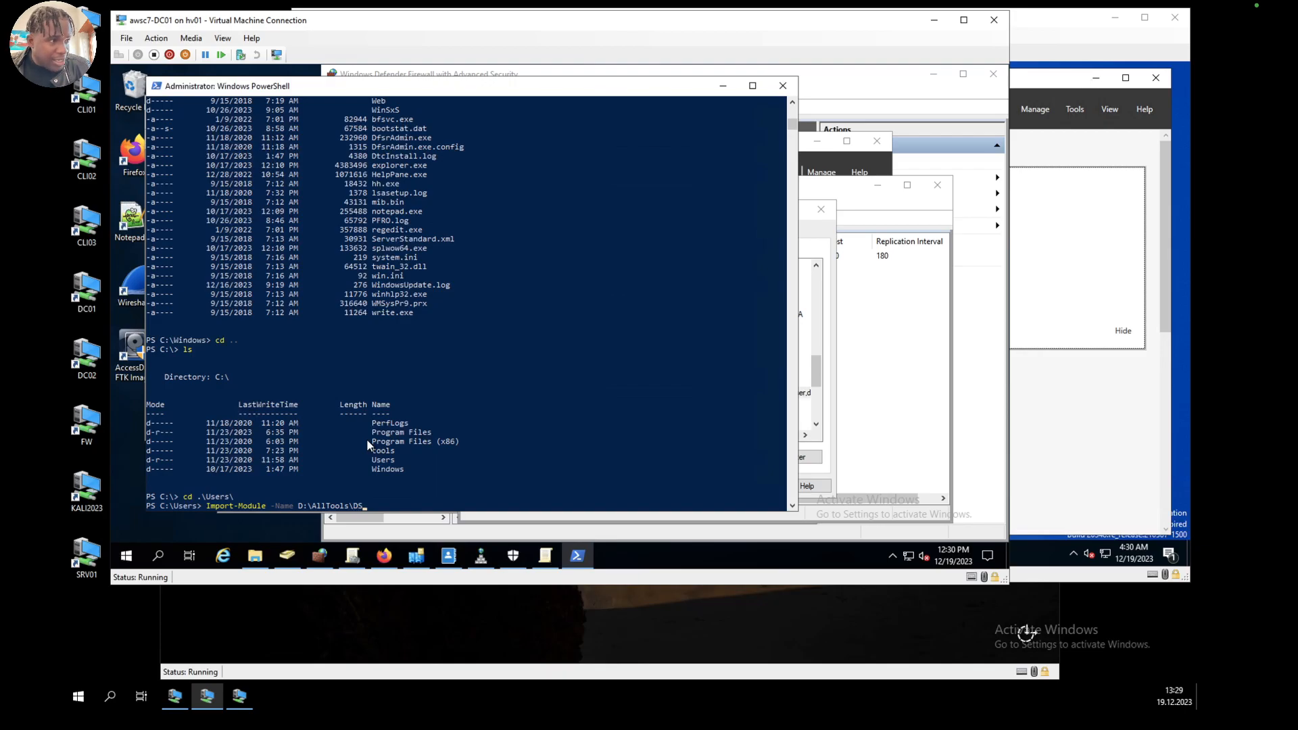
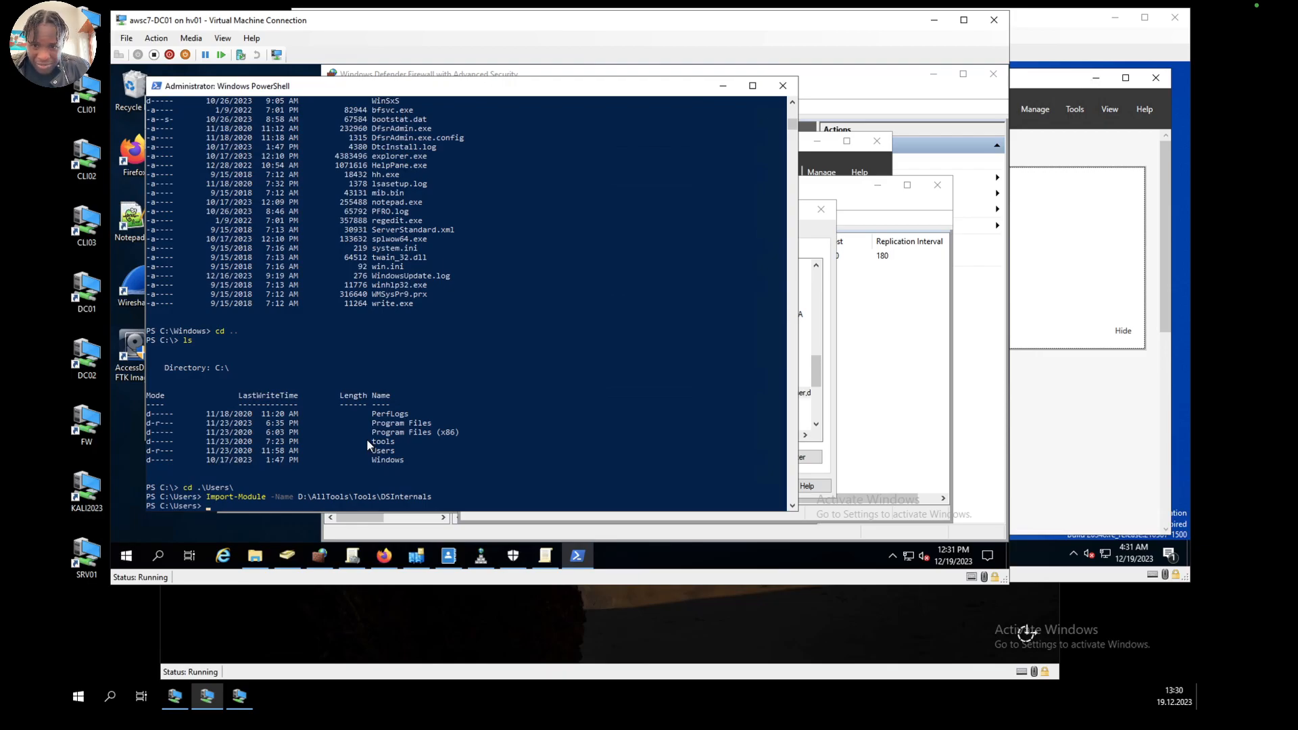
Step: Begin a new command at the C:\Users prompt with the cmdlet prefix Get-AD
type("Get")
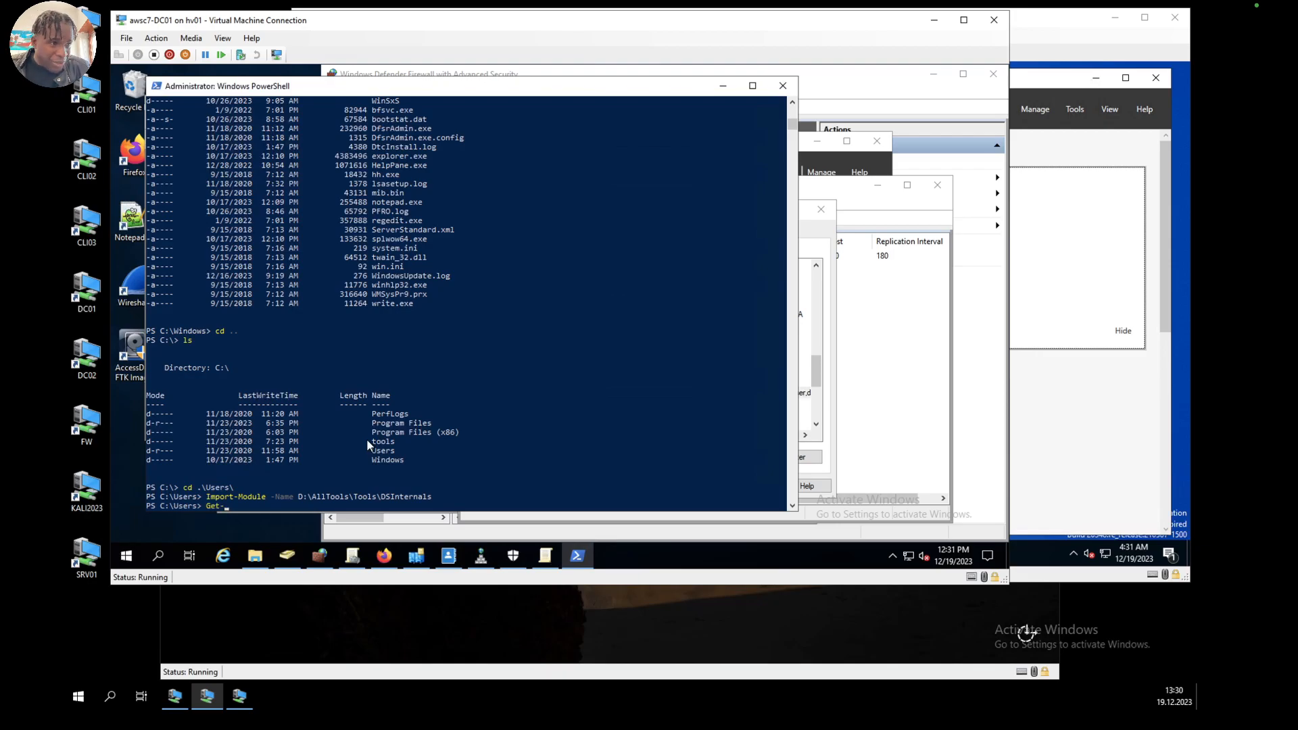
type("-AD")
key("Tab")
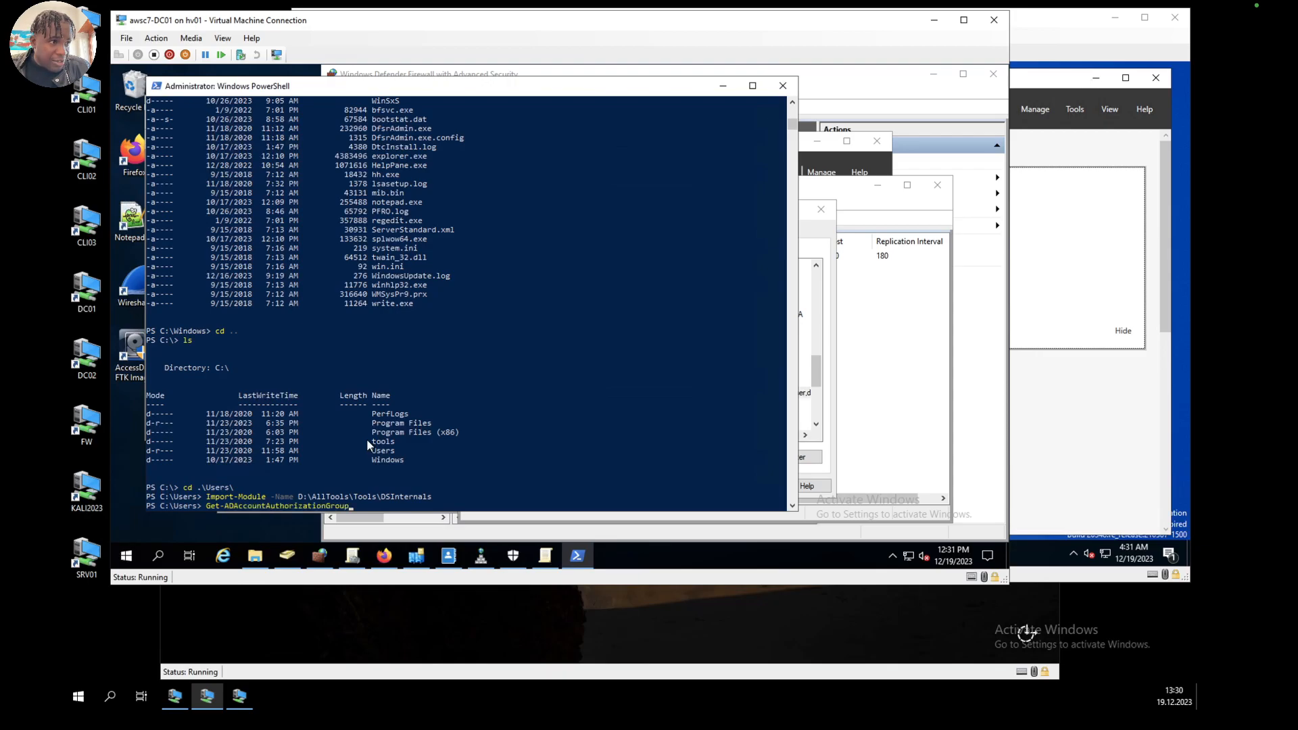
key("Tab")
key("Tab")
key("Tab")
key("BackSpace")
key("BackSpace")
key("BackSpace")
key("BackSpace")
key("BackSpace")
key("BackSpace")
key("BackSpace")
key("BackSpace")
key("BackSpace")
key("BackSpace")
key("BackSpace")
key("BackSpace")
key("BackSpace")
key("BackSpace")
key("BackSpace")
key("BackSpace")
key("BackSpace")
key("BackSpace")
key("BackSpace")
key("BackSpace")
key("BackSpace")
key("BackSpace")
key("BackSpace")
key("BackSpace")
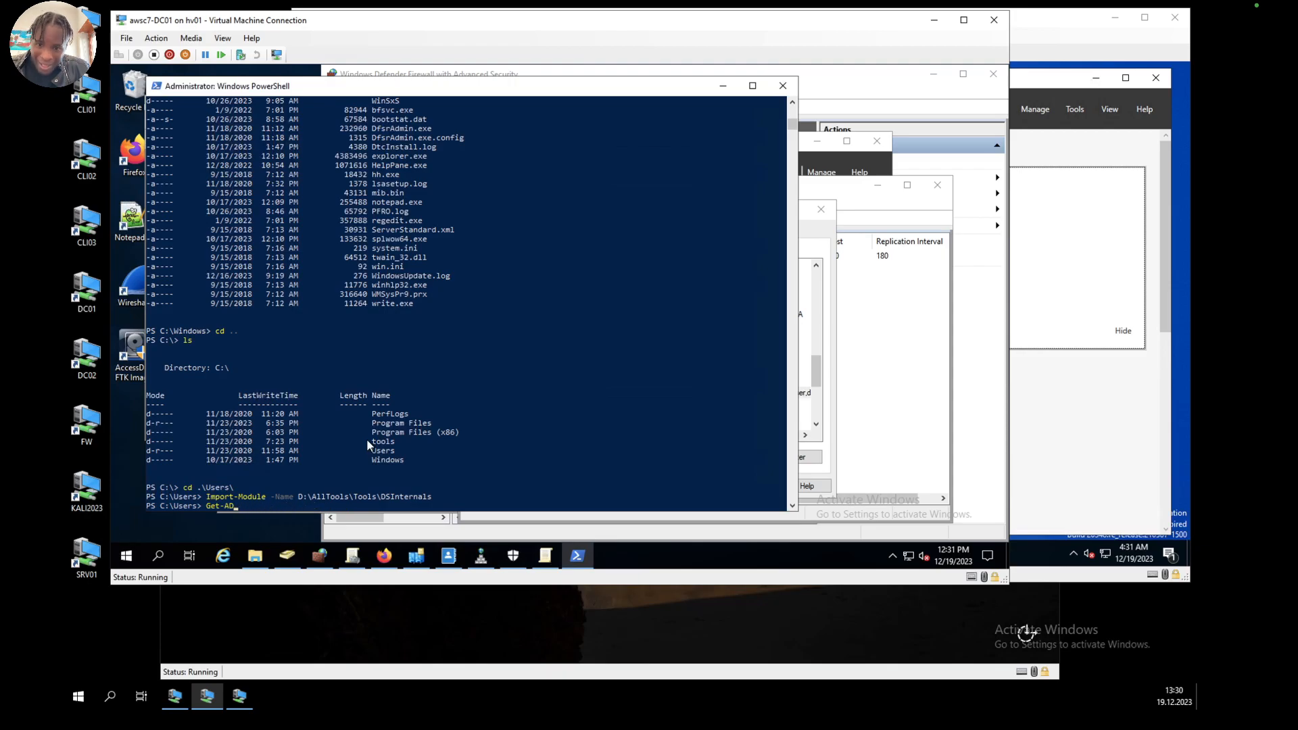
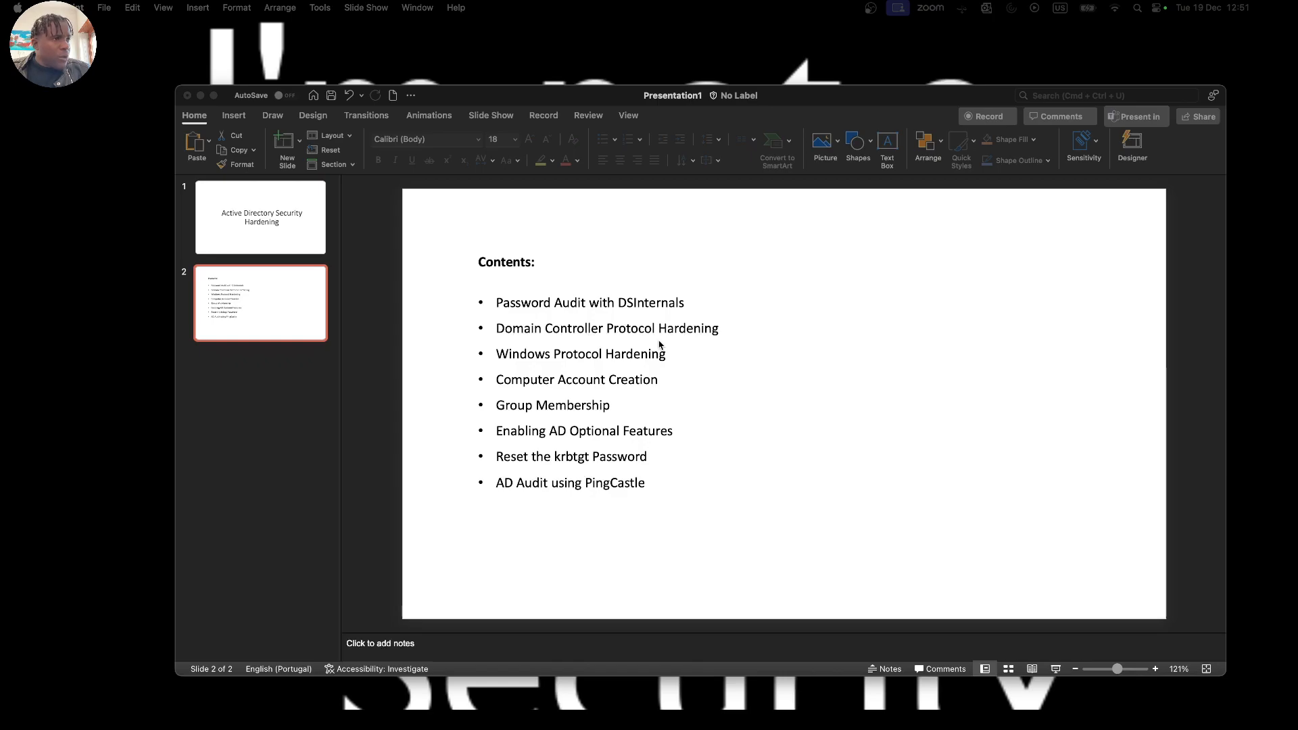
Step: Switch from the slides to the DC01 virtual machine and launch gpmc.msc from its PowerShell console
key("ctrl+Right")
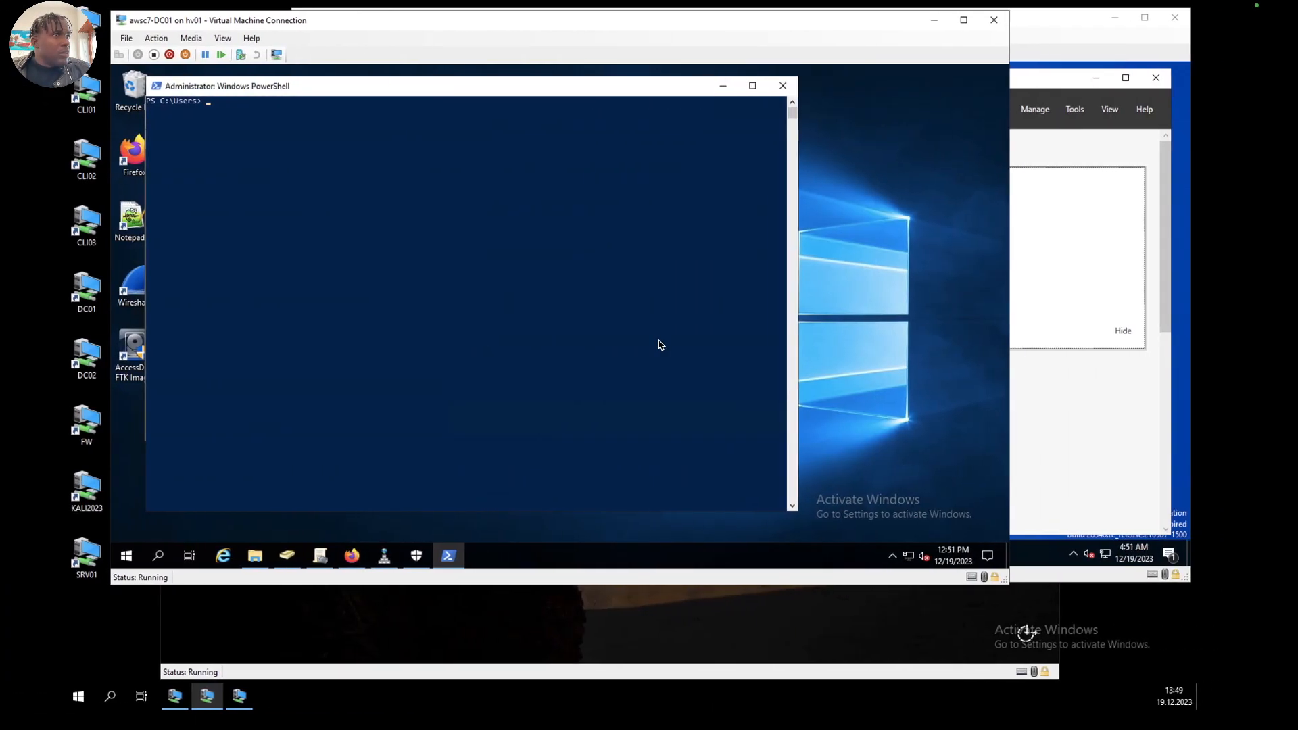
left_click(508, 239)
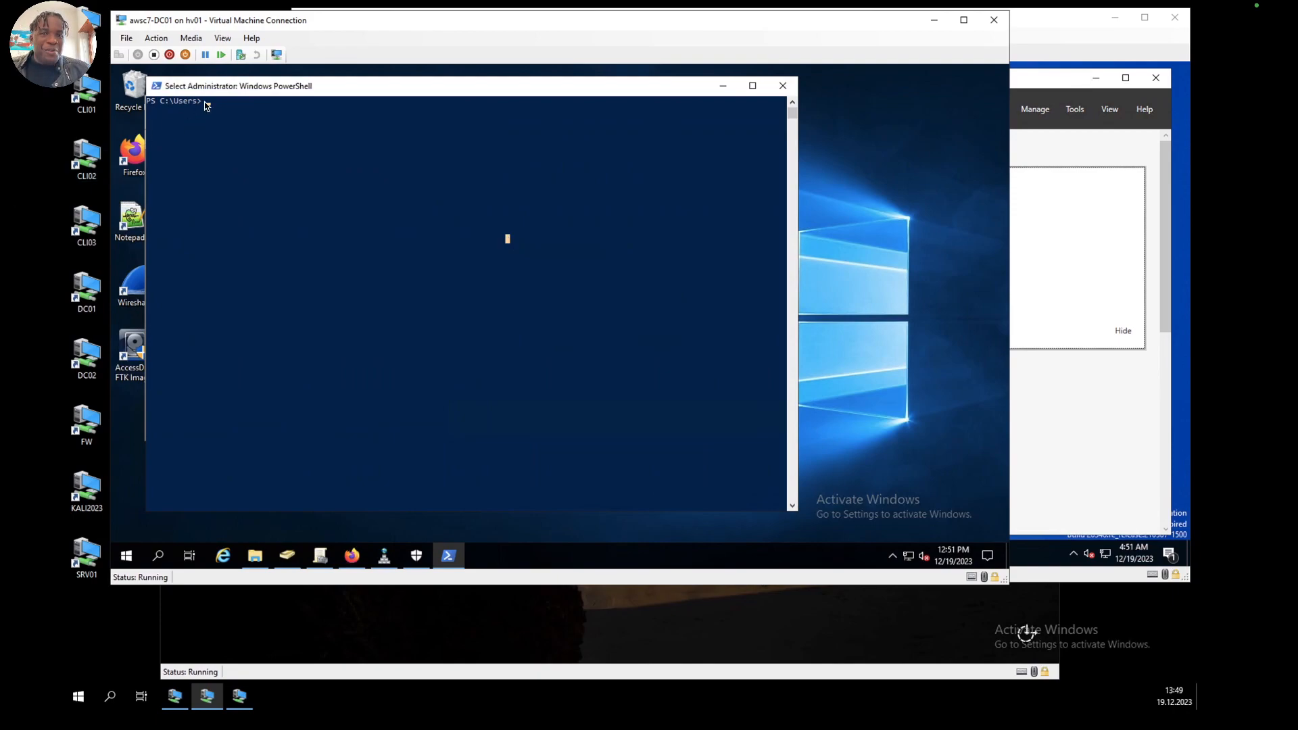
left_click(253, 144)
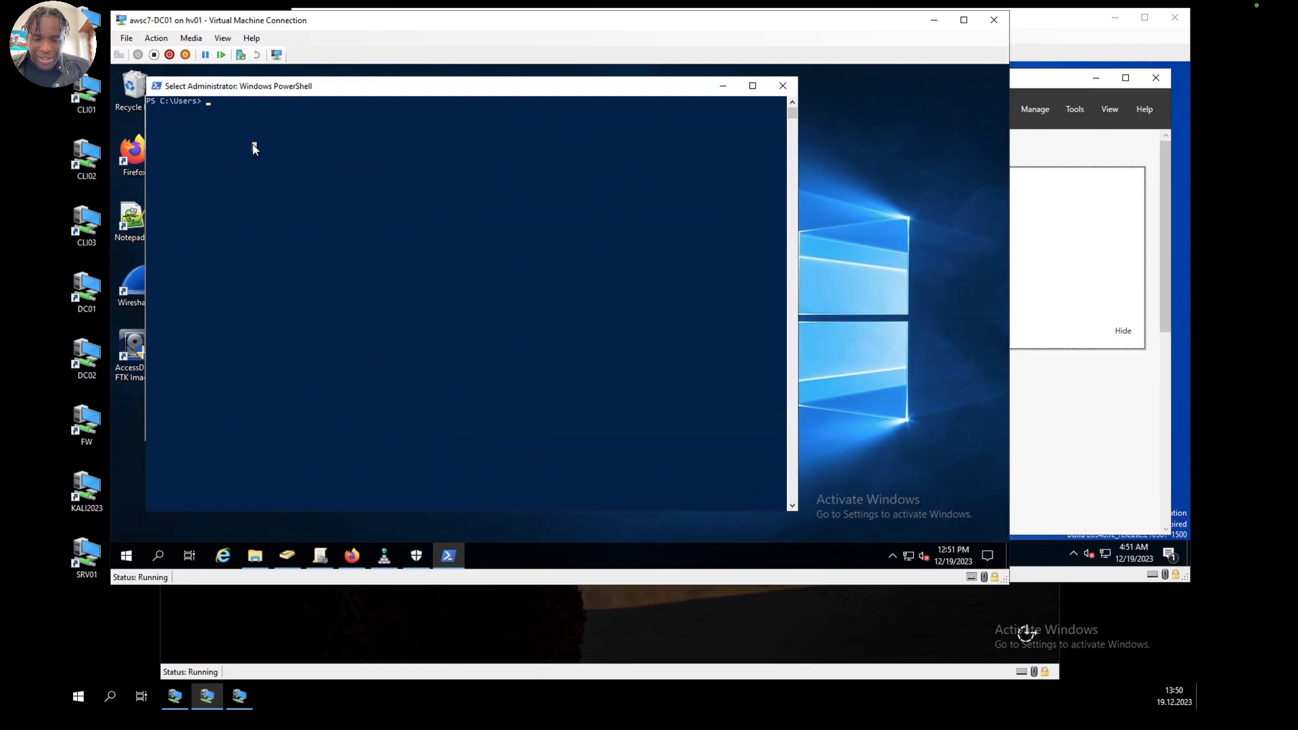
type("gpmc.msc")
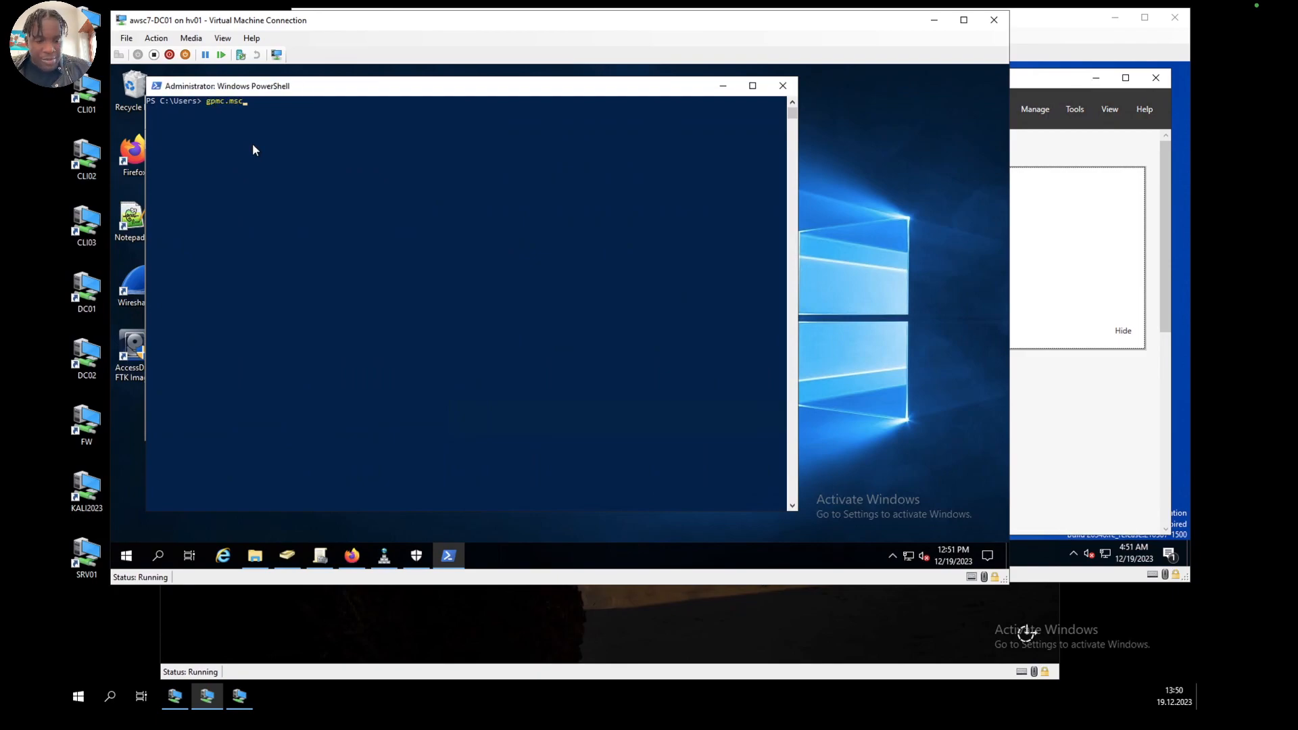
key("Return")
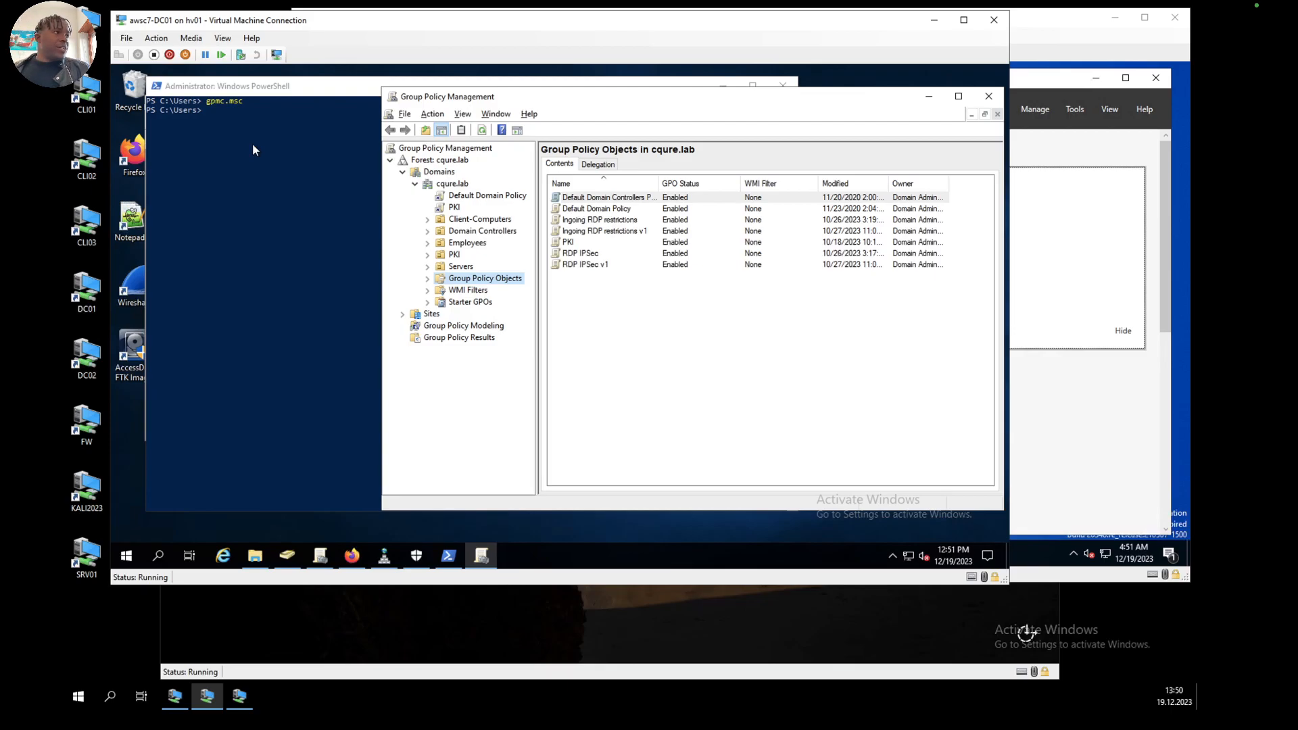
Step: Create an unlinked GPO named Domain Controller Protocol Hardening under Group Policy Objects in the cqure.lab domain
left_click(427, 278)
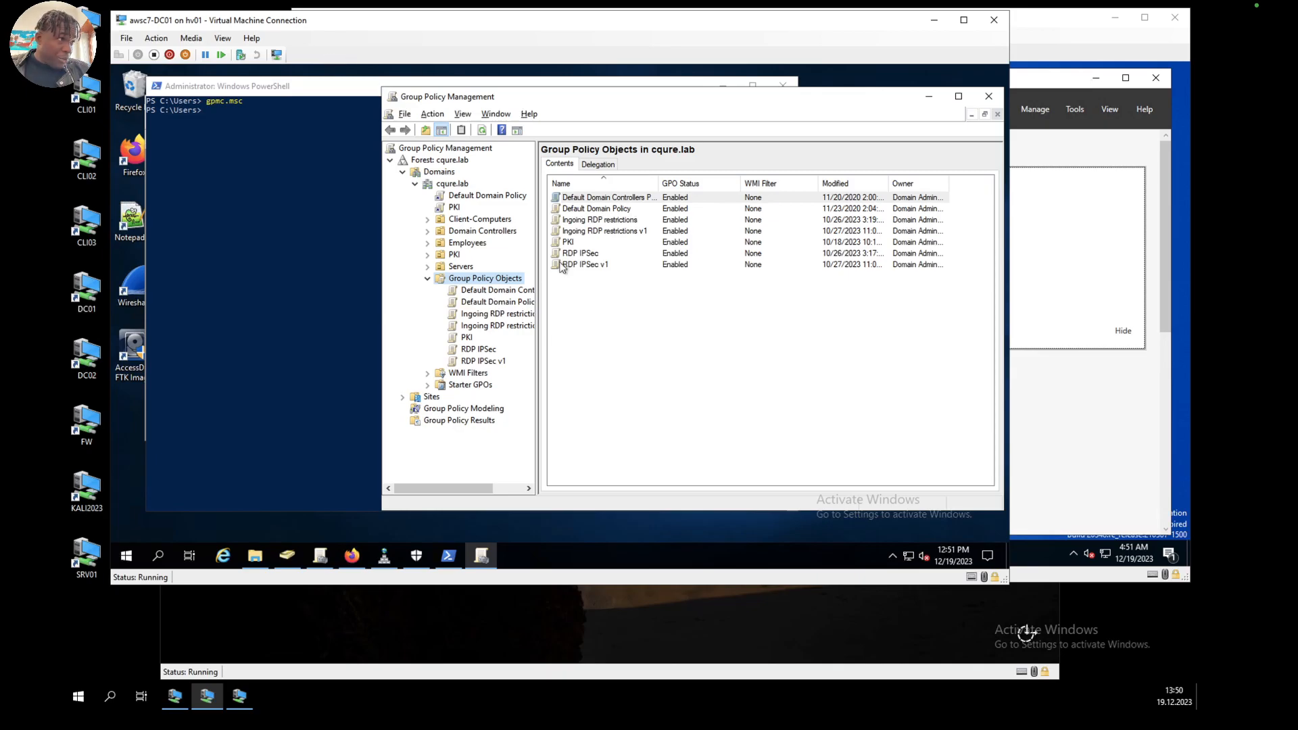
right_click(472, 284)
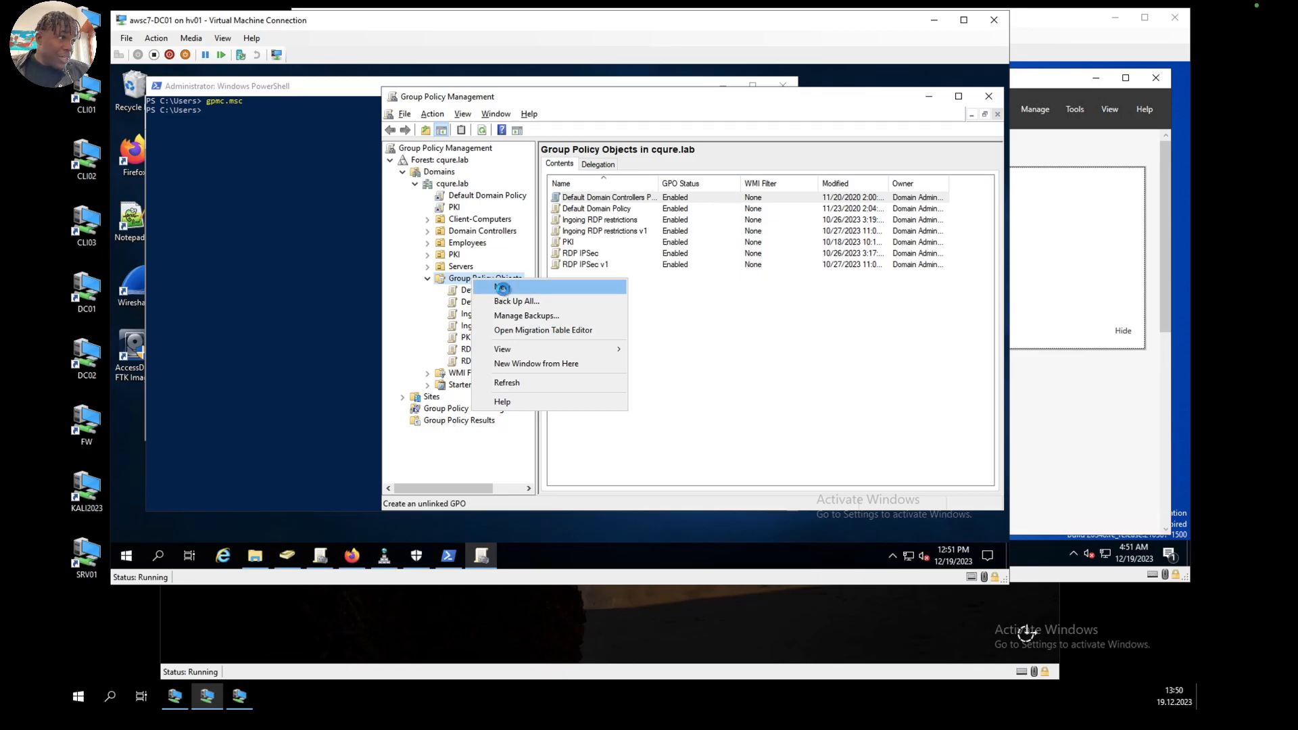
left_click(501, 287)
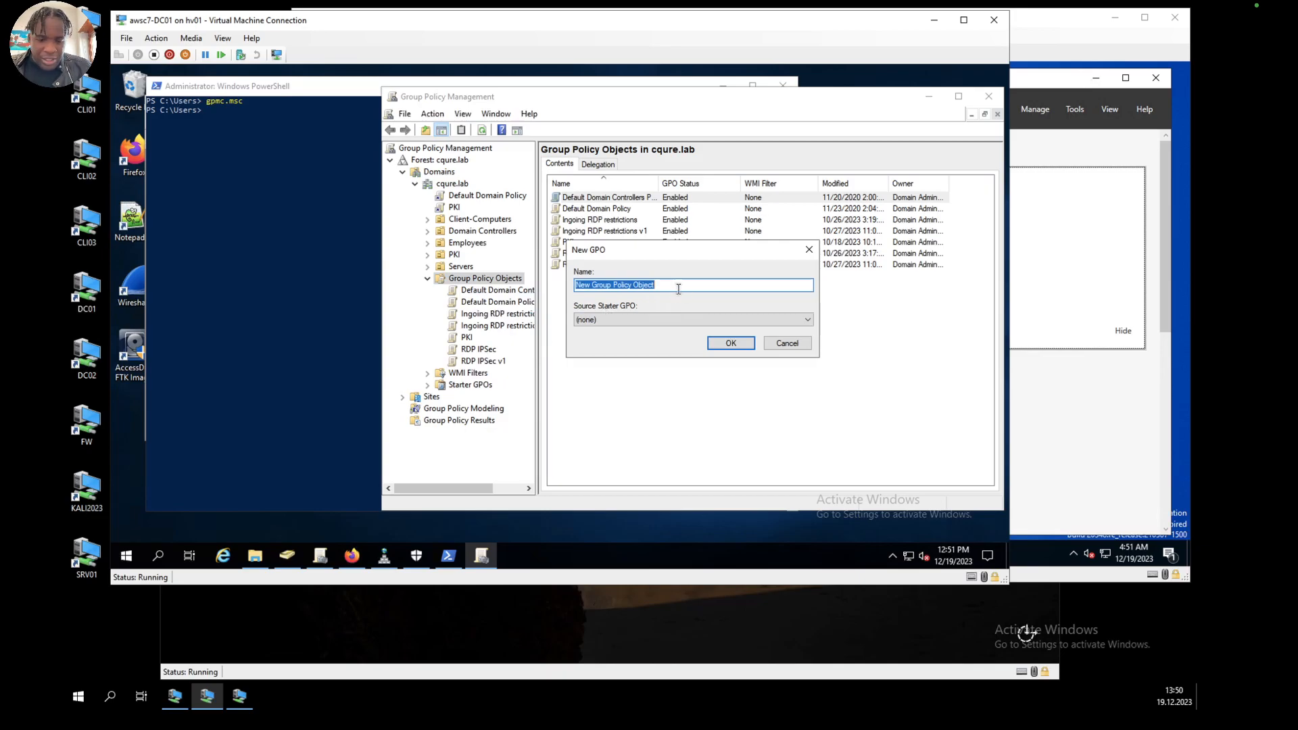
type("Domain")
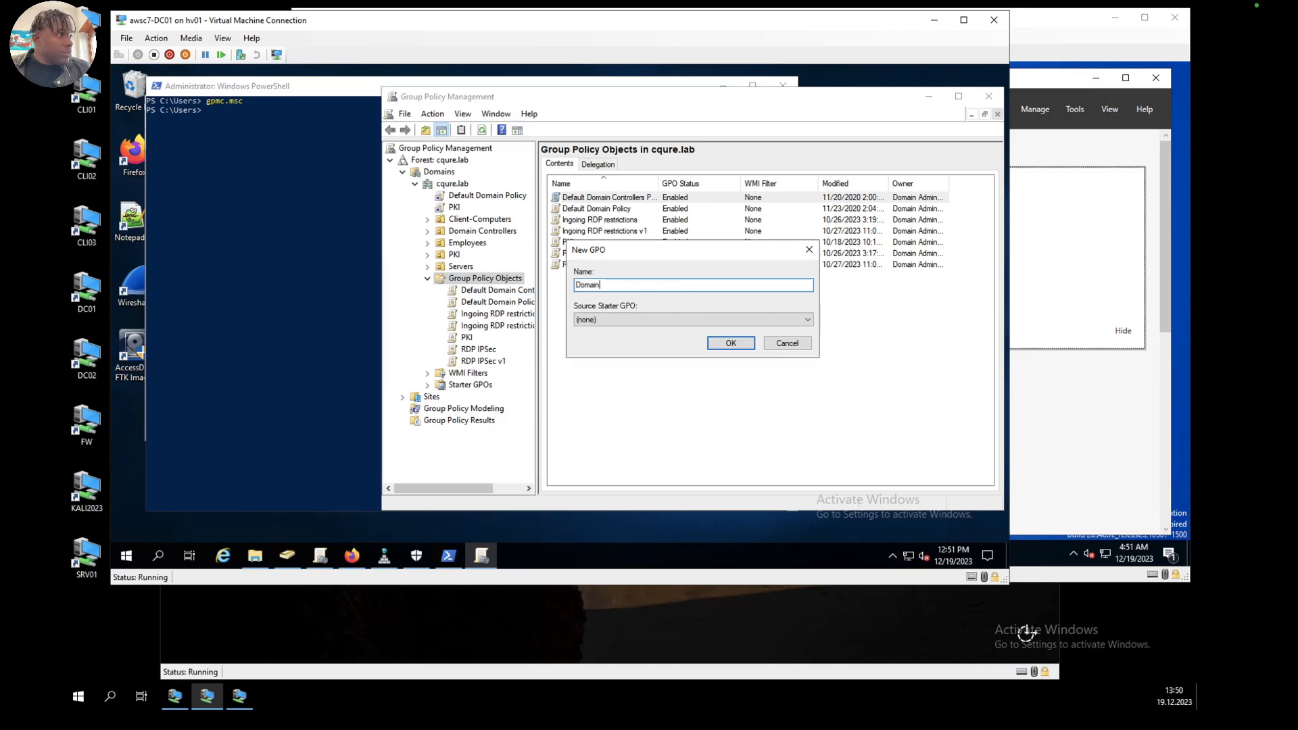
type(" Controller")
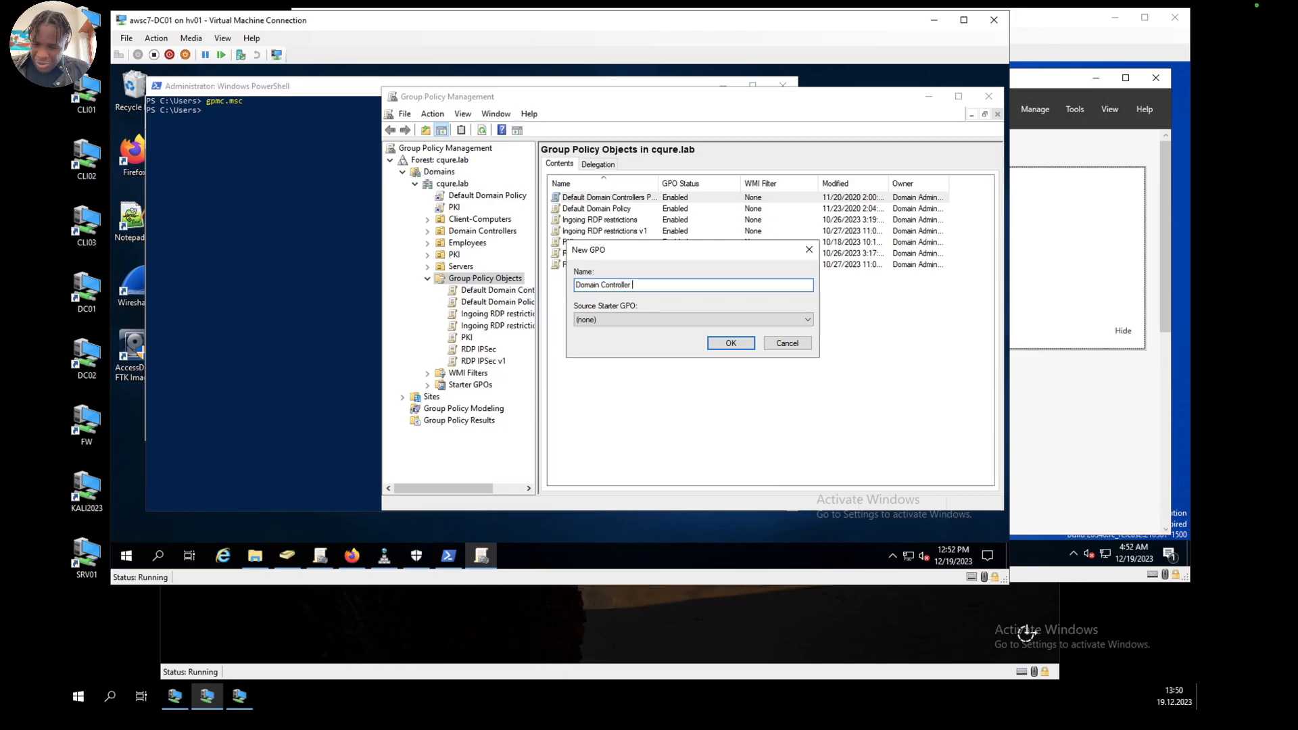
type(" Protoco")
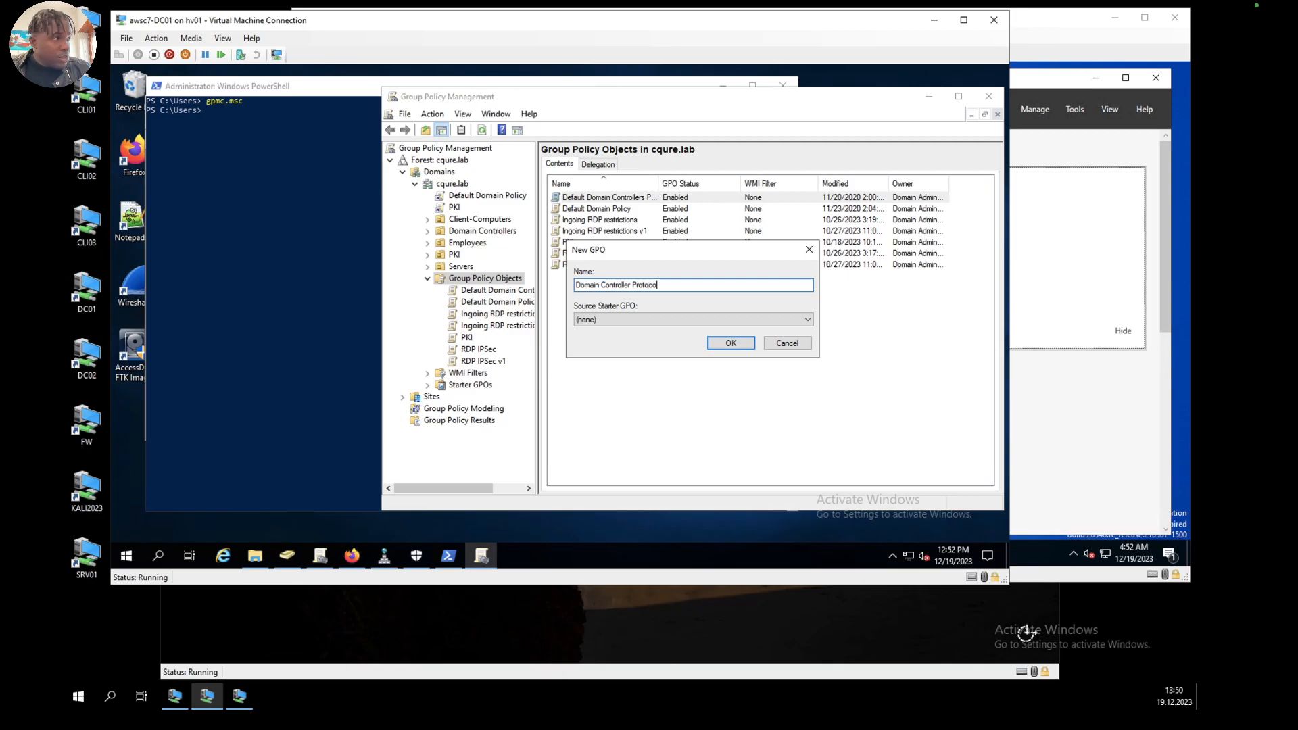
type("l Hardening")
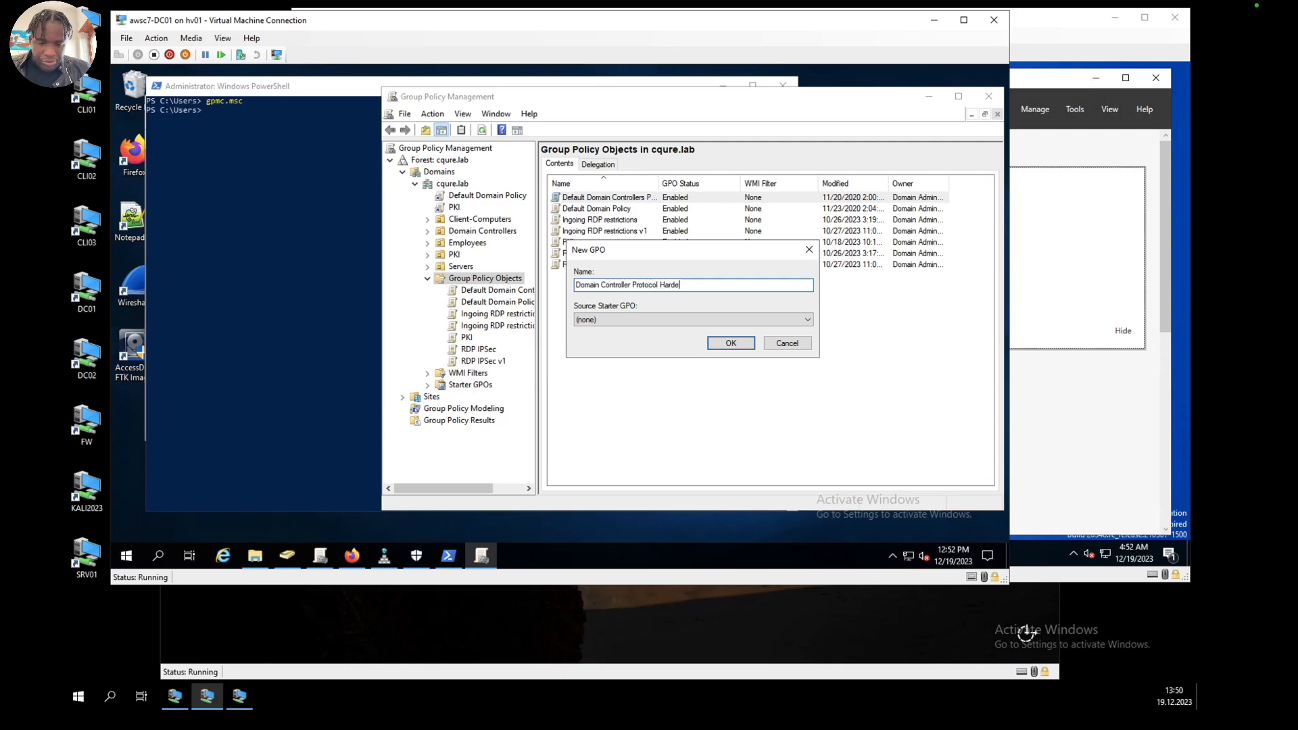
left_click(730, 344)
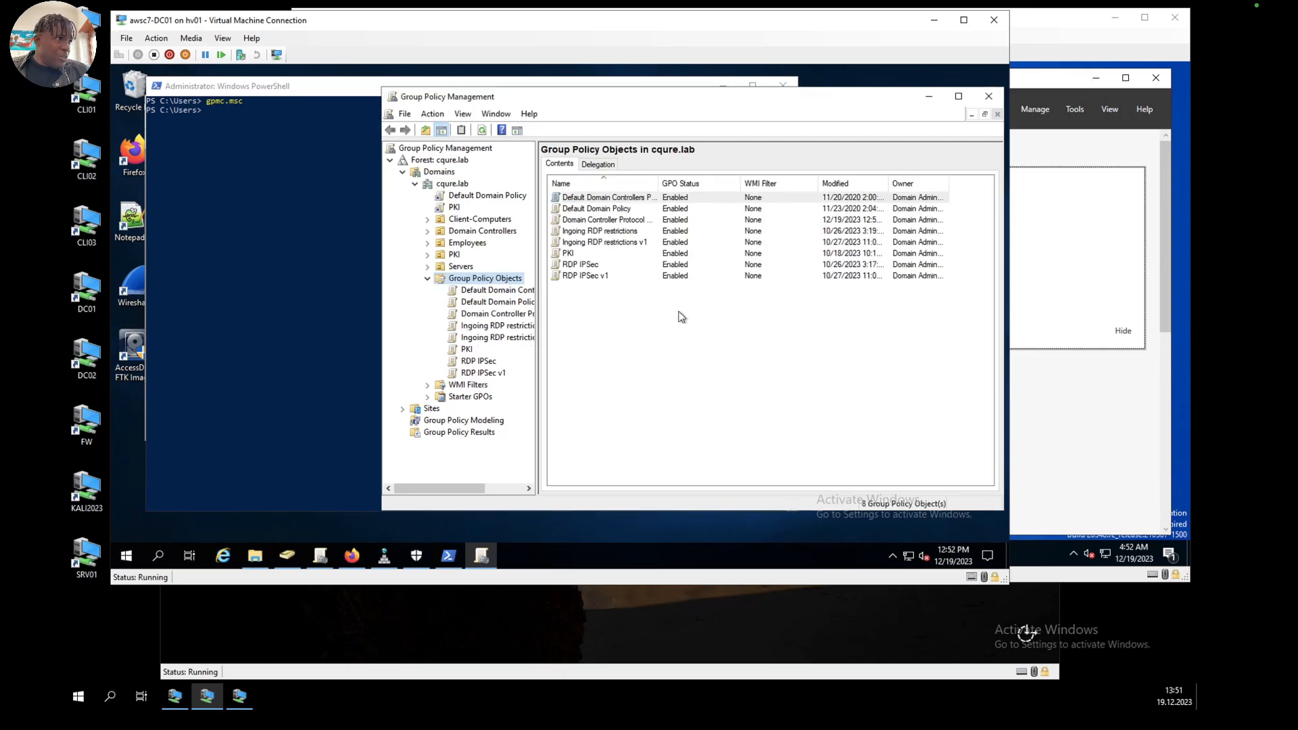
Step: Review the scope, details and settings report of the Domain Controller Protocol Hardening GPO
left_click(506, 314)
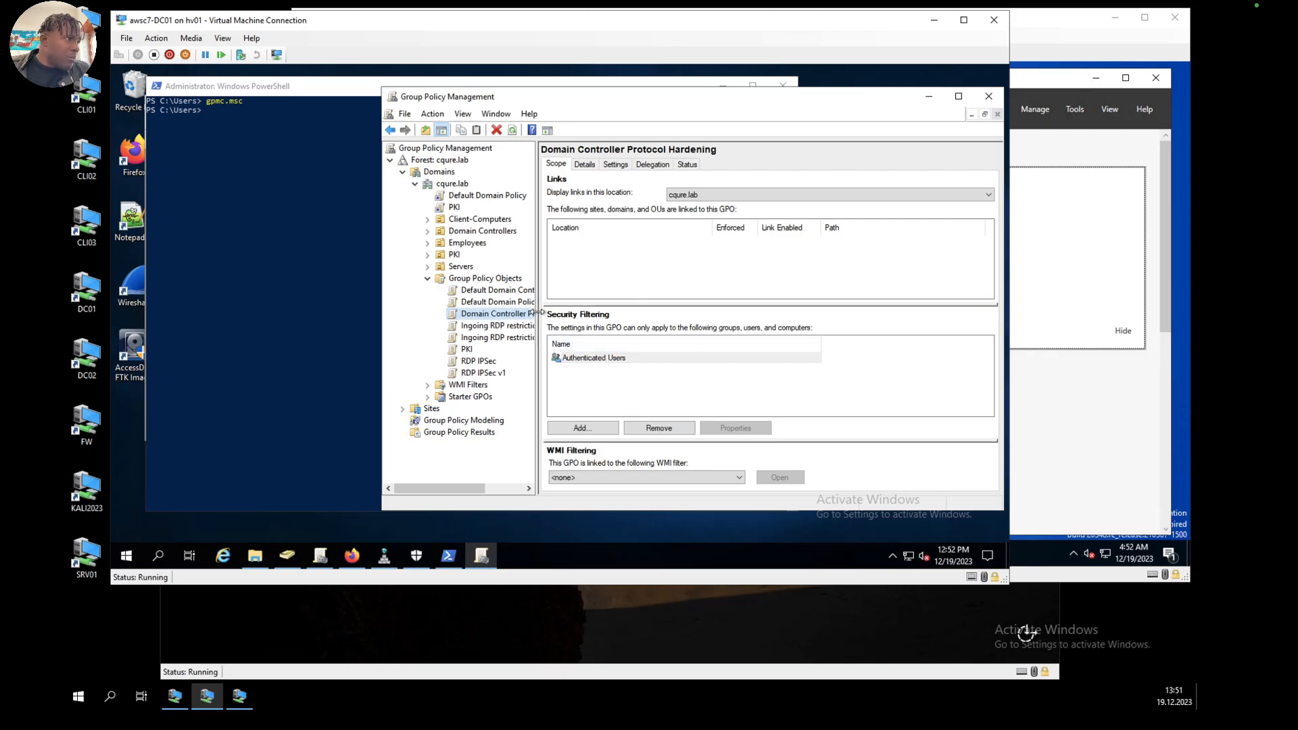
left_click_drag(537, 315, 568, 318)
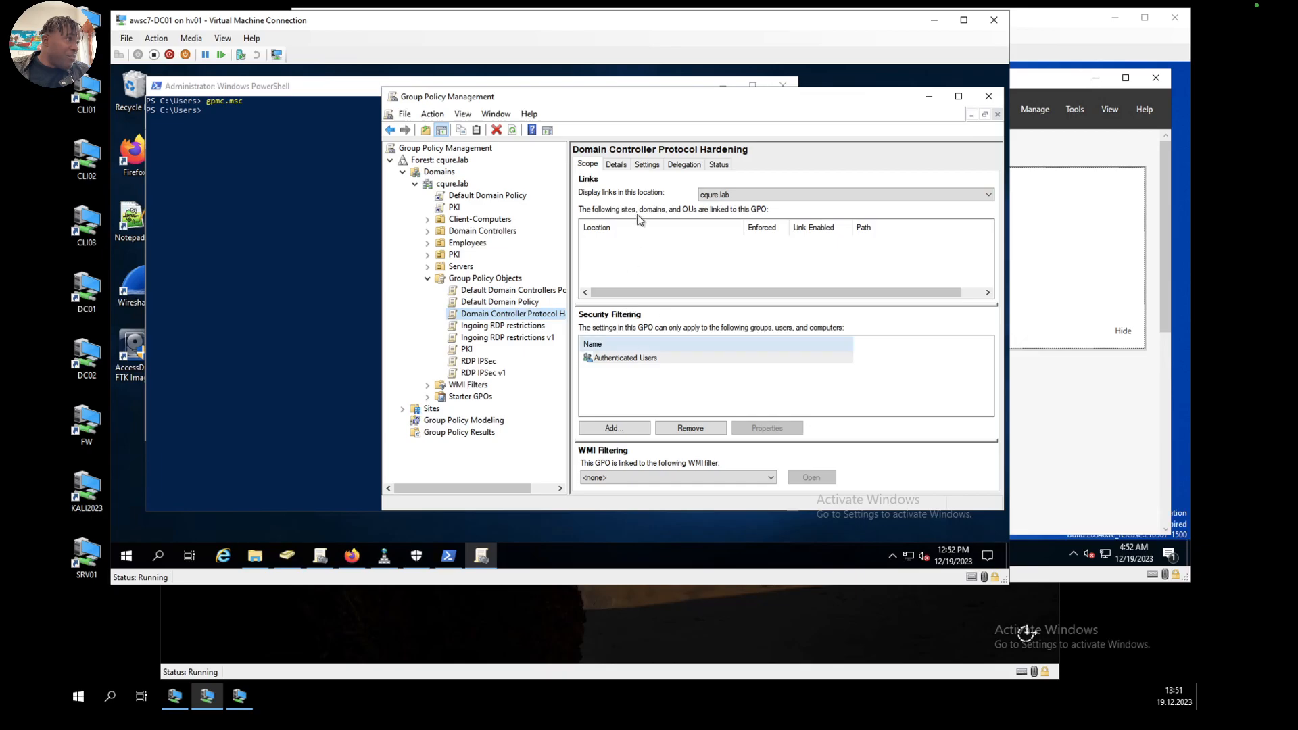
left_click(617, 164)
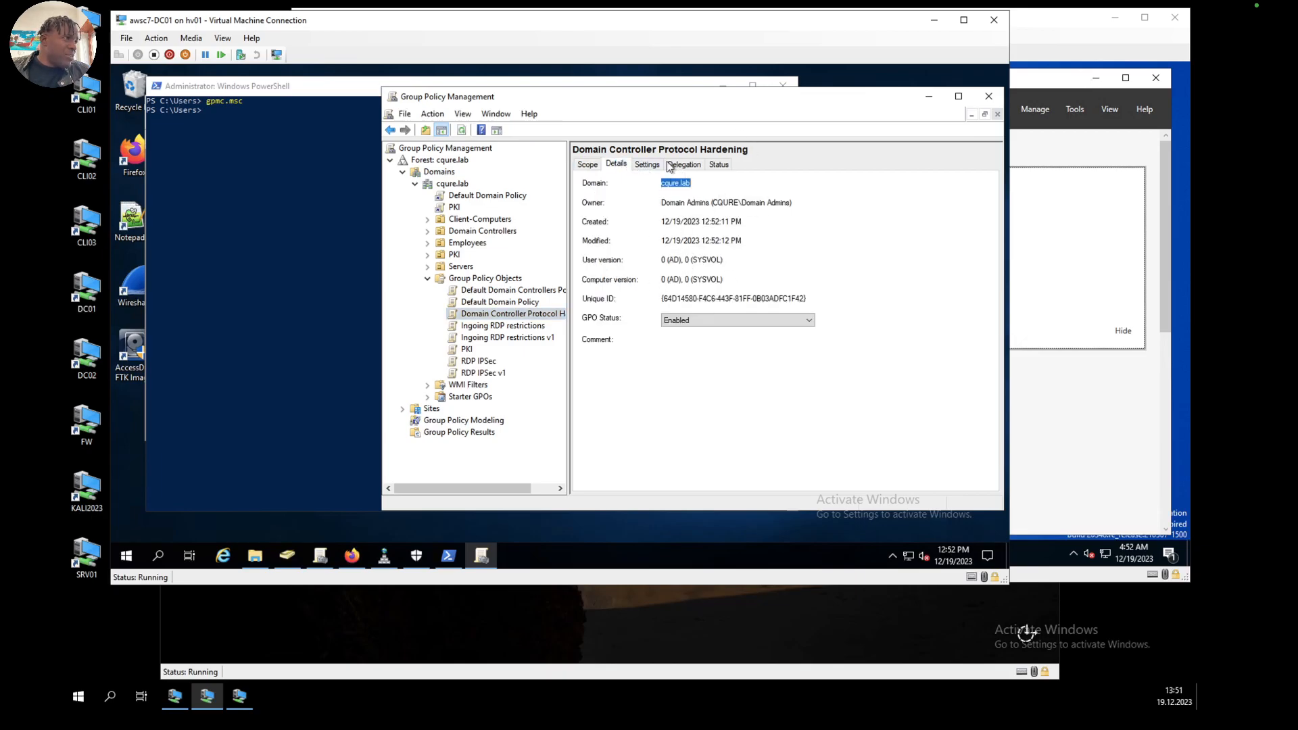
left_click(649, 165)
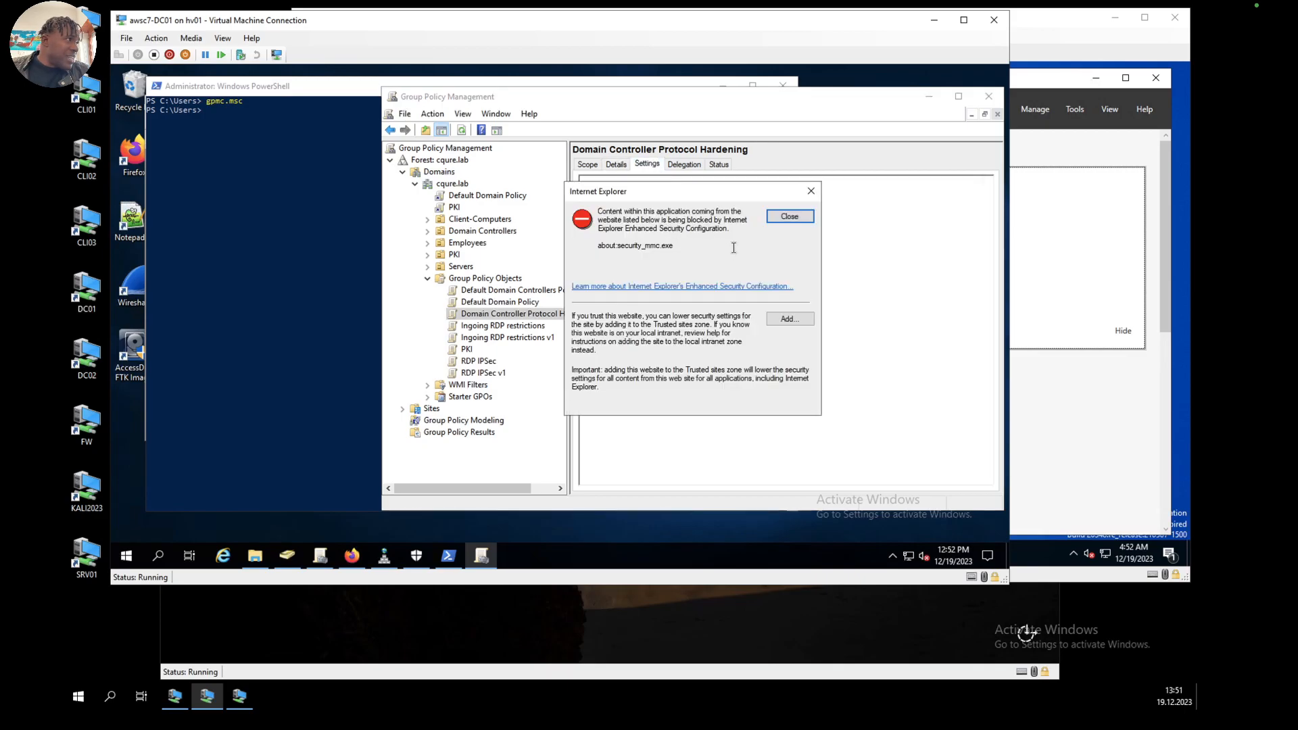
left_click(798, 217)
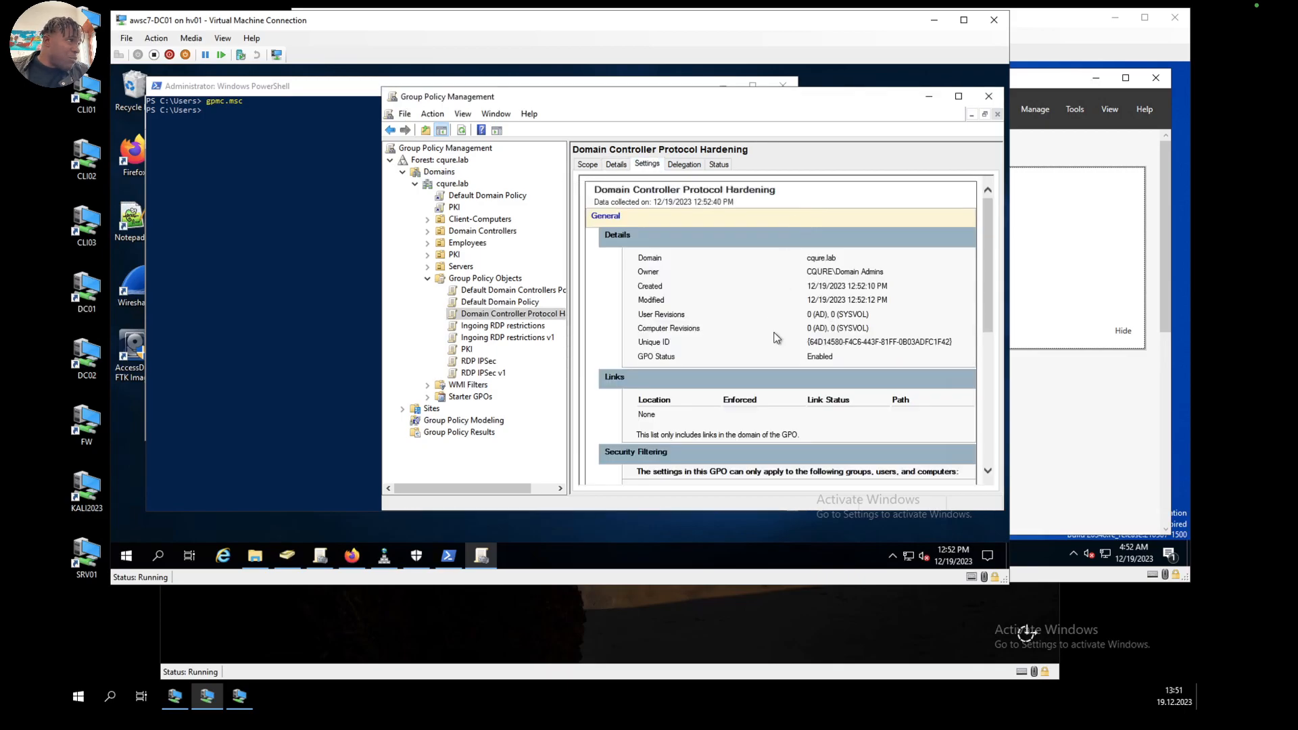
scroll(776, 338, "down", 3)
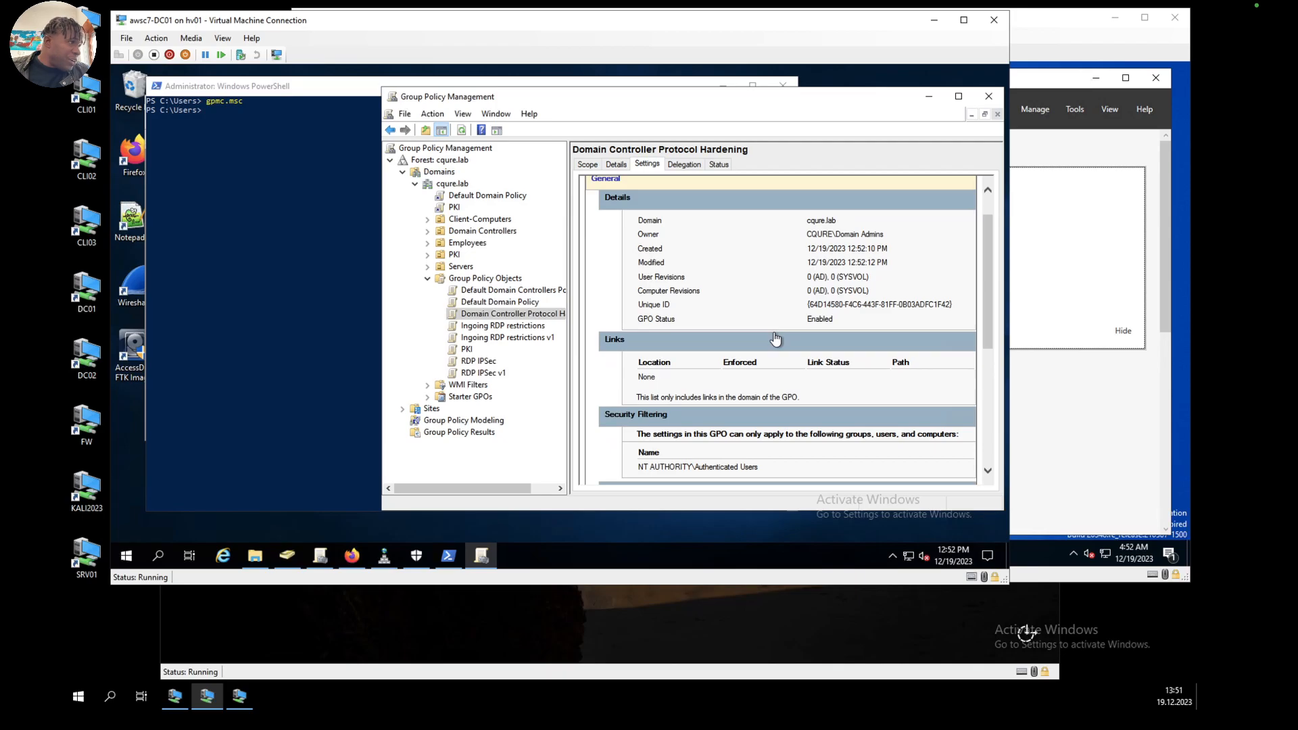
scroll(776, 333, "down", 5)
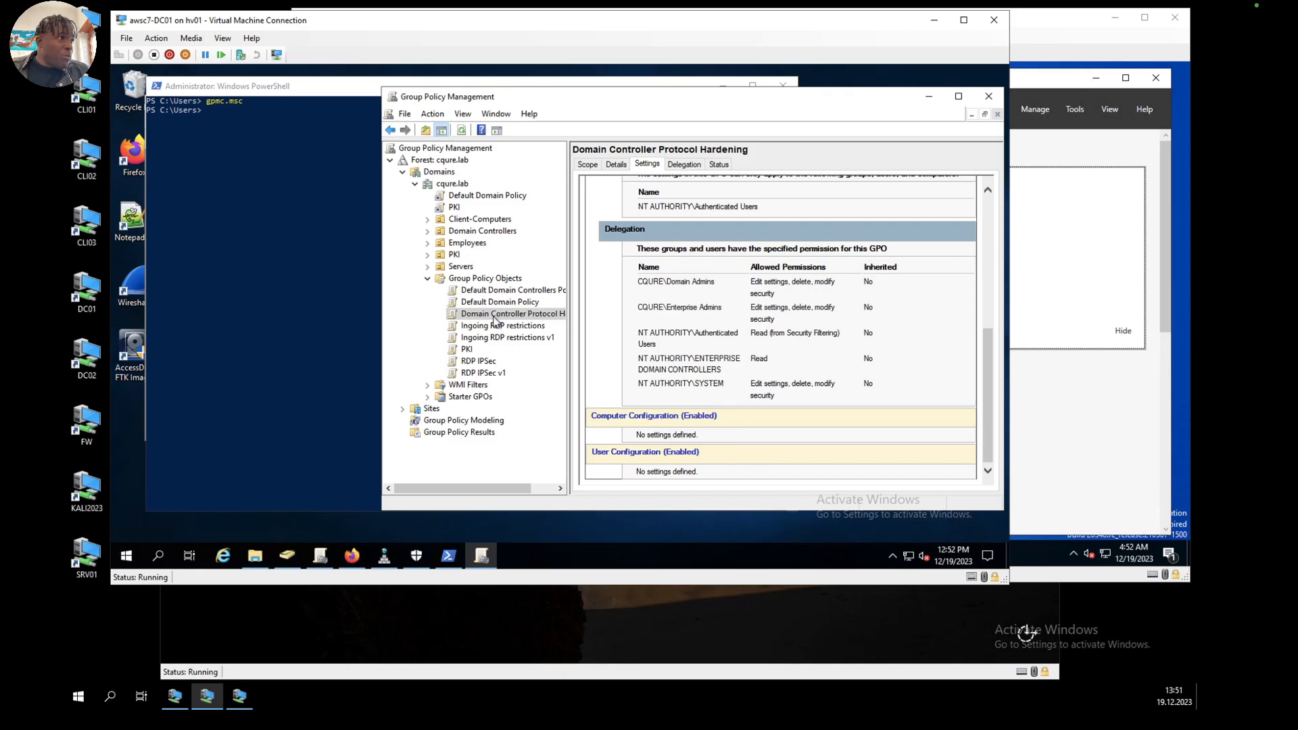
Step: Open the Domain Controller Protocol Hardening GPO for editing and show the Security Options in the computer's Local Policies
right_click(492, 320)
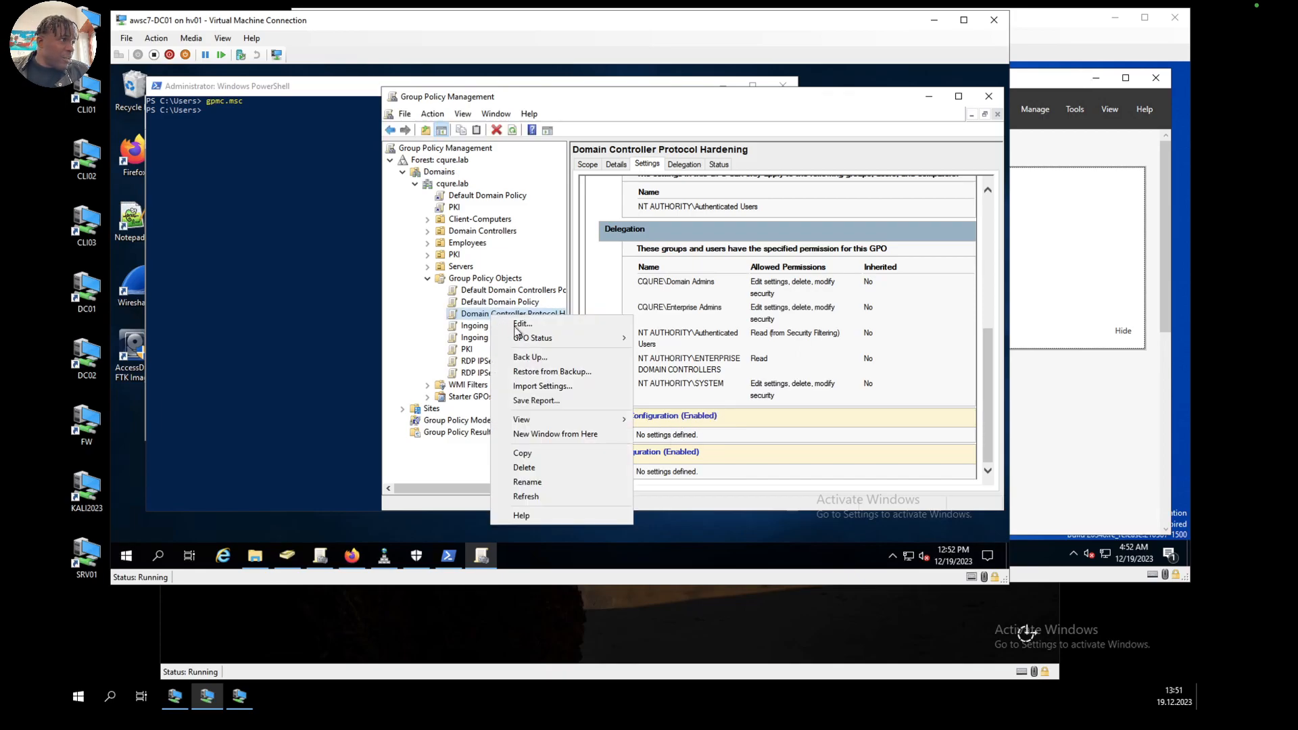
left_click(521, 324)
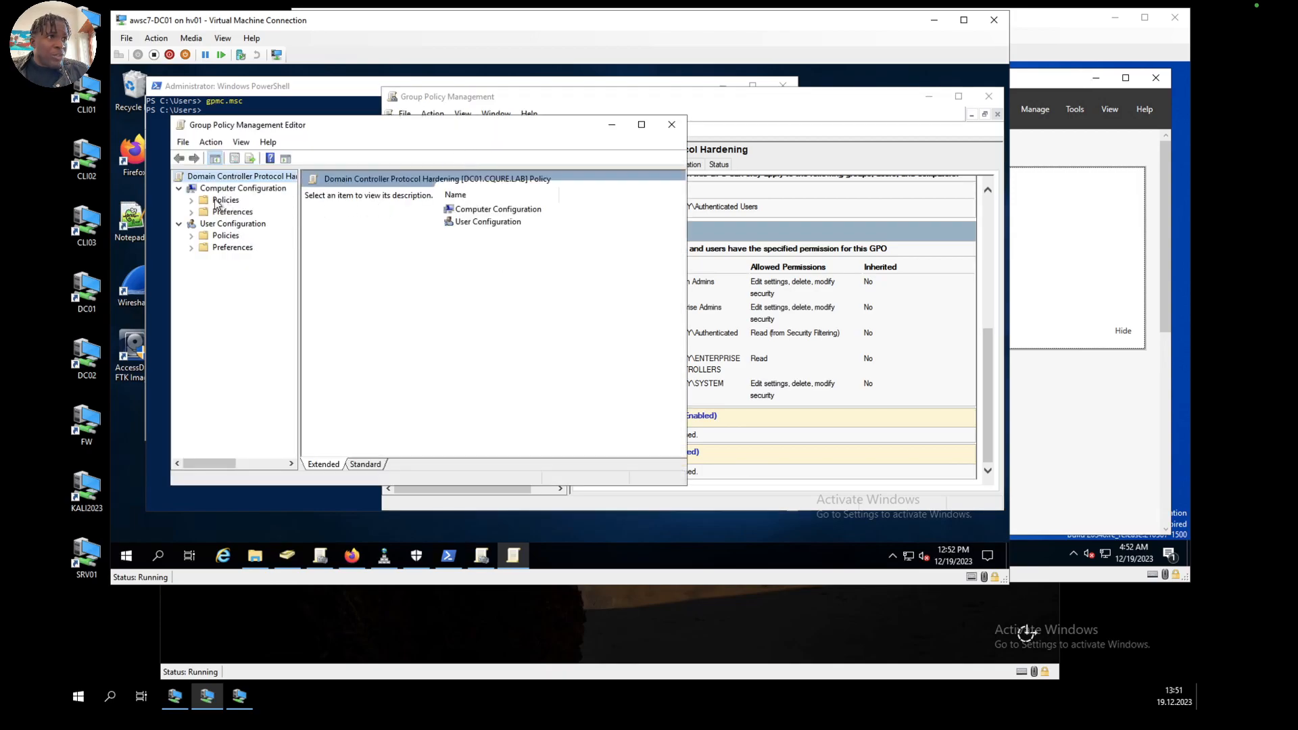
left_click(191, 199)
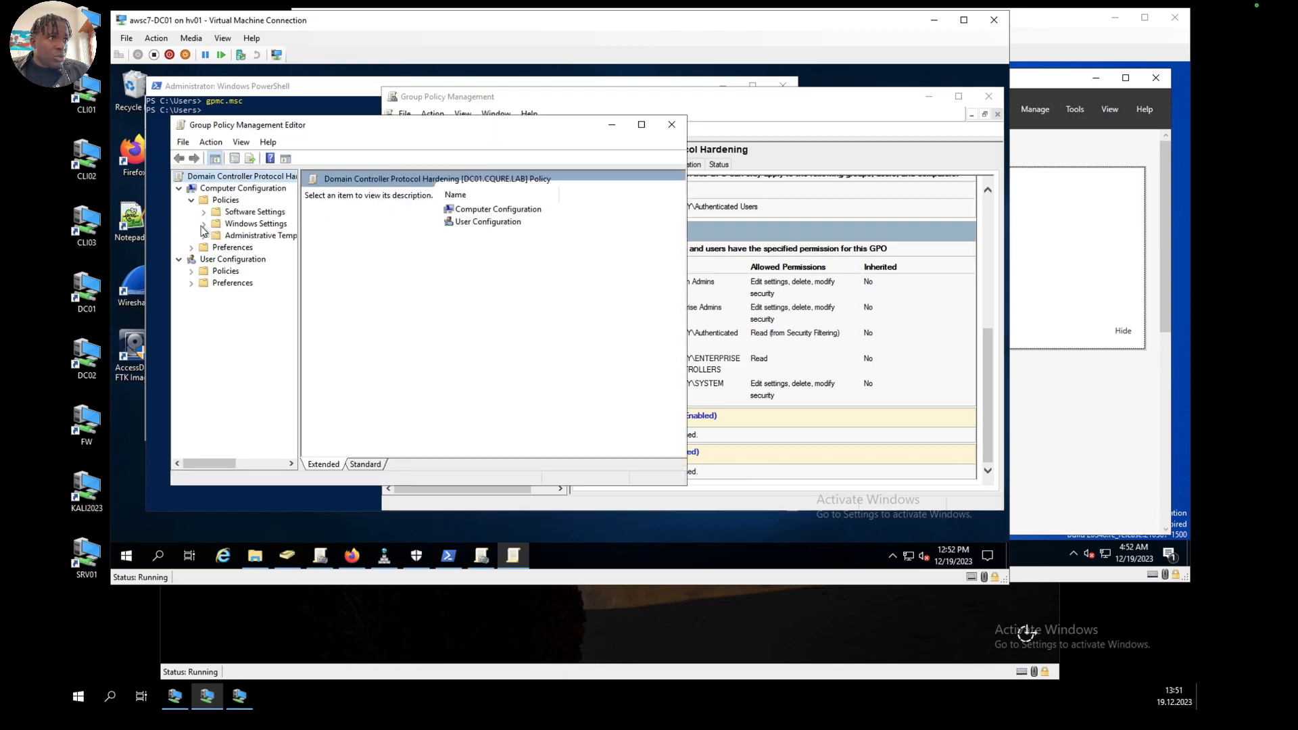
left_click(203, 223)
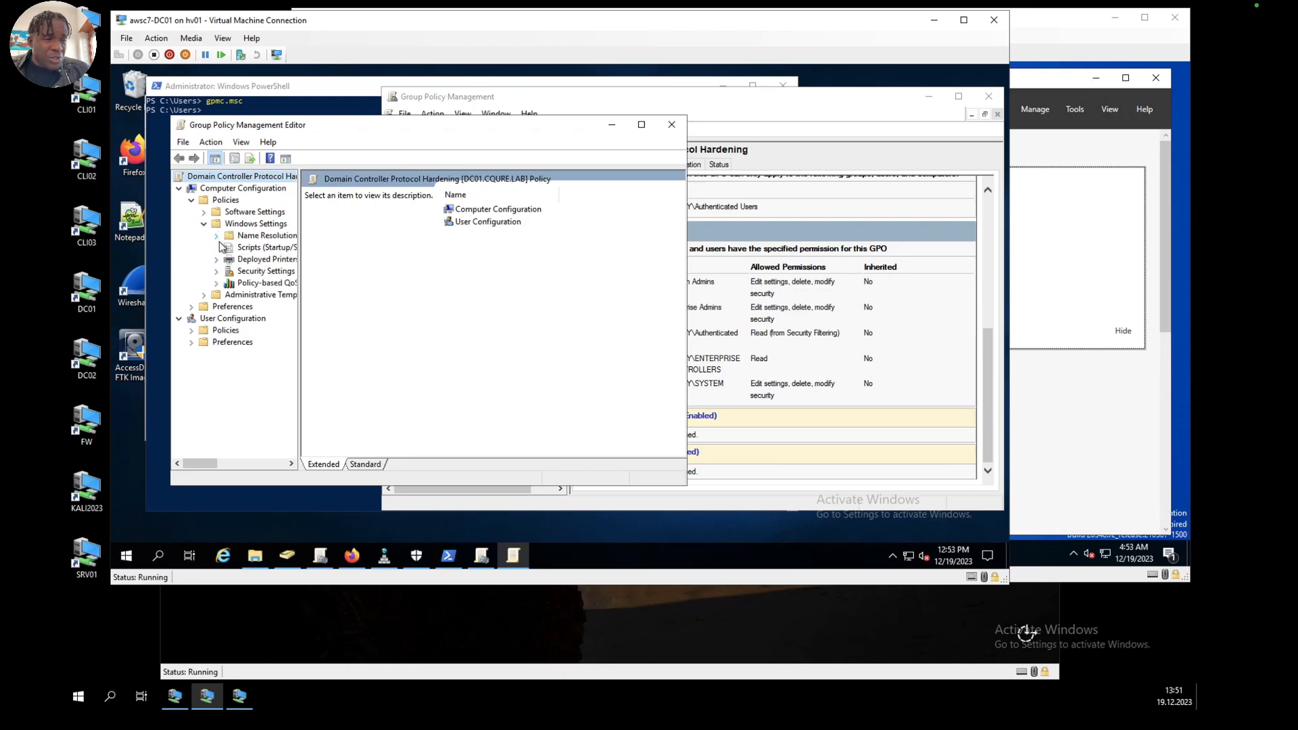
left_click(216, 270)
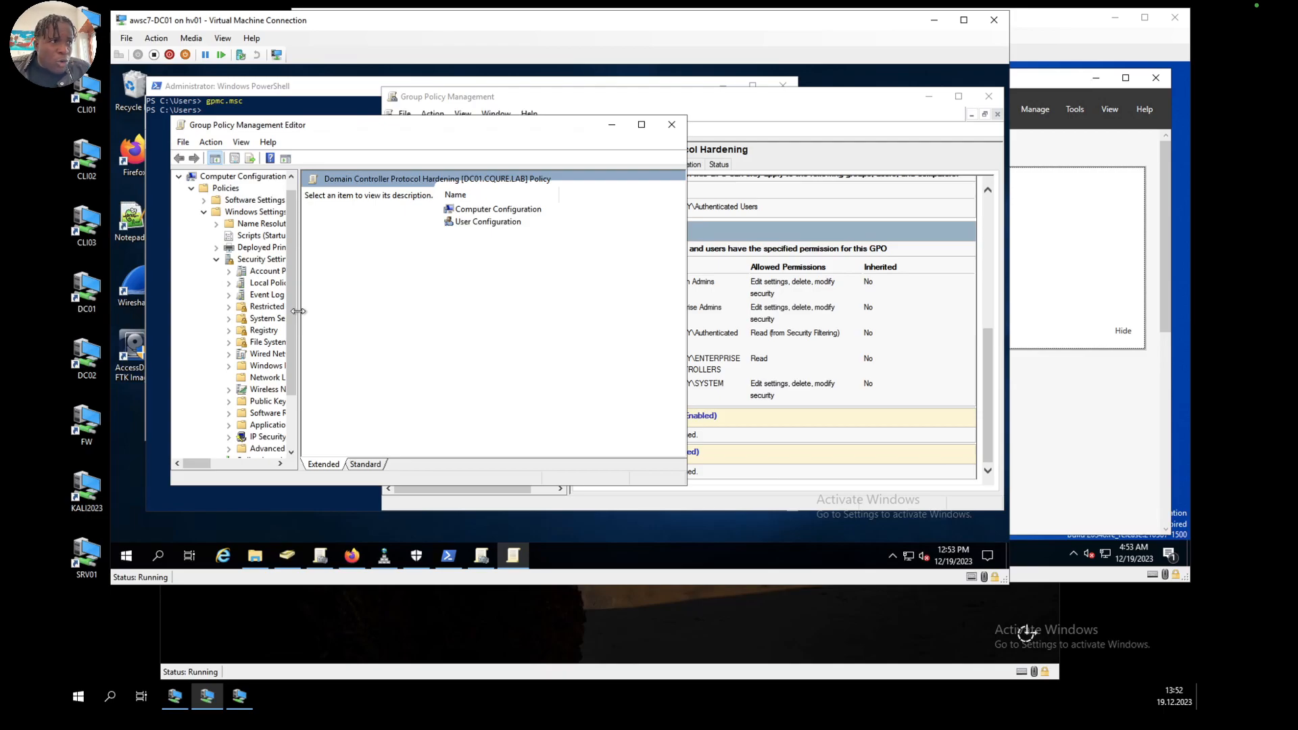
left_click(228, 284)
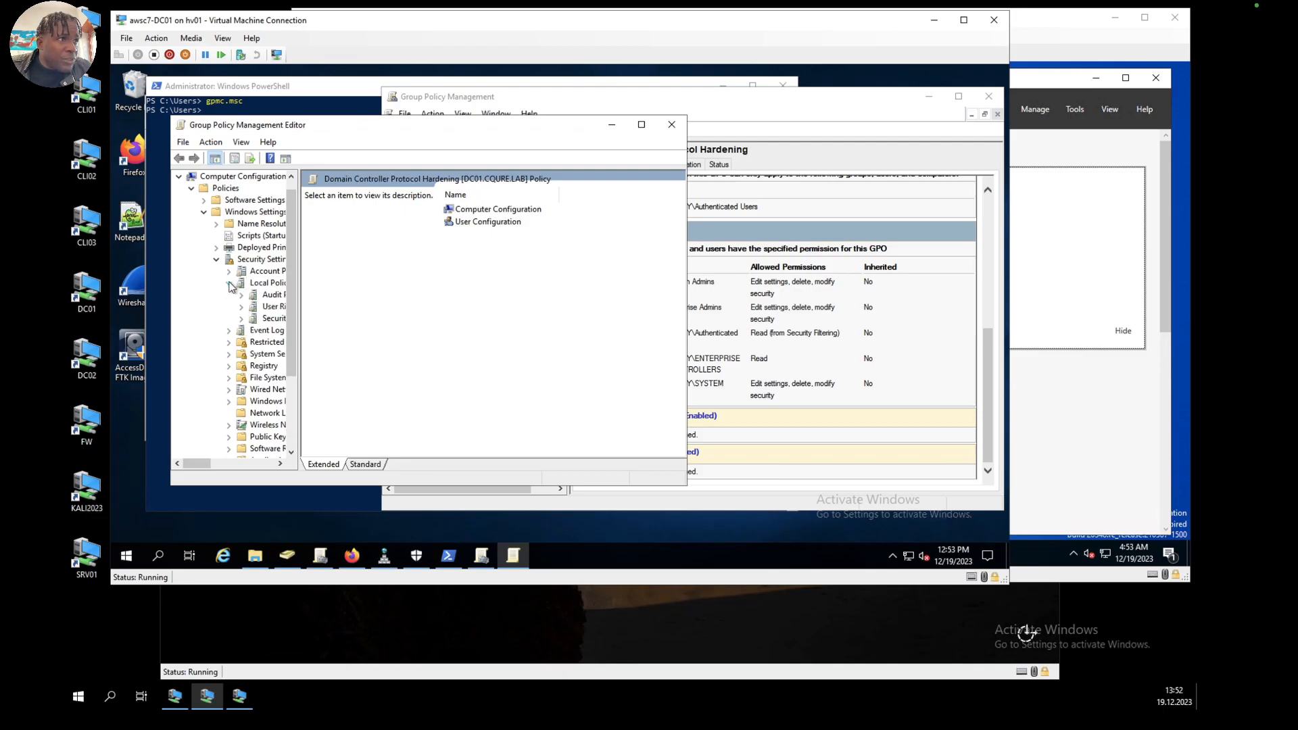
left_click(273, 319)
scroll(418, 364, "down", 9)
scroll(419, 364, "down", 15)
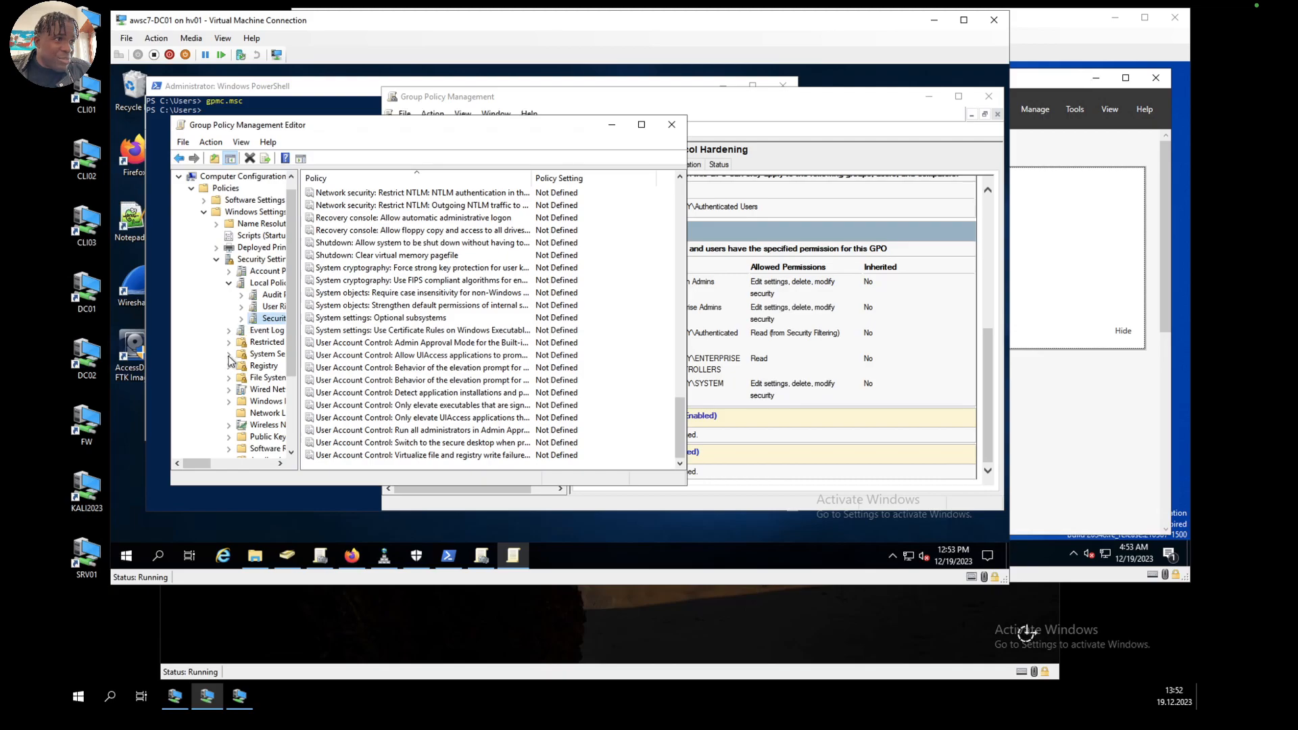
Step: Find and select the Print Spooler service among the GPO's System Services
left_click(265, 353)
scroll(395, 352, "down", 15)
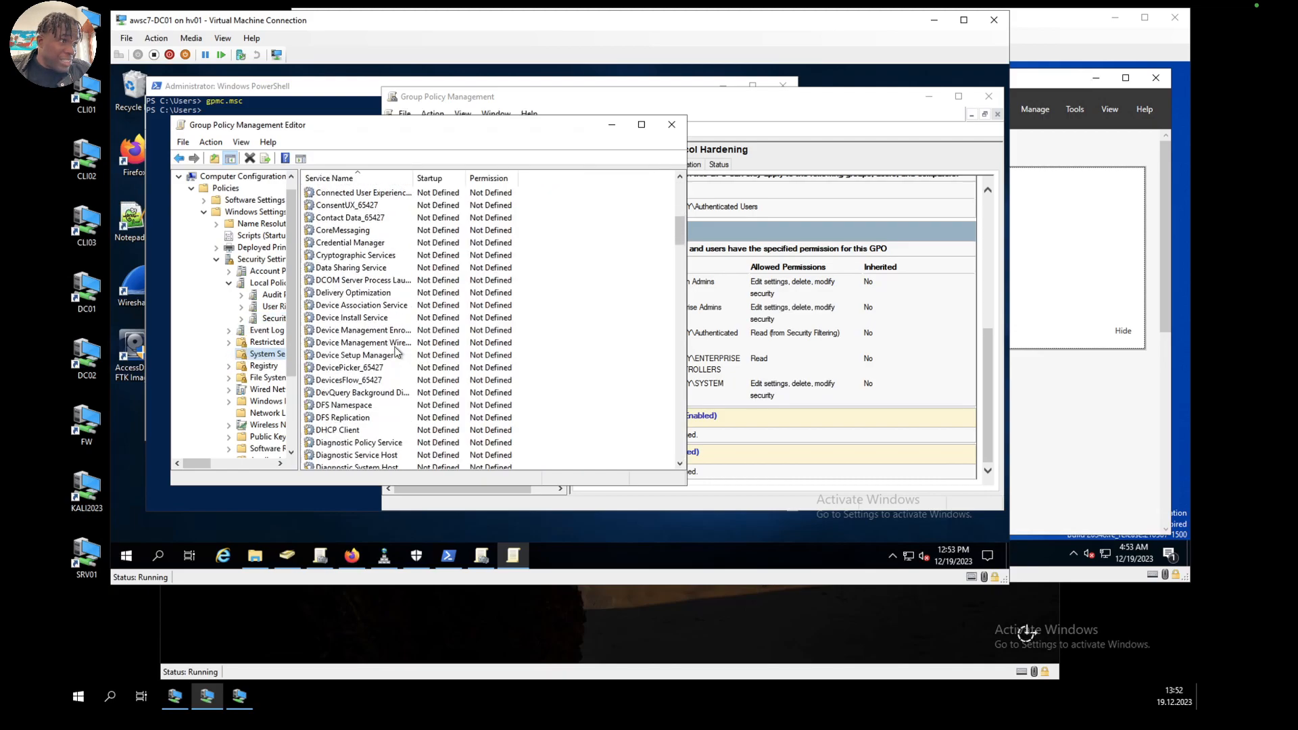
scroll(391, 354, "down", 3)
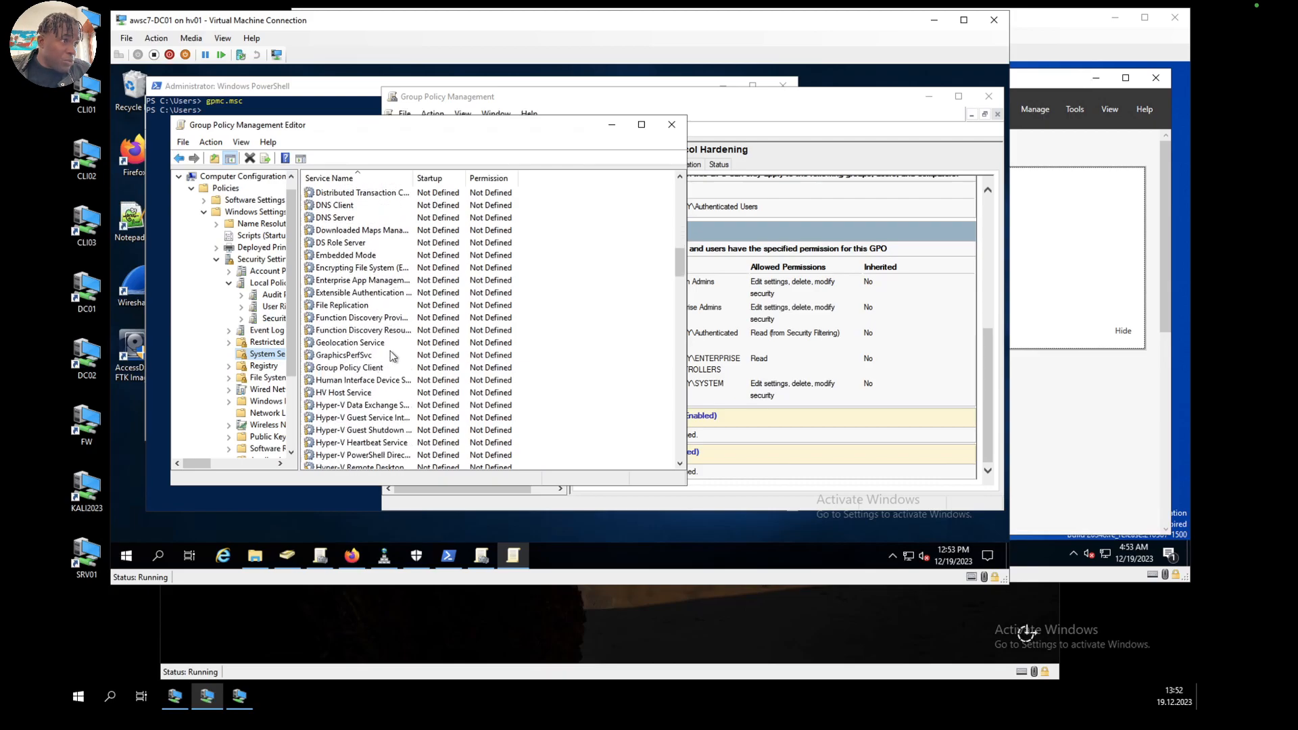
scroll(391, 354, "down", 13)
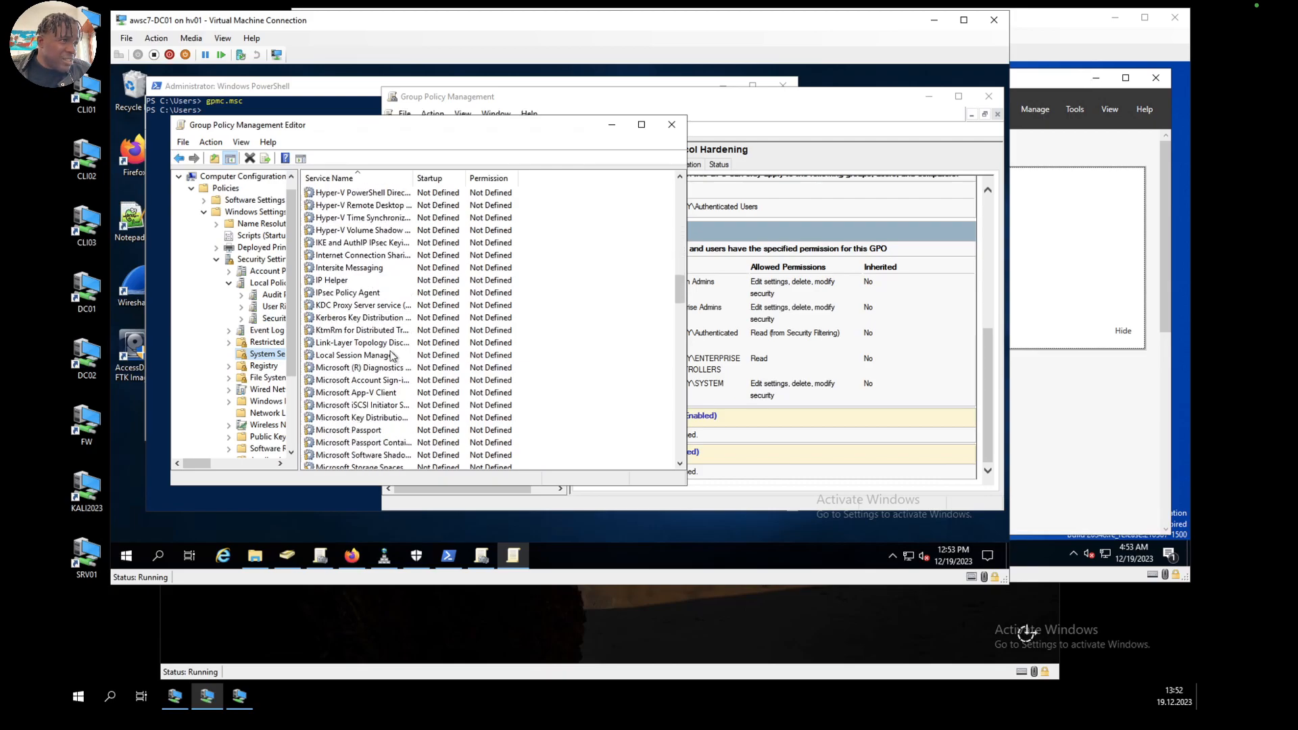
scroll(392, 355, "down", 7)
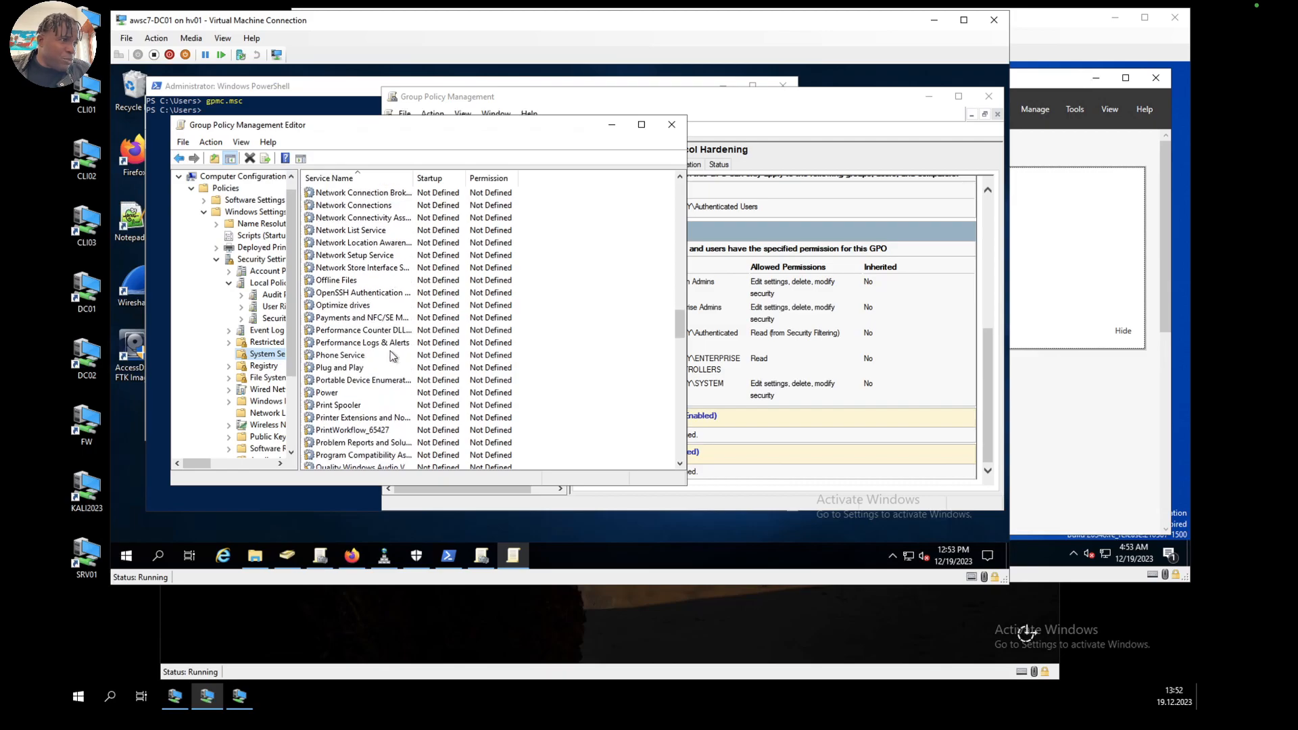
left_click(355, 293)
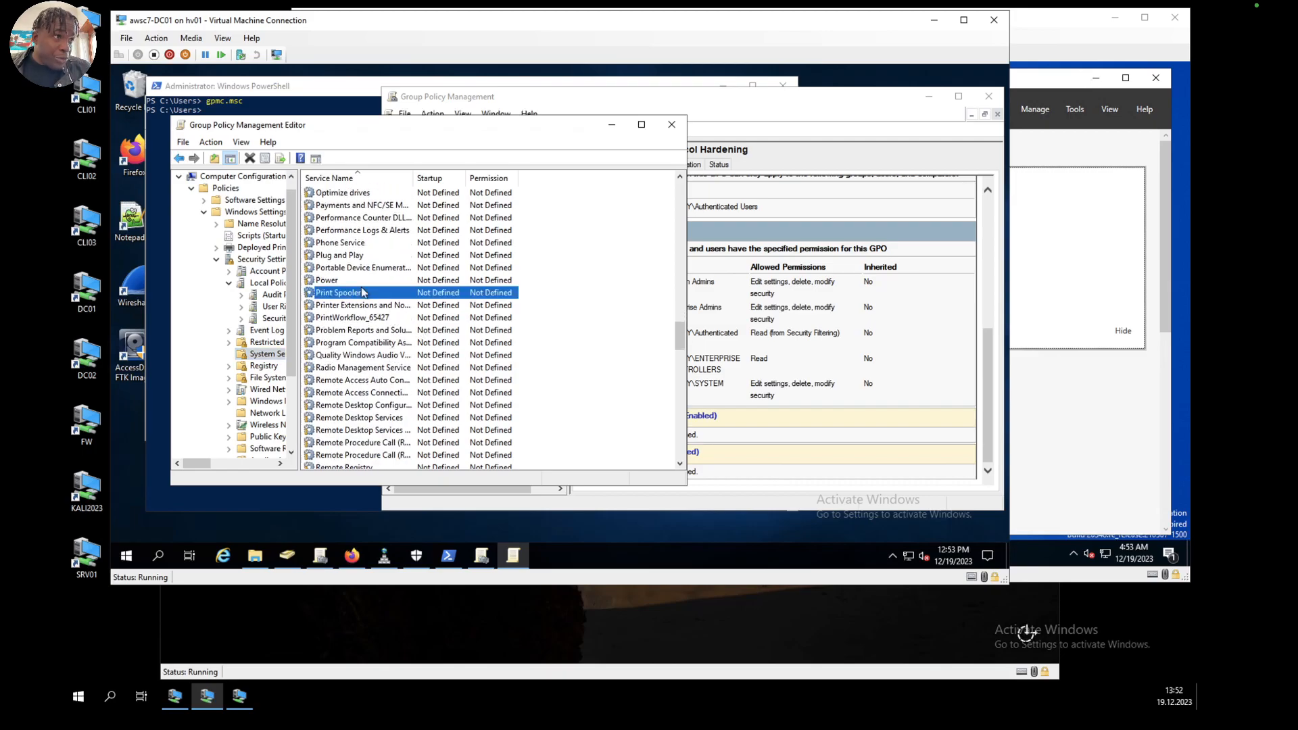
Step: Look through the GPO's Security Options policies, from the Accounts and Domain controller entries down to Network access
left_click(273, 318)
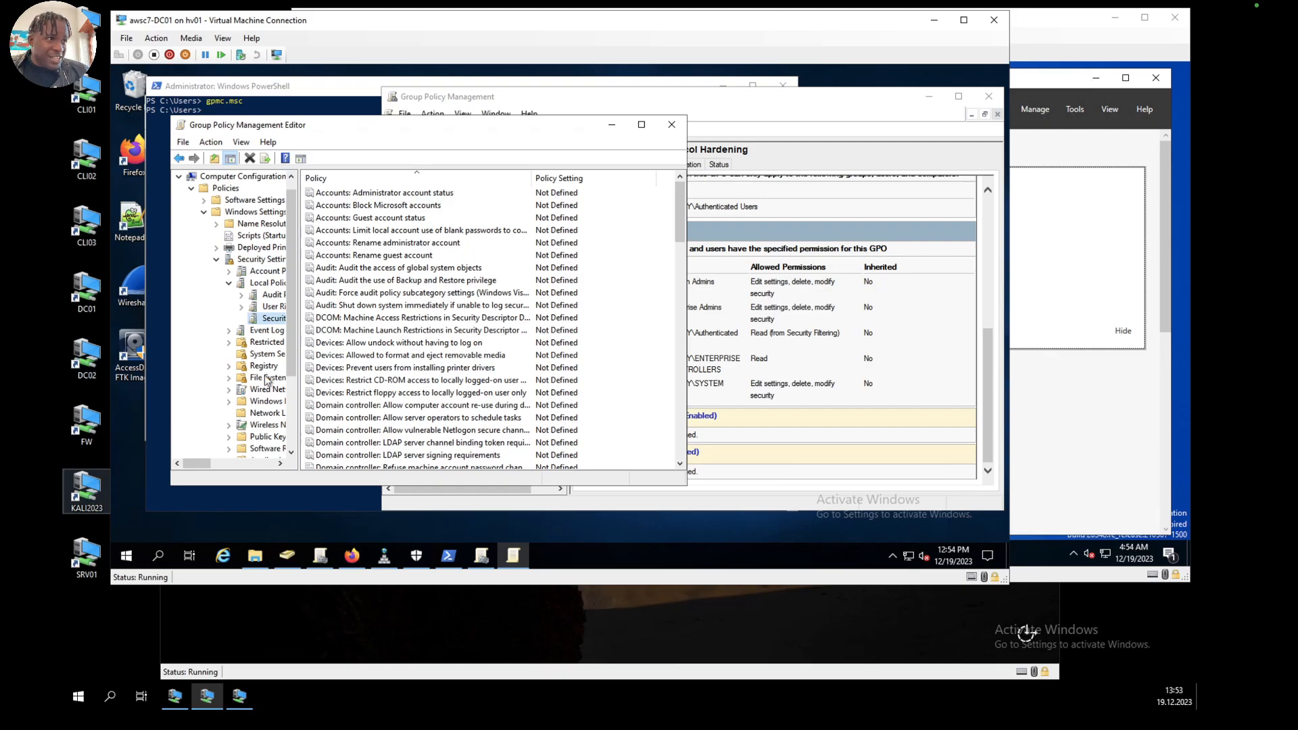
scroll(480, 333, "down", 1)
scroll(480, 334, "down", 10)
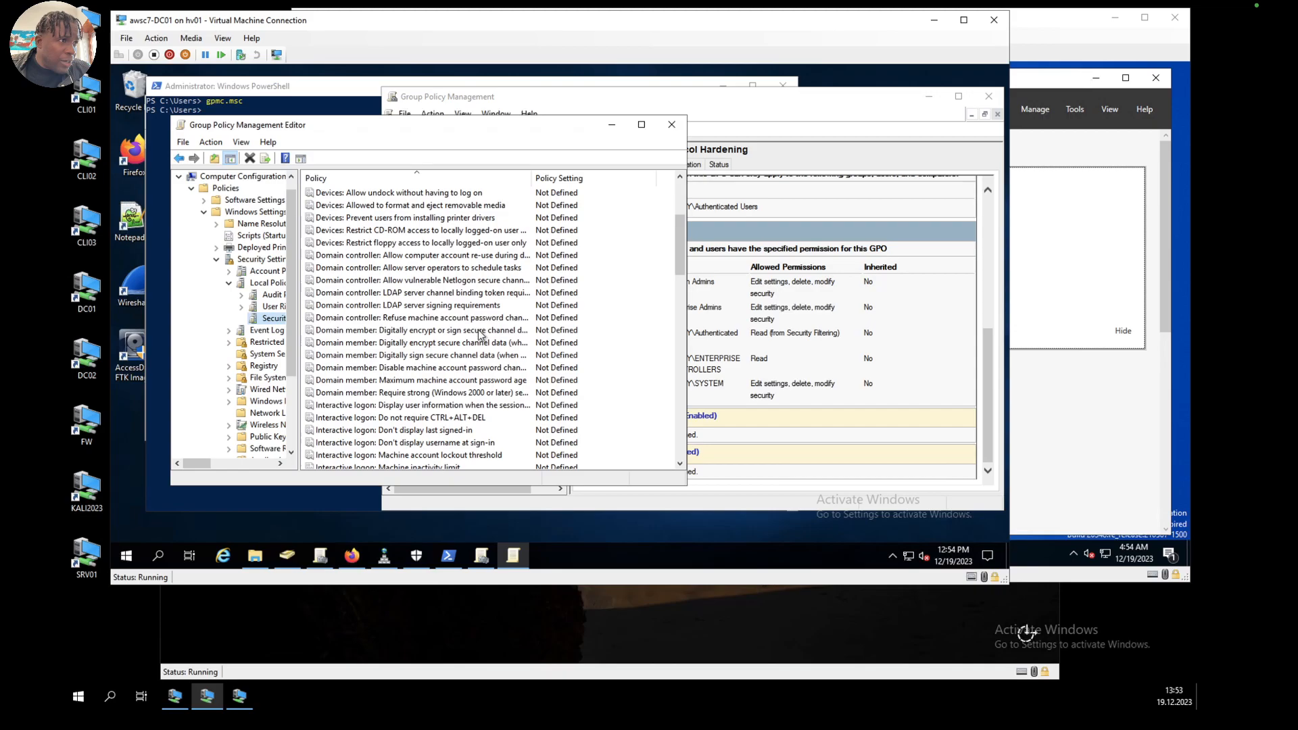
scroll(479, 334, "down", 2)
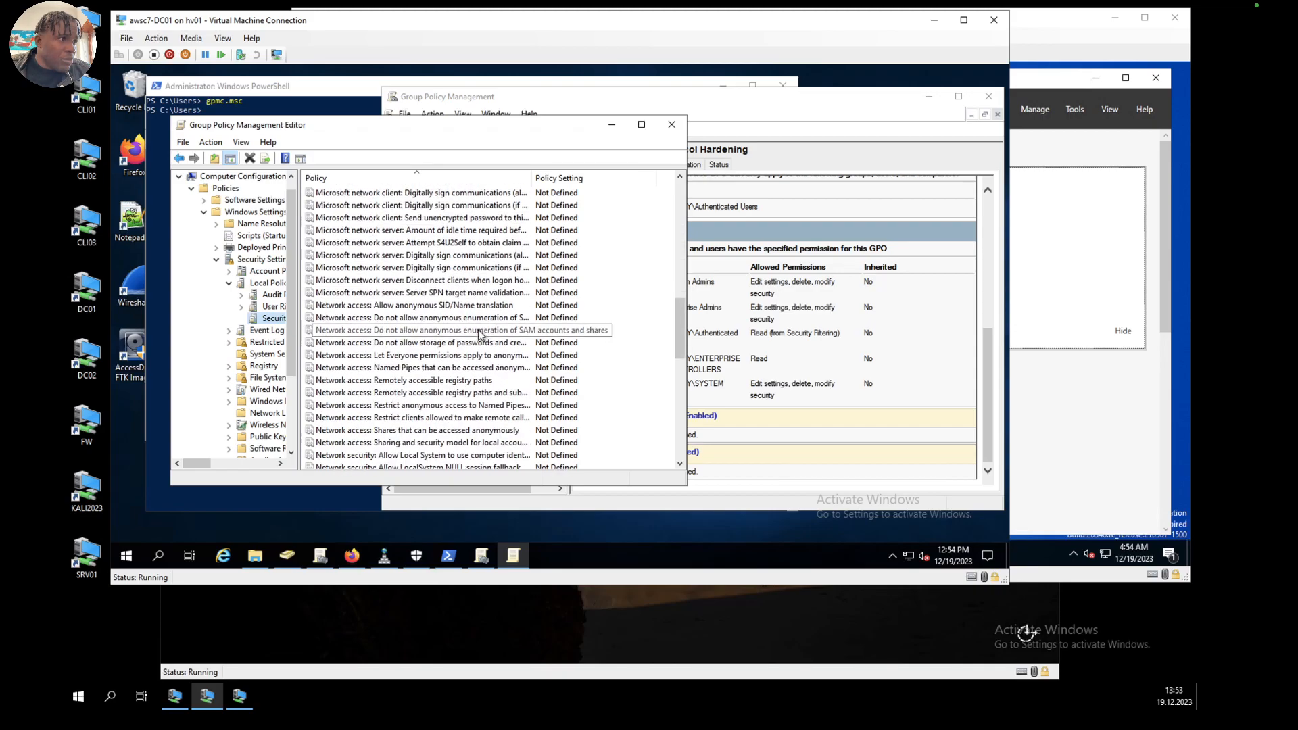
scroll(479, 331, "up", 5)
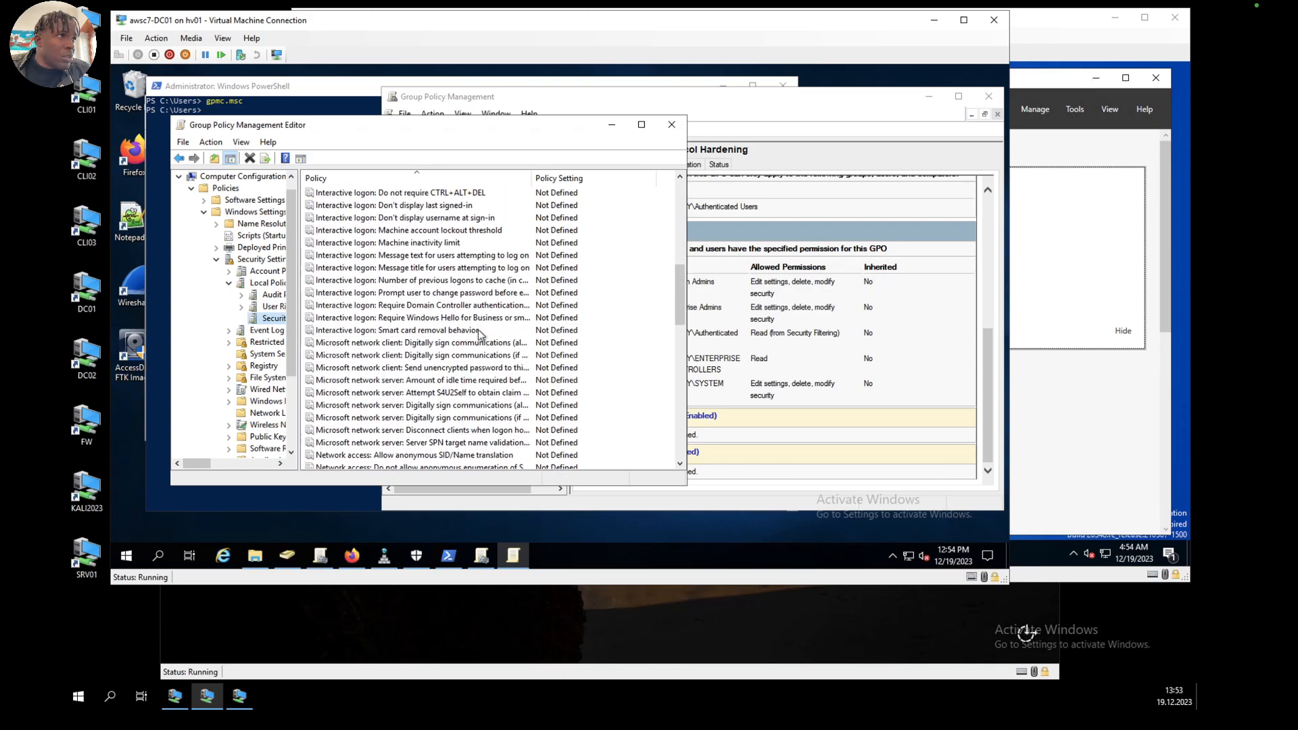
scroll(477, 332, "up", 1)
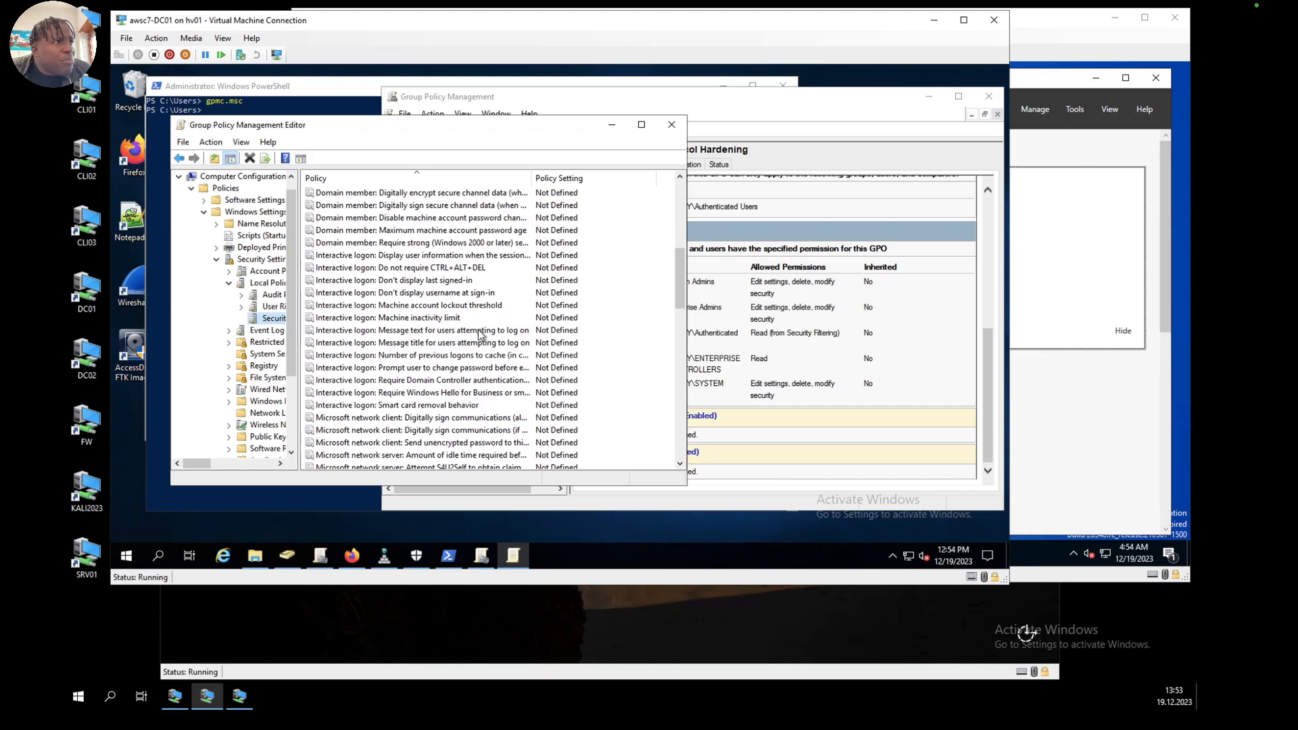
scroll(478, 333, "down", 2)
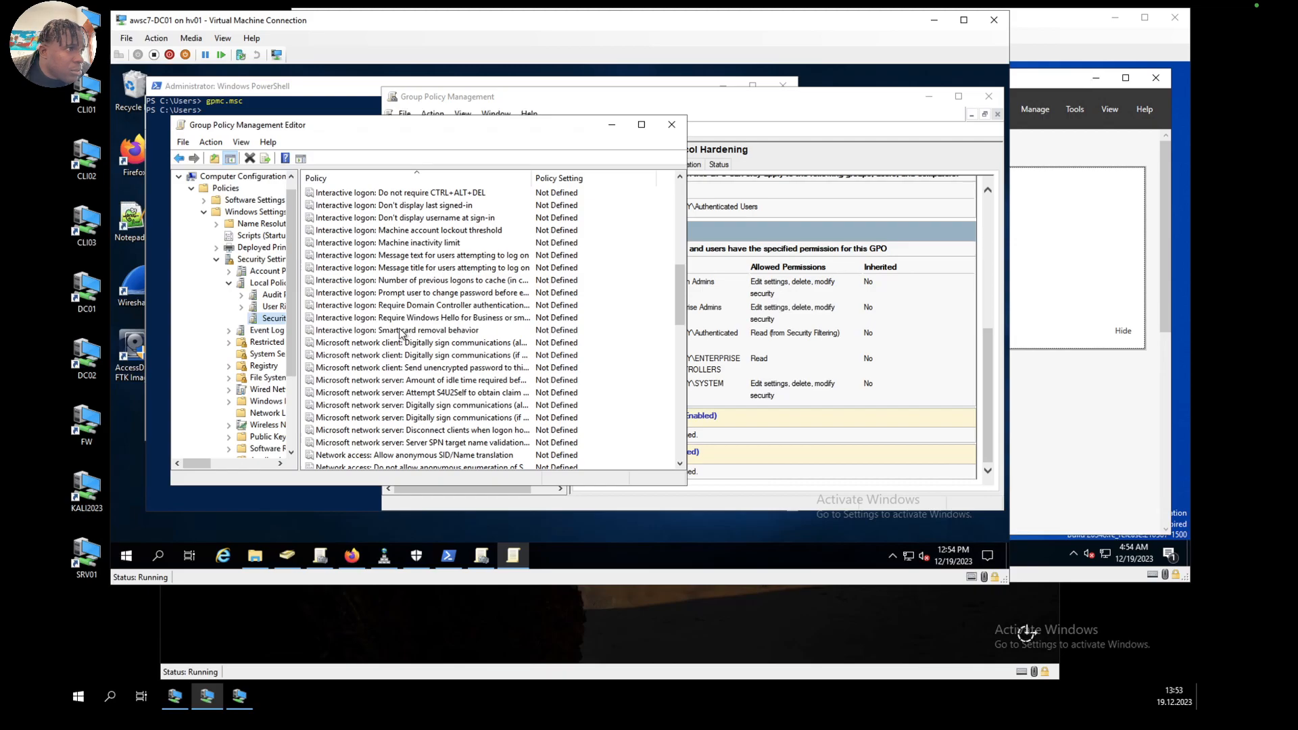
scroll(399, 334, "down", 2)
scroll(399, 333, "up", 4)
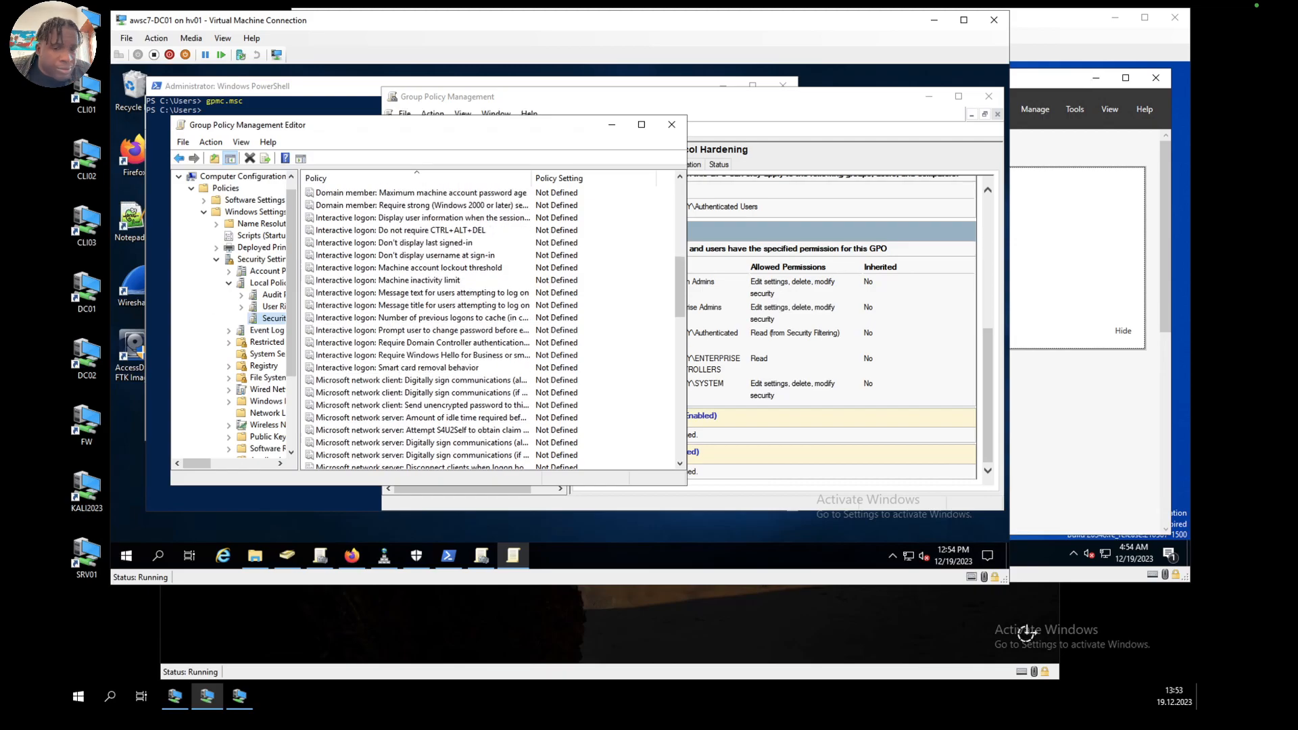
scroll(399, 333, "up", 8)
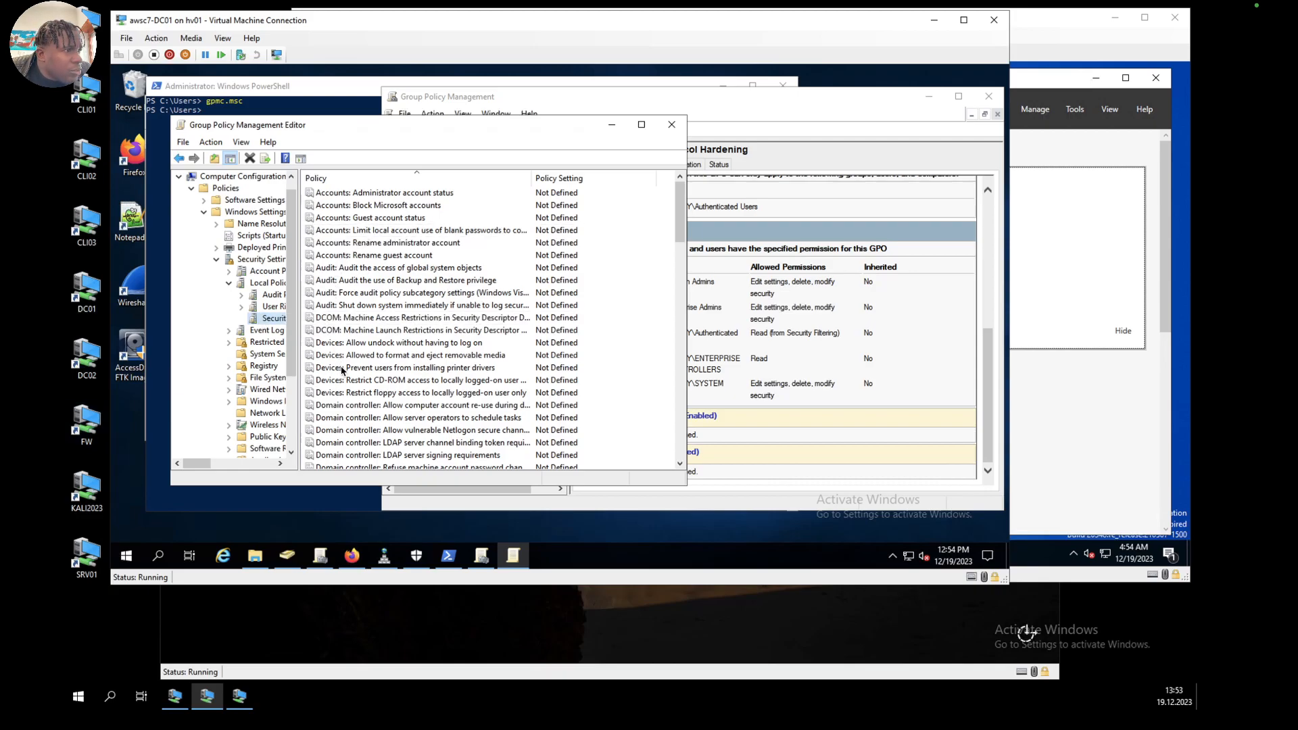
Step: Define the Domain controller: LDAP server signing requirements policy as Require signing, checking its explanation before applying the change
scroll(342, 370, "down", 2)
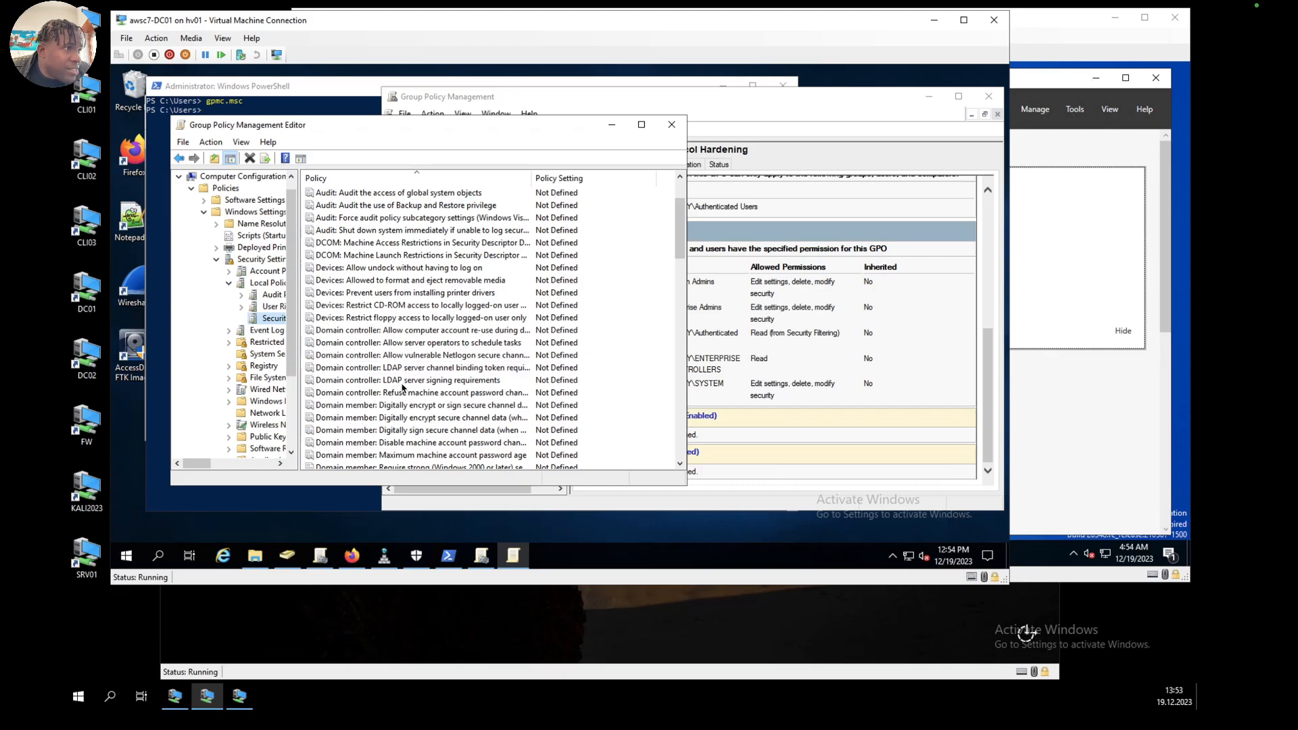
left_click(401, 382)
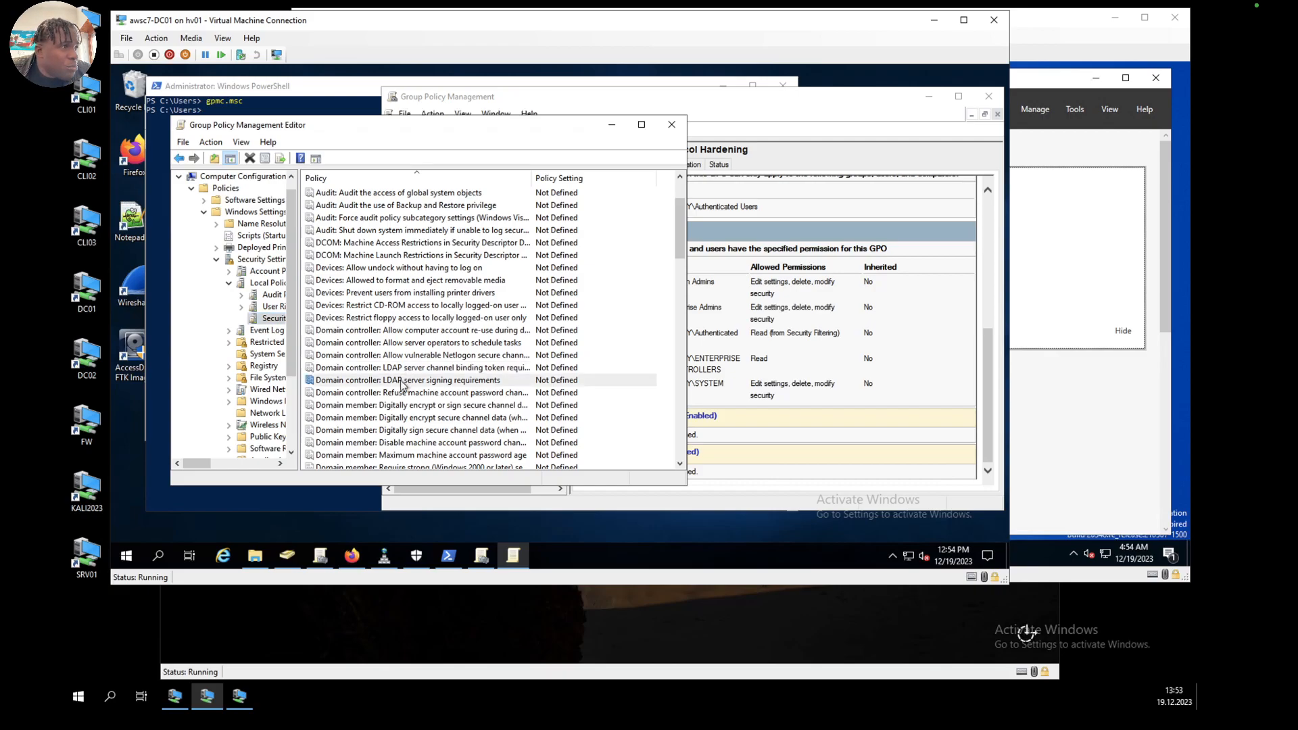
double_click(402, 382)
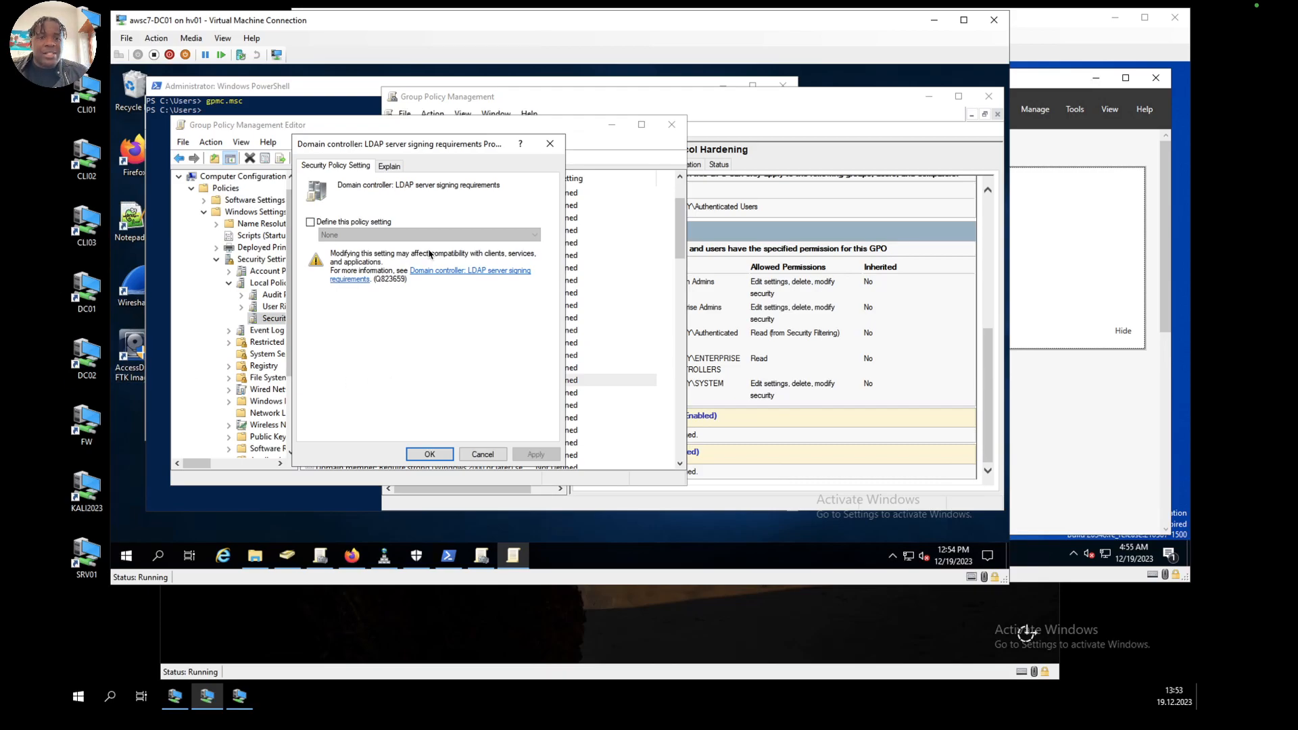
left_click(312, 222)
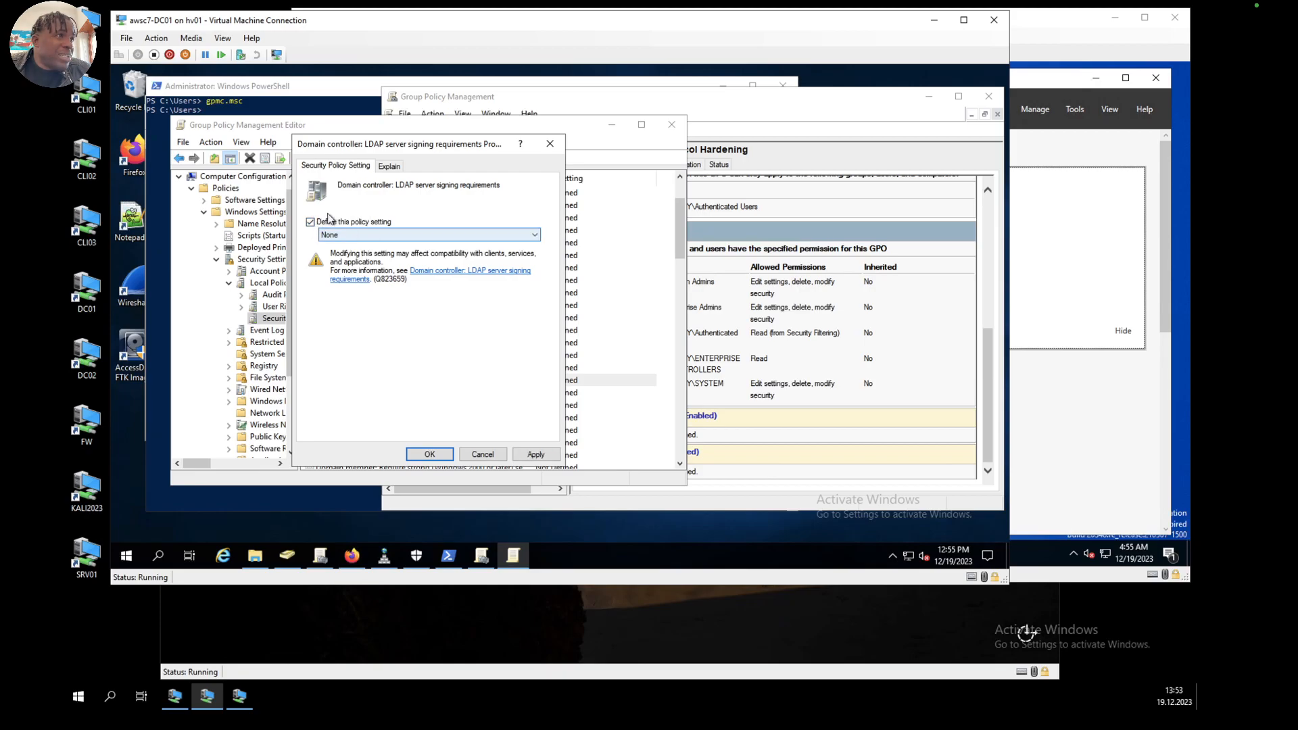
left_click(404, 233)
left_click(363, 256)
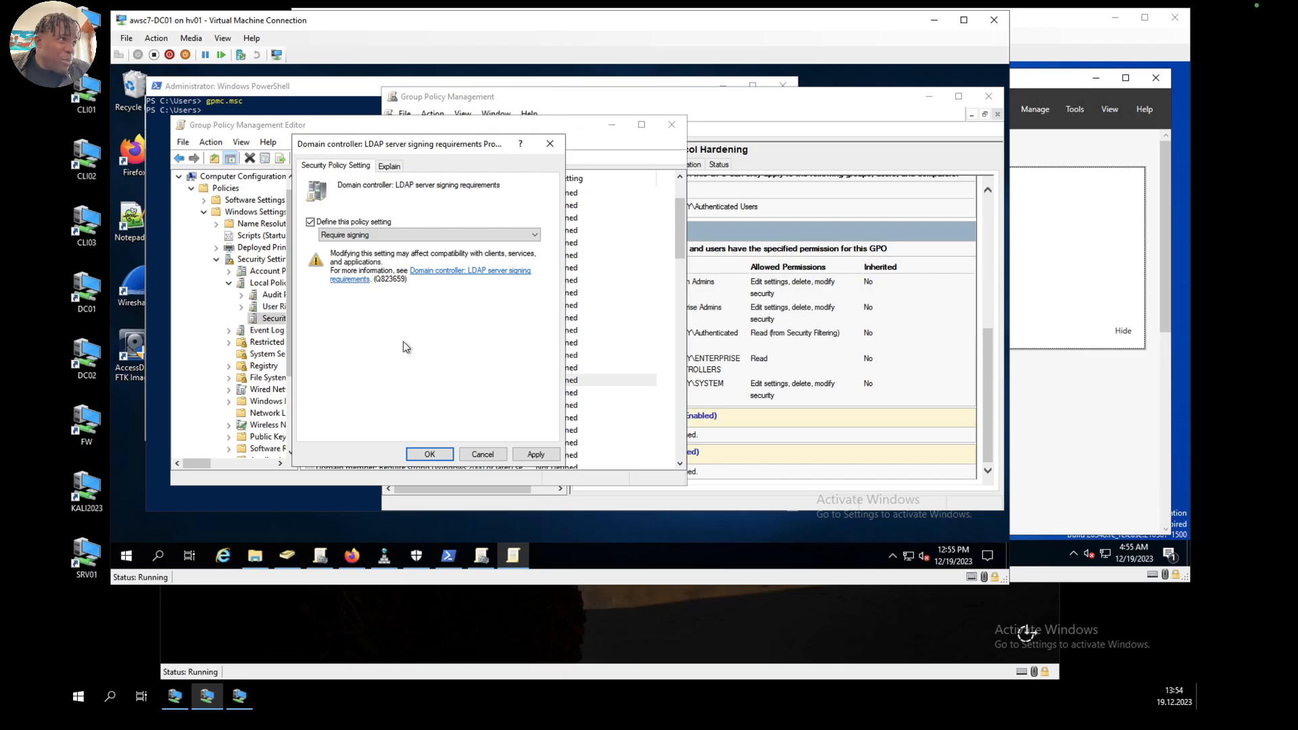
left_click(397, 171)
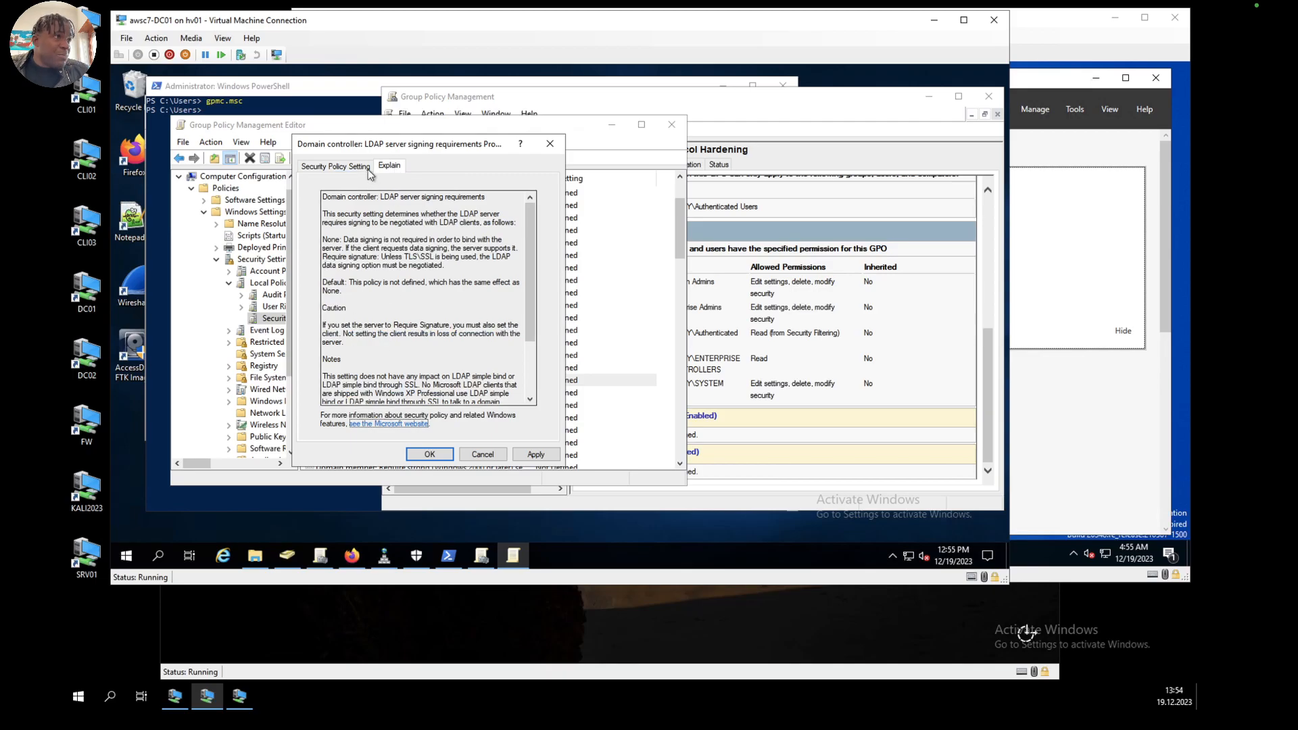
left_click(351, 169)
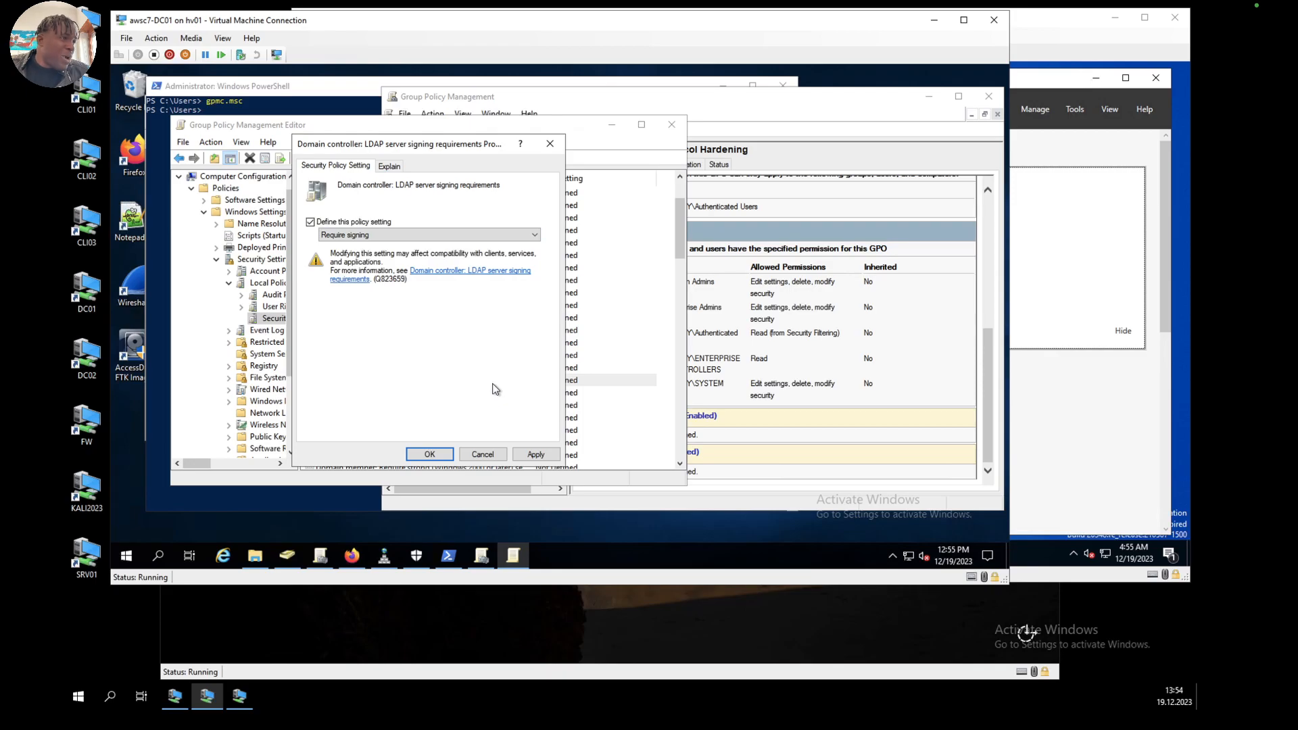
left_click(521, 458)
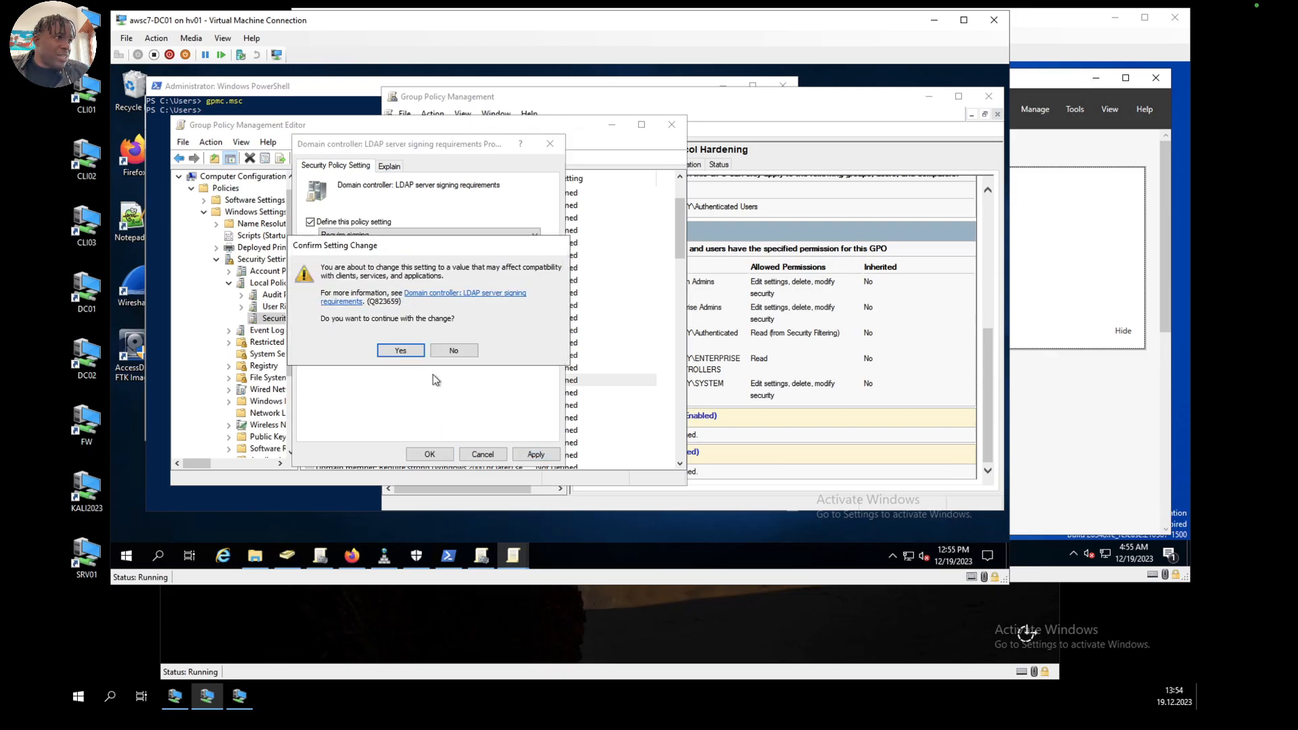
left_click(409, 351)
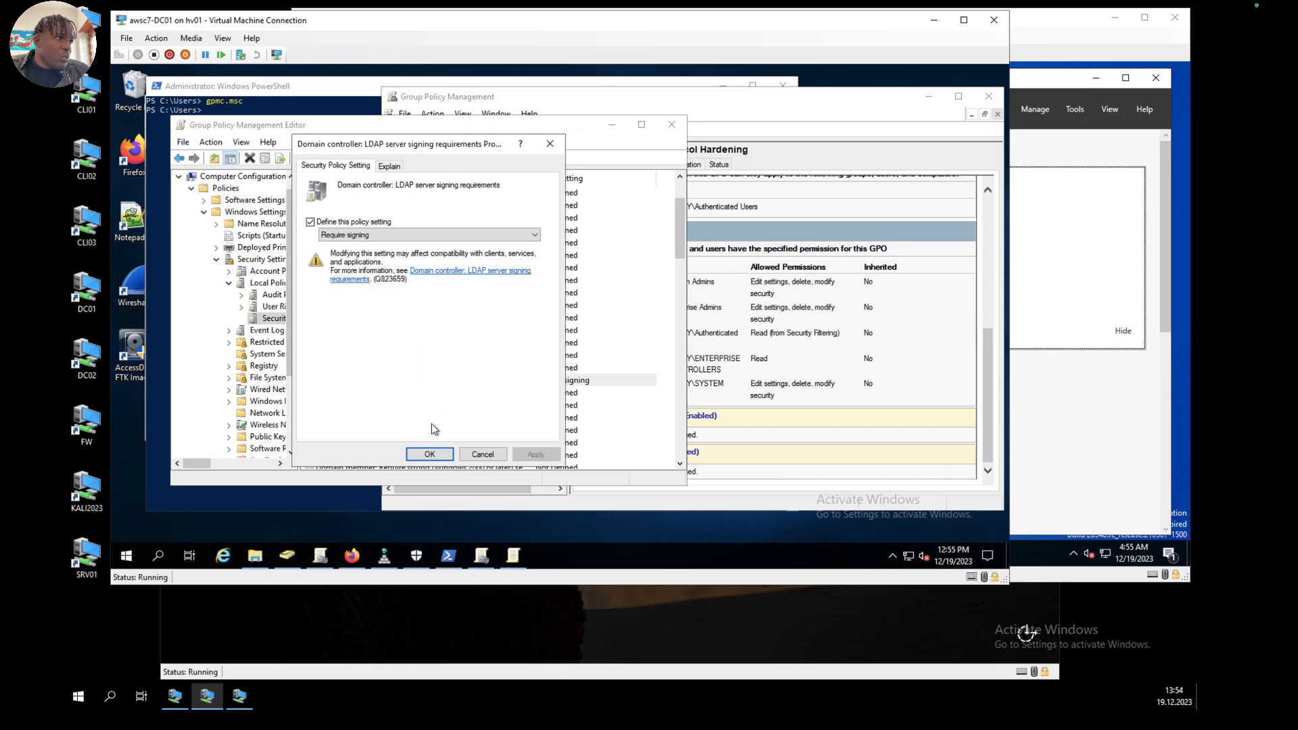
left_click(430, 454)
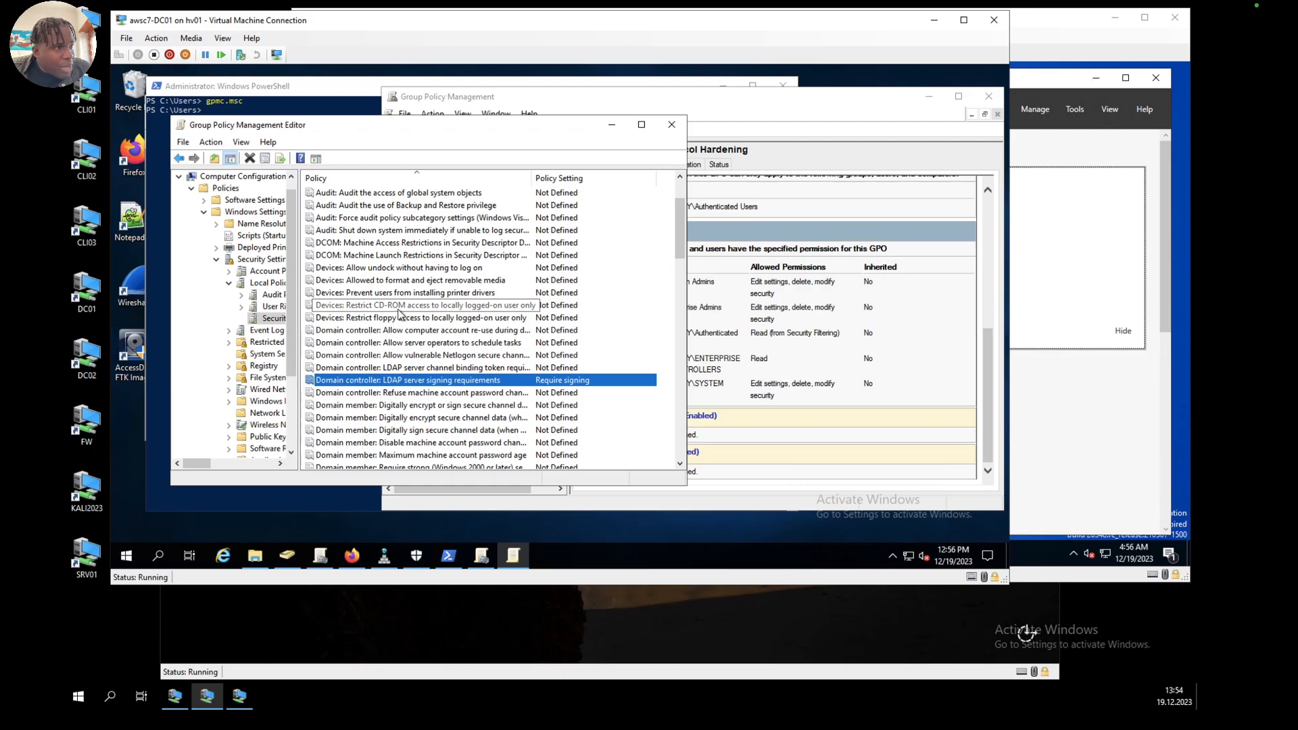
Step: Define the Domain member: Digitally encrypt or sign secure channel data (always) policy as Enabled and accept the change
scroll(398, 311, "down", 3)
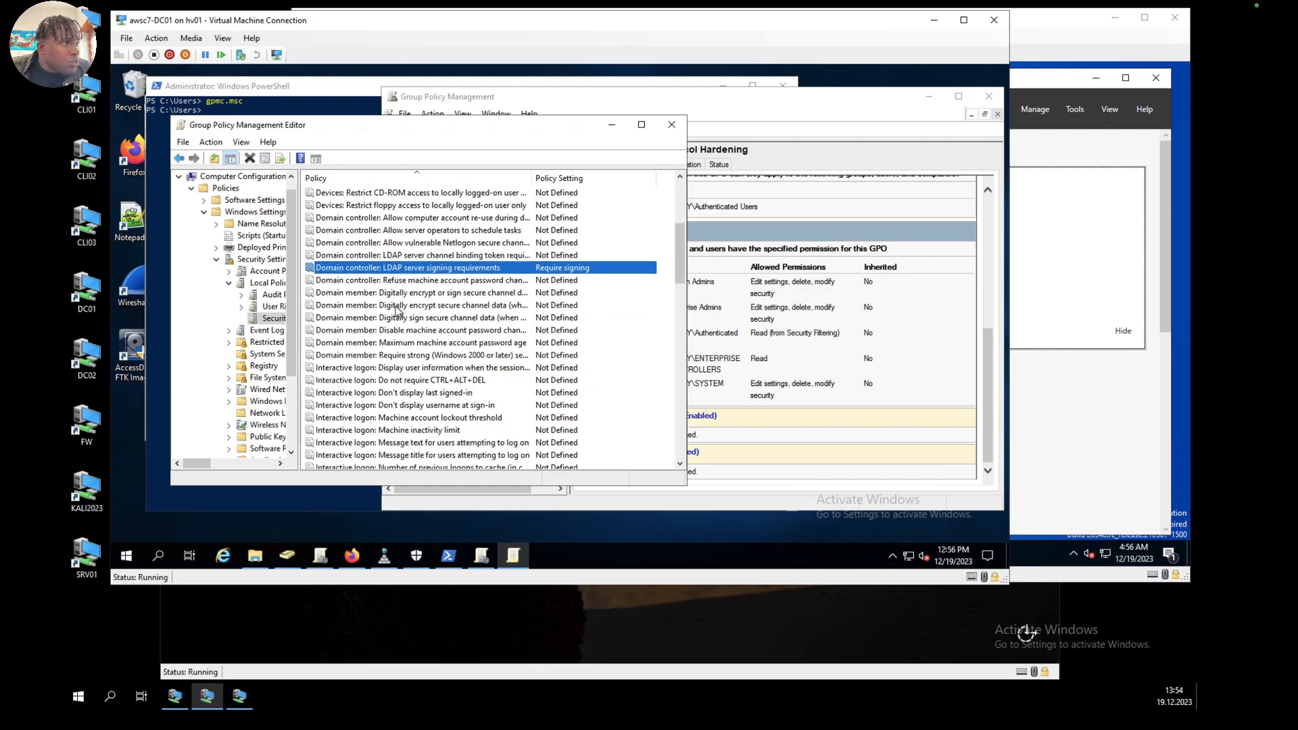
left_click(405, 295)
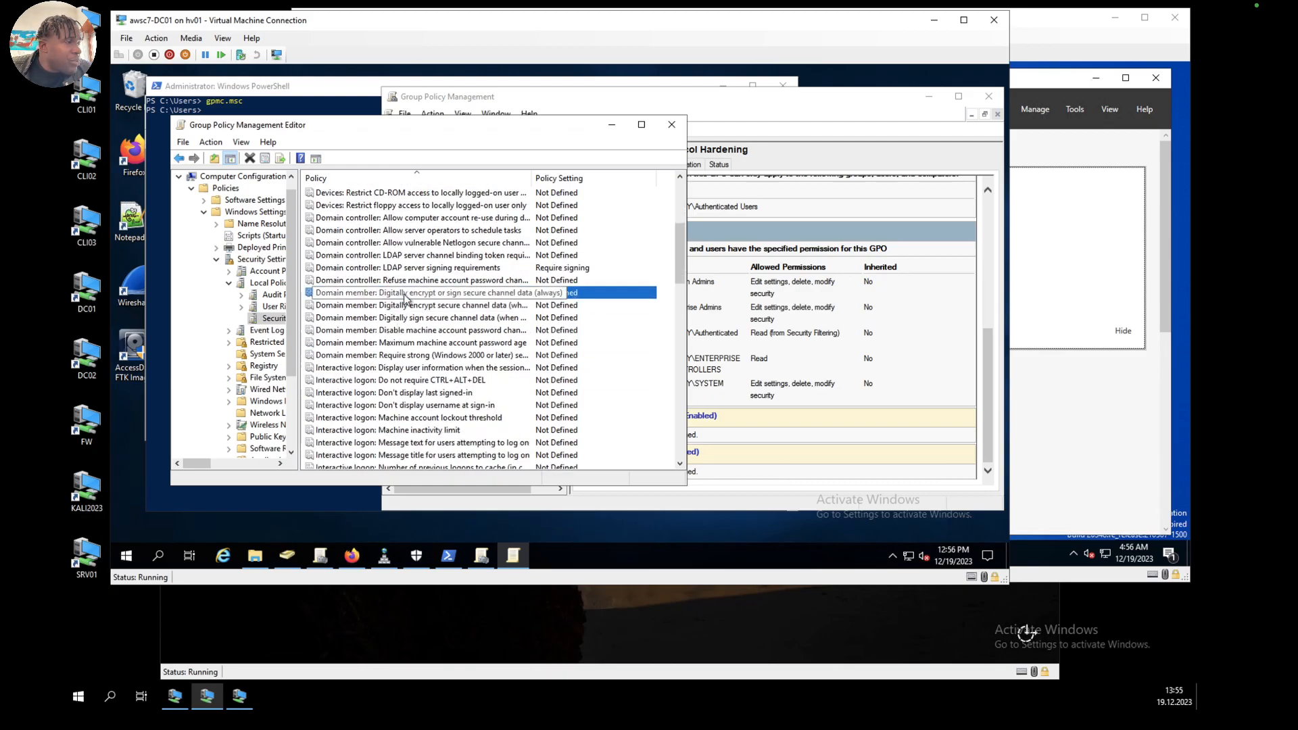
double_click(446, 296)
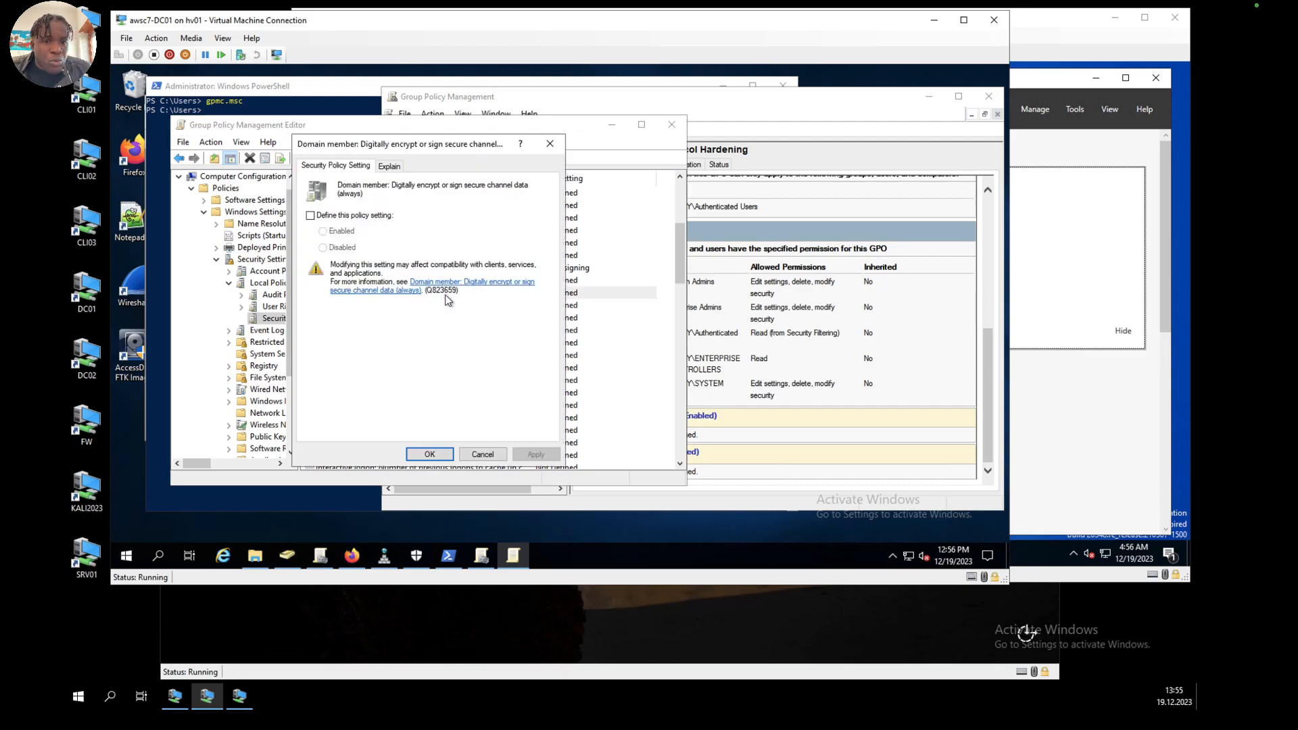
left_click(310, 215)
left_click(323, 231)
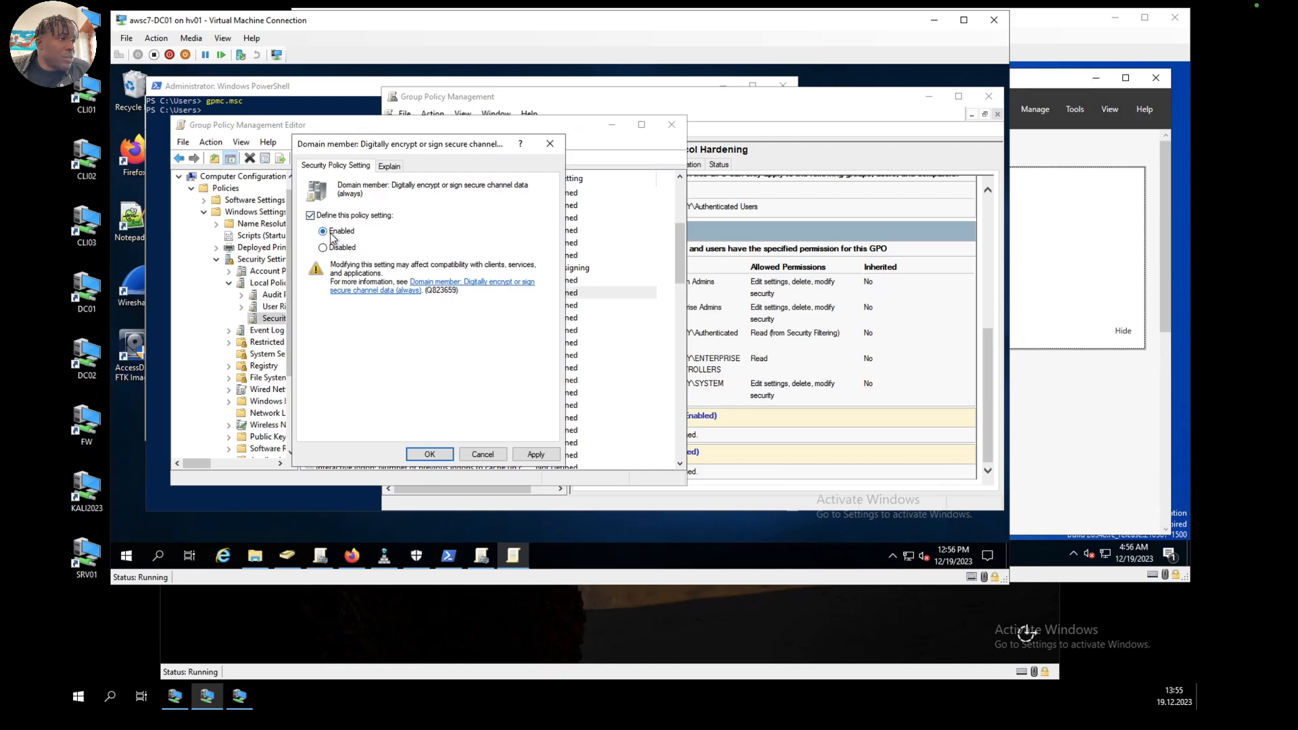
left_click(535, 454)
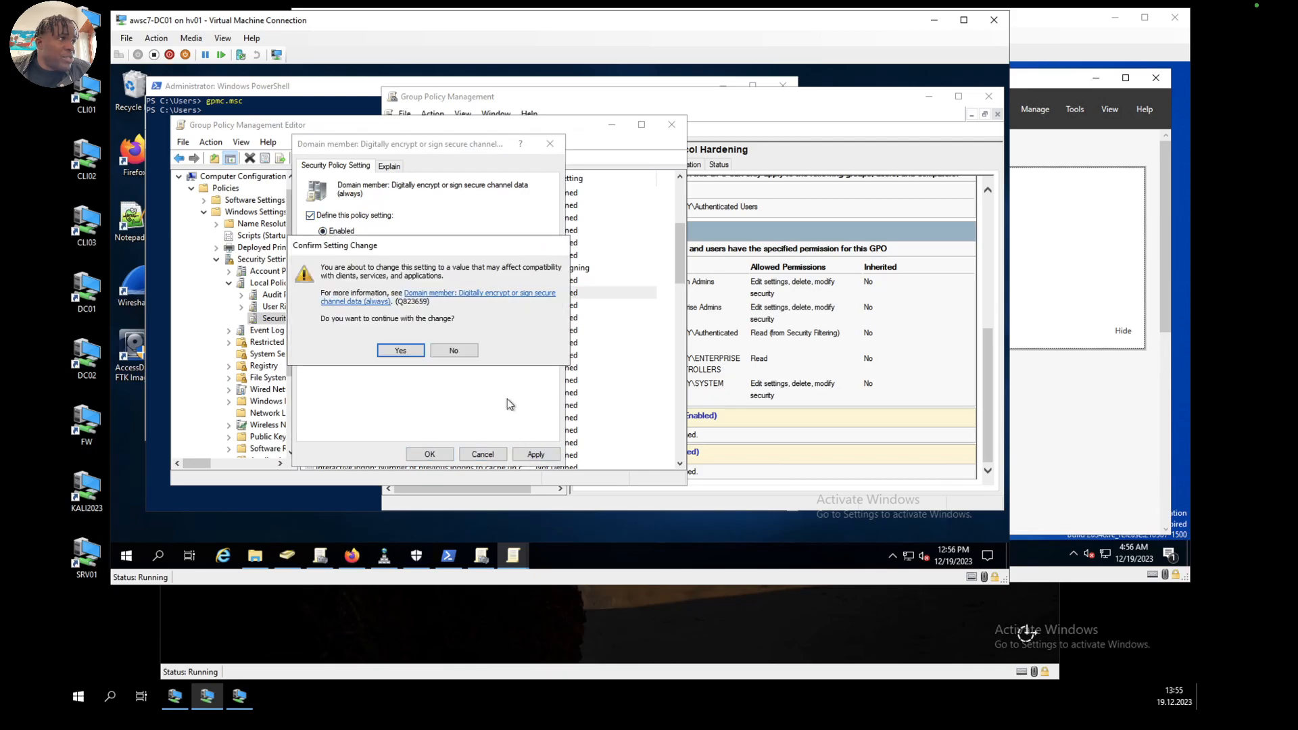
left_click(408, 352)
left_click(429, 454)
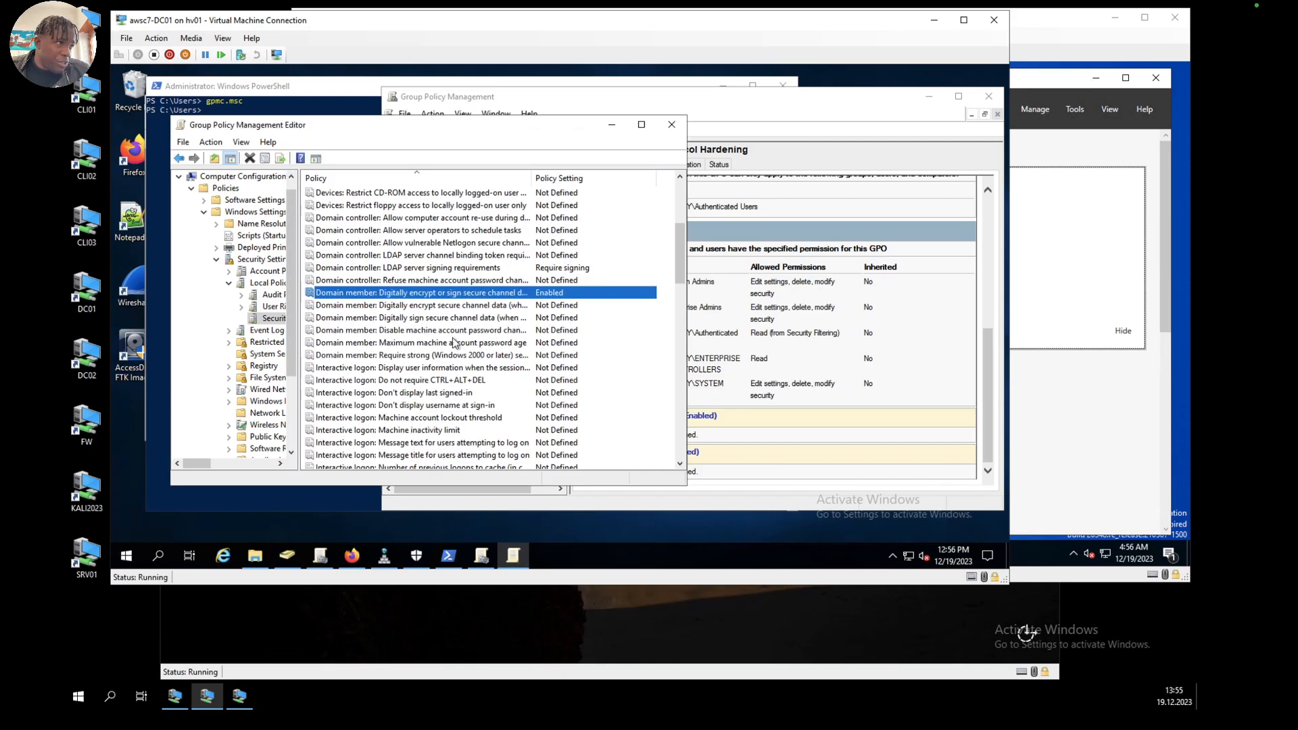
Step: Define the Domain member: Digitally encrypt secure channel data (when possible) policy as Enabled
double_click(396, 307)
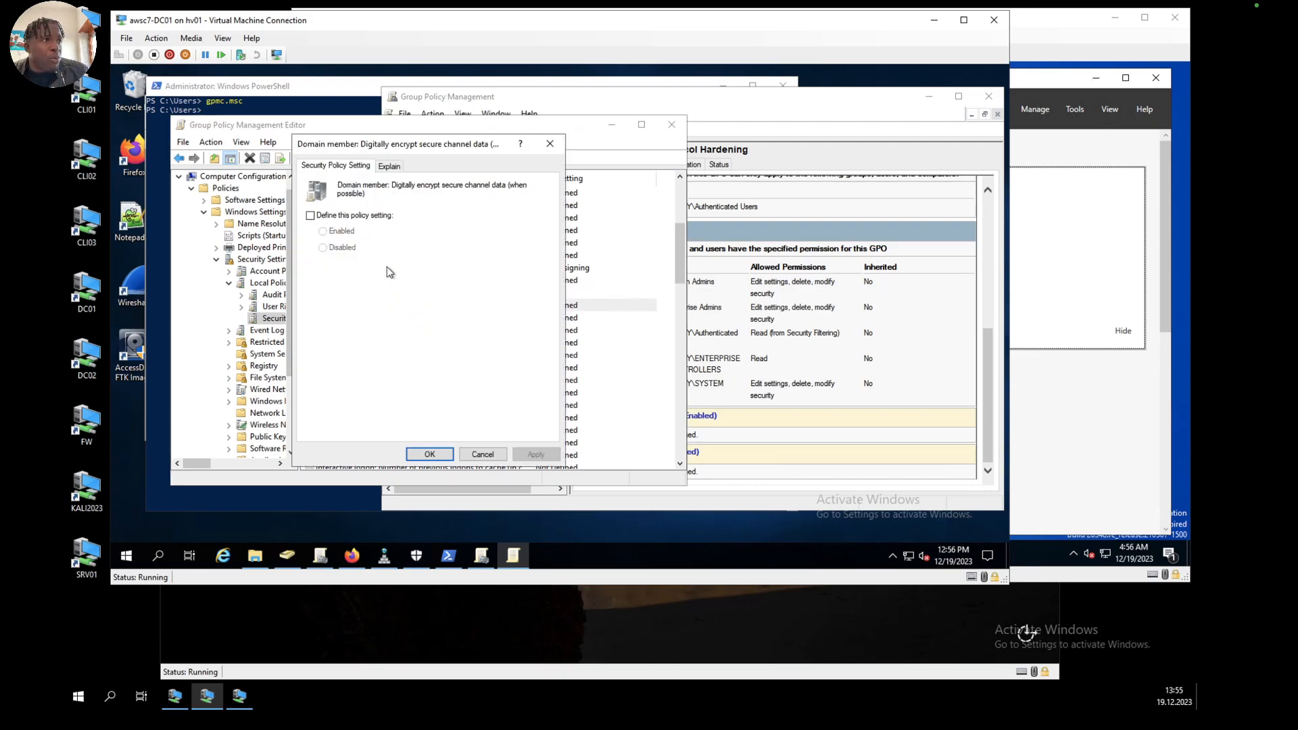
left_click(311, 215)
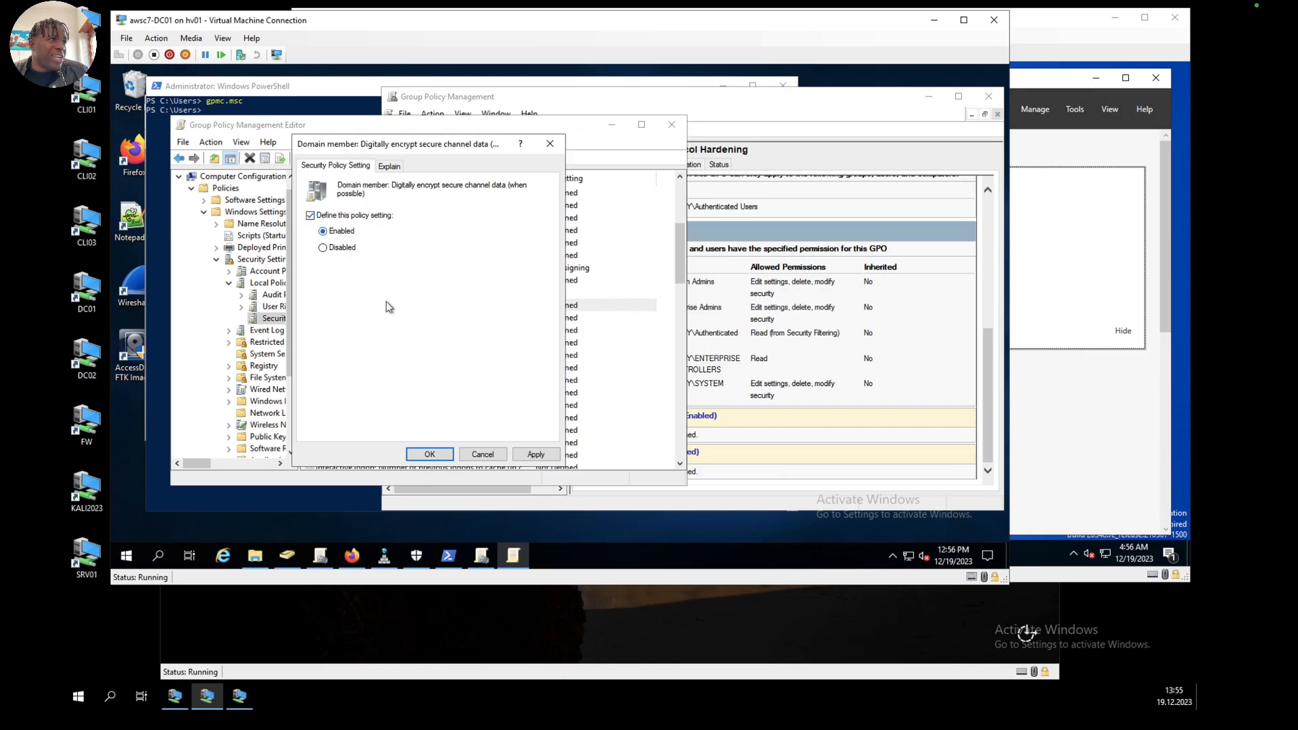
left_click(538, 454)
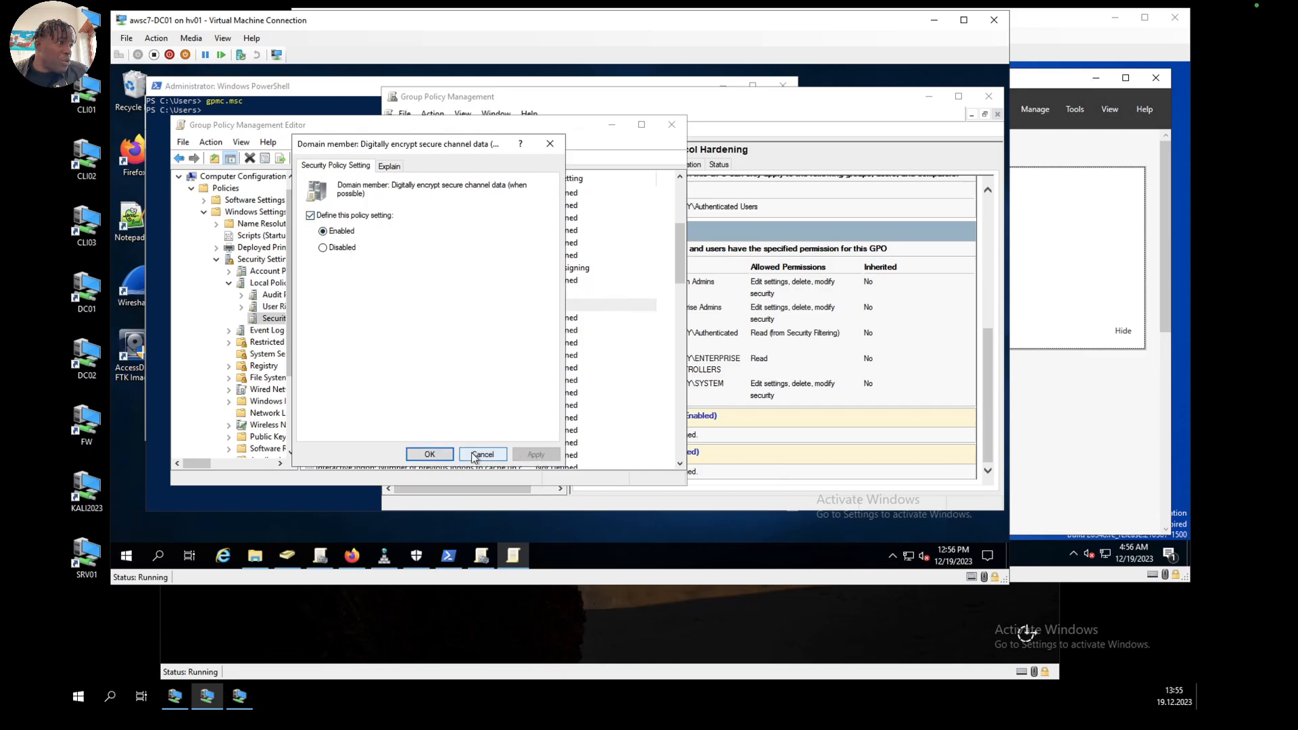
left_click(443, 454)
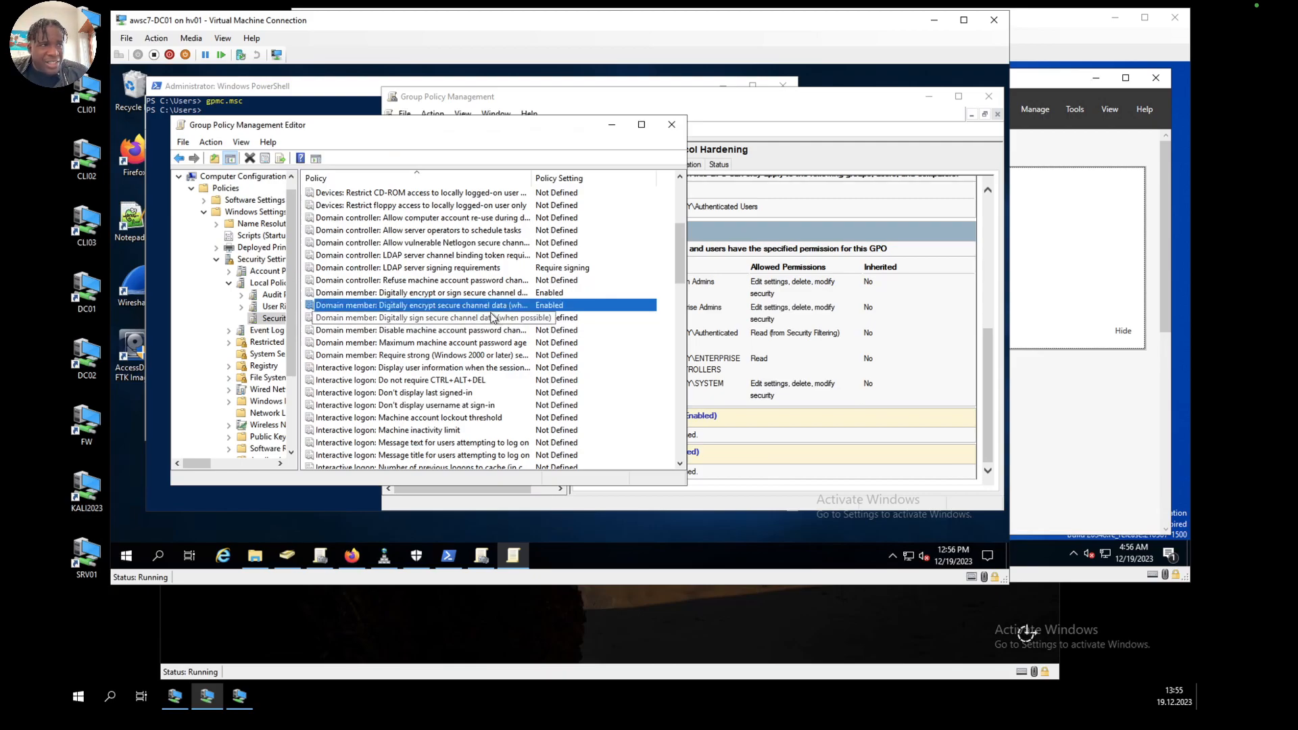
Step: Define the Domain member: Digitally sign secure channel data (when possible) policy as Enabled
left_click(444, 320)
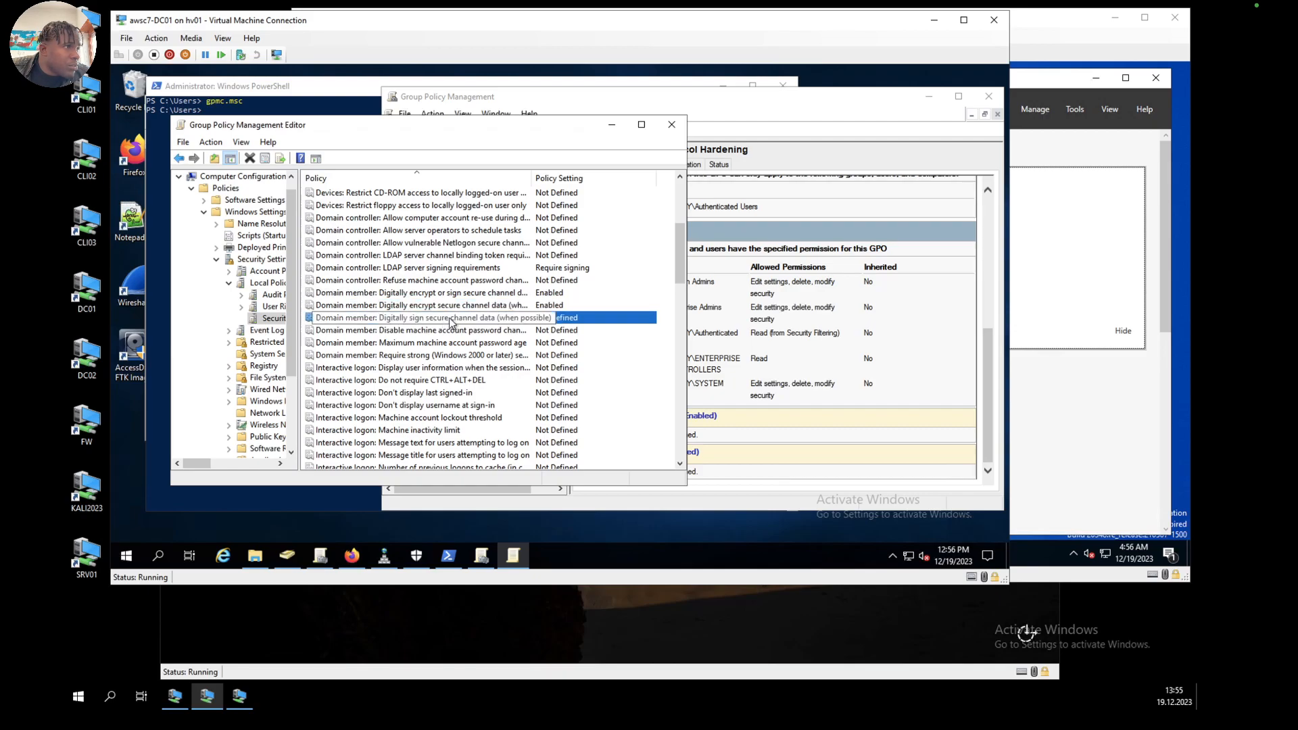
double_click(450, 321)
left_click(311, 215)
left_click(535, 454)
left_click(430, 453)
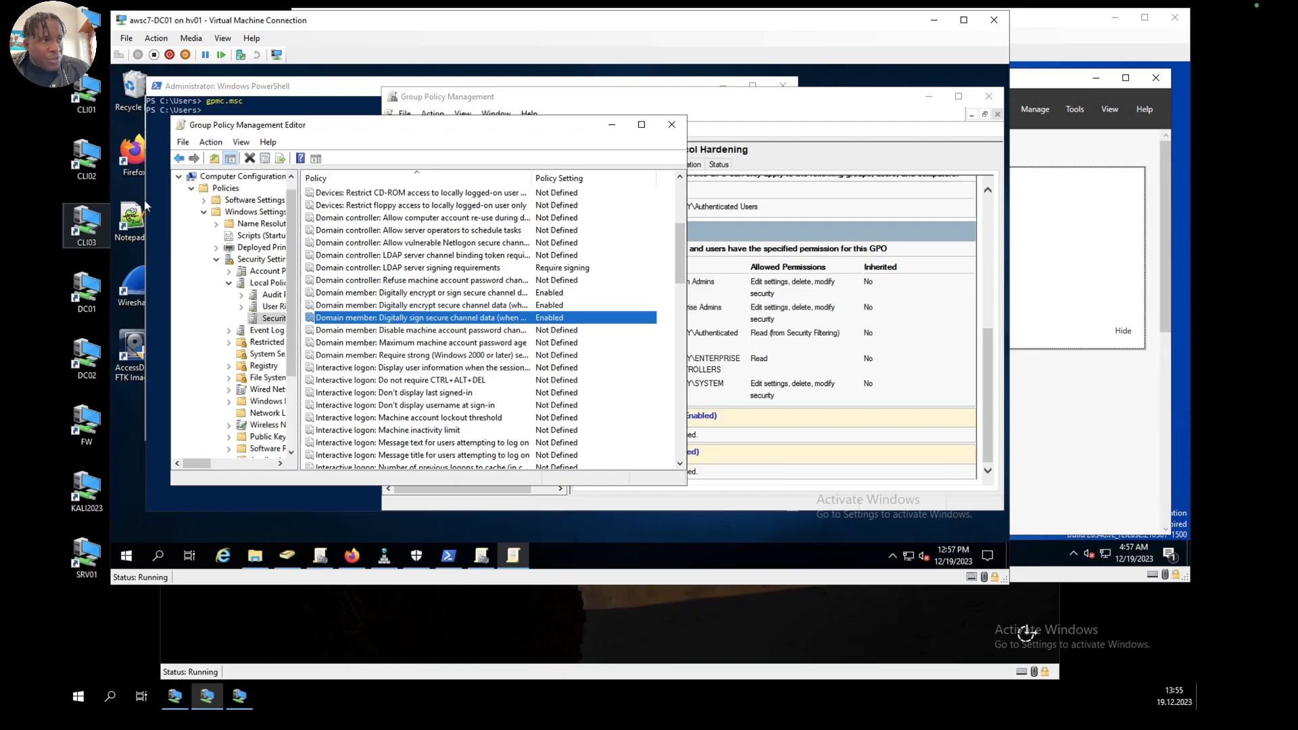
Step: Define the Microsoft network client: Digitally sign communications (always) policy as Enabled and accept the change
scroll(412, 352, "down", 4)
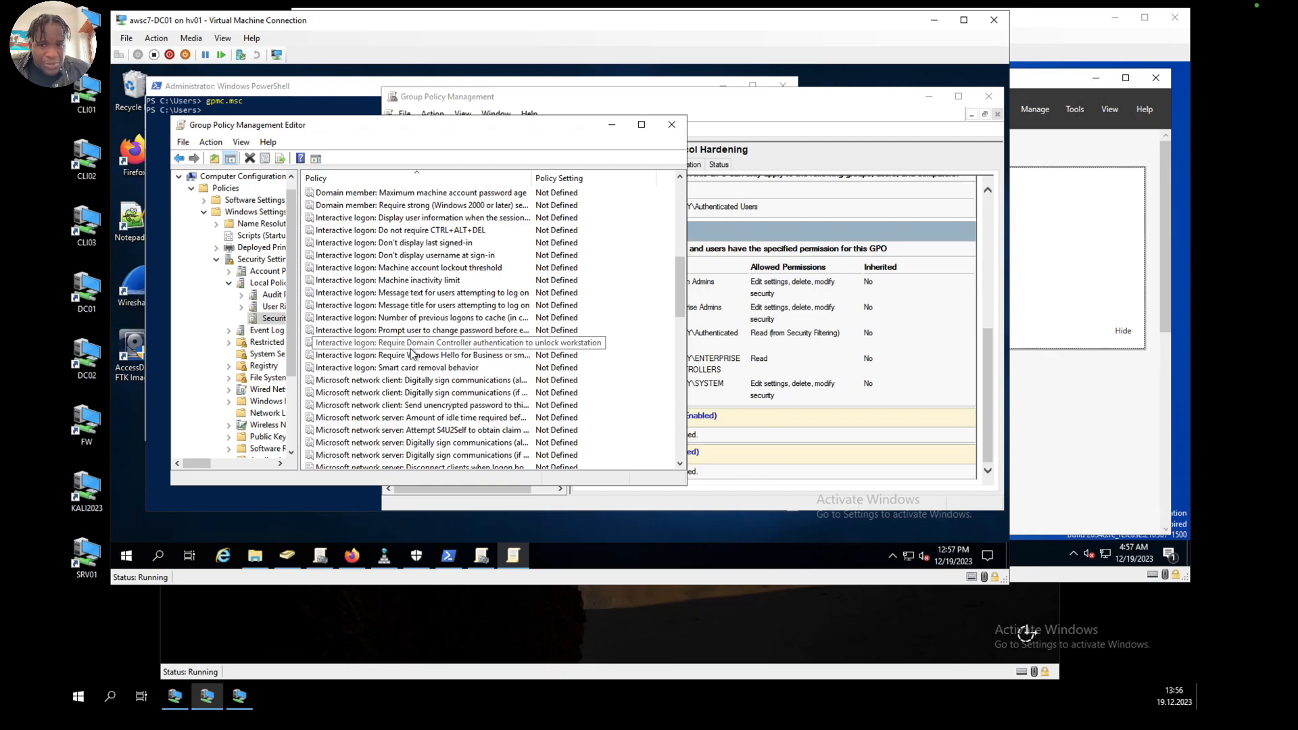
left_click(439, 383)
double_click(440, 383)
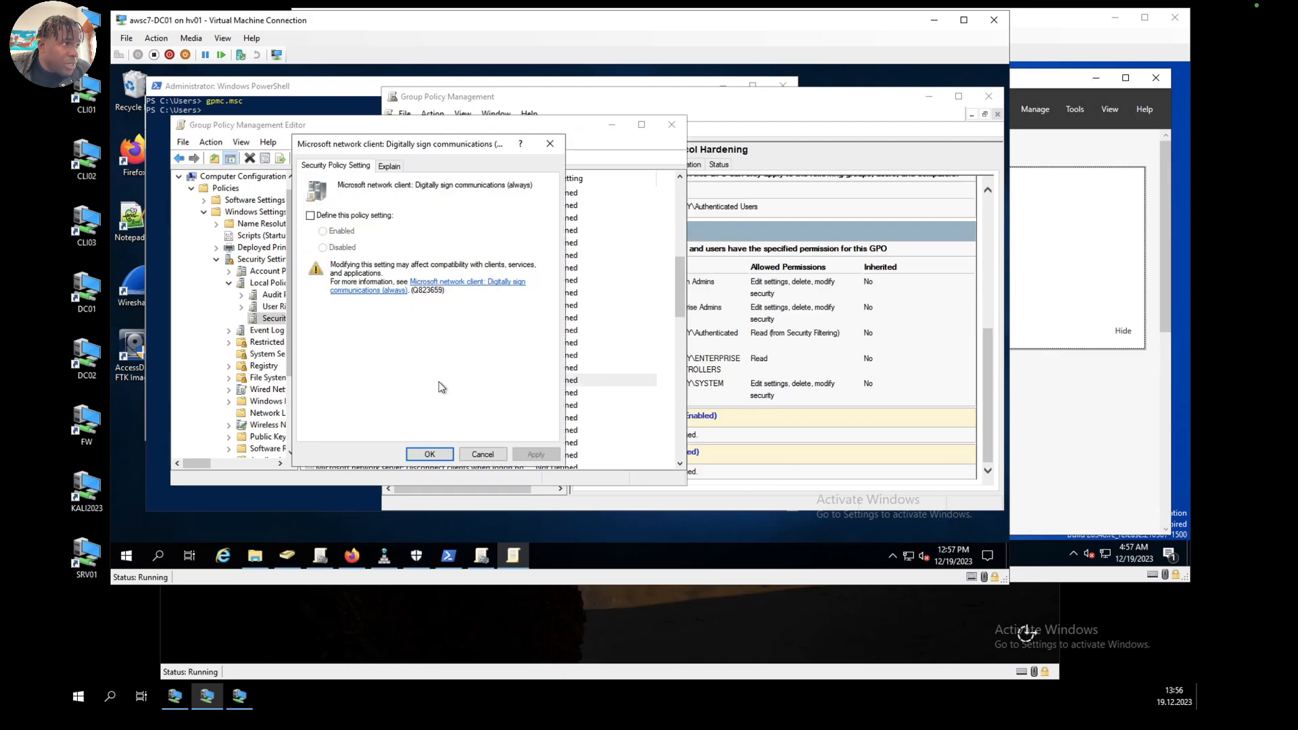
left_click(315, 215)
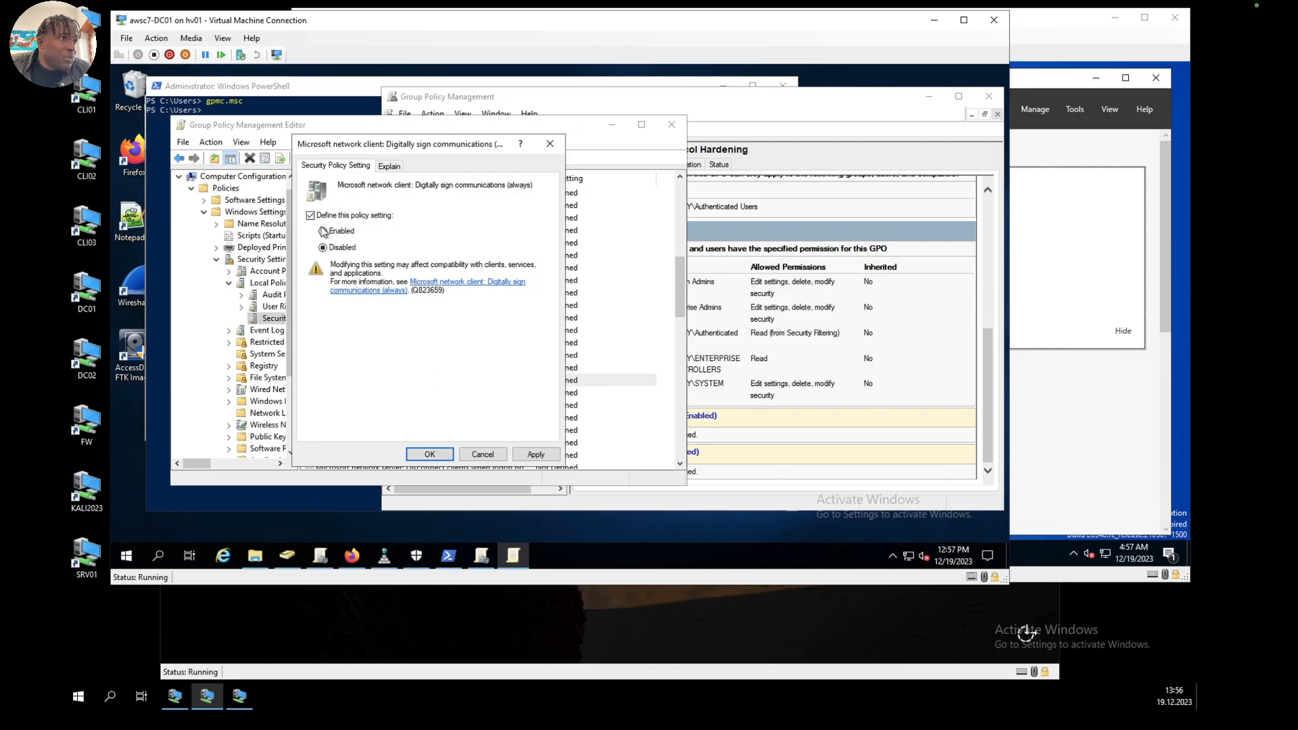
left_click(536, 453)
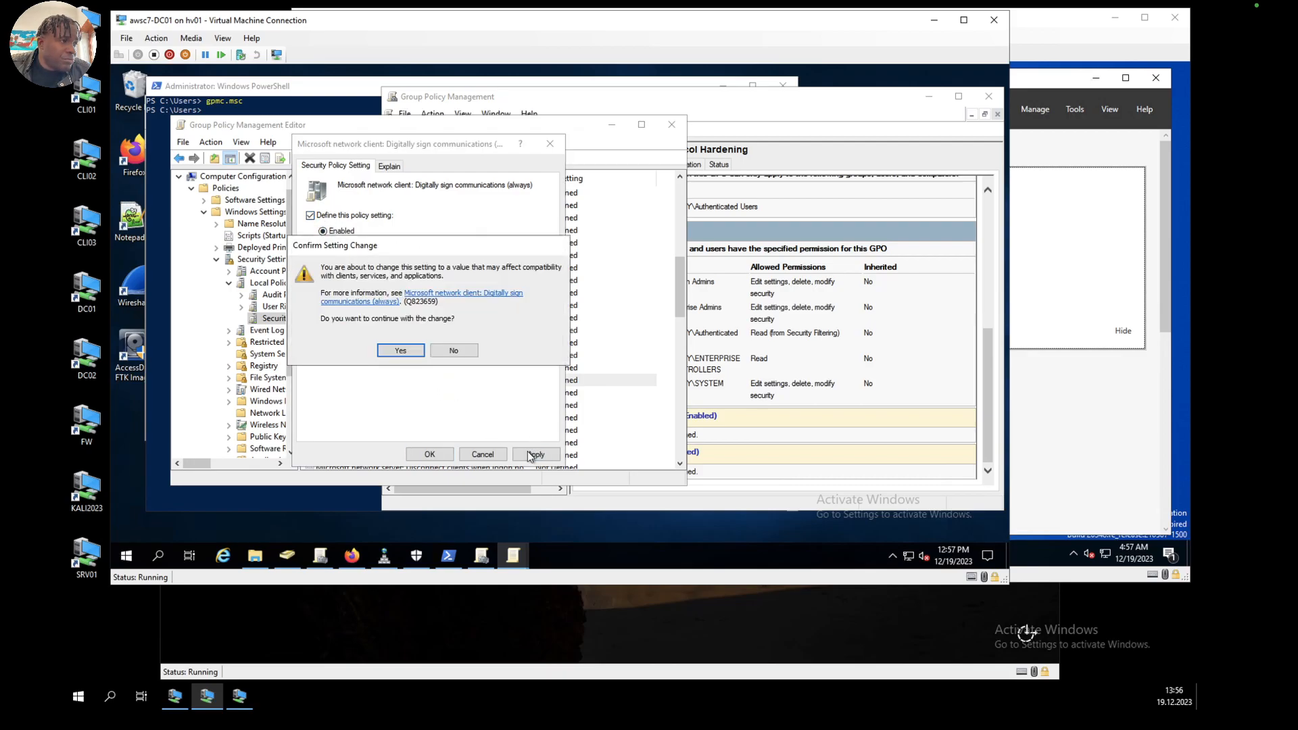
left_click(418, 352)
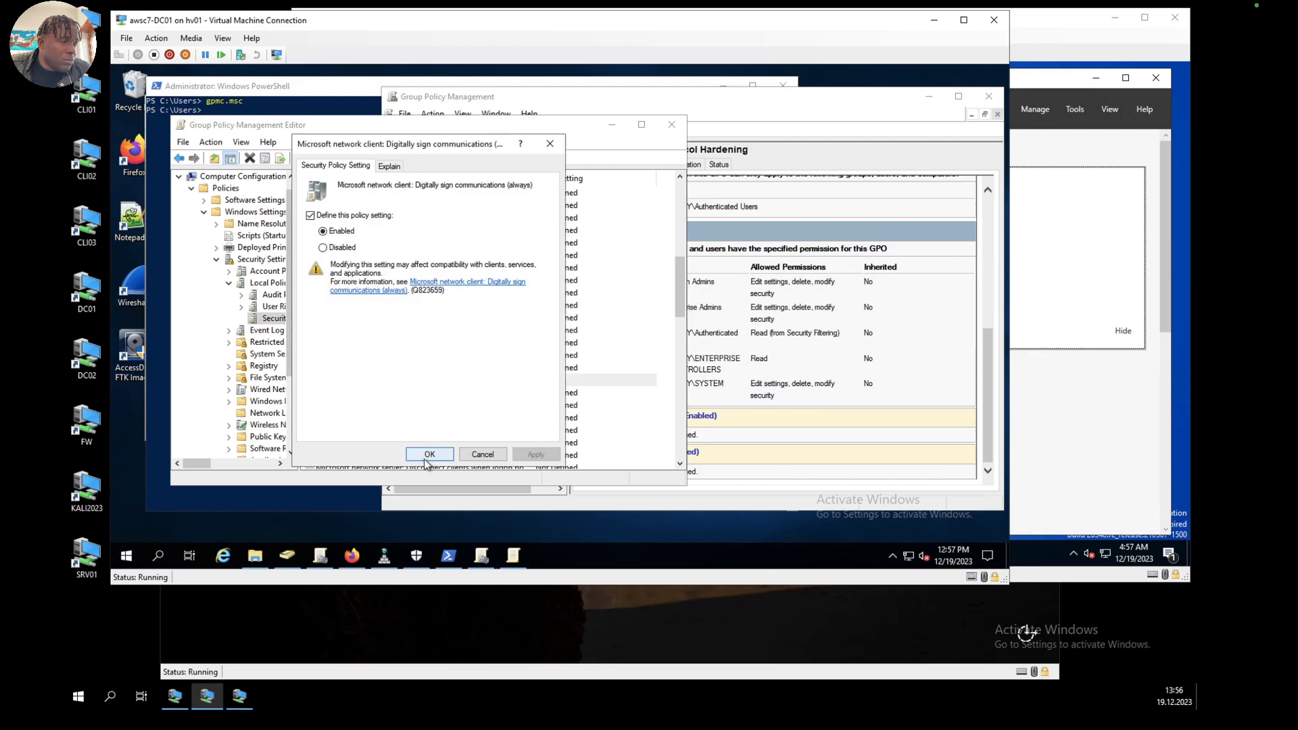
Step: Define the Microsoft network client: Digitally sign communications (if server agrees) policy as Enabled
left_click(429, 454)
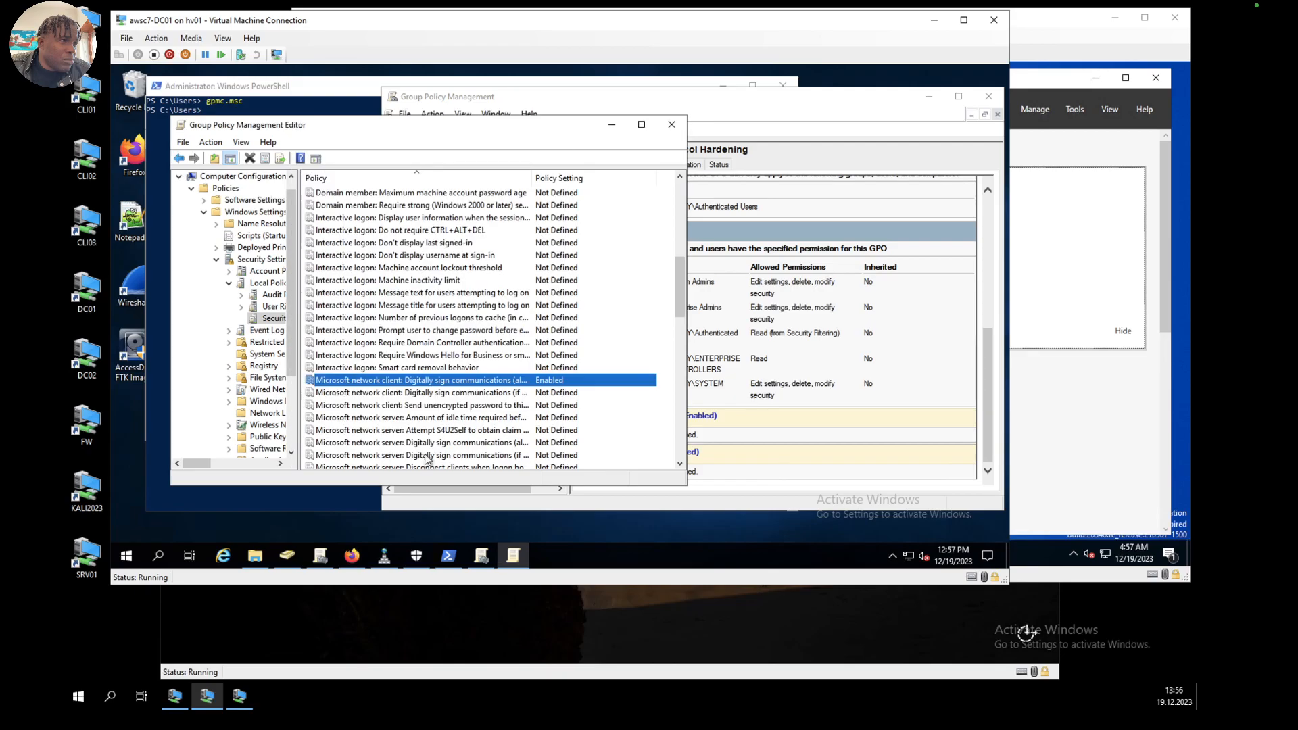
left_click(437, 394)
double_click(436, 395)
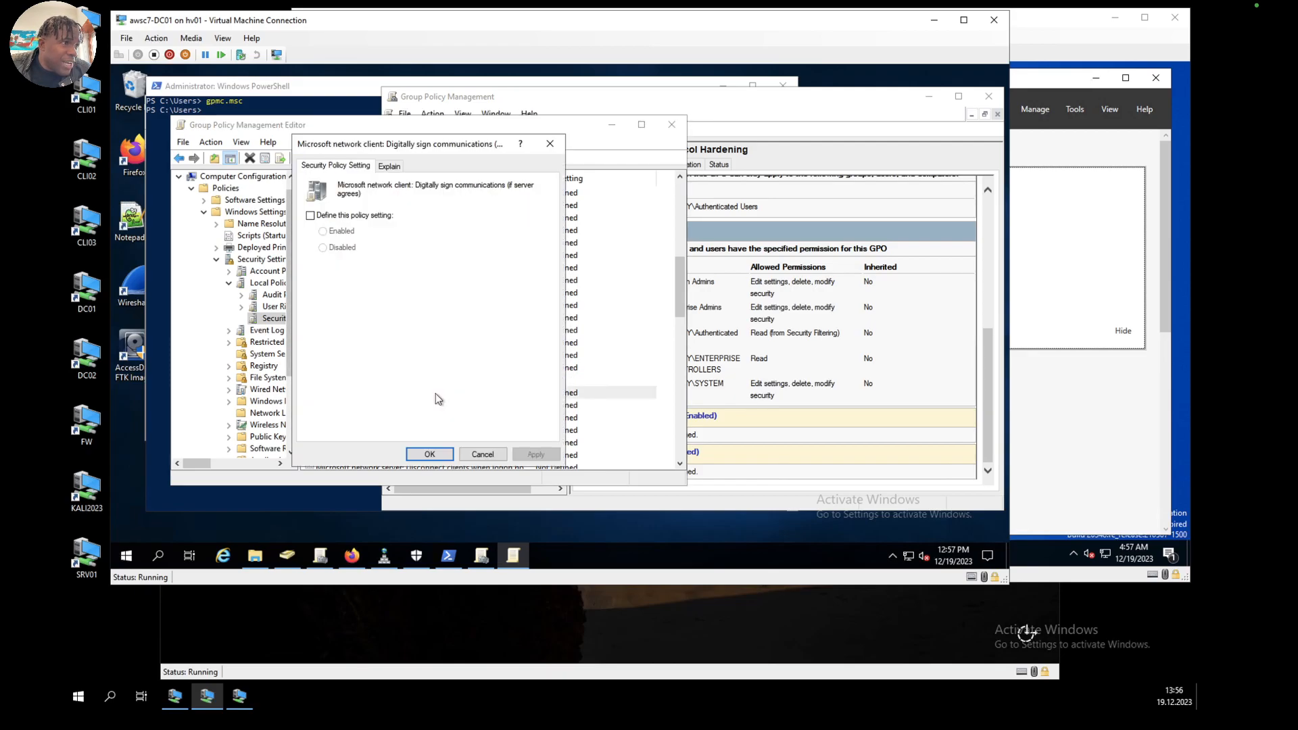
left_click(310, 215)
left_click(323, 231)
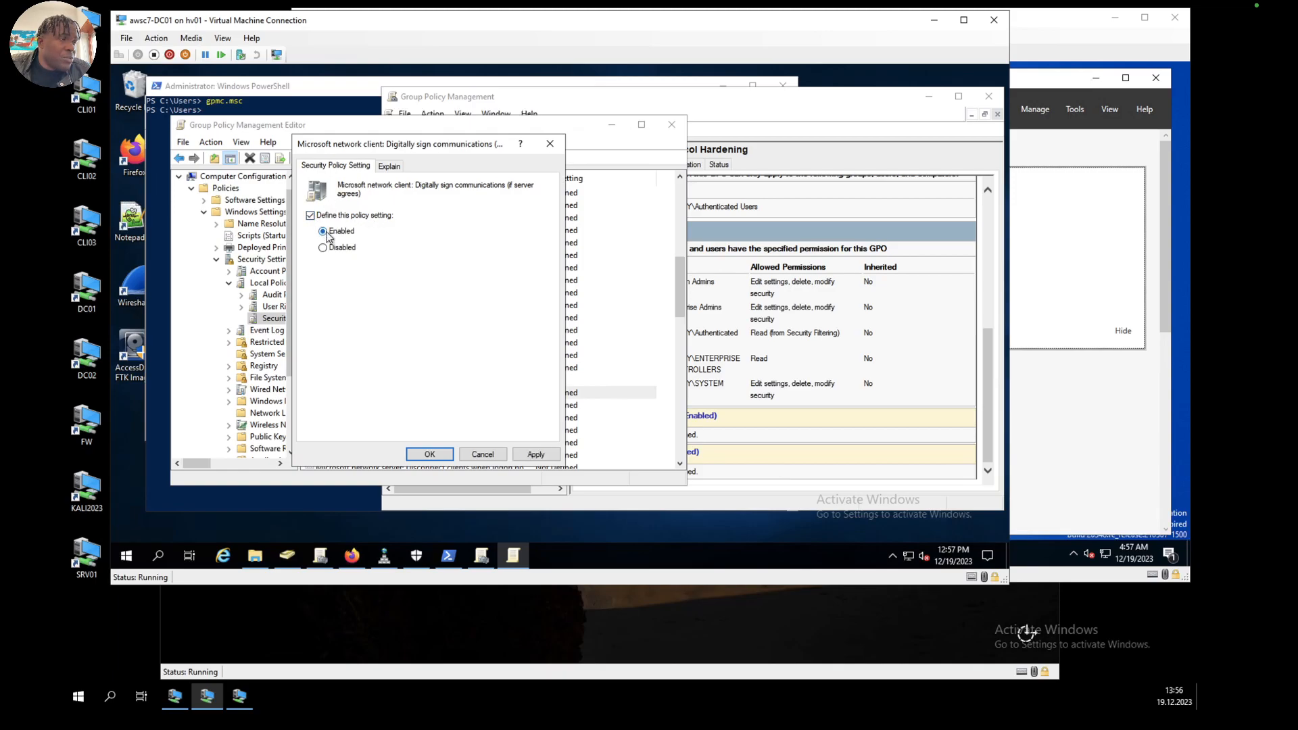
left_click(535, 455)
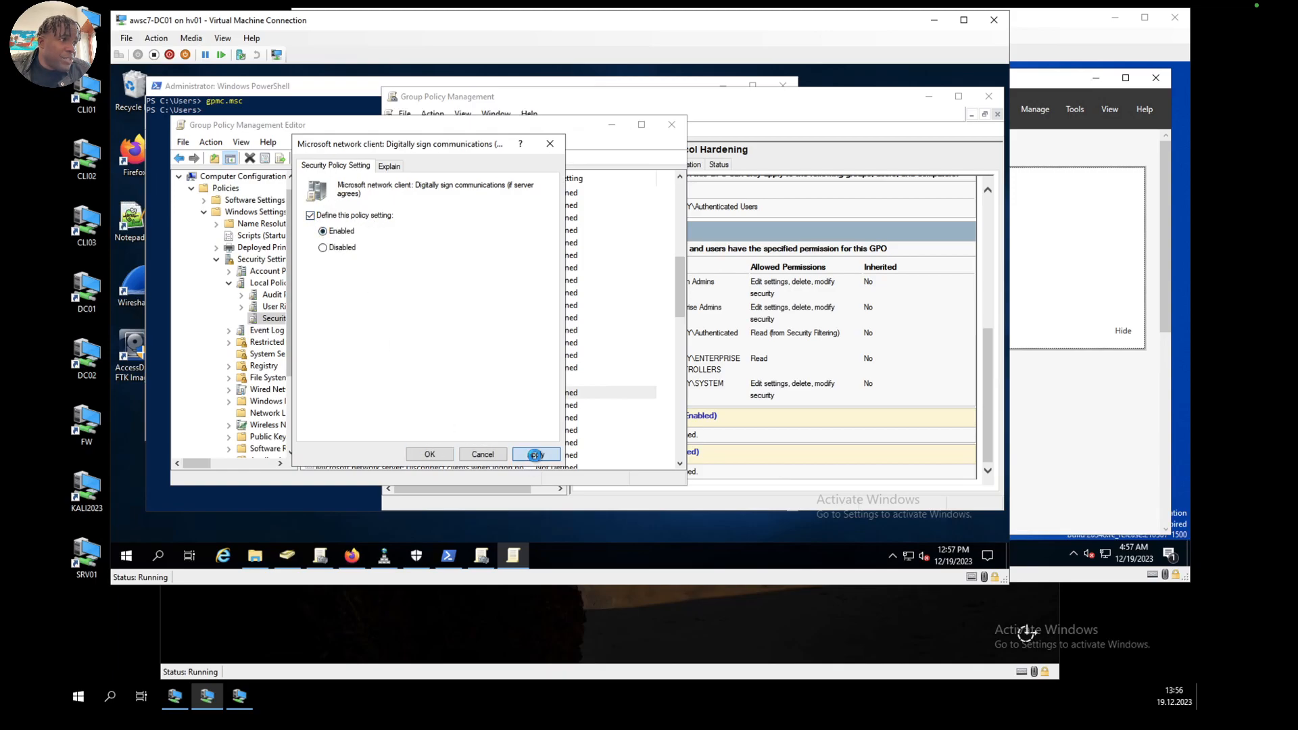
left_click(429, 455)
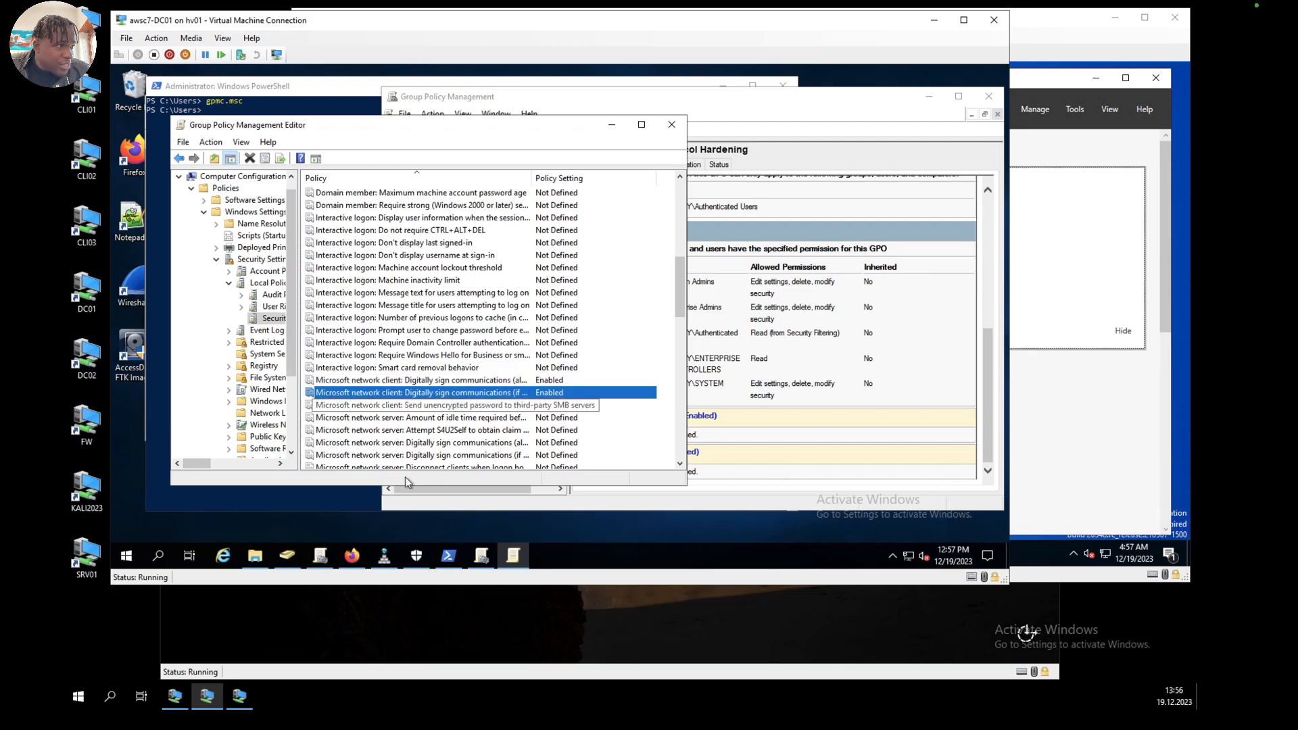
Step: Define the Microsoft network server: Digitally sign communications (always) policy as Enabled and accept the change
left_click(413, 405)
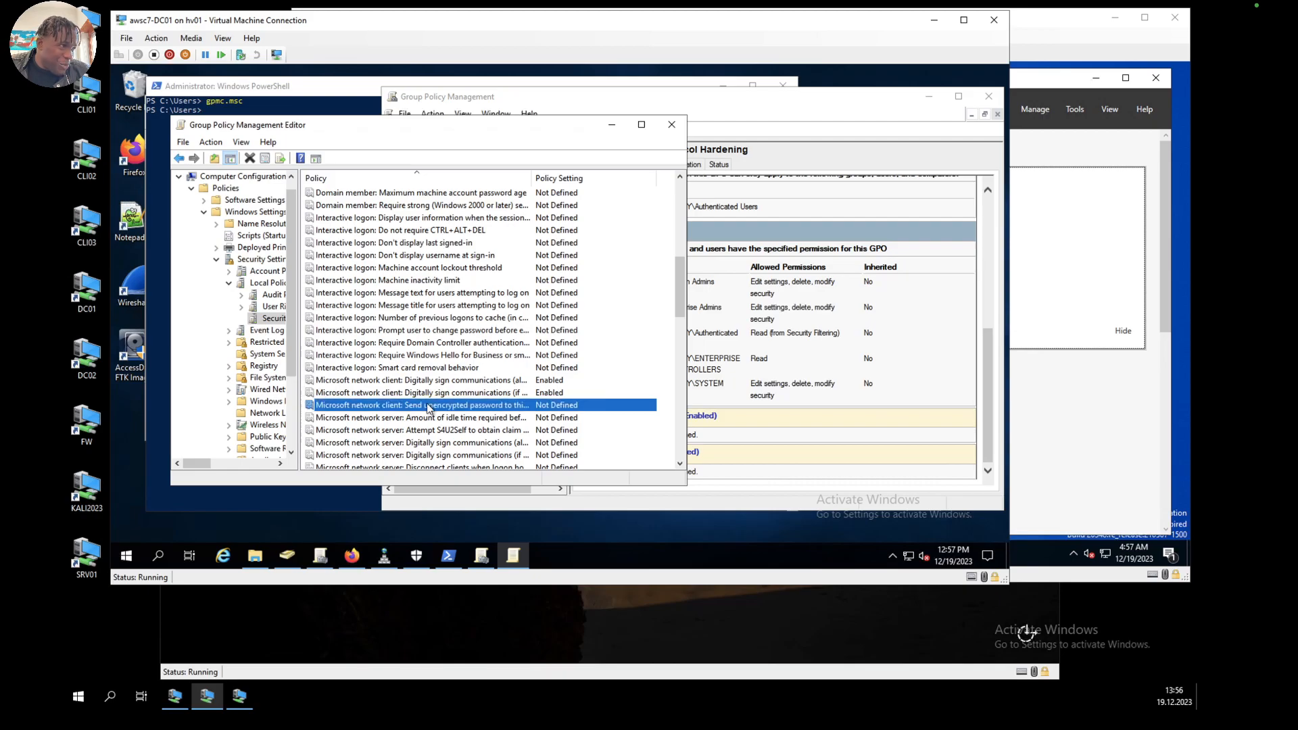
scroll(427, 407, "down", 2)
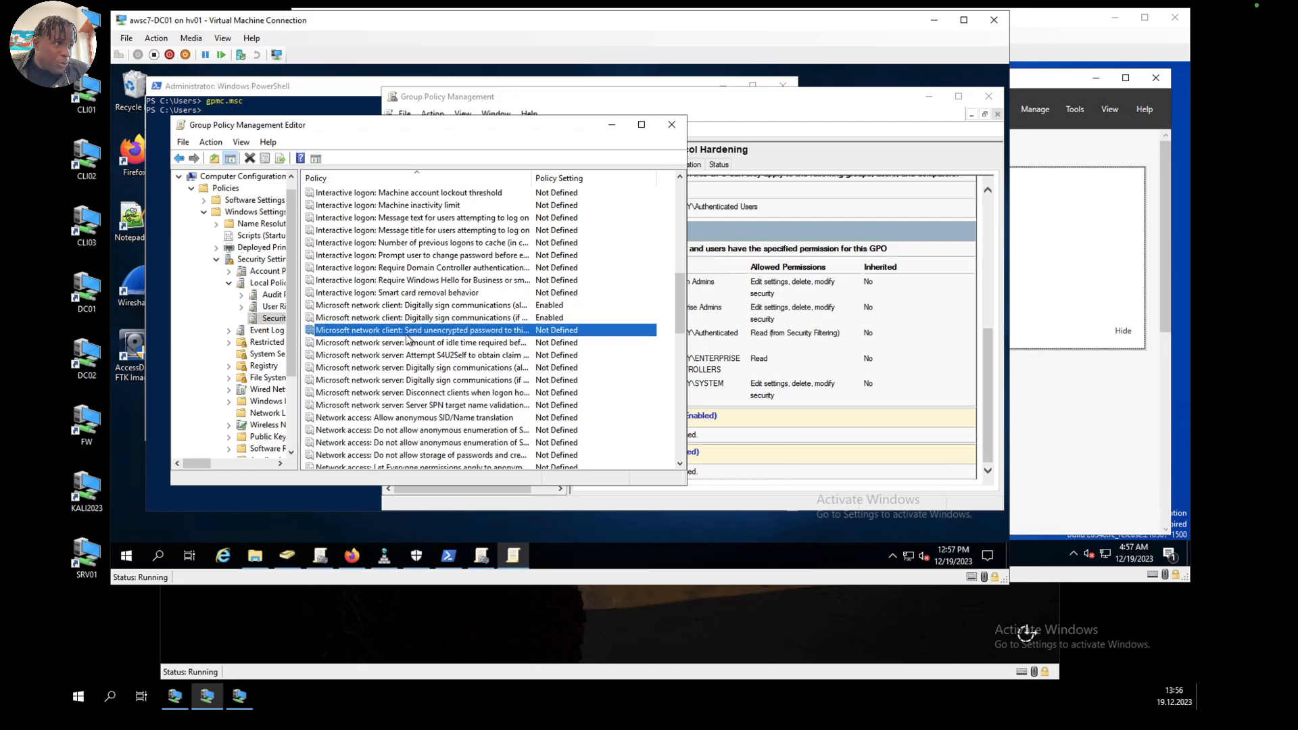
left_click(388, 344)
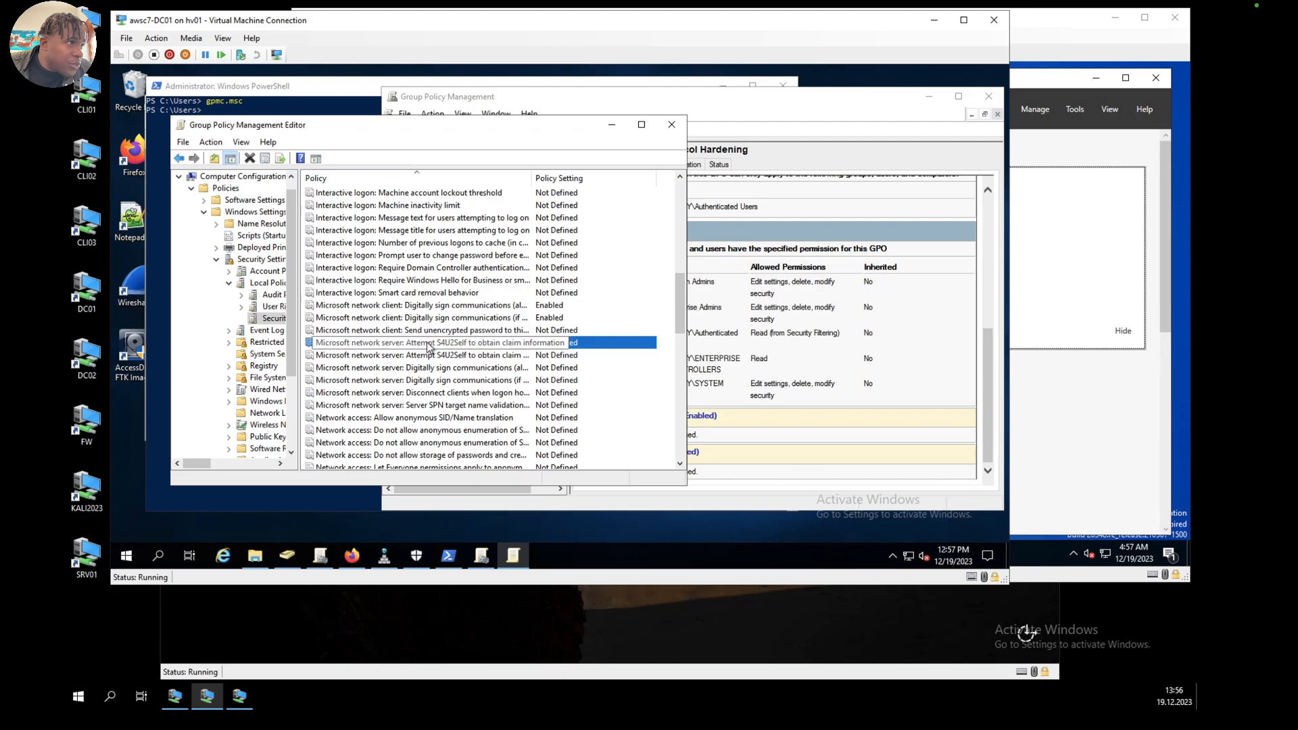
left_click(412, 367)
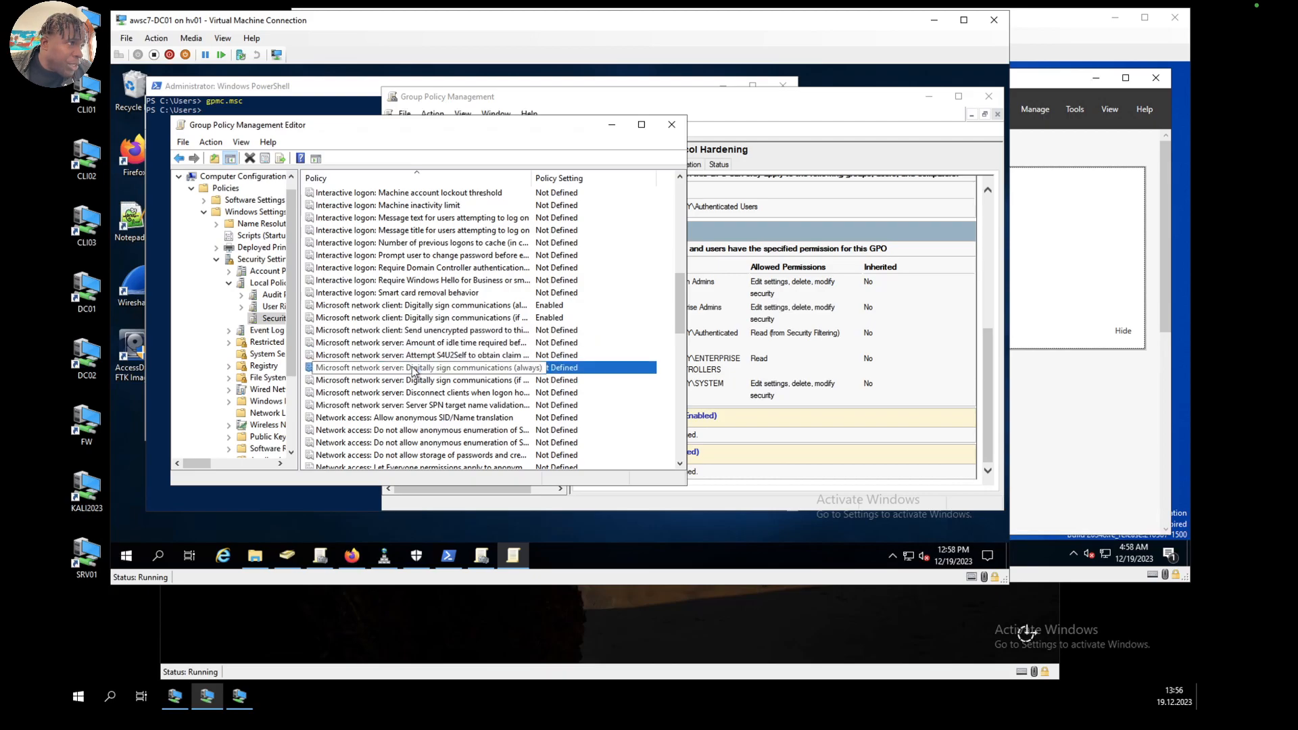
double_click(412, 367)
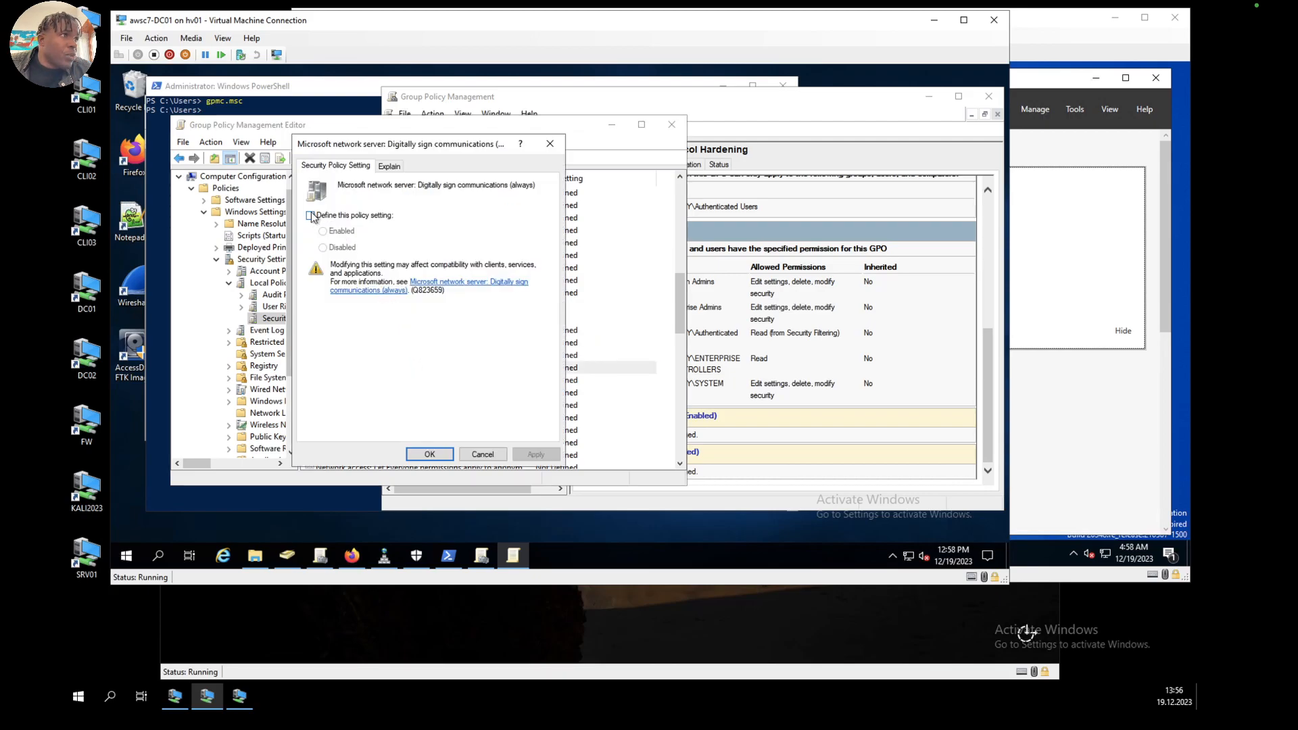
left_click(311, 216)
left_click(536, 455)
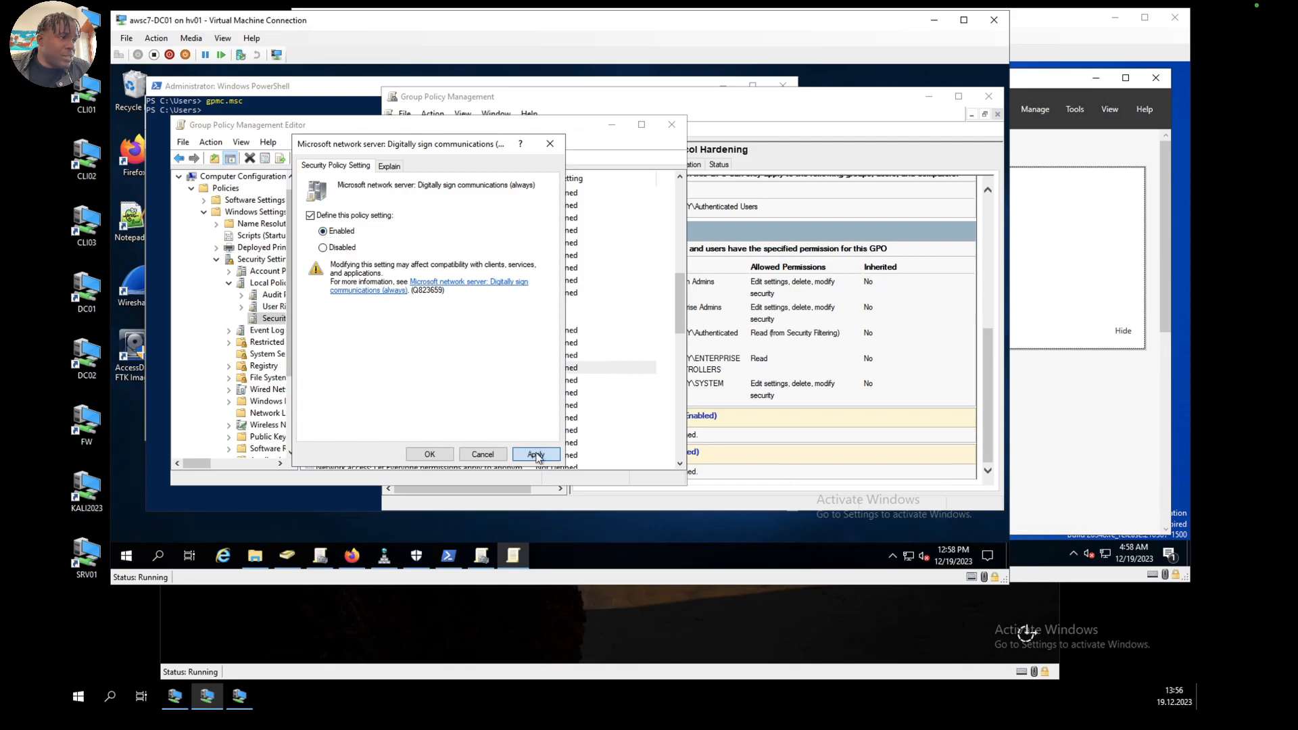
left_click(409, 348)
left_click(444, 451)
Step: Define the Microsoft network server: Digitally sign communications (if client agrees) policy as Enabled
left_click(419, 379)
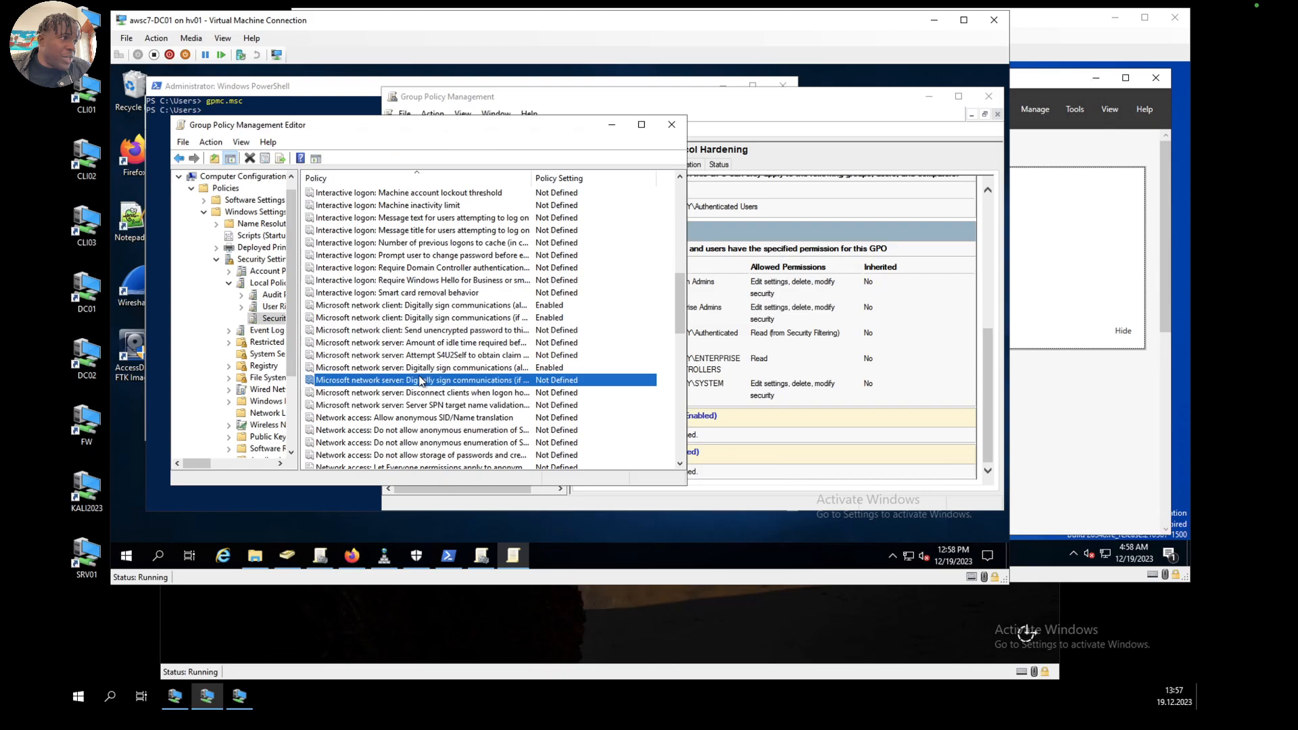
double_click(419, 379)
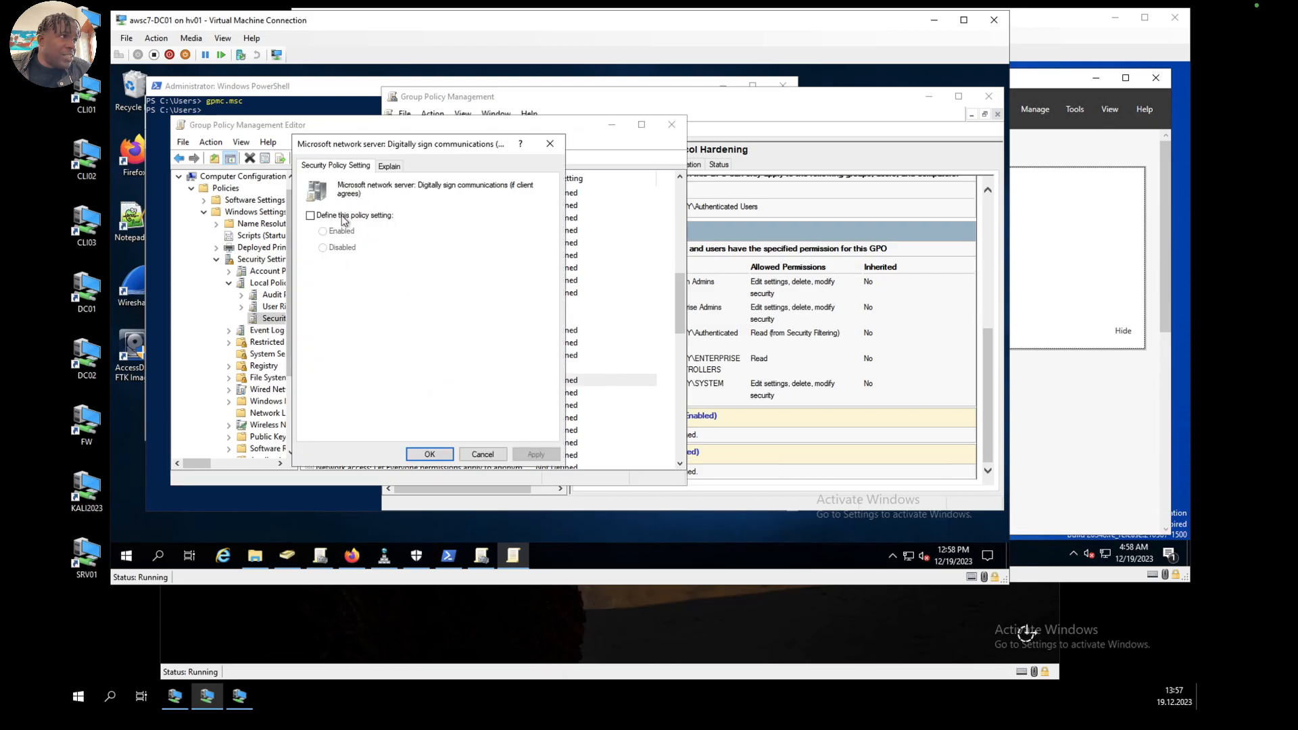
left_click(310, 215)
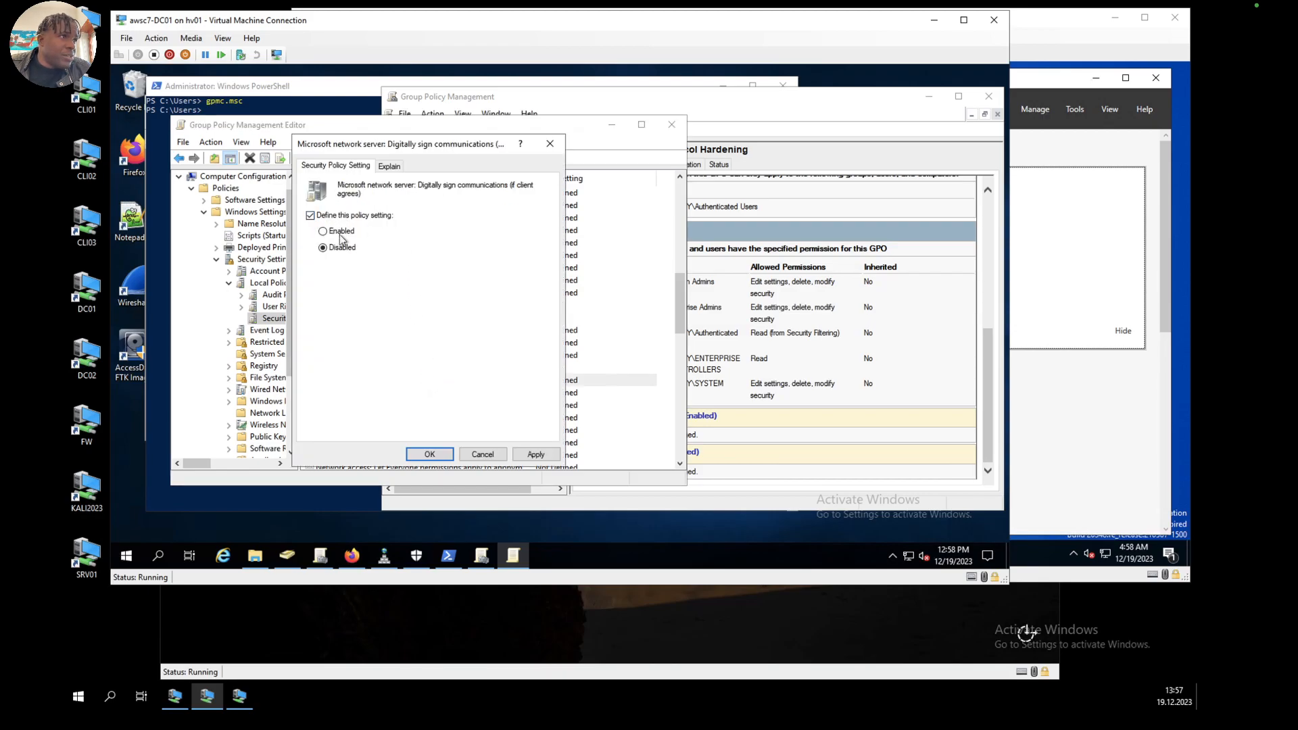
left_click(535, 454)
left_click(442, 457)
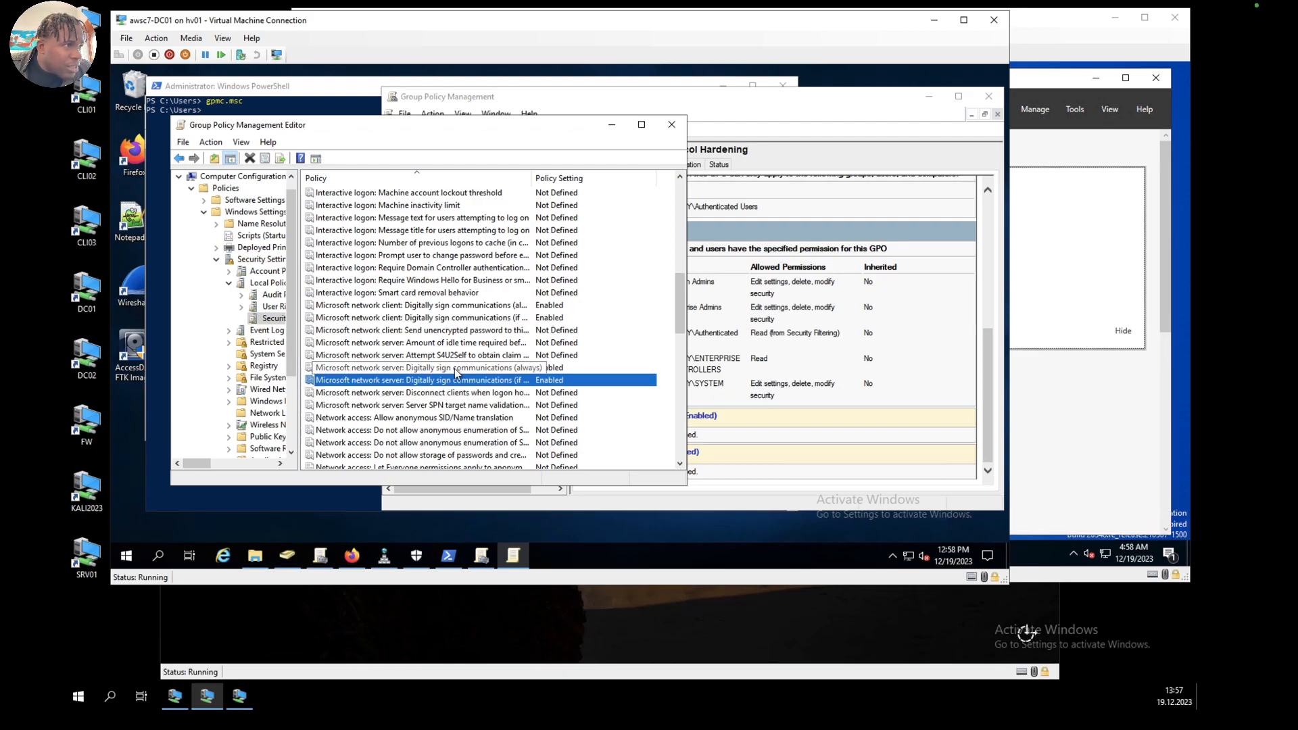
Step: Define the Network access: Do not allow anonymous enumeration of SAM accounts policy as Enabled and accept the change
scroll(395, 395, "down", 1)
left_click(395, 394)
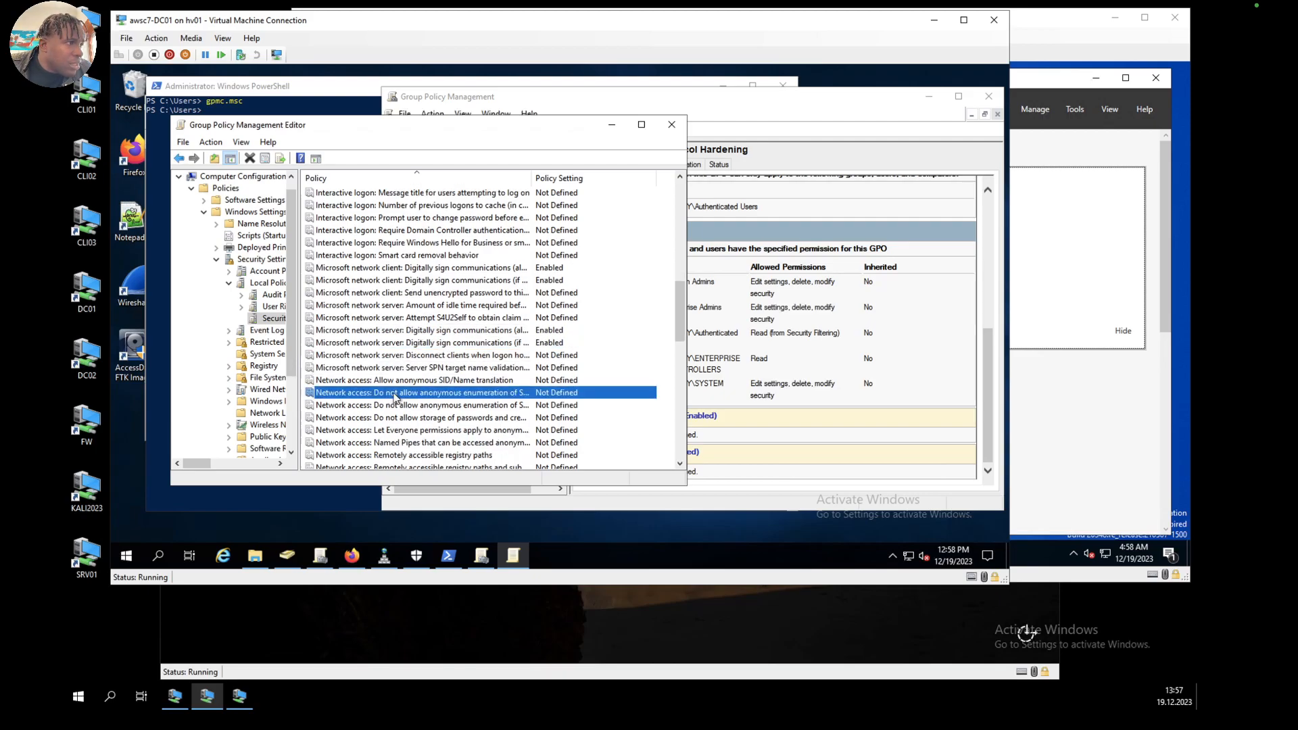
double_click(408, 394)
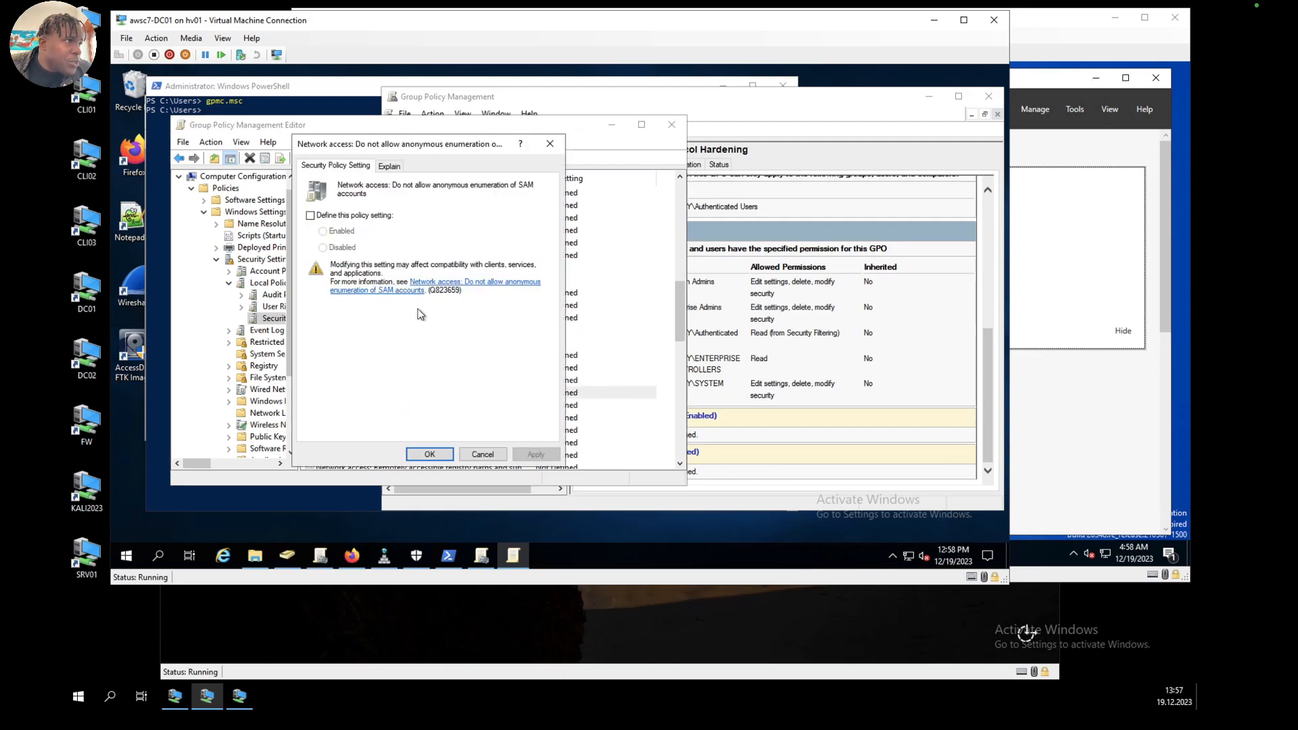
left_click(309, 216)
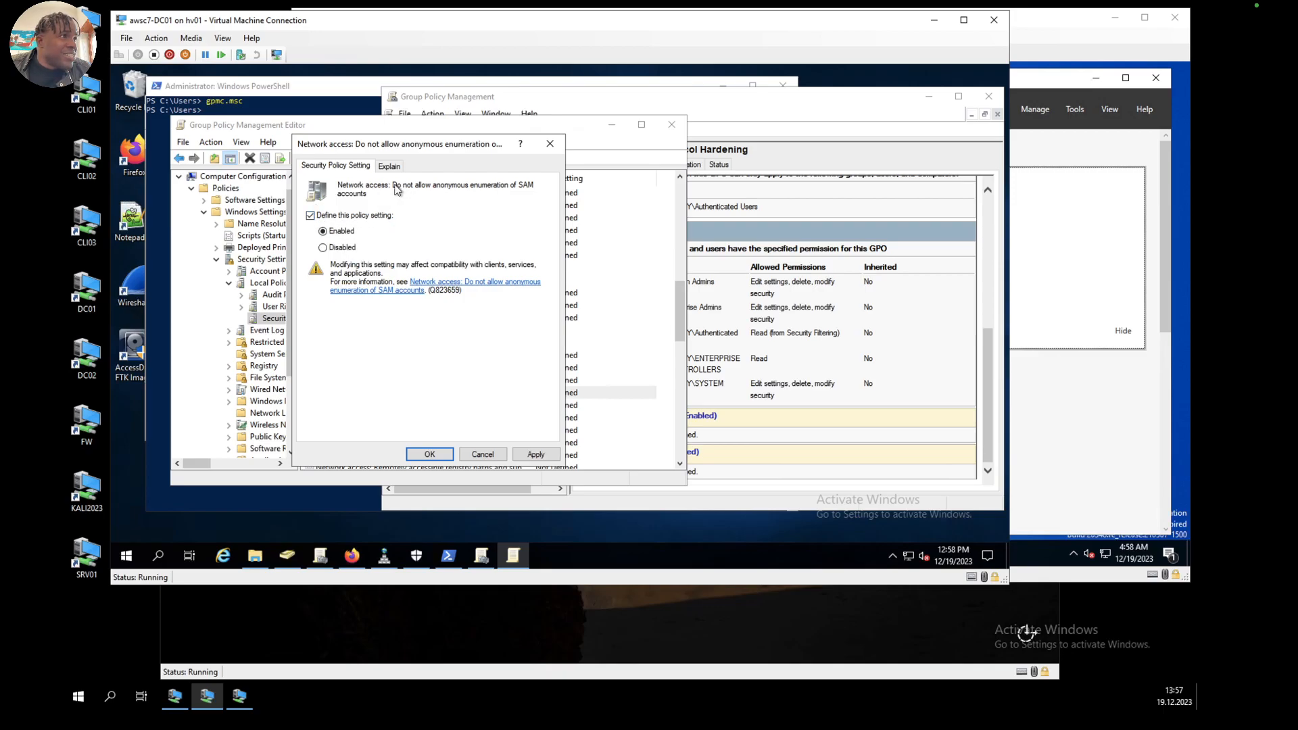
left_click(536, 454)
left_click(413, 348)
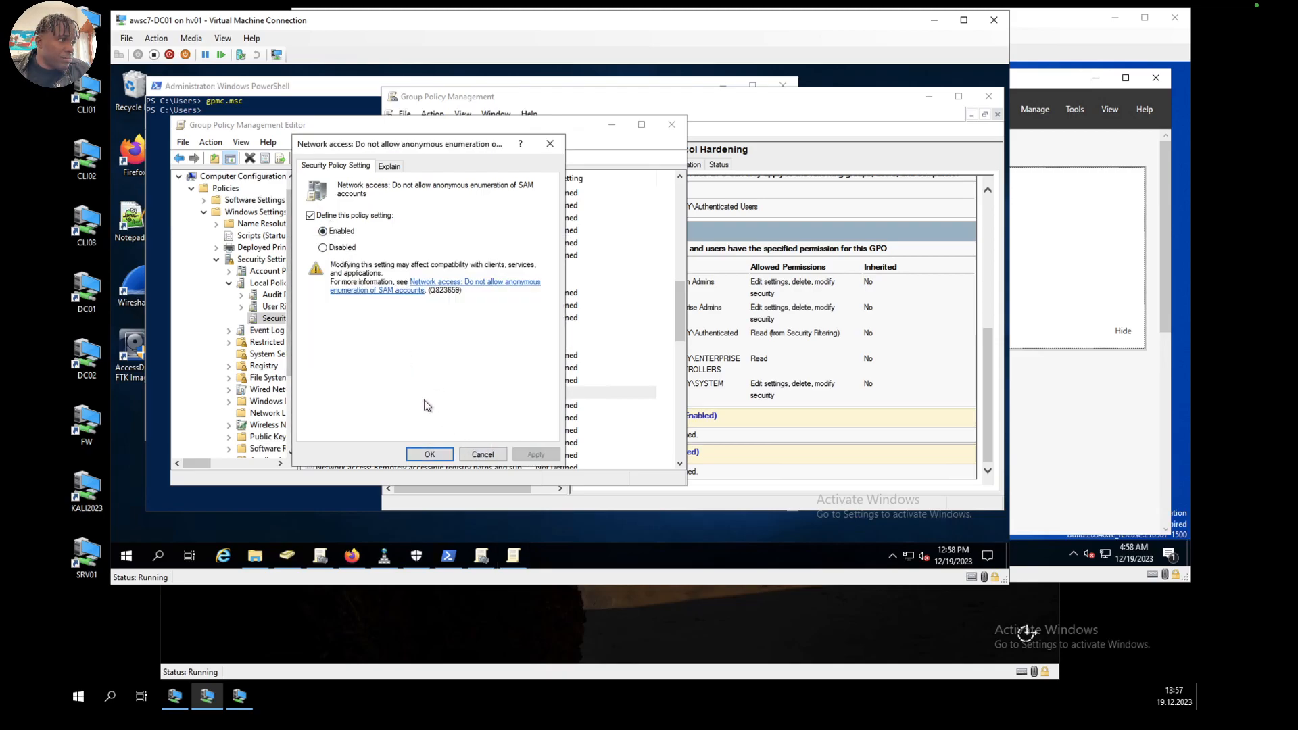
left_click(430, 454)
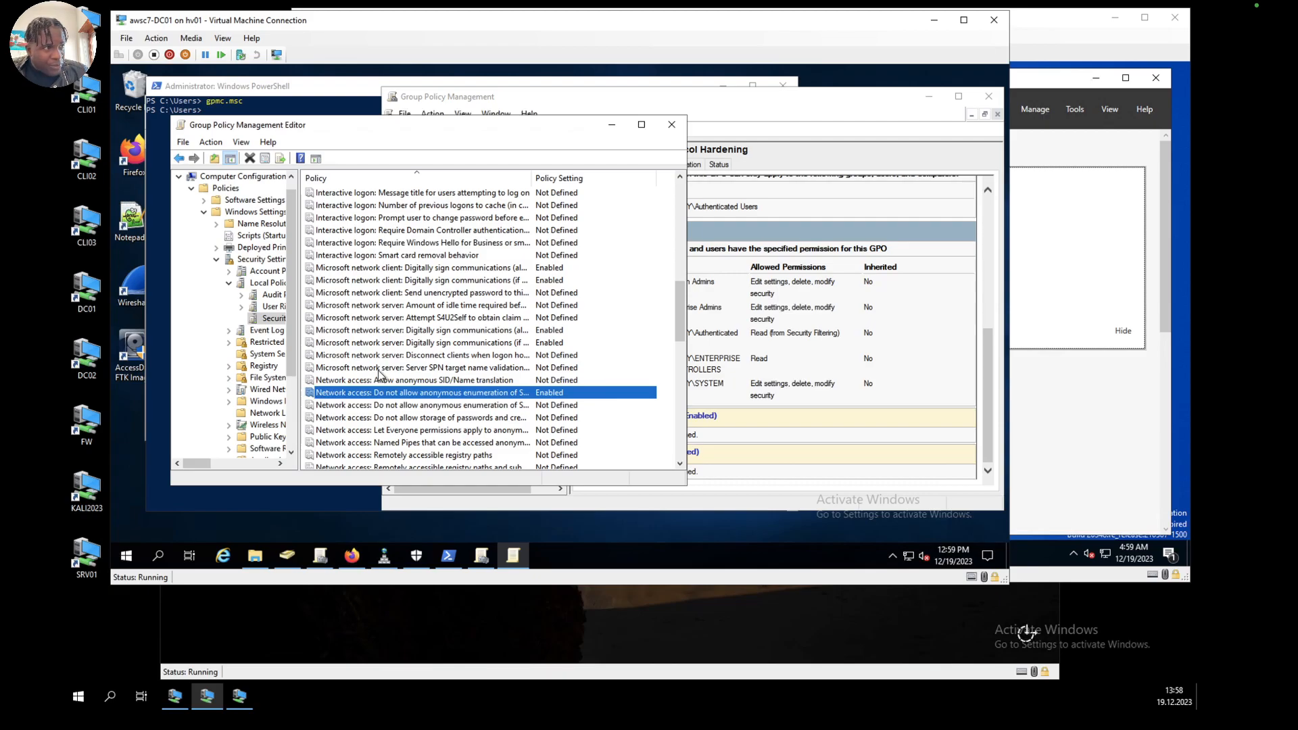
Step: Define the Network security: LAN Manager authentication level policy as Send NTLMv2 response only and accept the change
scroll(380, 374, "down", 4)
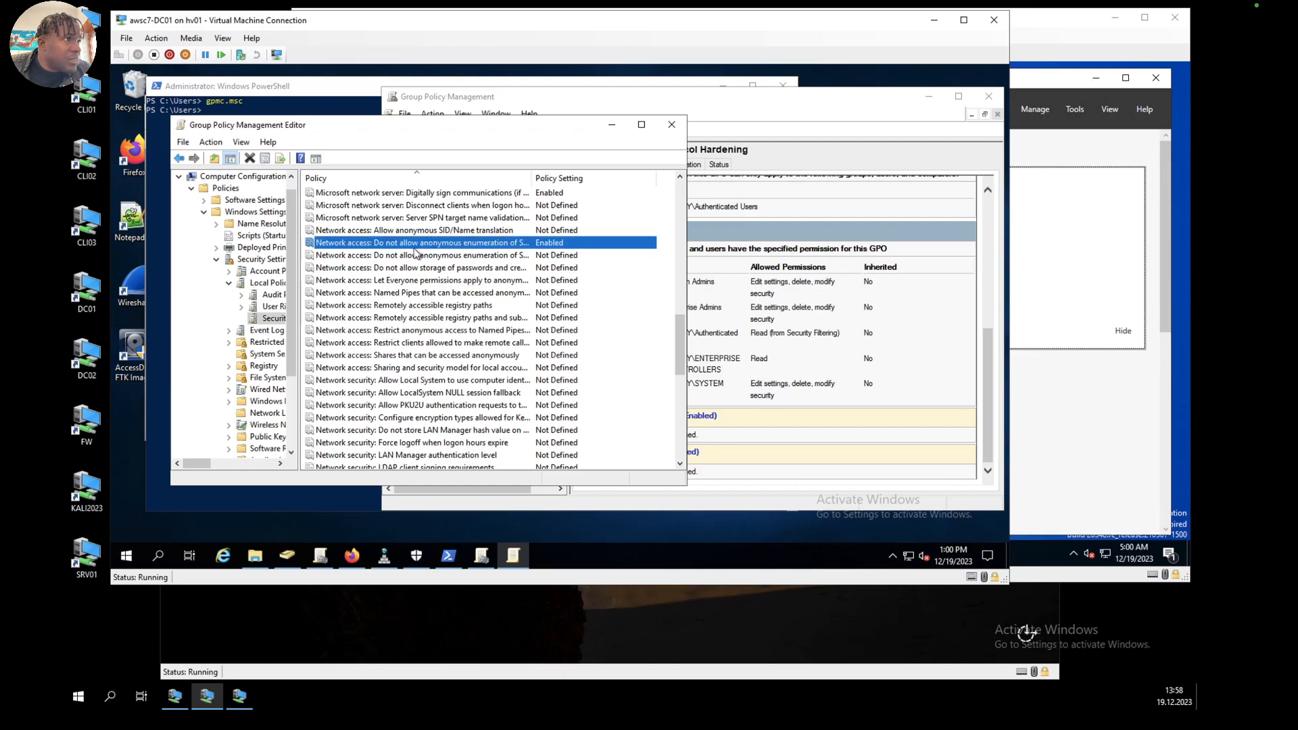
left_click(422, 455)
double_click(421, 458)
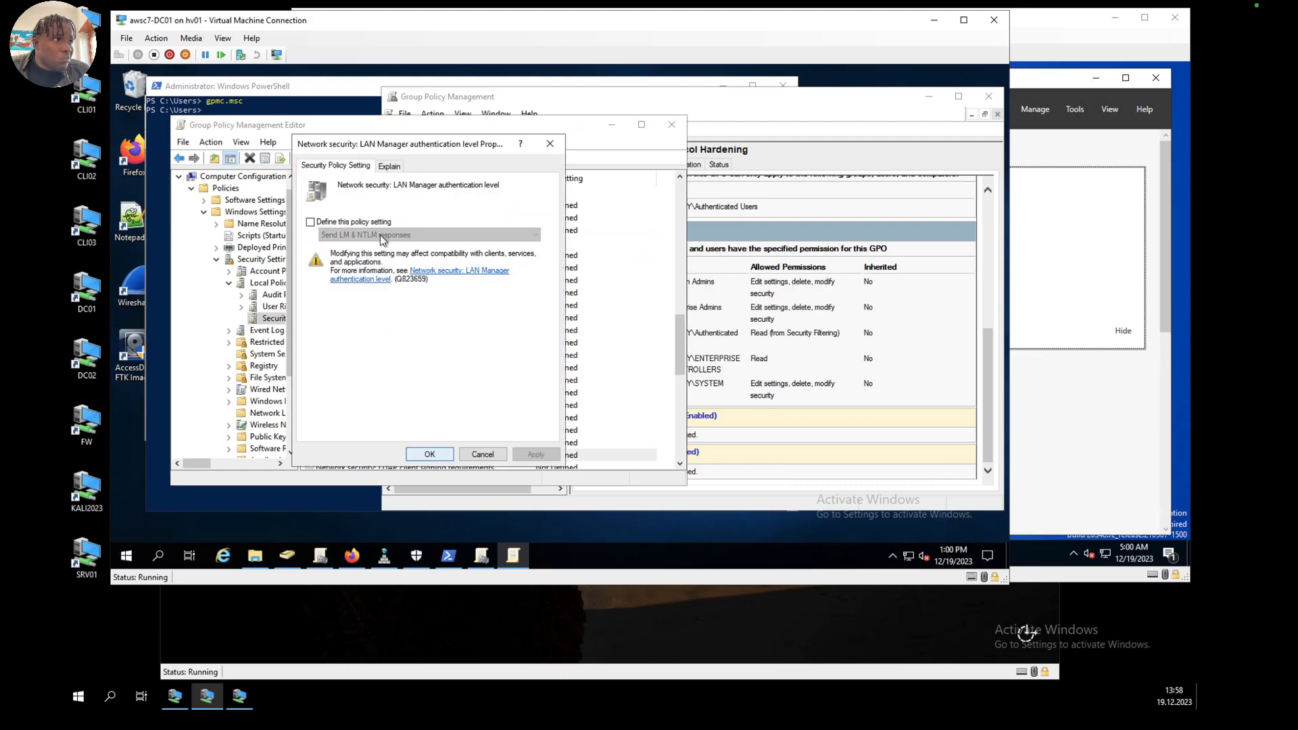
left_click(310, 223)
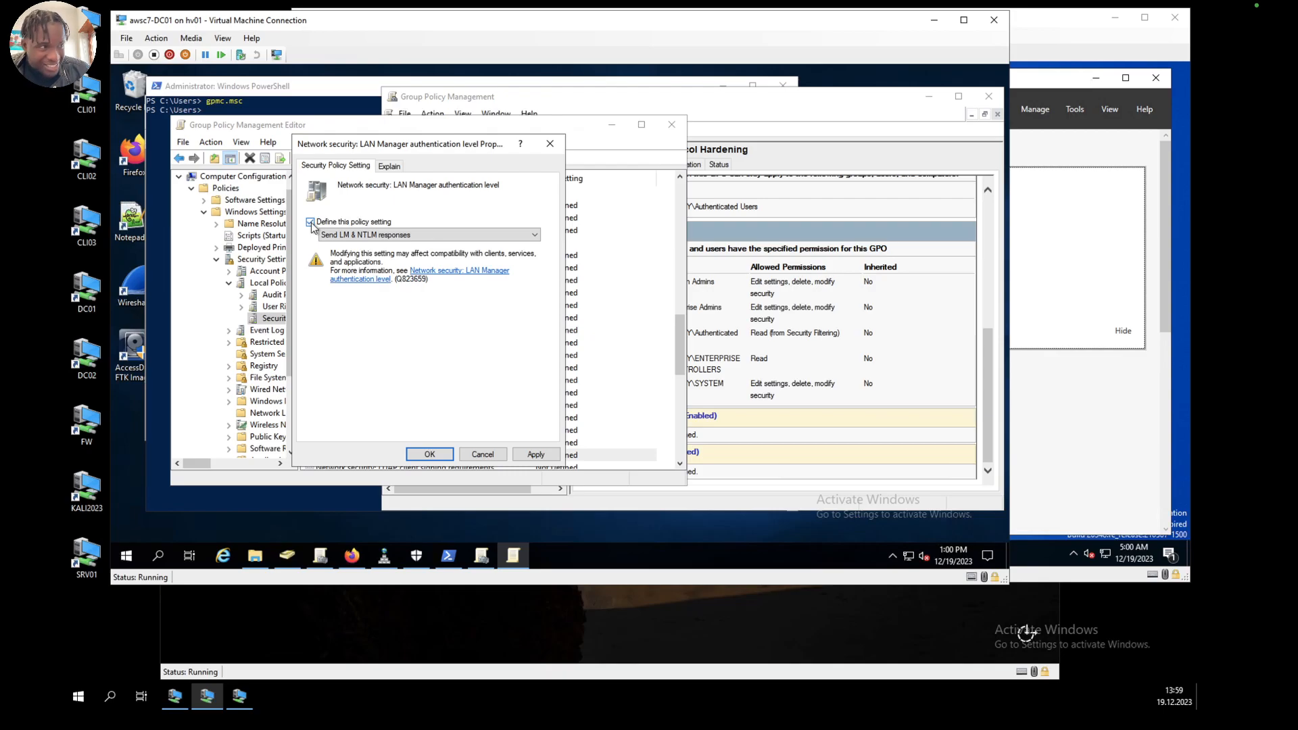
left_click(410, 238)
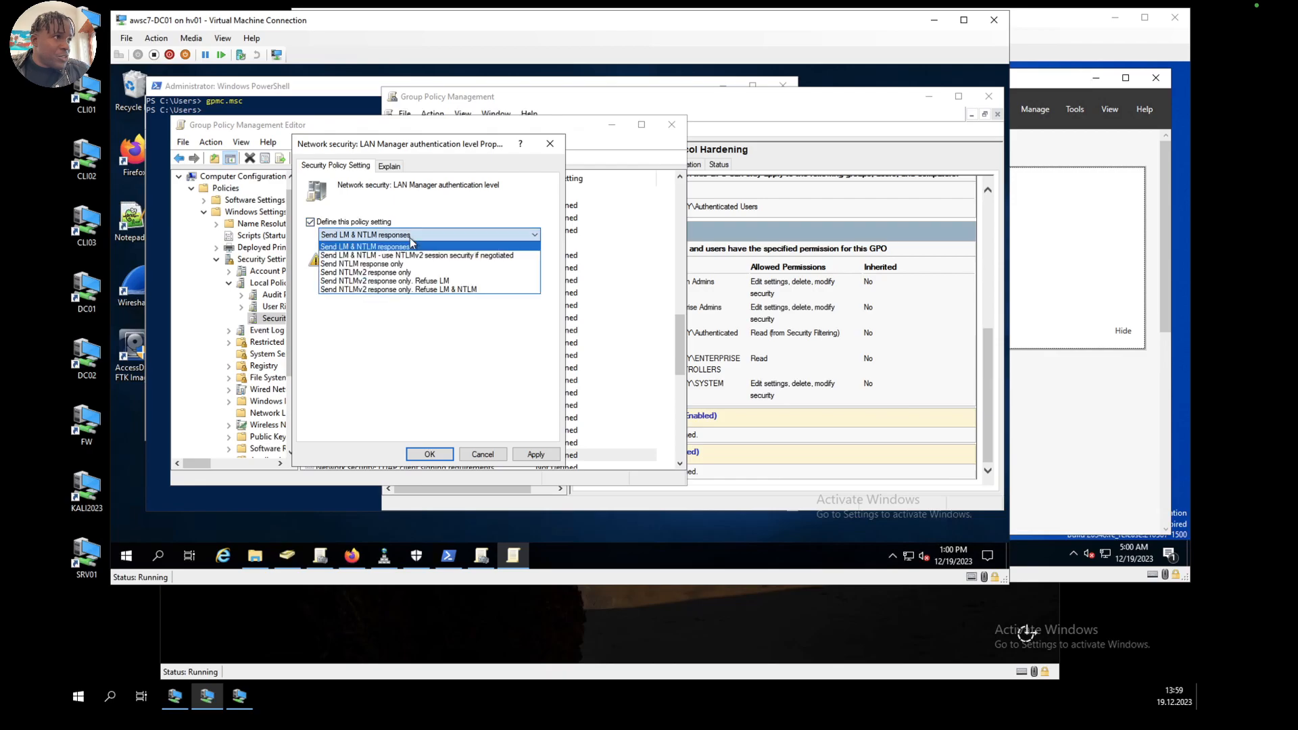
left_click(392, 272)
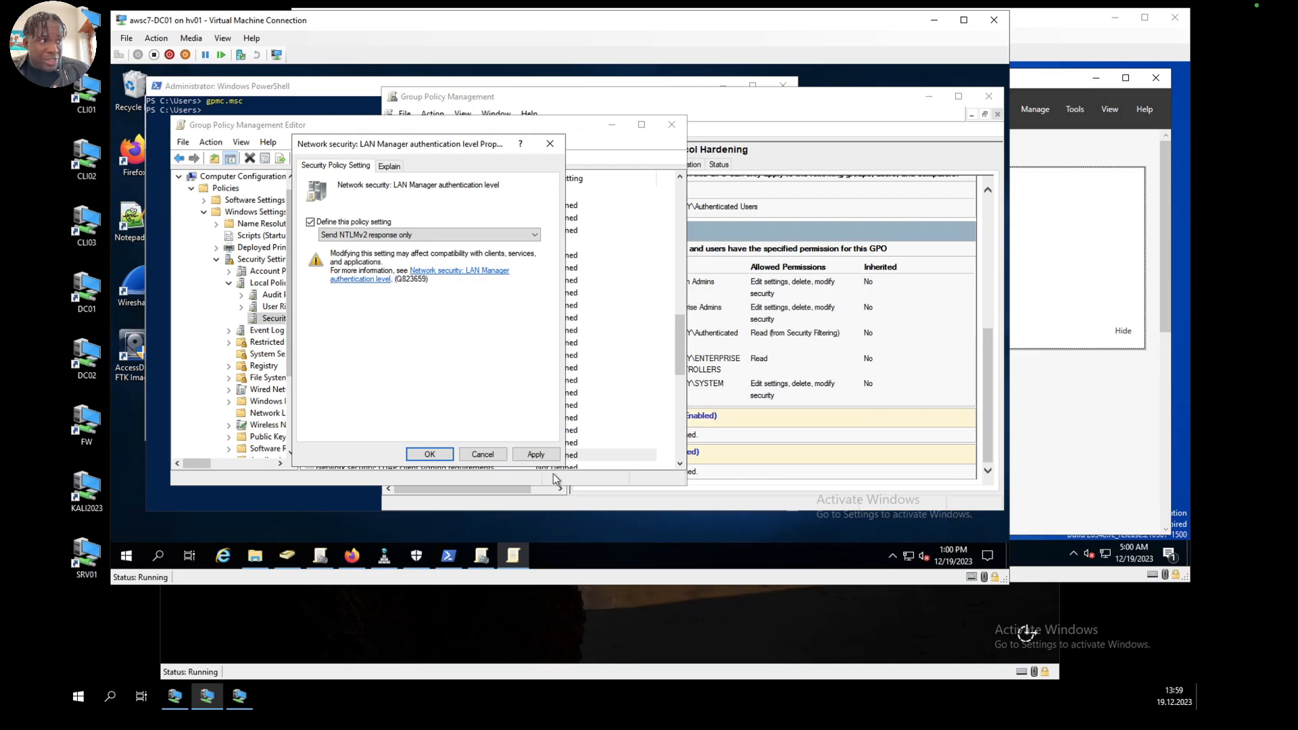
left_click(546, 455)
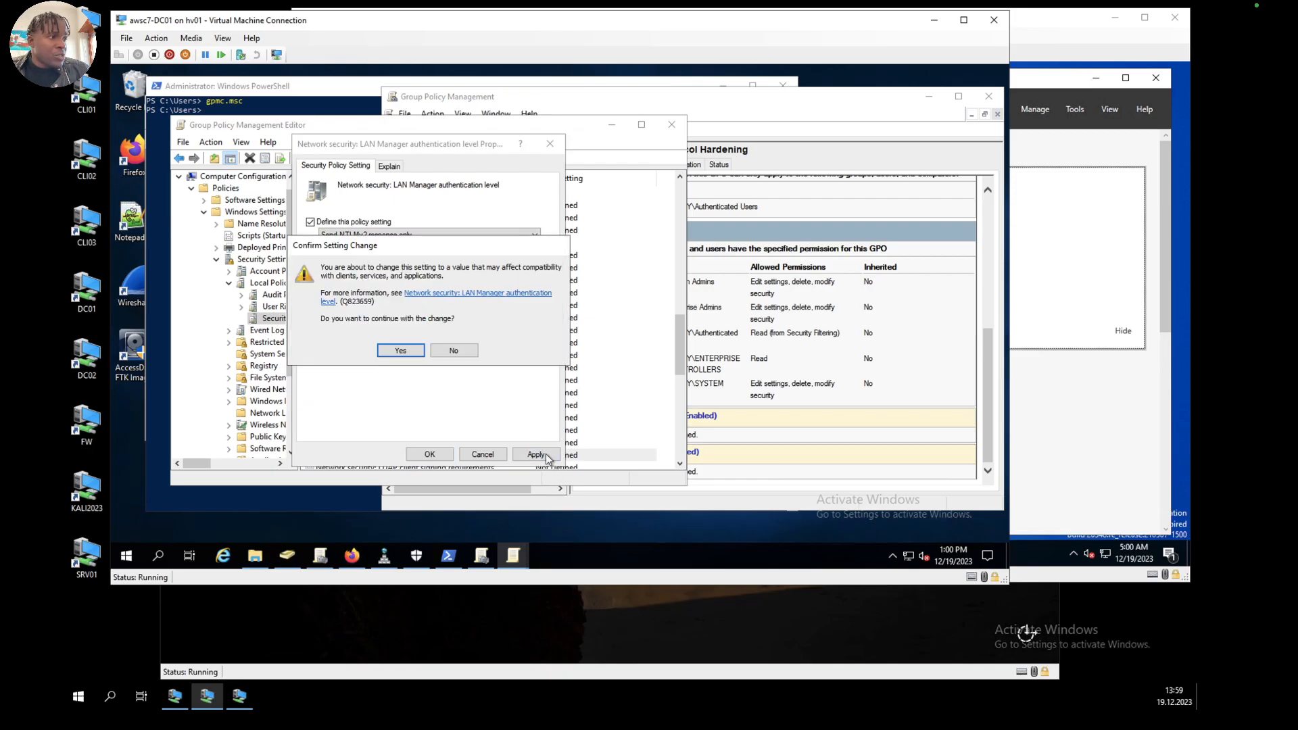
left_click(403, 350)
left_click(430, 455)
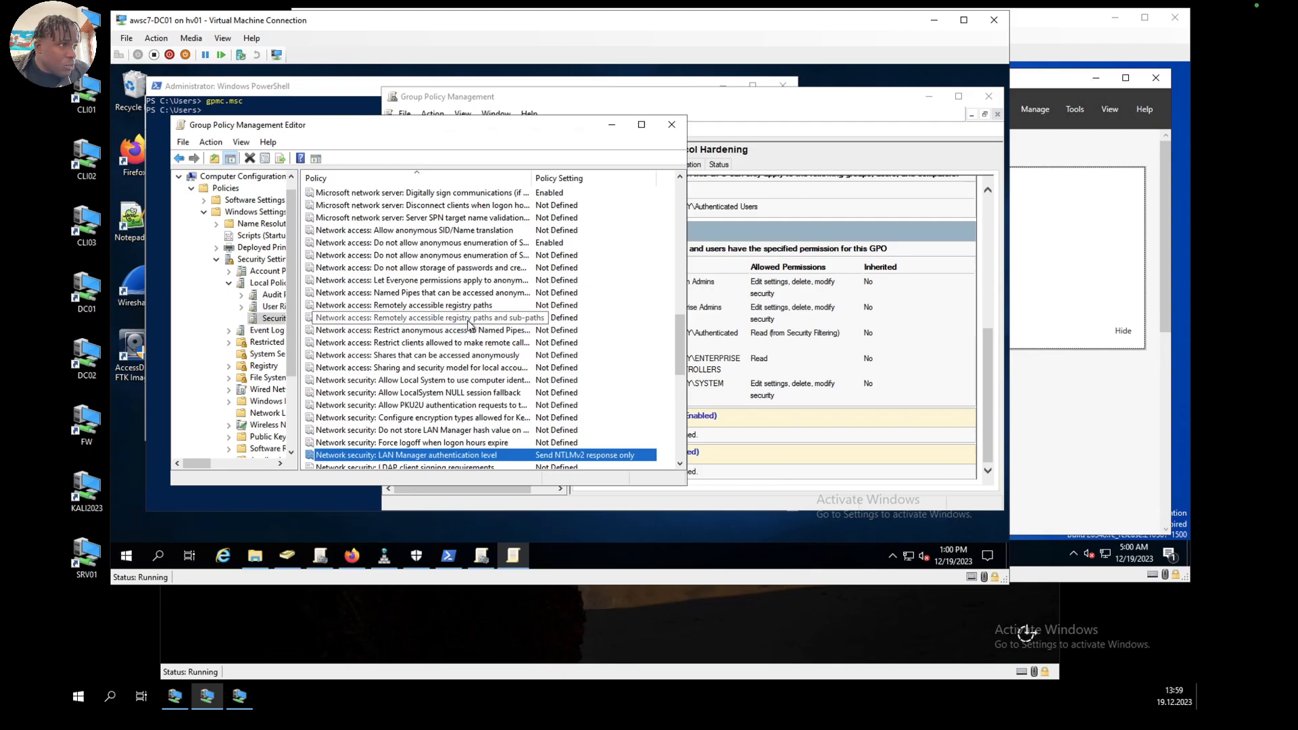
Step: Define the Network security: LDAP client signing requirements policy as Require signing and accept the change
scroll(436, 382, "down", 2)
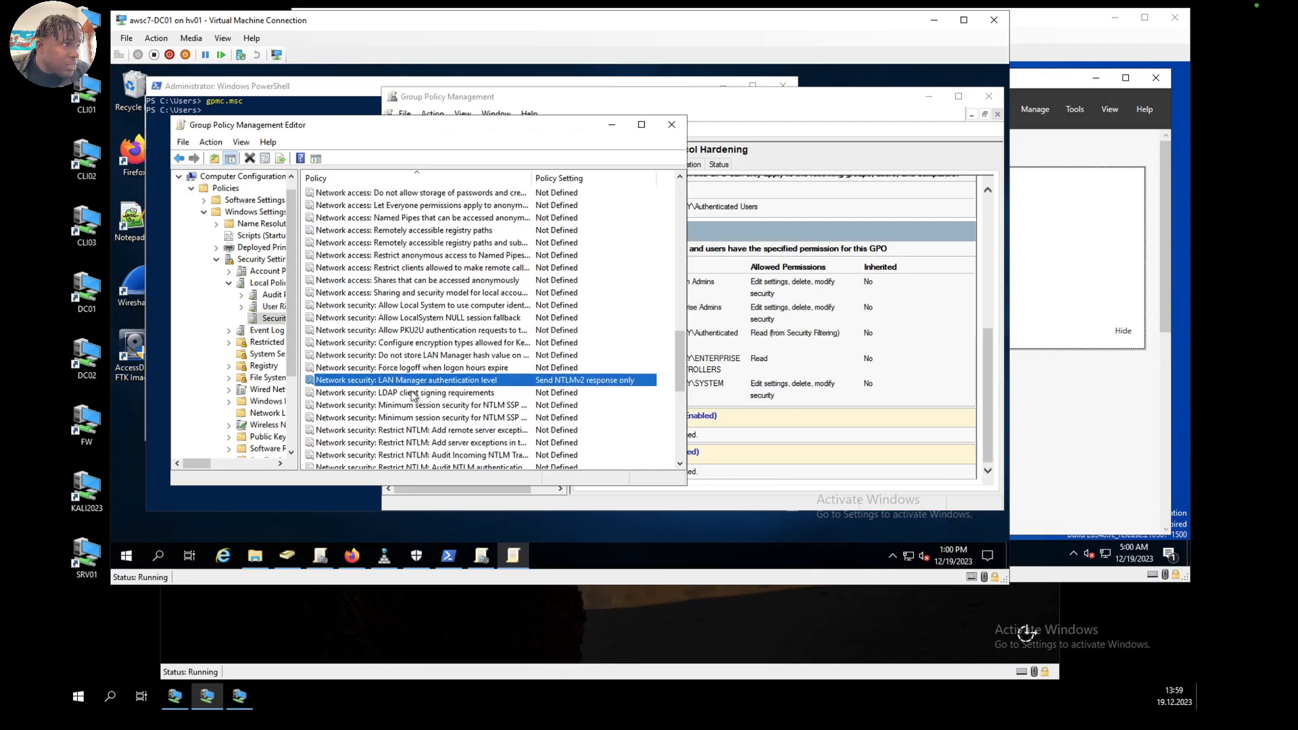
left_click(410, 394)
double_click(408, 393)
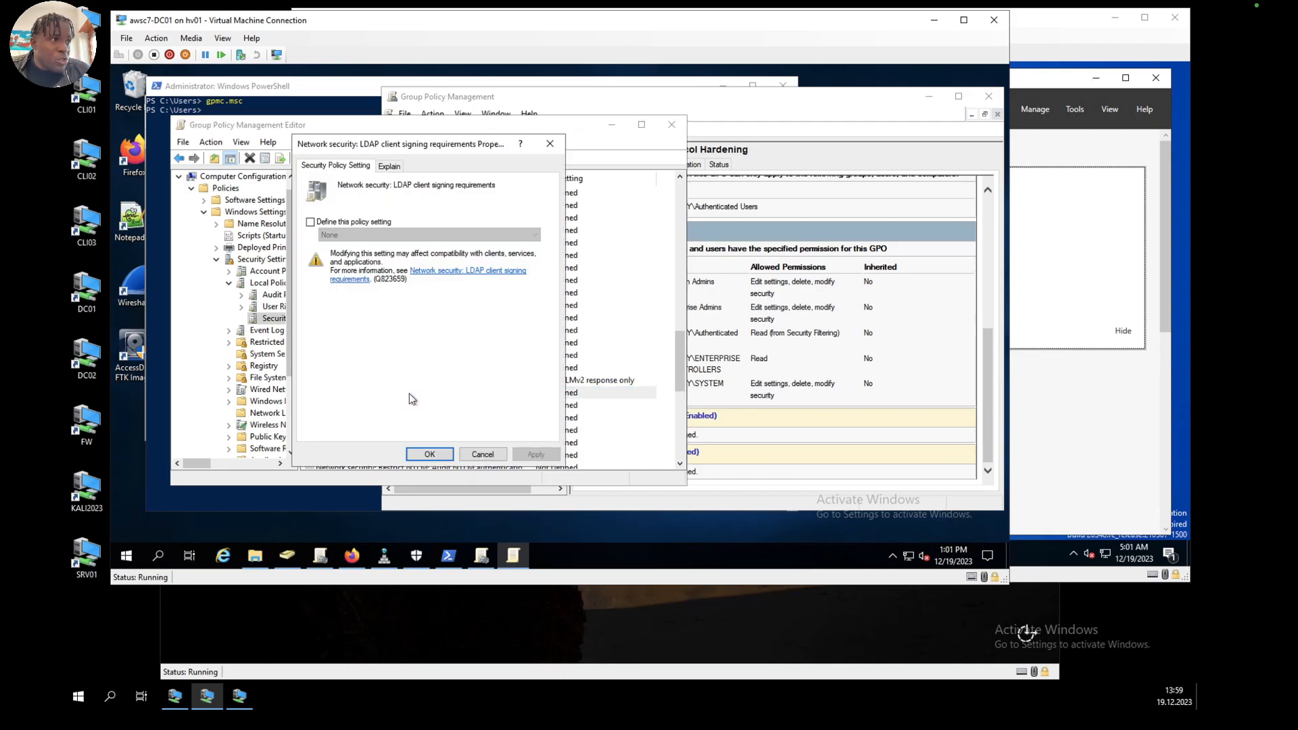
left_click(311, 222)
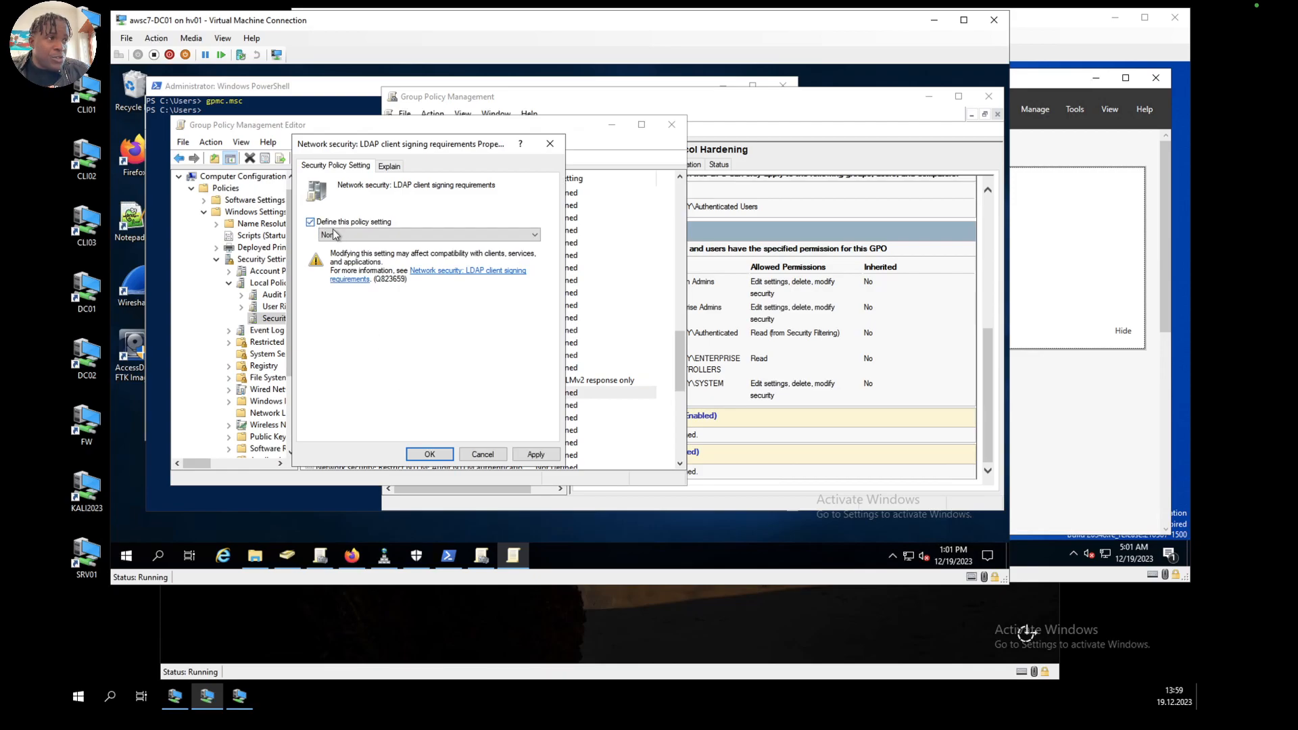
left_click(341, 234)
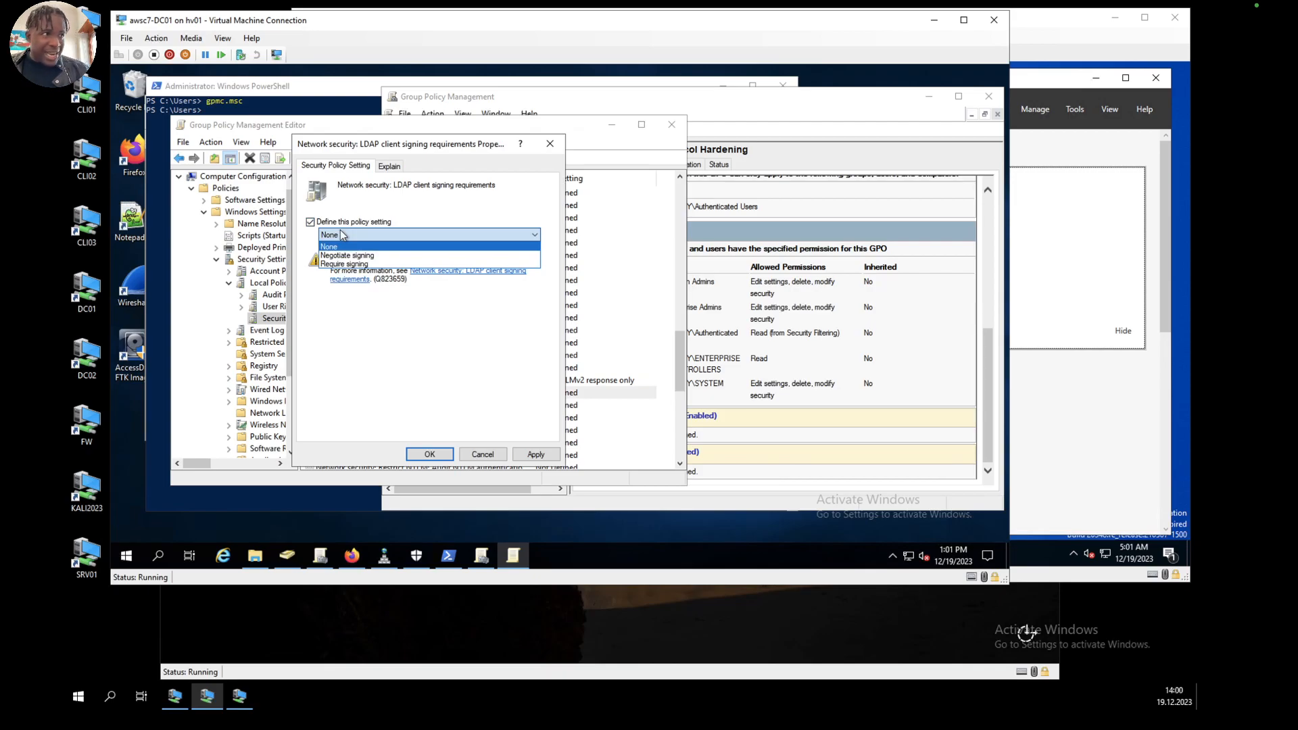
left_click(346, 264)
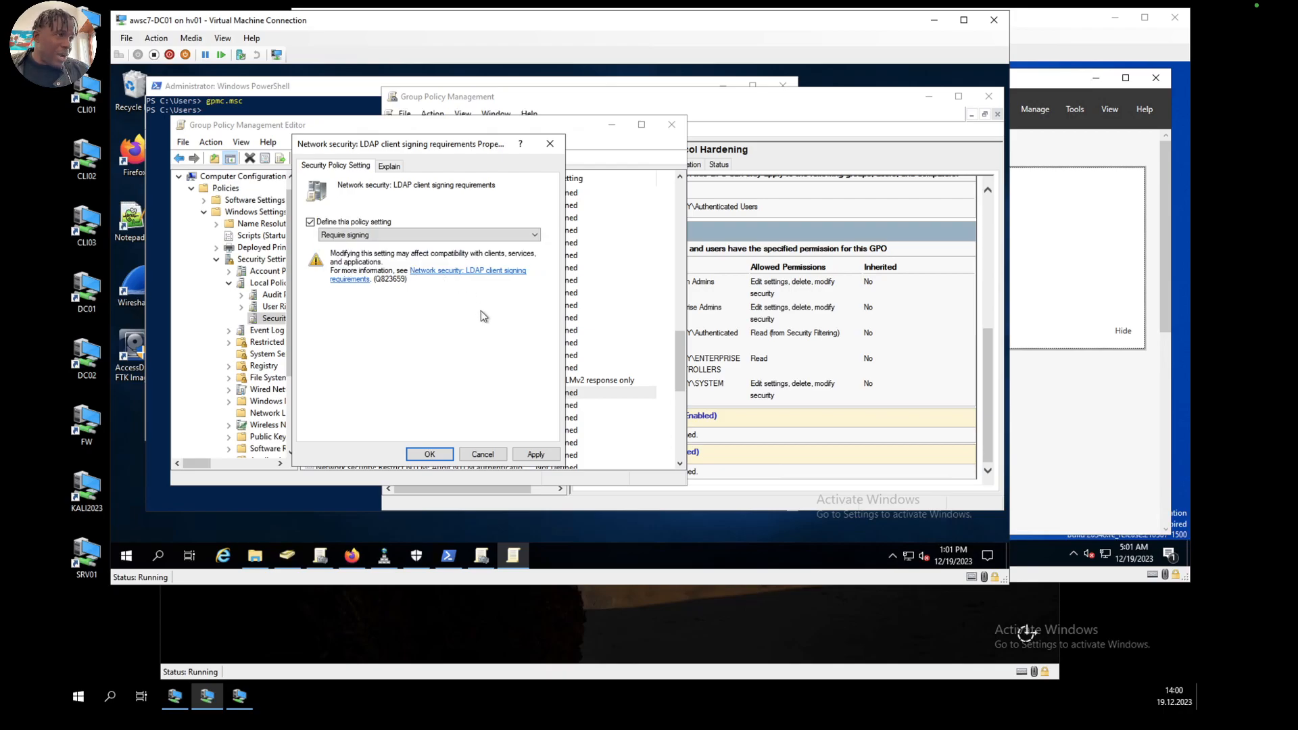
left_click(536, 454)
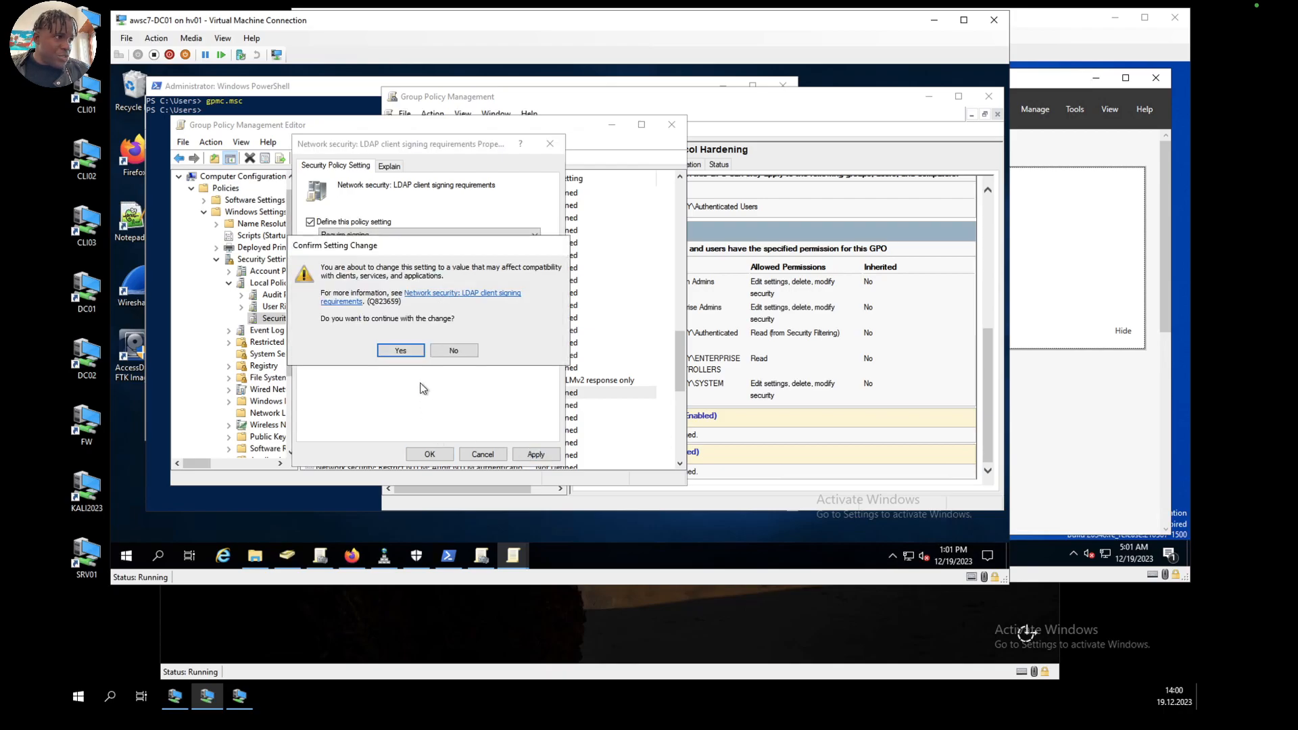
left_click(407, 349)
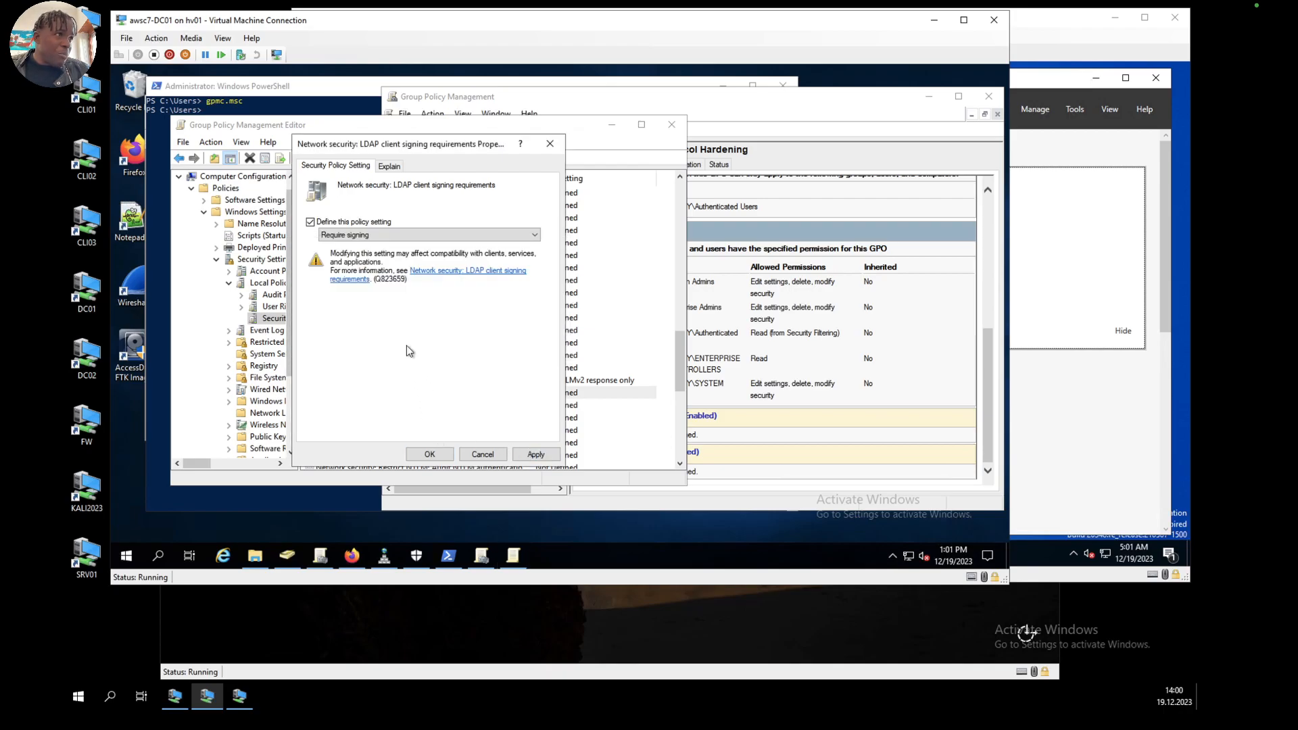
left_click(428, 453)
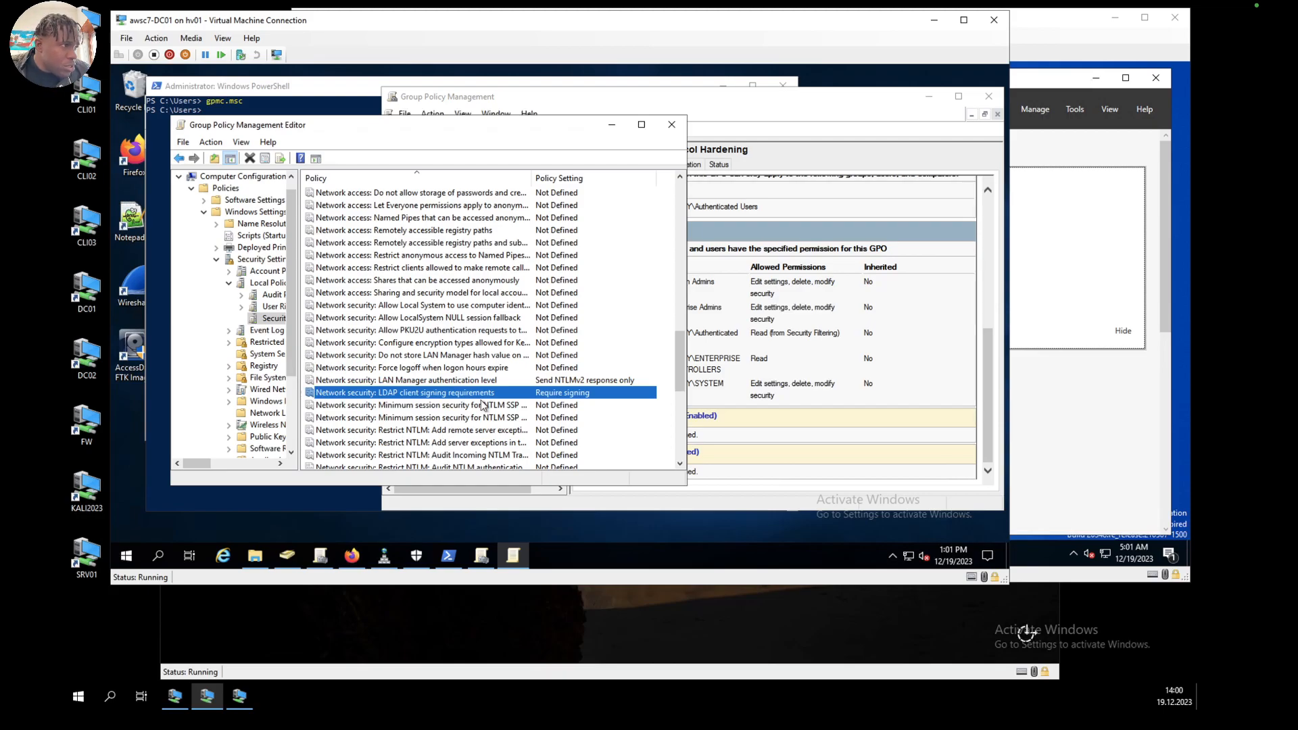
Step: Define the Minimum session security for NTLM SSP based (including secure RPC) clients policy, requiring NTLMv2 session security and 128-bit encryption
left_click(456, 408)
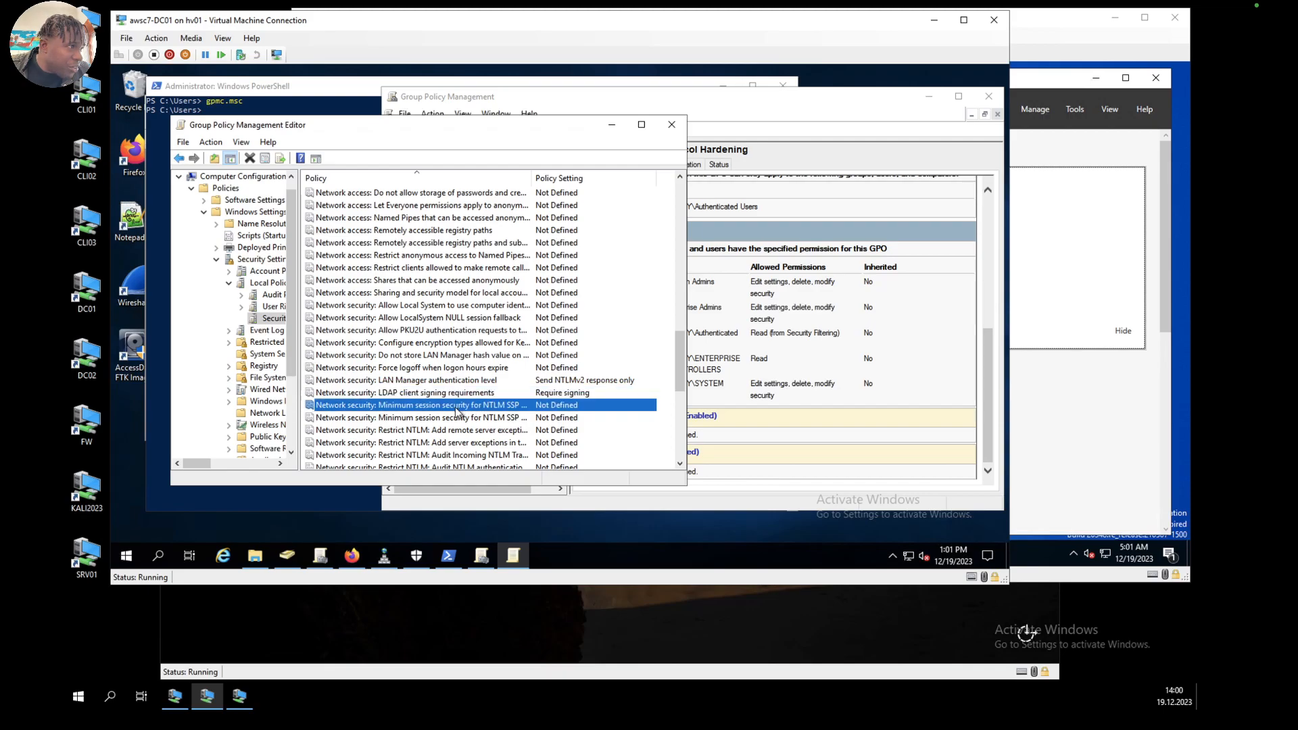
double_click(471, 409)
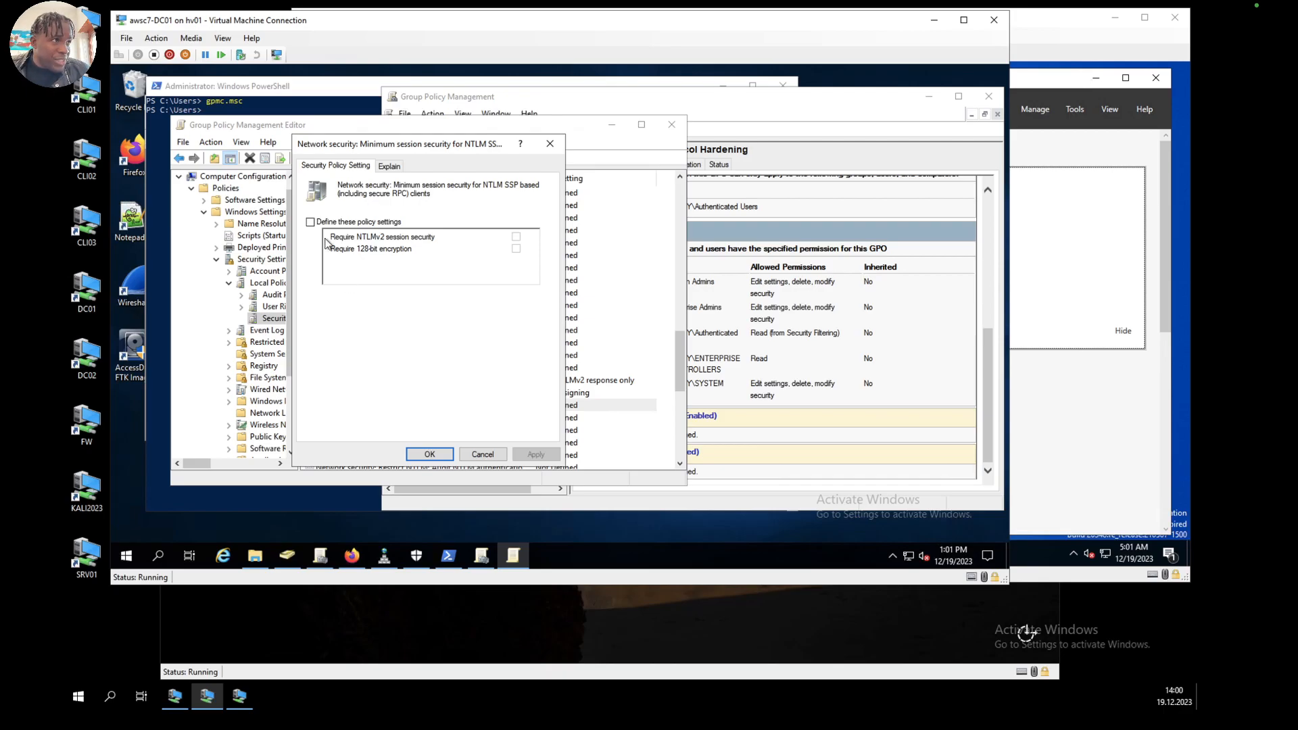
left_click(311, 222)
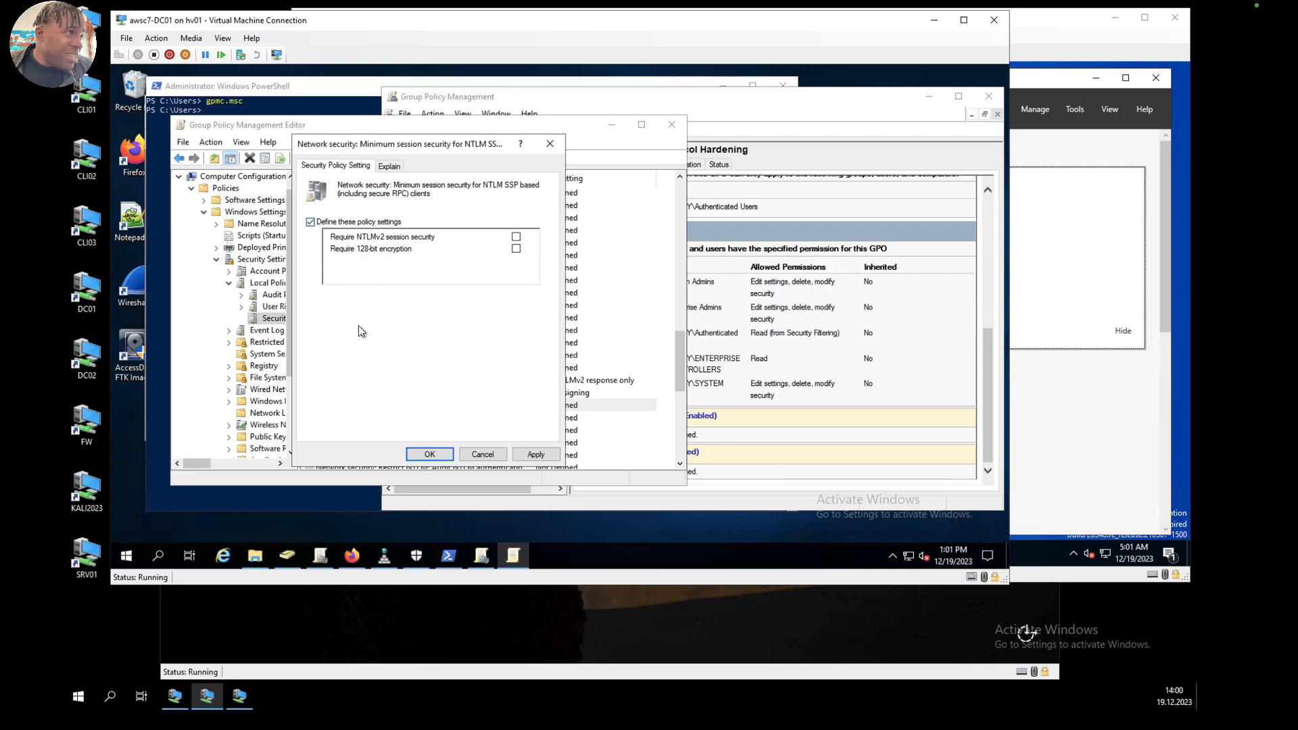
left_click(516, 238)
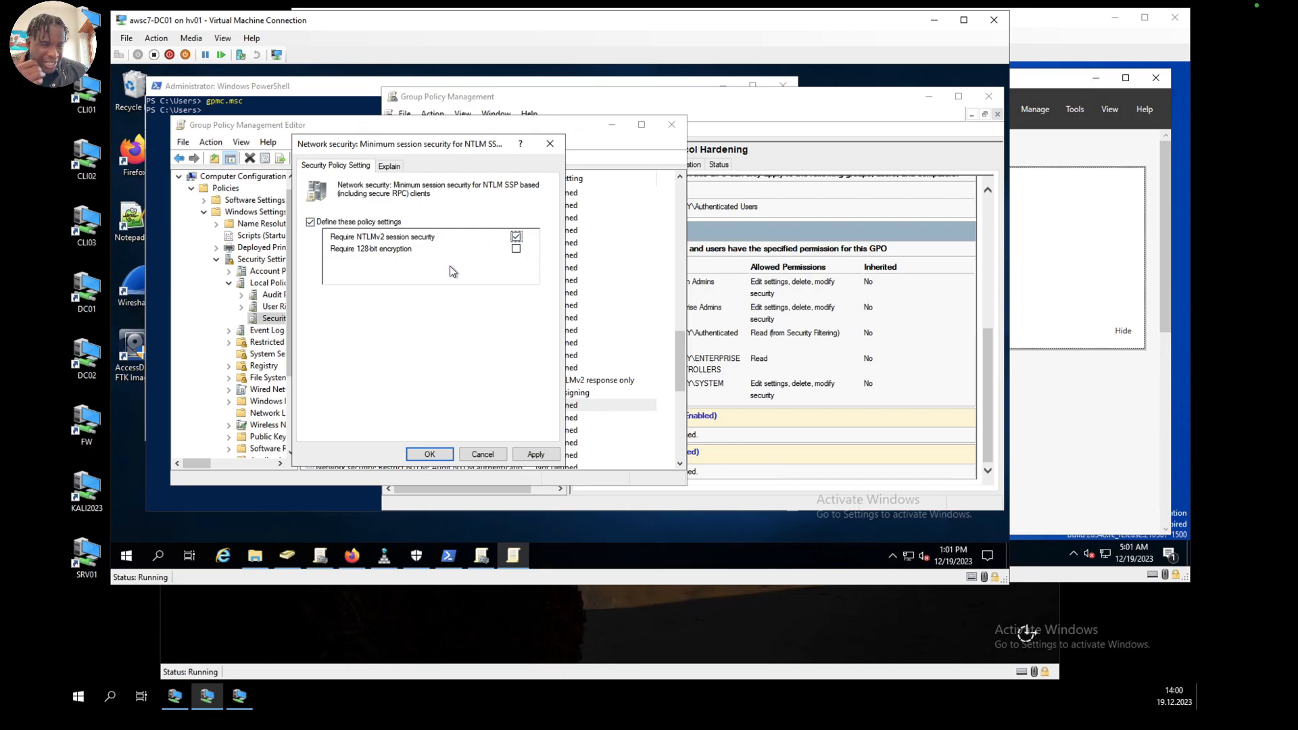
left_click(516, 250)
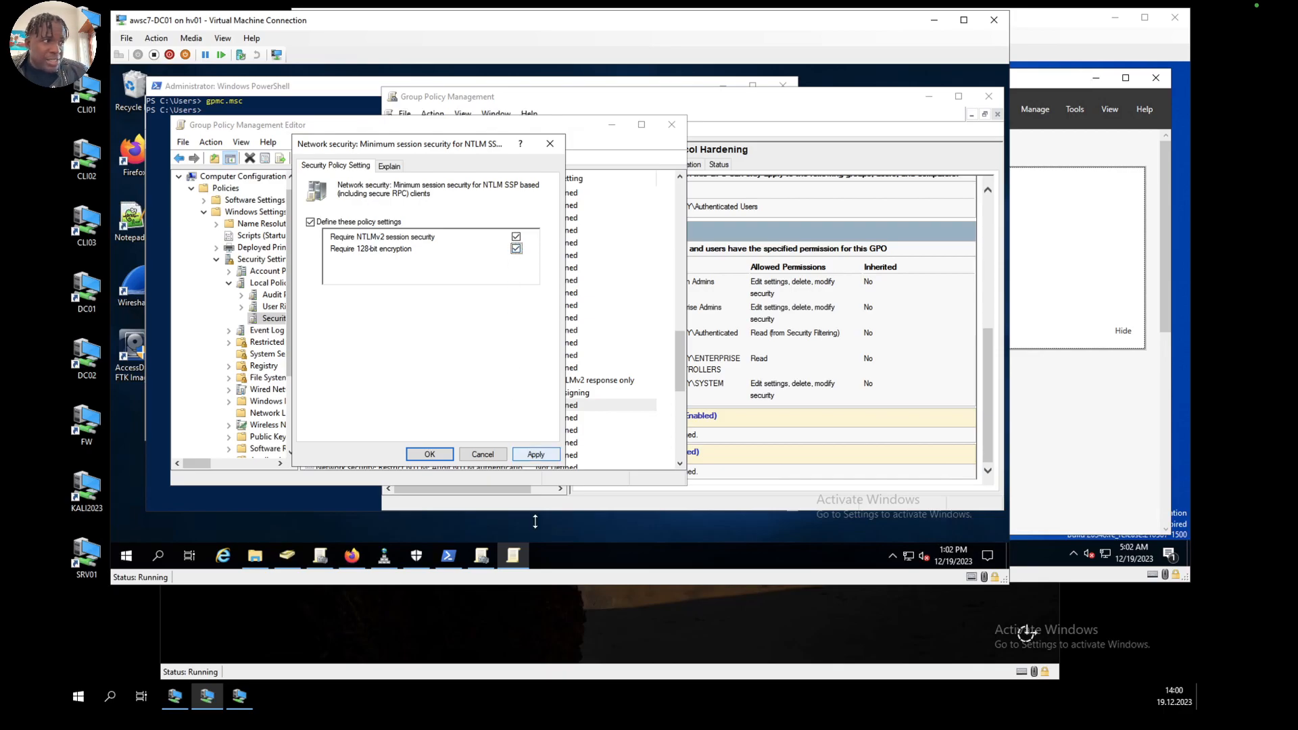
left_click(535, 454)
left_click(430, 453)
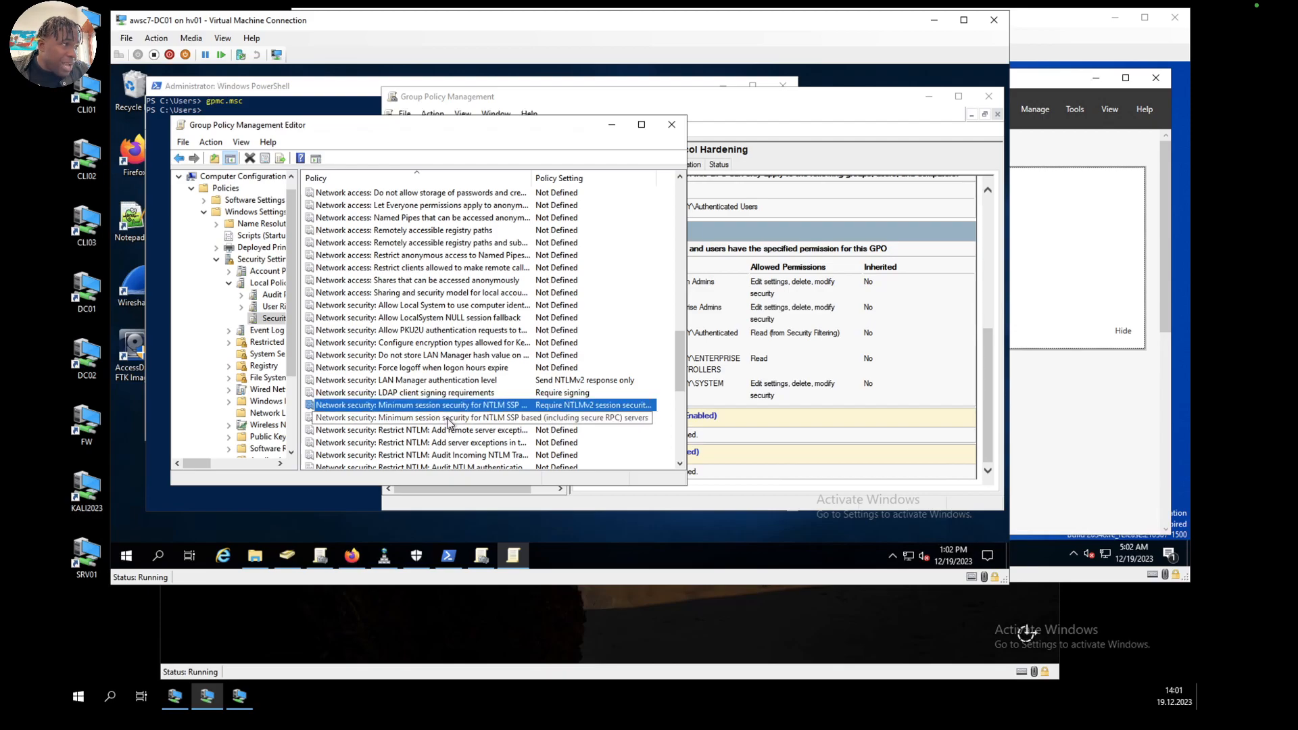
Step: Define the Minimum session security for NTLM SSP based (including secure RPC) servers policy, requiring NTLMv2 session security and 128-bit encryption
double_click(448, 423)
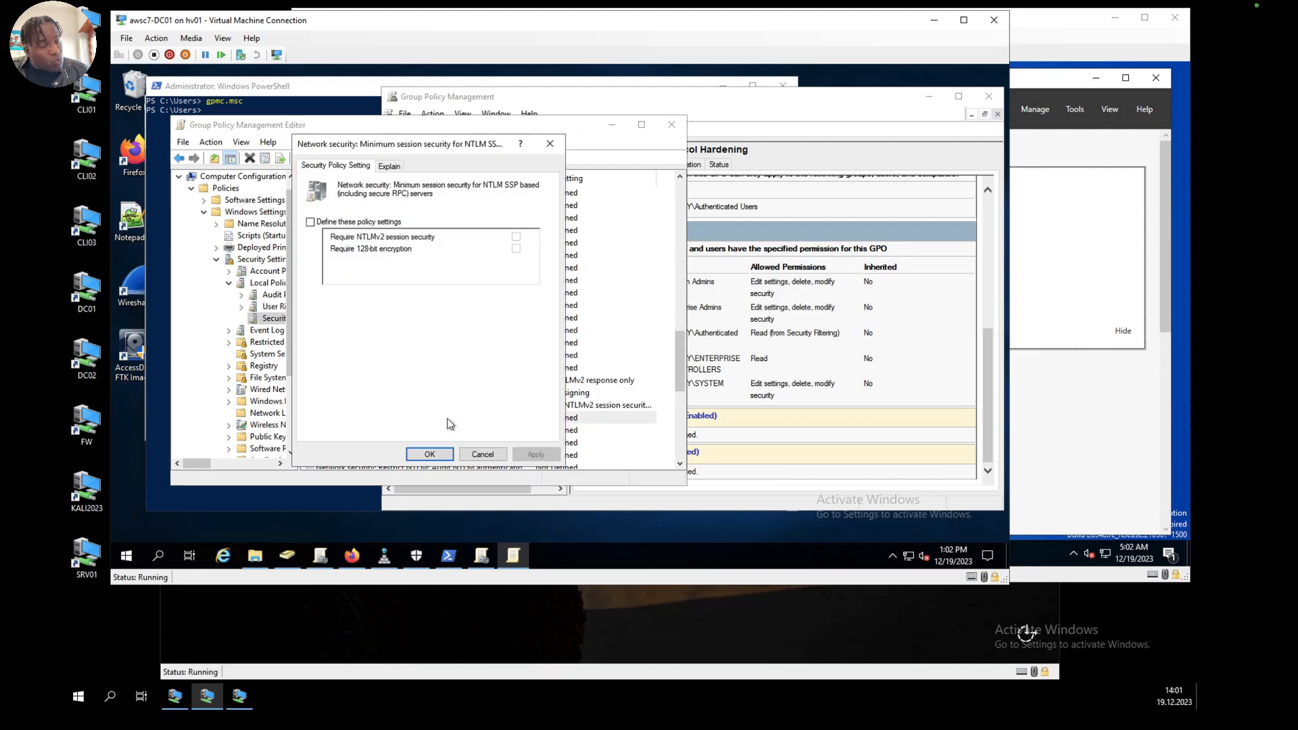
left_click(310, 222)
left_click(516, 237)
left_click(516, 249)
left_click(531, 454)
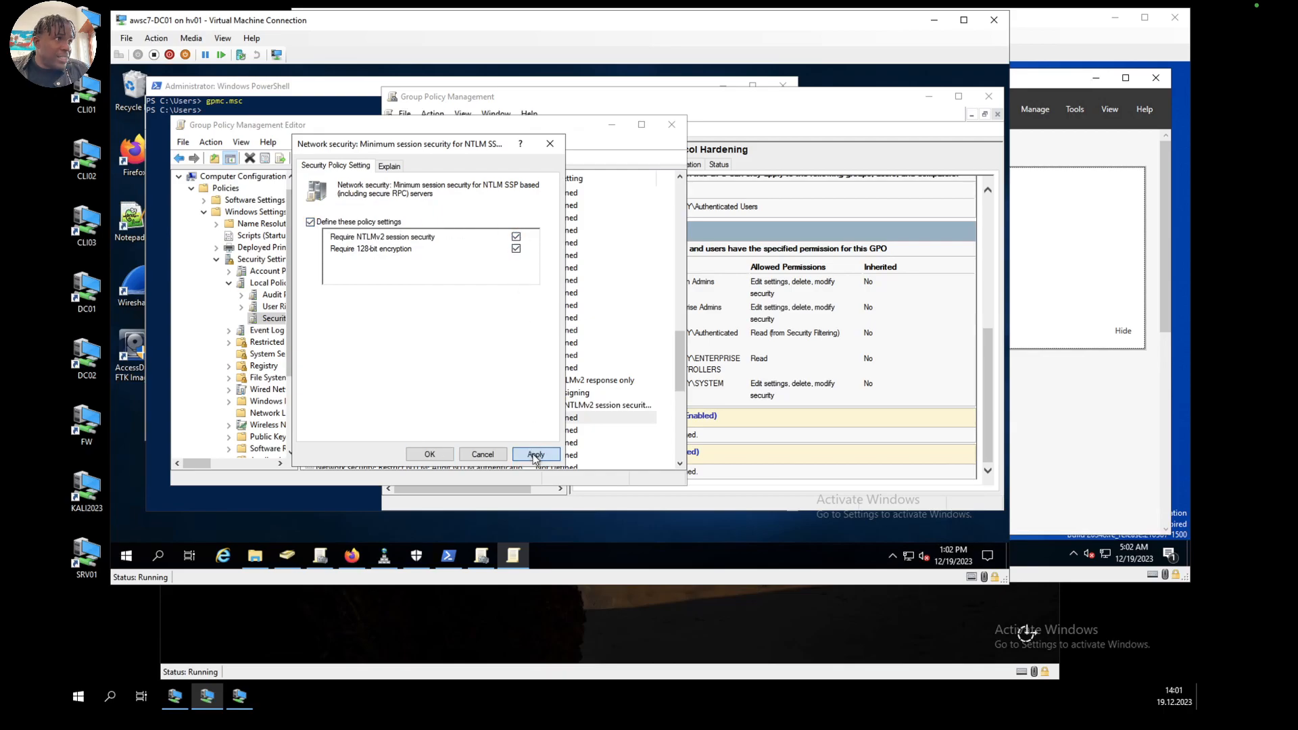
left_click(430, 453)
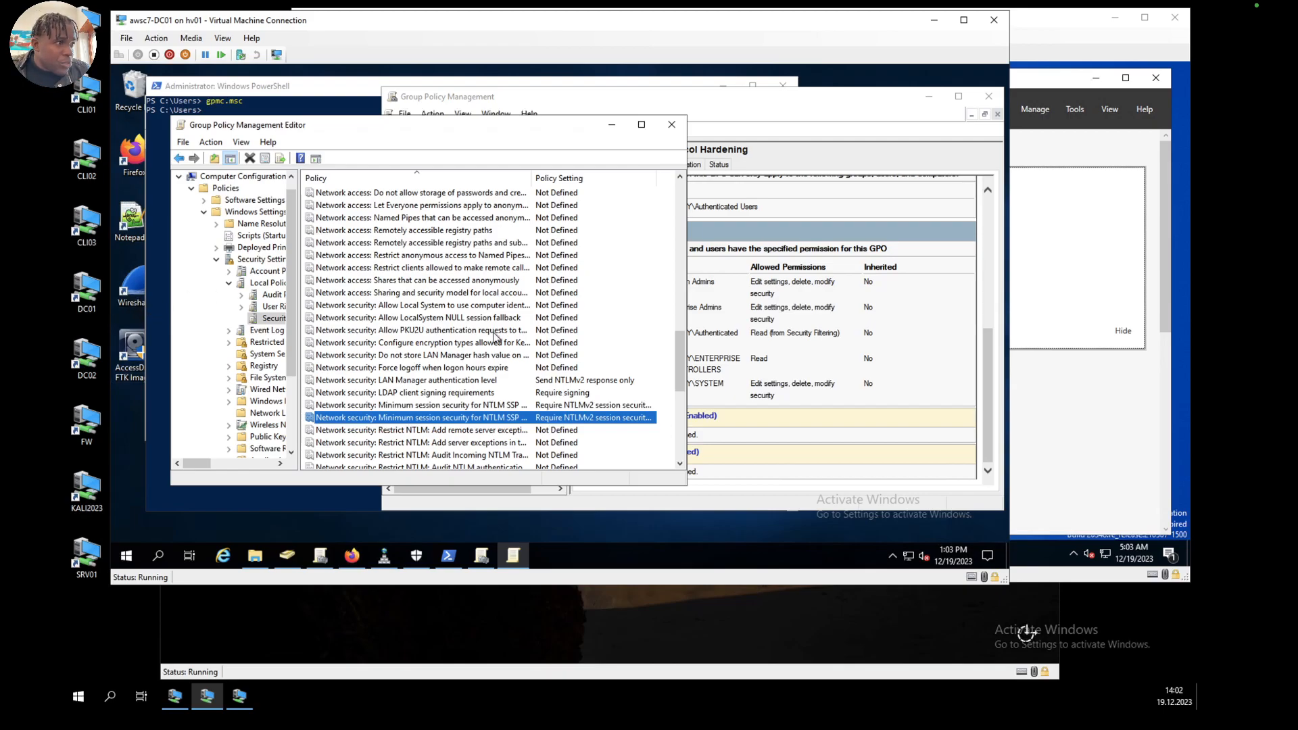
Step: Define the Domain controller: LDAP server channel binding token requirements policy as Always and accept the change
scroll(495, 336, "up", 10)
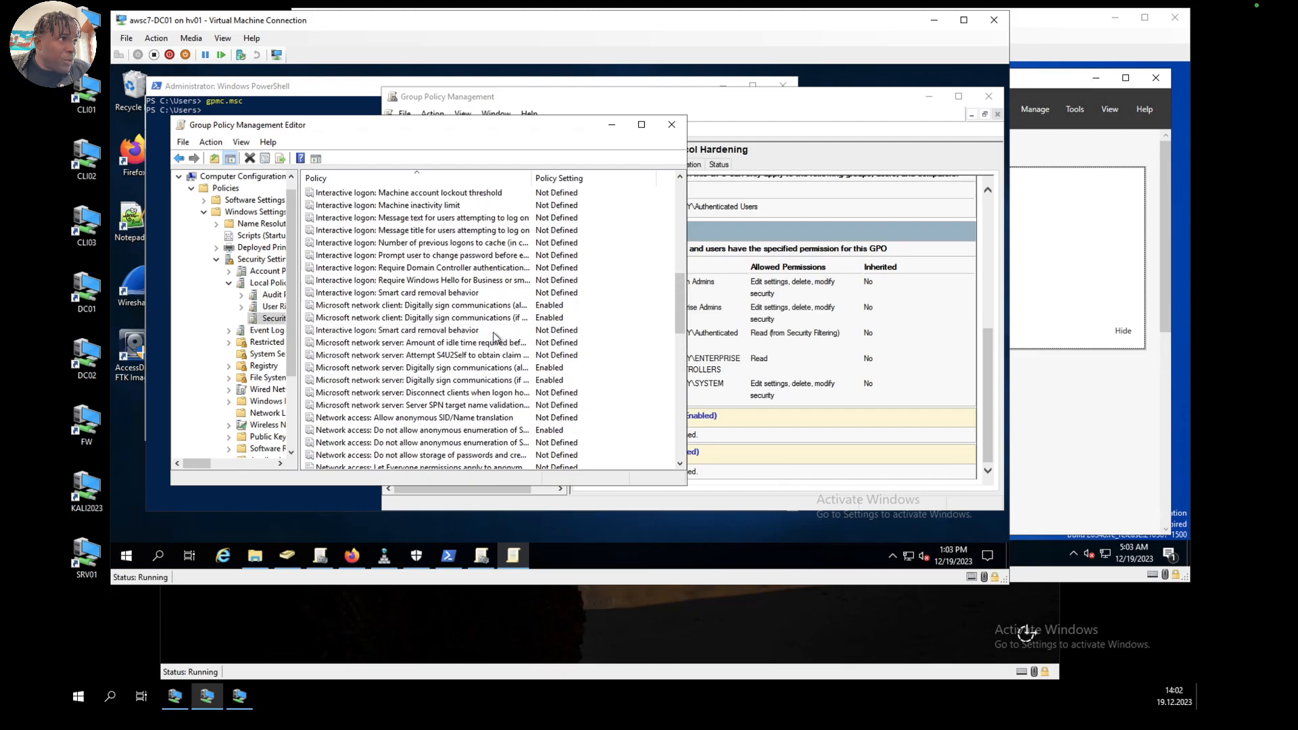
scroll(495, 336, "up", 6)
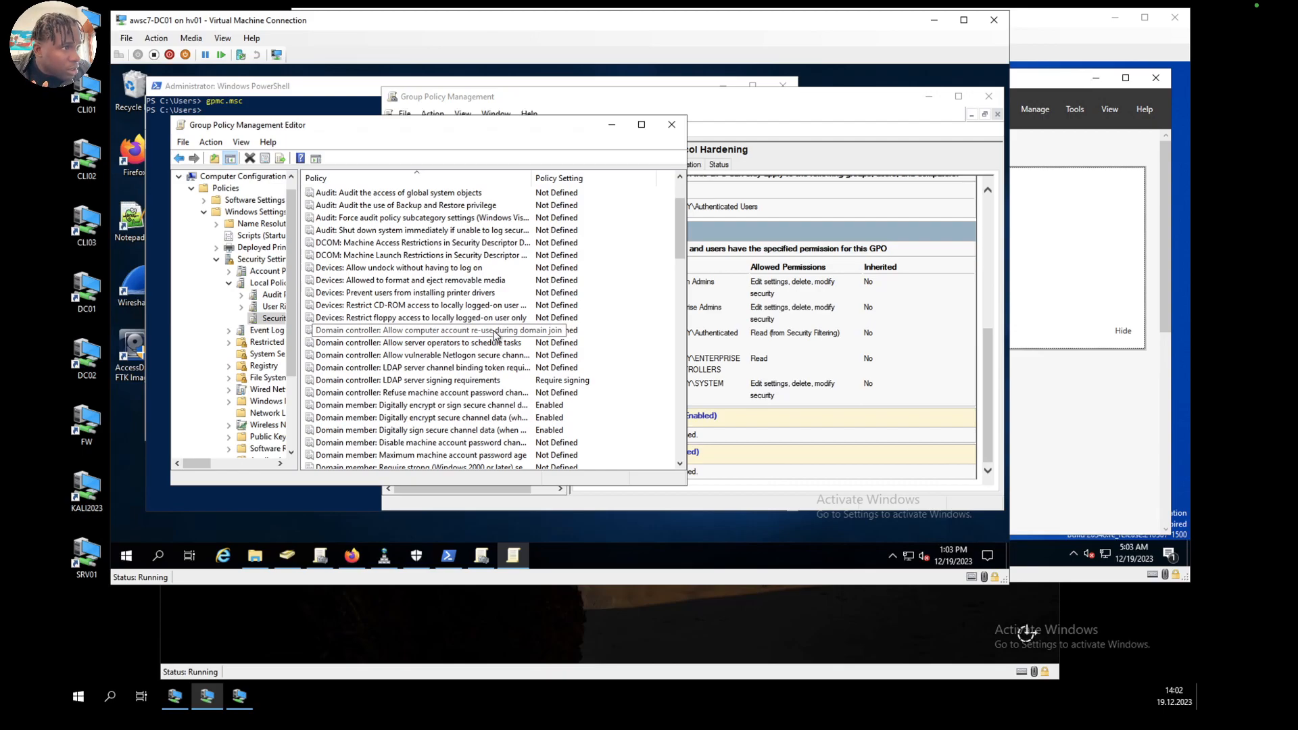
left_click(435, 368)
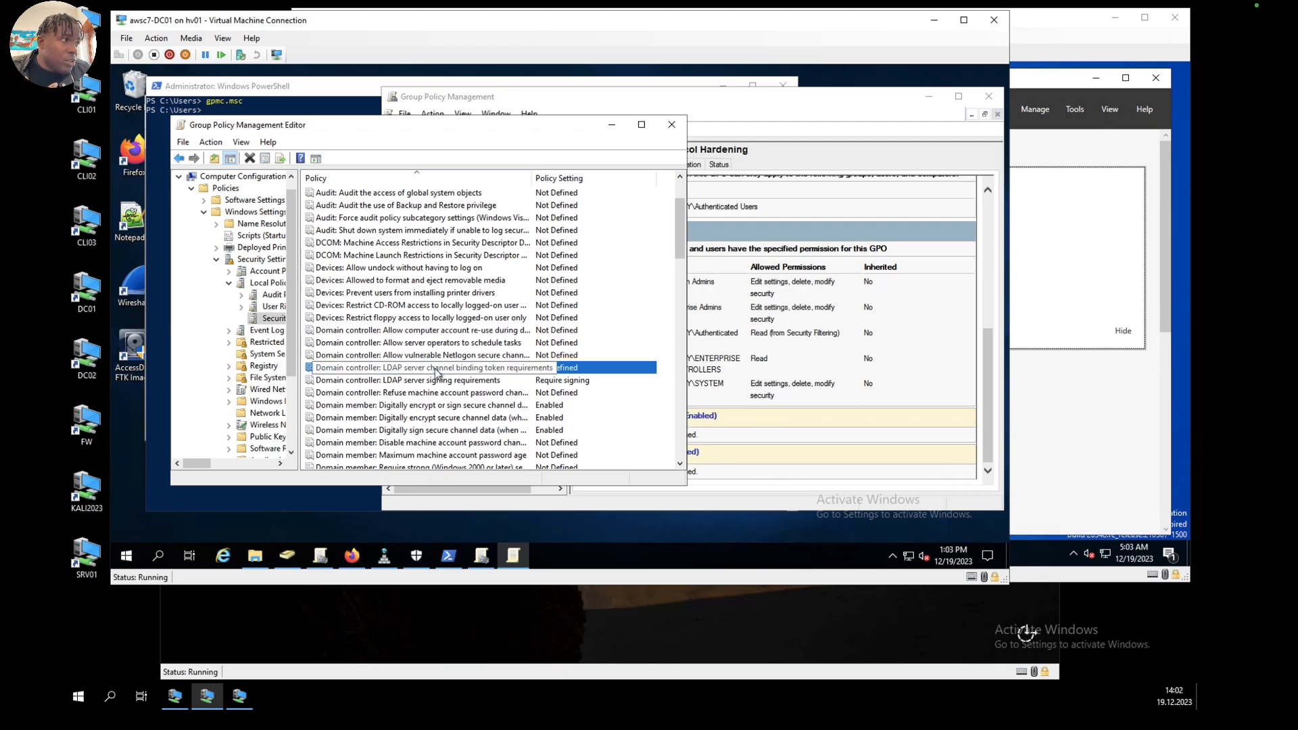
double_click(436, 368)
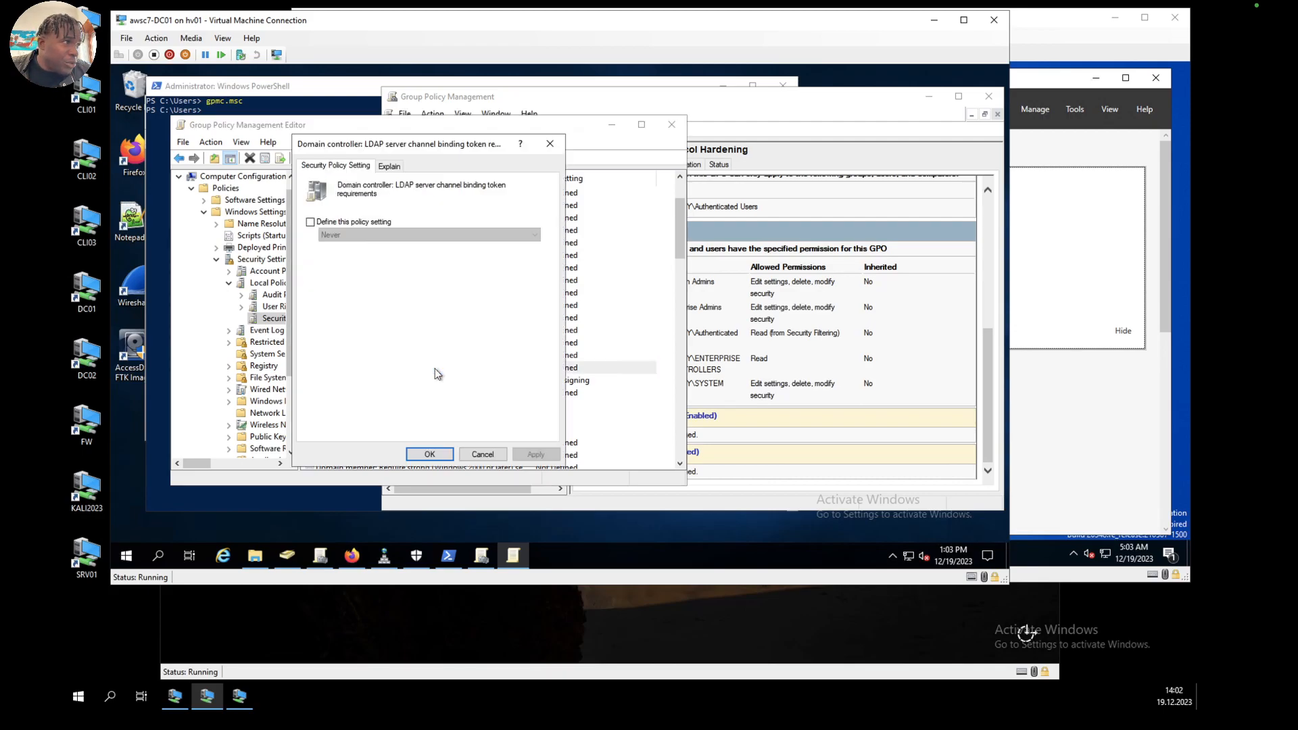
left_click(310, 223)
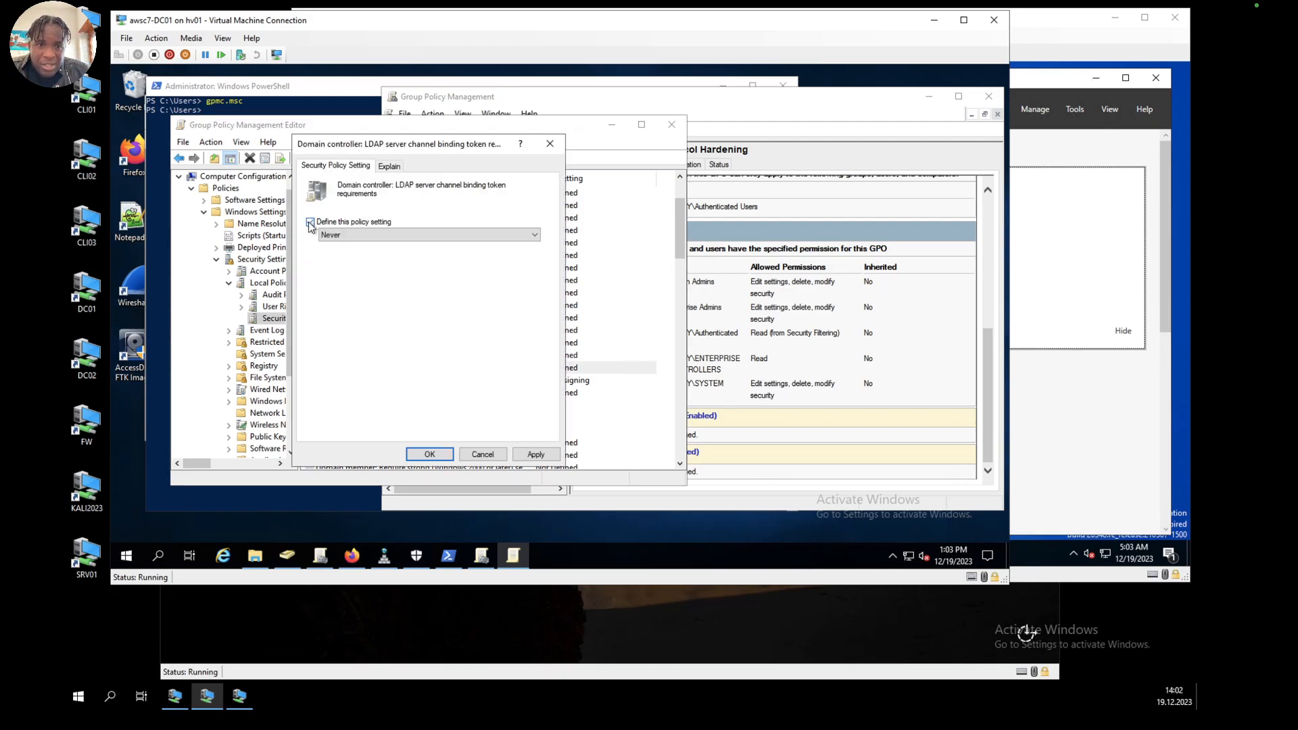
left_click(341, 235)
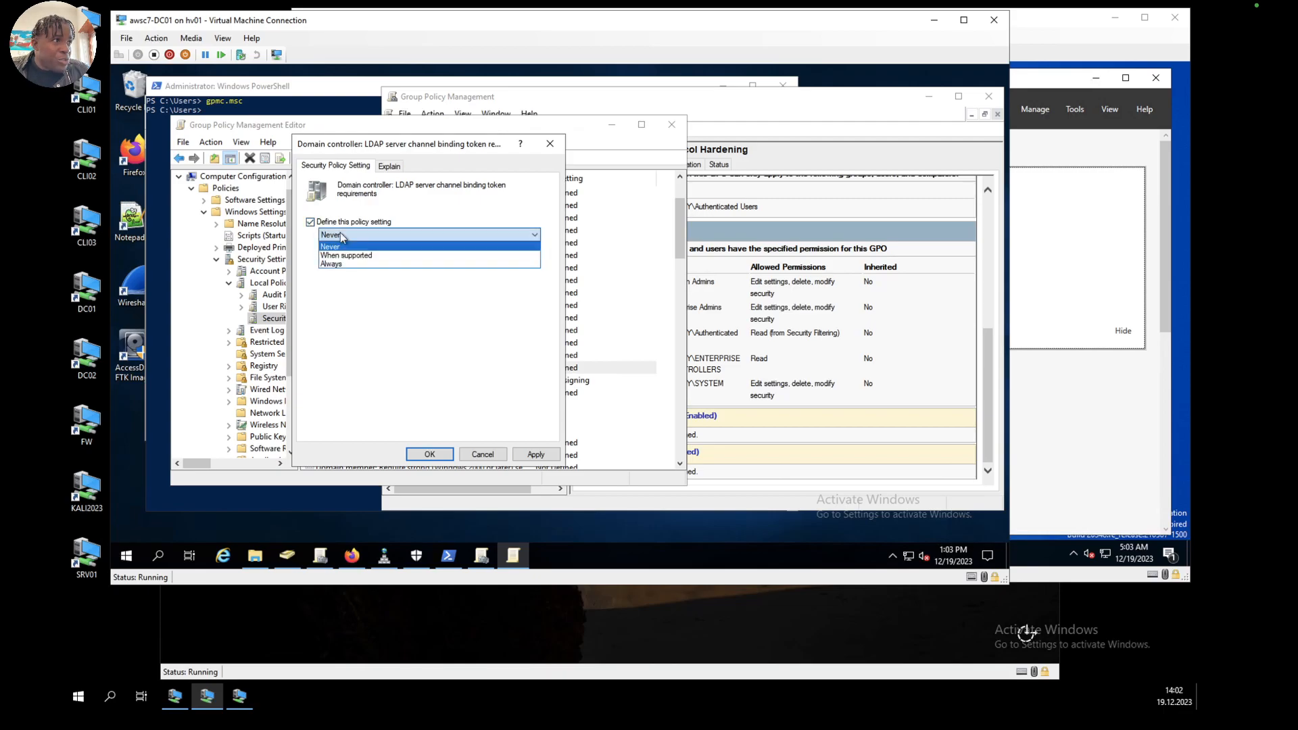
left_click(358, 265)
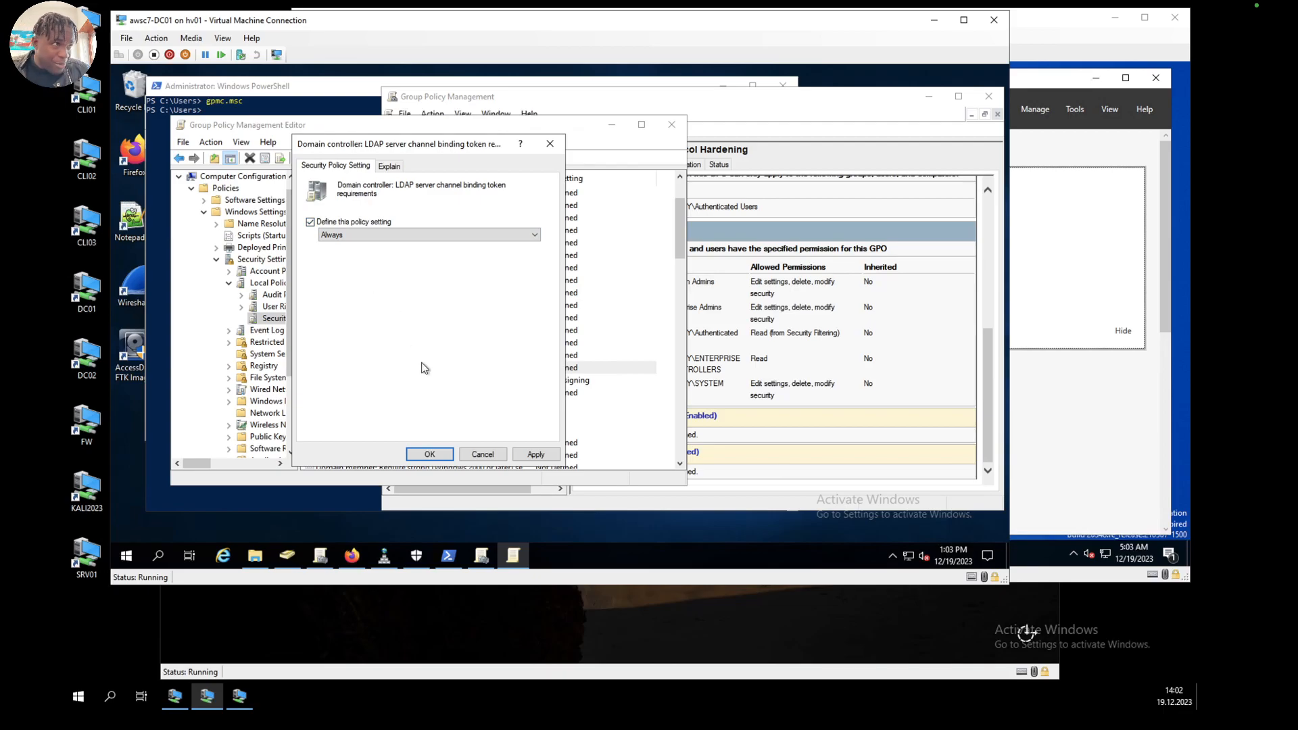
left_click(541, 458)
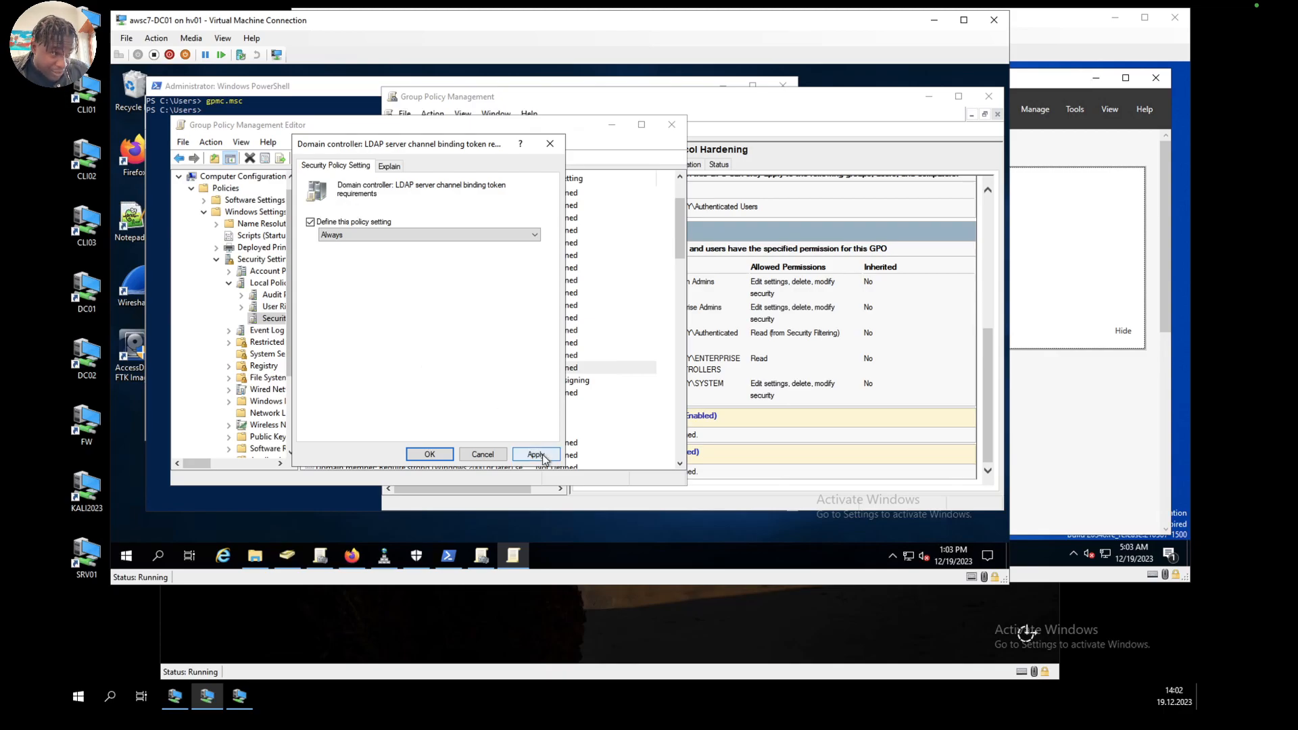
left_click(429, 454)
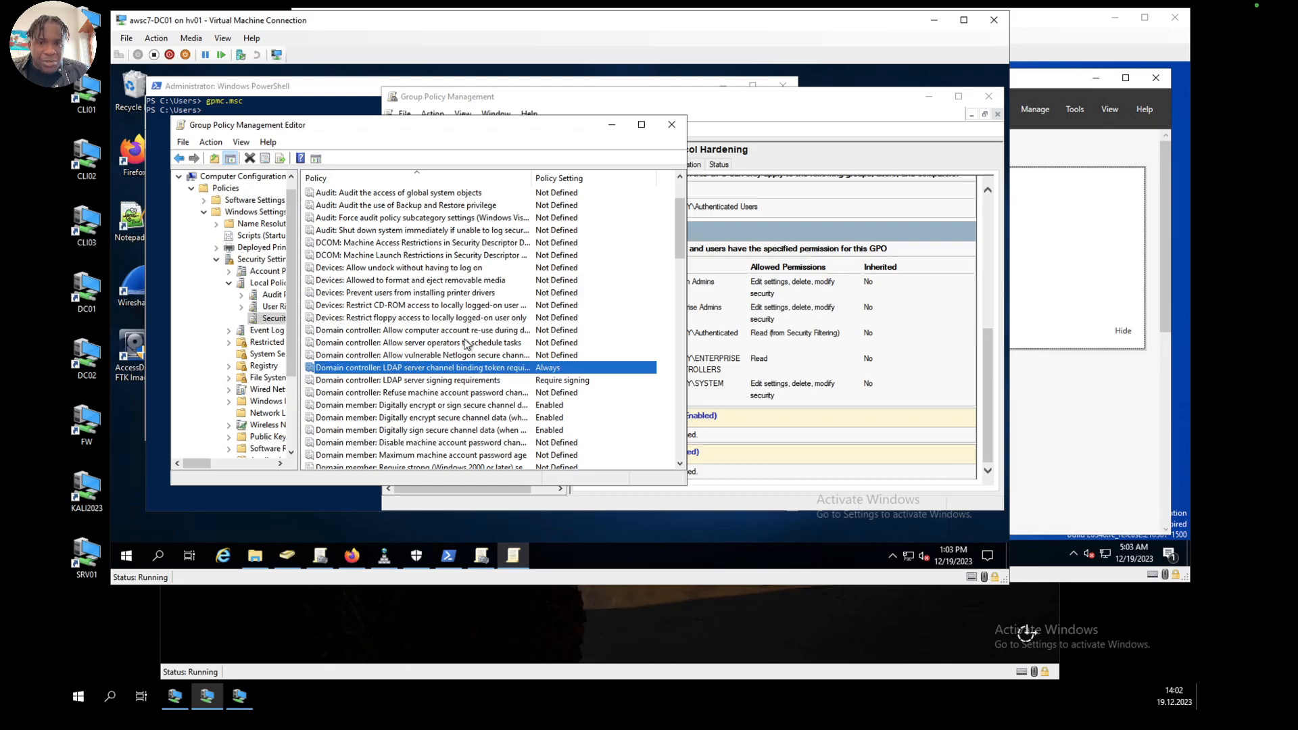
Step: Define the Microsoft network server: Server SPN target name validation level policy as Required from client and accept the change
scroll(465, 344, "down", 15)
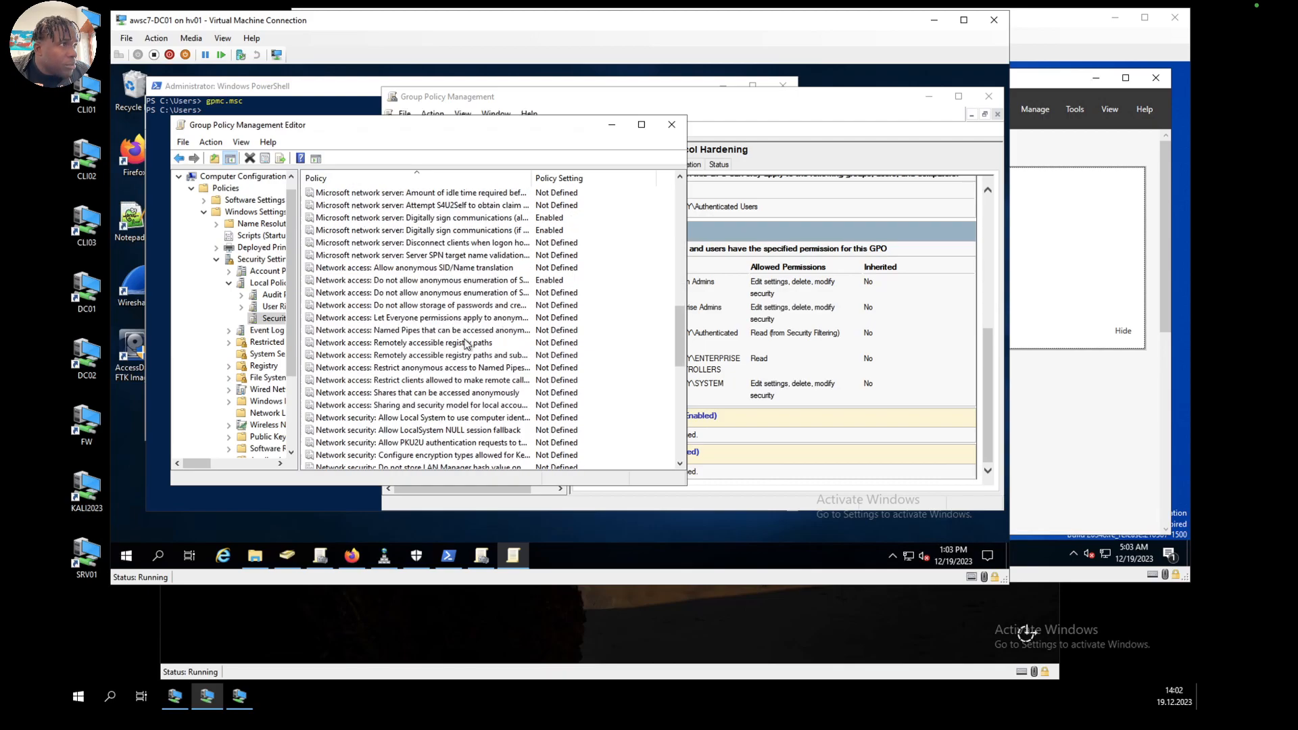
scroll(465, 345, "up", 1)
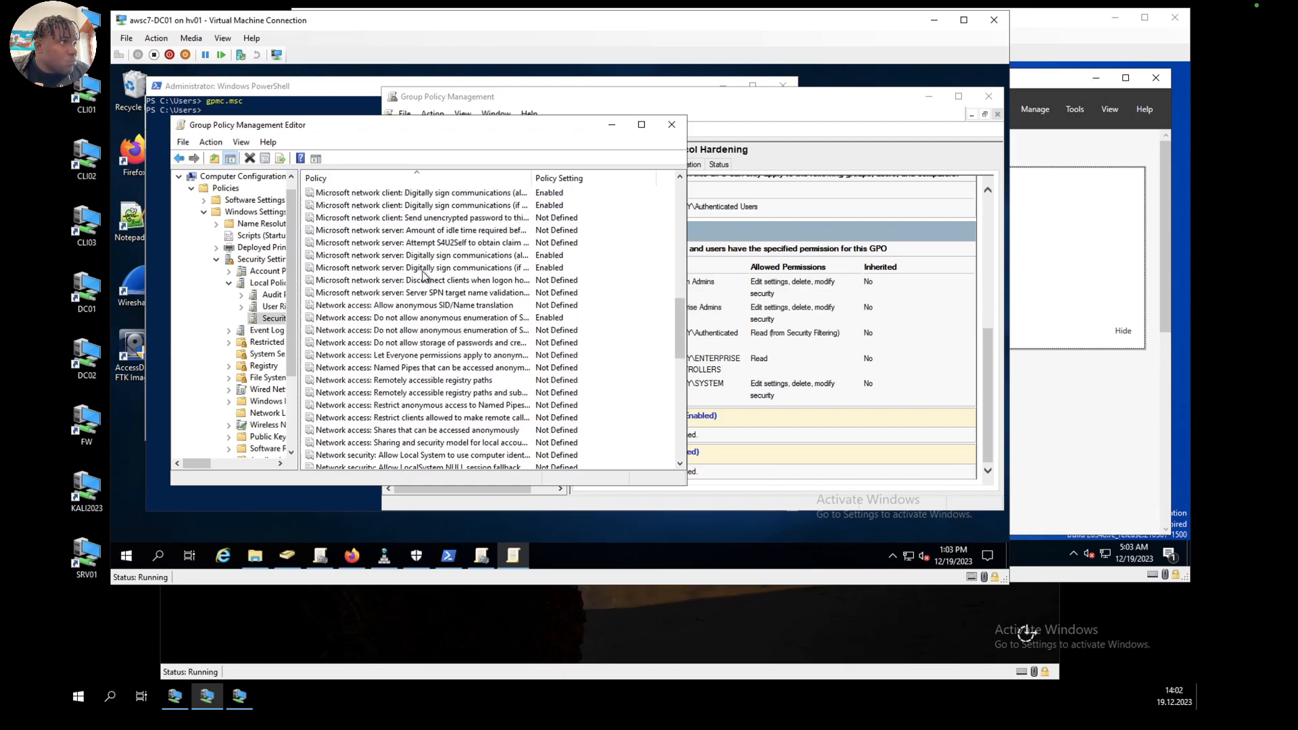
left_click(432, 292)
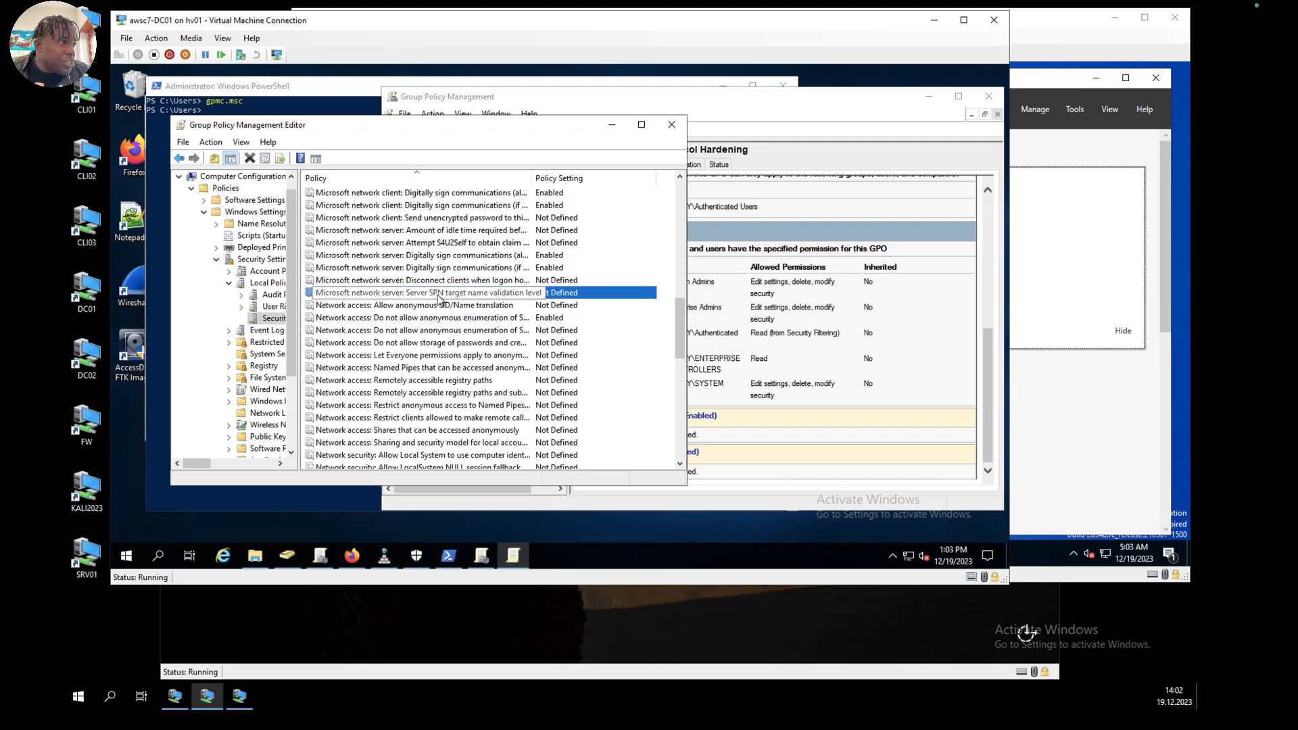
double_click(434, 296)
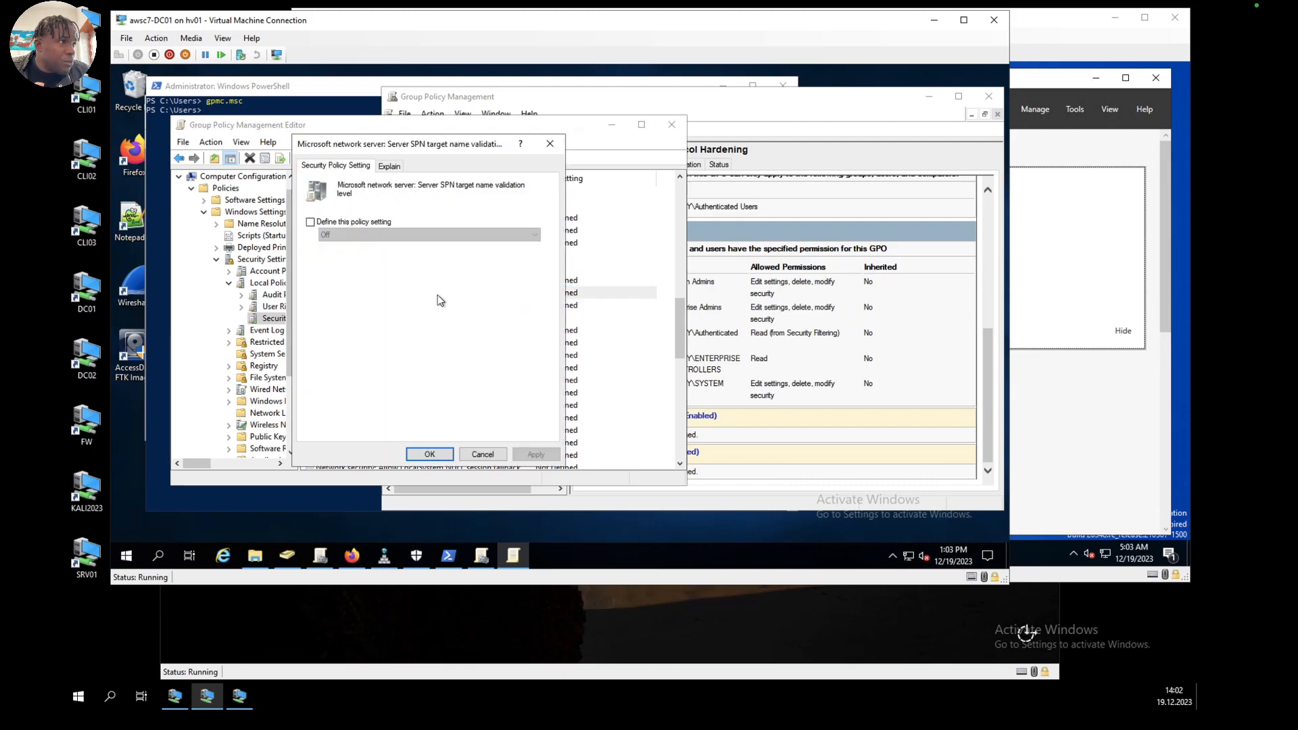
left_click(311, 222)
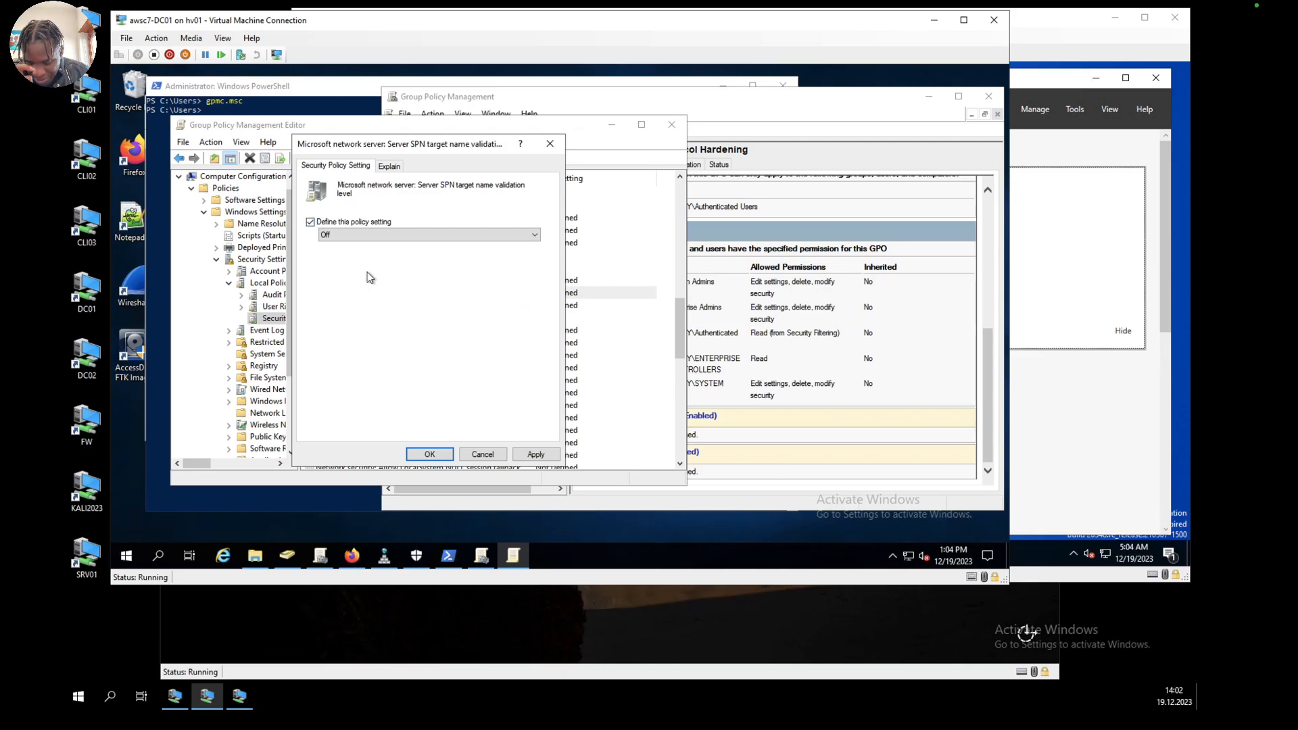
left_click(388, 235)
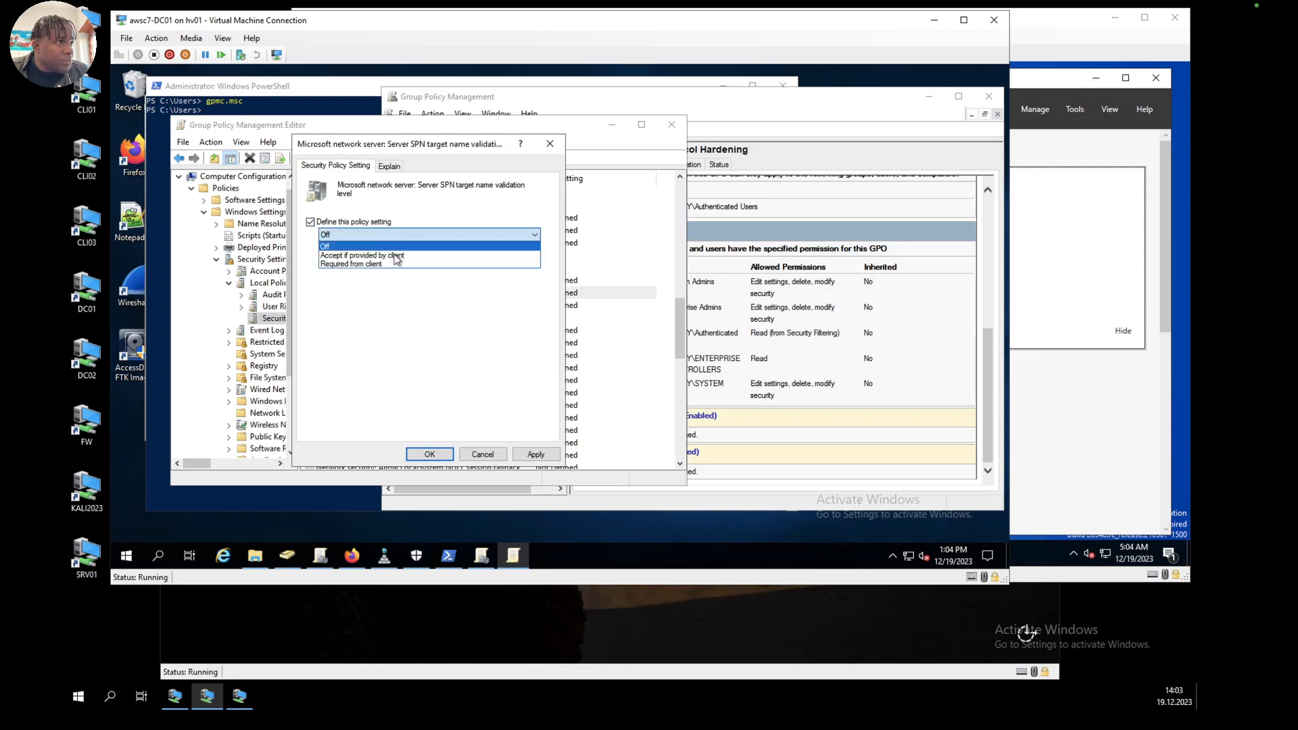
left_click(376, 265)
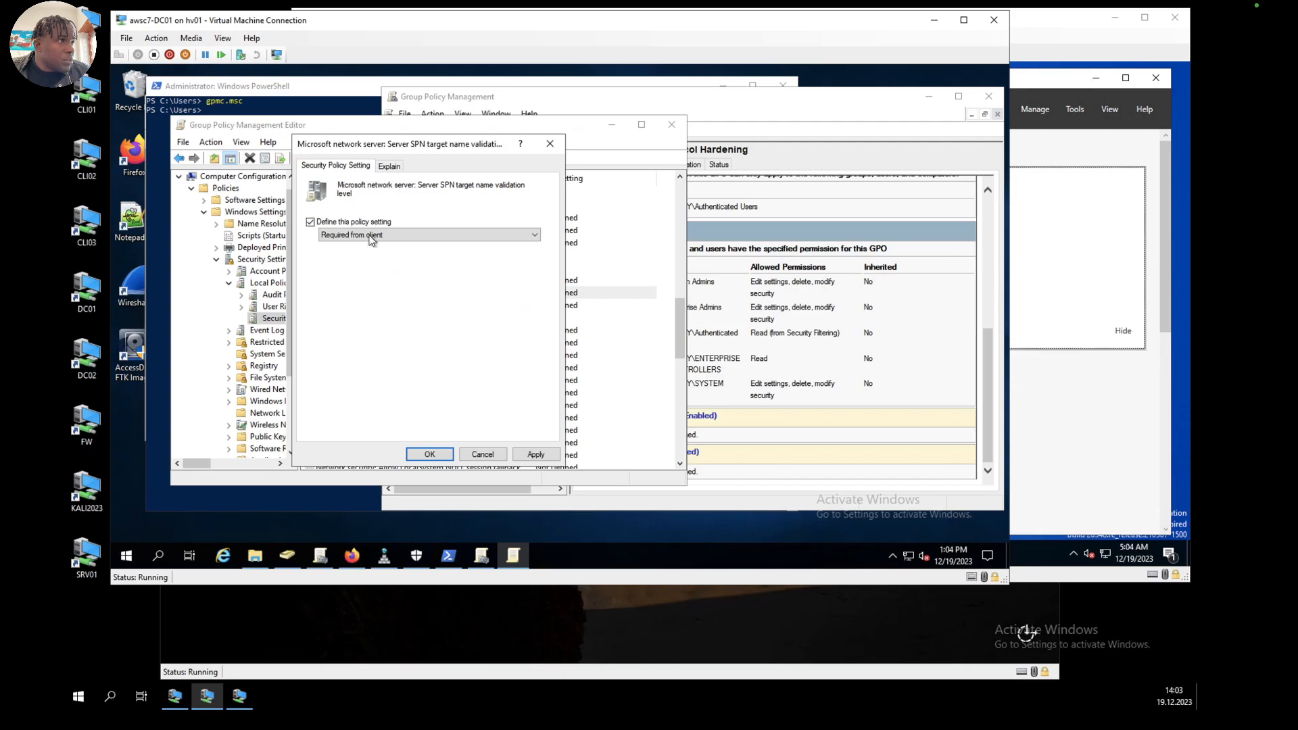
left_click(371, 238)
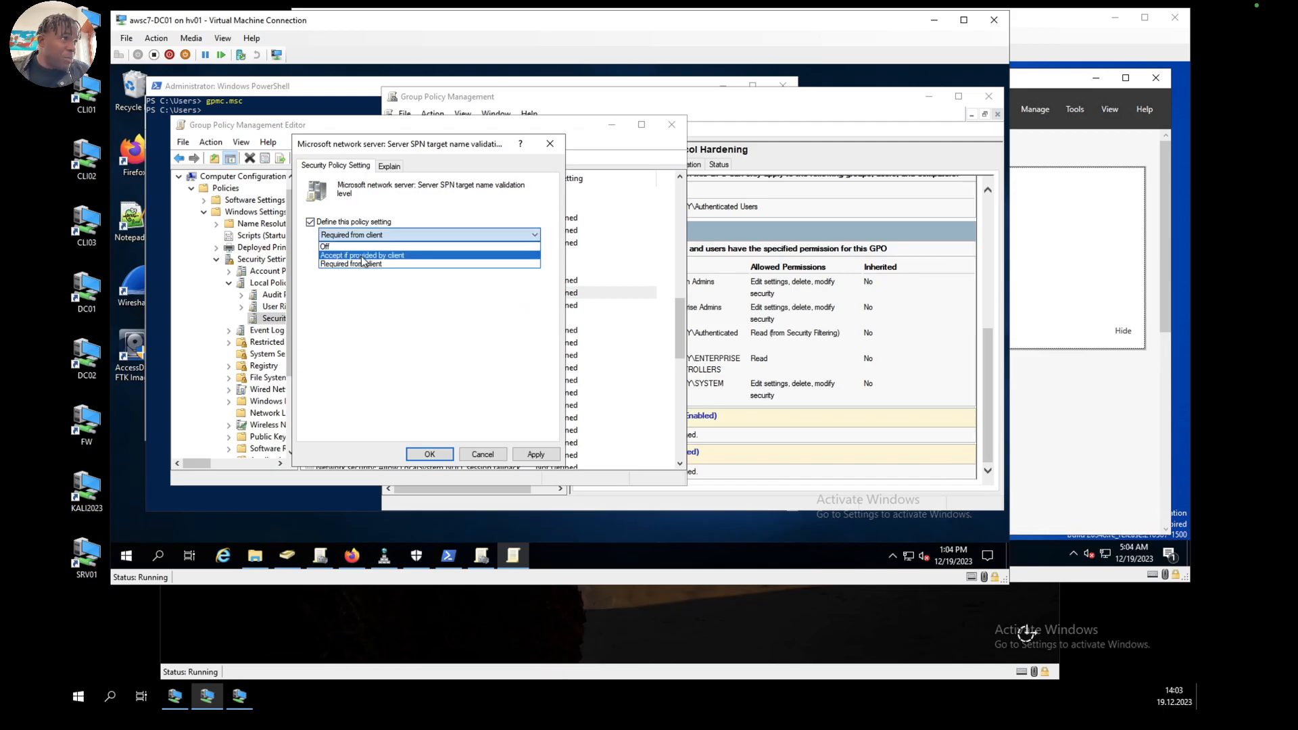
left_click(365, 265)
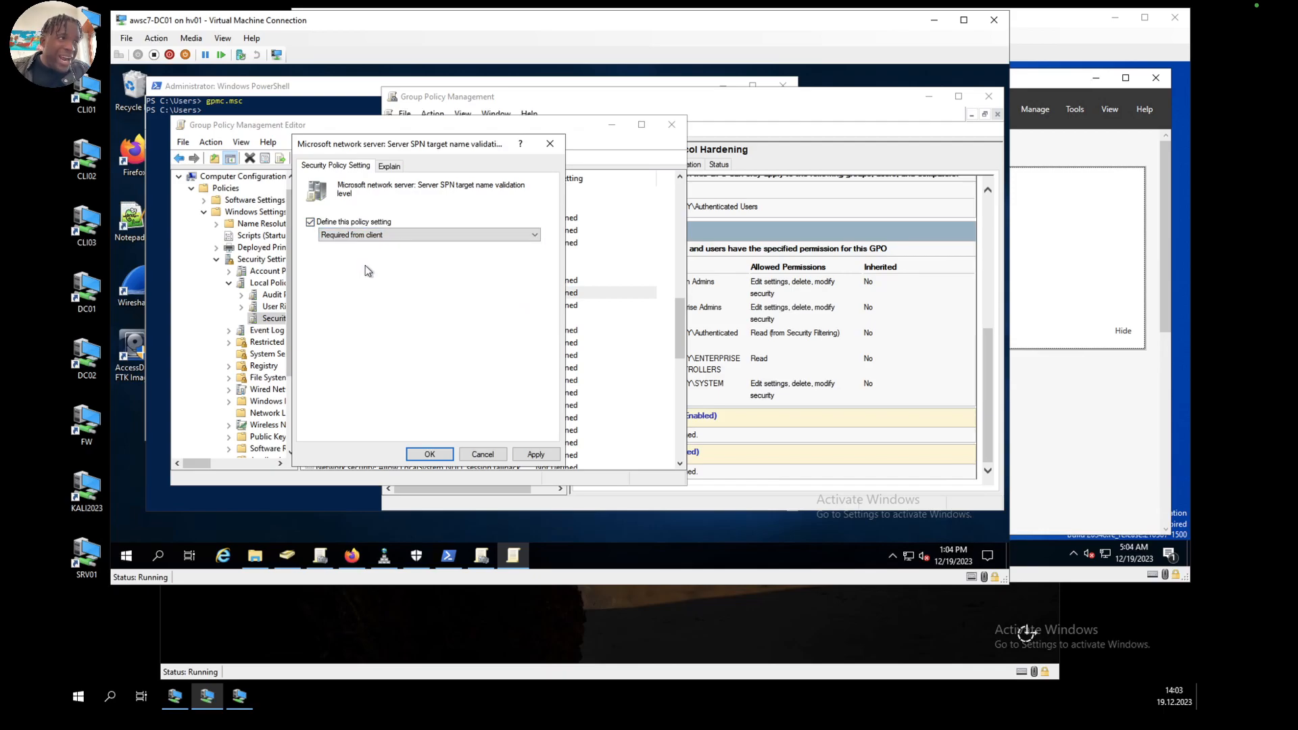
left_click(539, 454)
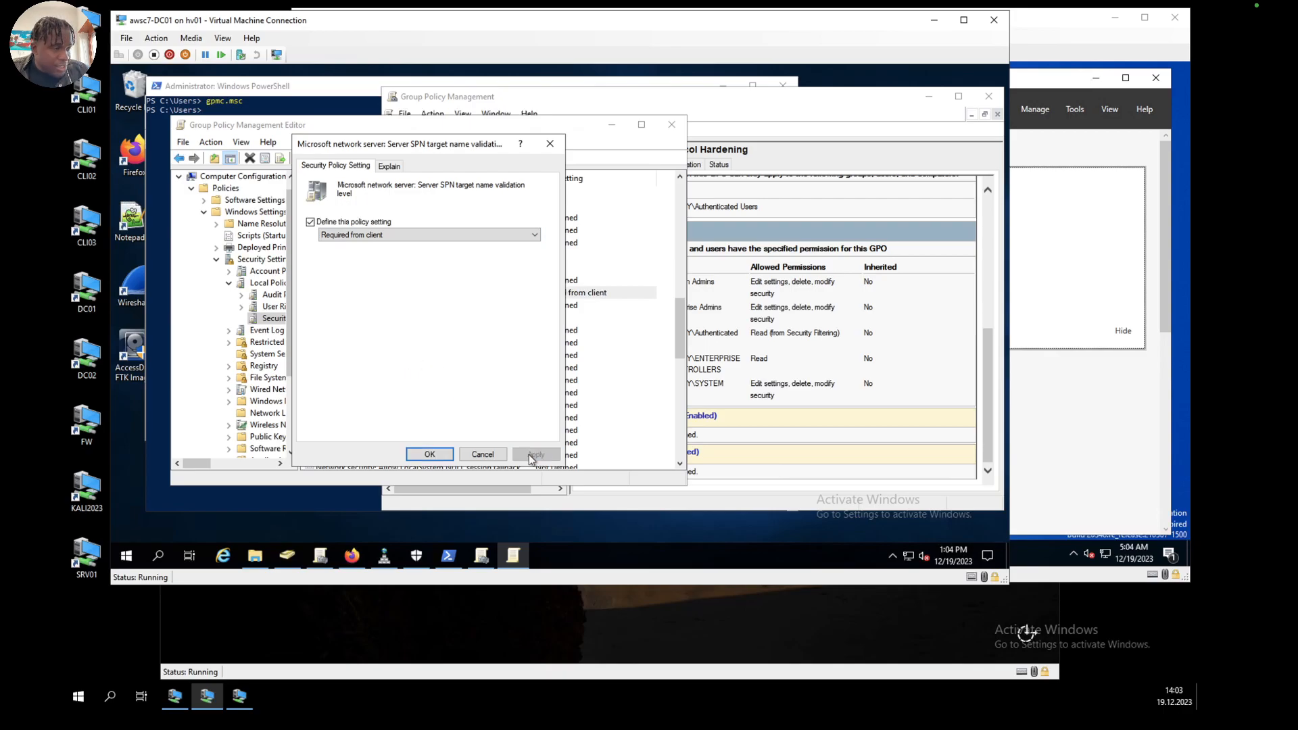
left_click(430, 454)
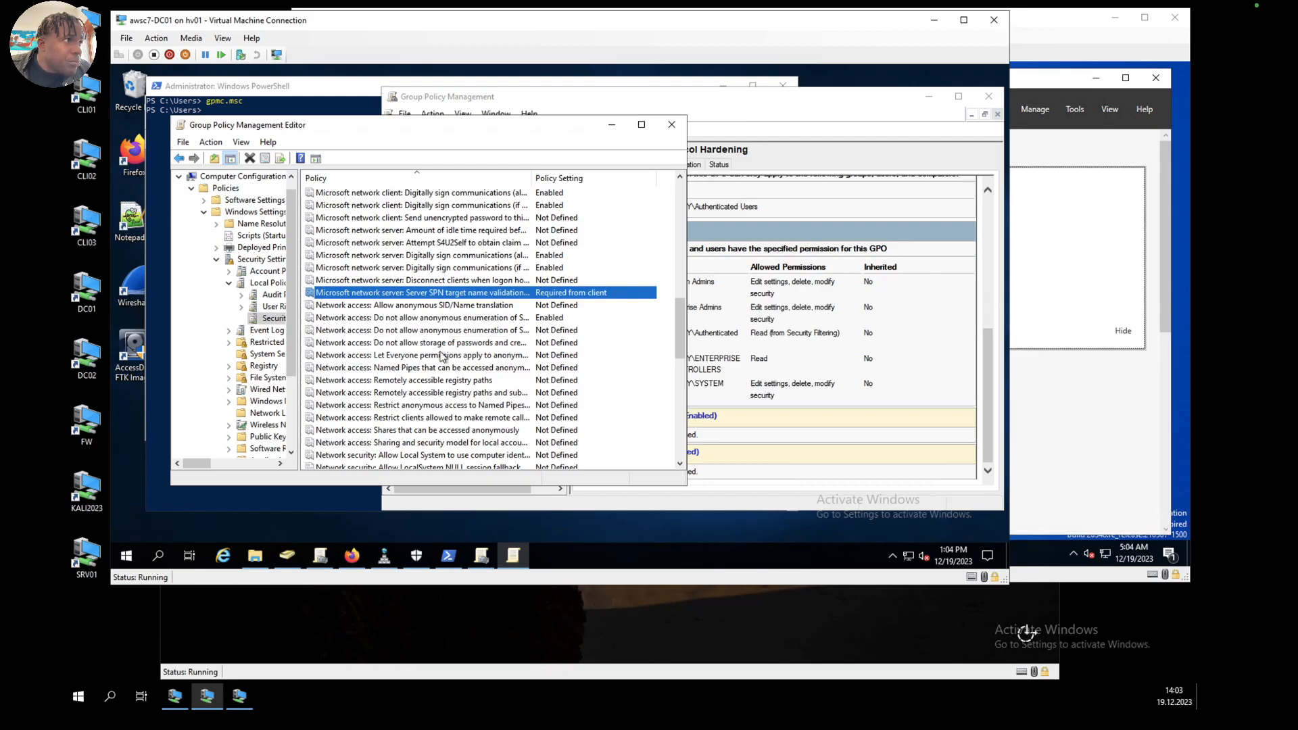
Step: Define the Network security: Allow Local System to use computer identity for NTLM policy as Disabled and accept the change
scroll(443, 350, "down", 3)
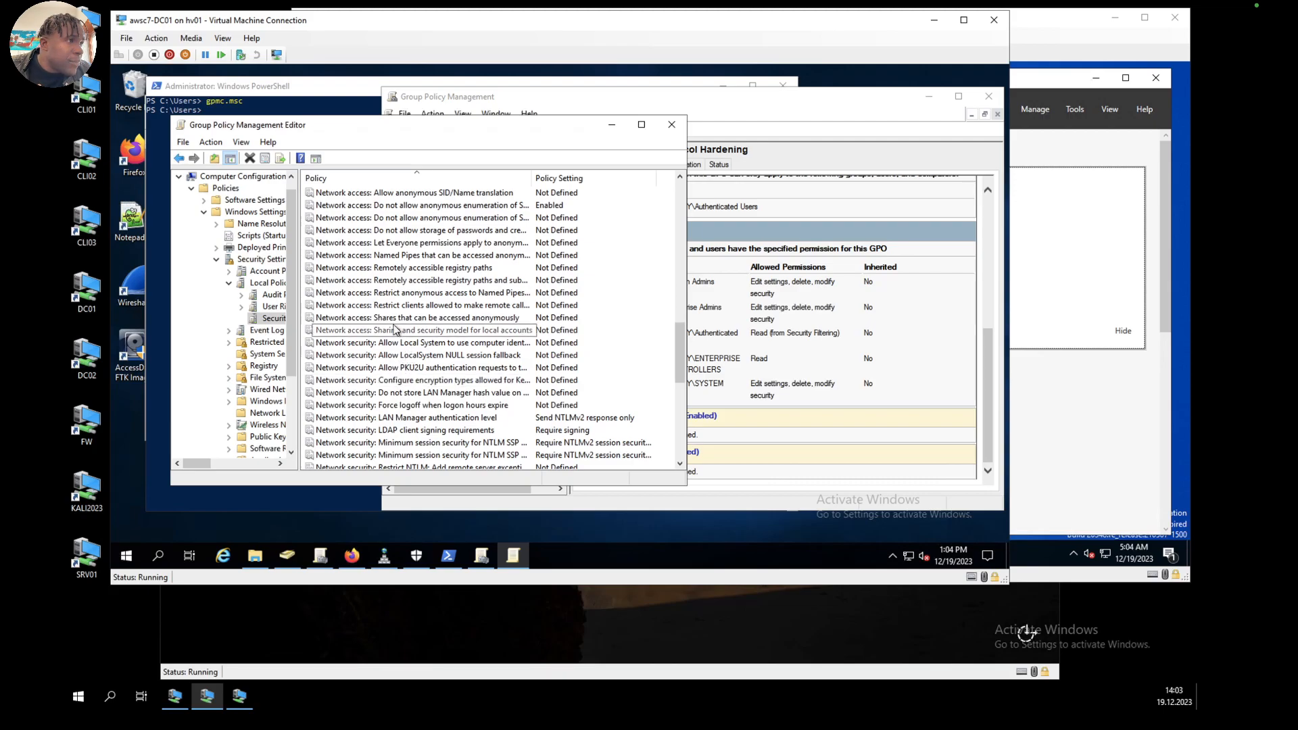
left_click(433, 356)
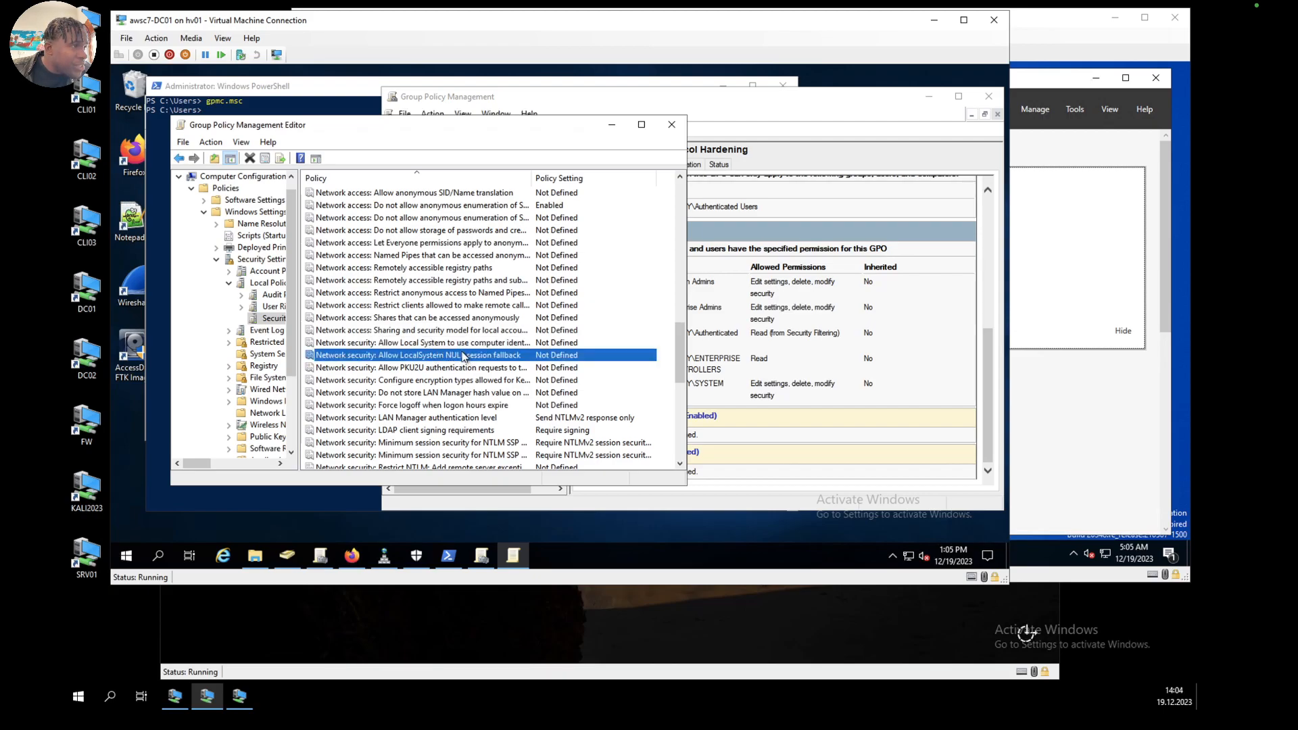
left_click(430, 343)
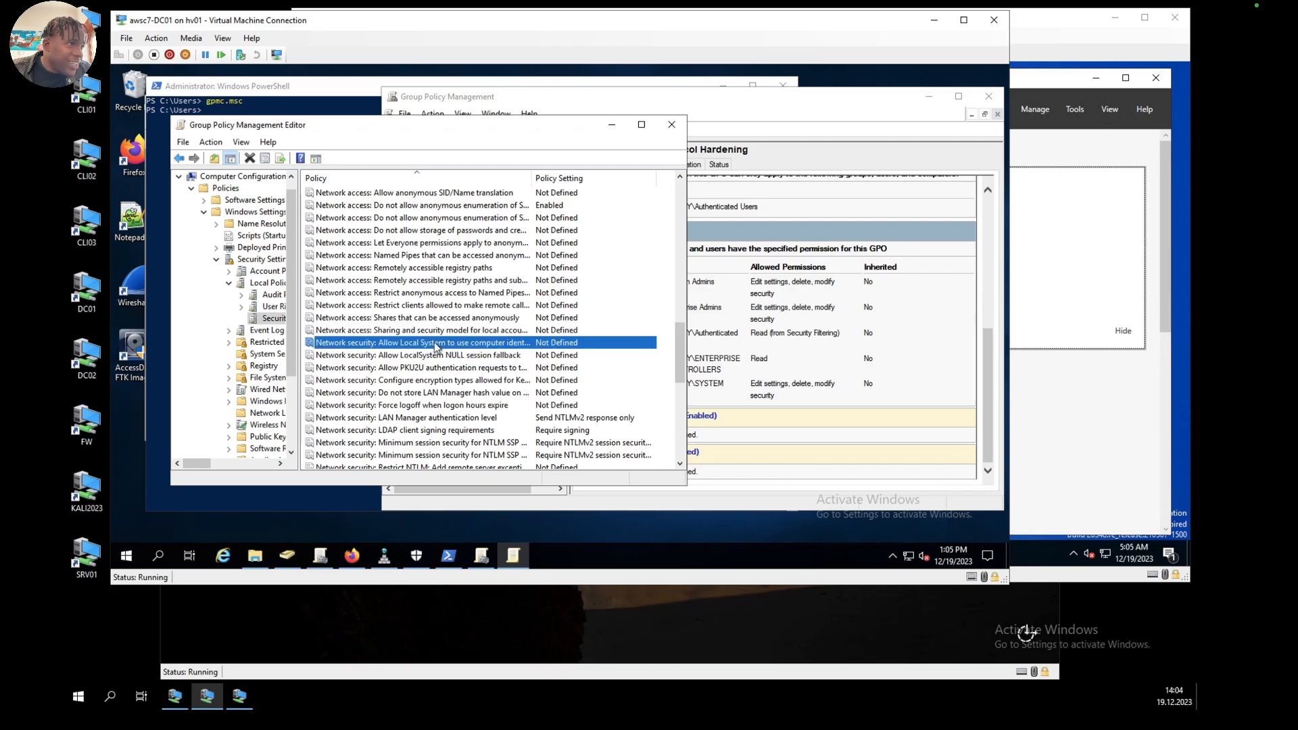
double_click(436, 345)
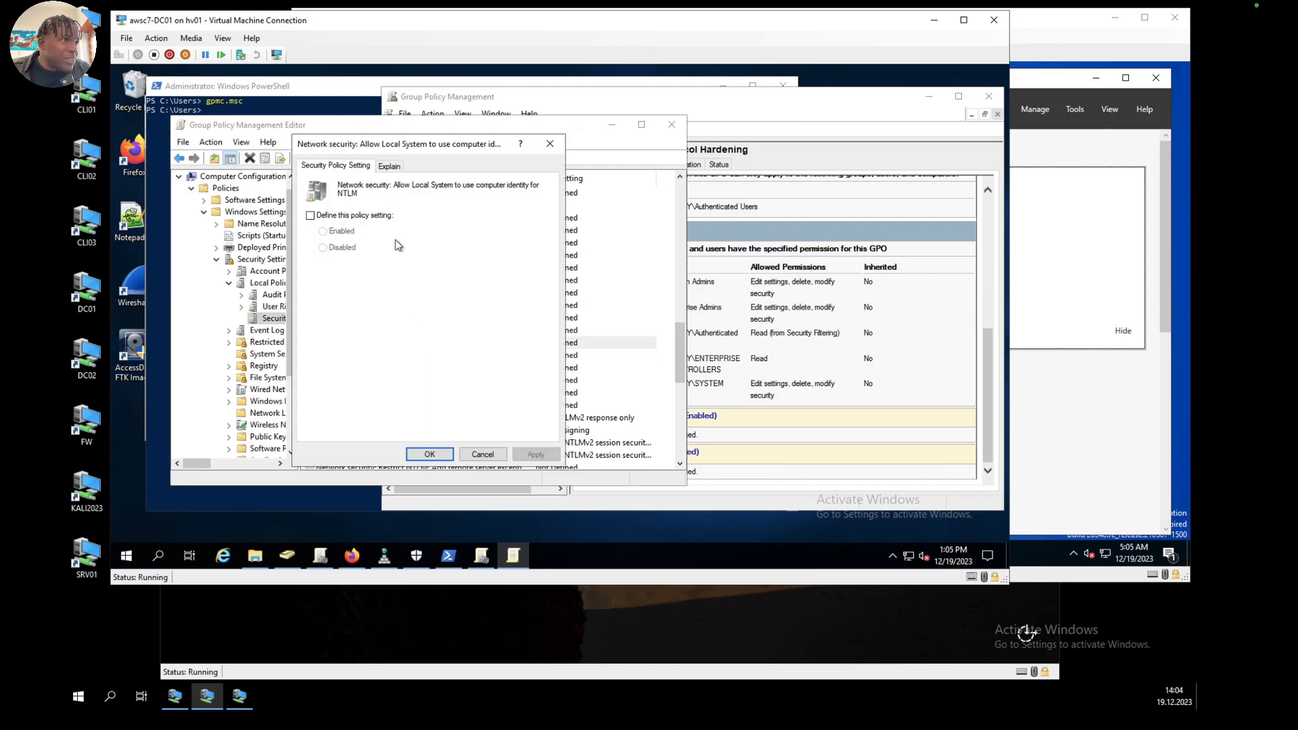
left_click(310, 215)
left_click(323, 248)
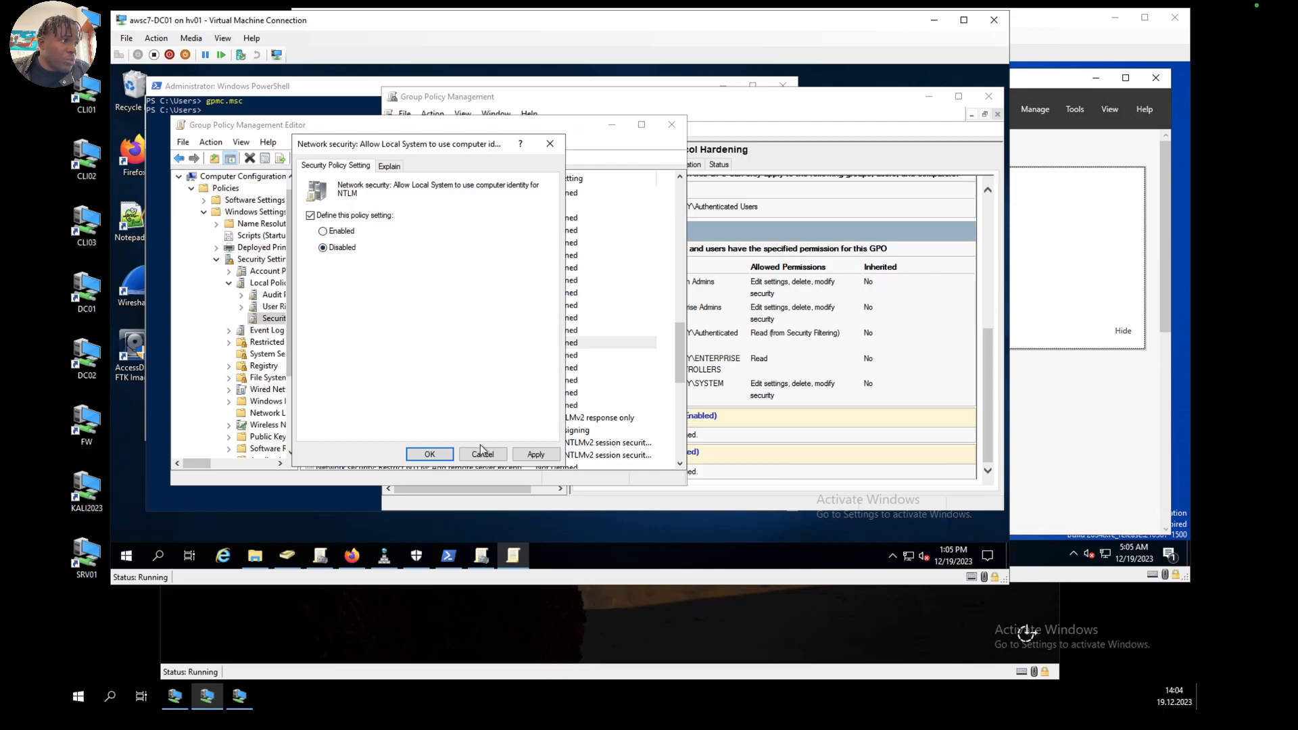
left_click(535, 454)
left_click(430, 454)
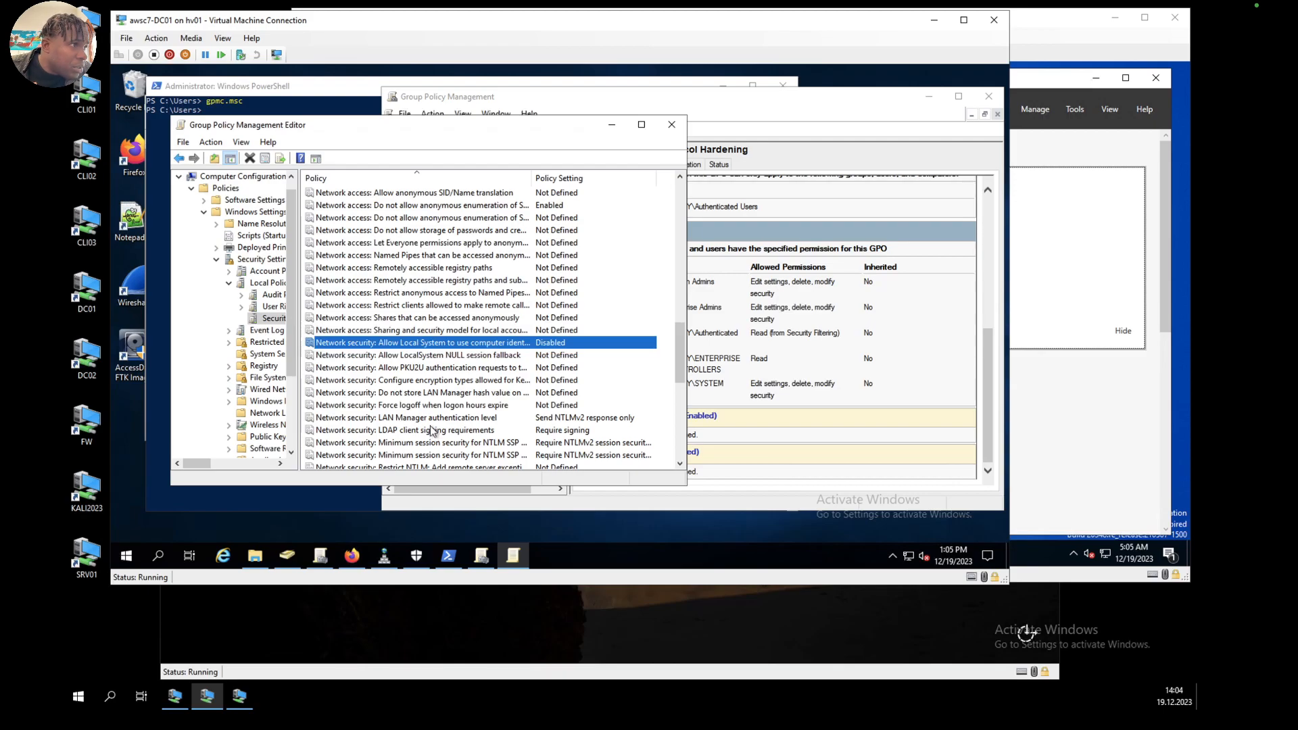
Step: Define the Configure encryption types allowed for Kerberos policy with AES128_HMAC_SHA1, AES256_HMAC_SHA1 and Future encryption types, and accept the change
scroll(433, 431, "down", 2)
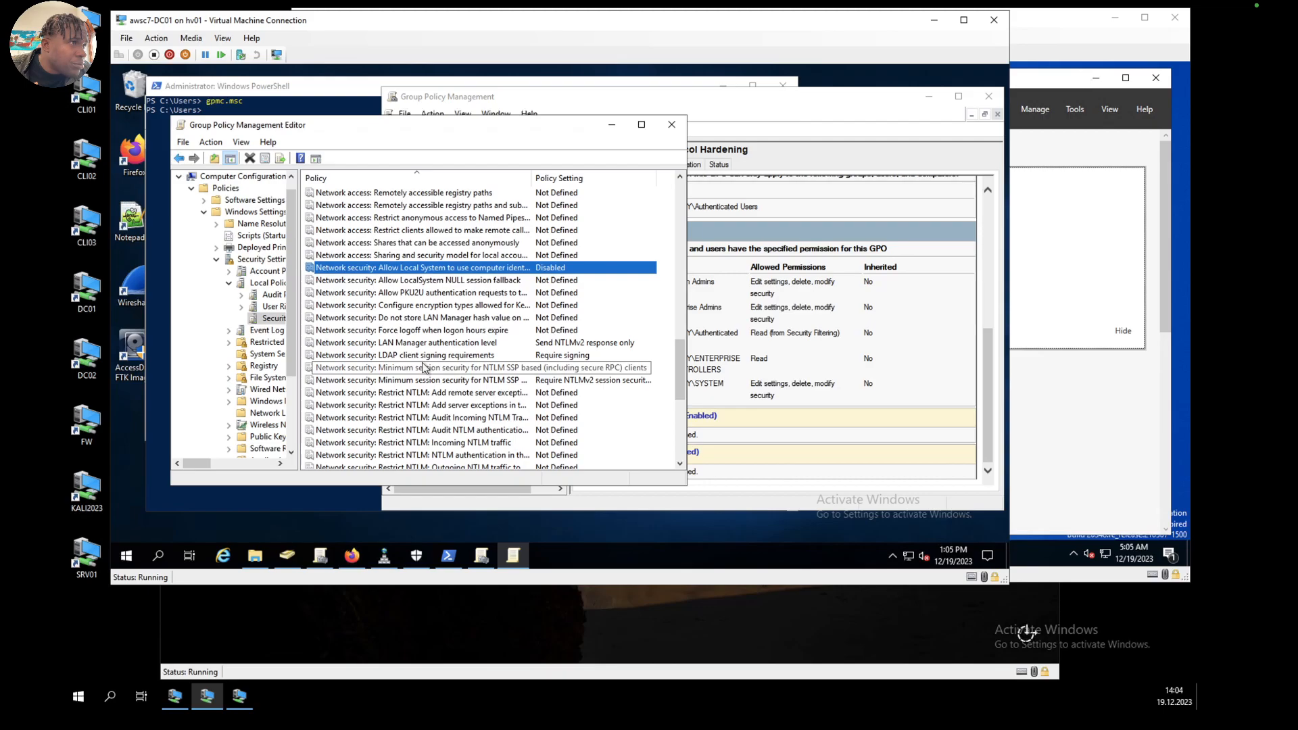
left_click(422, 305)
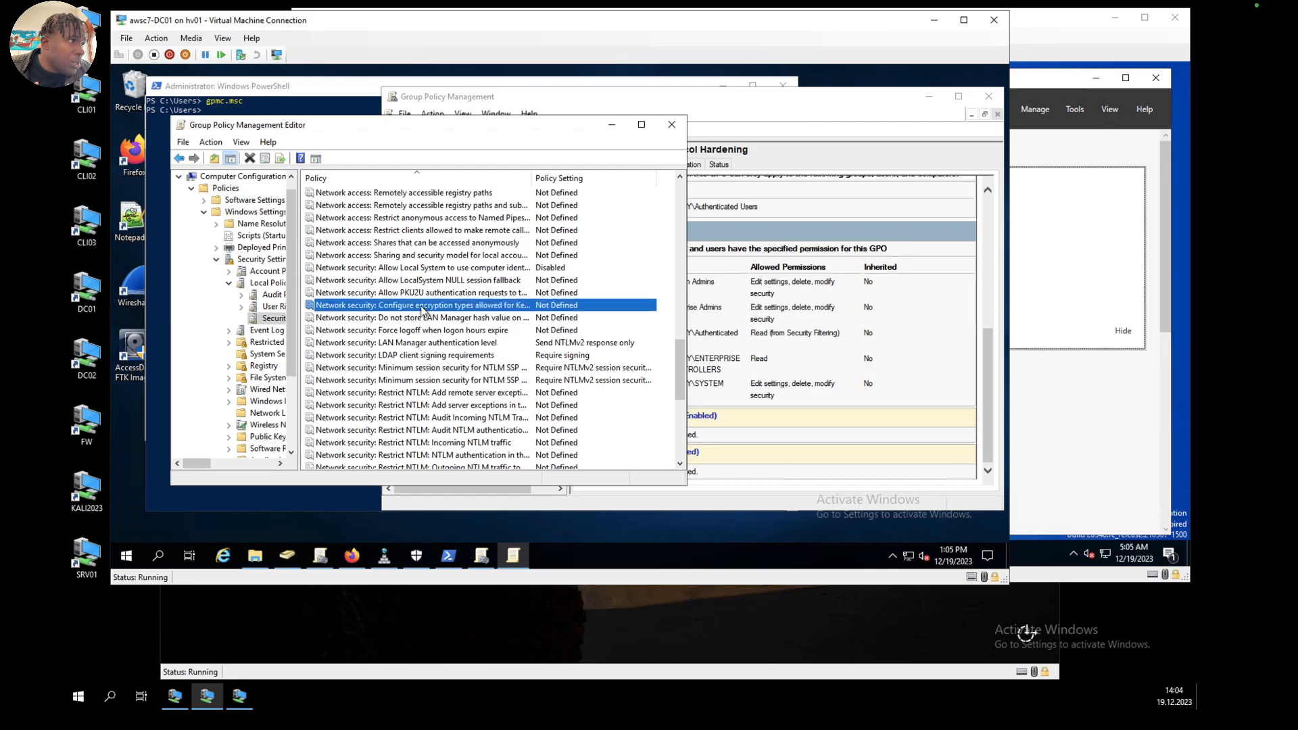
double_click(422, 308)
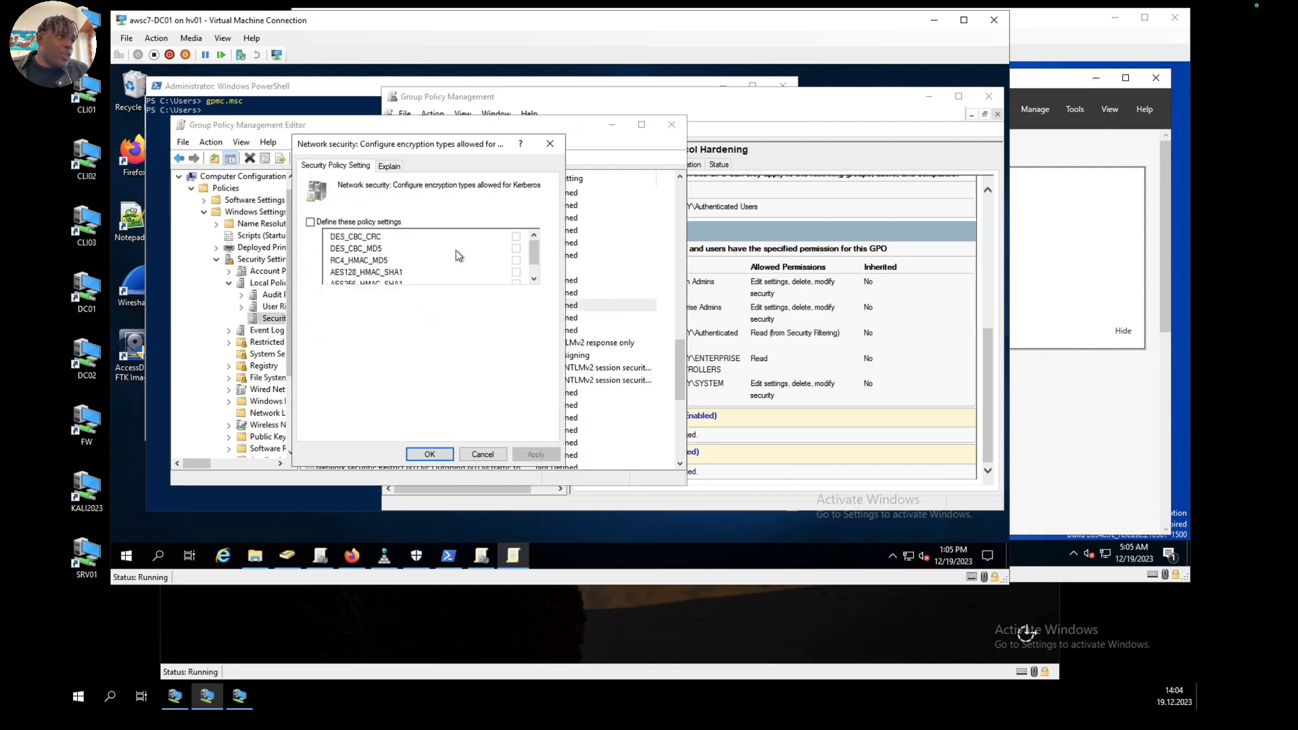
mouse_move(530, 249)
left_mouse_down()
mouse_move(538, 283)
mouse_move(531, 224)
left_mouse_up()
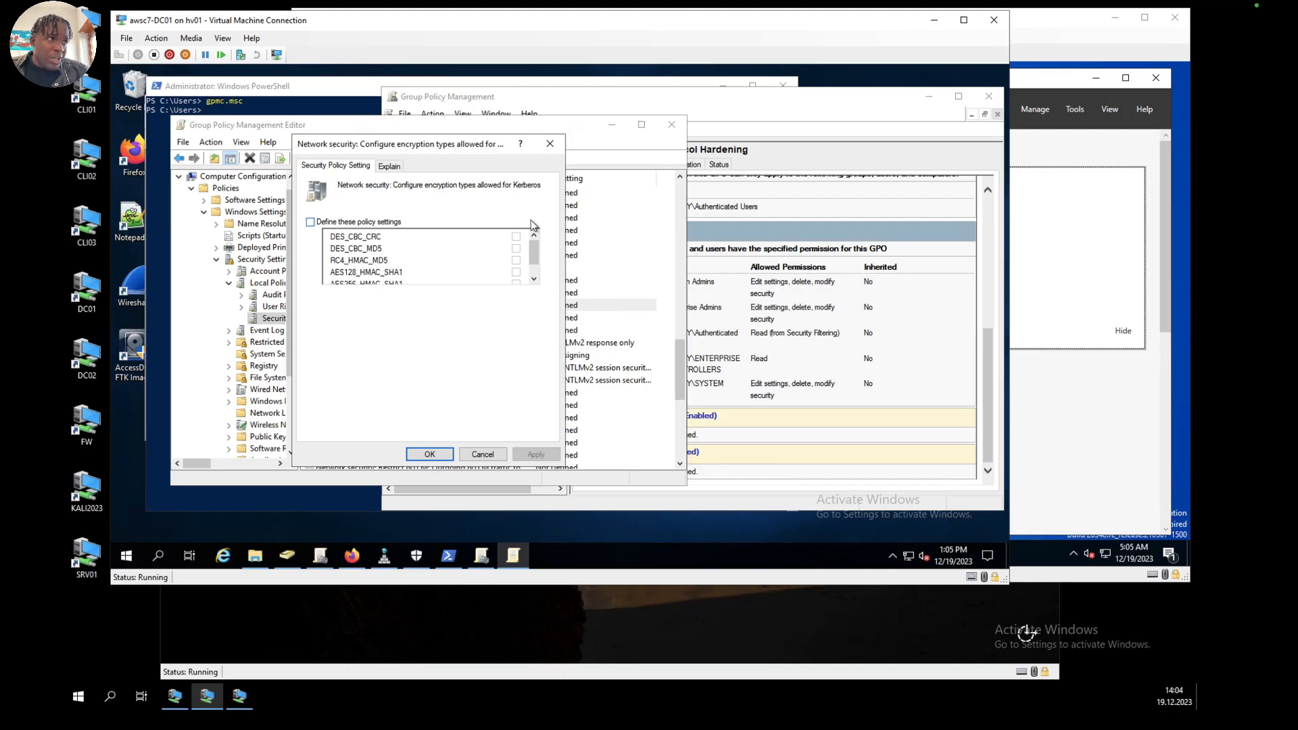
left_click(311, 222)
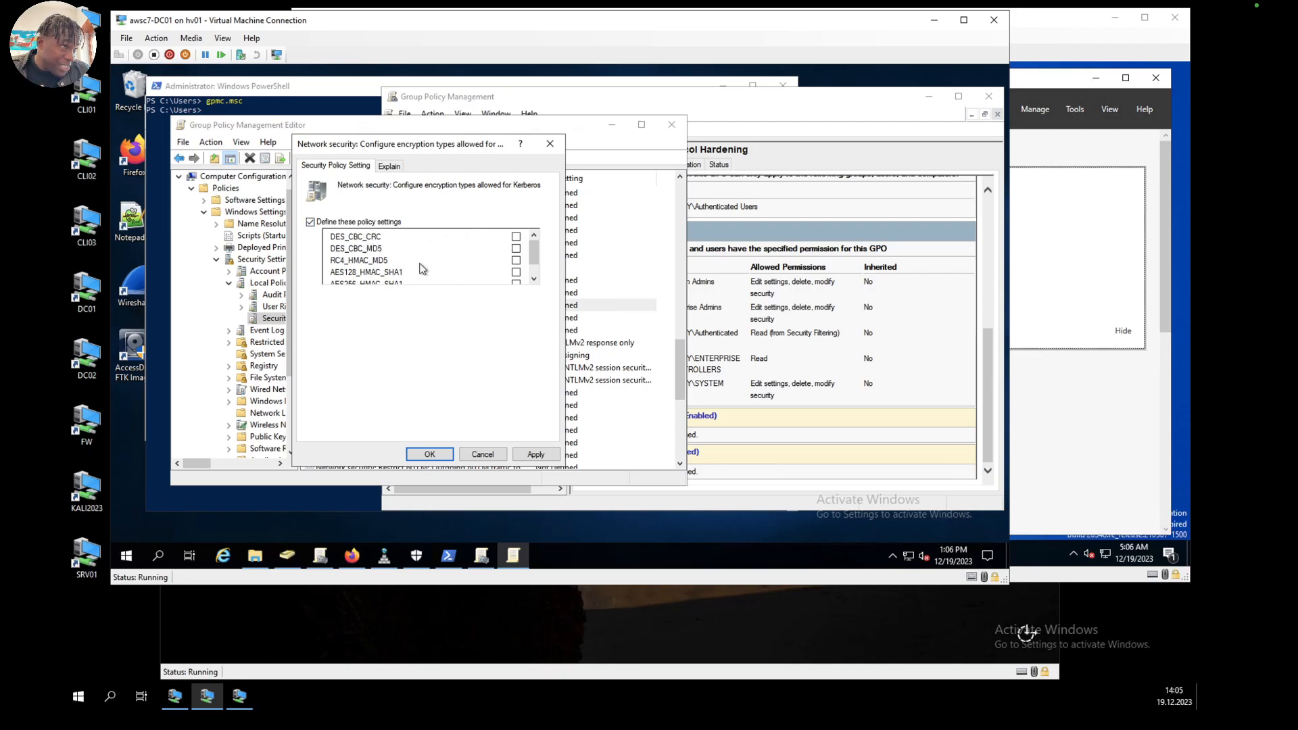
left_click(533, 280)
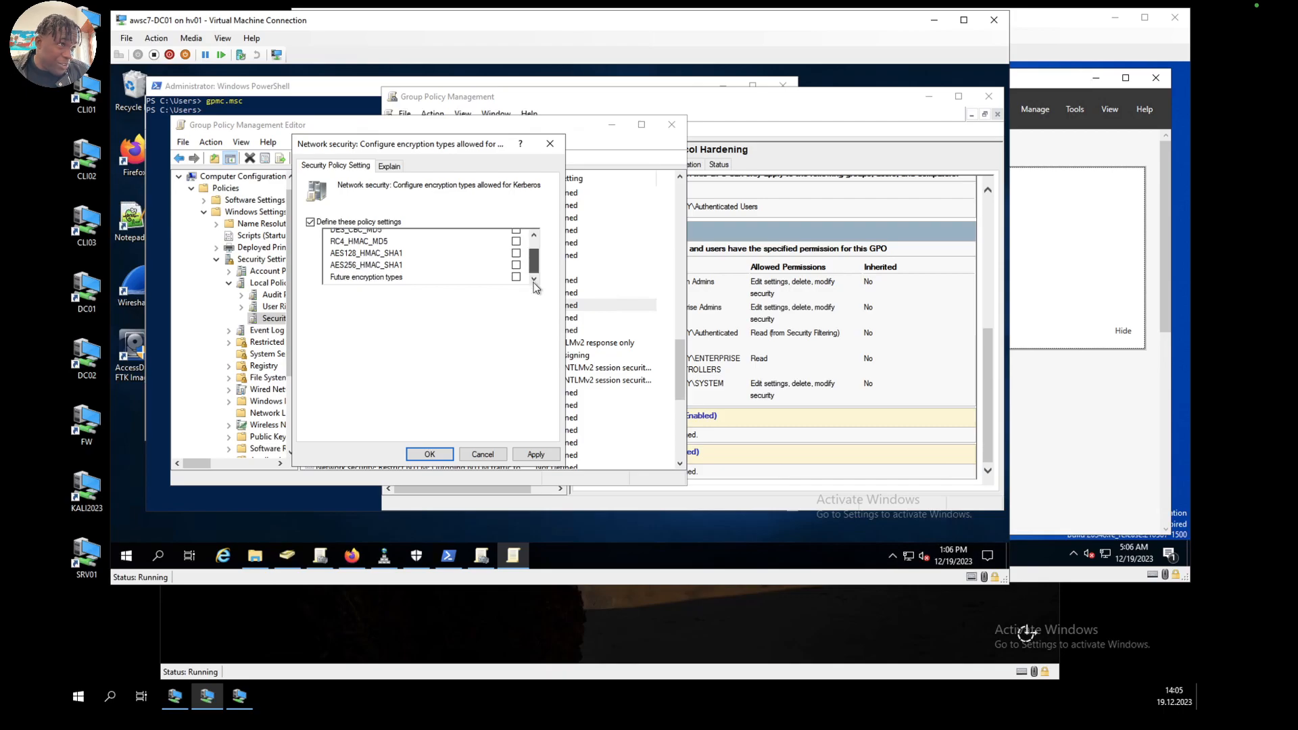
left_click(516, 265)
left_click(515, 253)
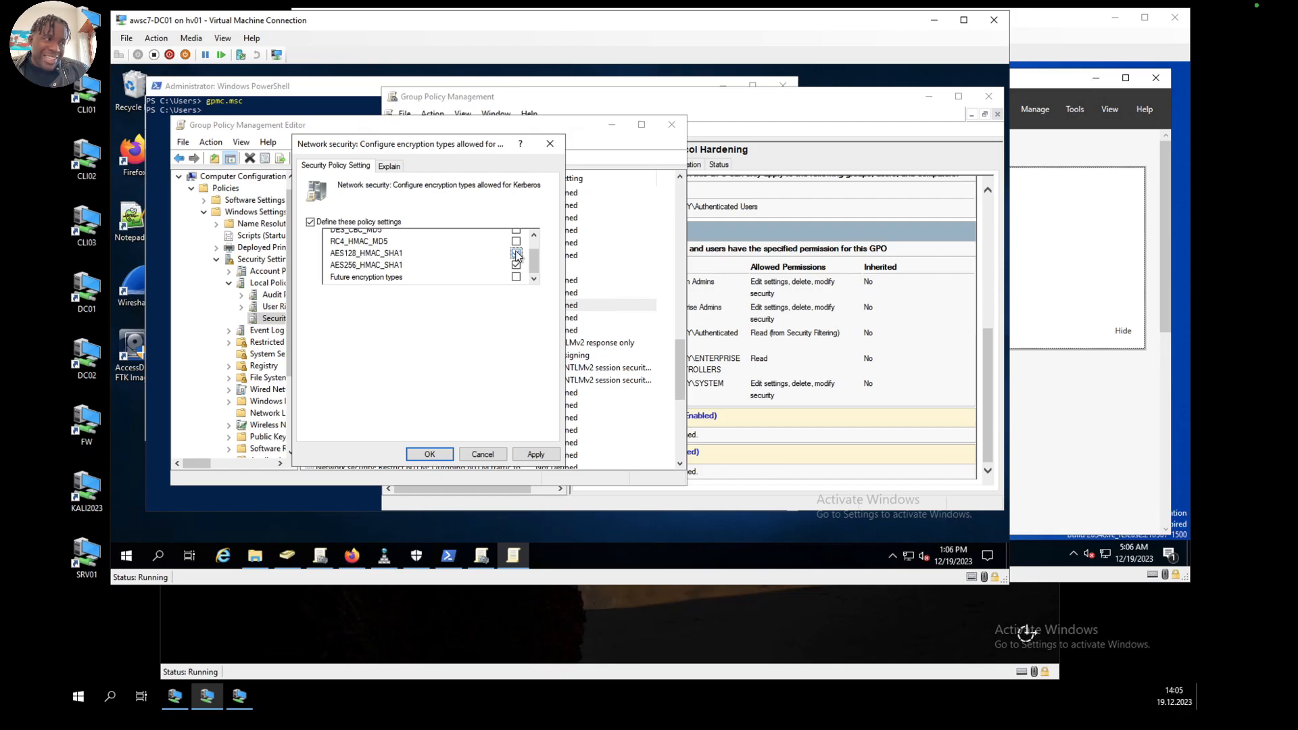
left_click(517, 253)
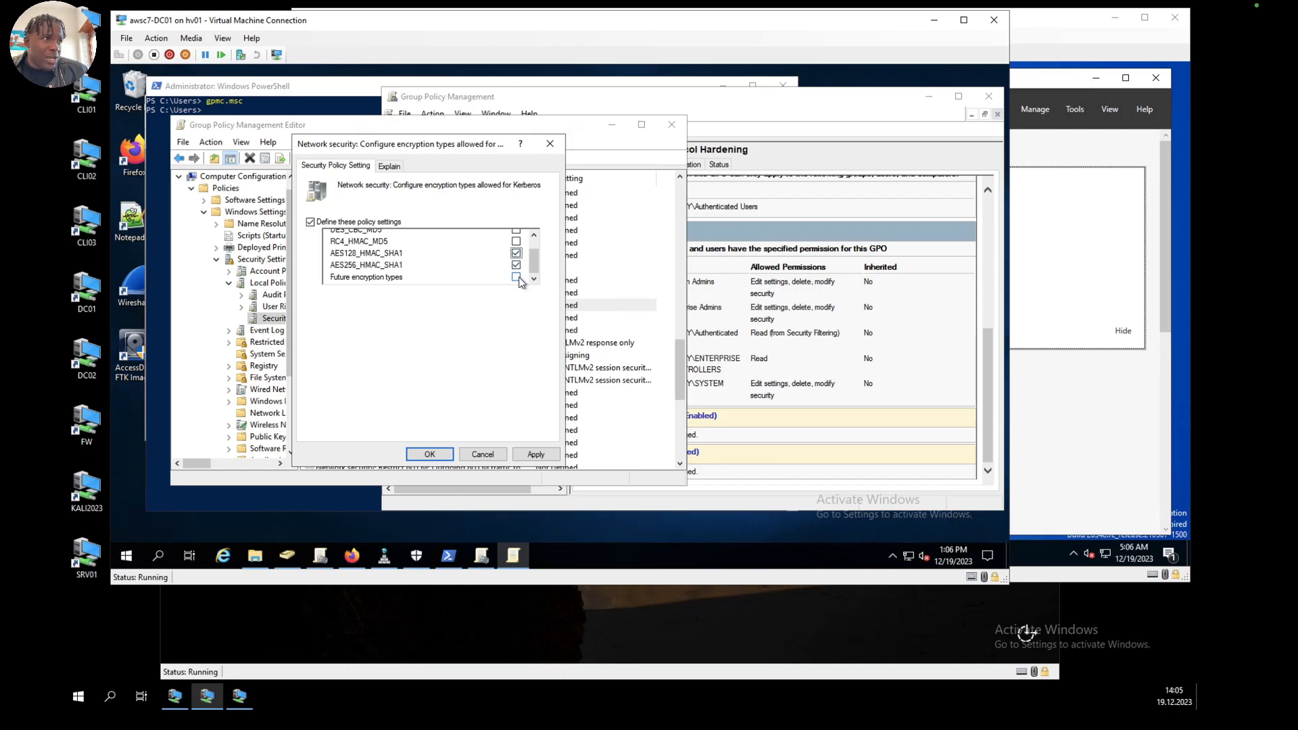
left_click(517, 277)
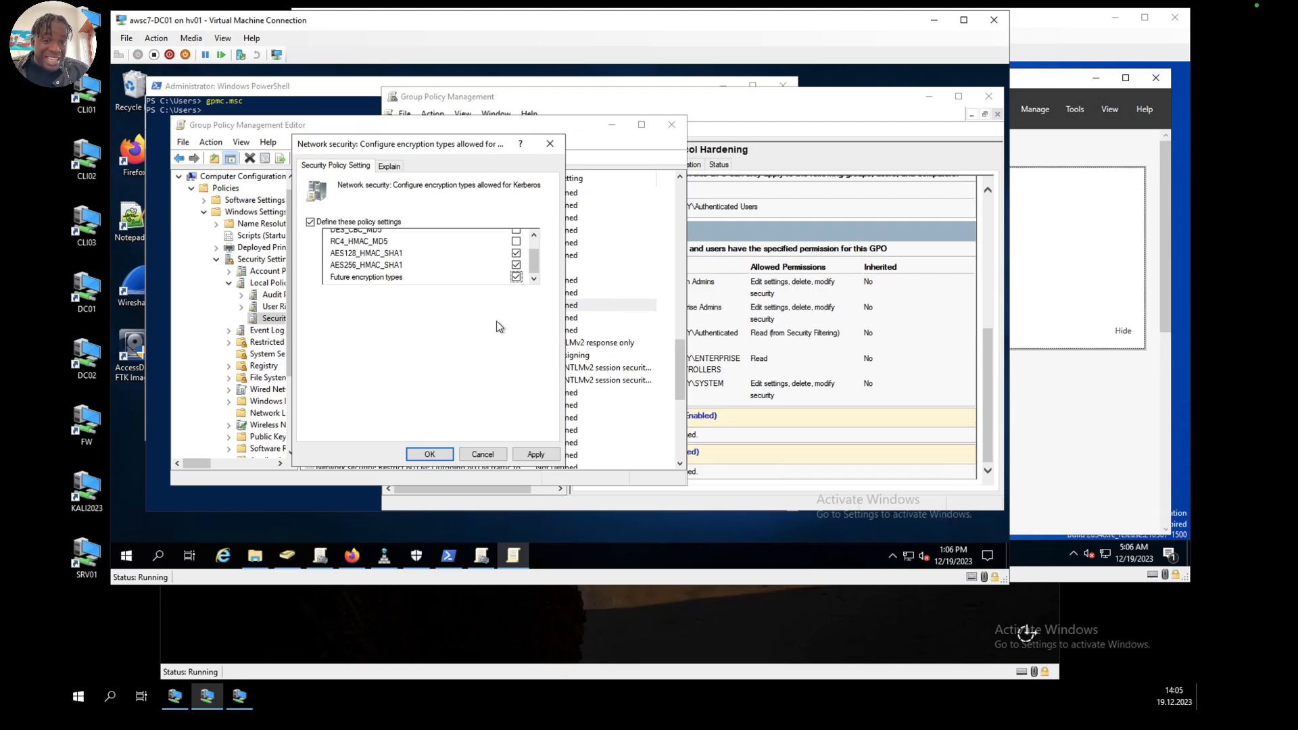
left_click(539, 455)
left_click(430, 454)
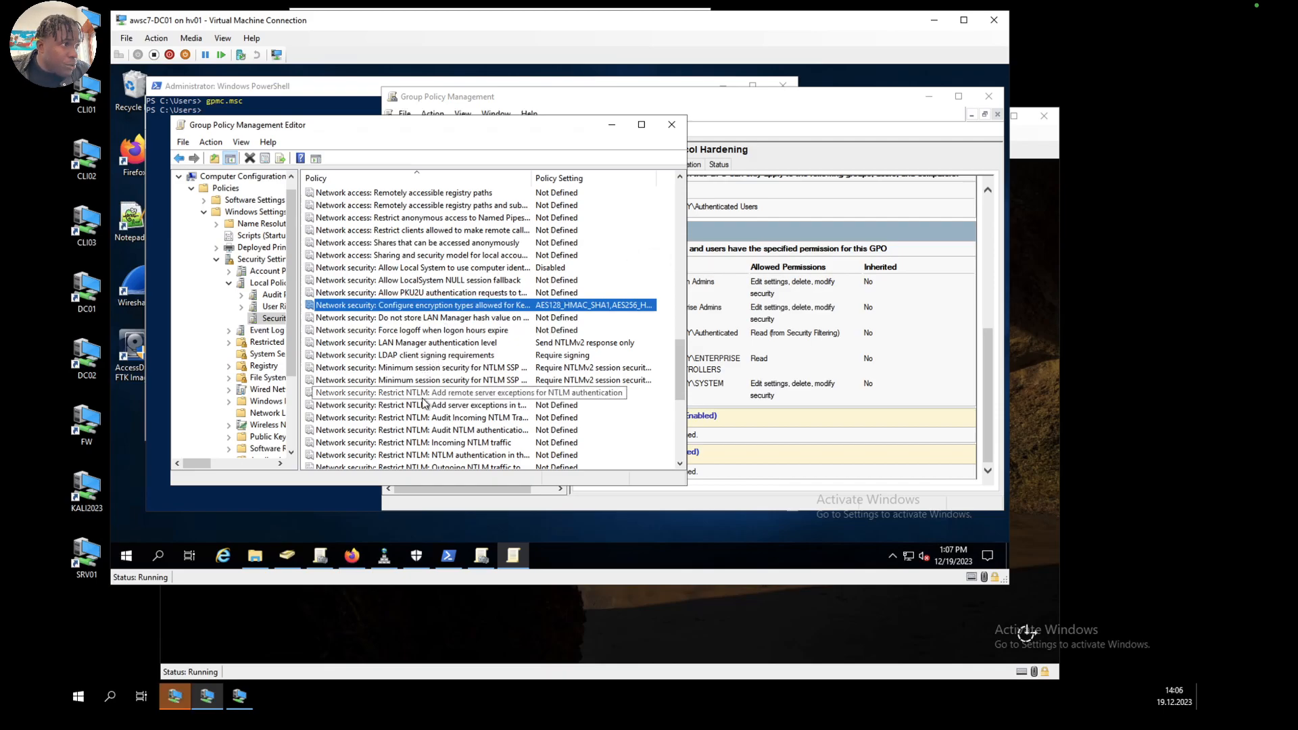
Step: Define the Restrict NTLM: Audit NTLM authentication in this domain policy as Enable all and accept the change
scroll(422, 403, "down", 1)
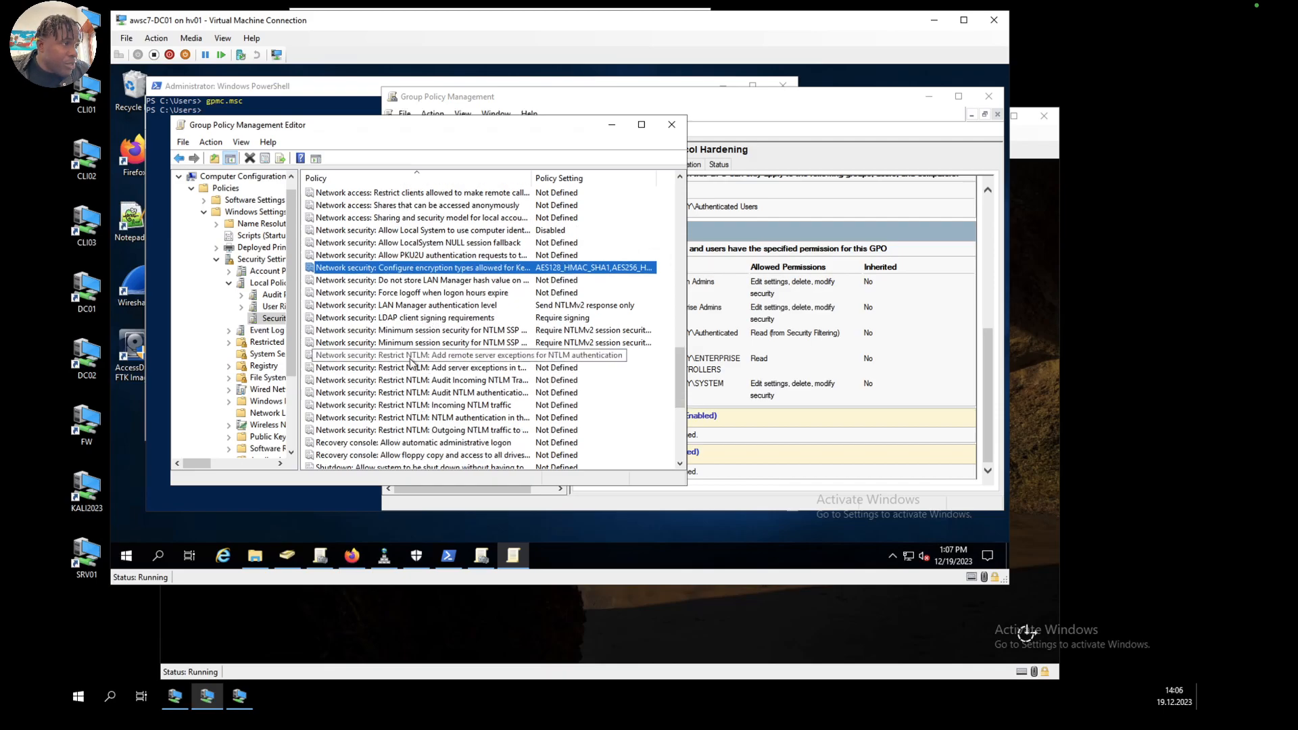
left_click(410, 359)
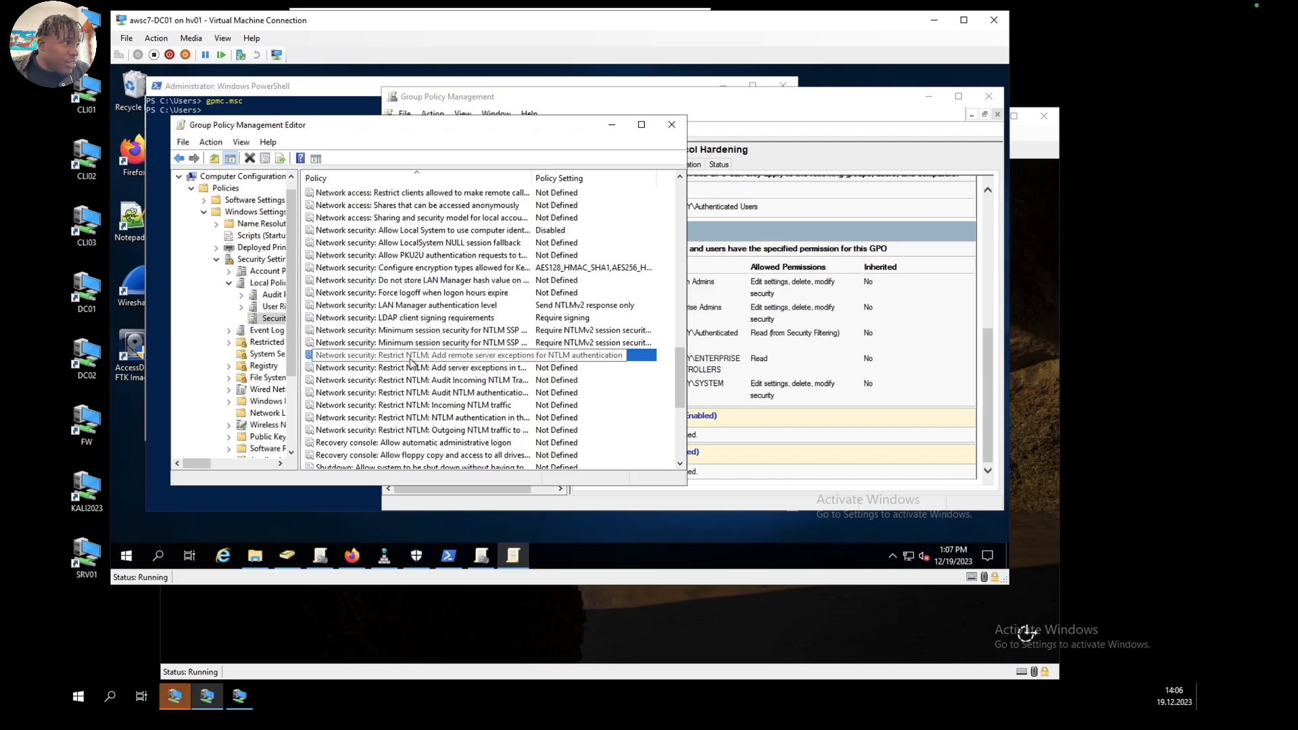
left_click(453, 371)
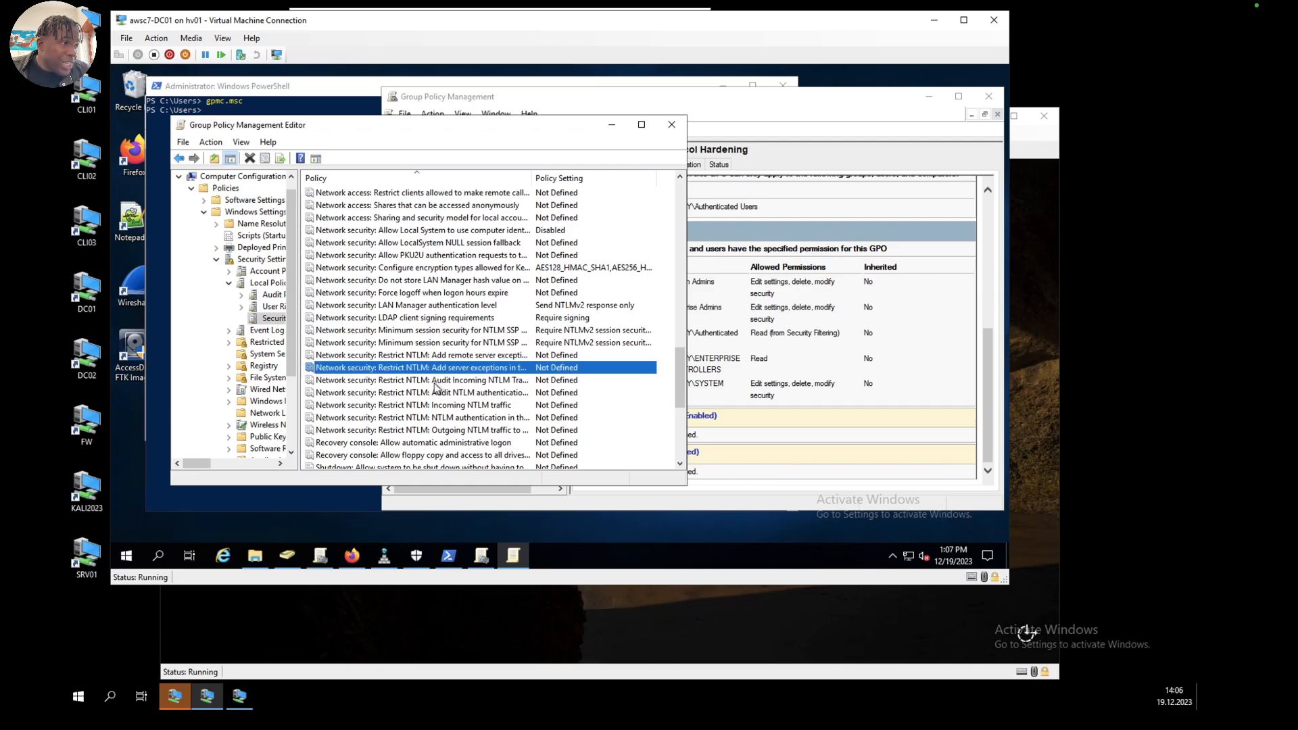
left_click(434, 382)
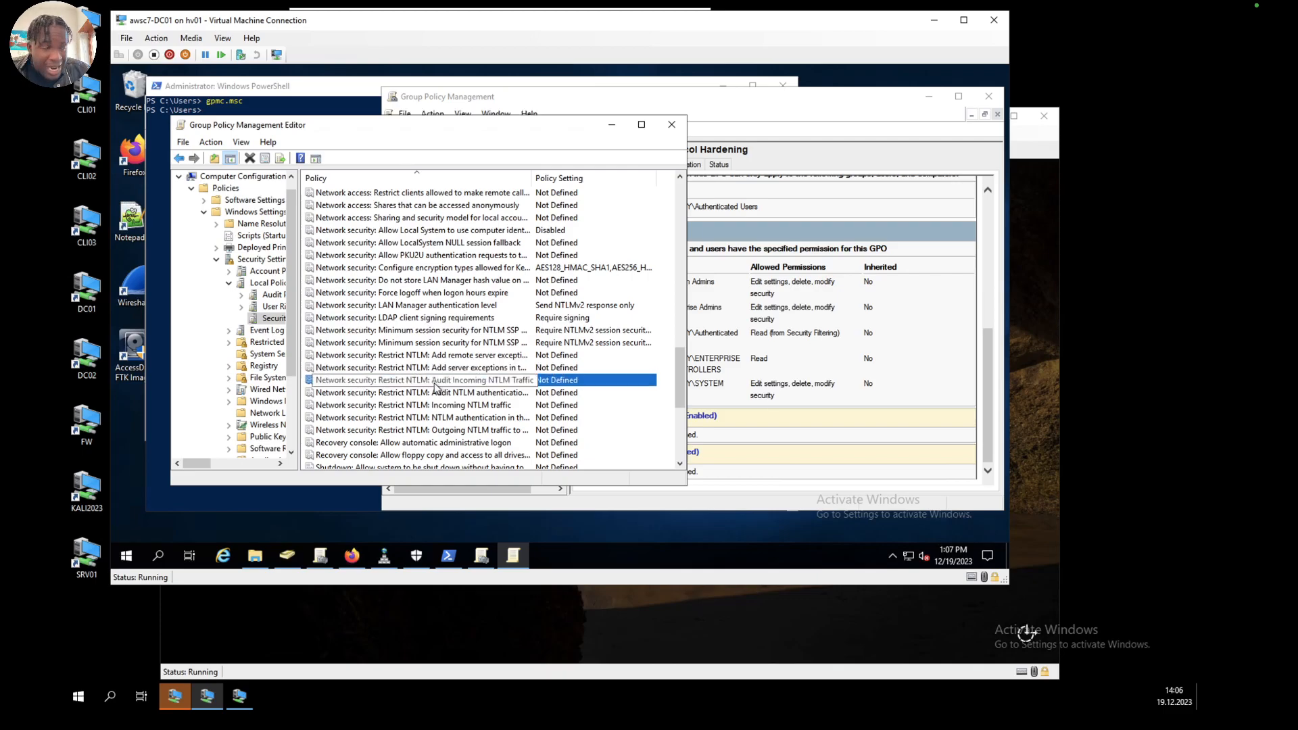
left_click(463, 397)
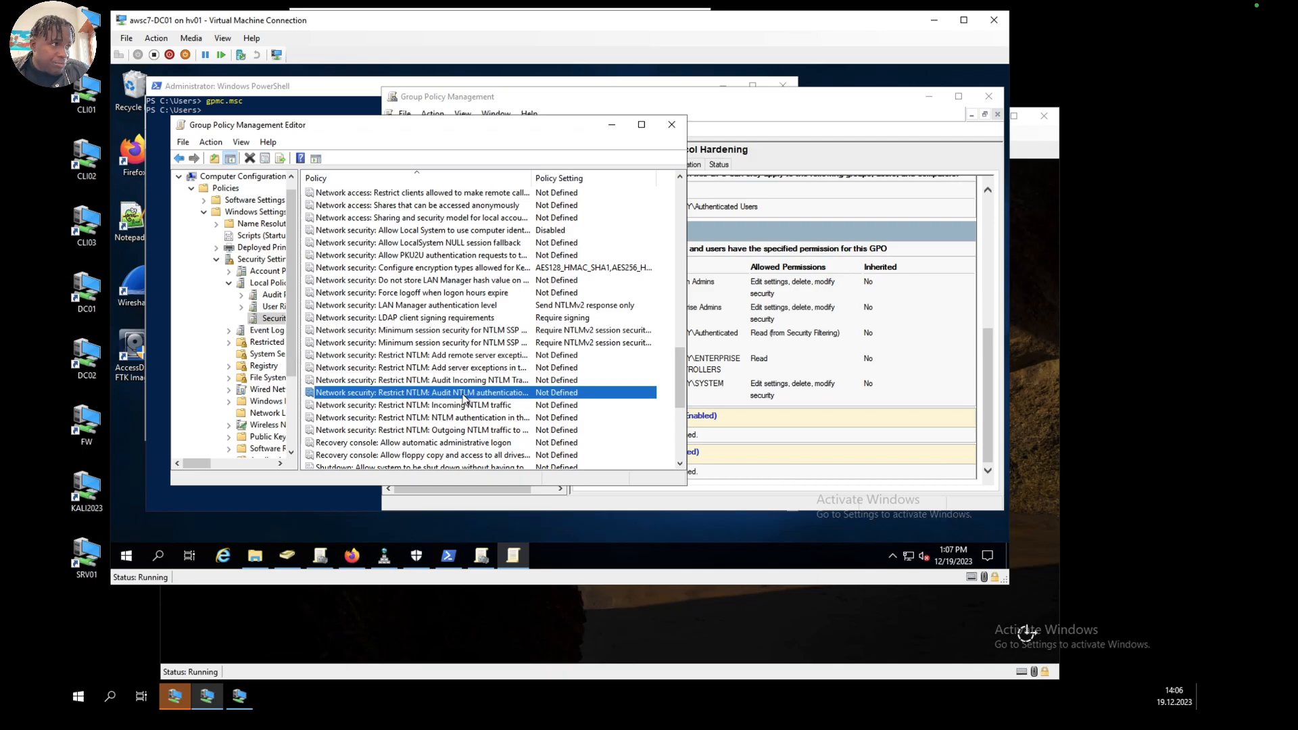
double_click(463, 398)
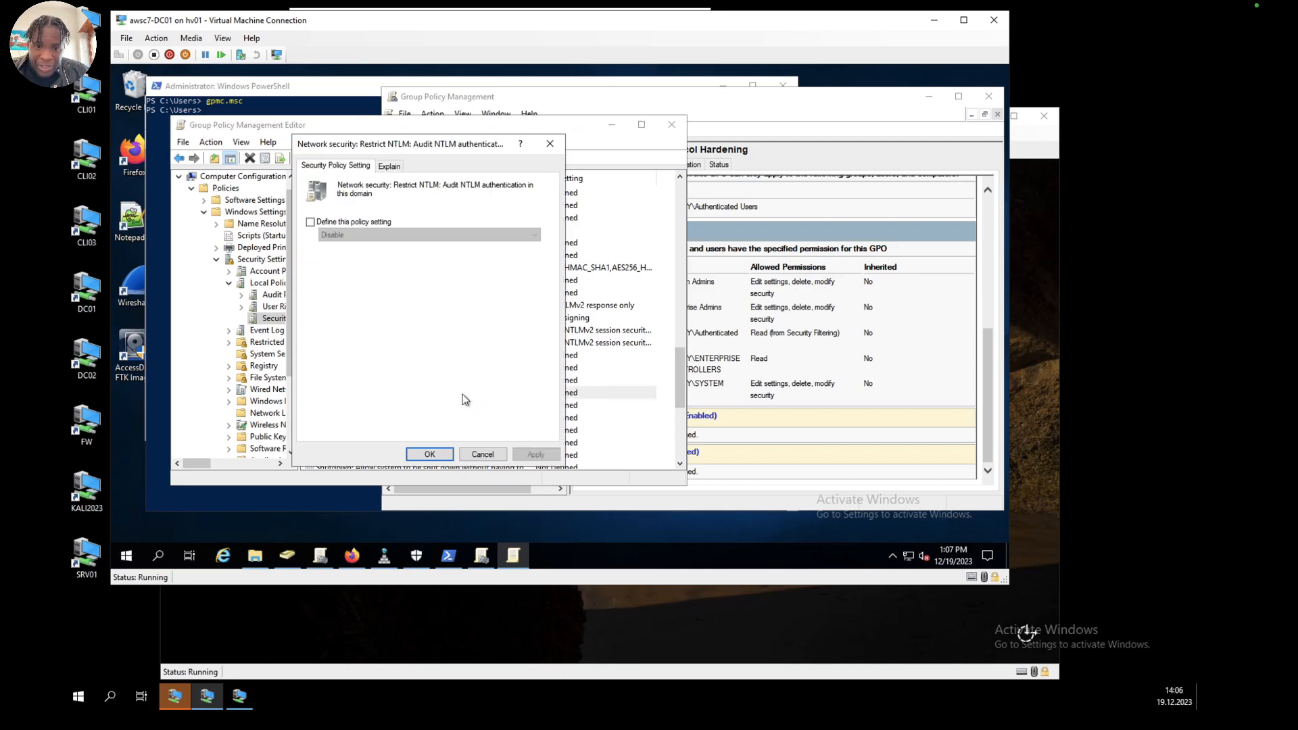
left_click(311, 221)
left_click(351, 233)
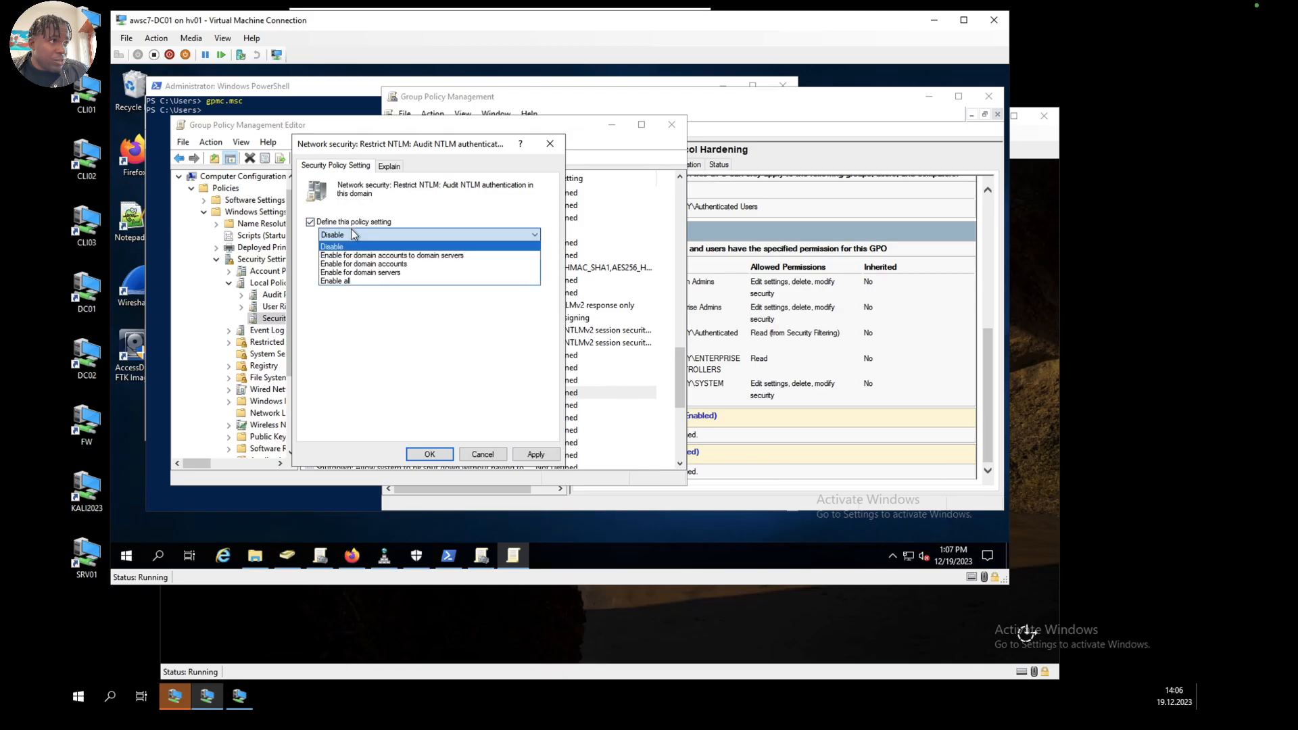
left_click(363, 282)
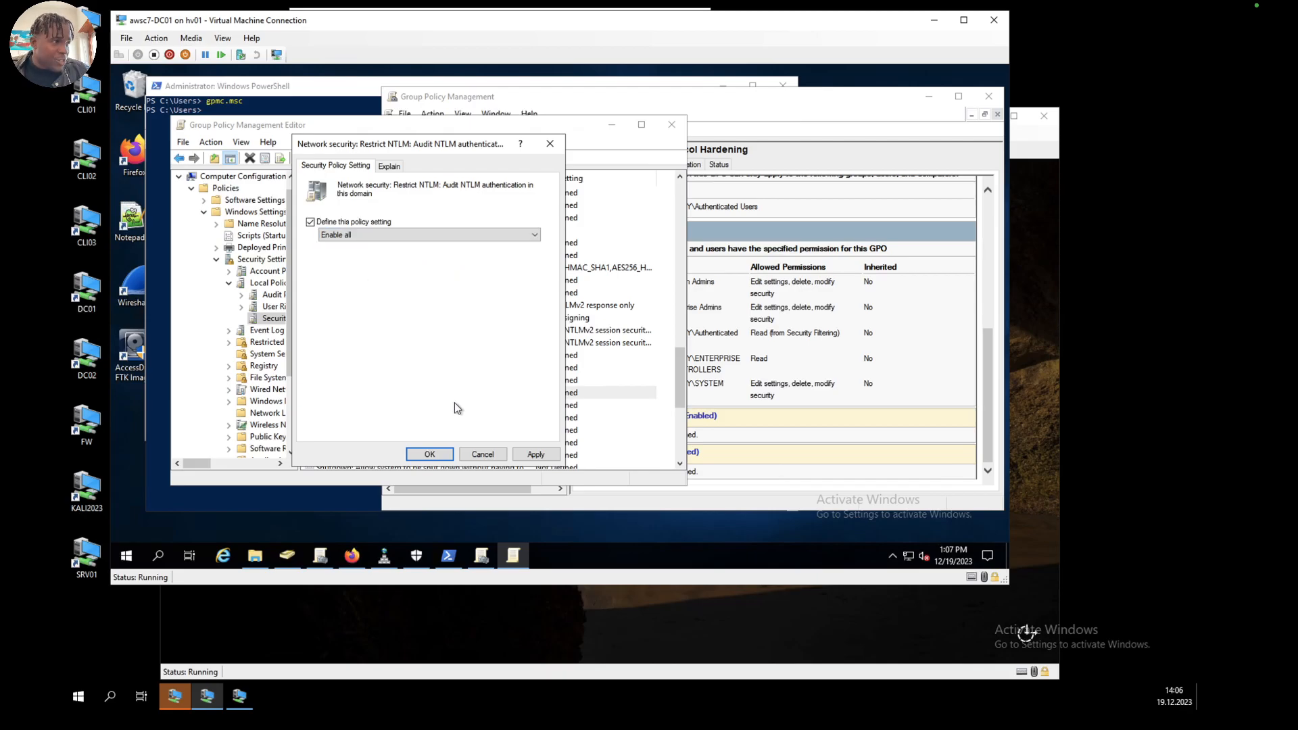
left_click(534, 454)
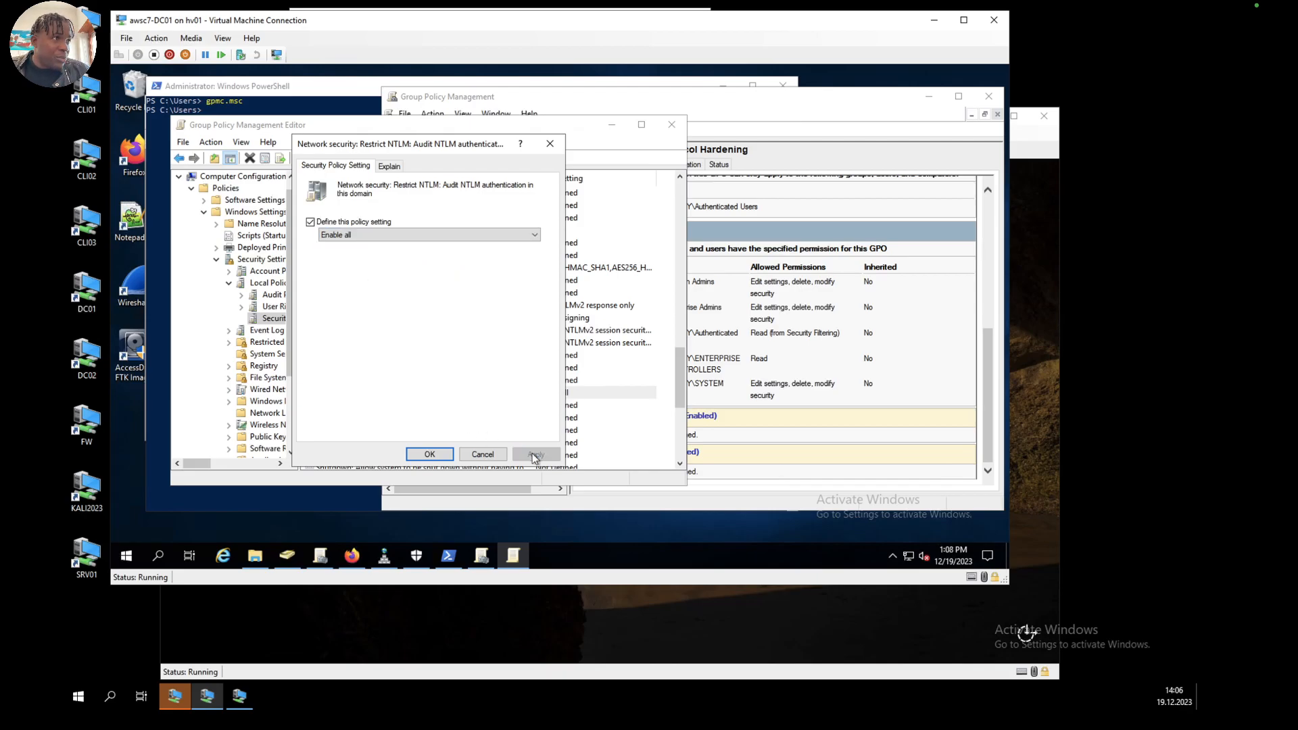
left_click(430, 454)
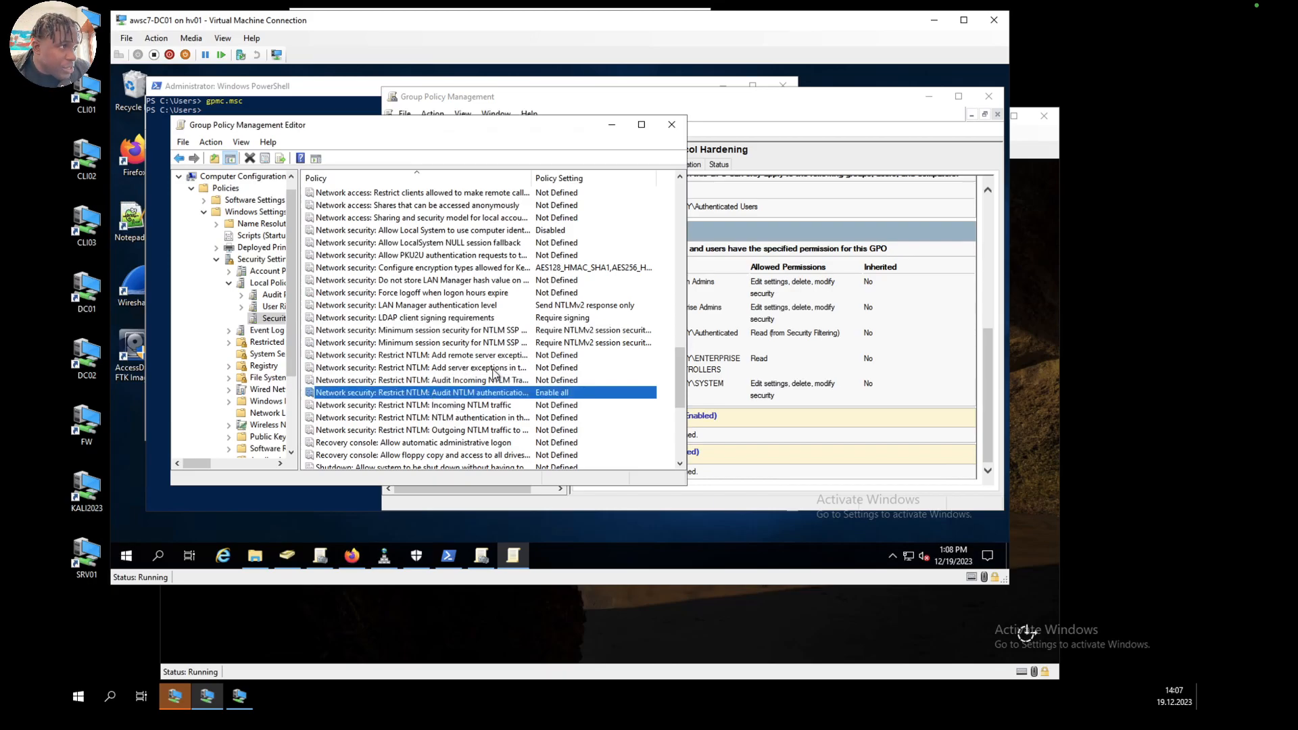
Step: Define the Restrict NTLM: Outgoing NTLM traffic to remote servers policy as Deny all and accept the change
left_click(468, 406)
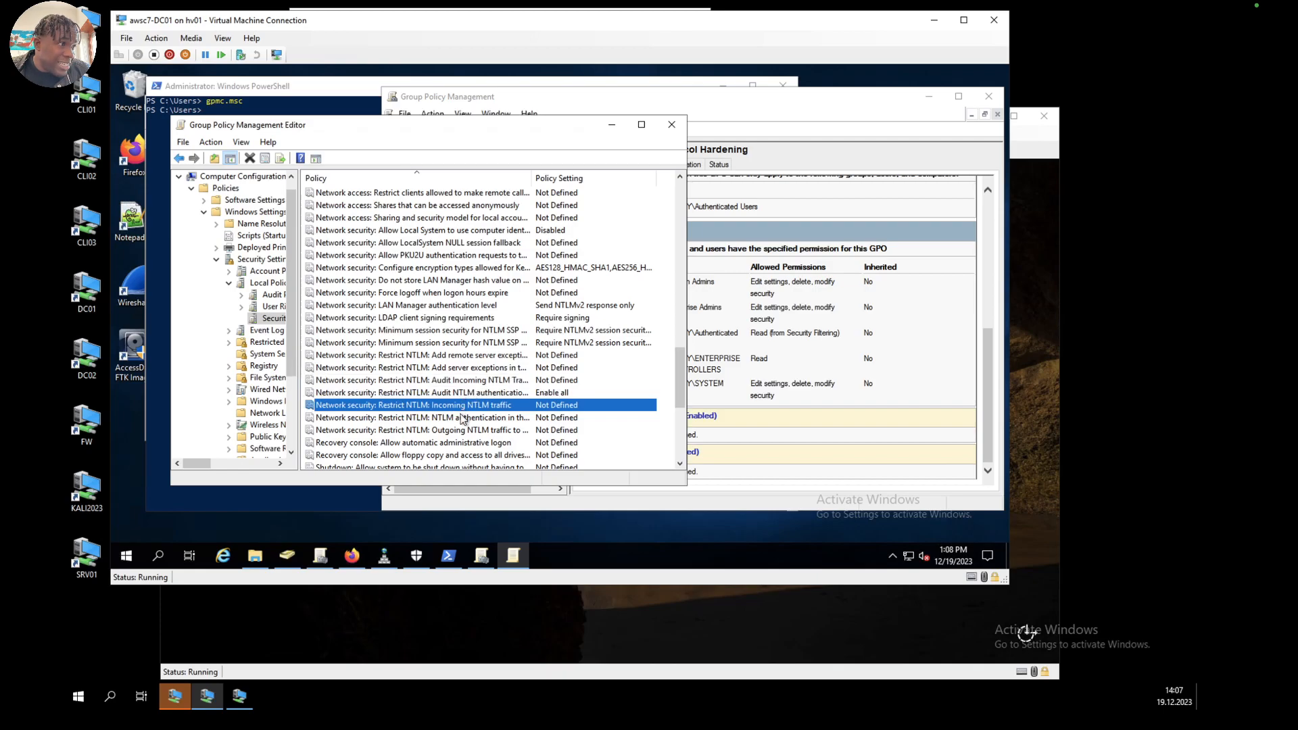
left_click(448, 433)
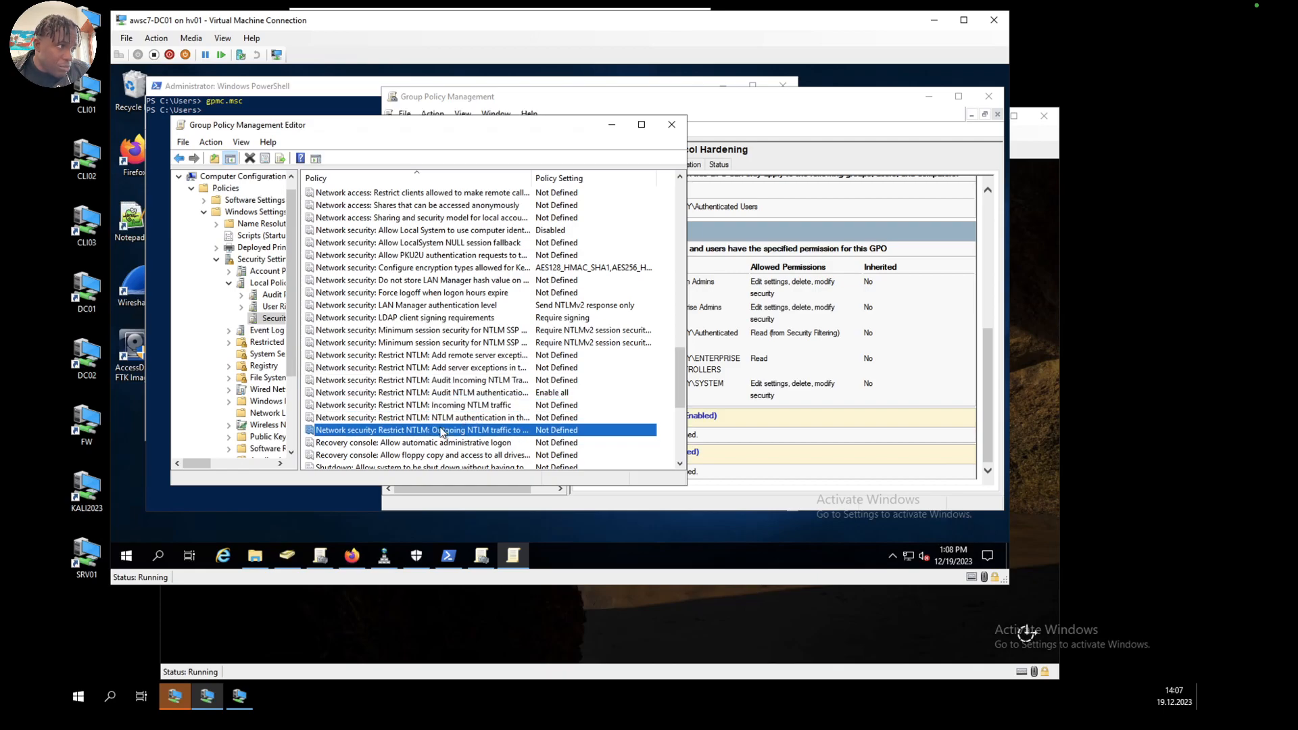
double_click(447, 432)
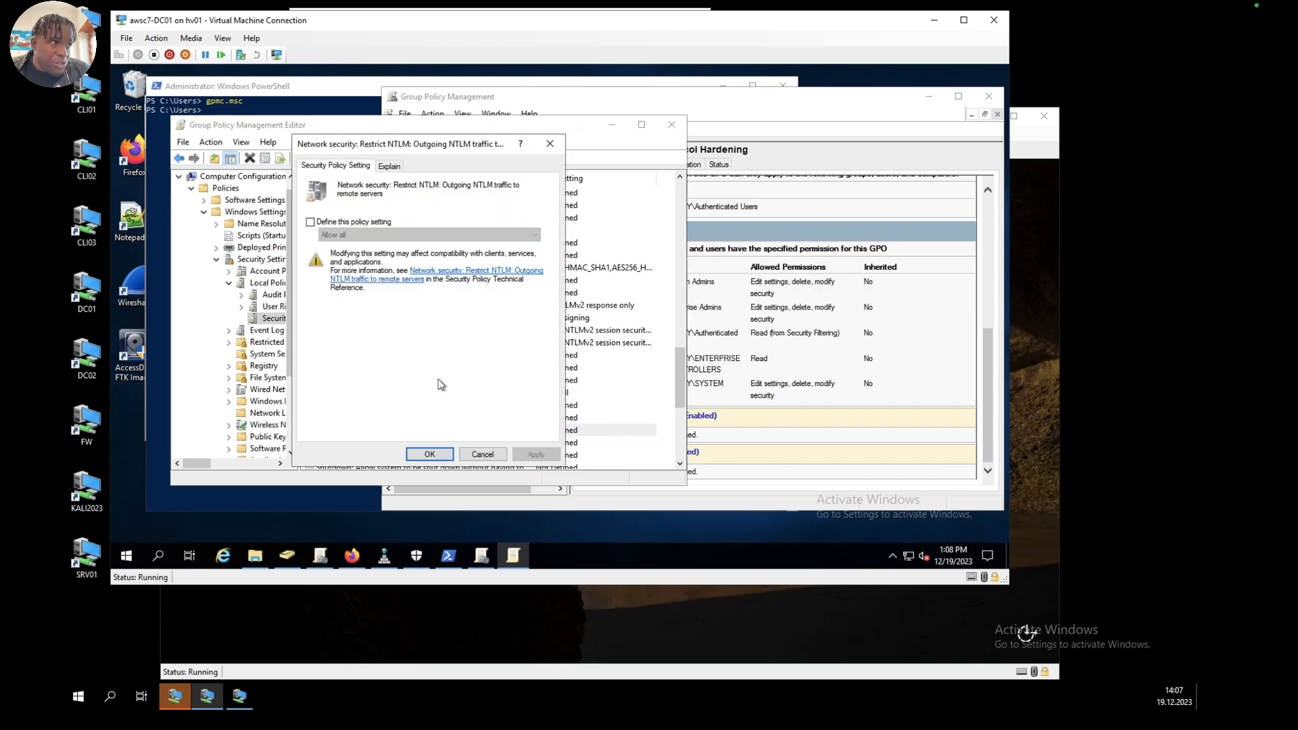
left_click(318, 224)
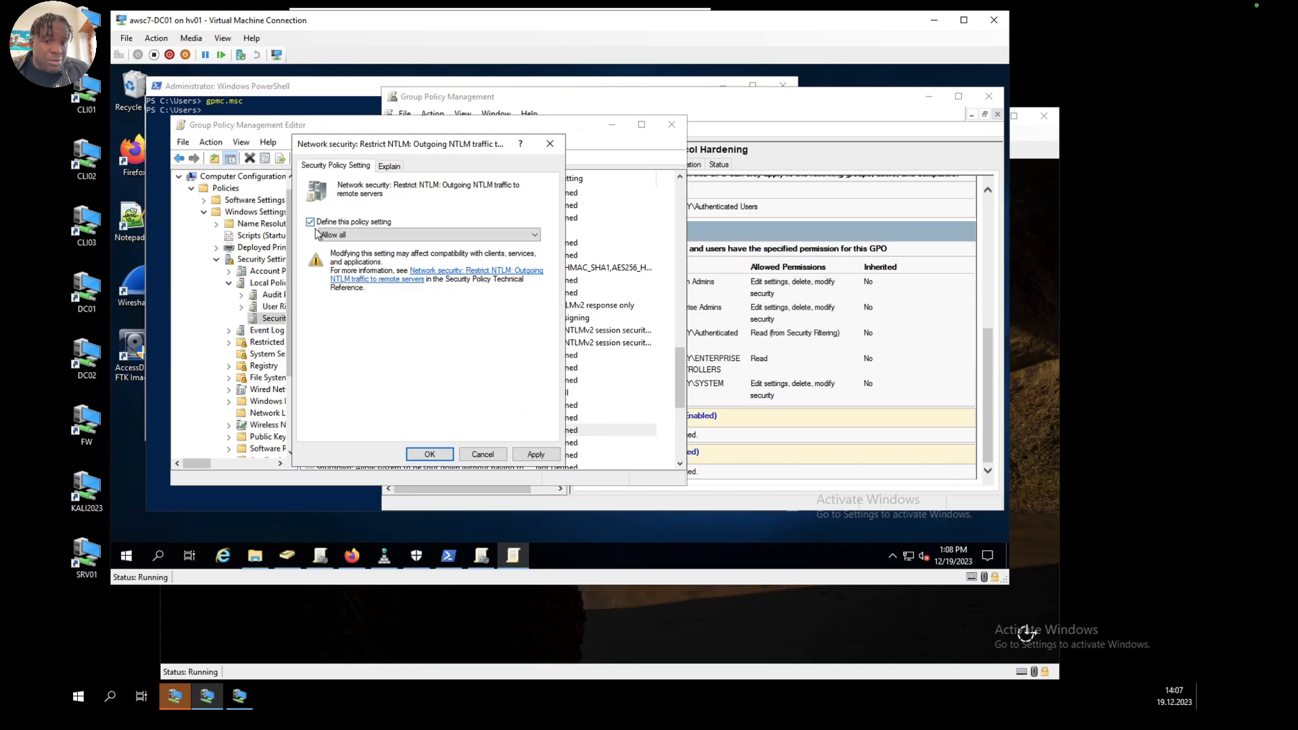
left_click(374, 235)
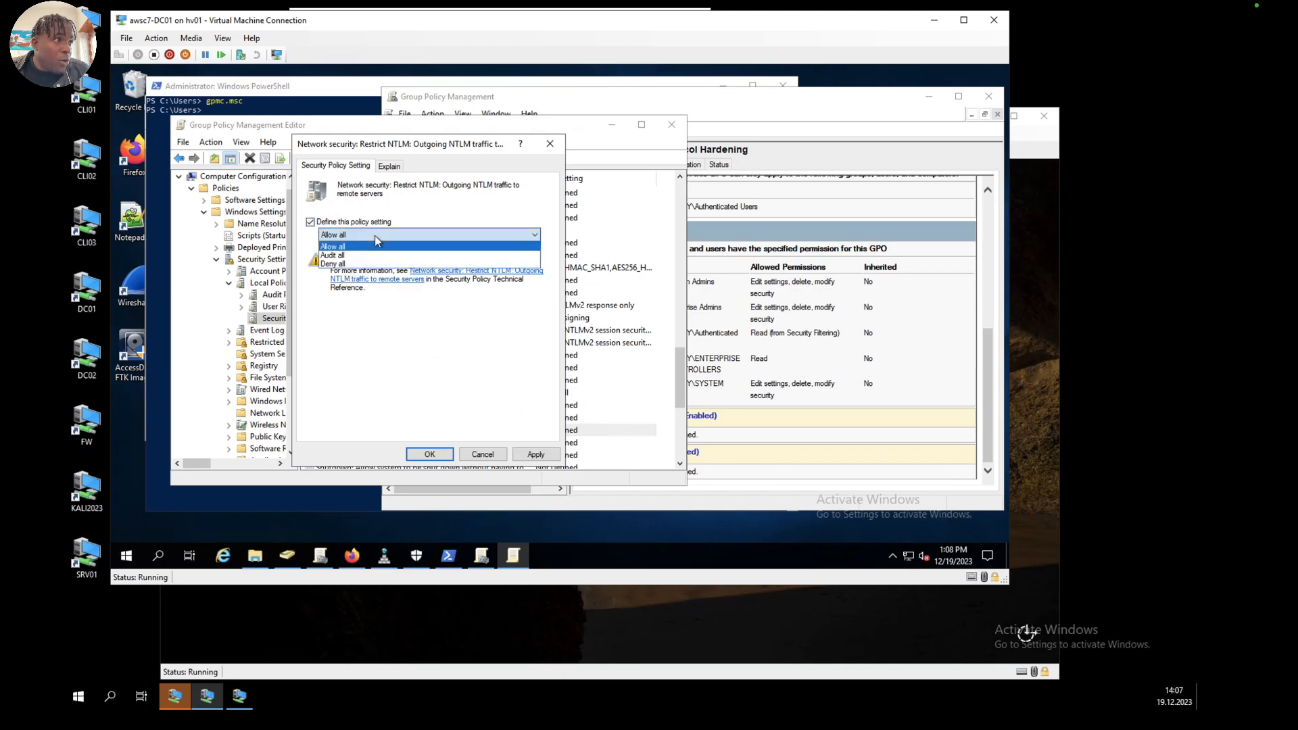
left_click(351, 265)
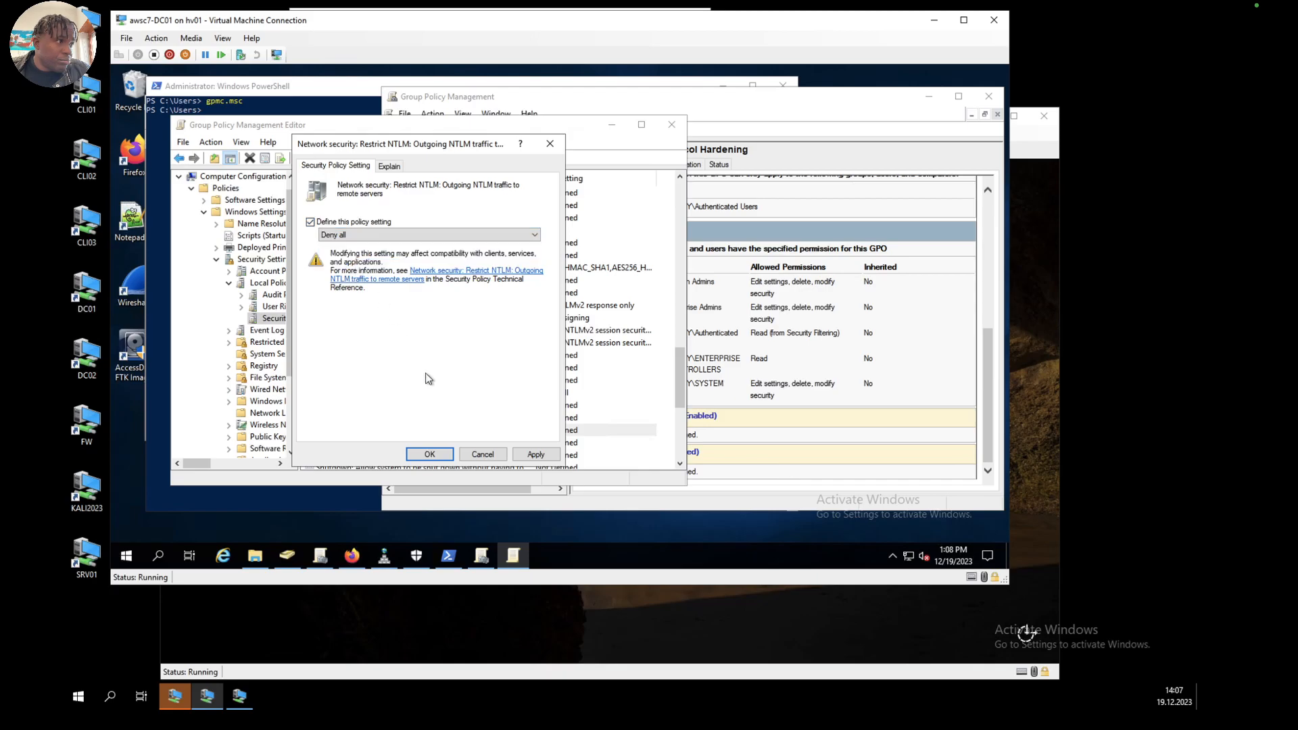
left_click(523, 454)
left_click(409, 350)
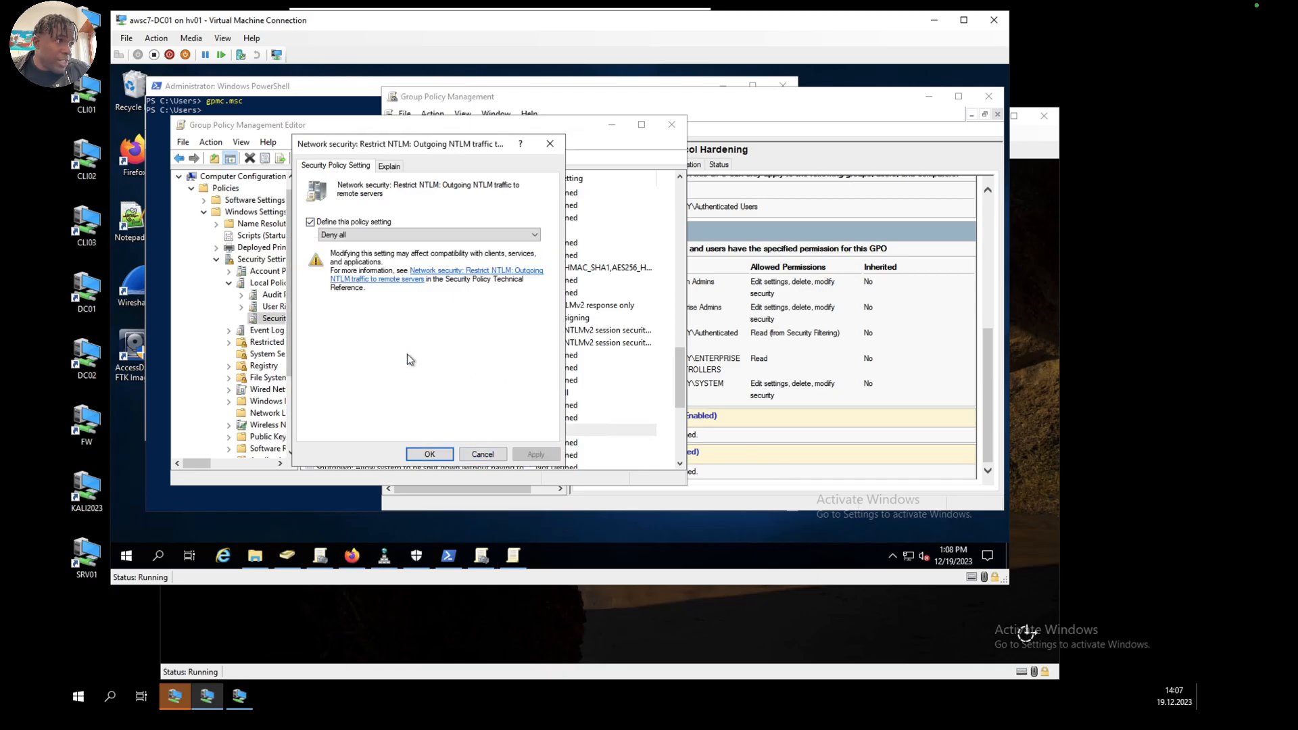
left_click(429, 454)
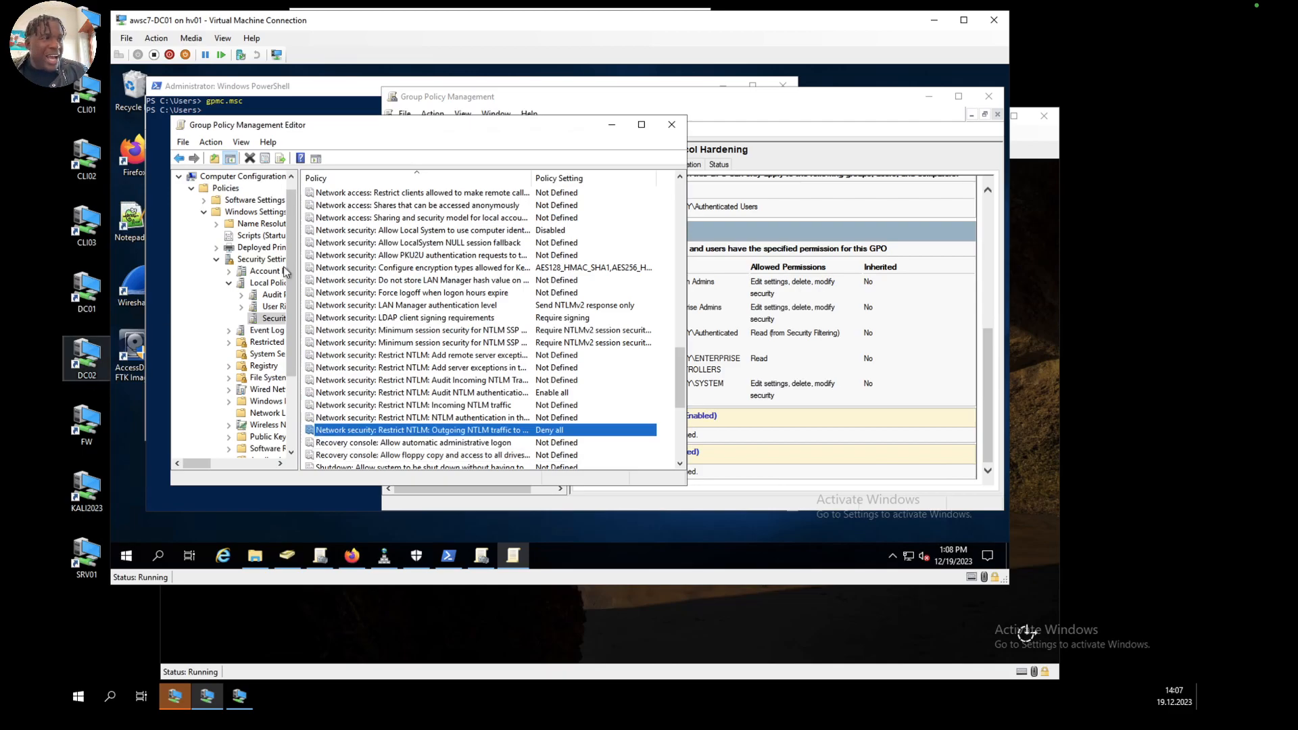
Step: Review the policies in the Security Options list from beginning to end
scroll(502, 256, "up", 8)
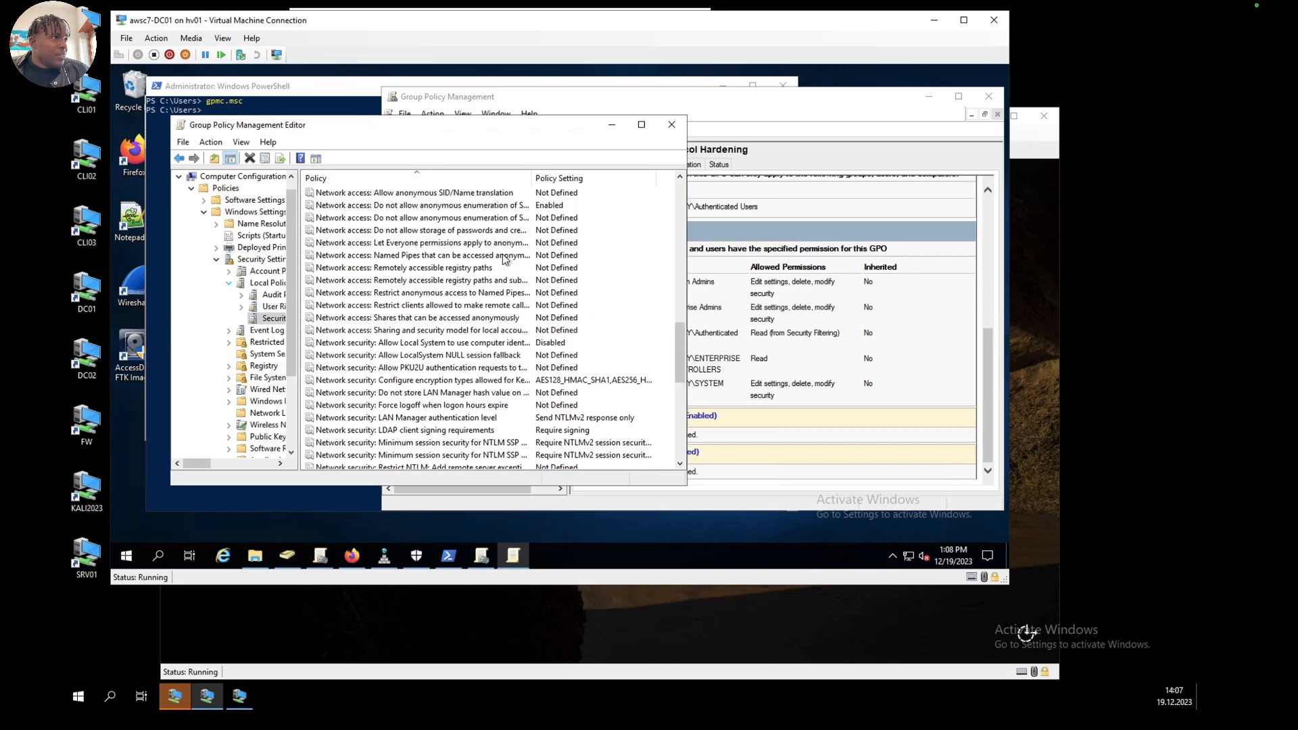
scroll(501, 254, "up", 13)
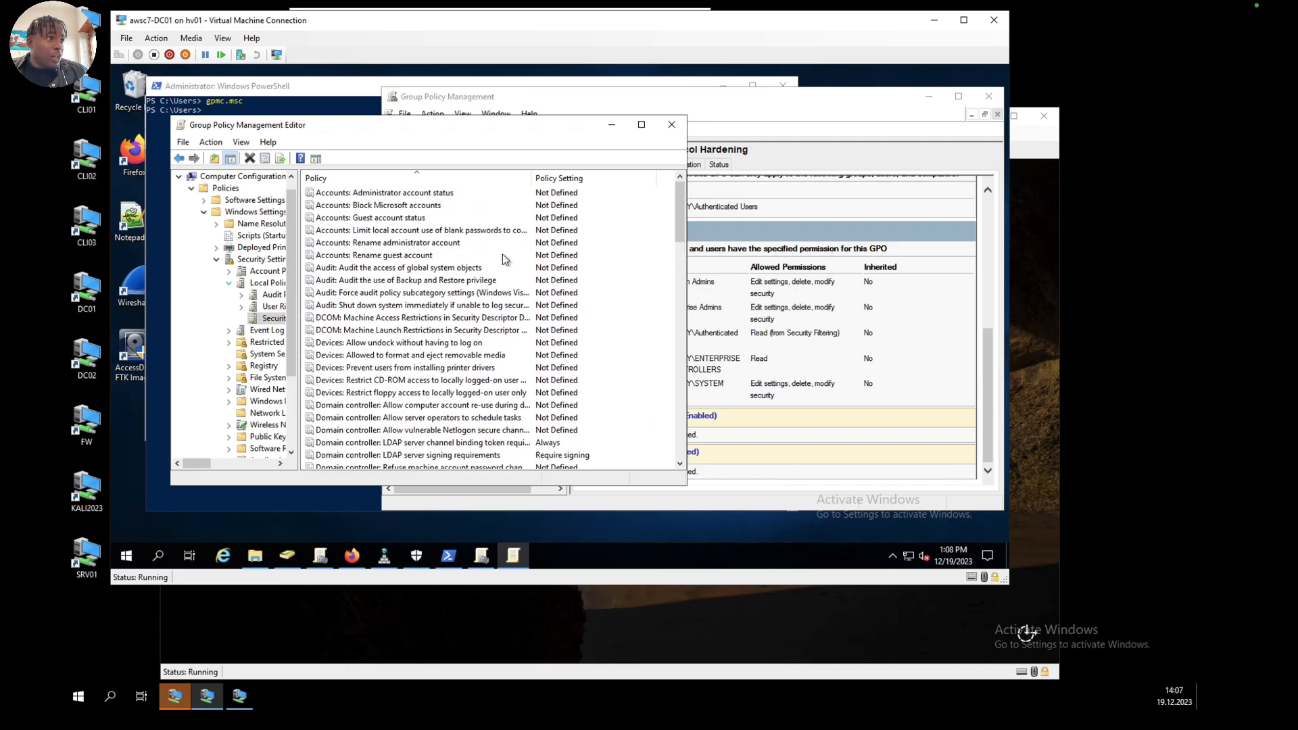
scroll(501, 254, "down", 9)
scroll(502, 254, "down", 7)
scroll(502, 254, "down", 10)
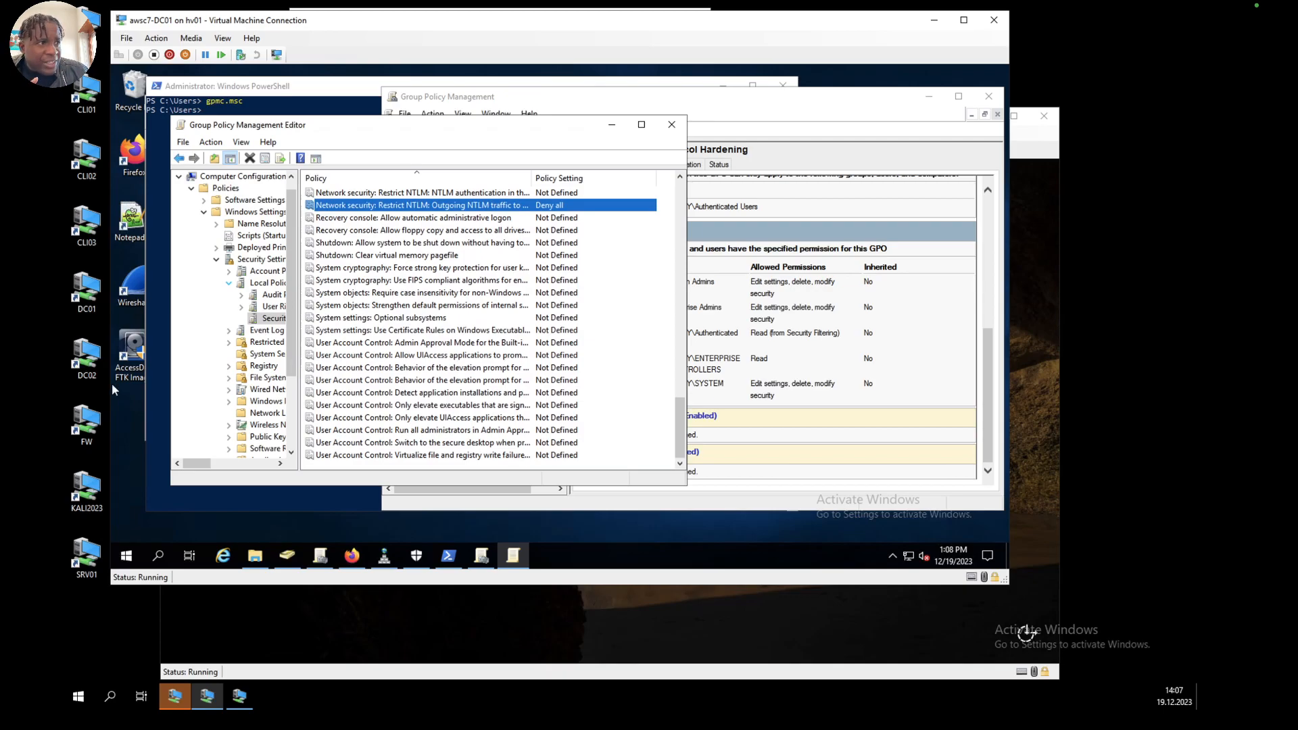
Step: Define the Print Spooler policy in System Services with the startup mode Disabled, and apply the change
left_click(238, 358)
scroll(423, 352, "down", 3)
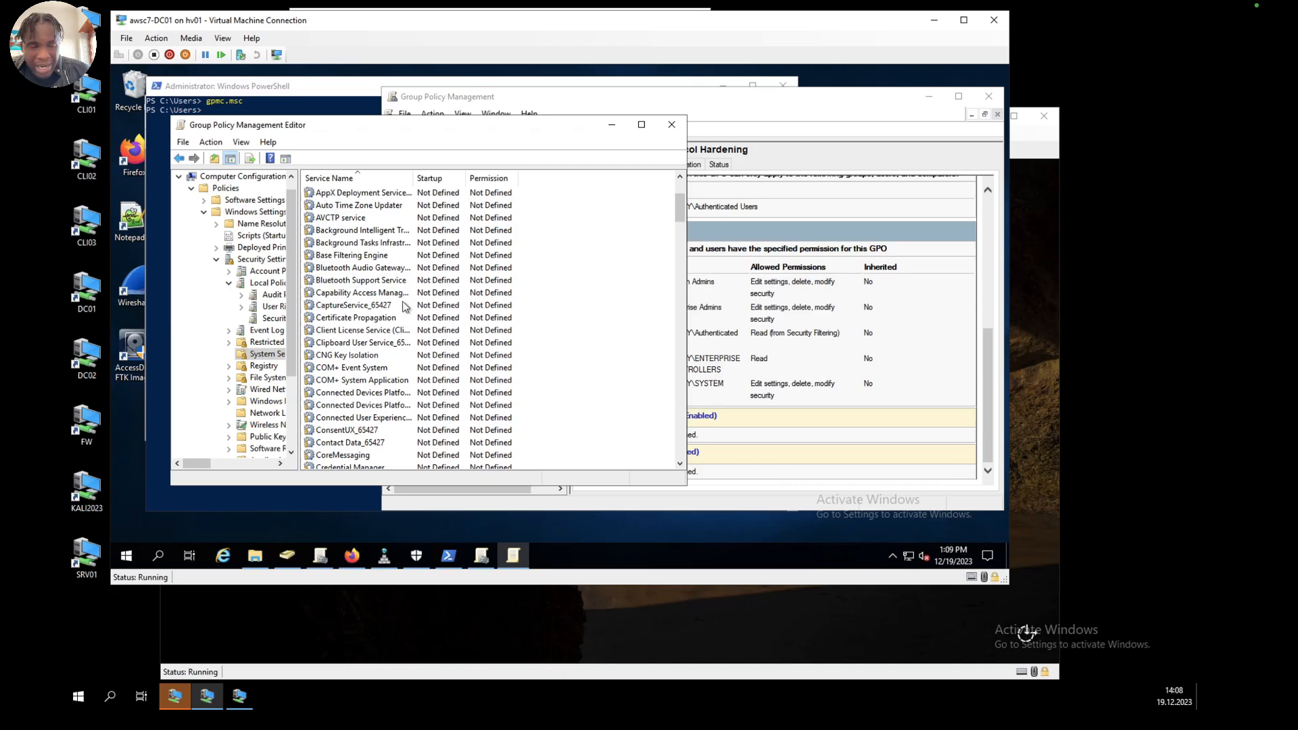
scroll(381, 371, "down", 4)
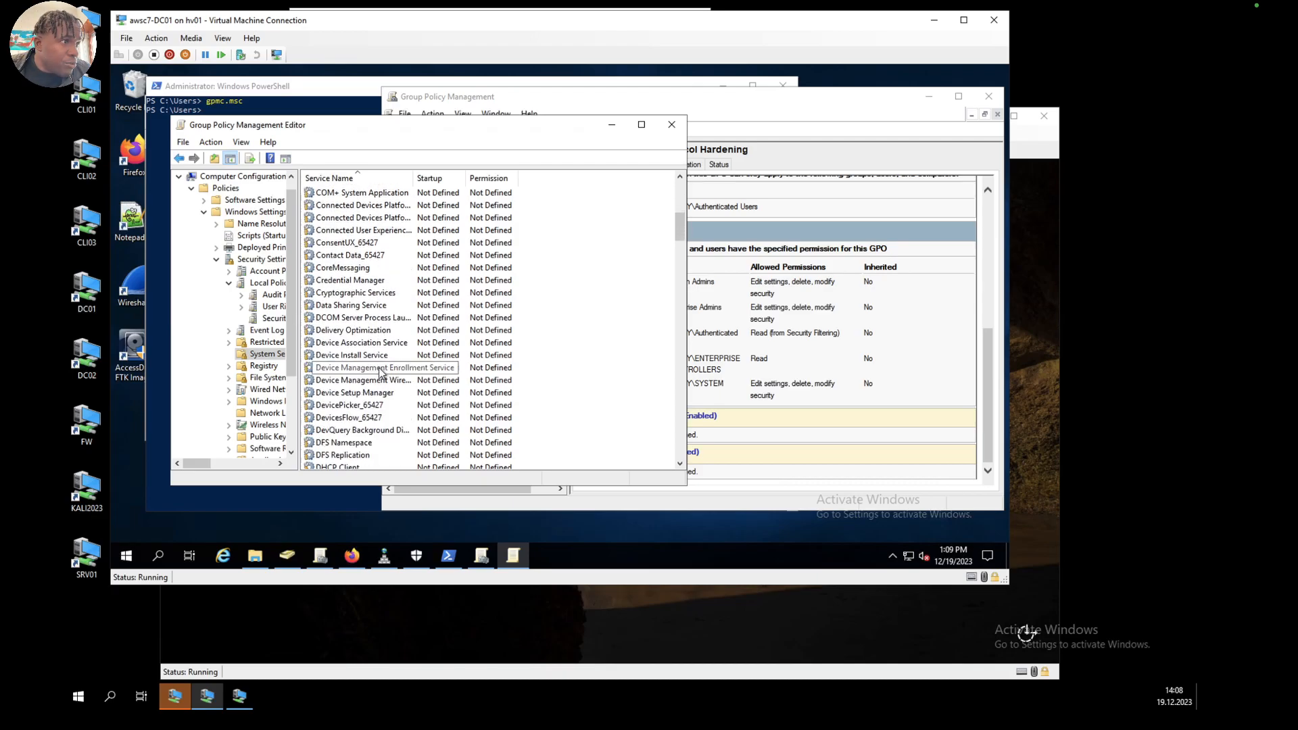
scroll(382, 371, "down", 4)
scroll(381, 372, "down", 7)
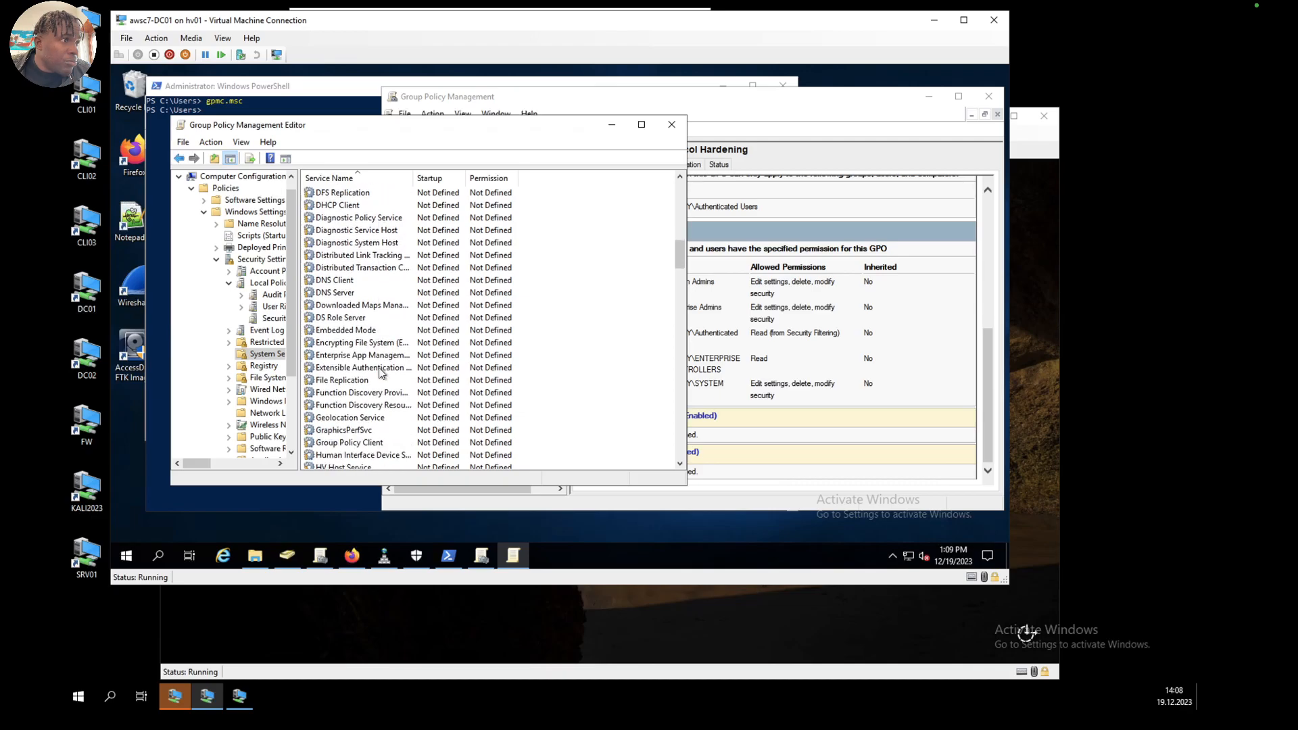
scroll(381, 372, "down", 6)
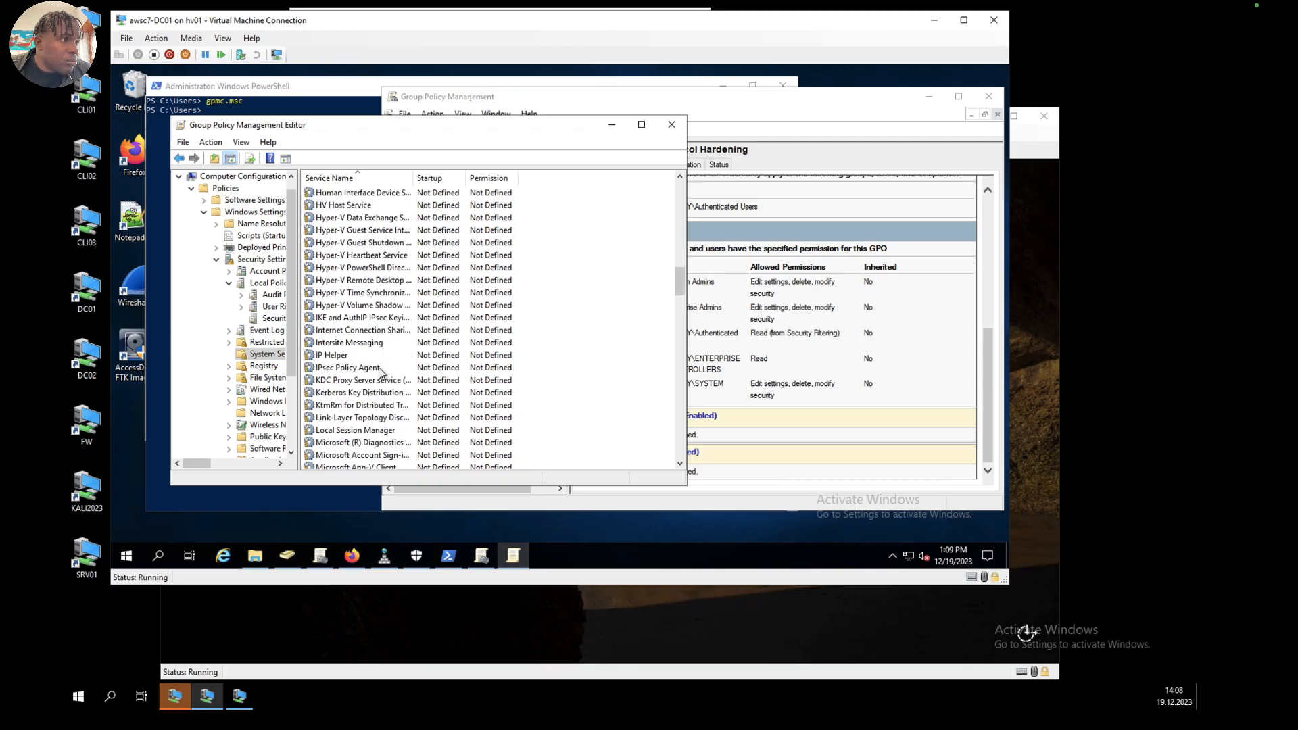
scroll(380, 372, "down", 10)
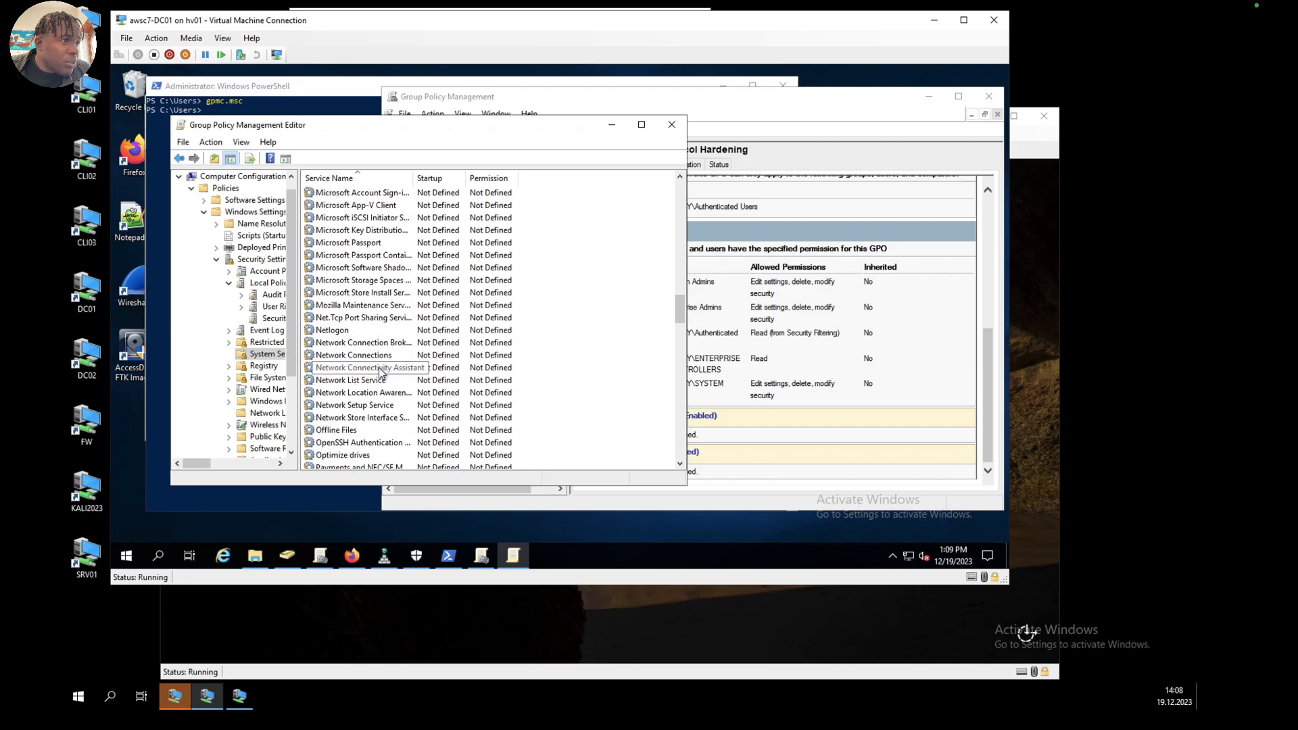
double_click(340, 367)
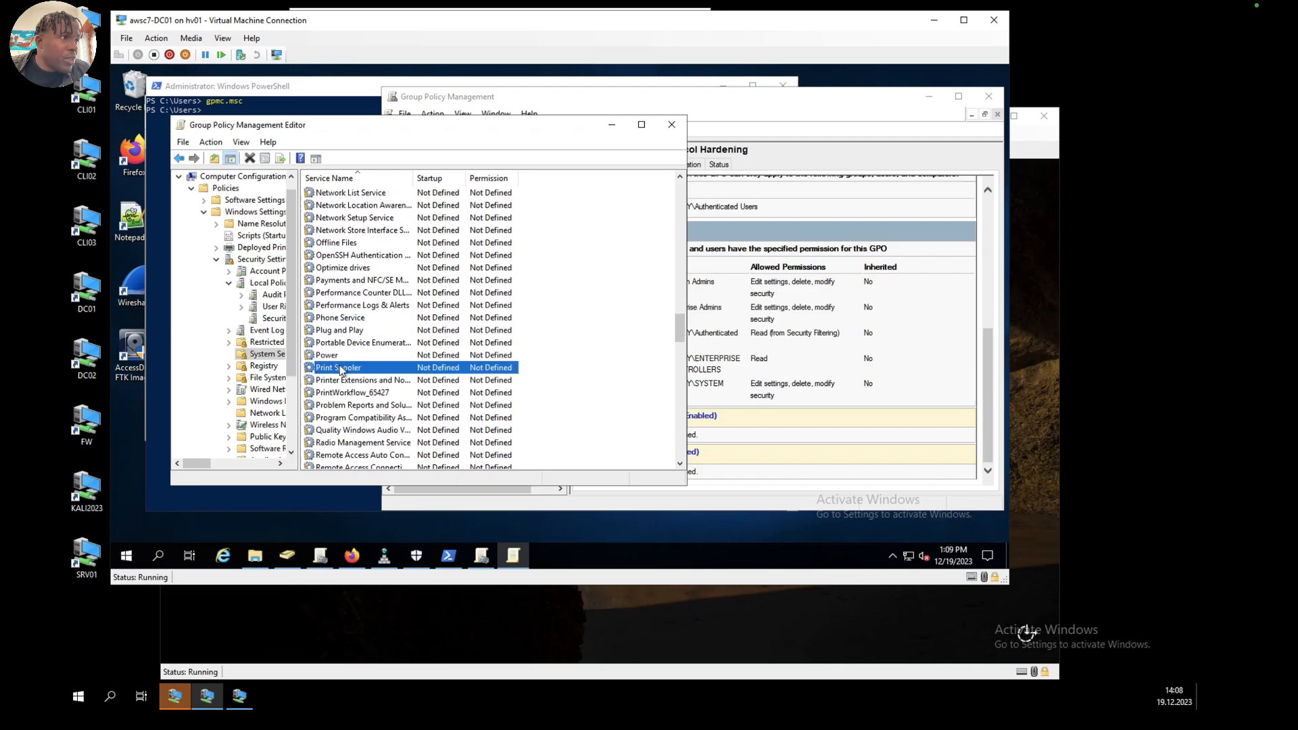
left_click(310, 222)
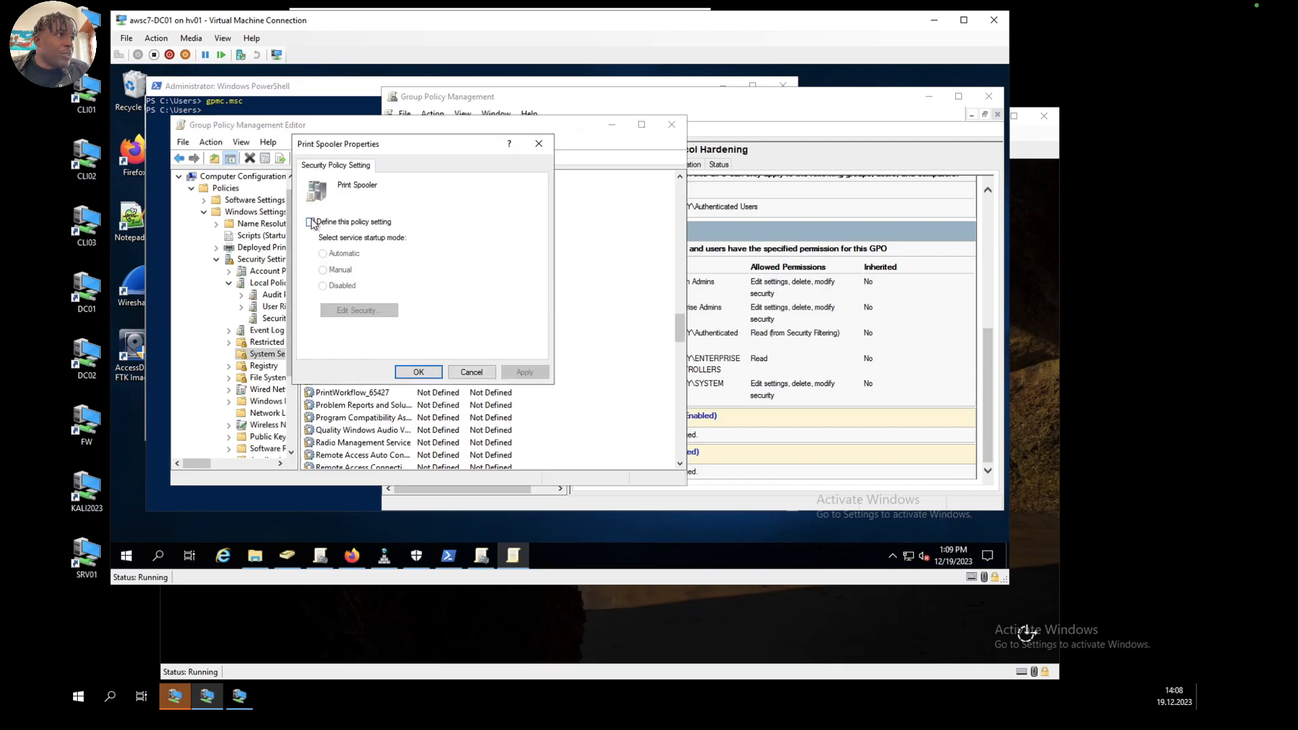
left_click(322, 285)
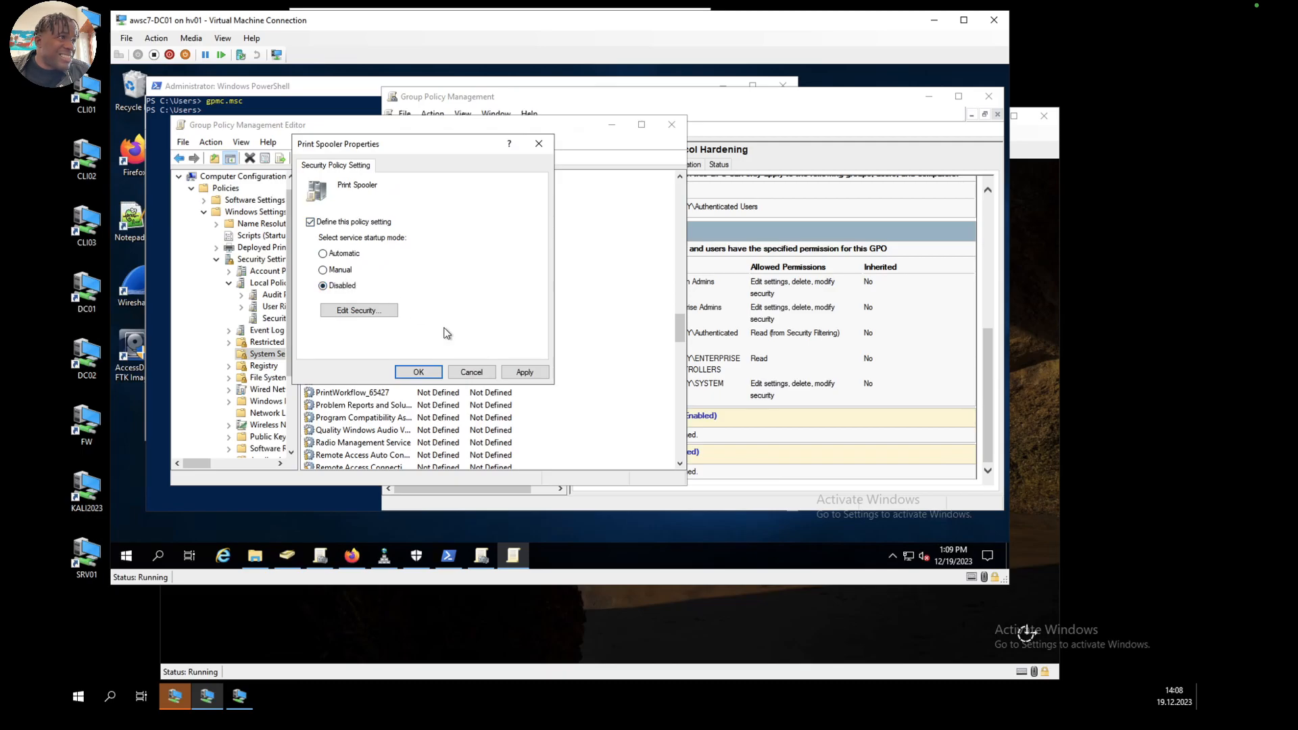
left_click(537, 373)
left_click(409, 373)
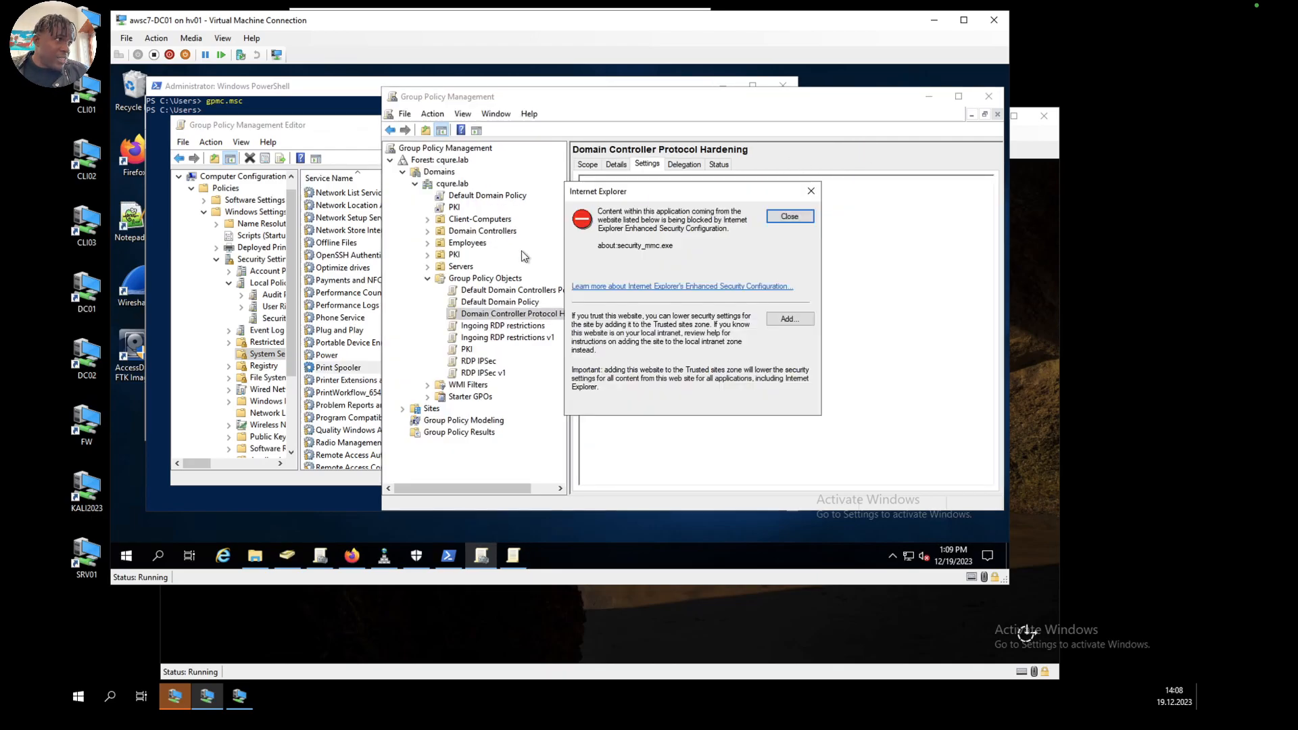
Step: Dismiss the Internet Explorer security warning and review the Domain Controller Protocol Hardening GPO's settings report
left_click(788, 216)
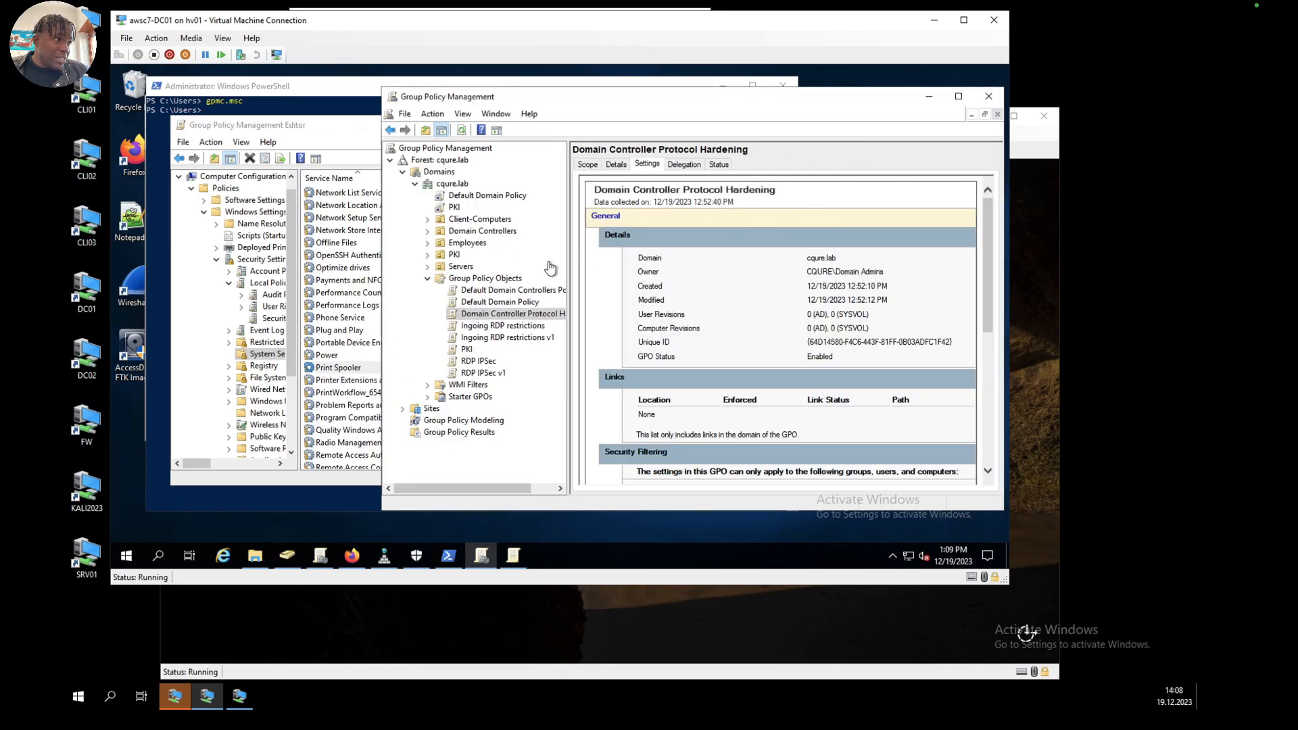
scroll(751, 362, "down", 5)
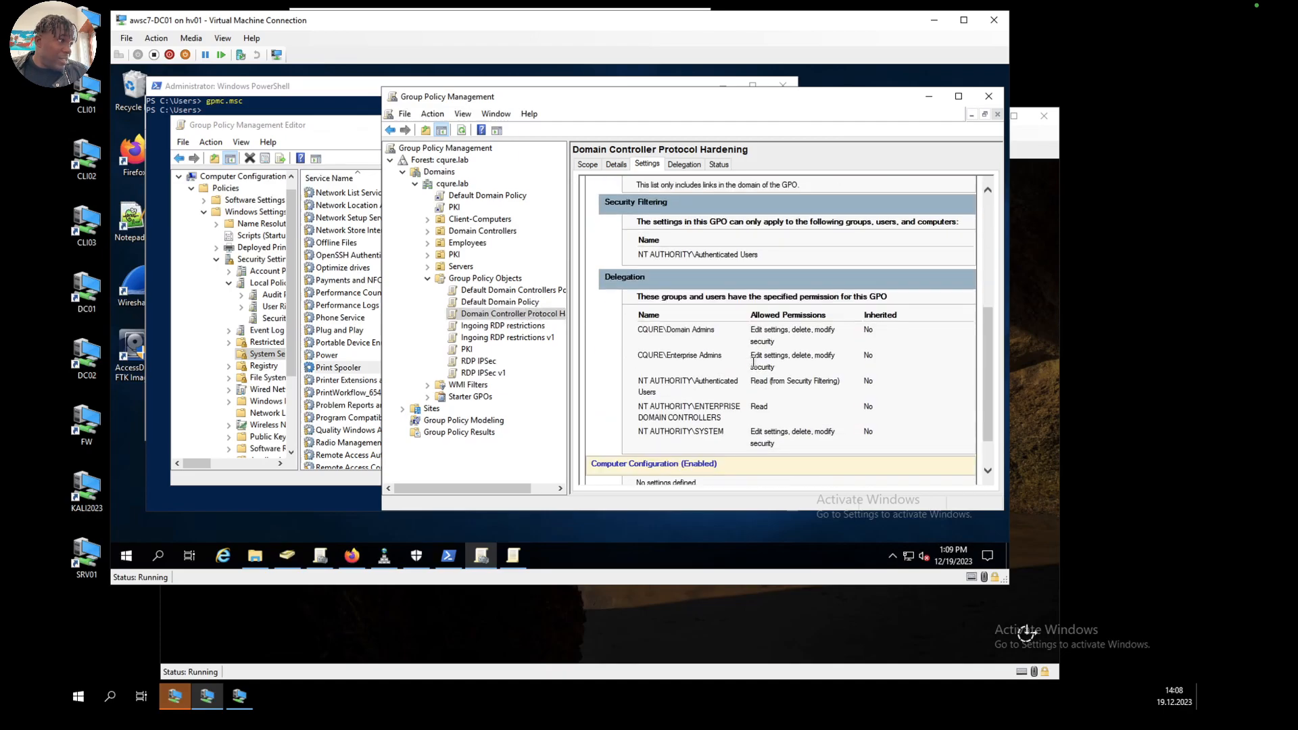
scroll(753, 362, "up", 3)
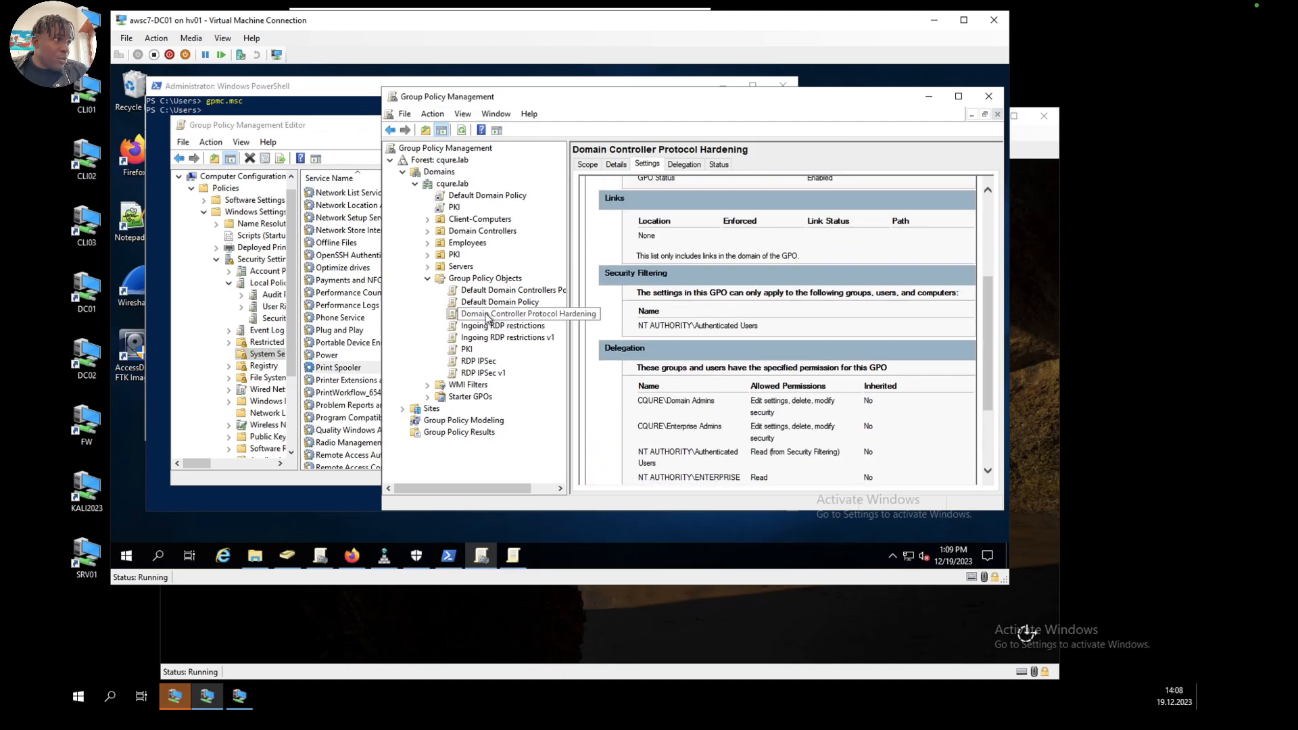
right_click(485, 312)
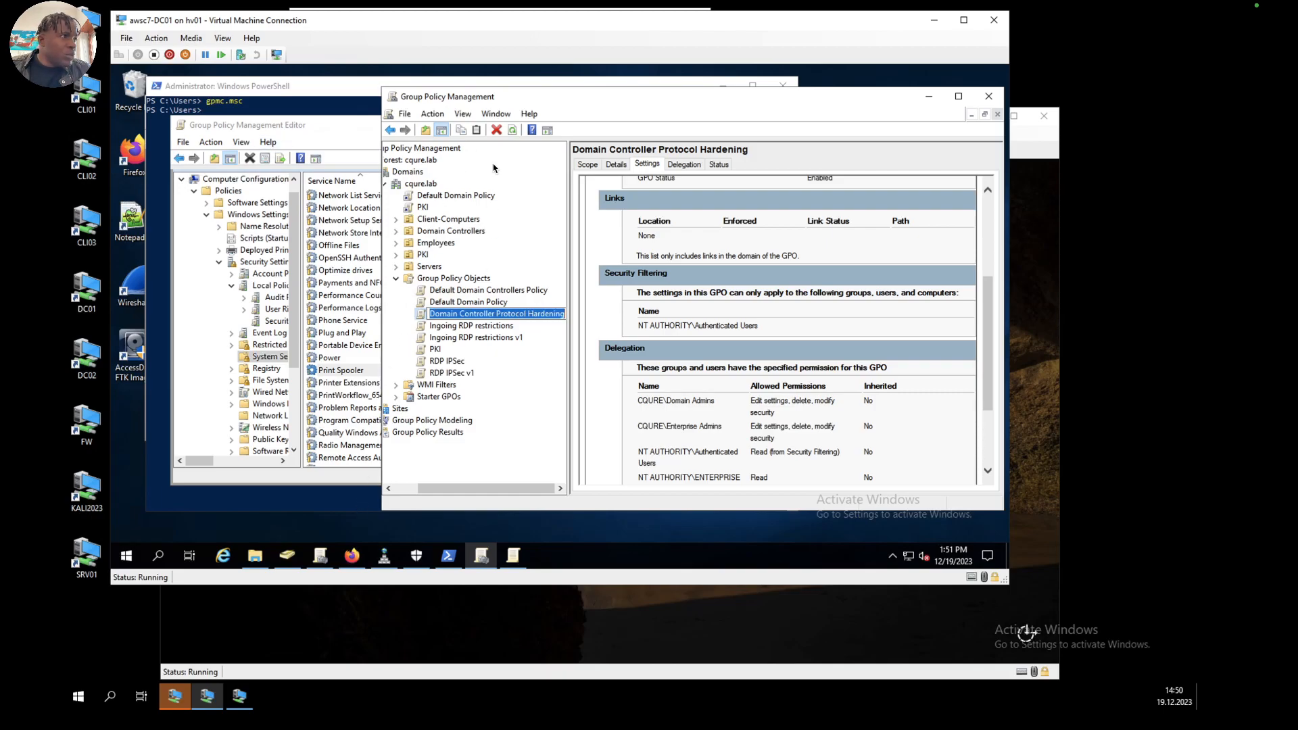
Step: Link the existing Domain Controller Protocol Hardening GPO to the cqure.lab domain and dismiss the security warning
right_click(425, 185)
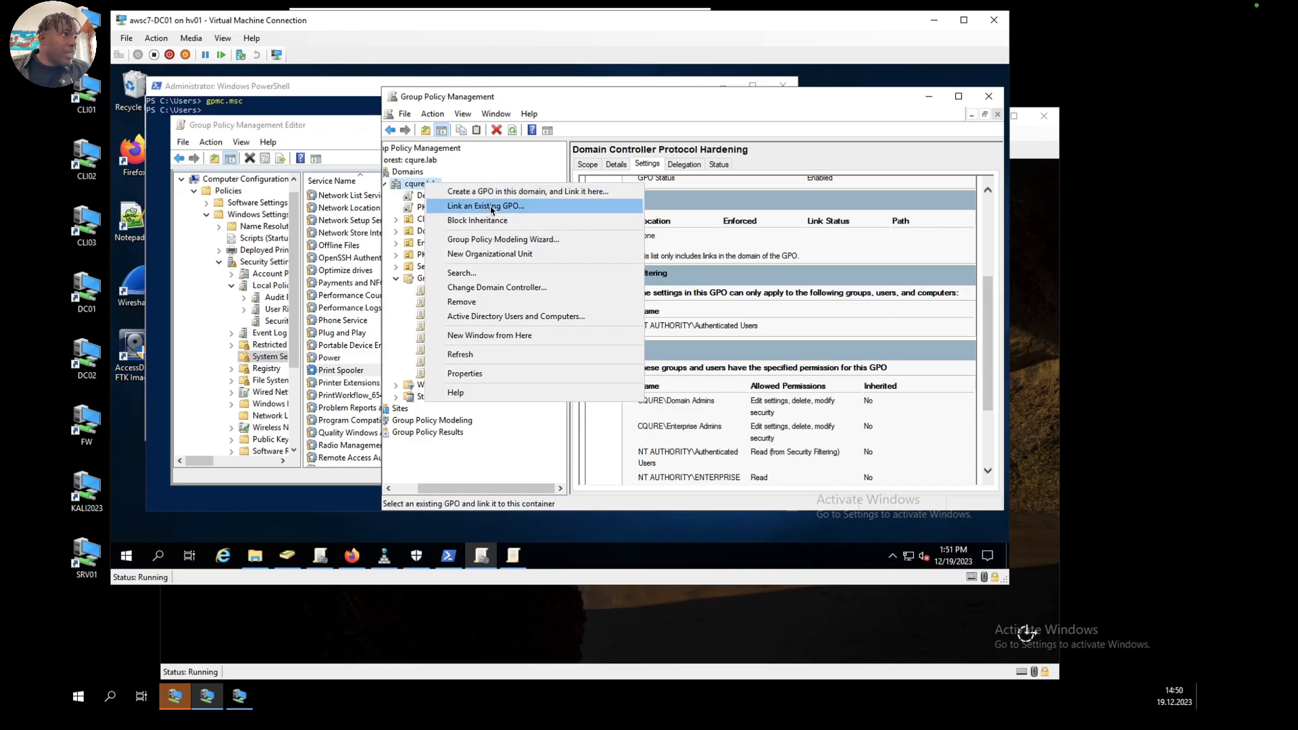
left_click(490, 208)
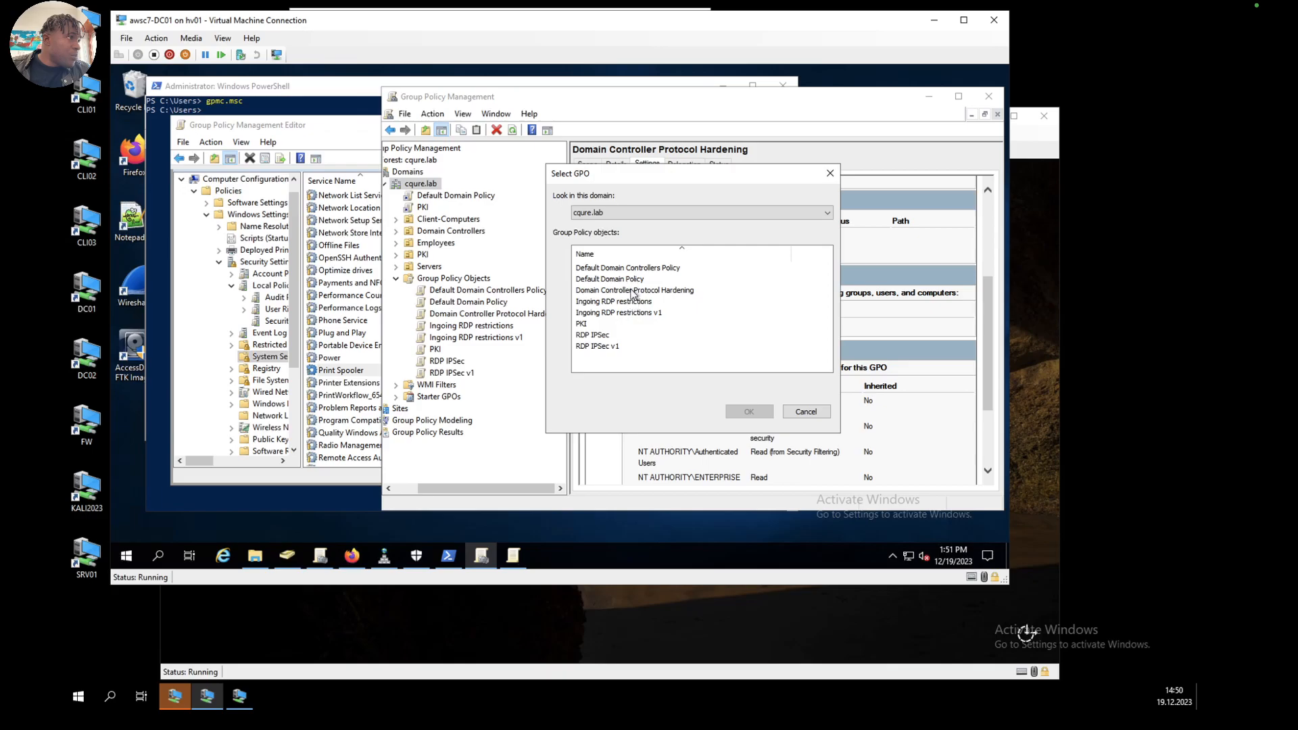
left_click(627, 292)
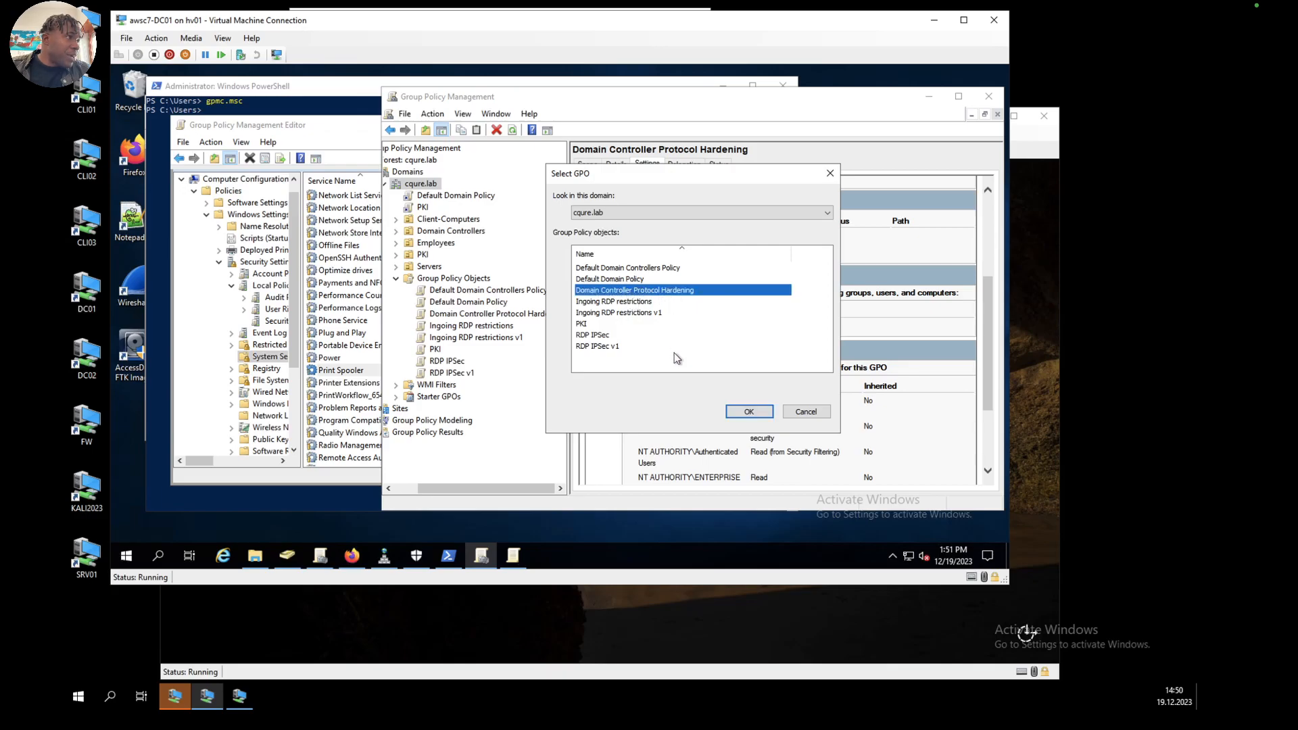
left_click(749, 410)
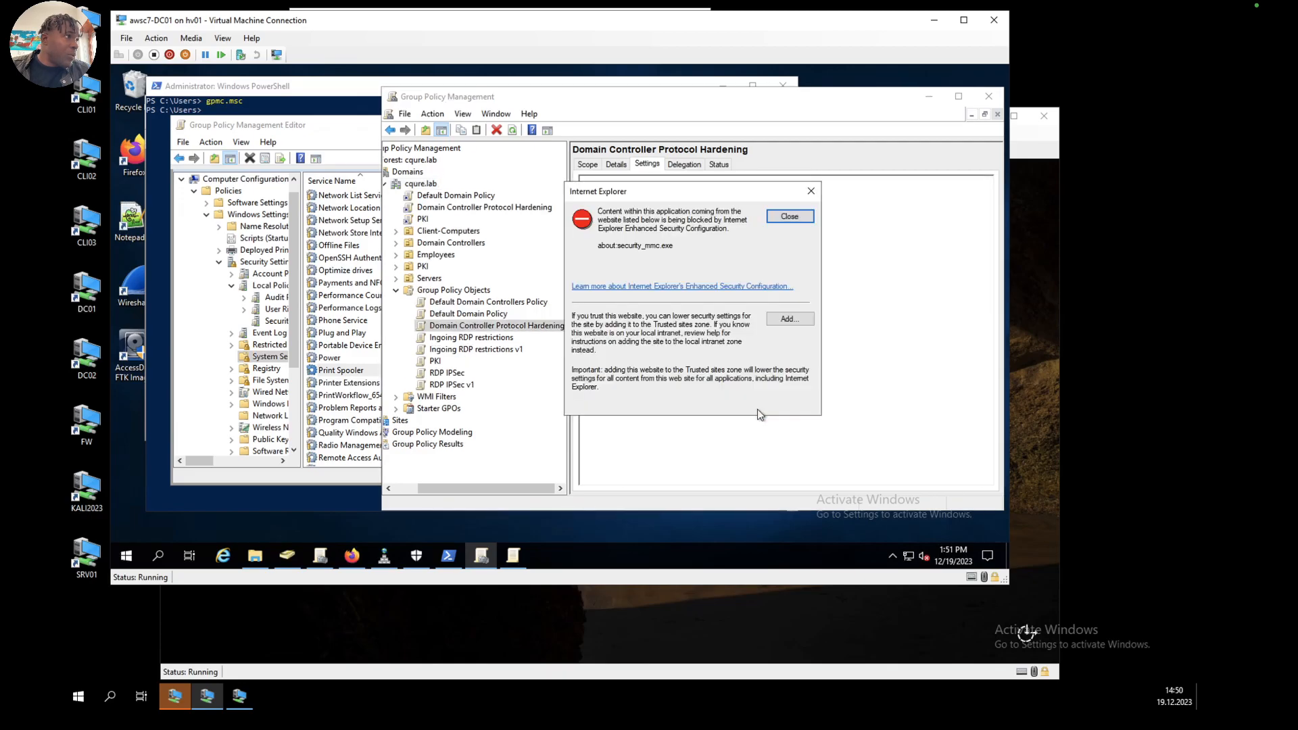
left_click(789, 217)
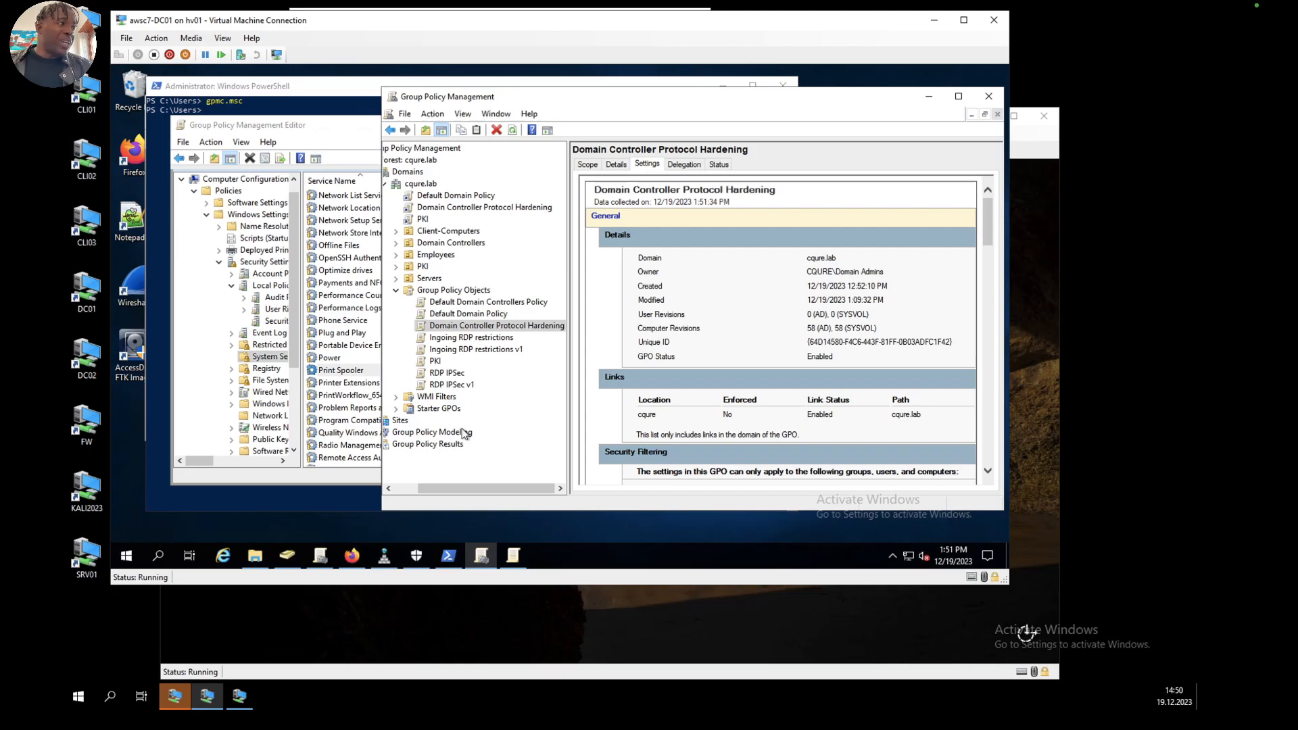
Step: Check the configured Security Options and System Services entries in the linked GPO's settings report
scroll(754, 361, "down", 10)
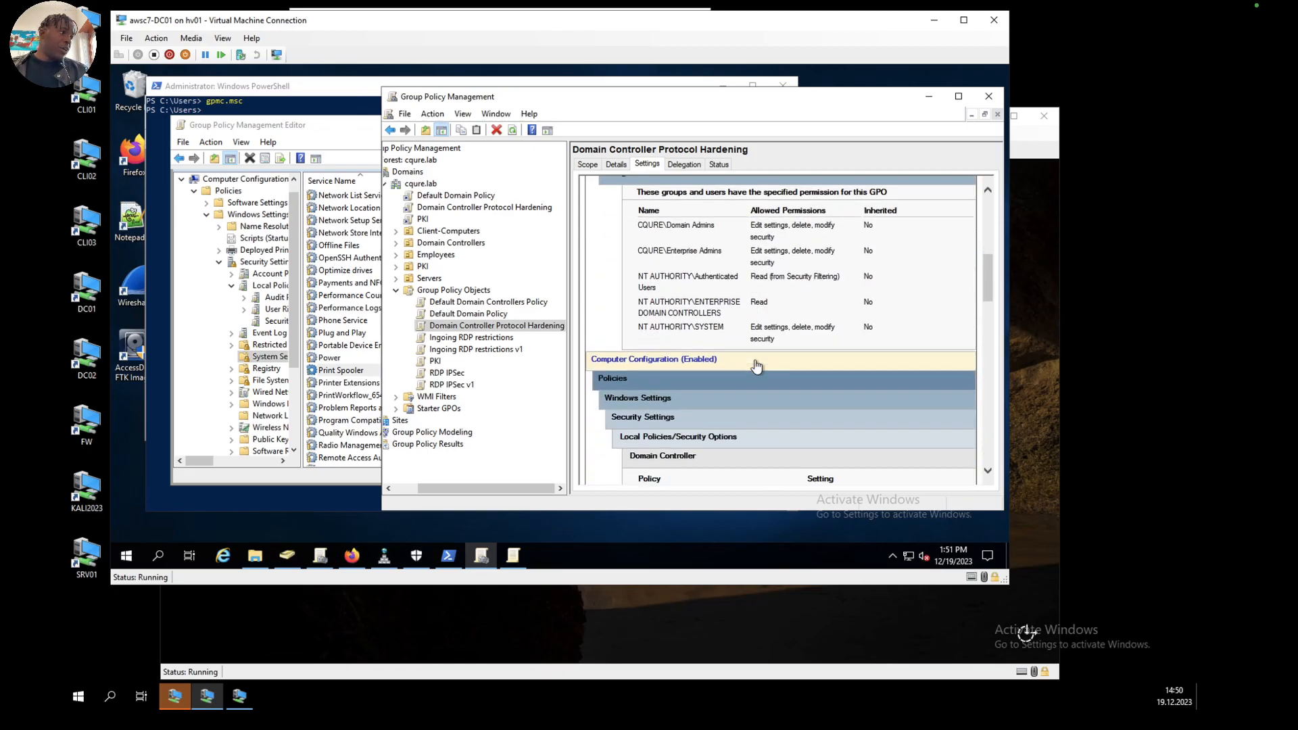
scroll(756, 366, "down", 10)
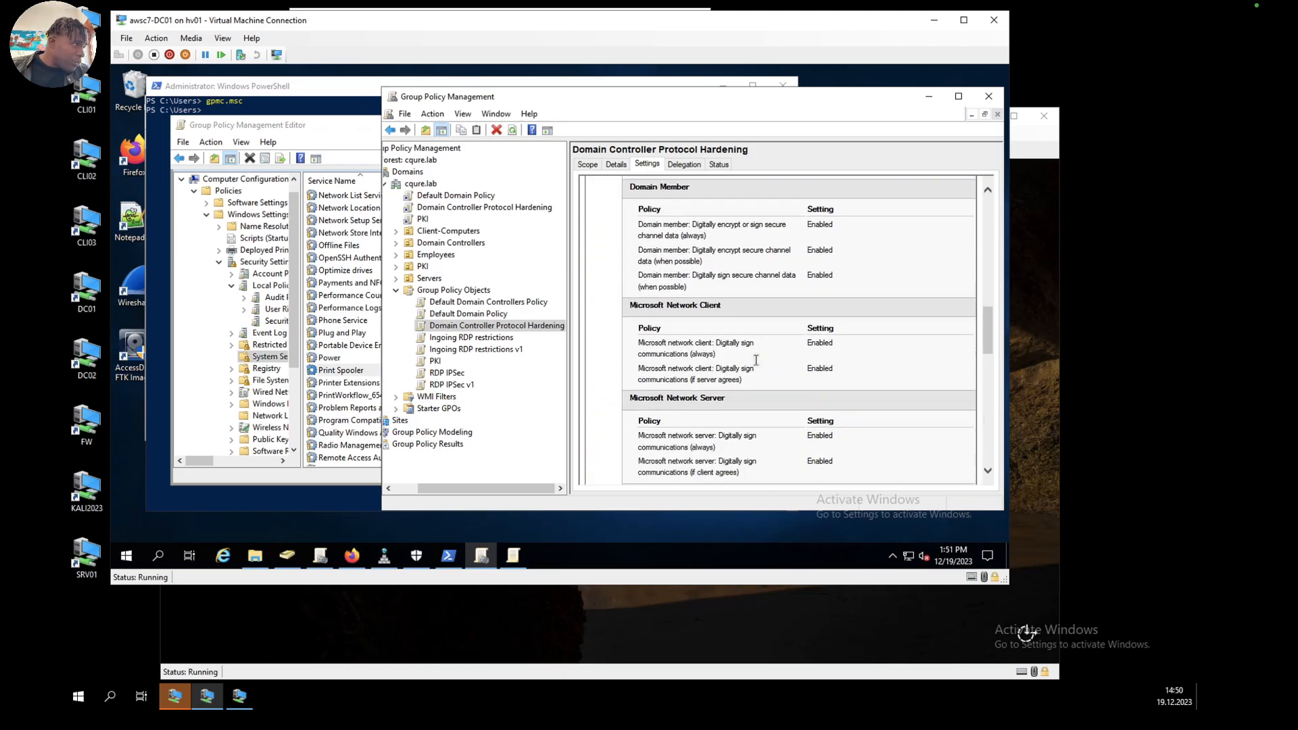
scroll(757, 365, "down", 10)
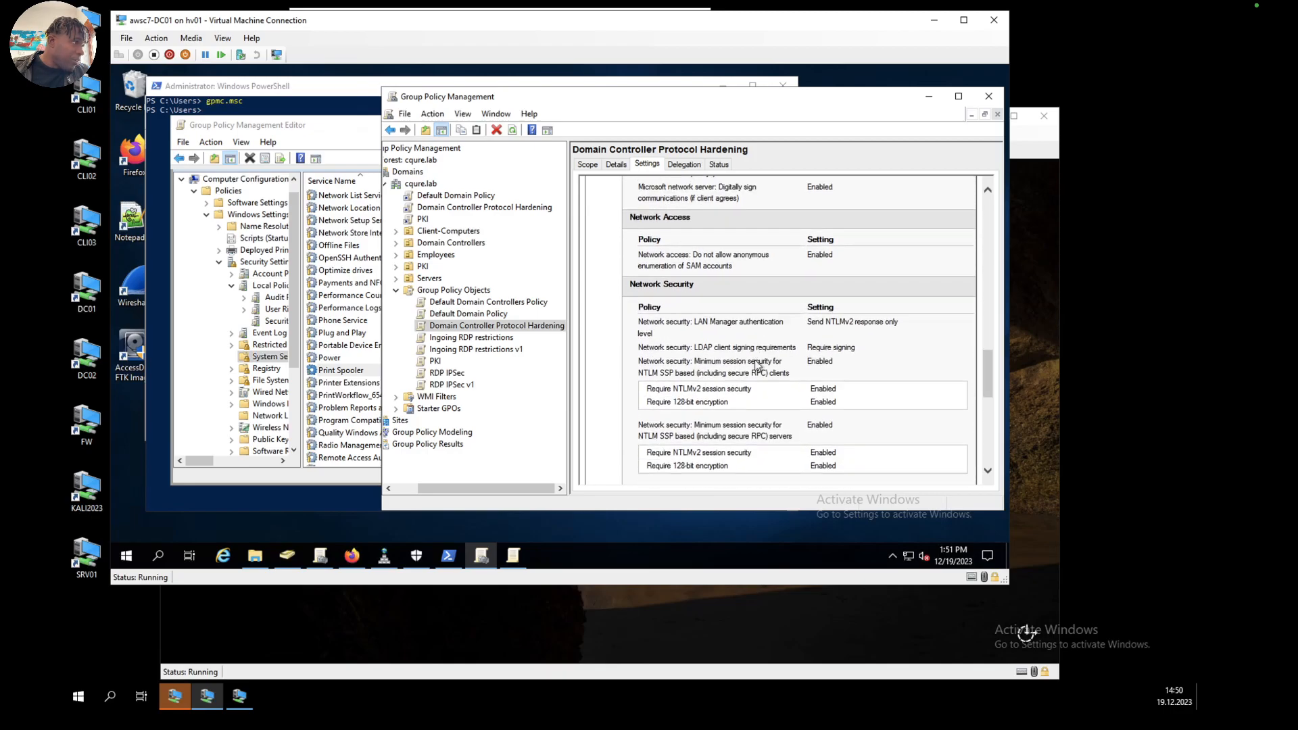
scroll(756, 365, "down", 8)
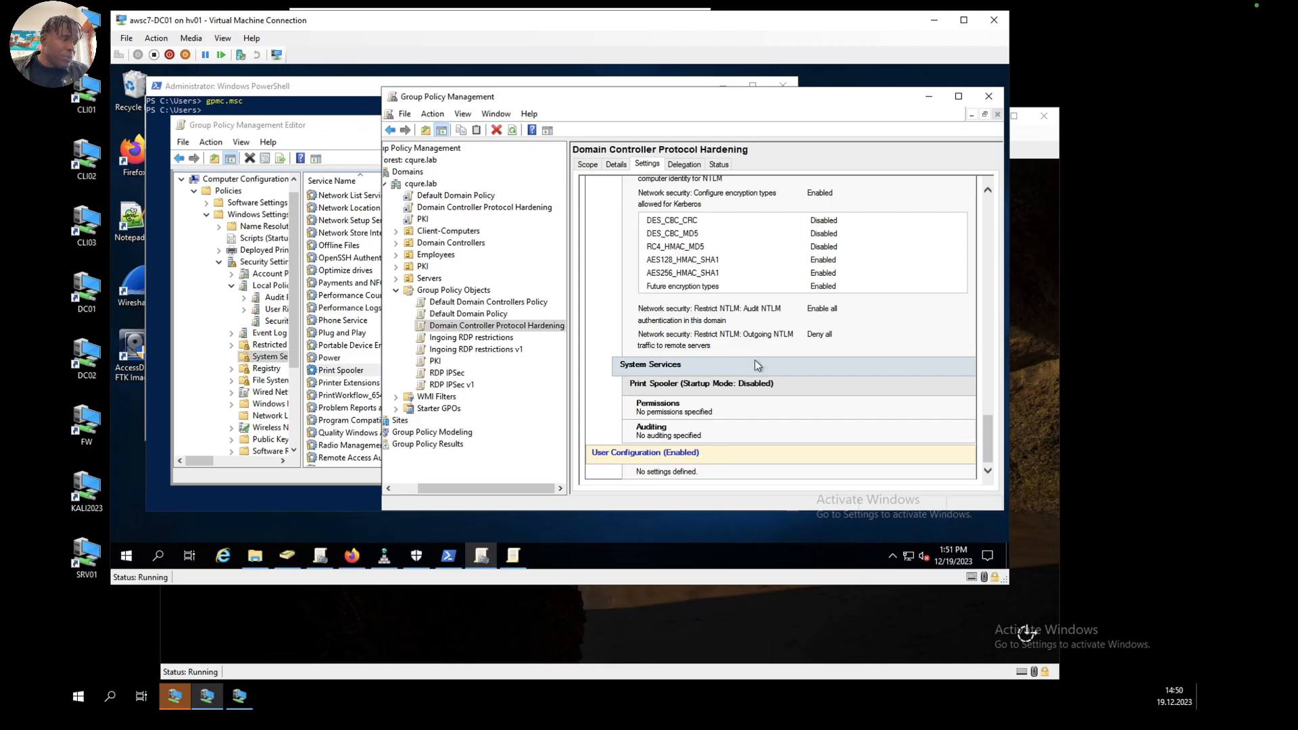
scroll(754, 359, "up", 15)
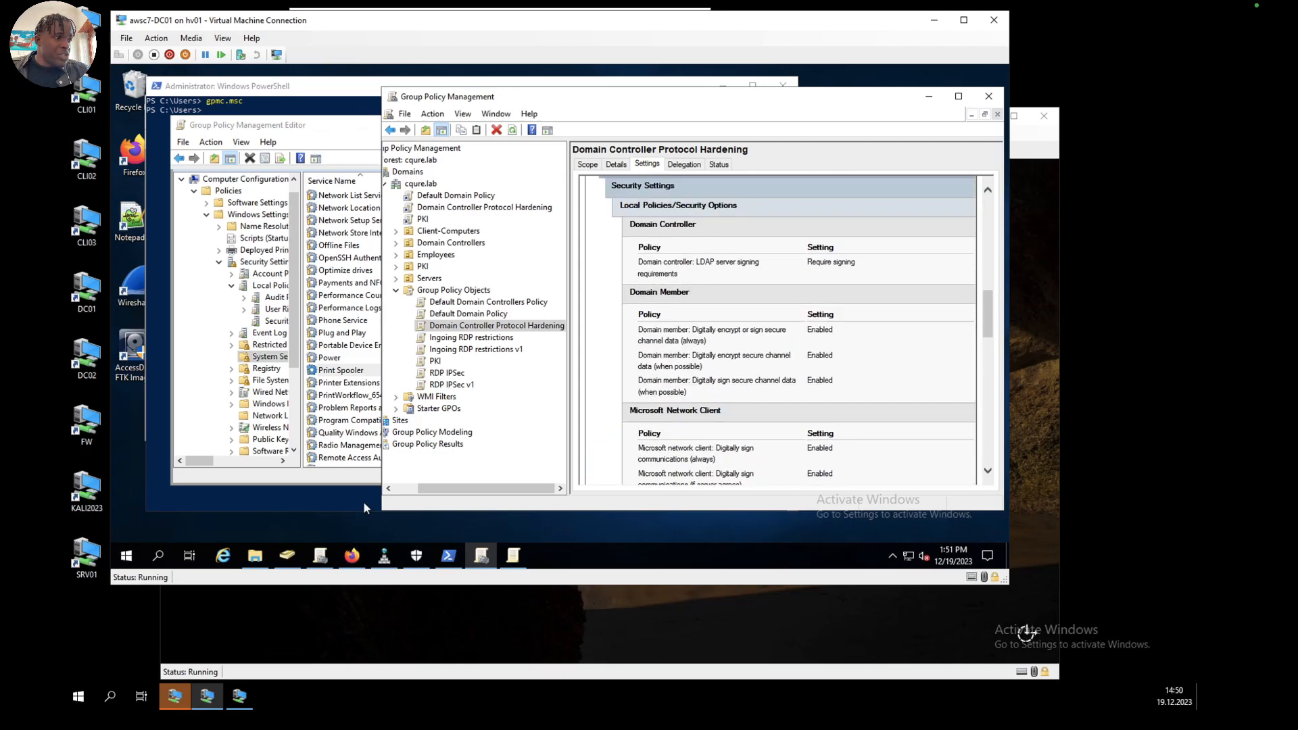
Step: Switch to PowerShell and display the help for gpupdate with the /? option
left_click(448, 555)
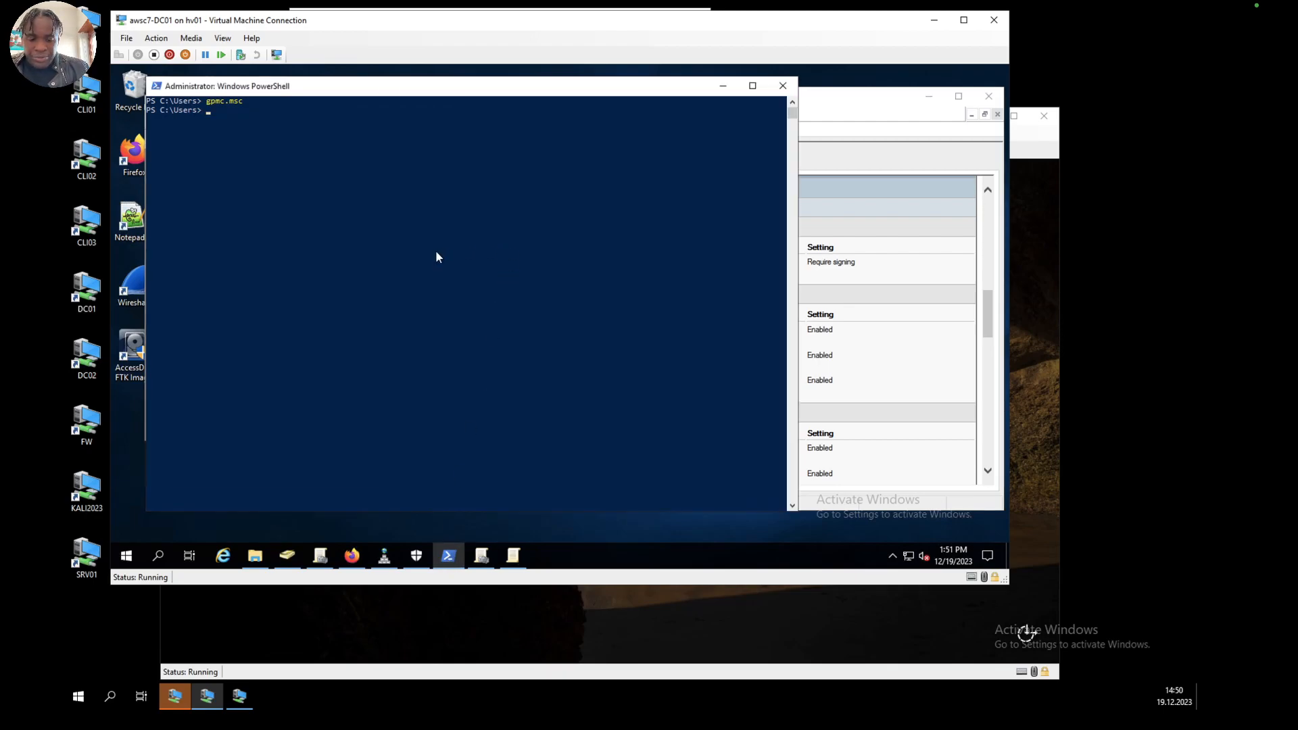
type("gpupdate.exe")
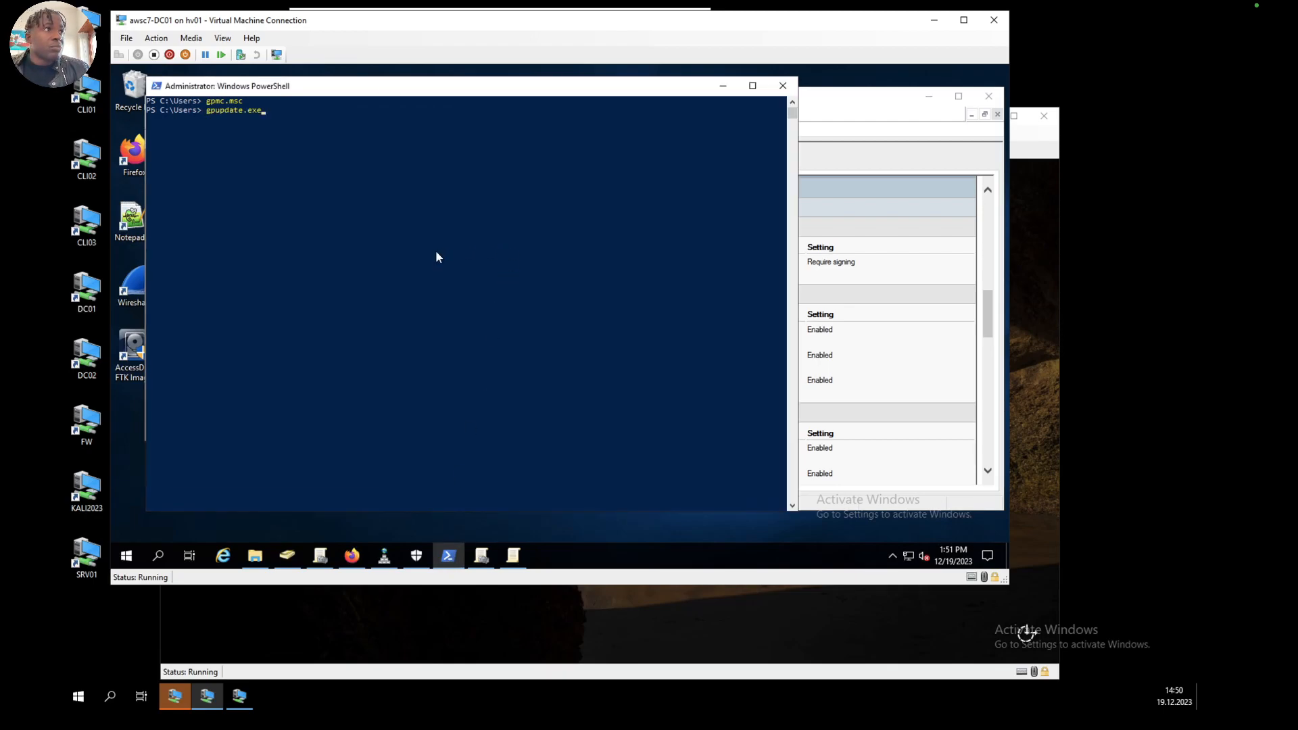
key("BackSpace")
key("BackSpace")
key("BackSpace")
key("BackSpace")
type("/?")
key("Return")
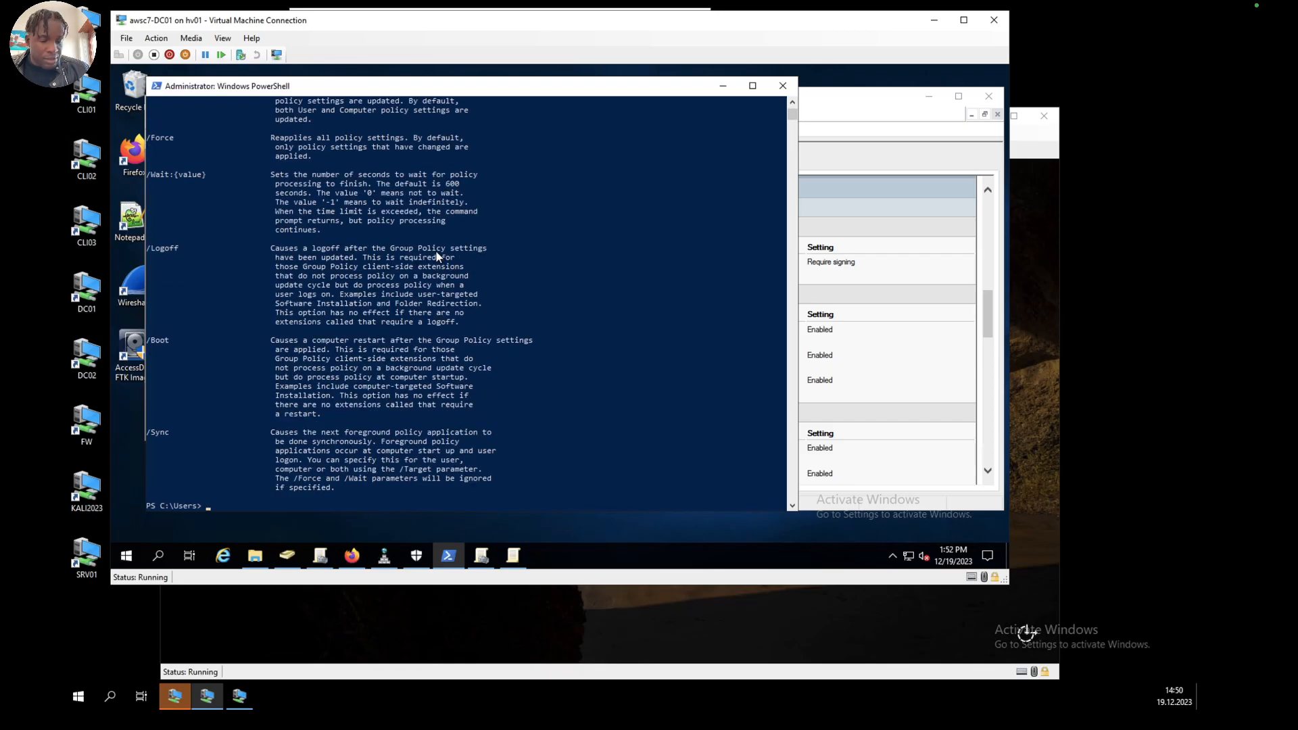
Step: Try to run gpupdate with the /f option
key("Up")
key("BackSpace")
type("f")
key("Return")
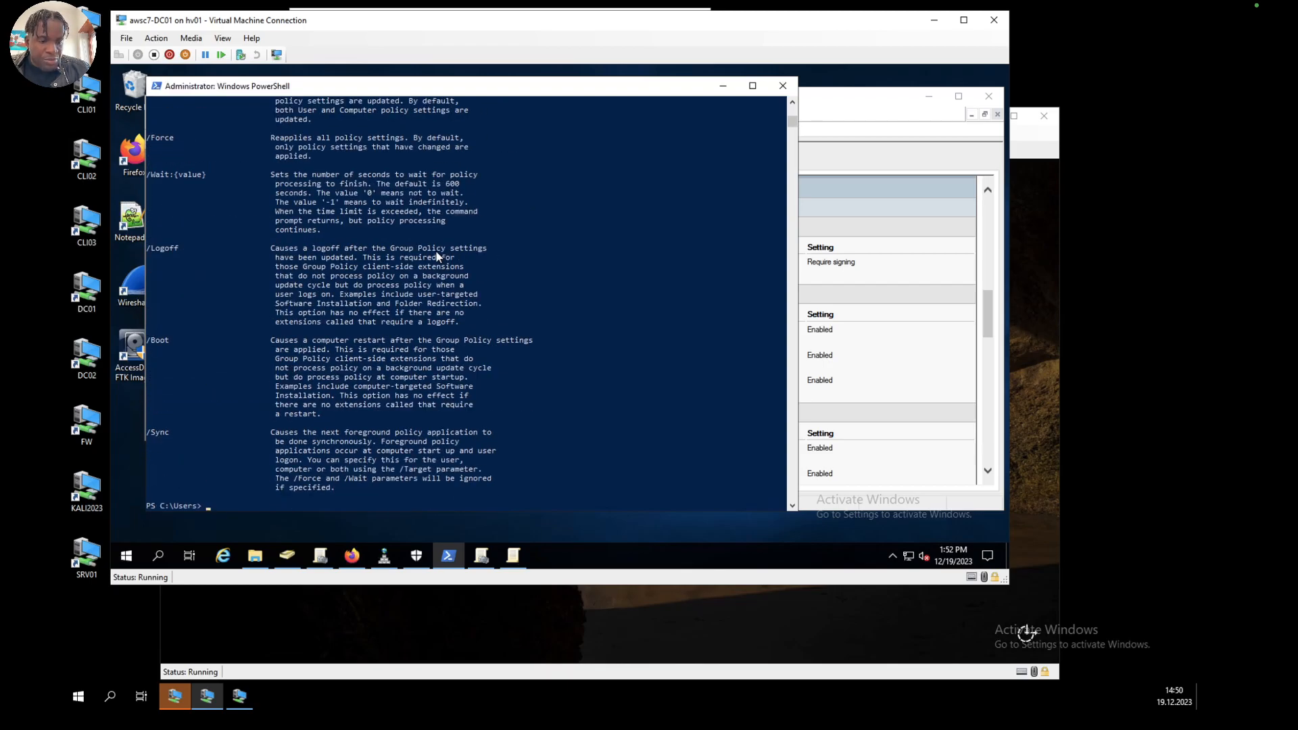
Step: Run gpupdate without options to refresh the computer and user policies
key("Up")
key("BackSpace")
key("BackSpace")
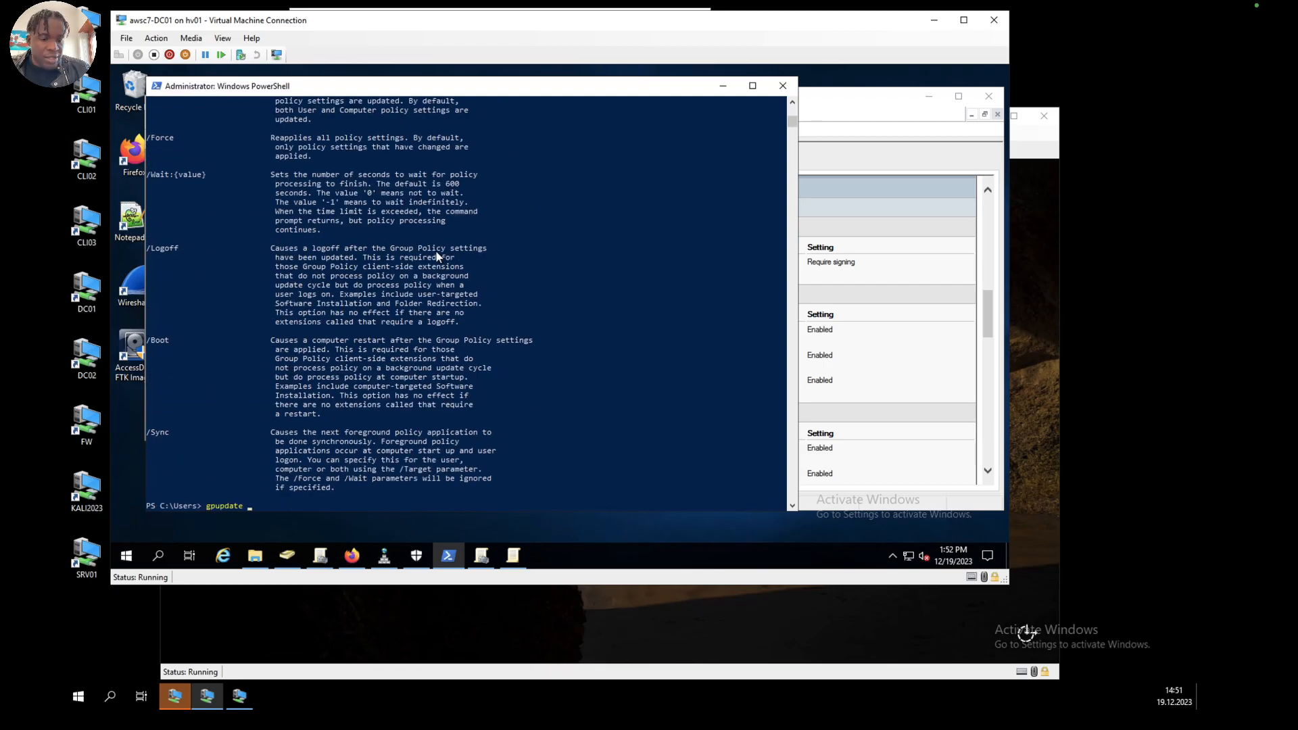
key("Return")
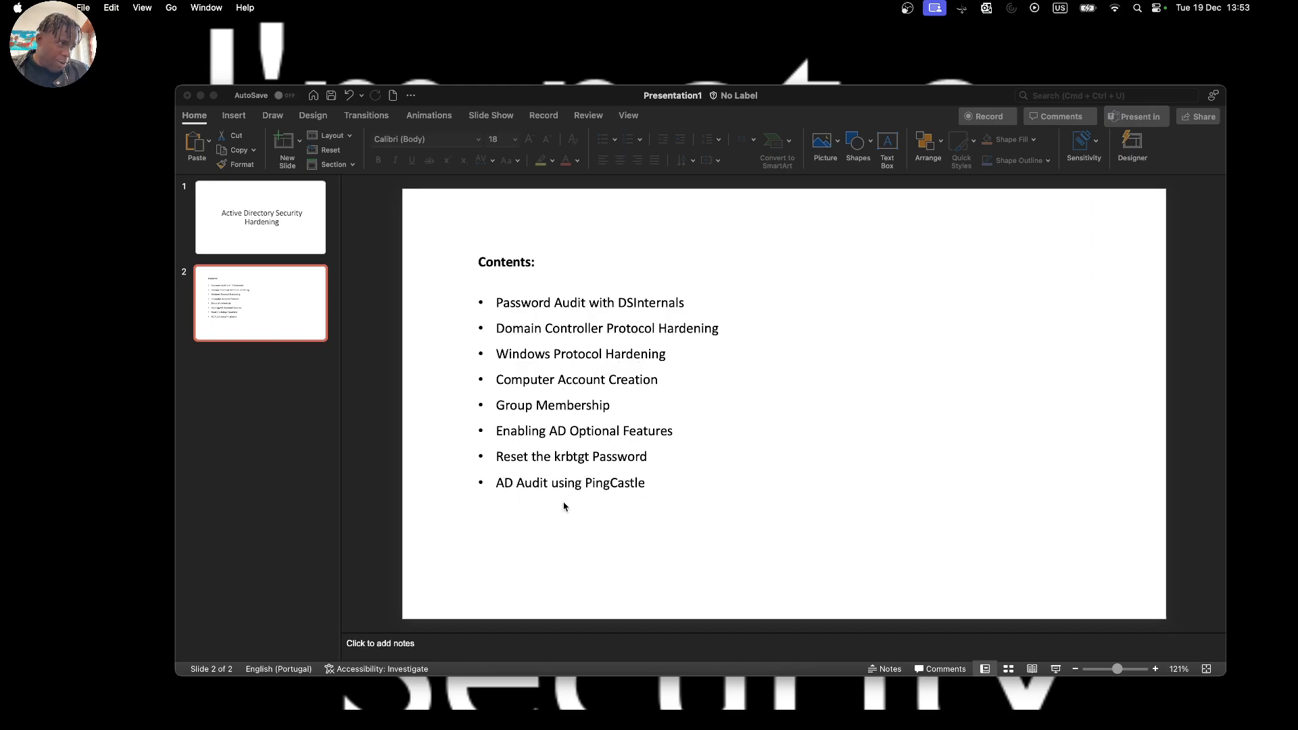
Step: Return to Group Policy Management on DC01 and create a GPO named Windows Security Baseline with no source starter GPO
key("ctrl+Right")
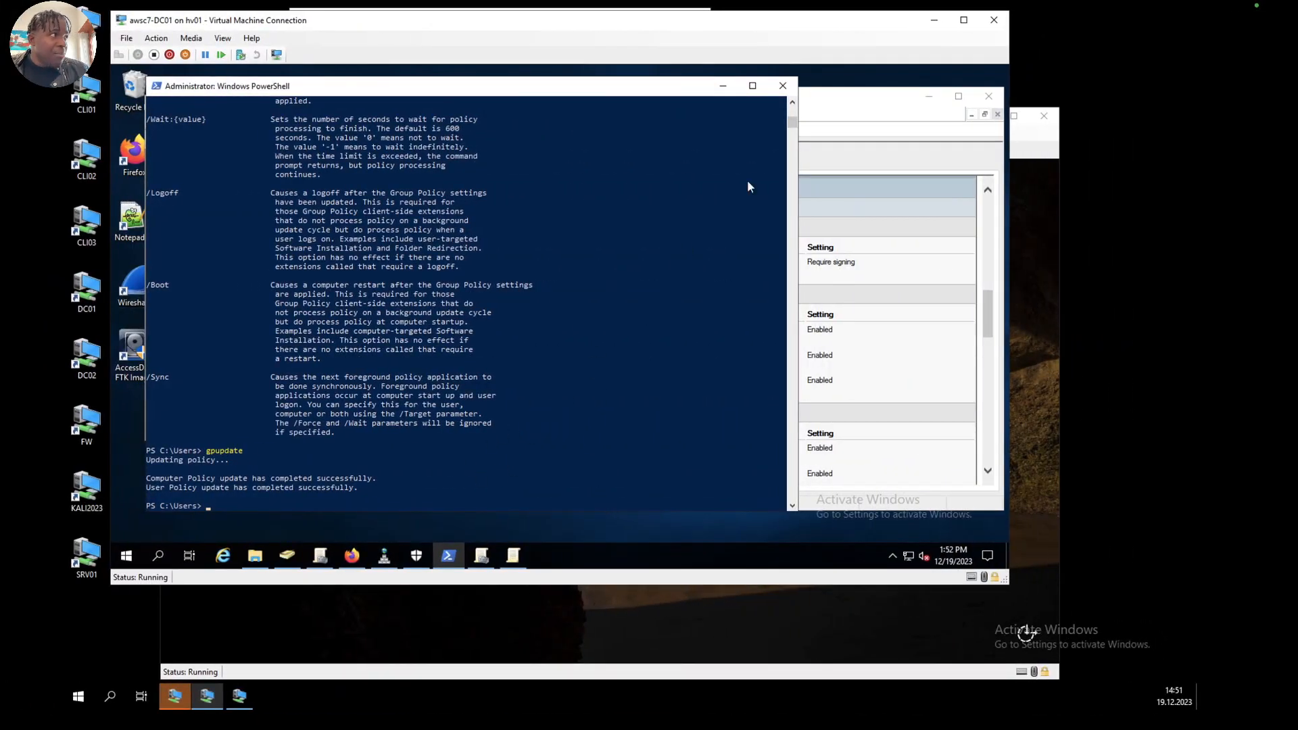
left_click(723, 86)
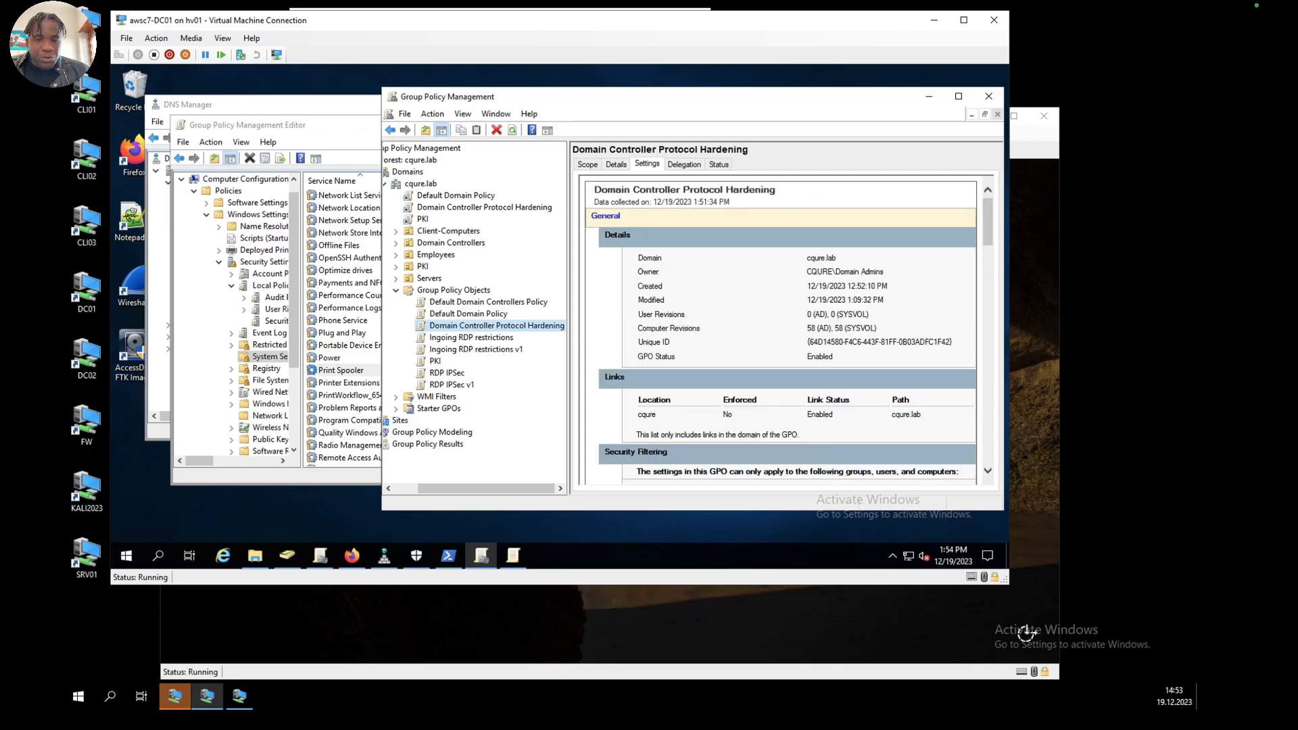
left_click(447, 291)
right_click(447, 295)
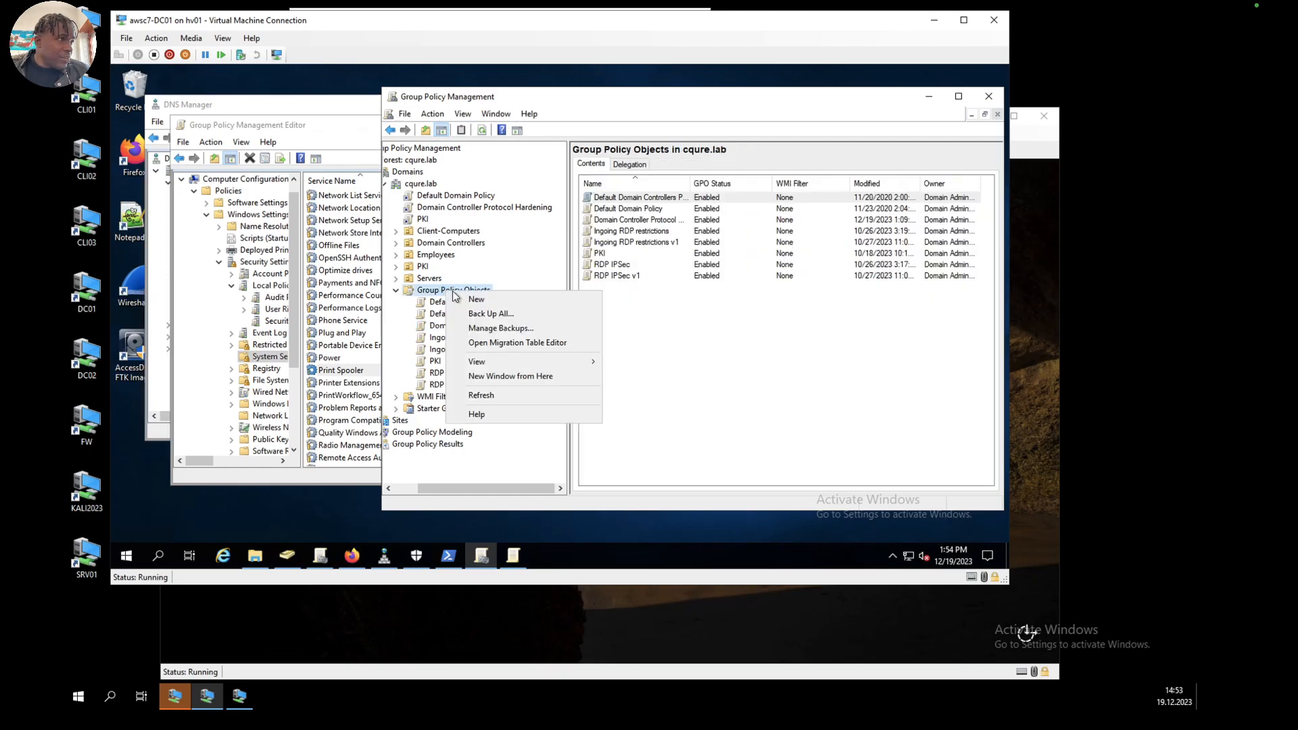
left_click(488, 302)
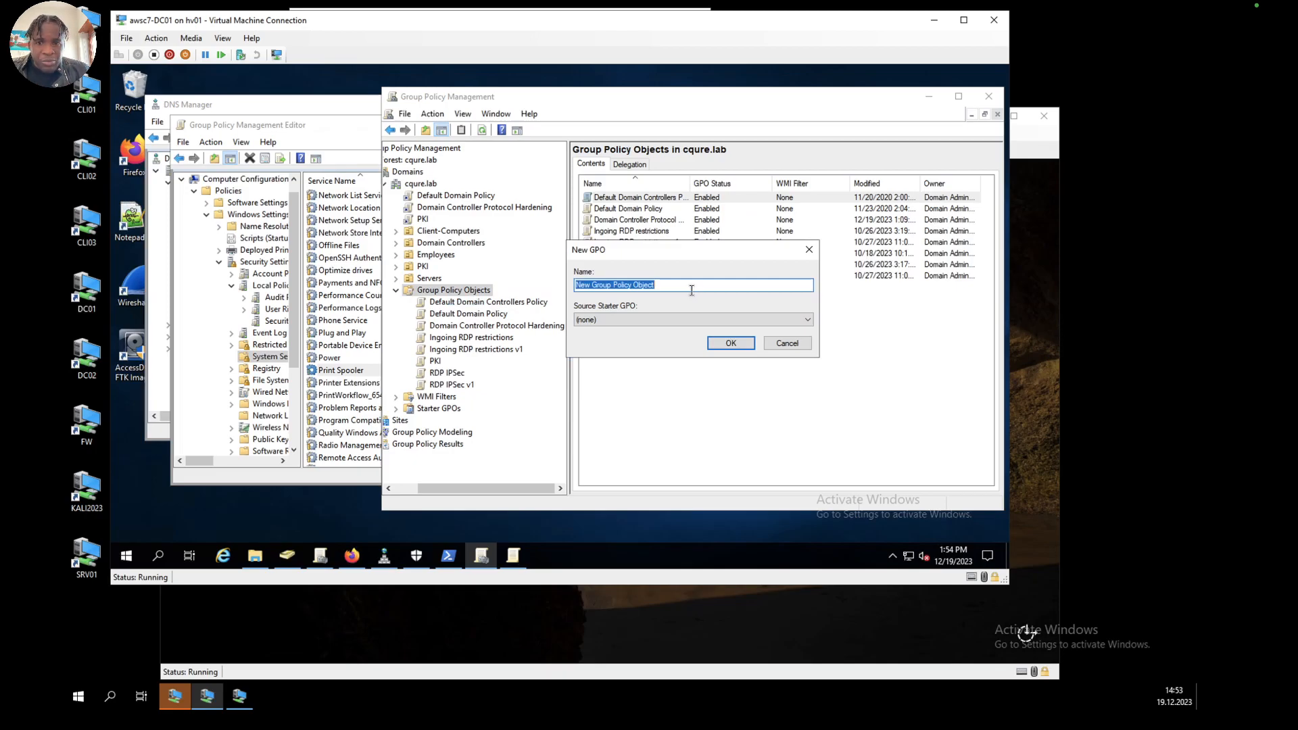
type("Wi")
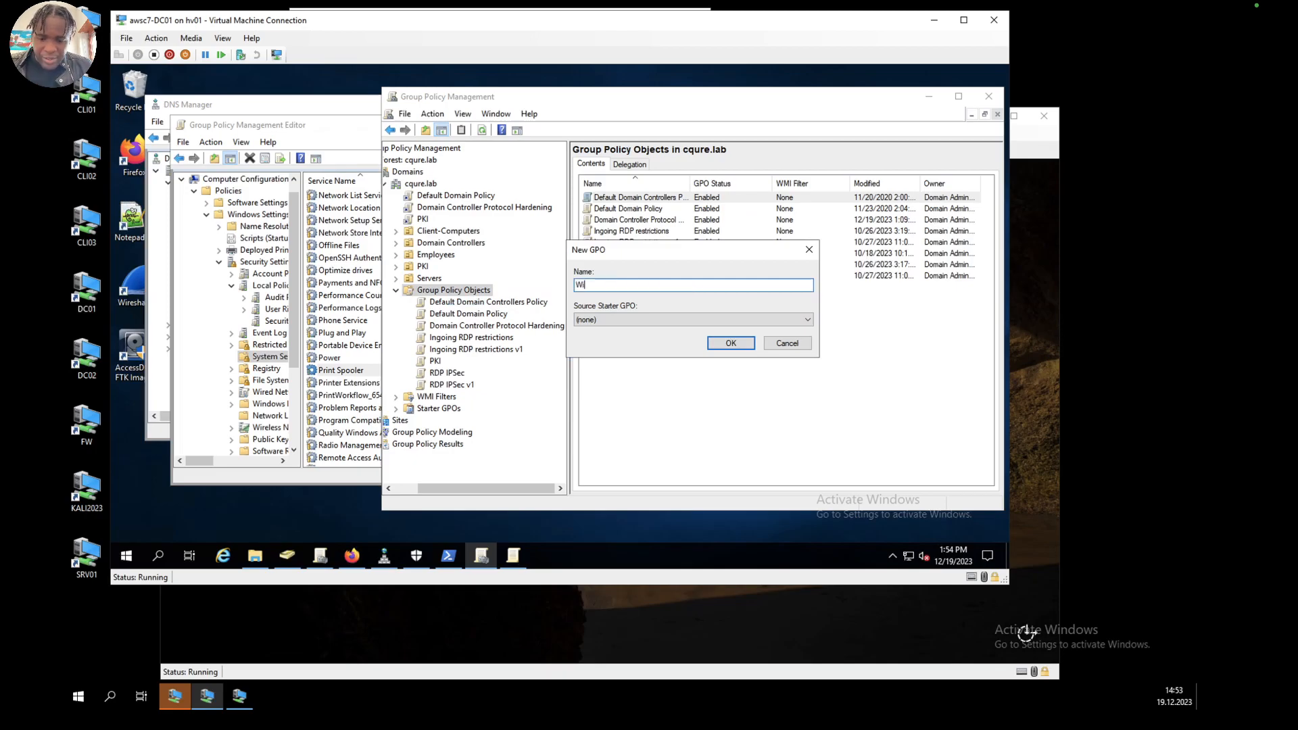
type("ndows Sec")
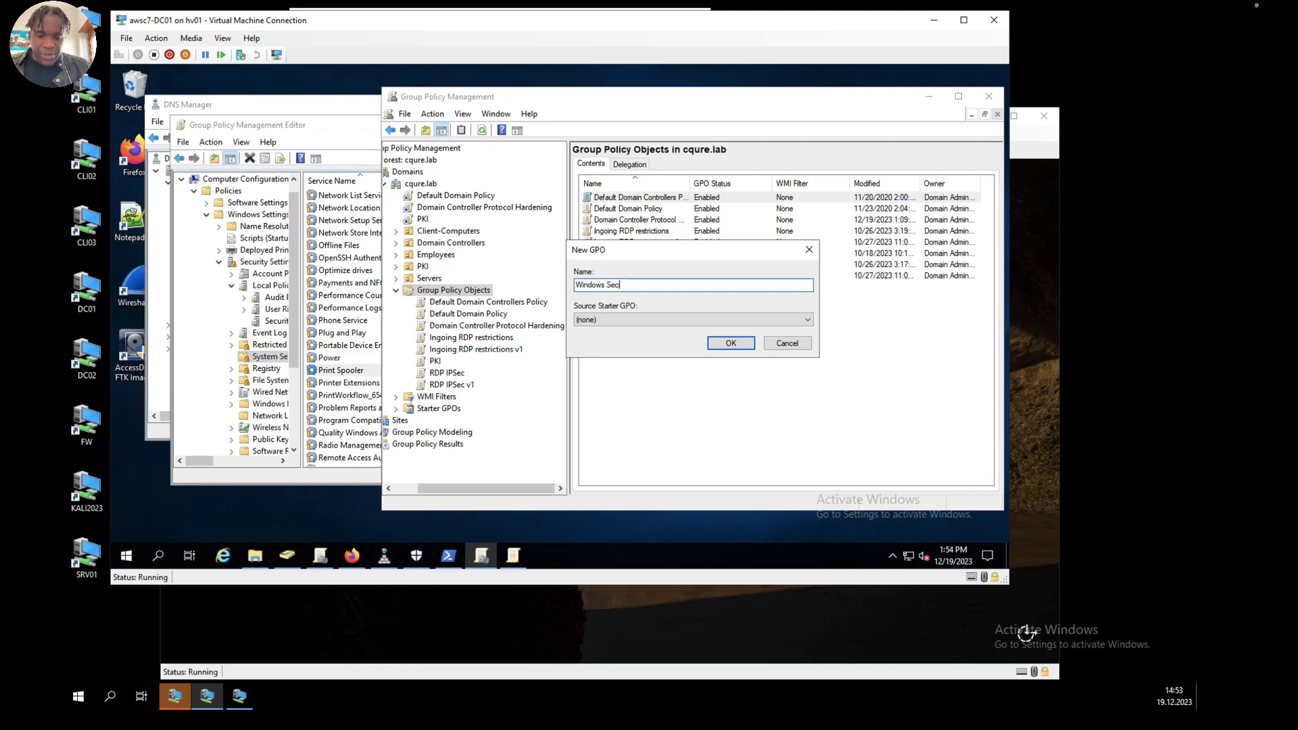
type("urity baselin")
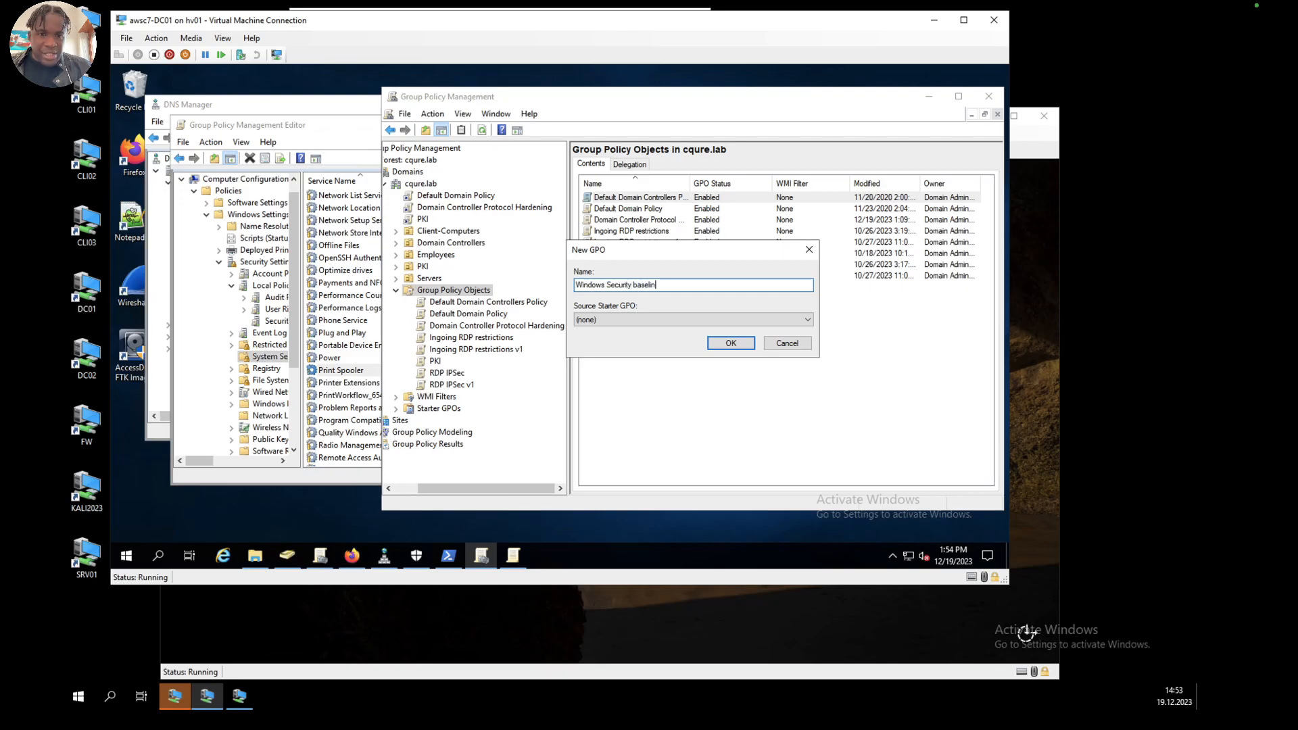
key("BackSpace")
key("BackSpace")
key("BackSpace")
type("Baseline")
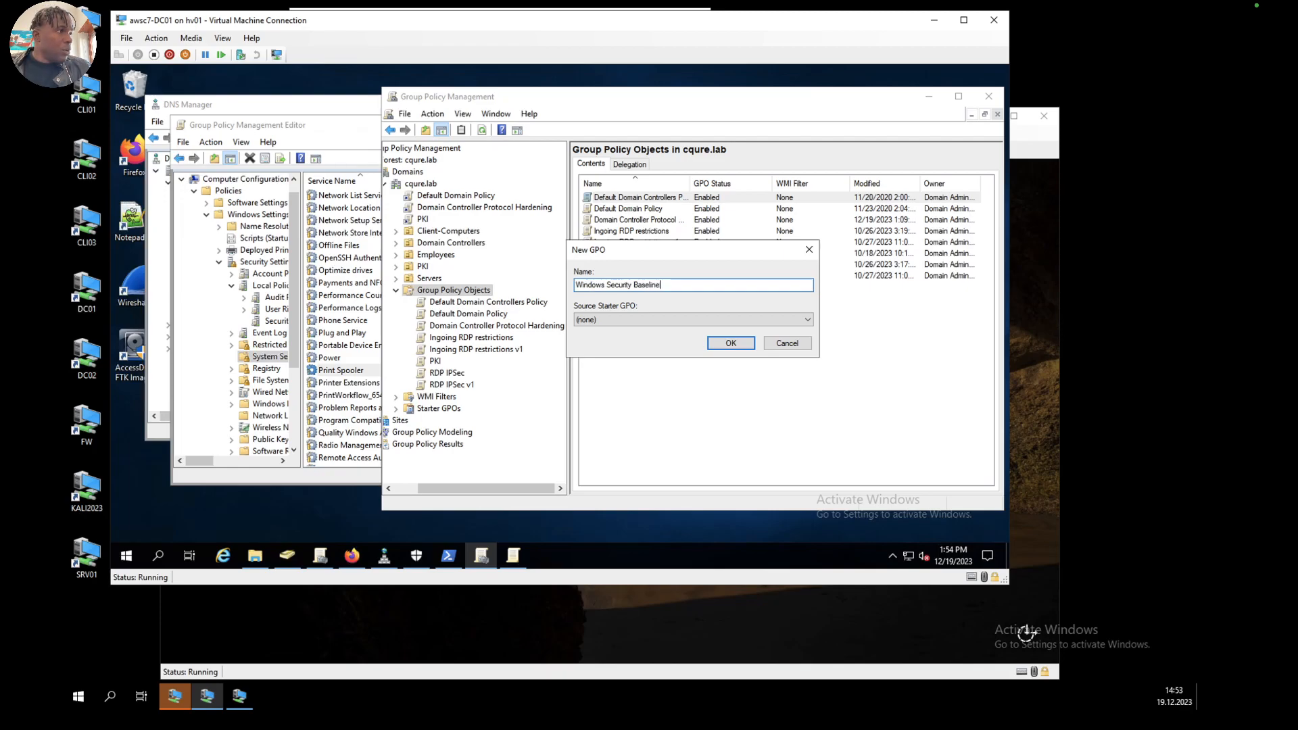
left_click(687, 321)
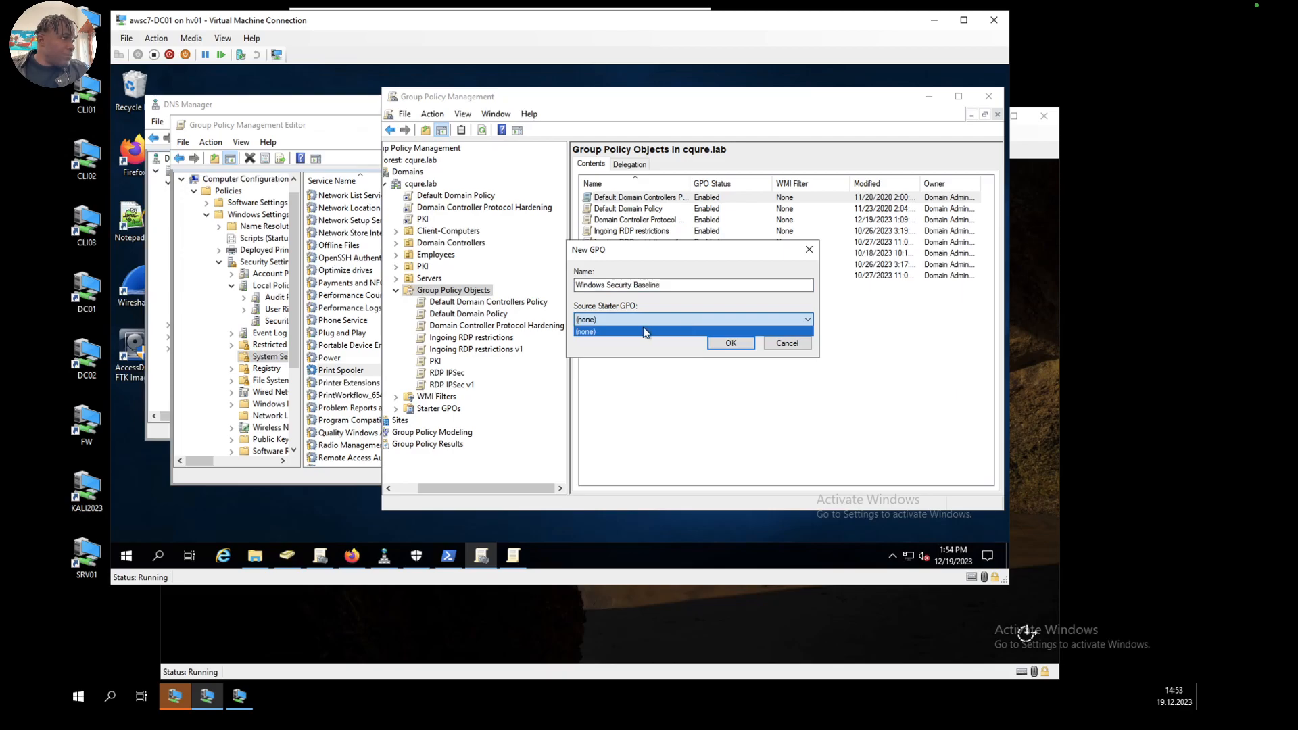
left_click(642, 331)
left_click(729, 344)
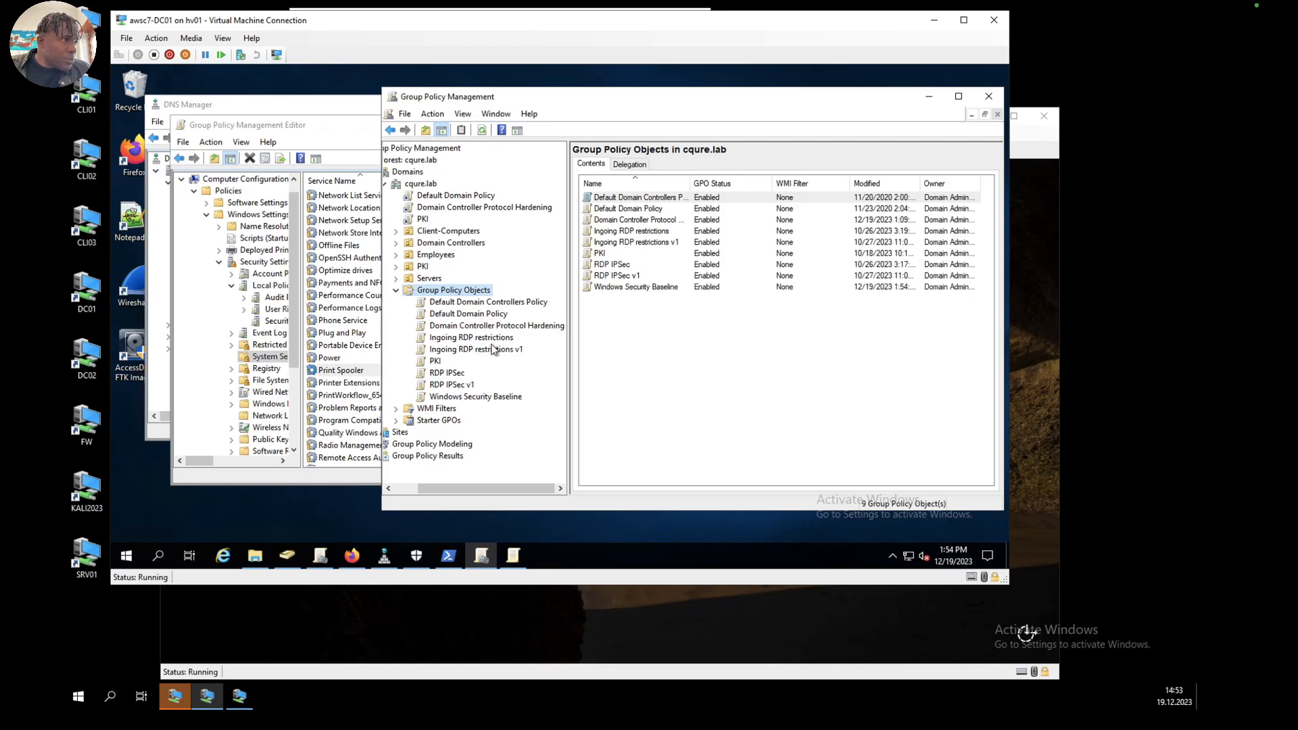
Step: Examine the Windows Security Baseline GPO's replication status and the domain controllers selectable as the baseline DC
left_click(479, 398)
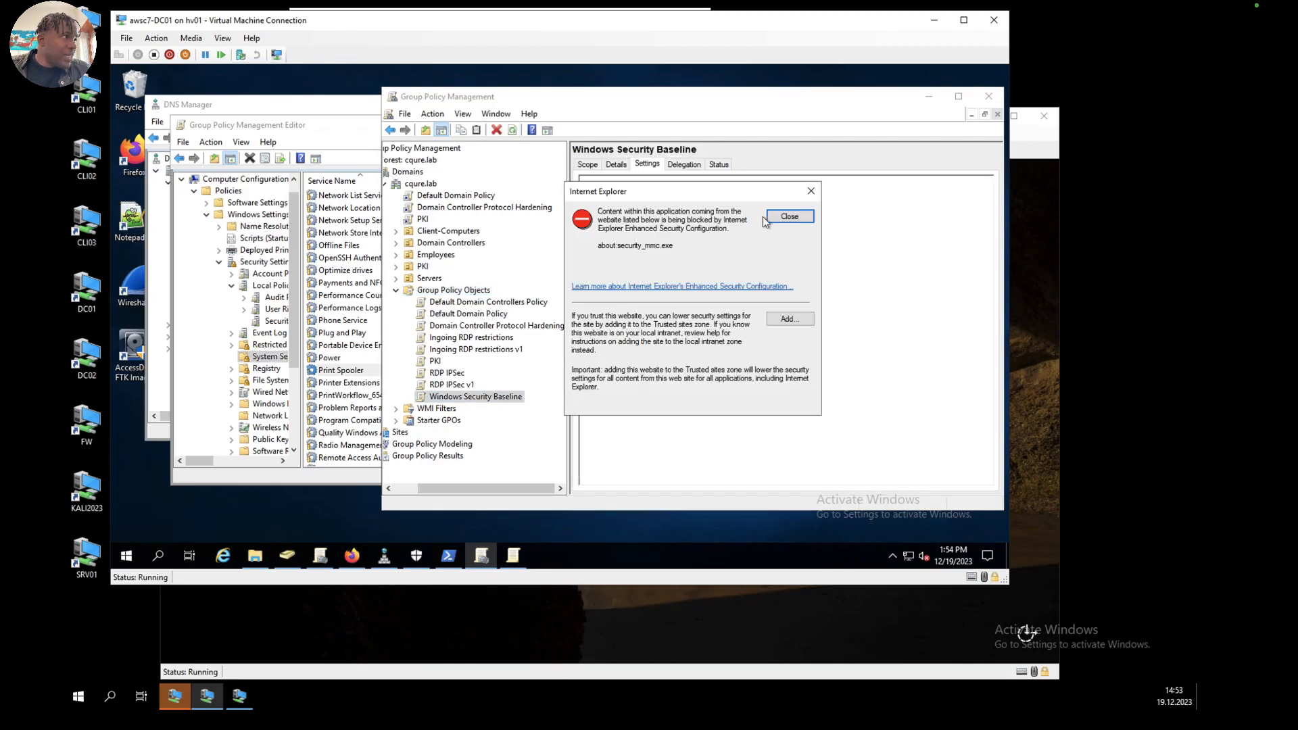
left_click(790, 215)
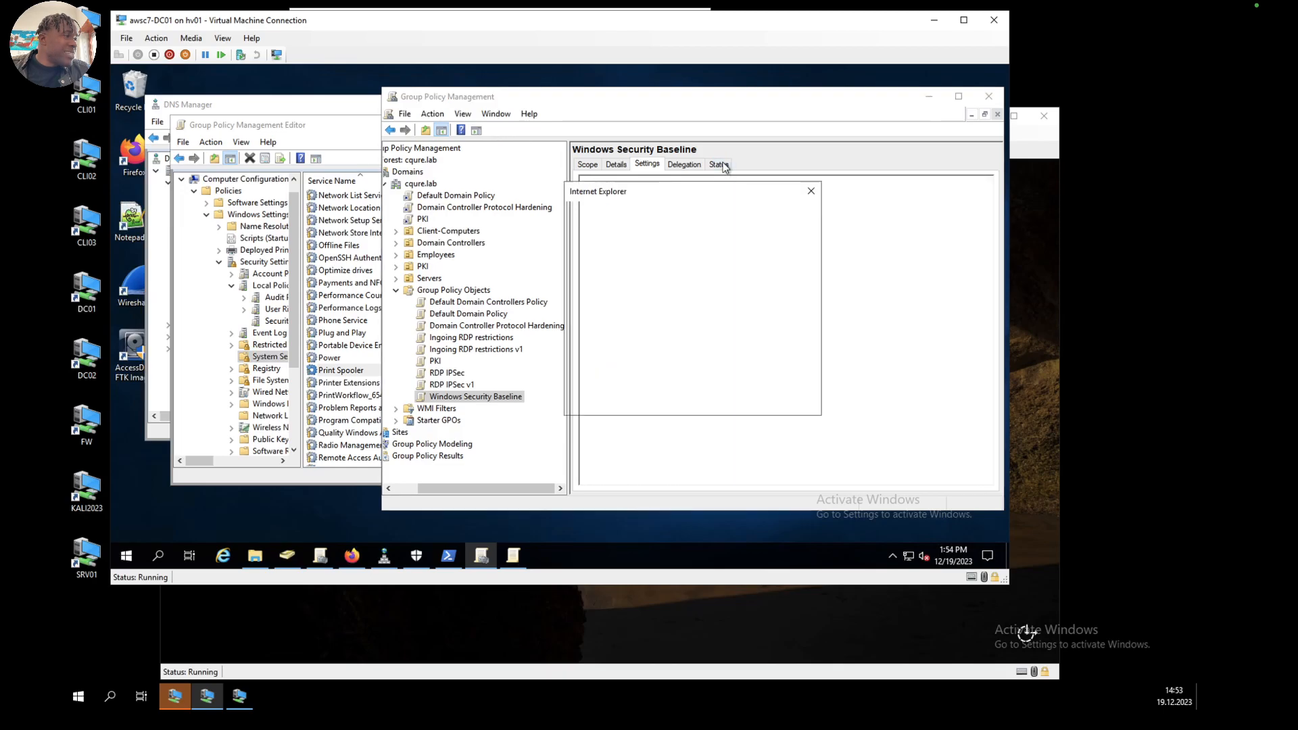
left_click(786, 214)
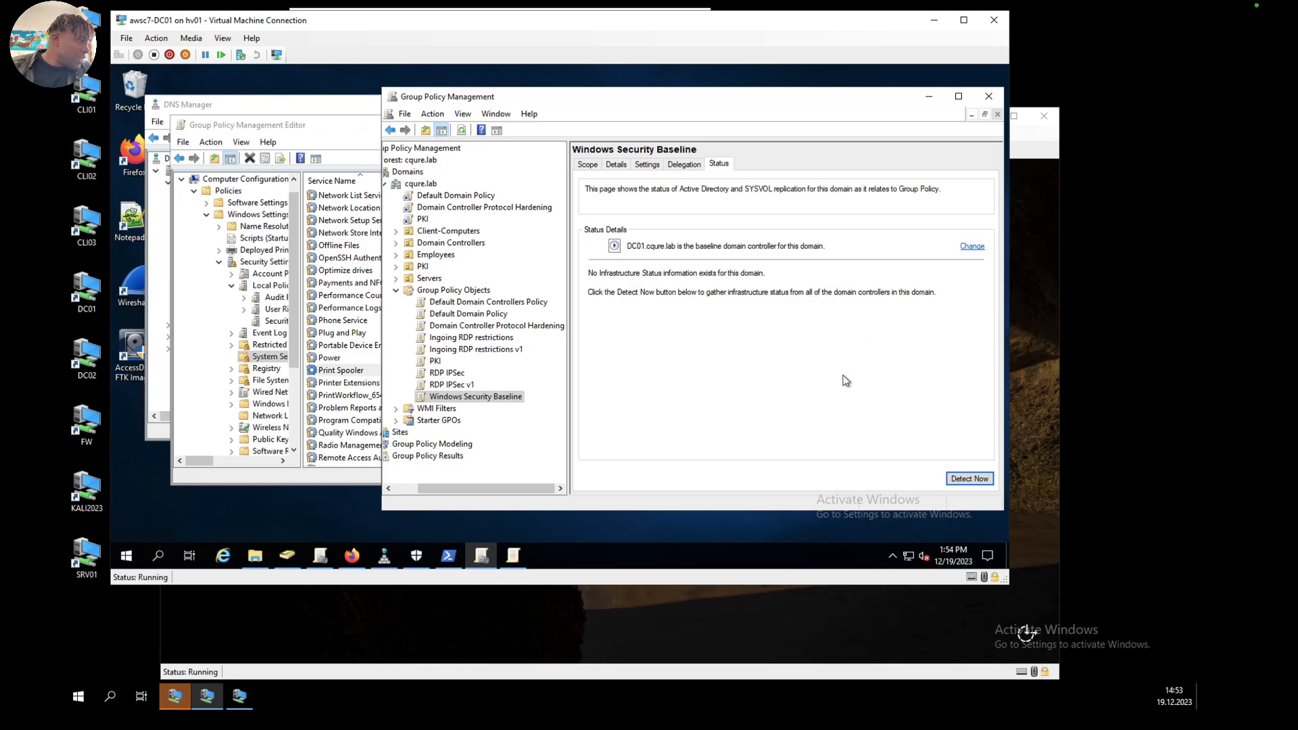
left_click(971, 247)
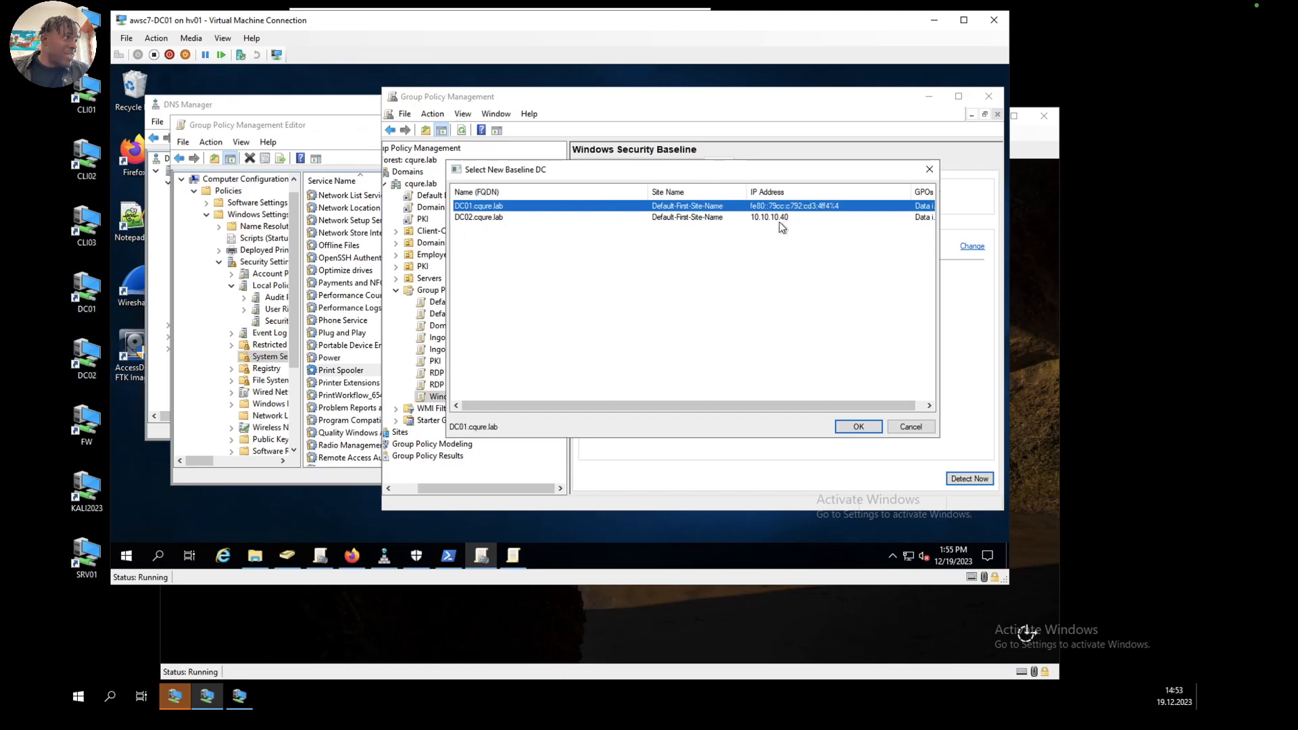
scroll(841, 250, "right", 1)
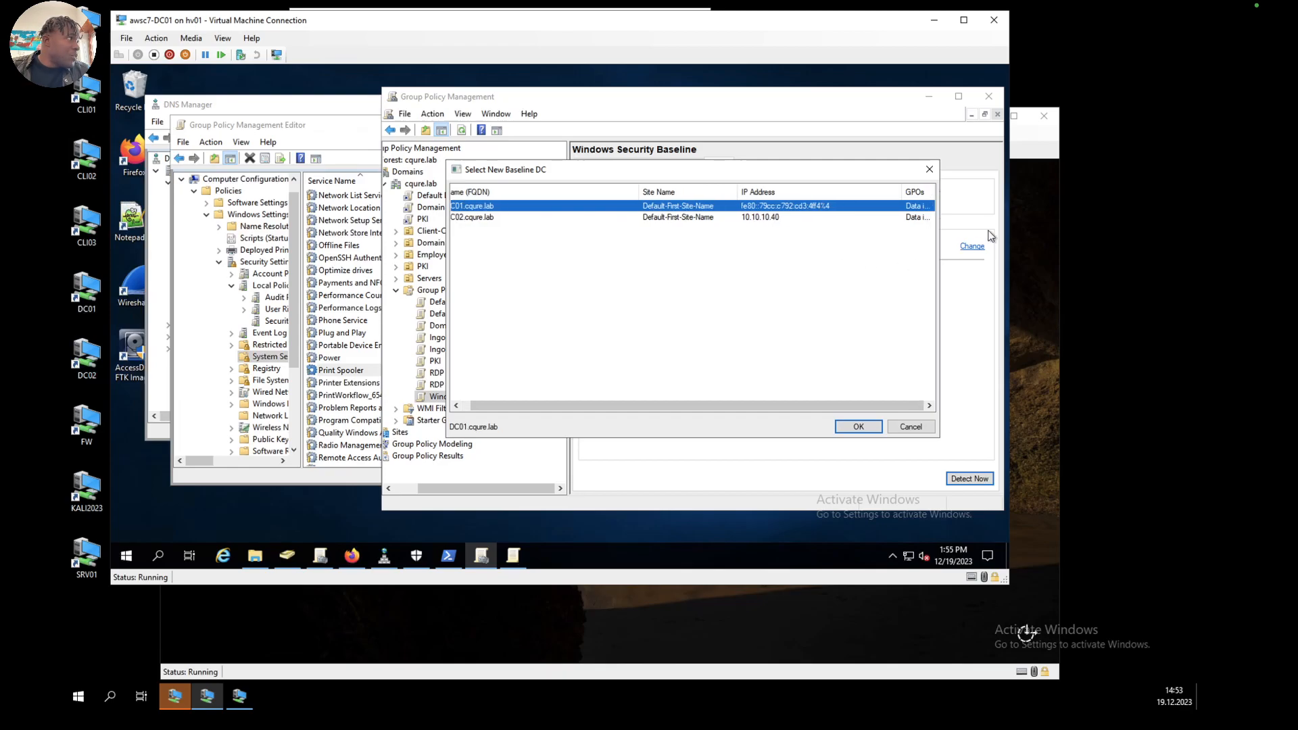
scroll(594, 290, "left", 1)
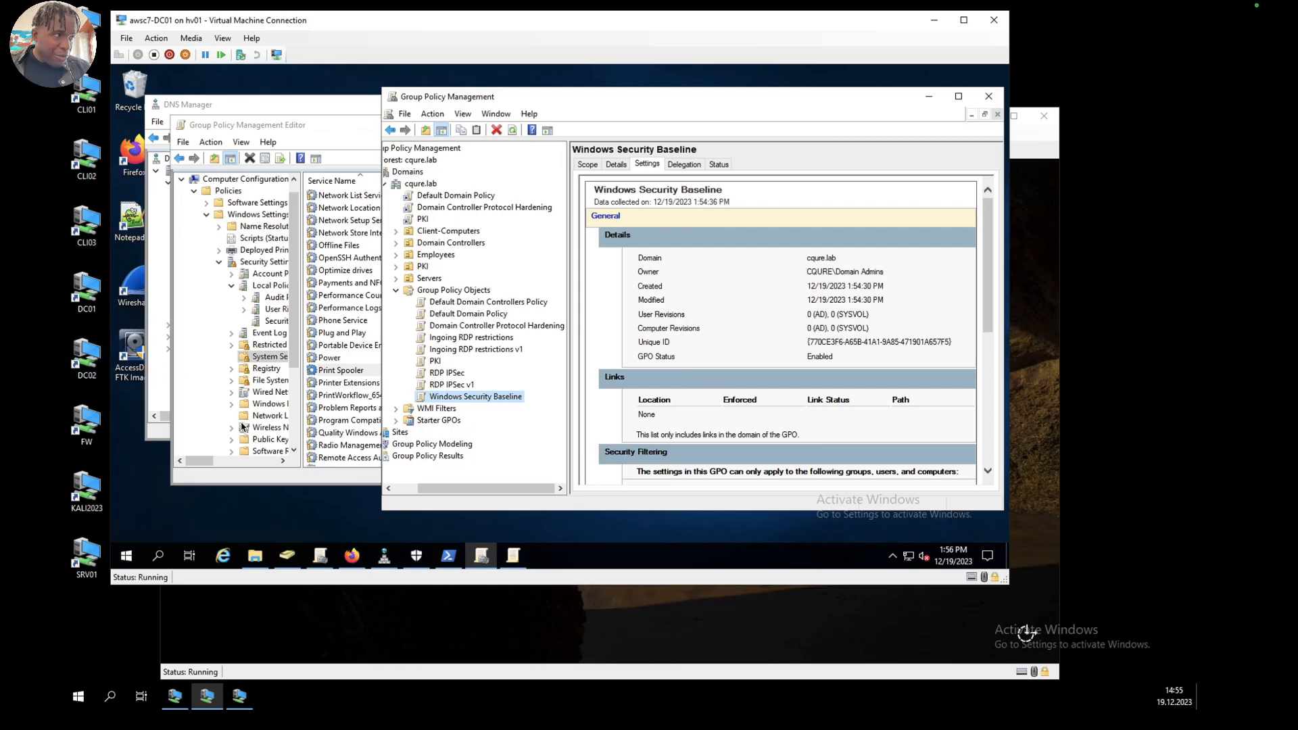
Step: Set the Windows Security Baseline GPO's status to User Configuration Settings Disabled and dismiss the security prompt
right_click(496, 399)
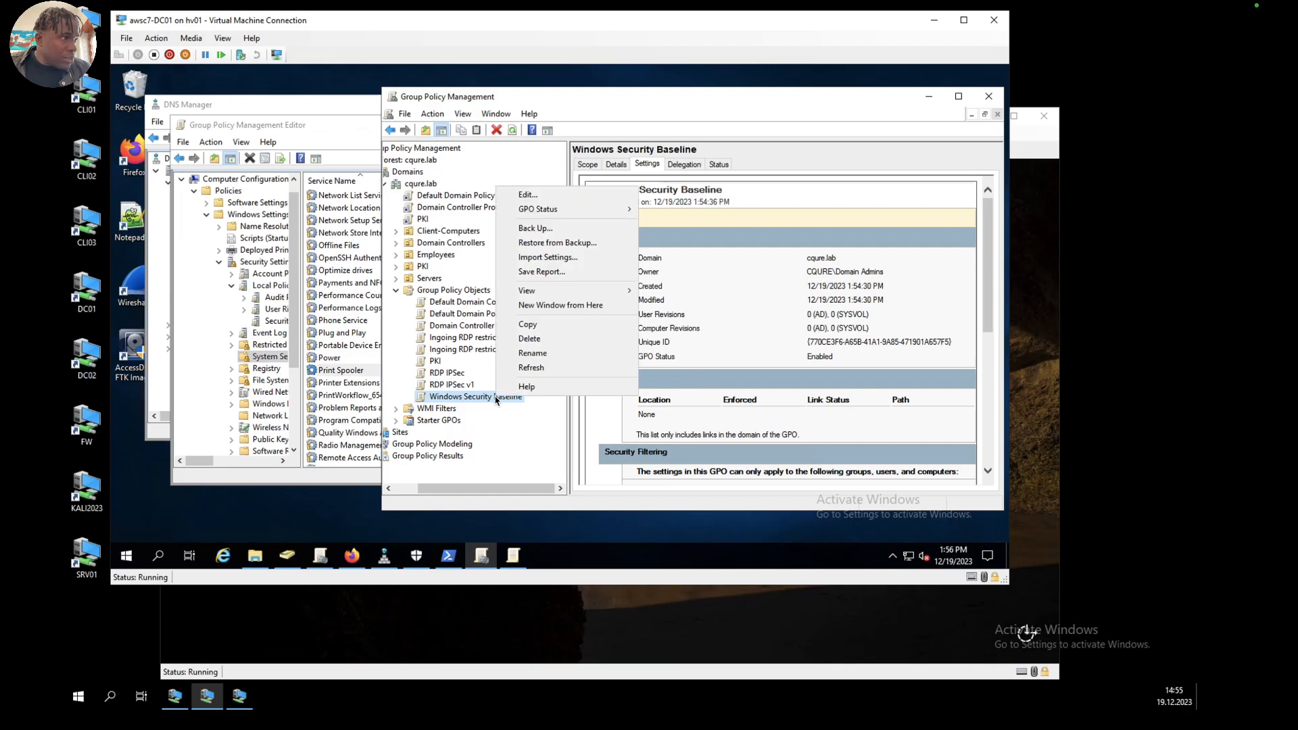
mouse_move(600, 209)
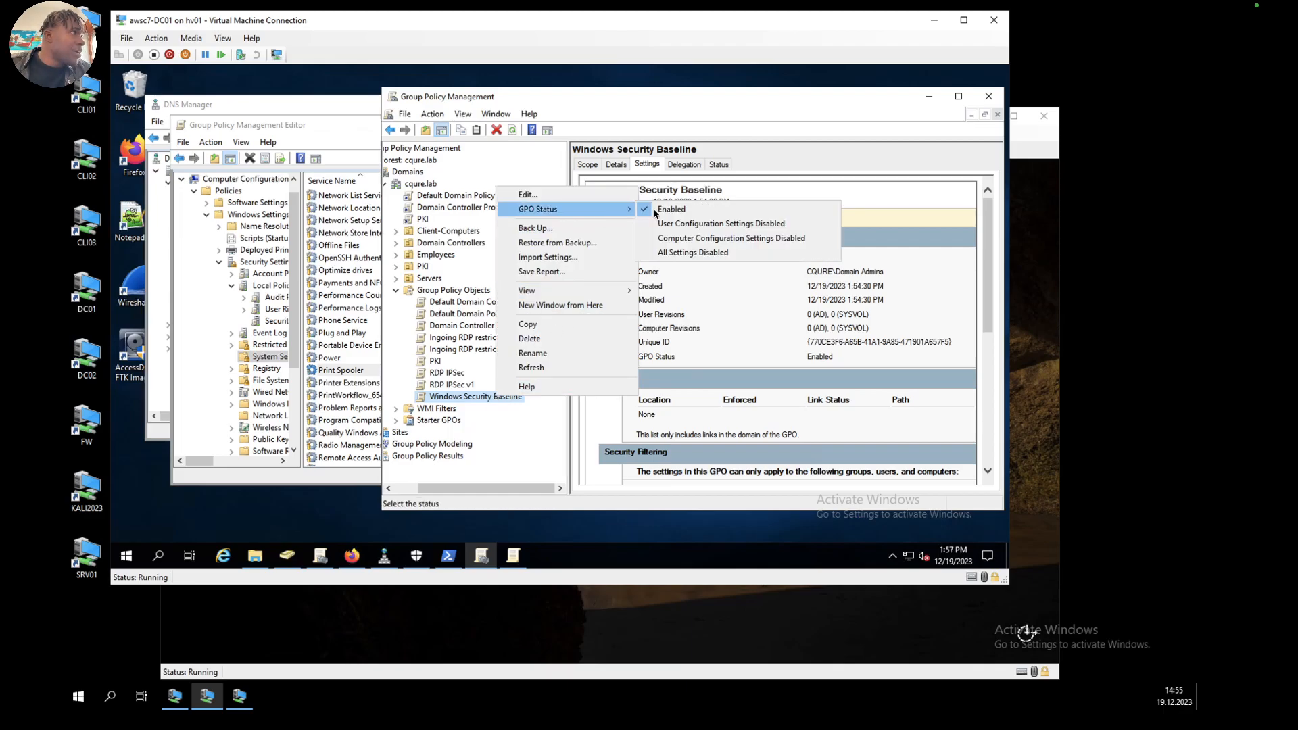
left_click(688, 224)
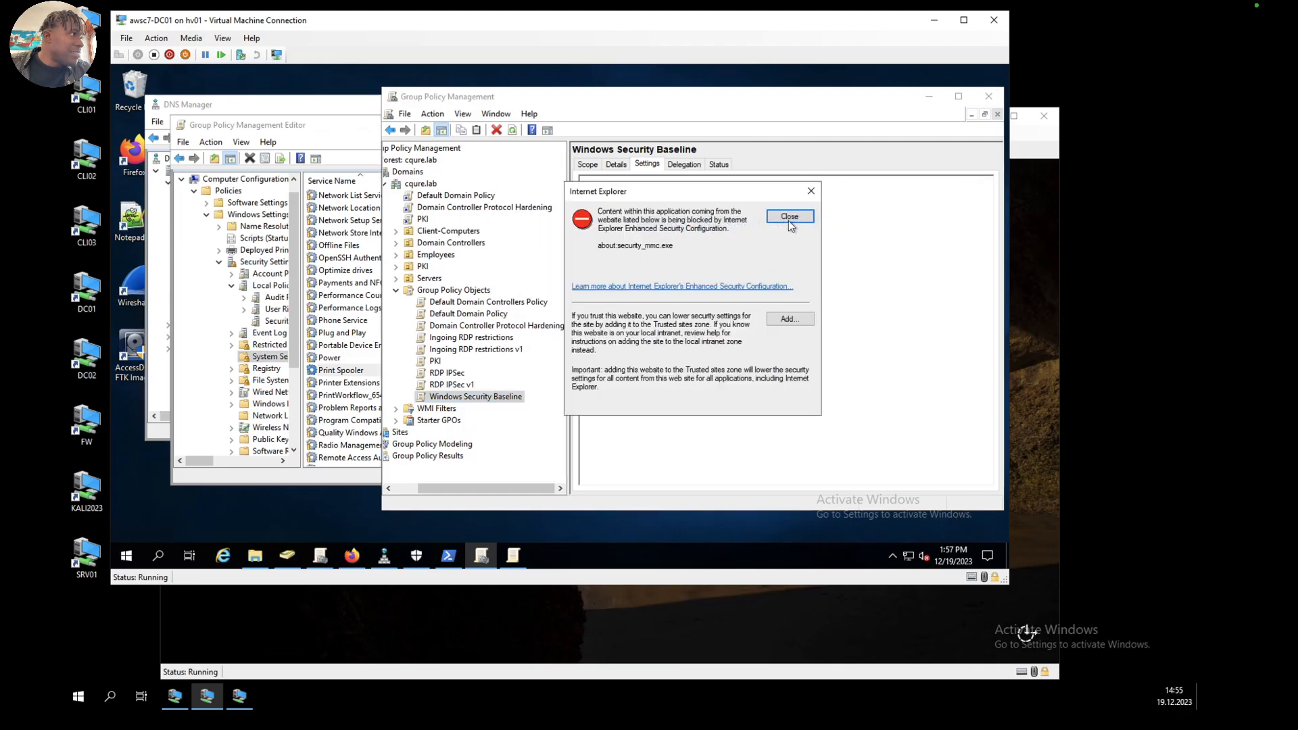
left_click(788, 218)
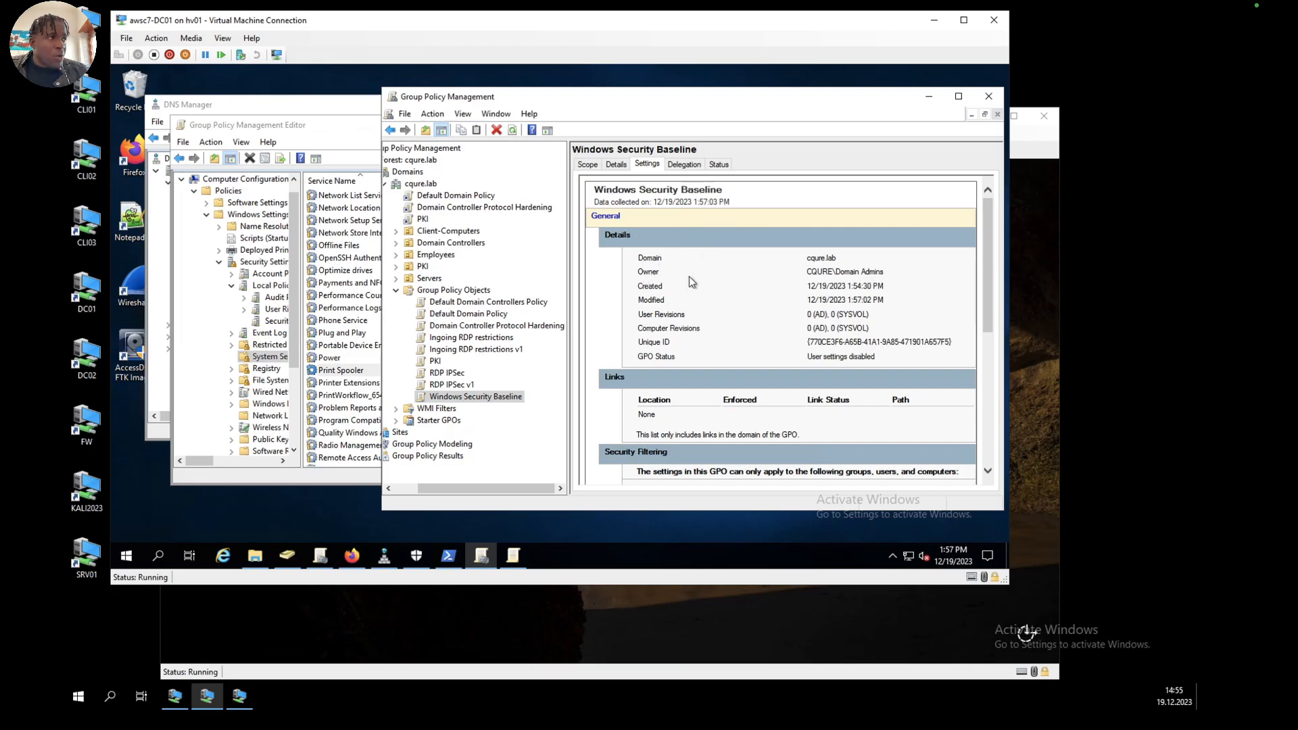
Step: Open the Windows Security Baseline GPO for editing and display the Security Options under Local Policies in Computer Configuration
right_click(453, 402)
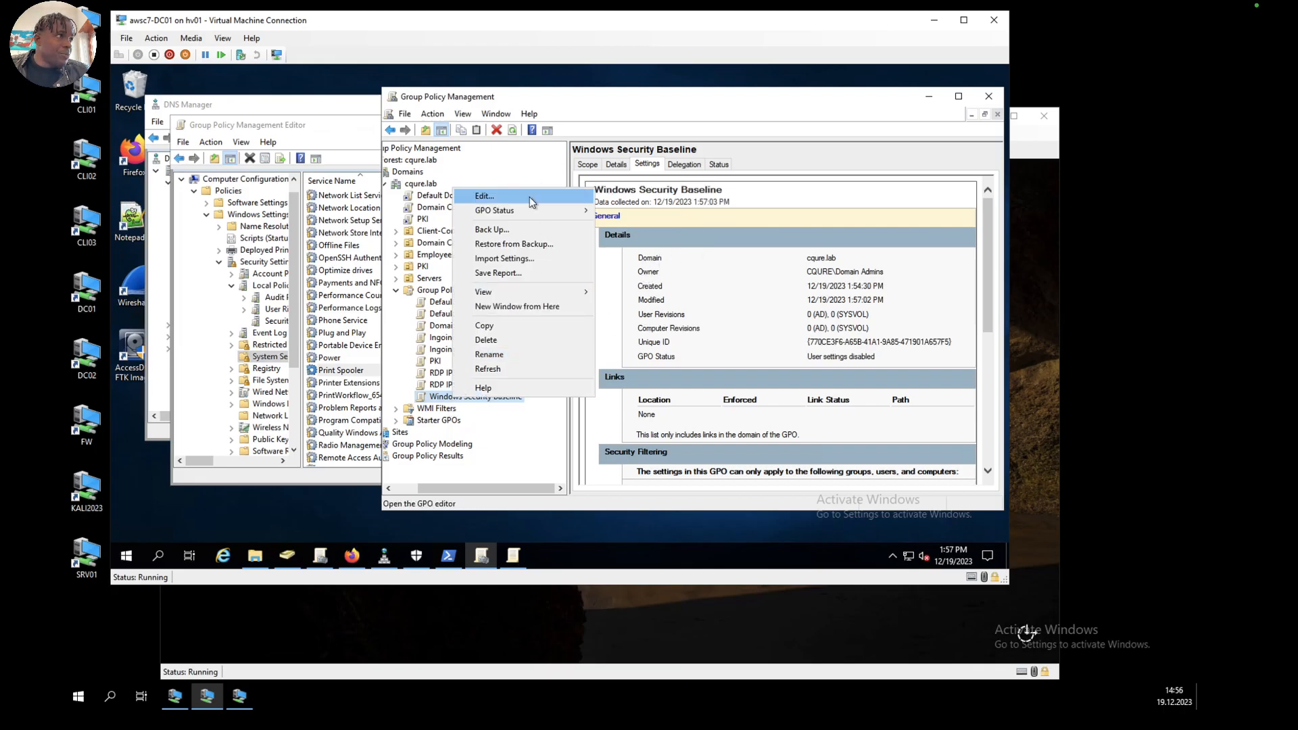
left_click(529, 196)
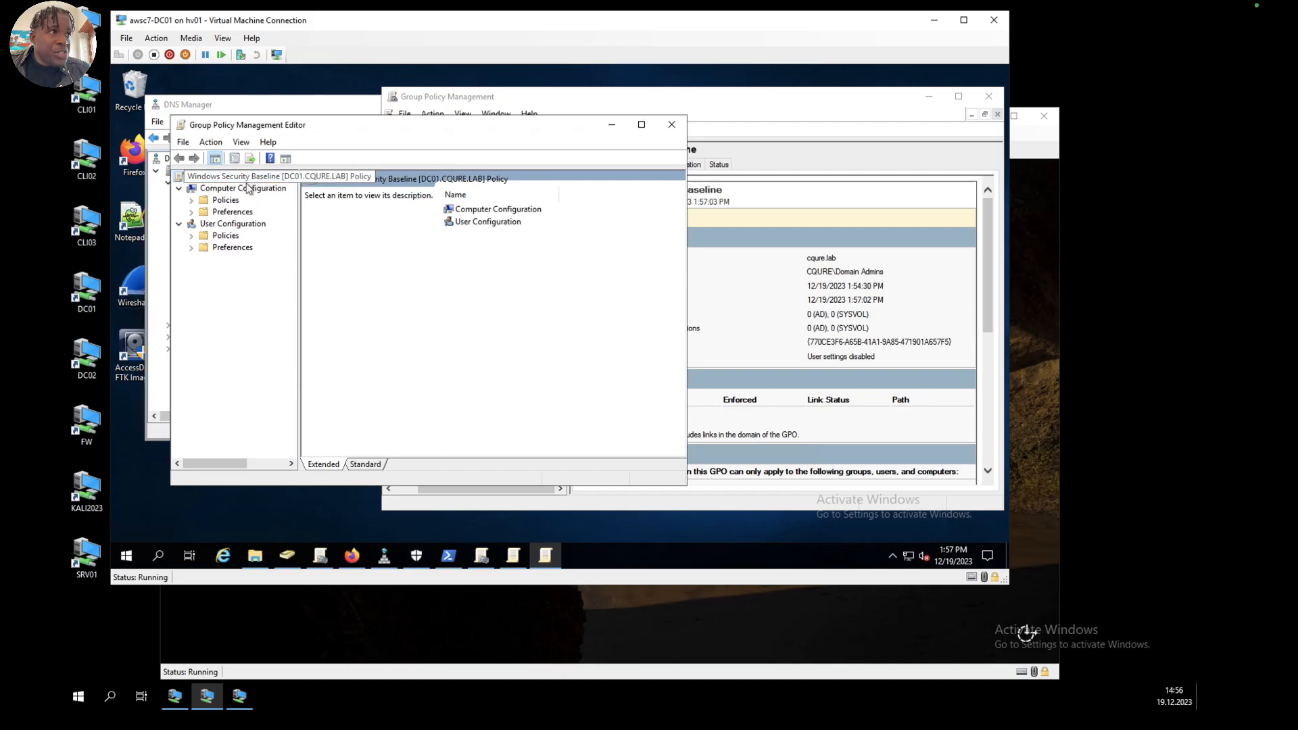
left_click(191, 200)
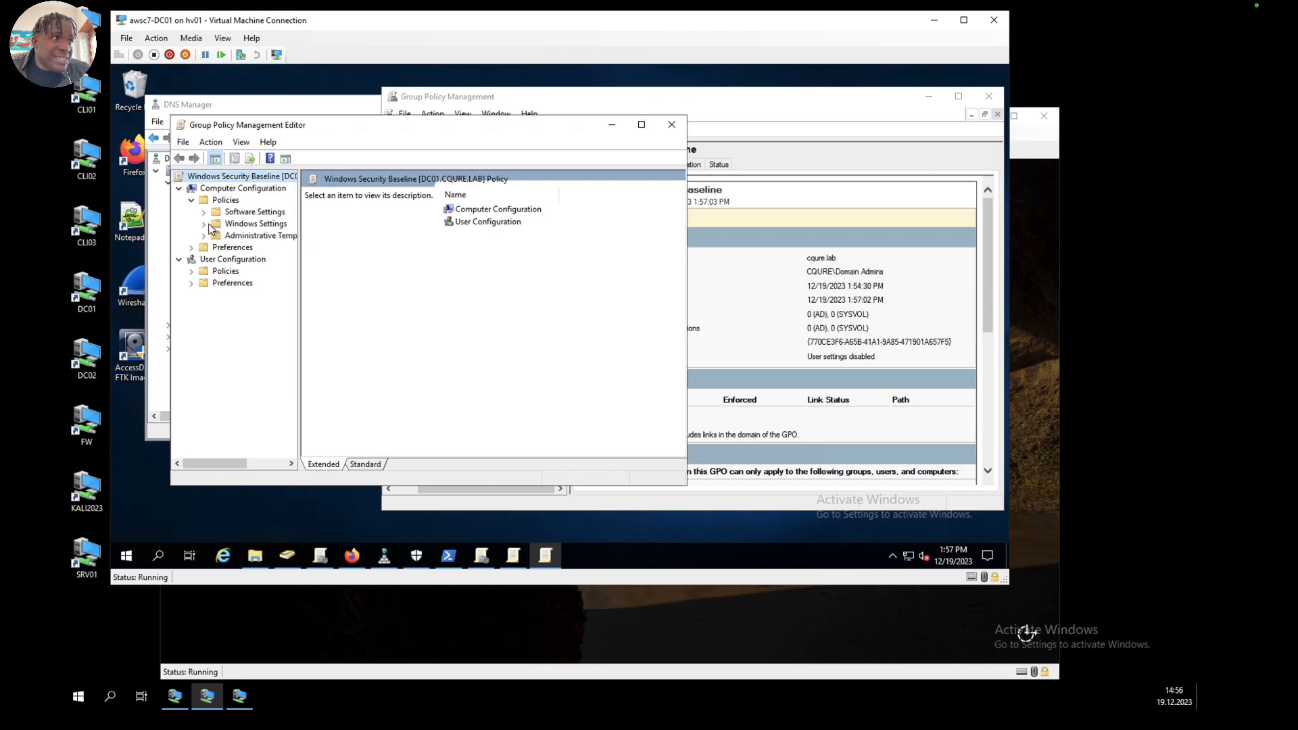
left_click(202, 224)
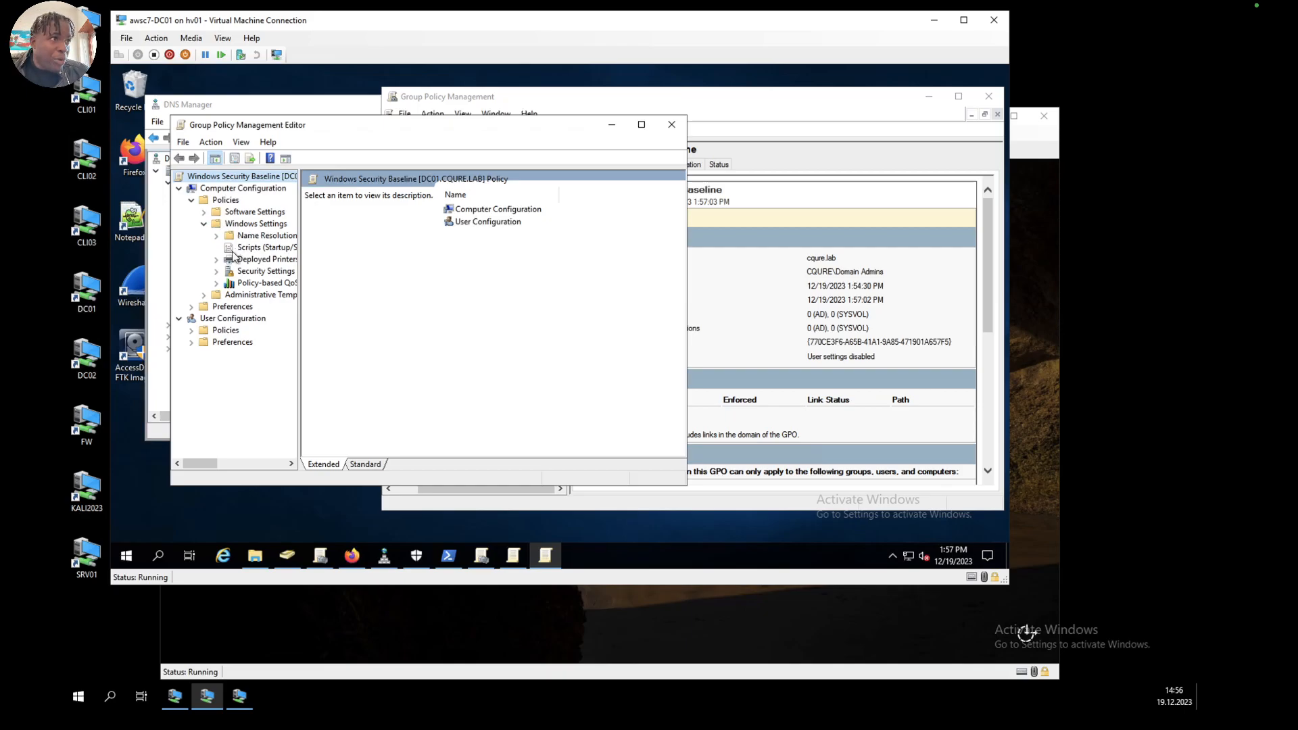
left_click_drag(298, 294, 342, 297)
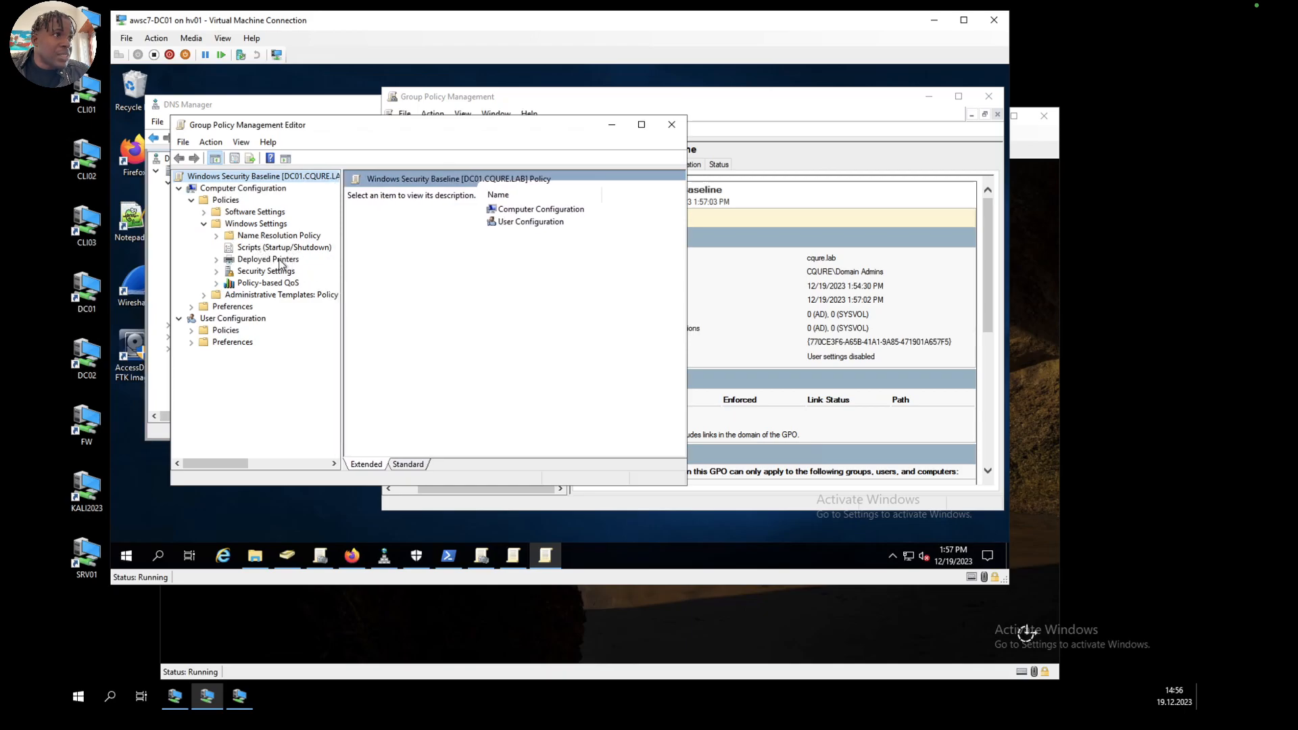
left_click(256, 272)
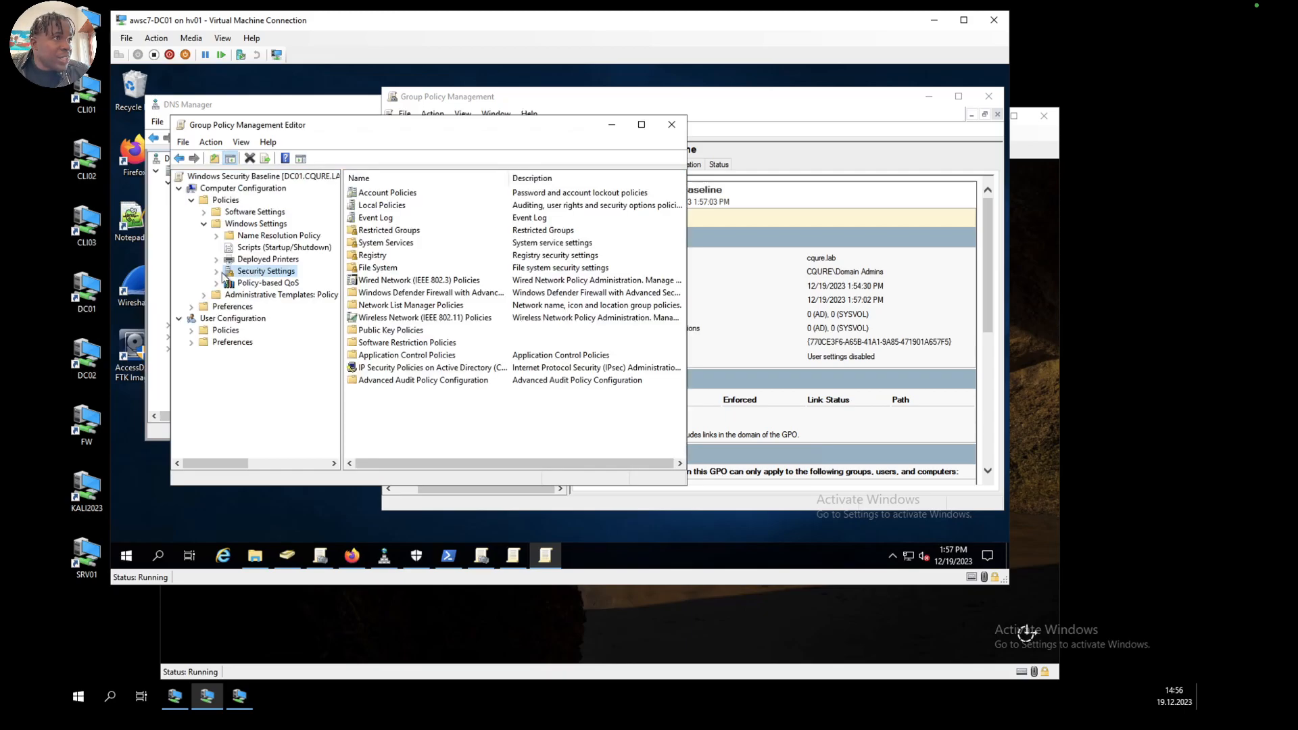
left_click(216, 271)
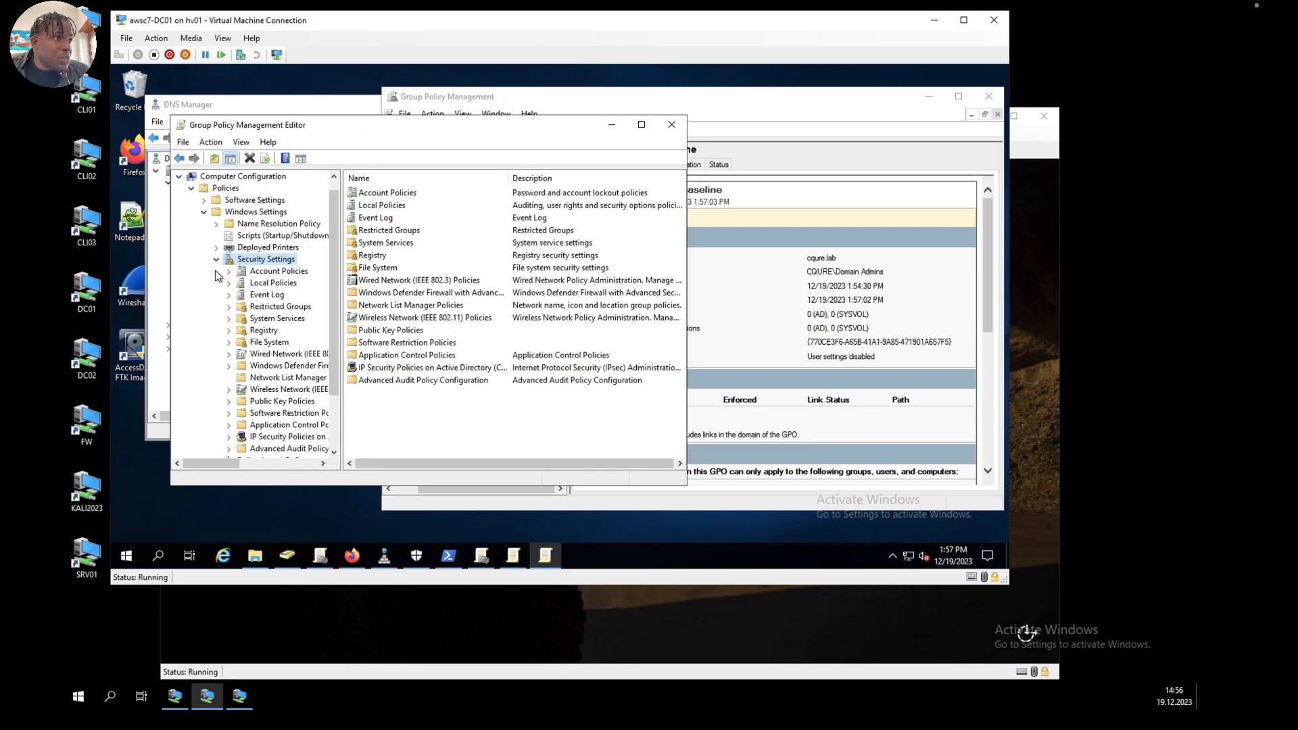
left_click(270, 284)
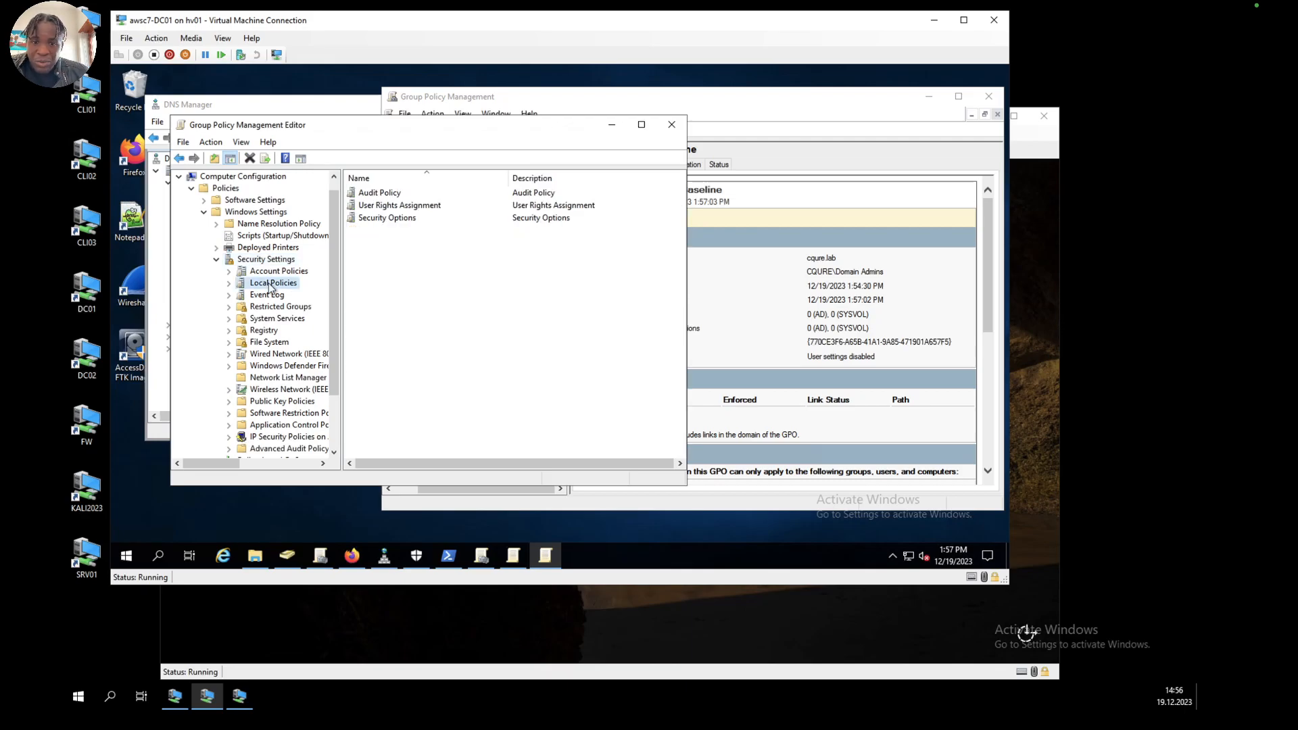
left_click(229, 283)
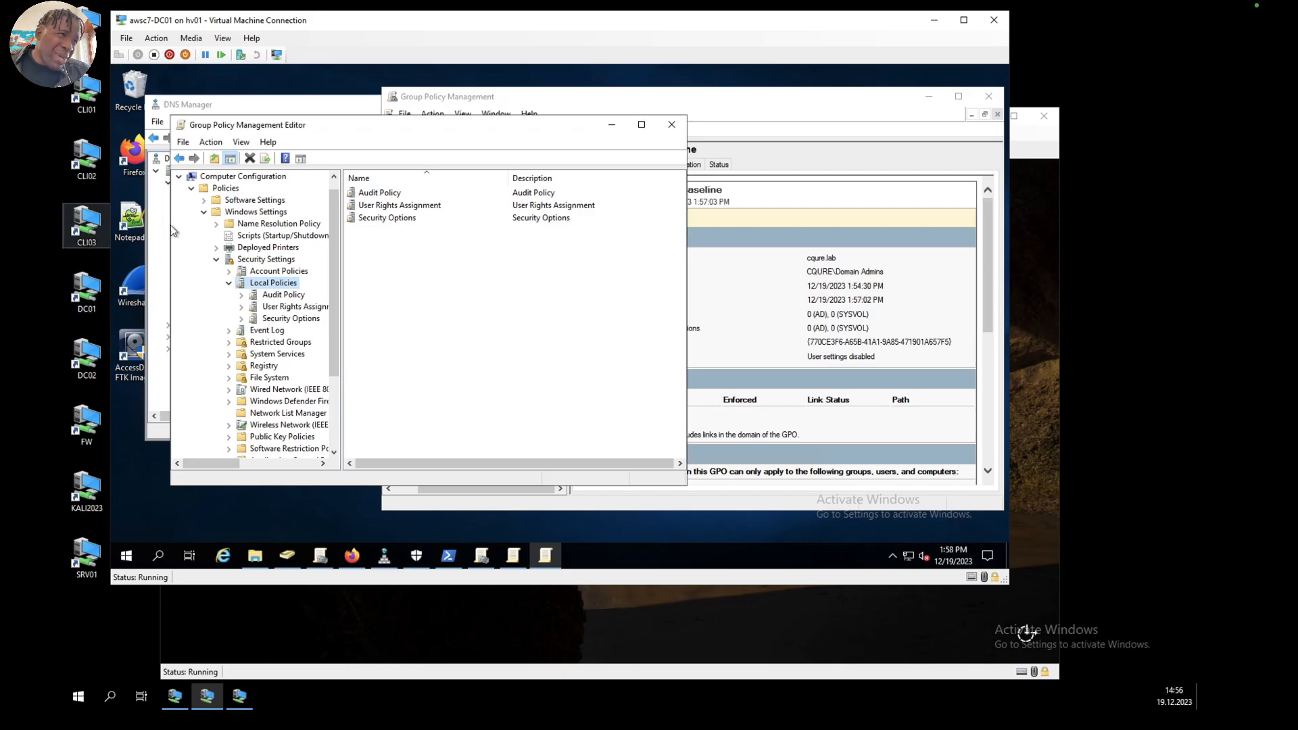
left_click(282, 319)
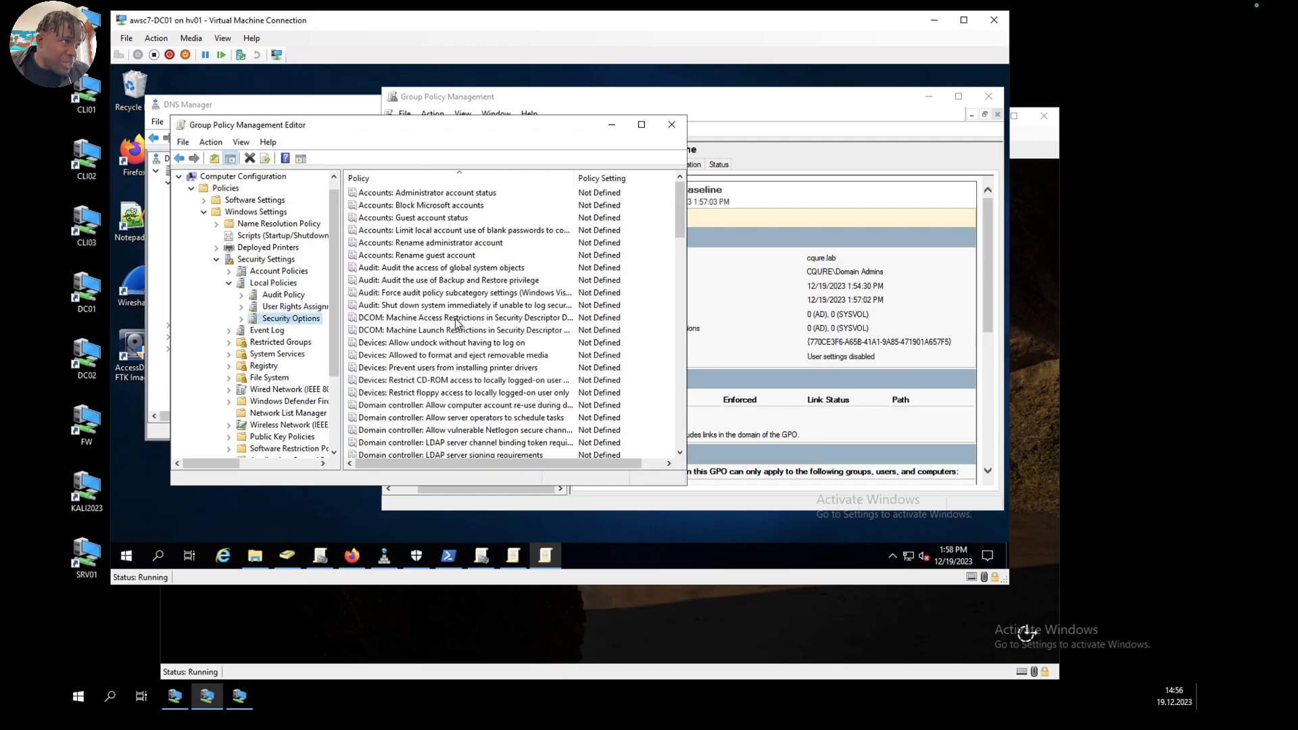
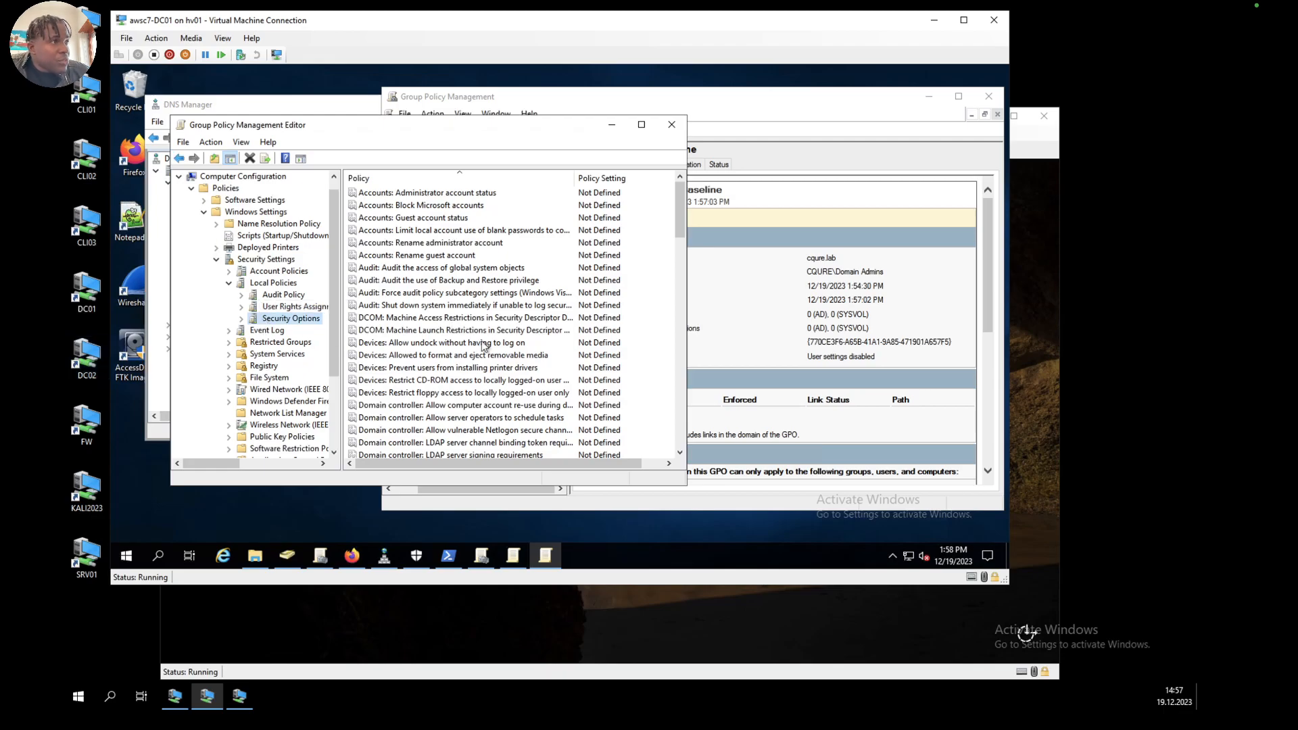
Step: Define the policy Domain member: Digitally encrypt or sign secure channel data (always) as Enabled and accept the setting change
scroll(484, 348, "down", 2)
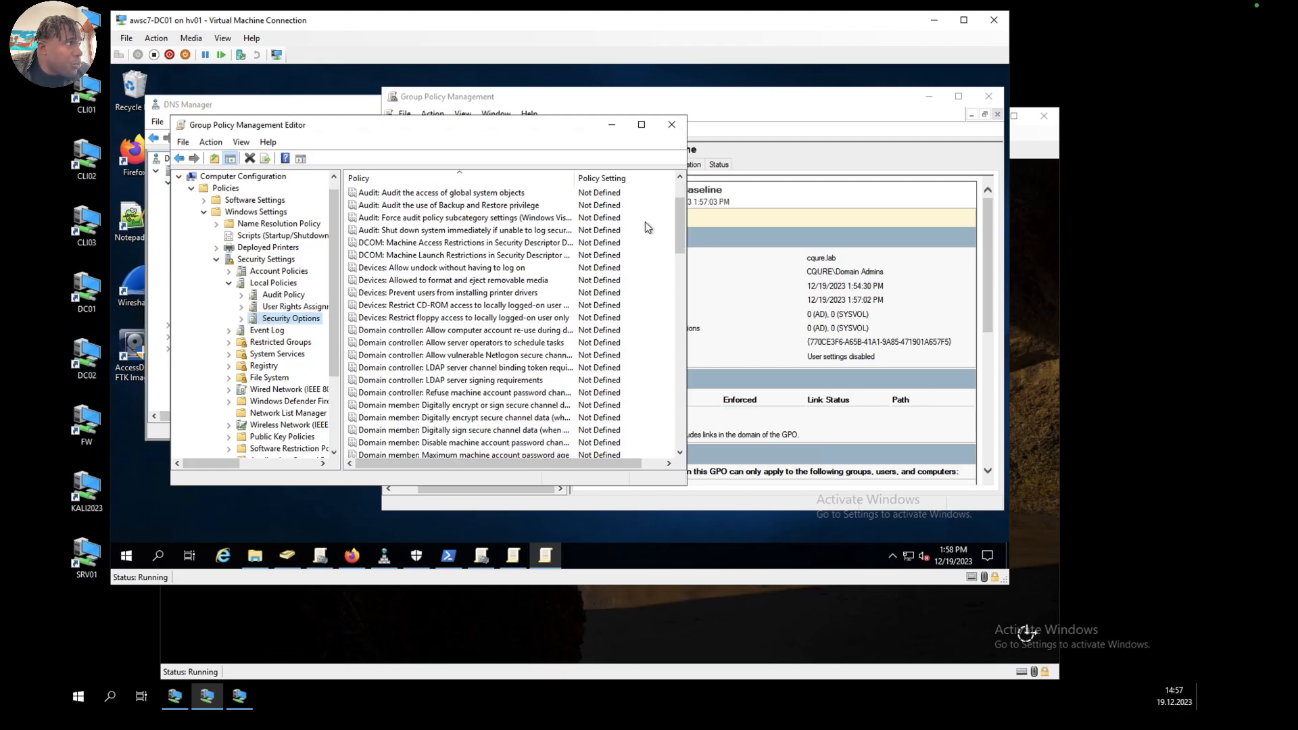
left_click_drag(680, 218, 680, 235)
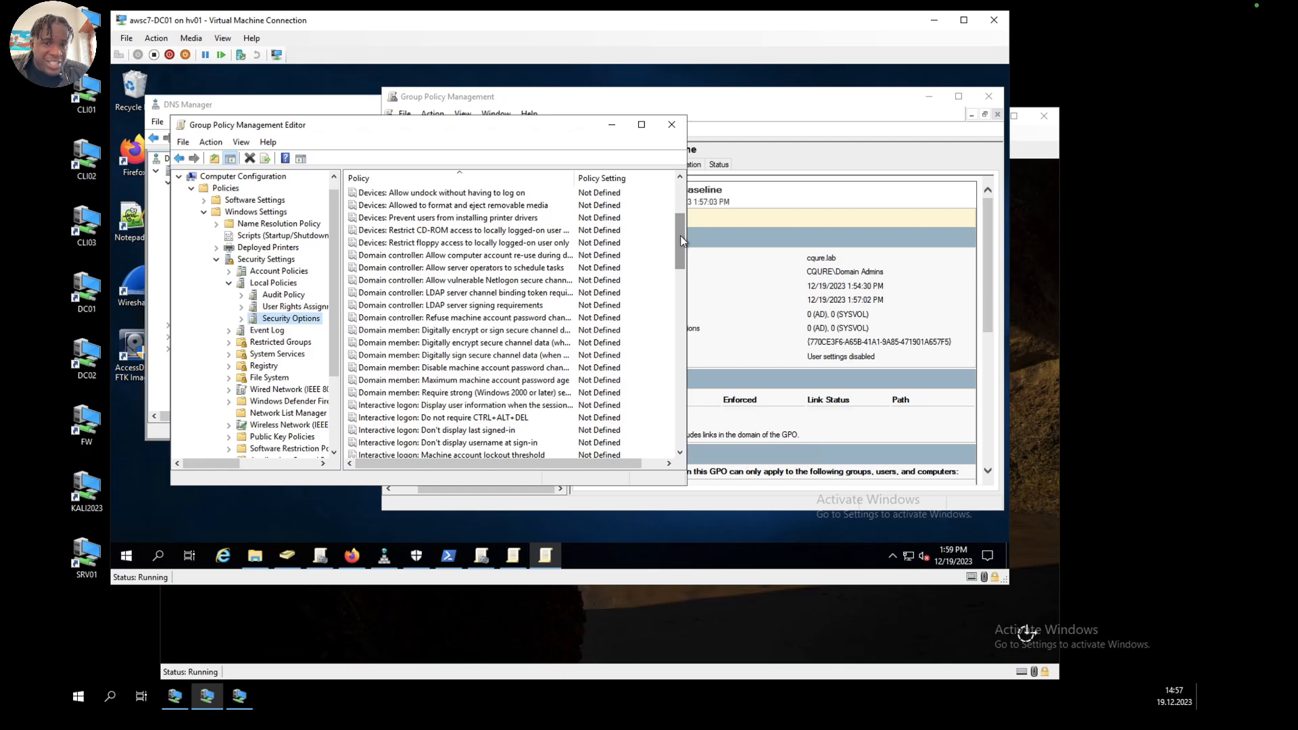
left_click_drag(680, 235, 680, 235)
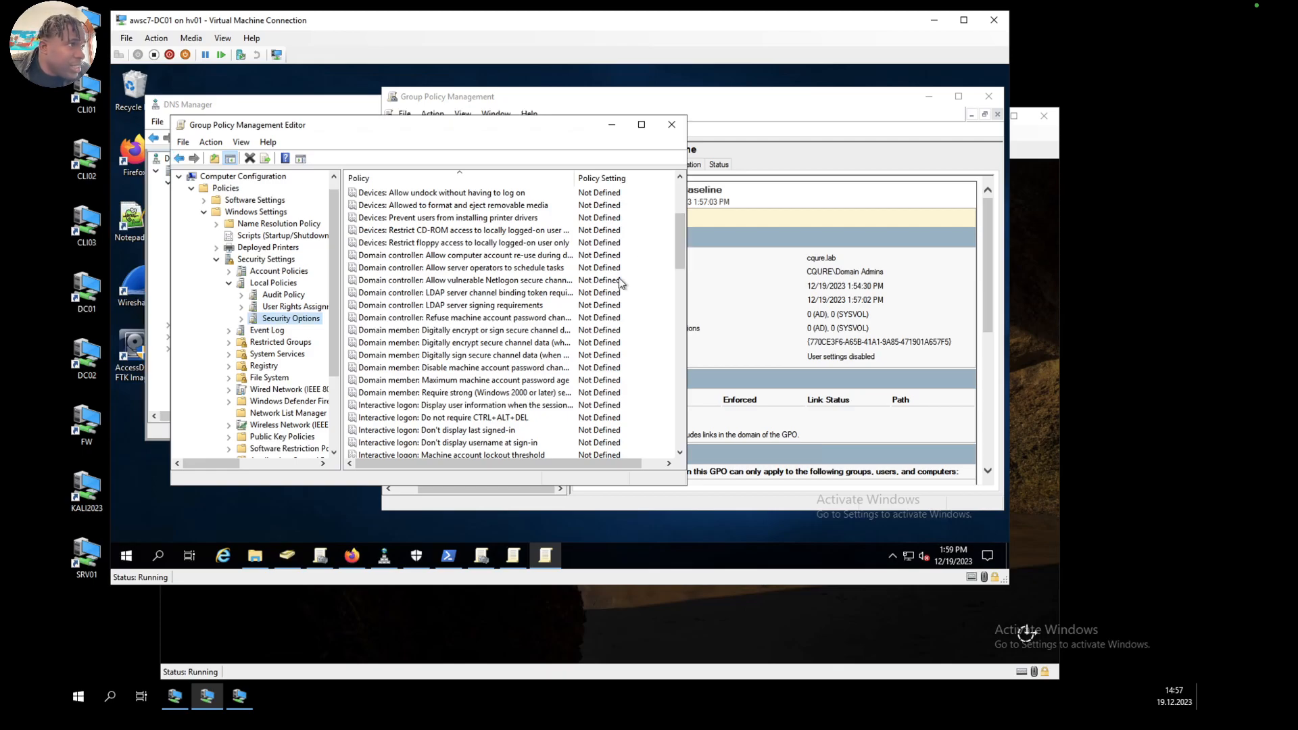
double_click(498, 331)
left_click(309, 216)
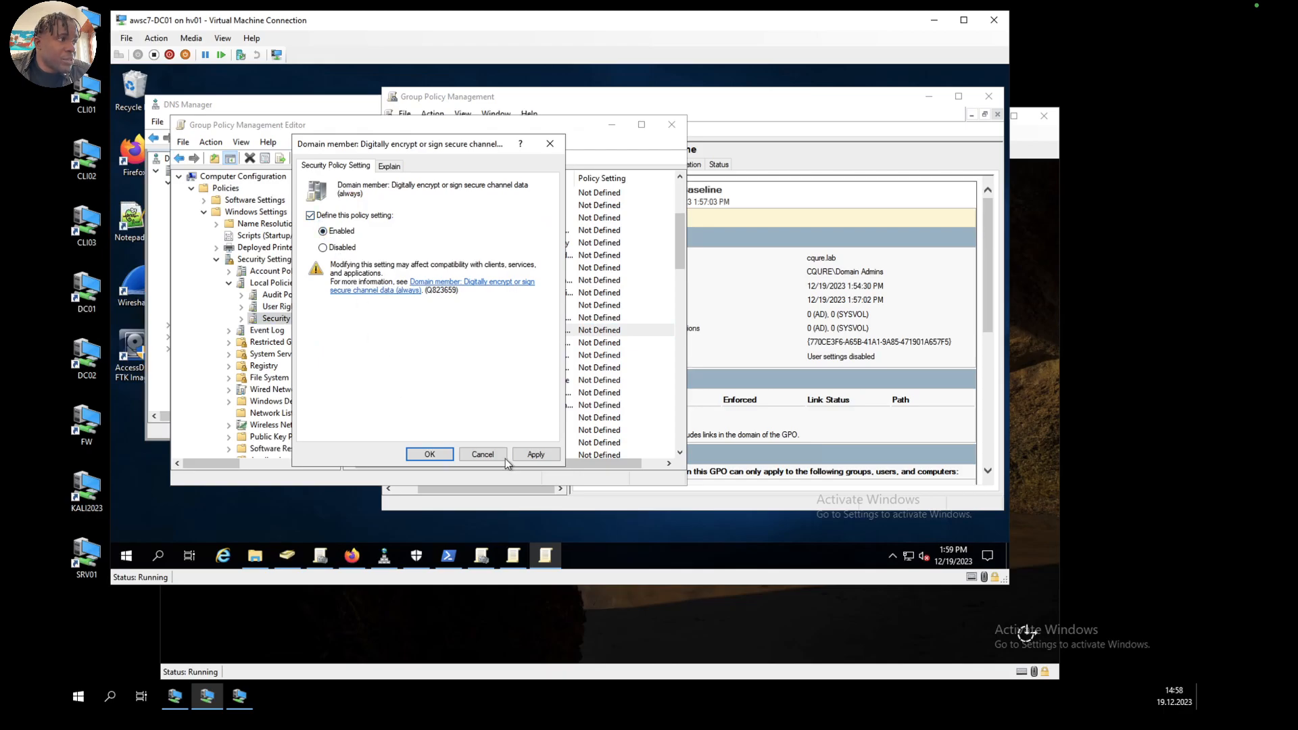
left_click(536, 454)
left_click(399, 354)
left_click(428, 454)
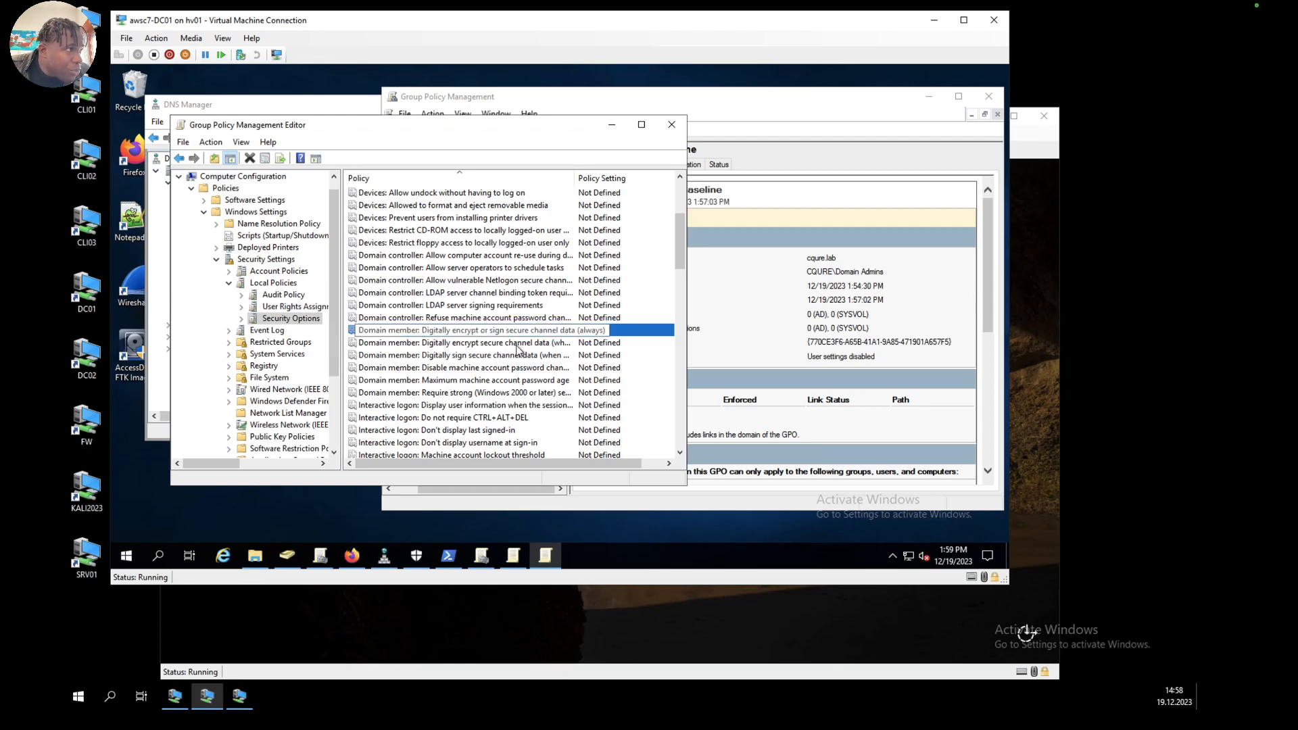
Step: Define the policy Domain member: Digitally encrypt secure channel data (when possible) as Enabled
left_click(519, 346)
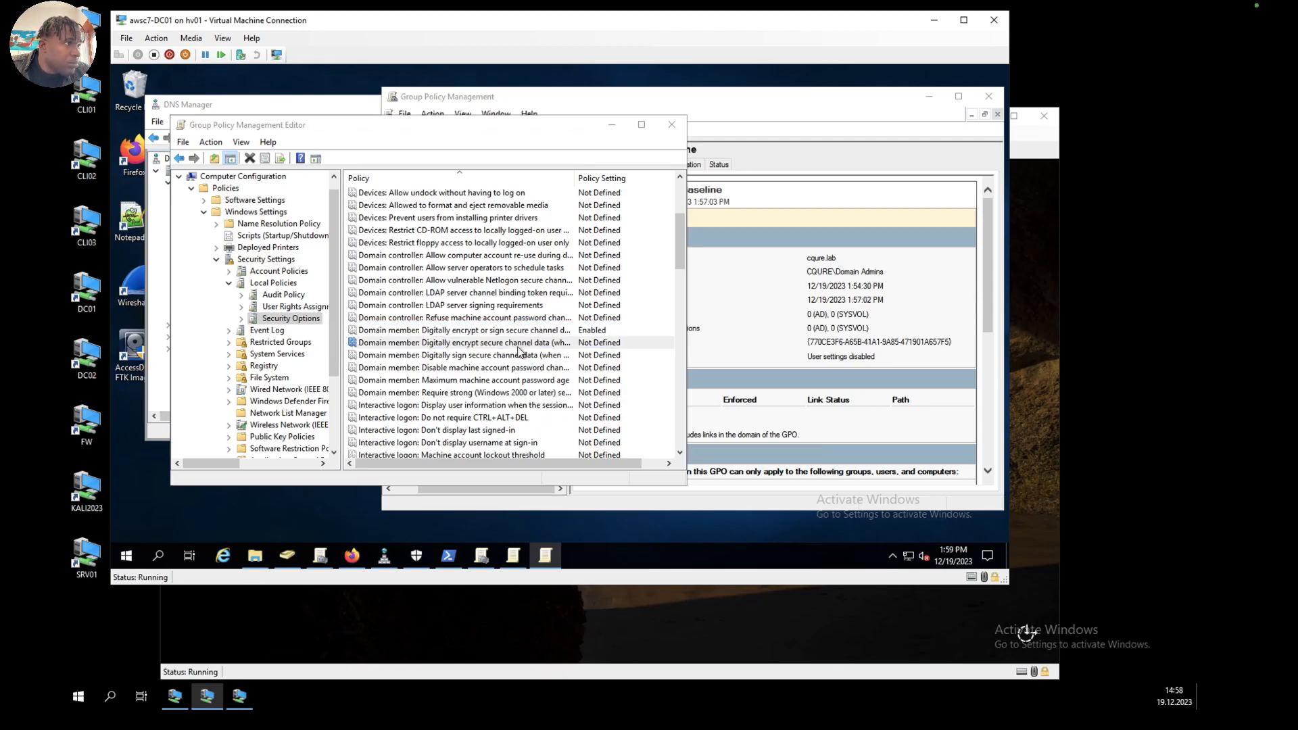
double_click(519, 347)
left_click(310, 215)
left_click(323, 231)
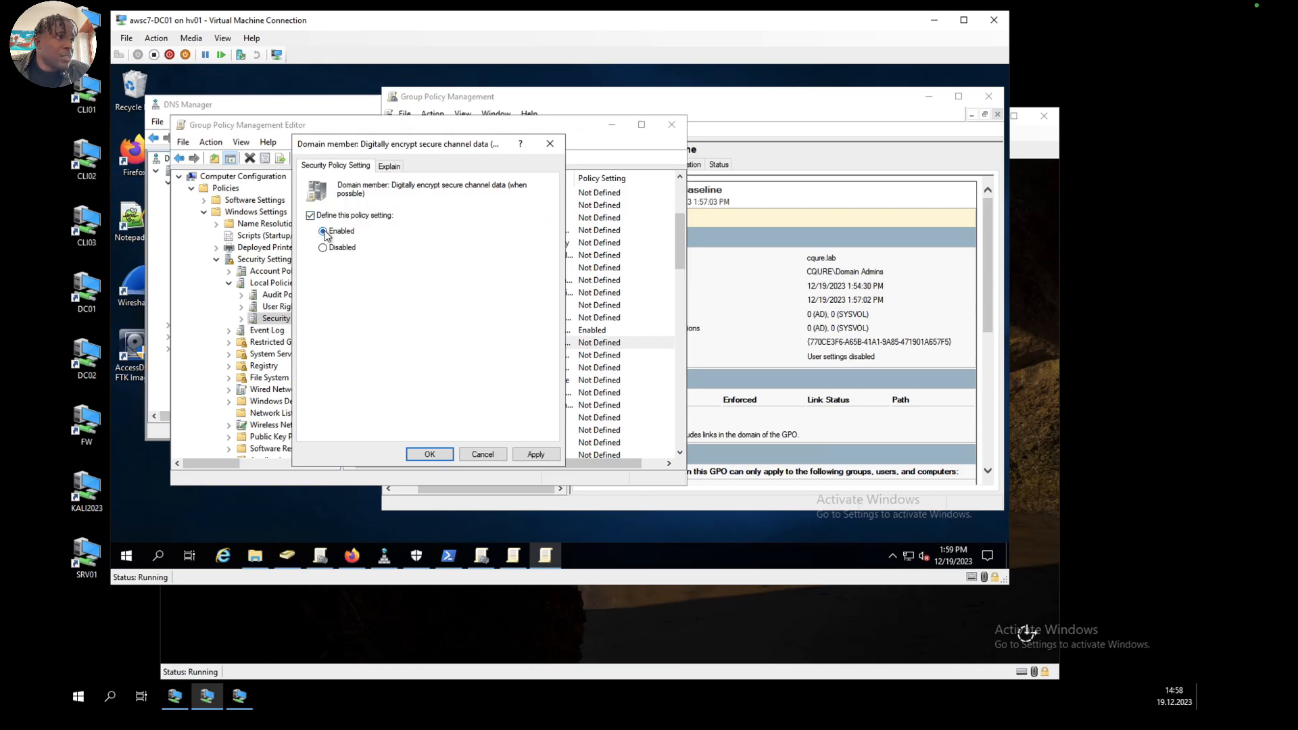
left_click(532, 455)
left_click(430, 454)
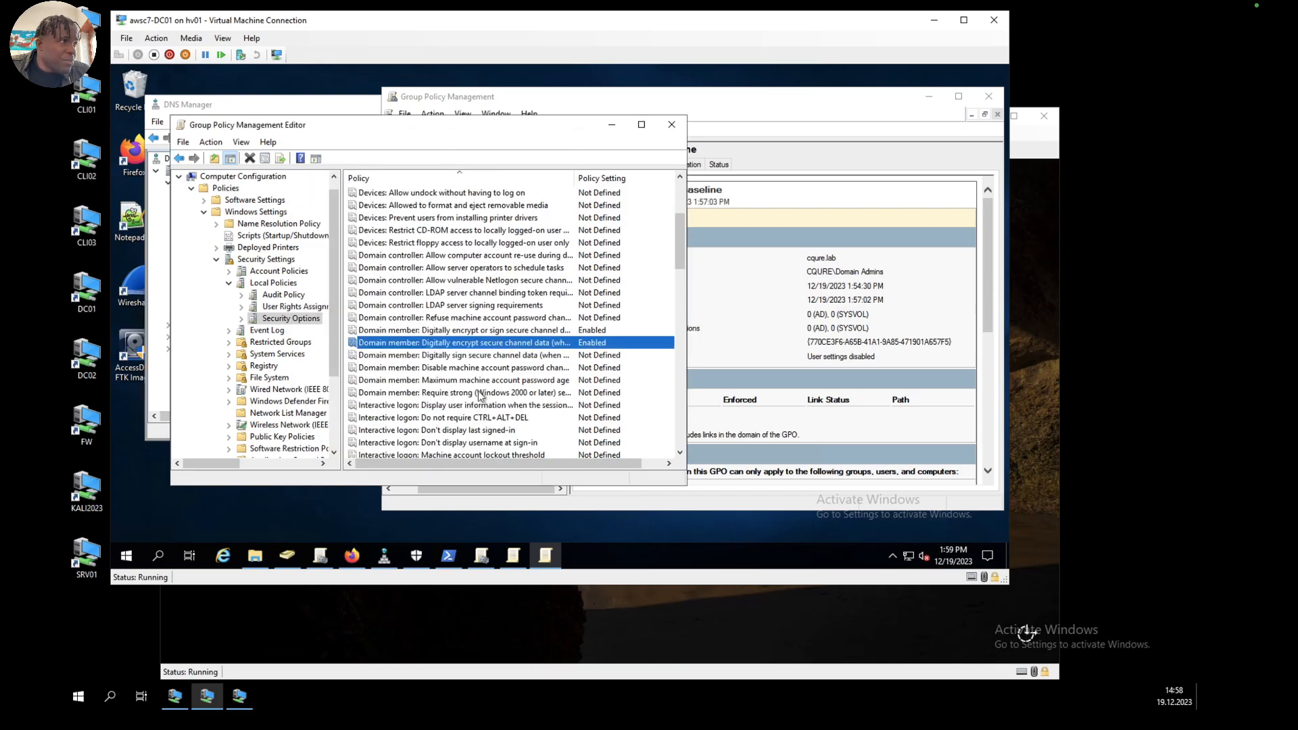
Step: Define the policy Domain member: Digitally sign secure channel data (when possible) as Enabled
left_click(480, 357)
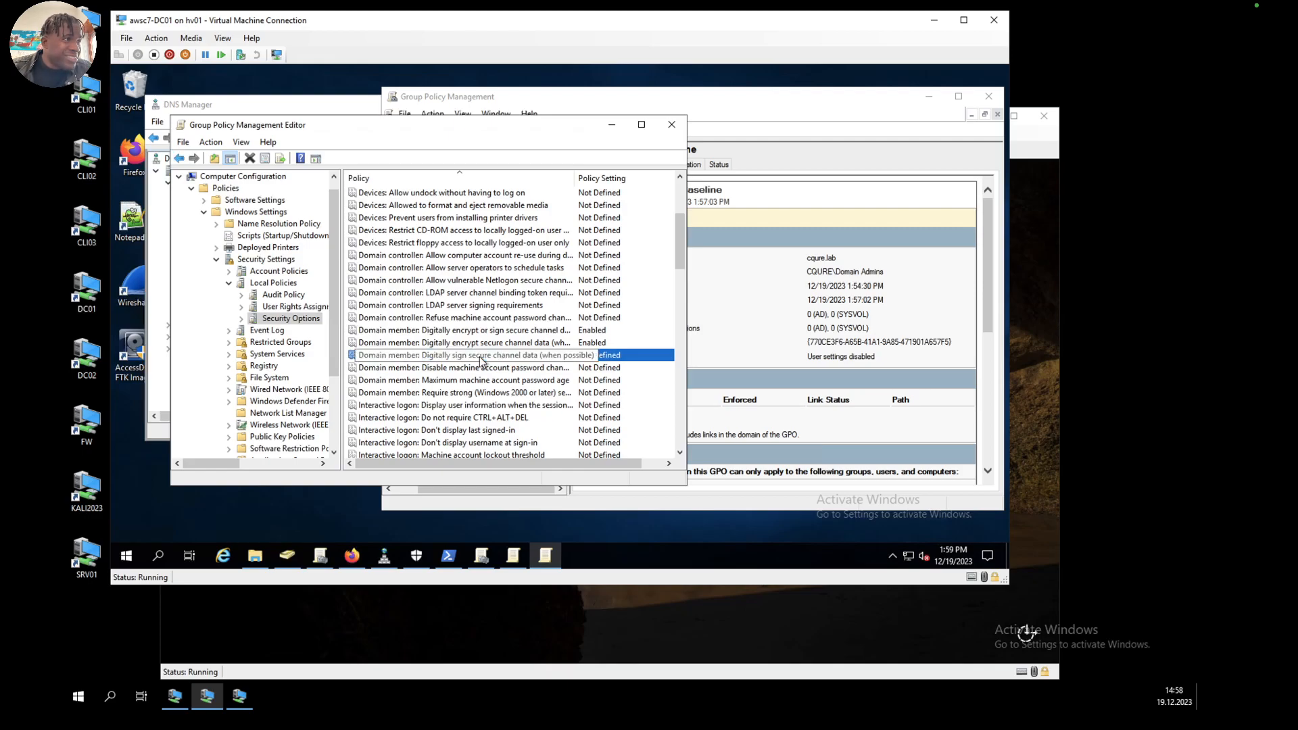
left_click(486, 343)
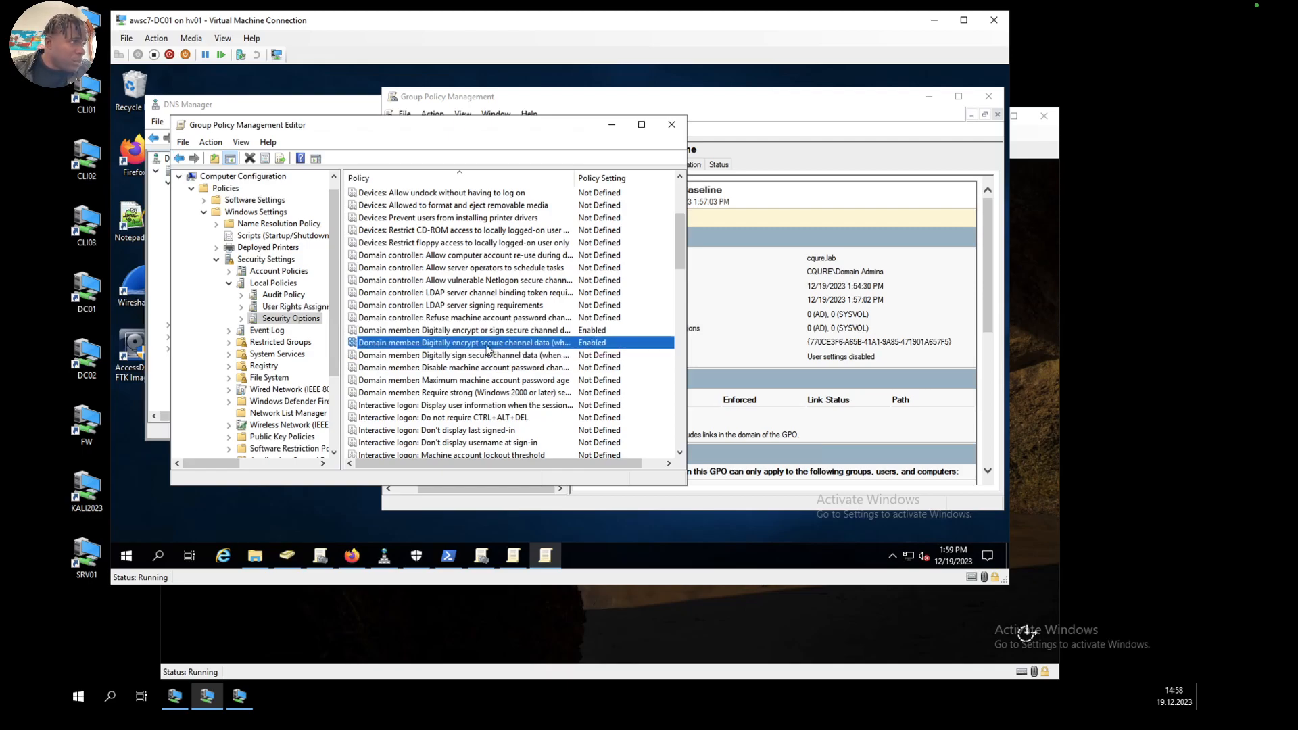
left_click(492, 356)
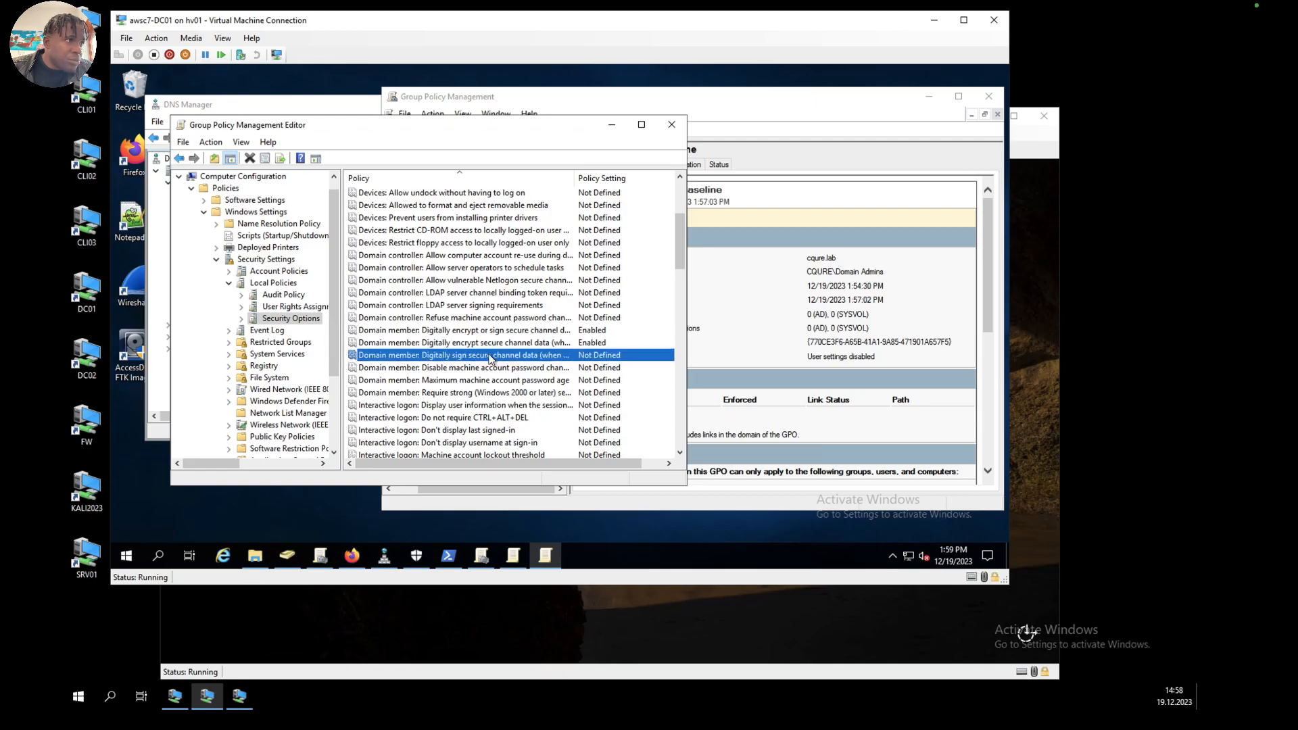
double_click(489, 355)
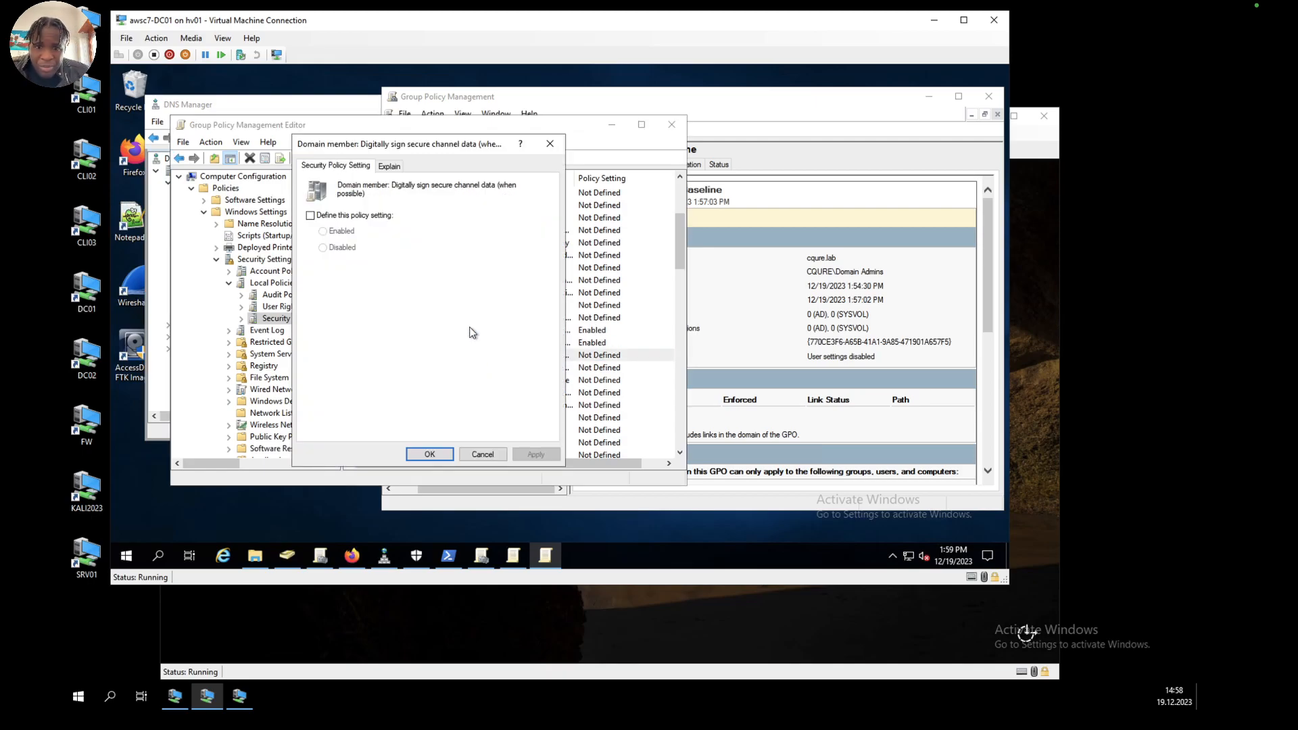
left_click(310, 214)
left_click(534, 455)
left_click(429, 454)
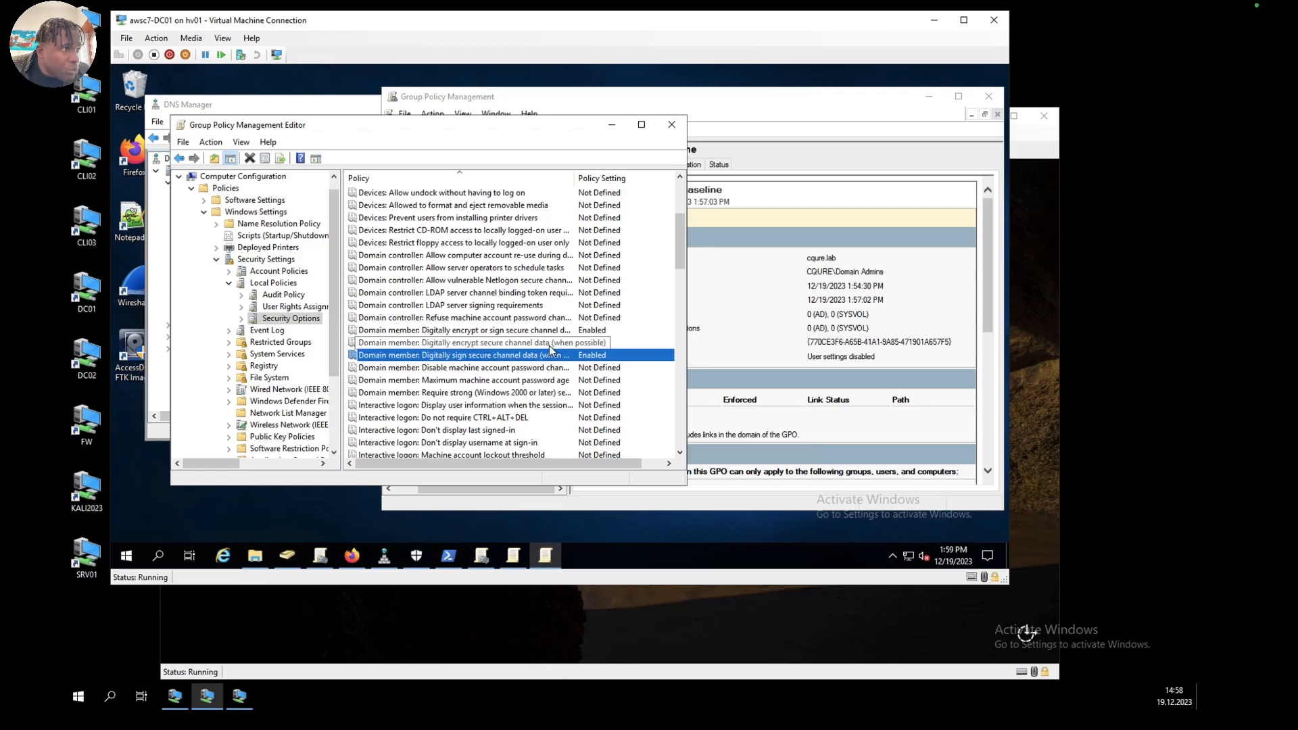
Step: Define the policy Microsoft network client: Digitally sign communications (always) as Enabled and accept the setting change
scroll(549, 346, "down", 2)
scroll(549, 349, "down", 6)
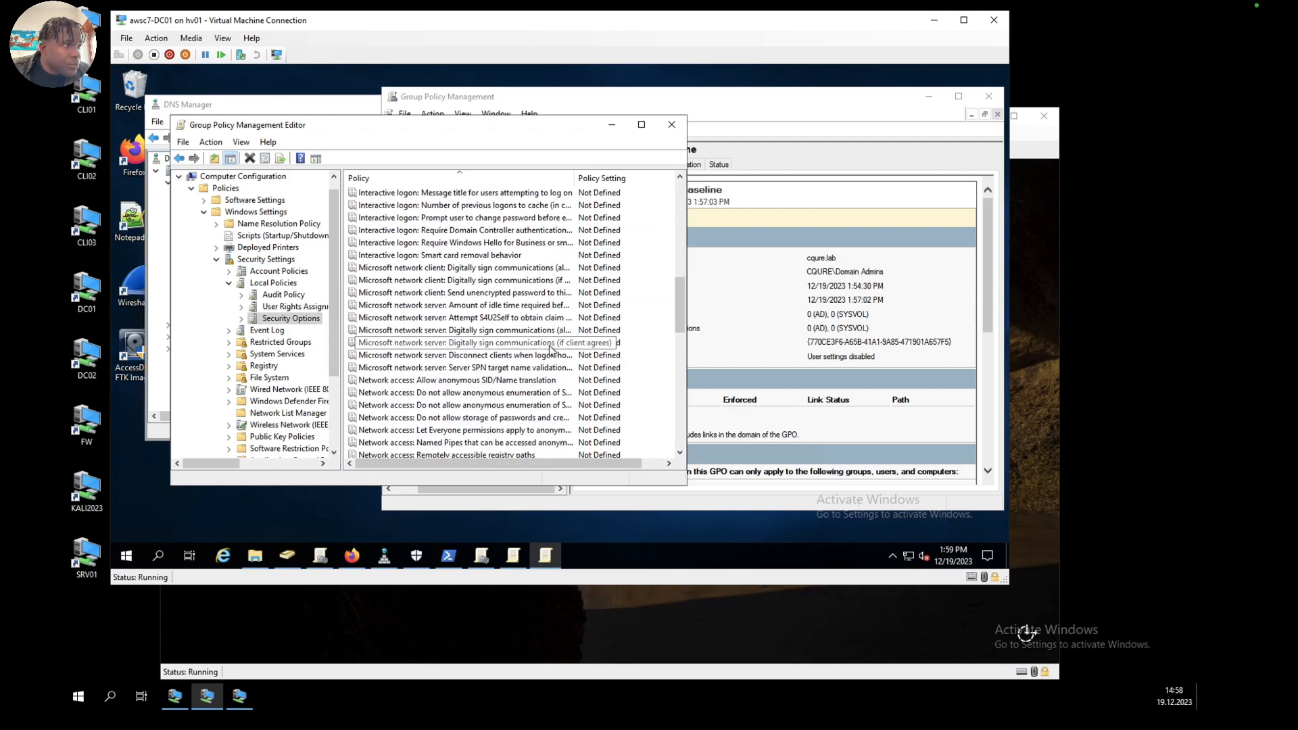
scroll(549, 346, "down", 4)
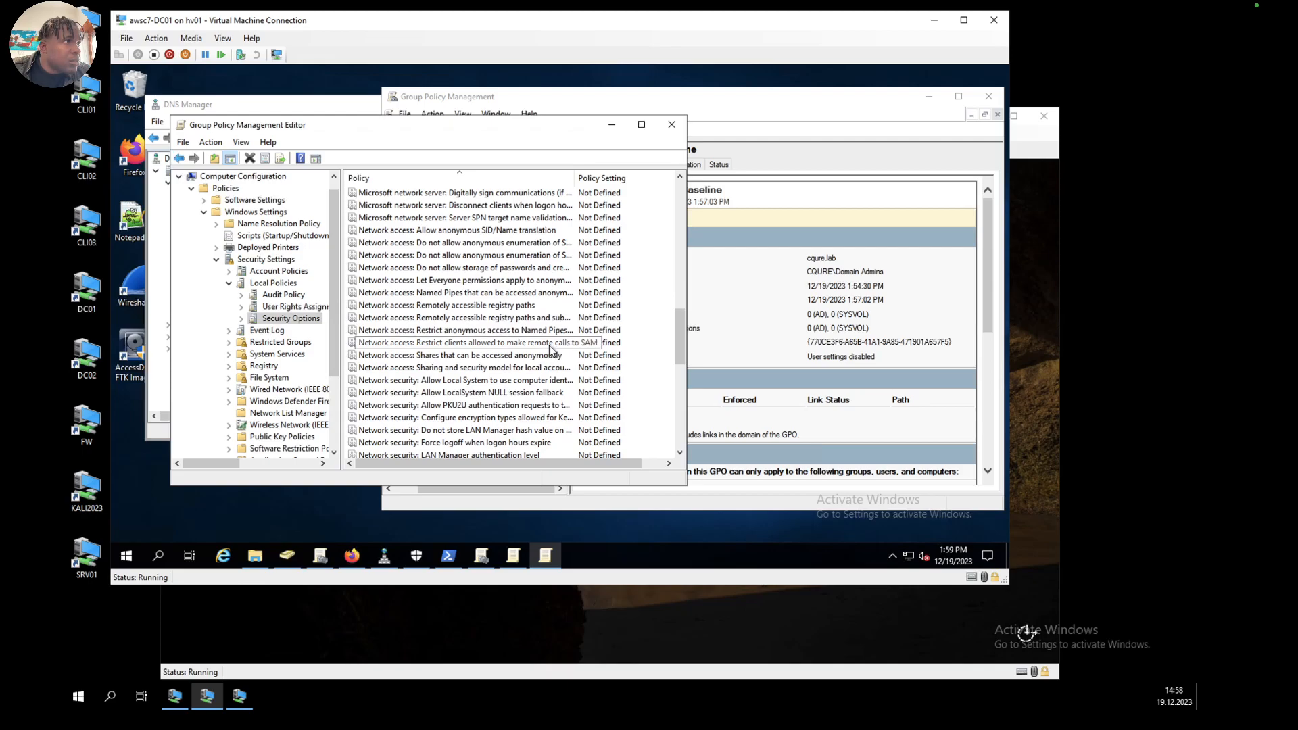
scroll(550, 350, "up", 1)
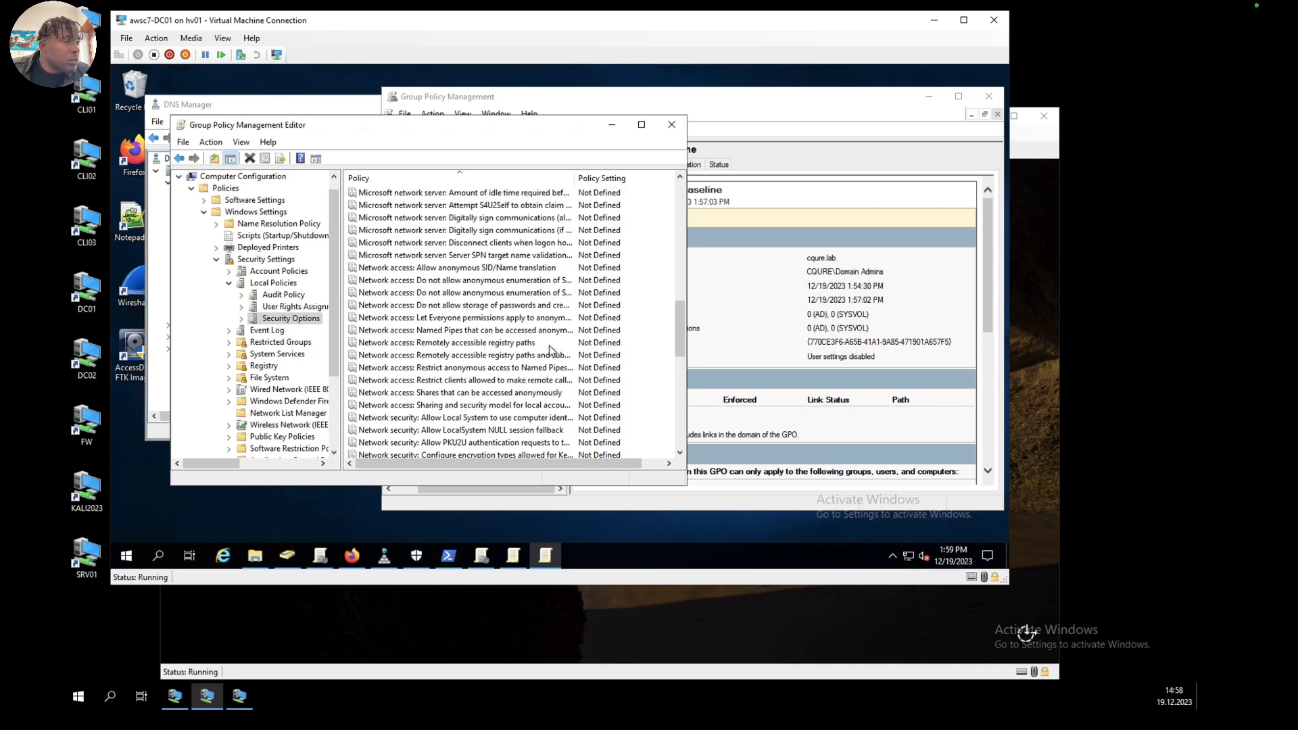
scroll(588, 311, "up", 2)
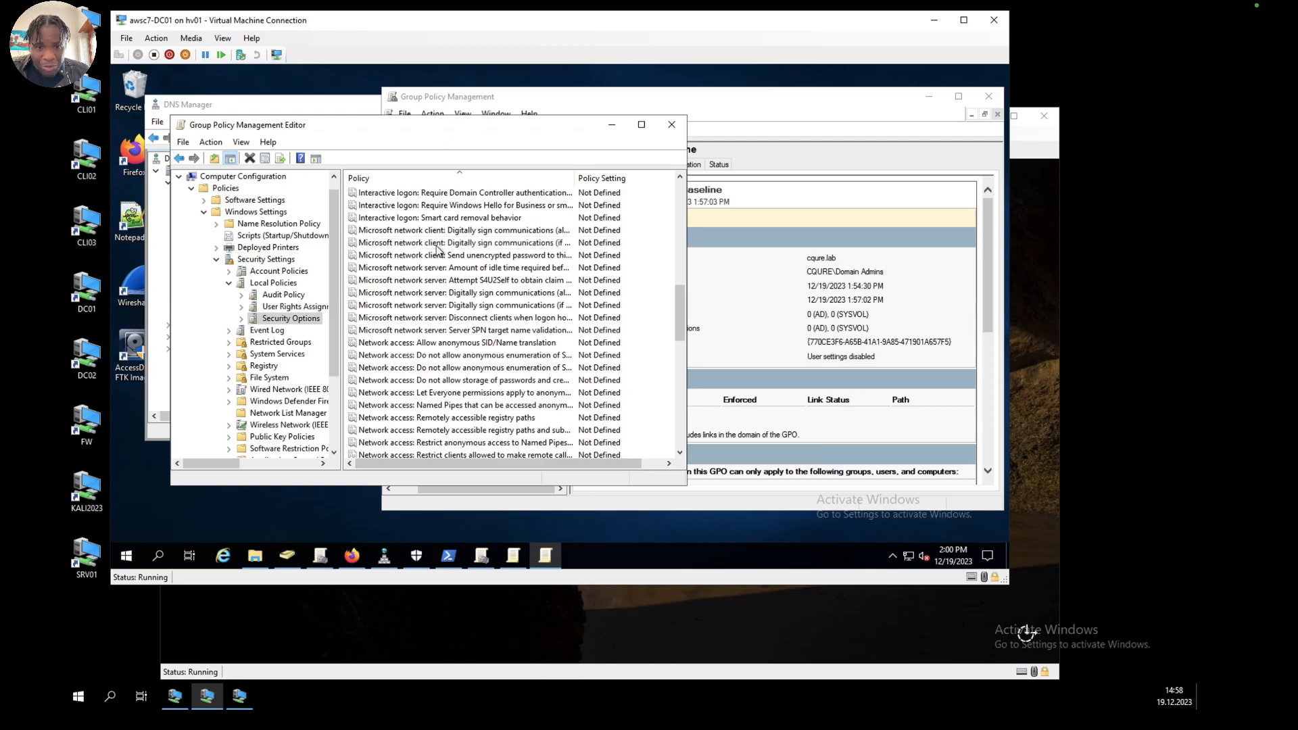
left_click(485, 230)
left_click(494, 241)
double_click(493, 231)
left_click(310, 216)
left_click(323, 231)
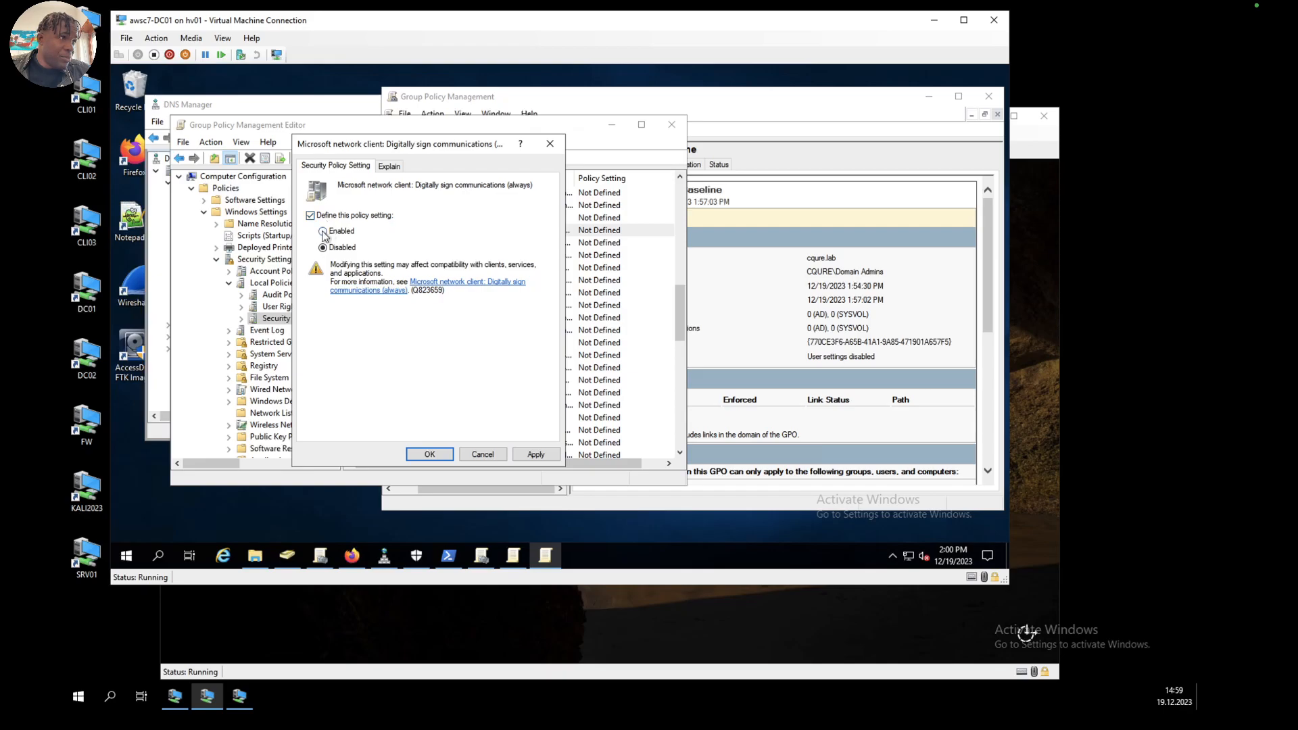
left_click(545, 459)
left_click(421, 356)
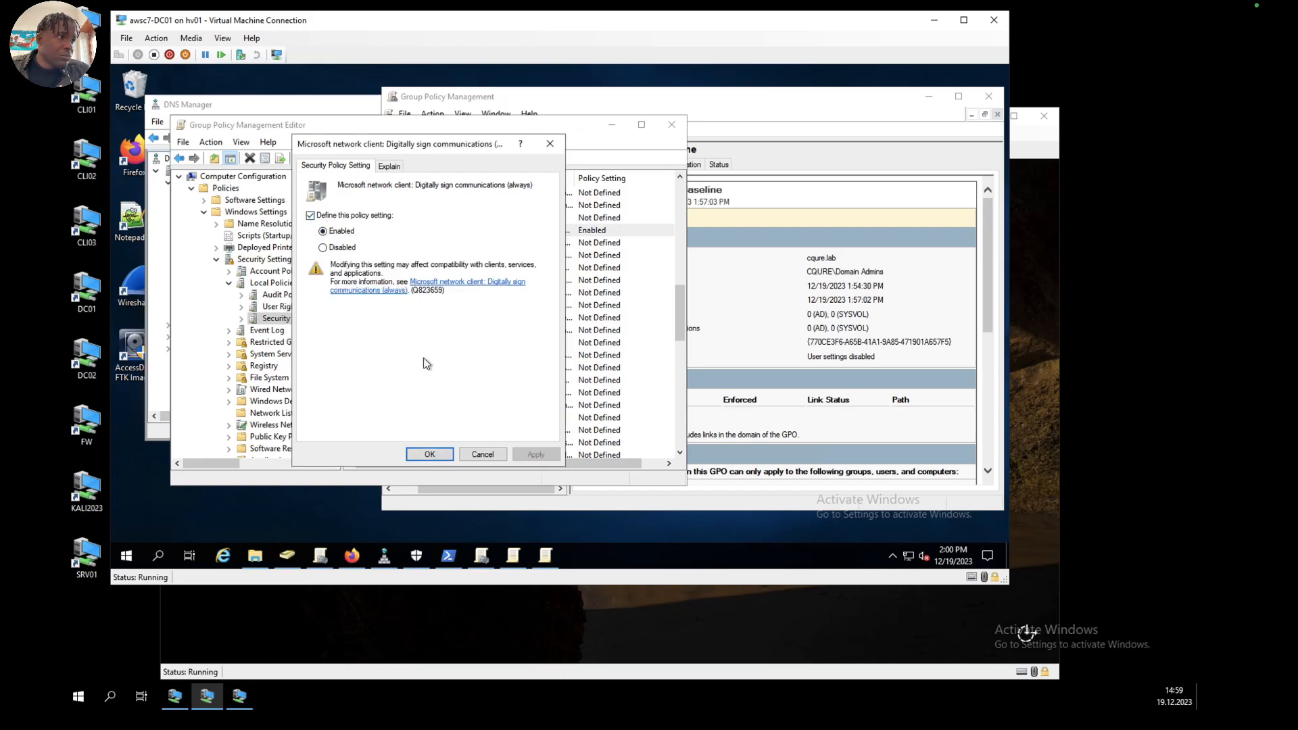
left_click(432, 455)
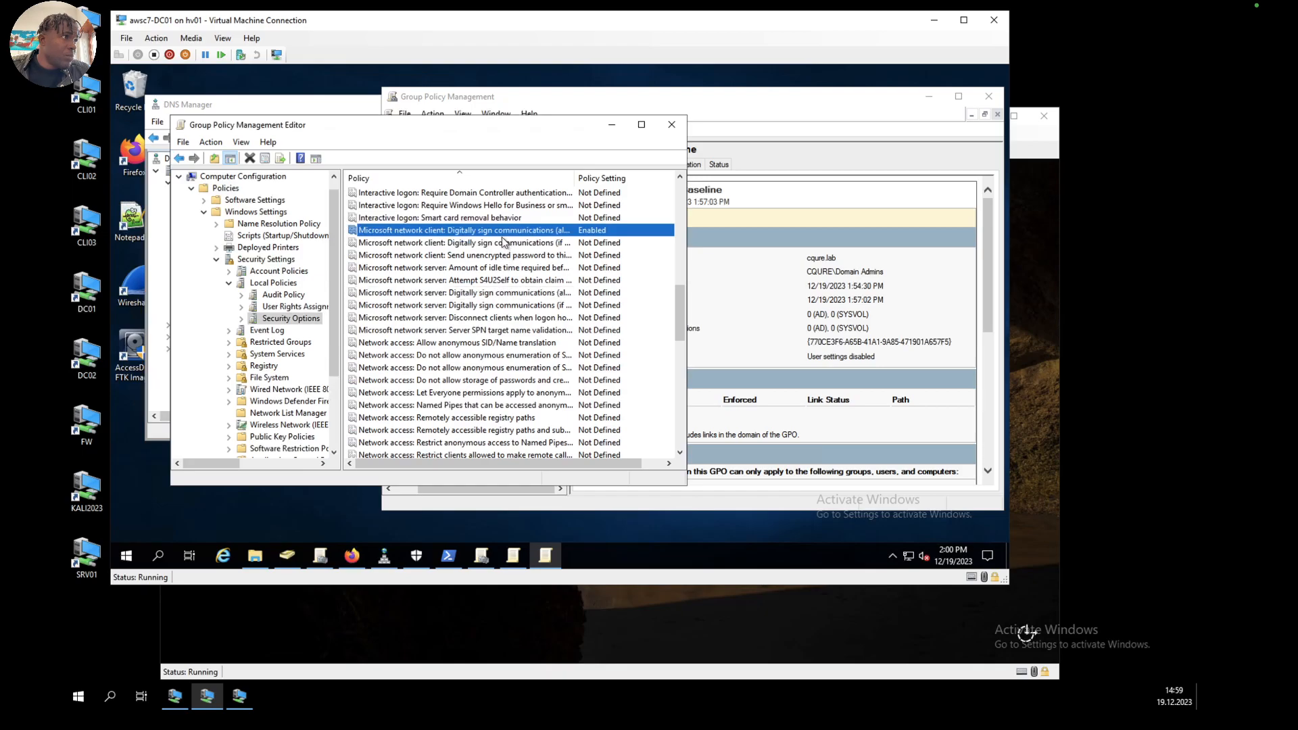
Step: Define the policy Microsoft network client: Digitally sign communications (if server agrees) as Enabled
double_click(502, 242)
left_click(310, 215)
left_click(323, 230)
left_click(537, 455)
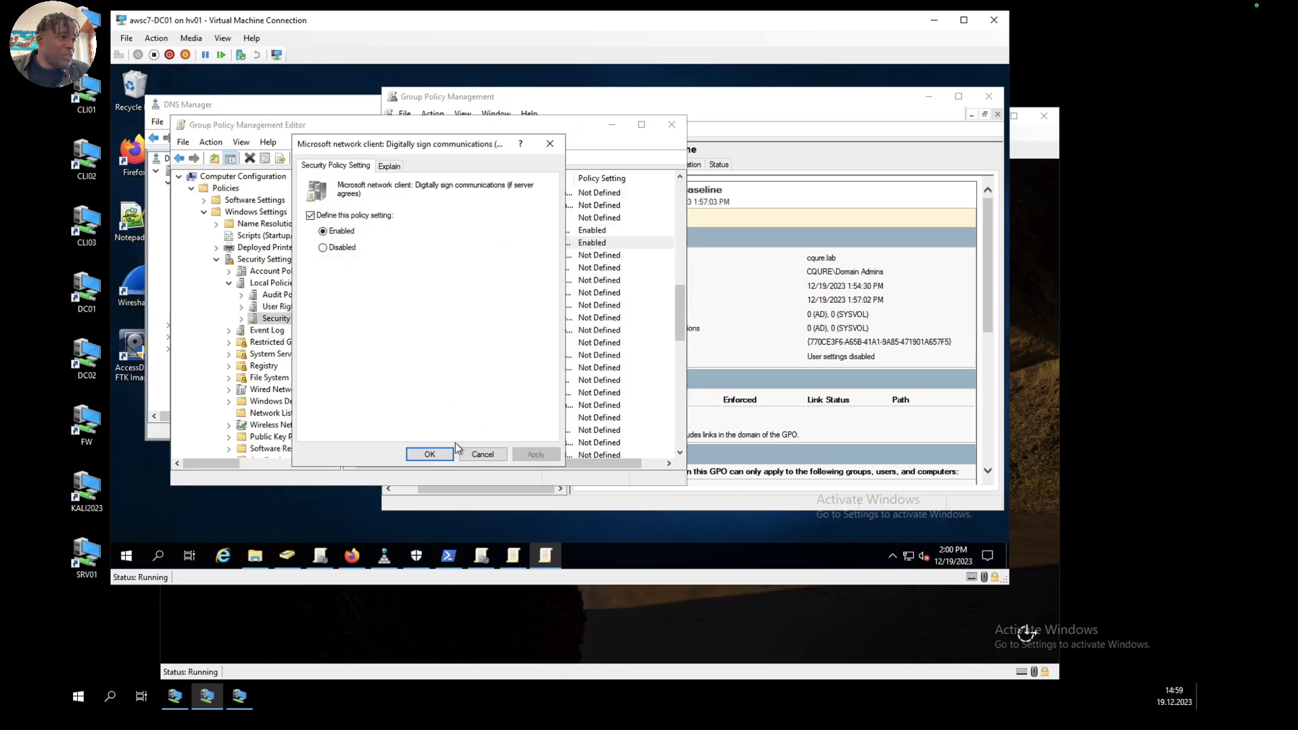
left_click(430, 454)
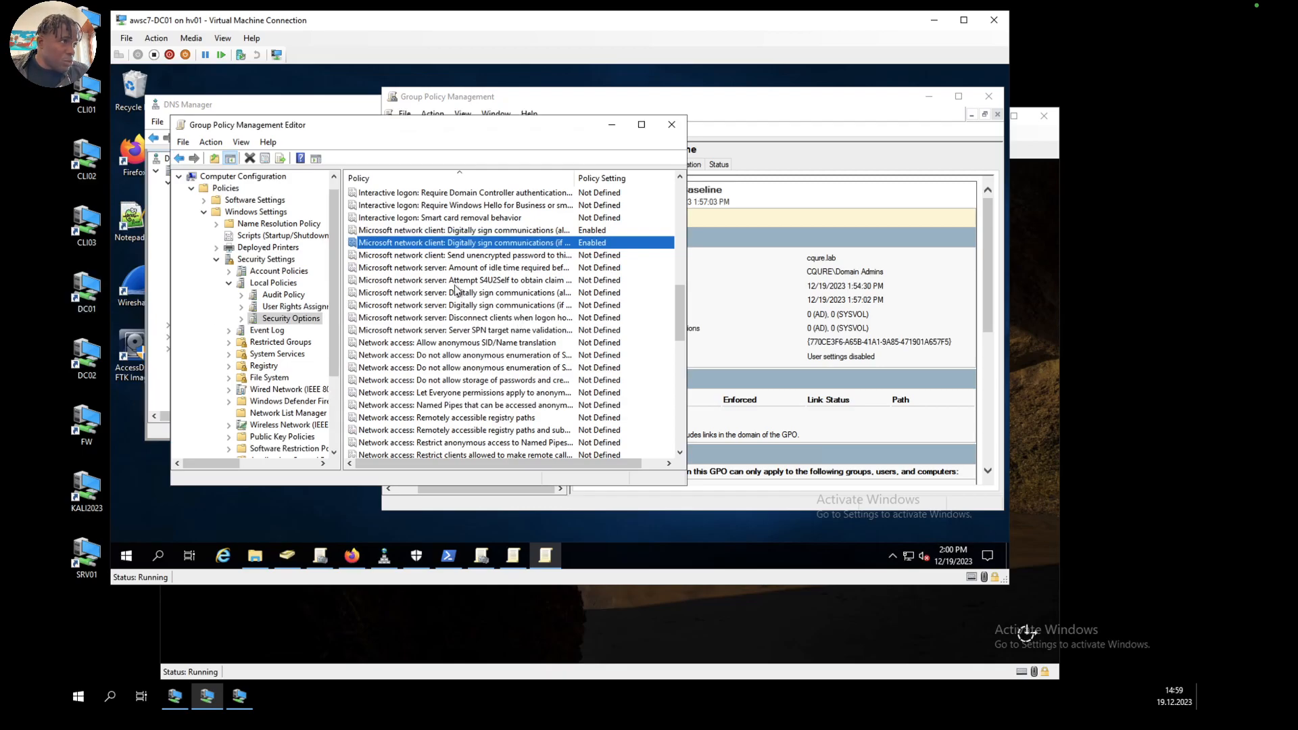
Step: Define the policy Microsoft network server: Digitally sign communications (always) as Enabled and accept the setting change
left_click(477, 292)
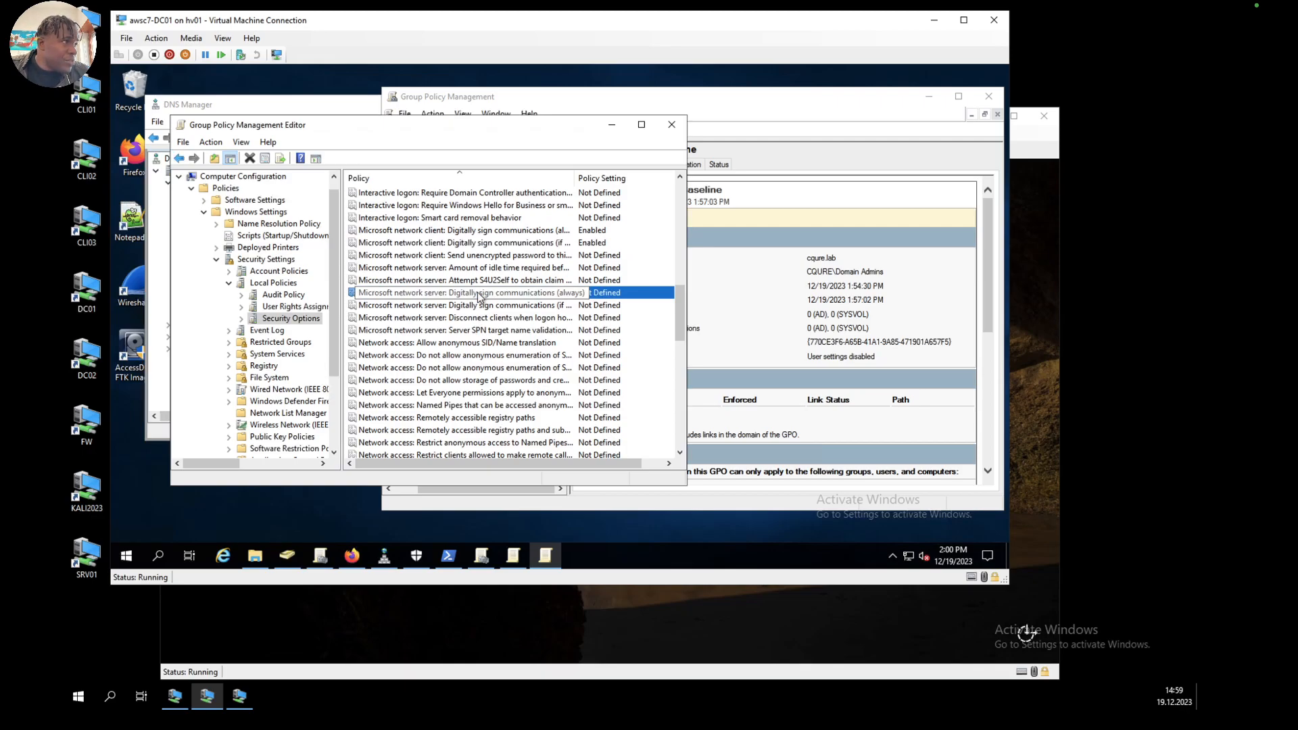
double_click(477, 293)
left_click(311, 215)
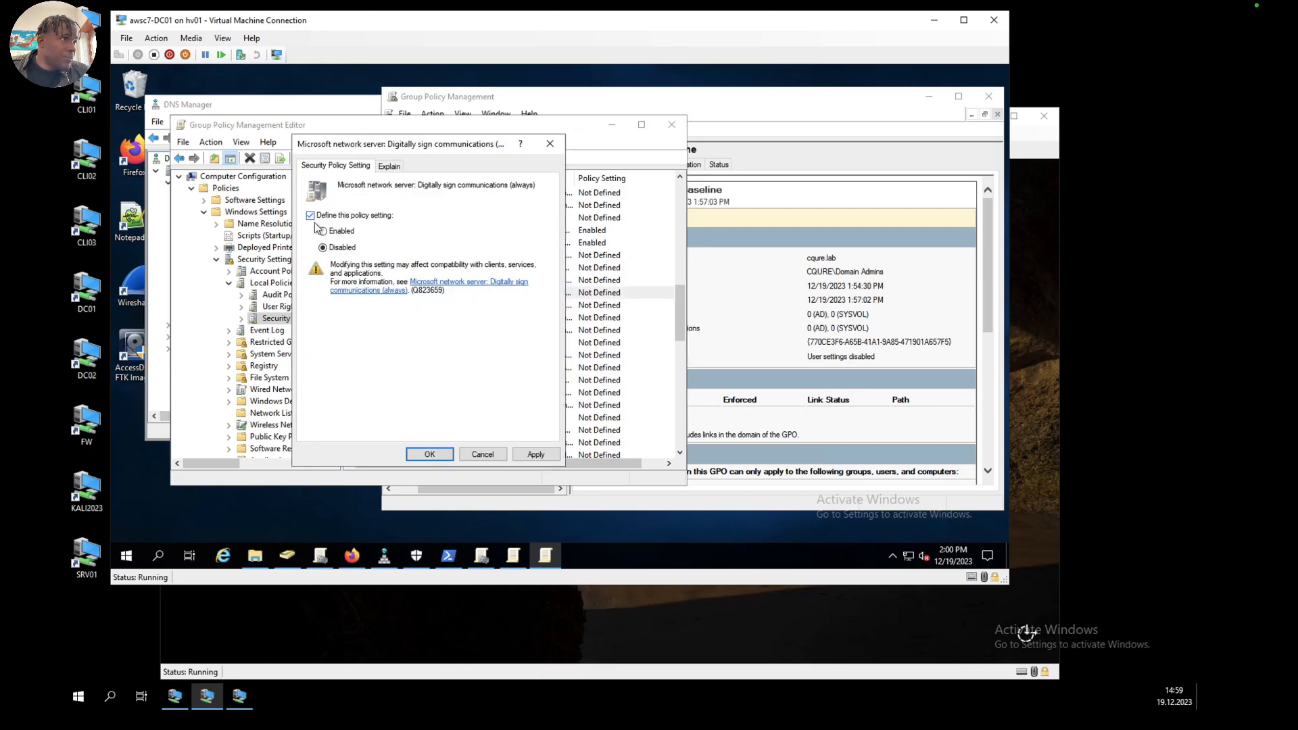
left_click(537, 456)
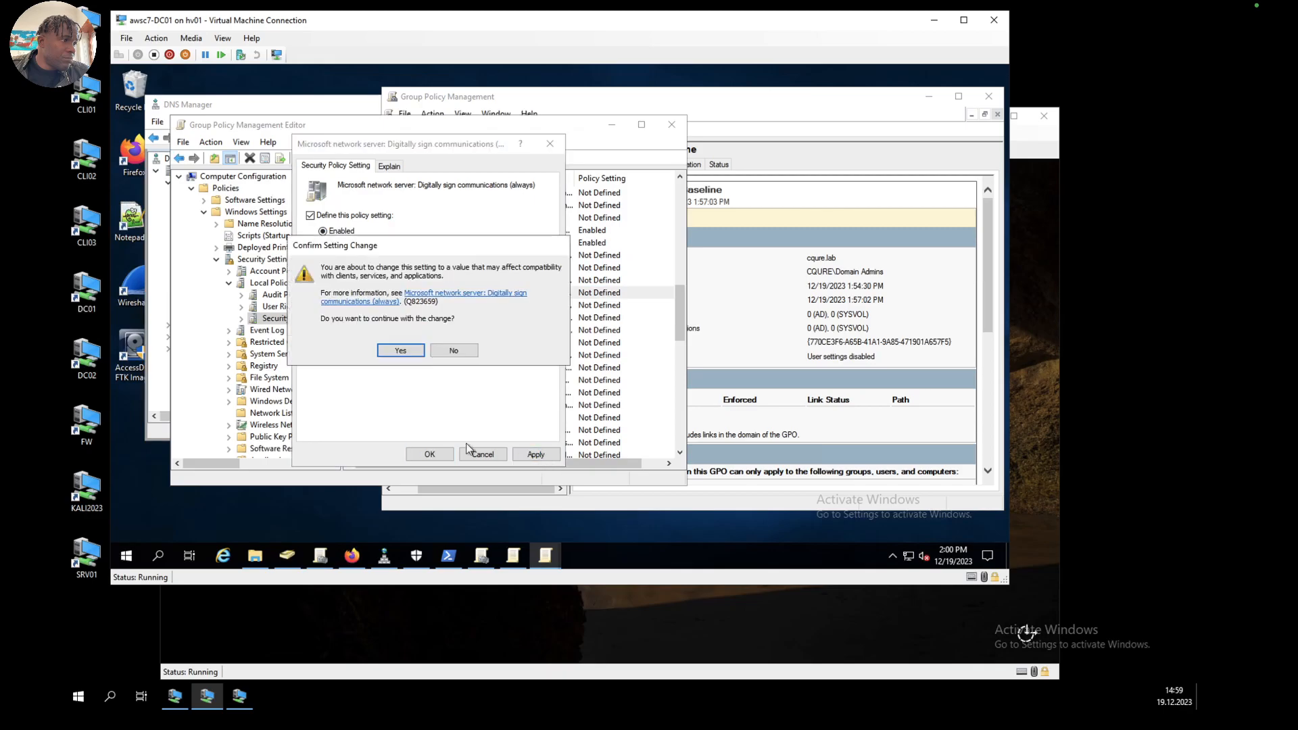
key("Return")
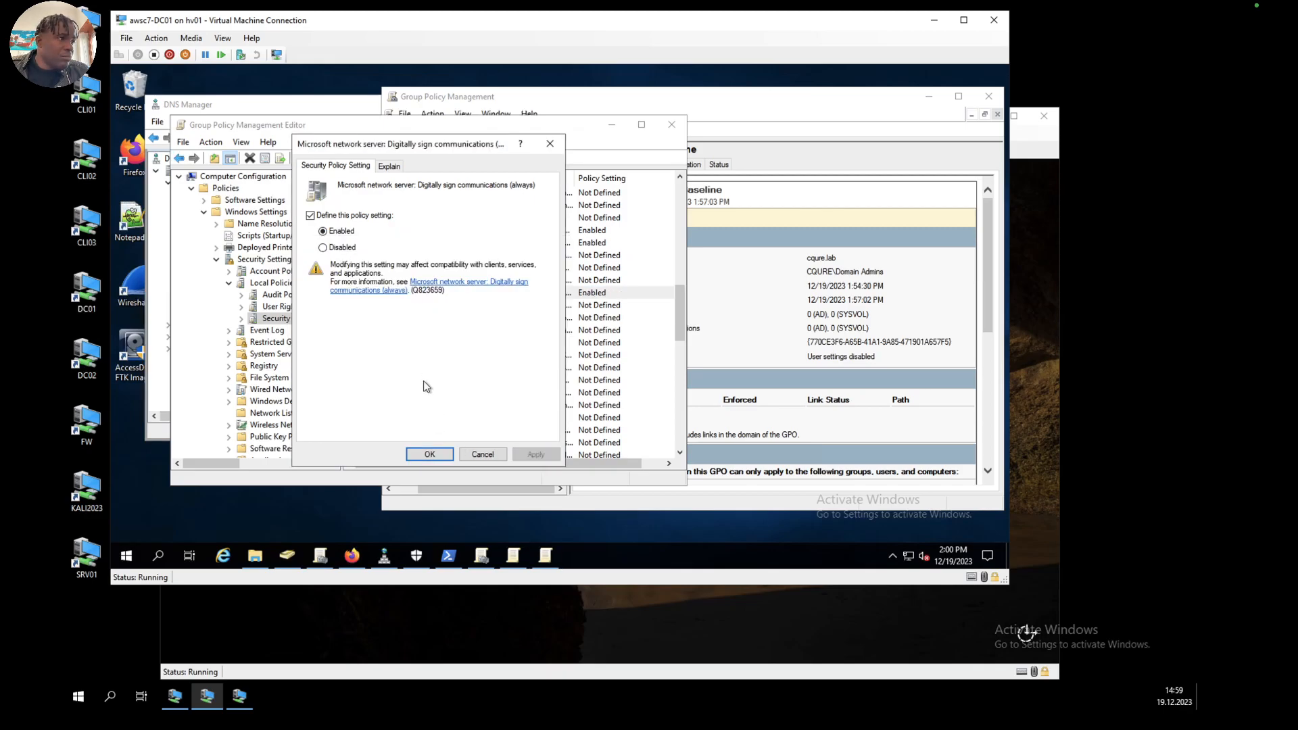
left_click(430, 454)
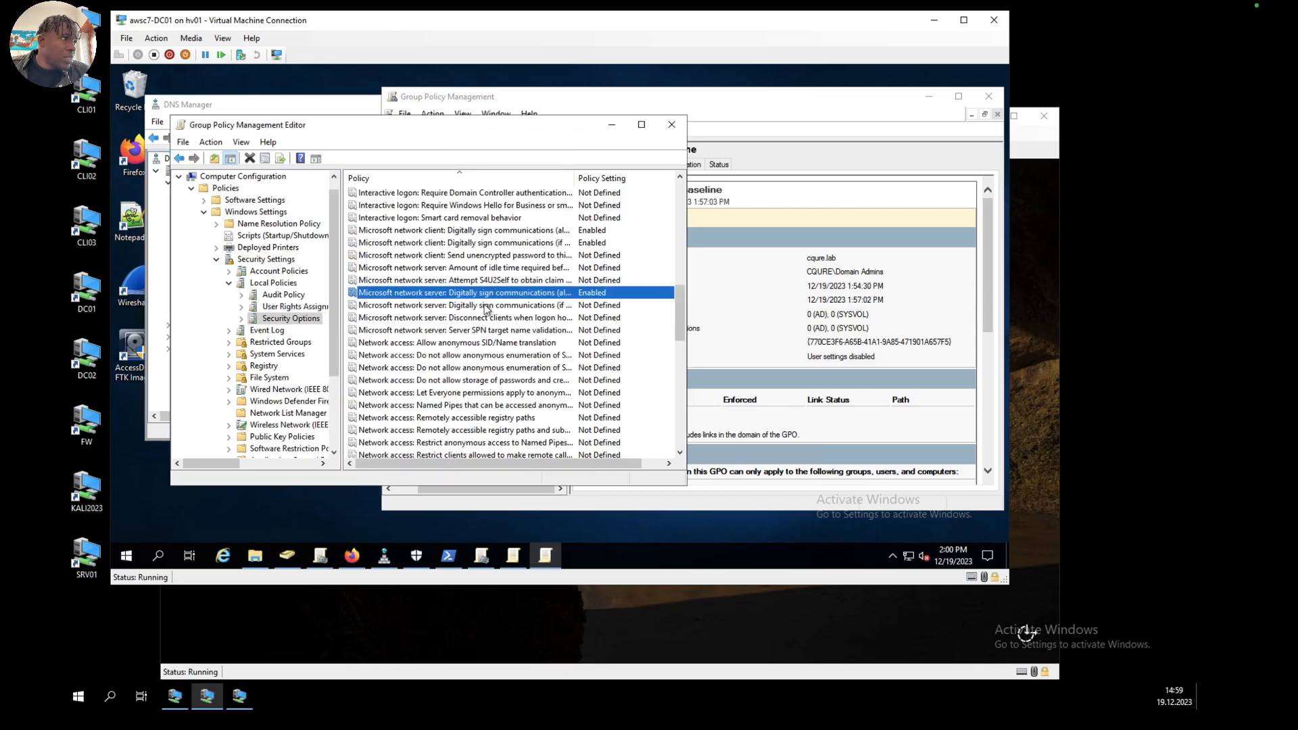
Step: Define the policy Microsoft network server: Digitally sign communications (if client agrees) as Enabled
double_click(485, 307)
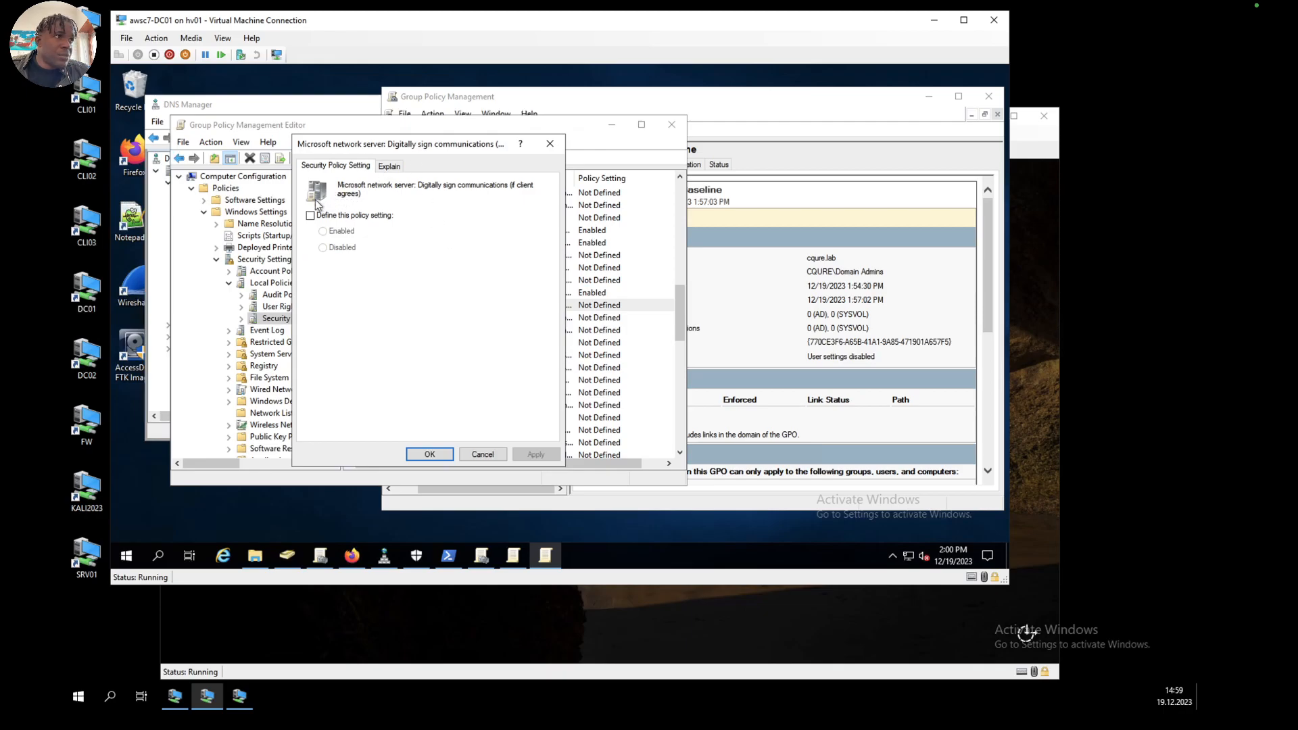
left_click(310, 215)
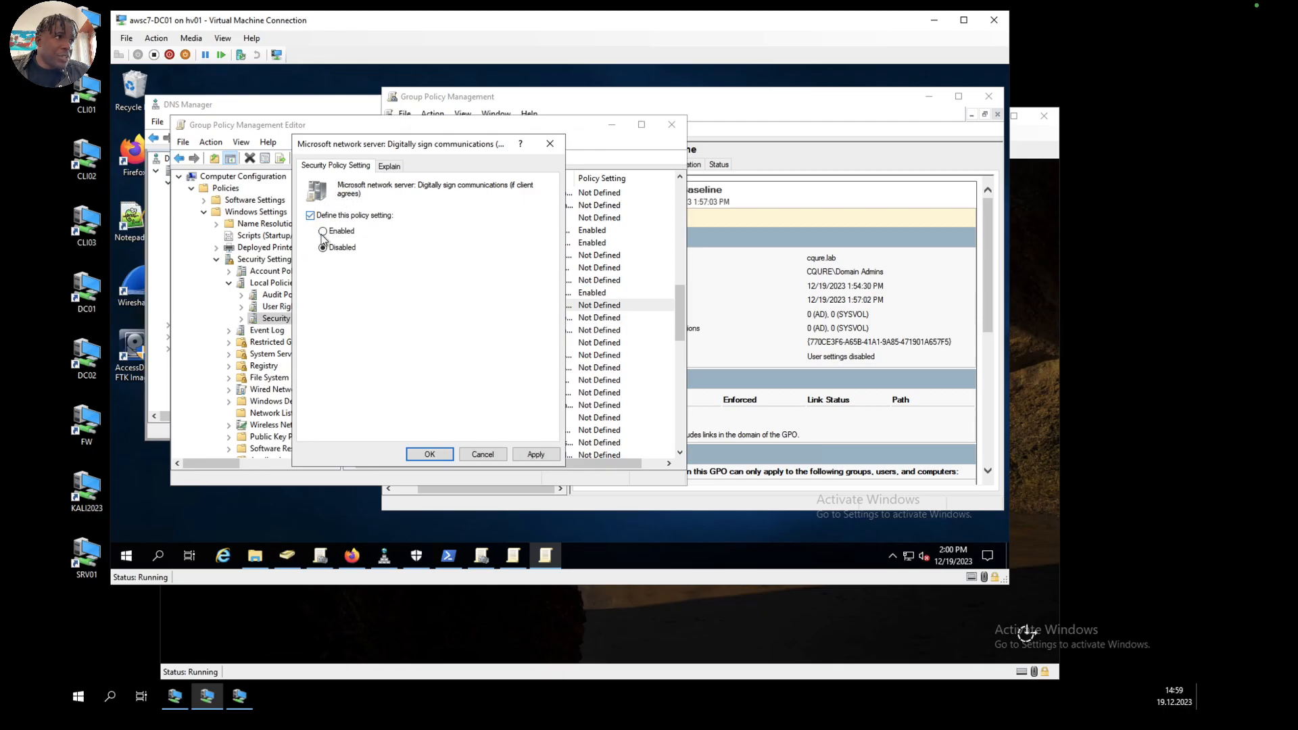
left_click(540, 456)
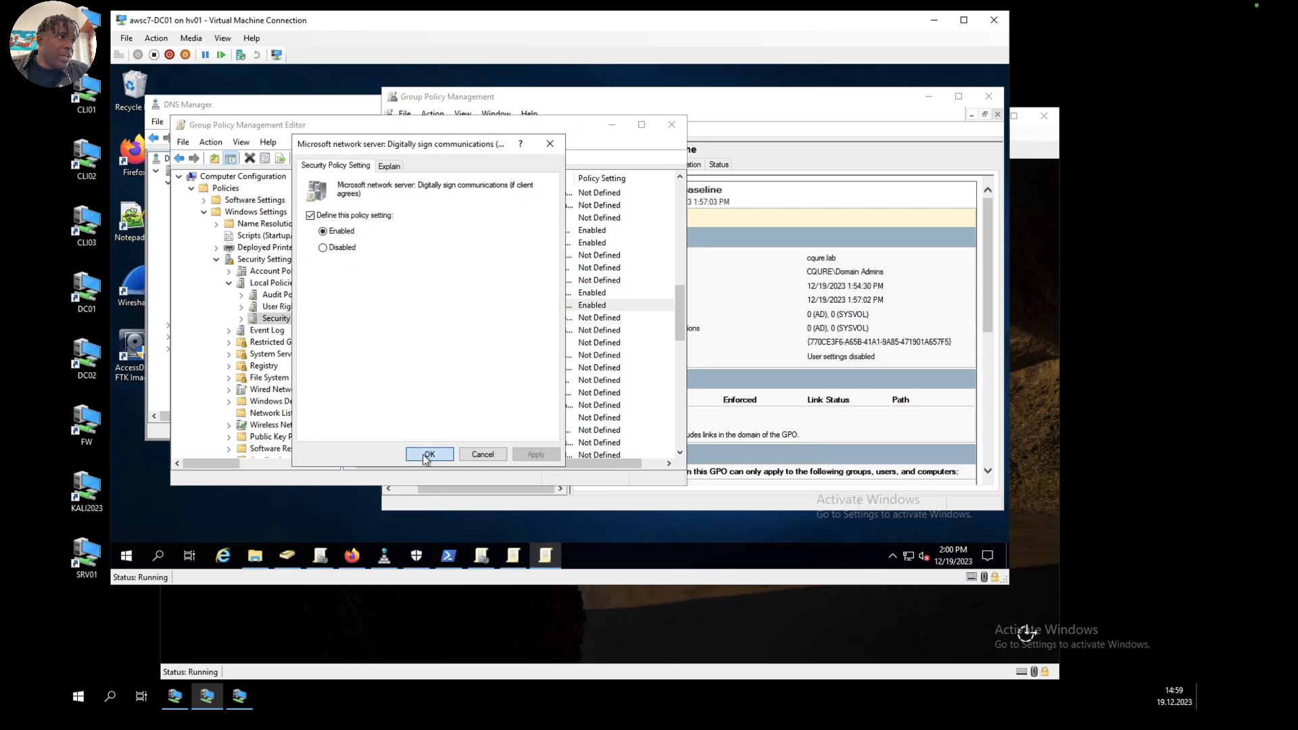
left_click(424, 454)
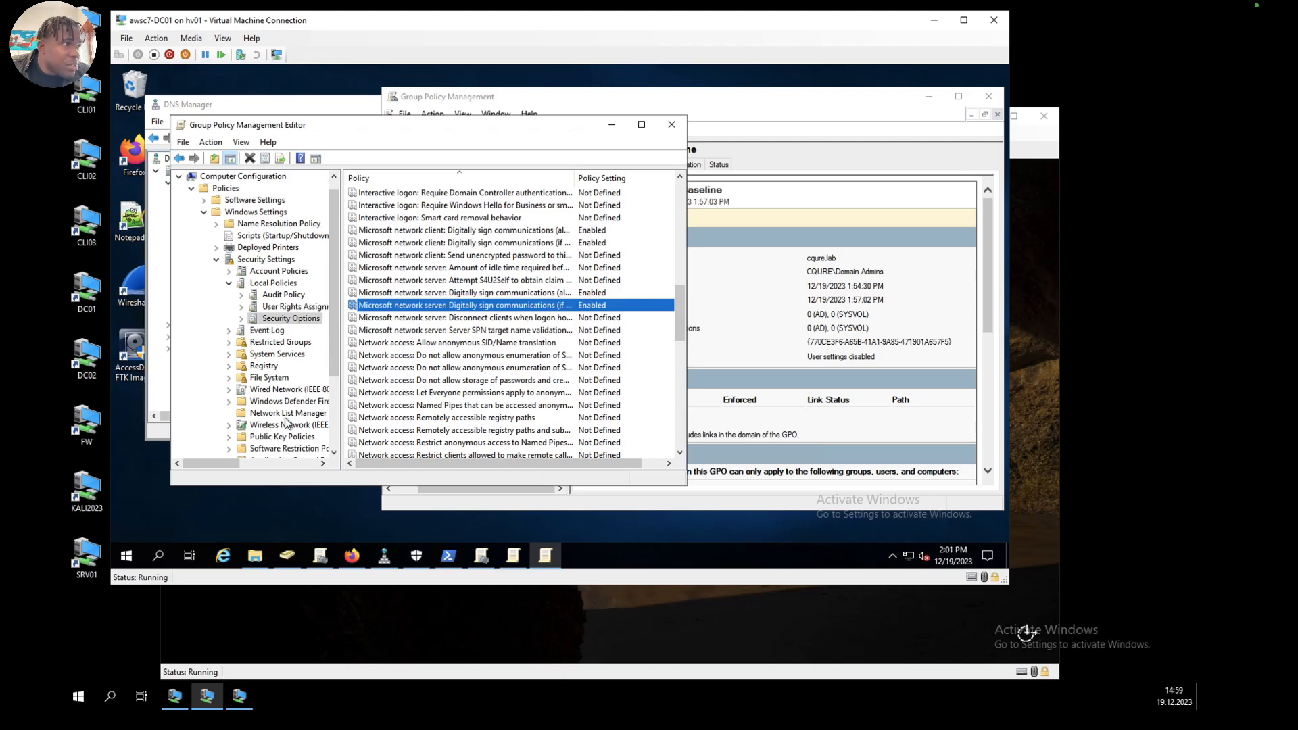
Step: Define the policy Network access: Do not allow anonymous enumeration of SAM accounts and shares as Enabled and accept the setting change
double_click(457, 368)
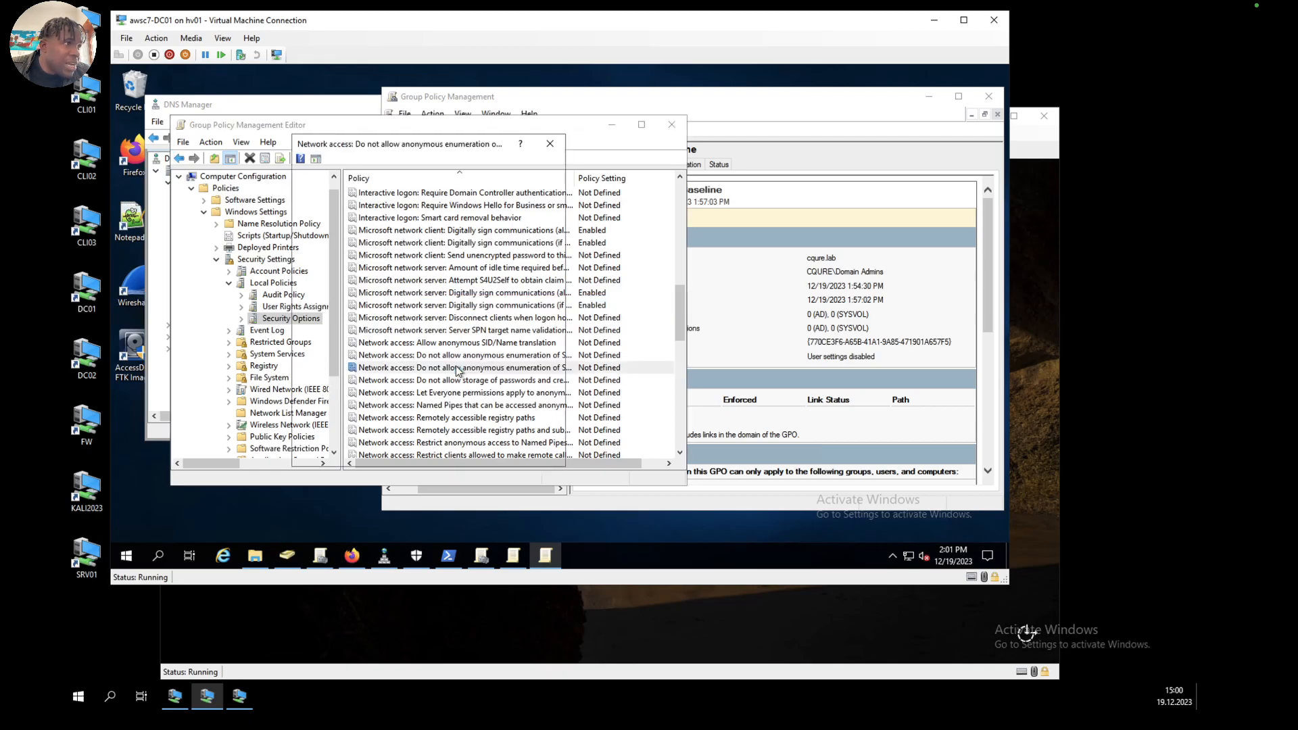
left_click(311, 216)
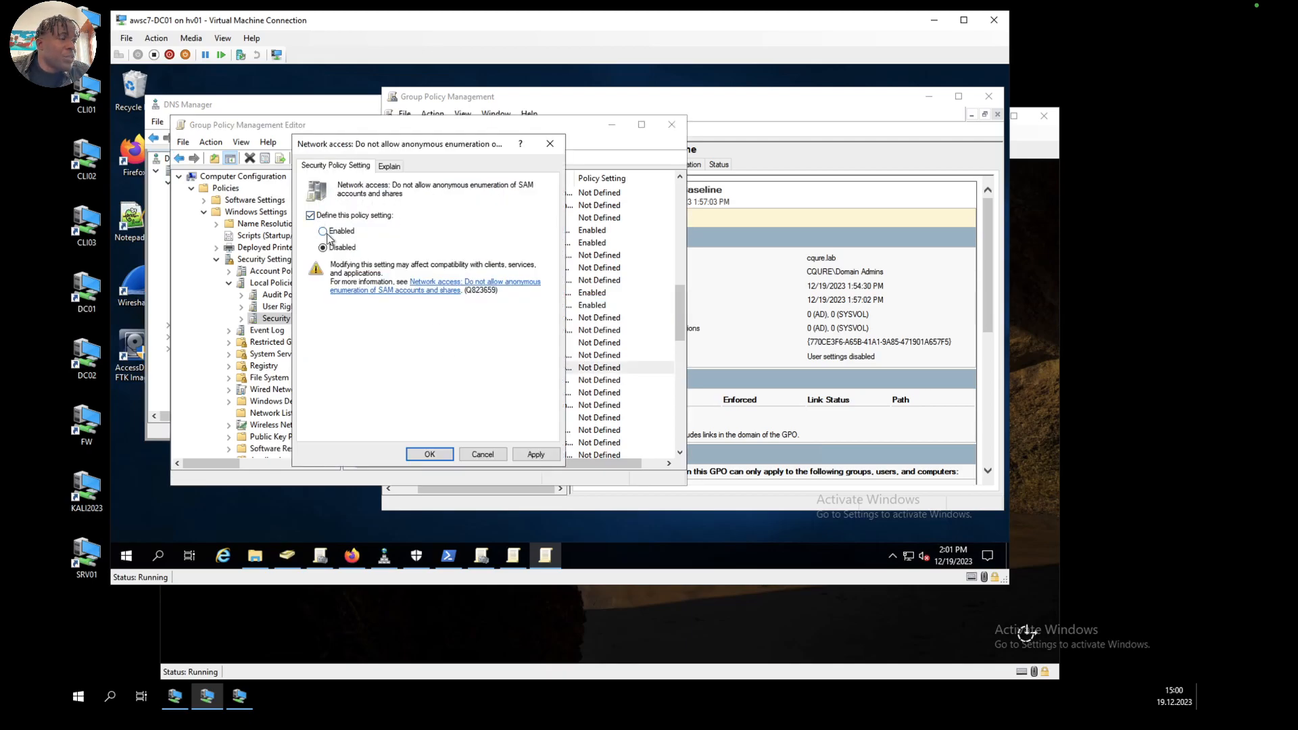
left_click(534, 456)
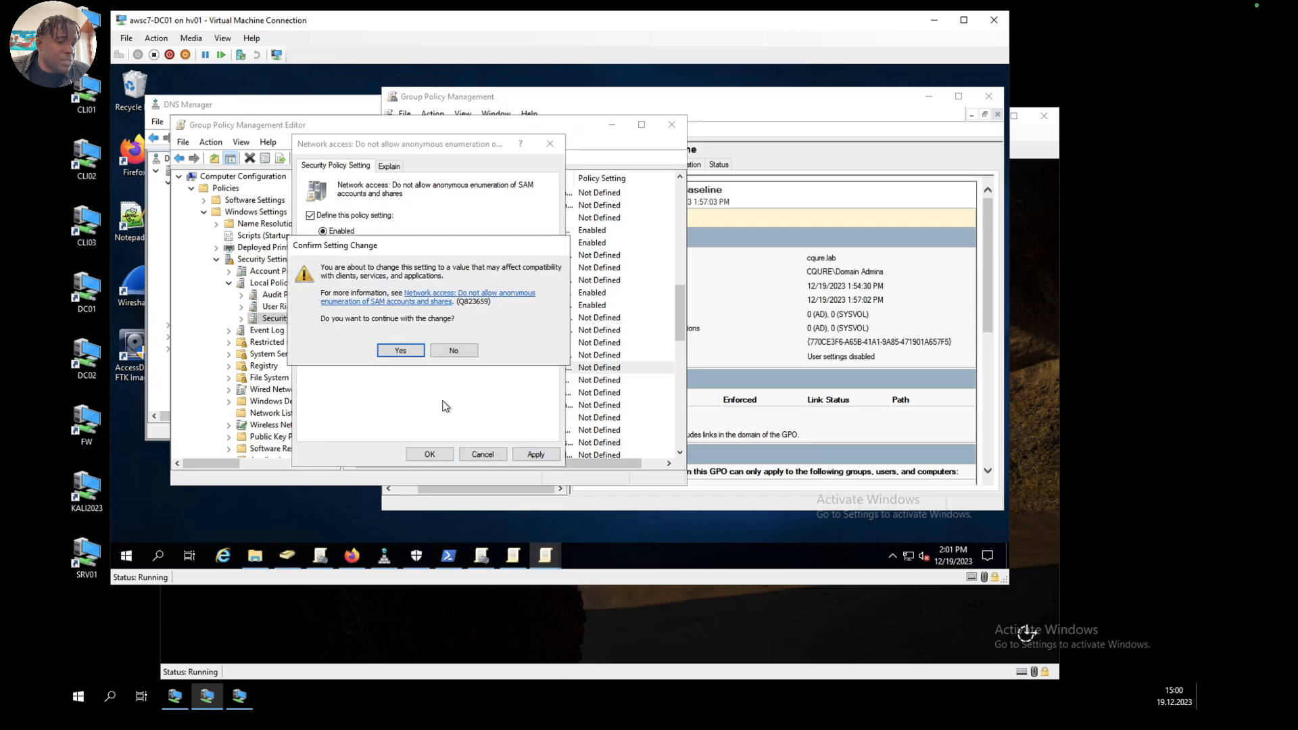
left_click(394, 348)
left_click(430, 454)
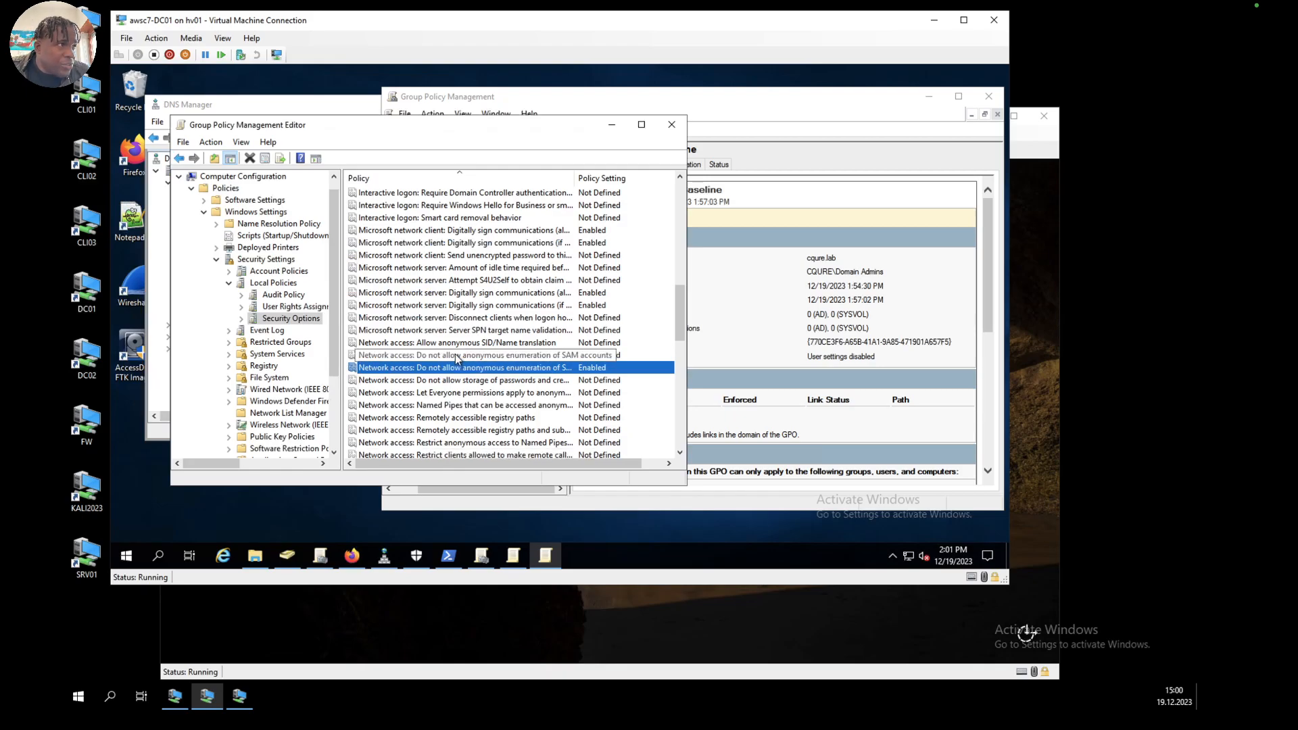
Step: Define the policy Network security: LAN Manager authentication level as Send NTLMv2 response only and accept the setting change
scroll(455, 354, "down", 1)
scroll(456, 358, "down", 3)
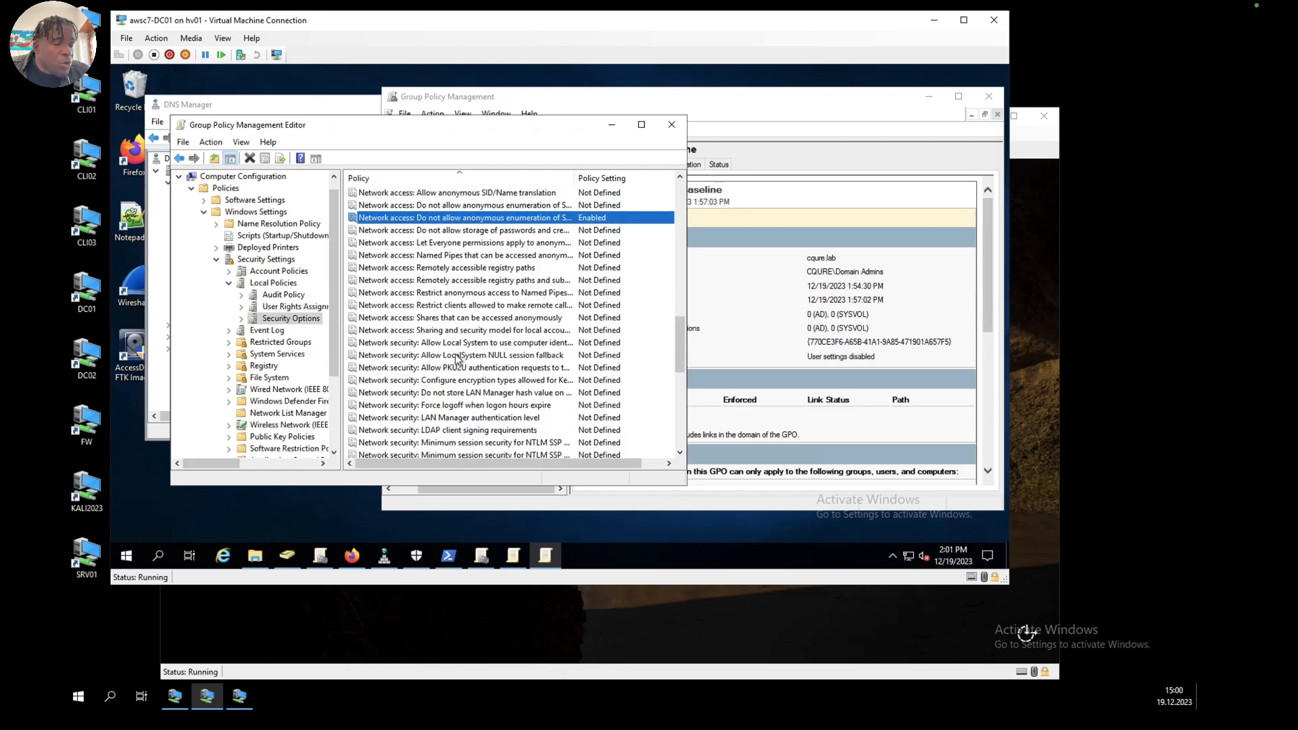
scroll(456, 358, "down", 1)
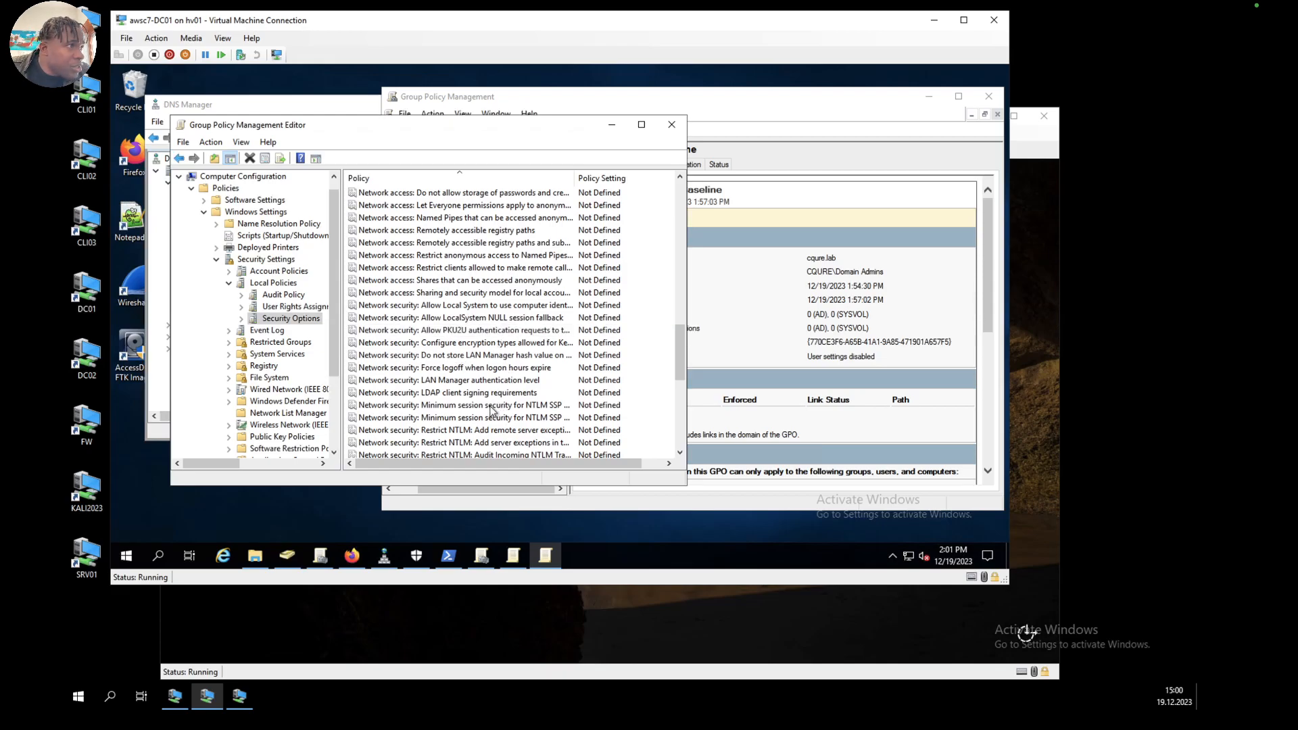
left_click(475, 381)
double_click(475, 382)
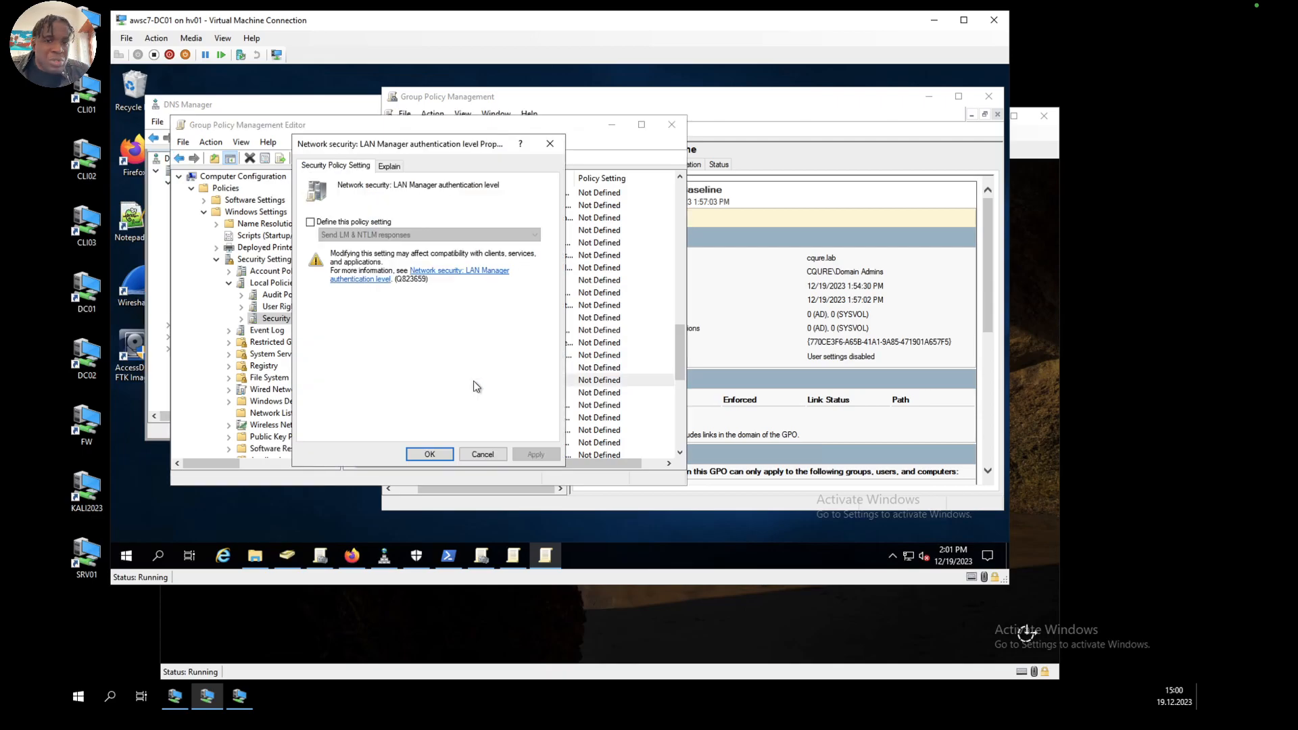
left_click(310, 221)
left_click(353, 235)
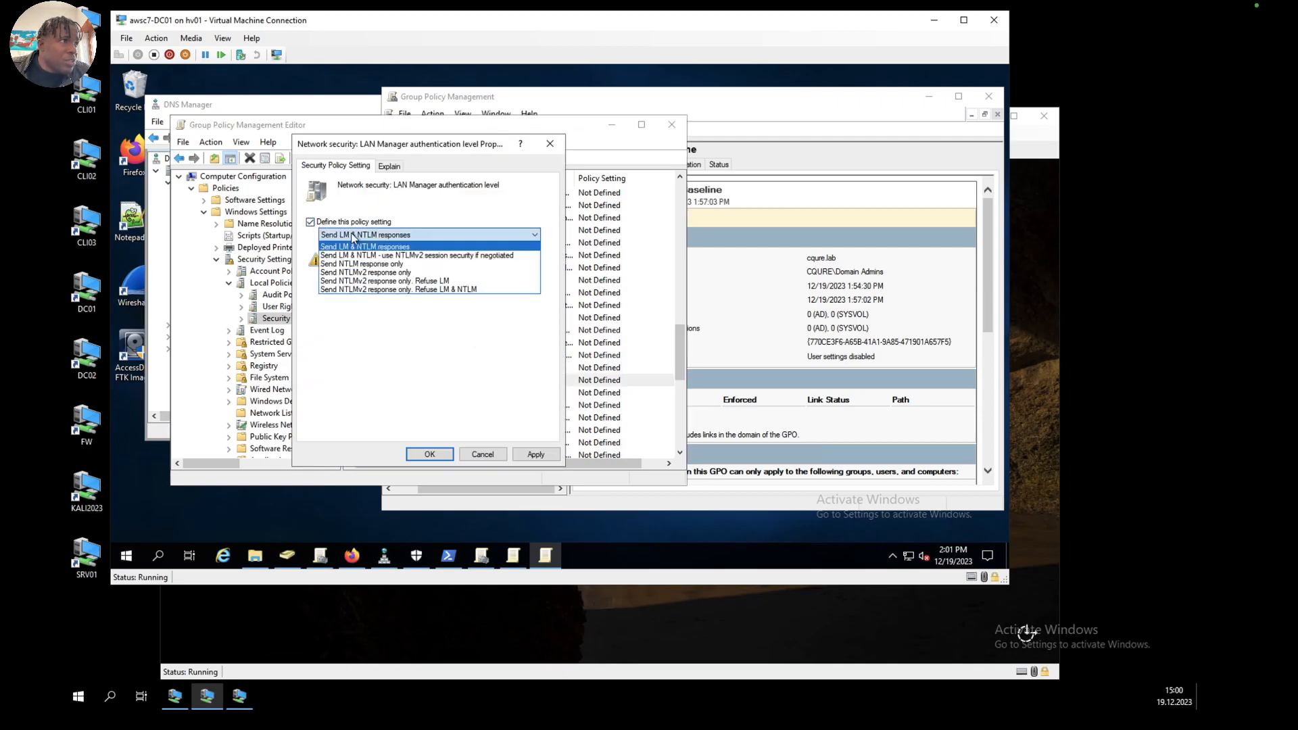
left_click(373, 273)
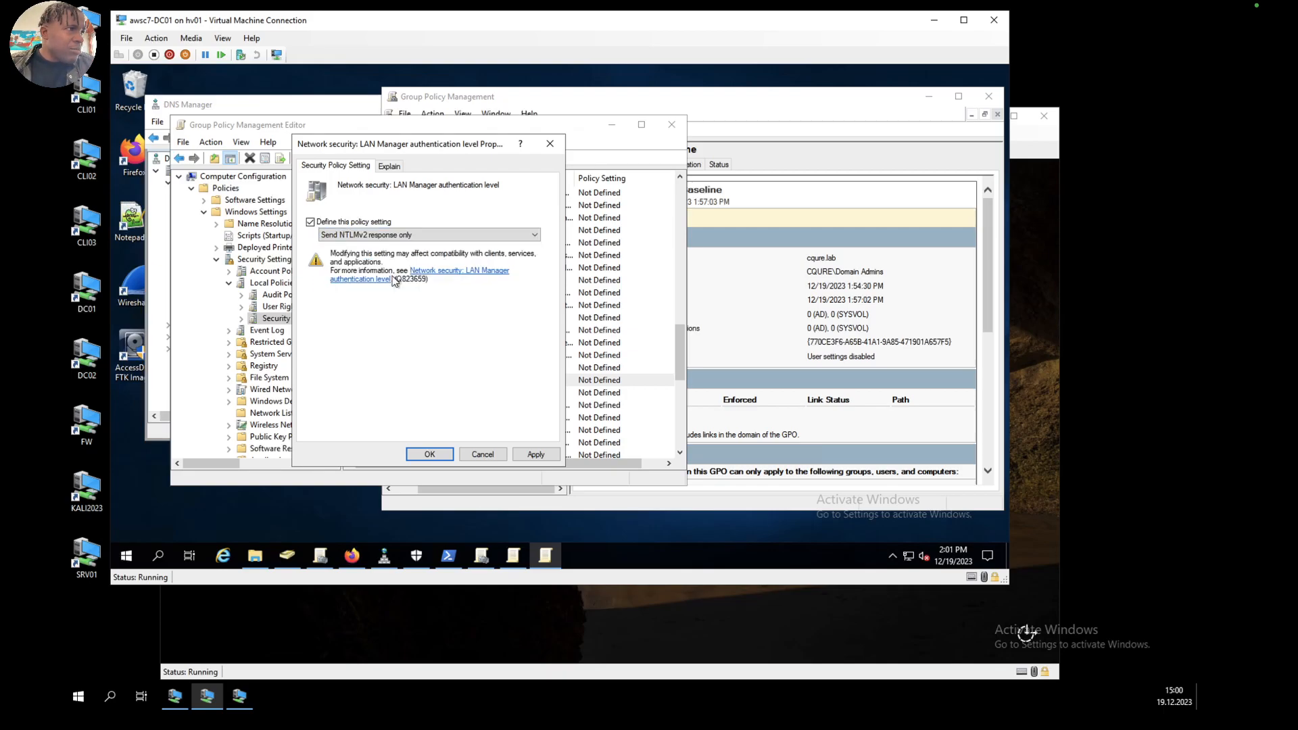
left_click(535, 454)
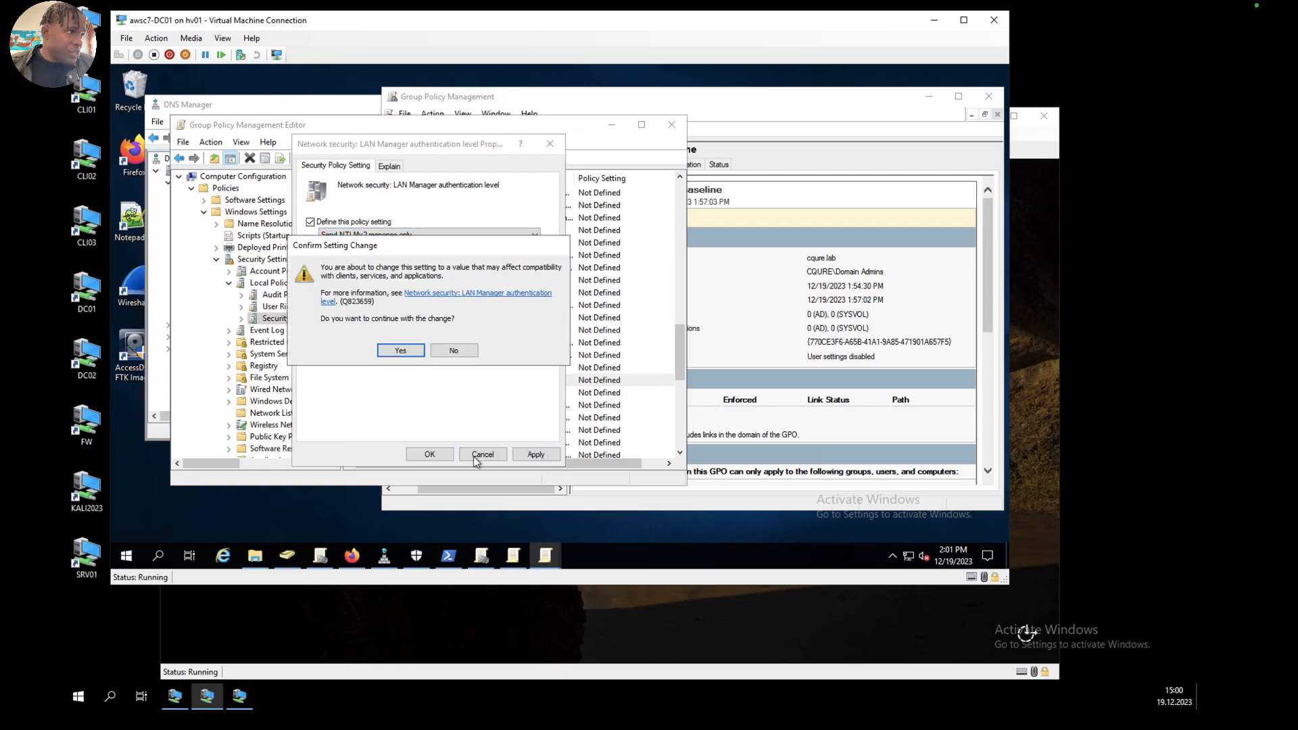
left_click(404, 349)
left_click(430, 454)
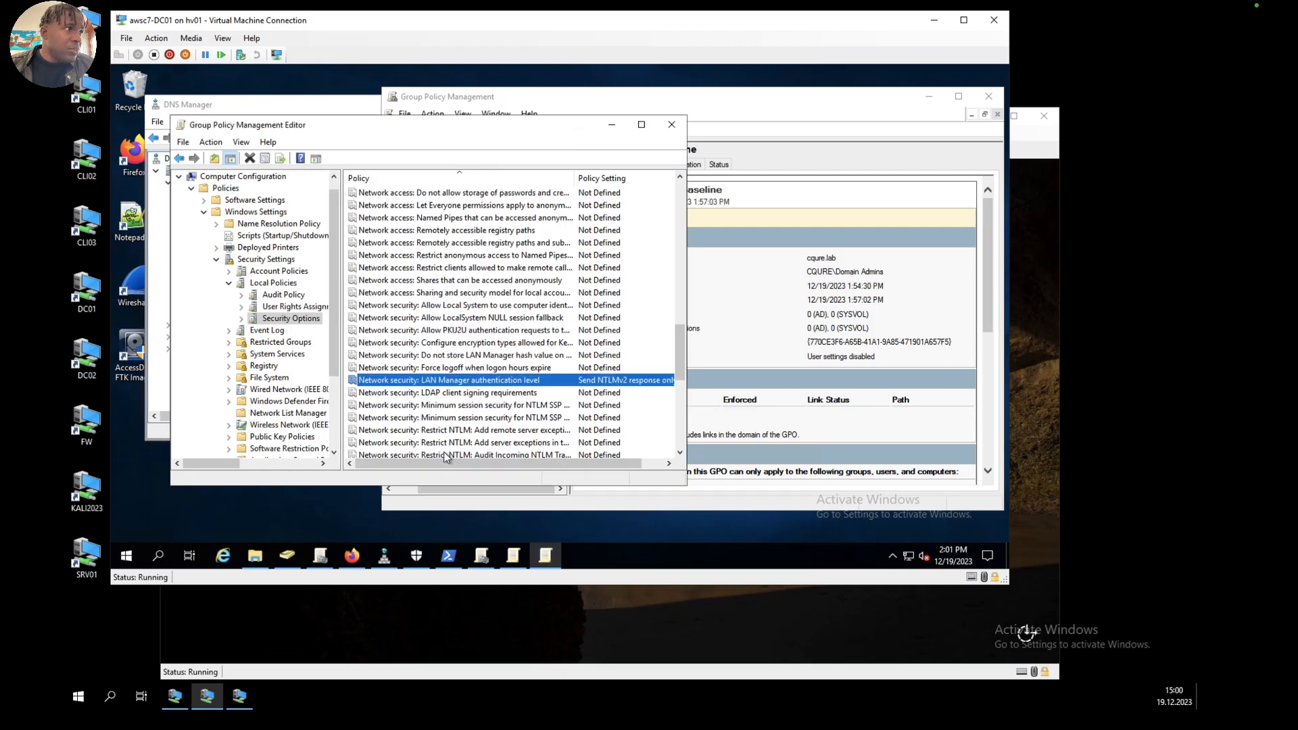
Step: Define the policy Network security: LDAP client signing requirements as Require signing and accept the setting change
left_click(432, 393)
double_click(438, 394)
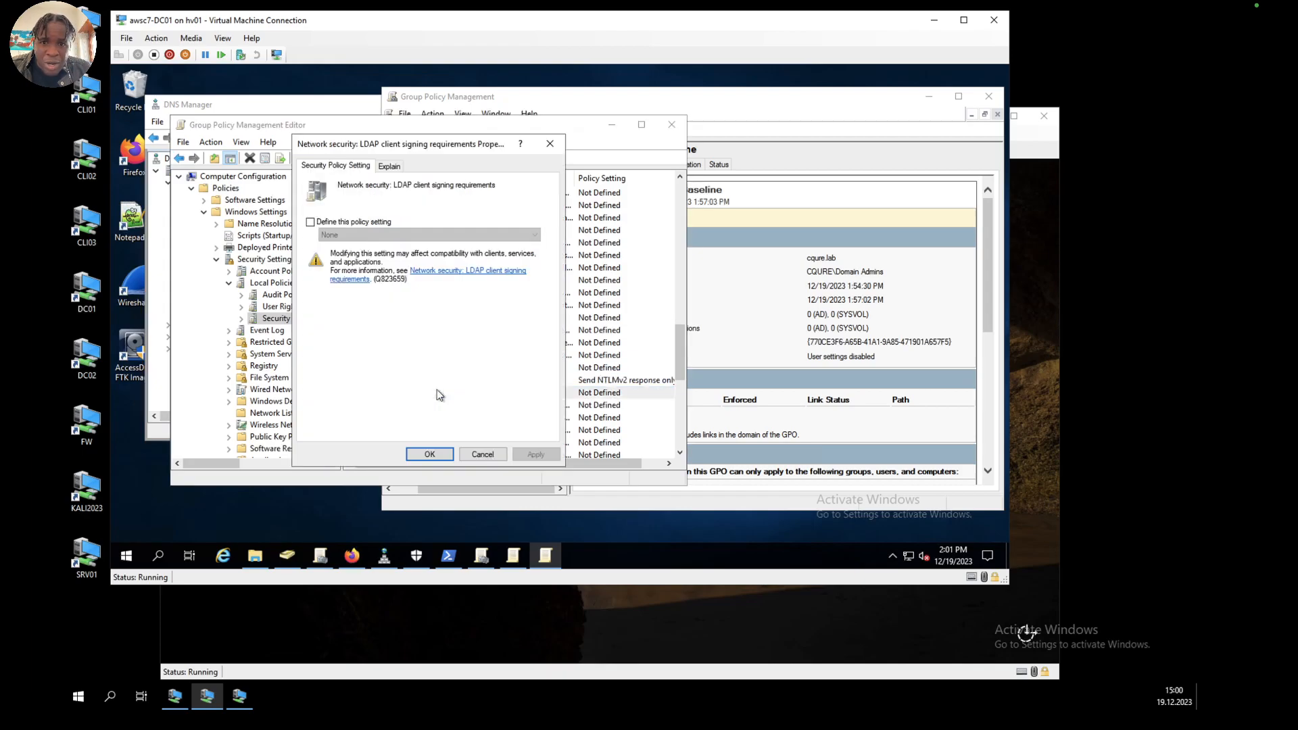
left_click(311, 222)
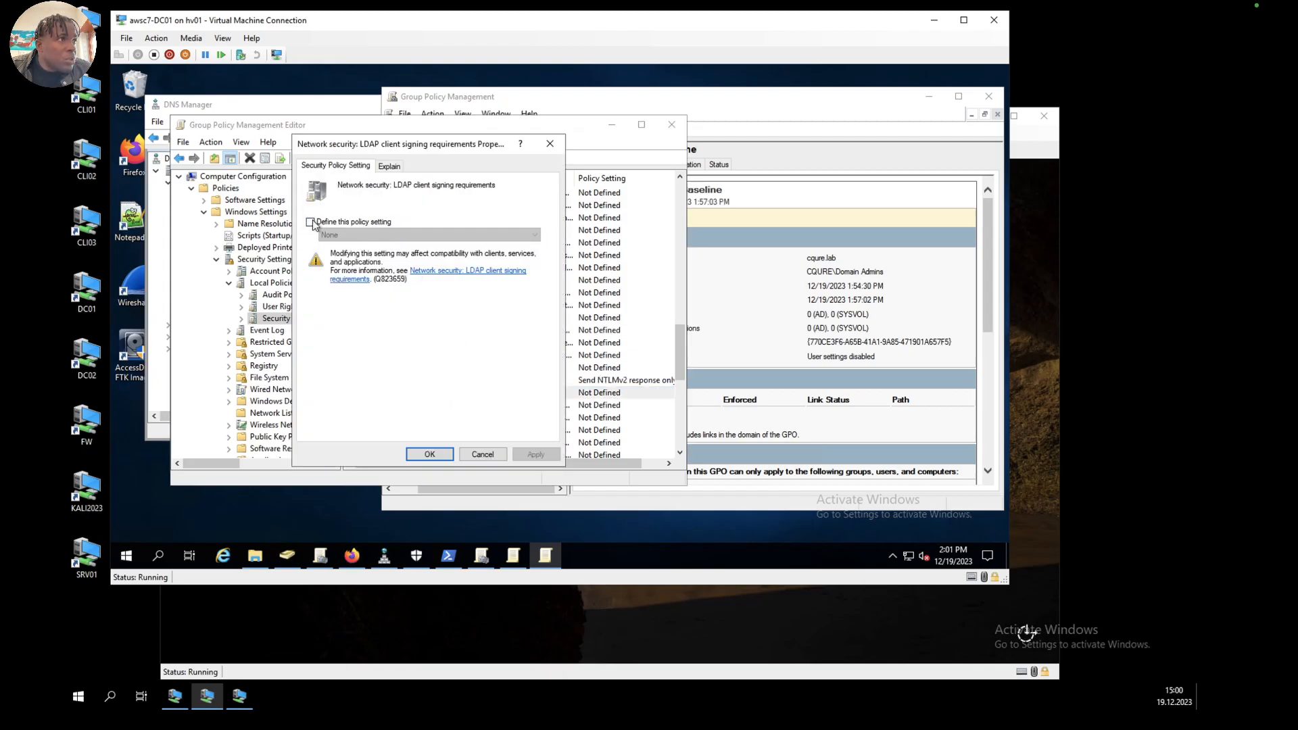
left_click(345, 231)
left_click(356, 264)
left_click(446, 454)
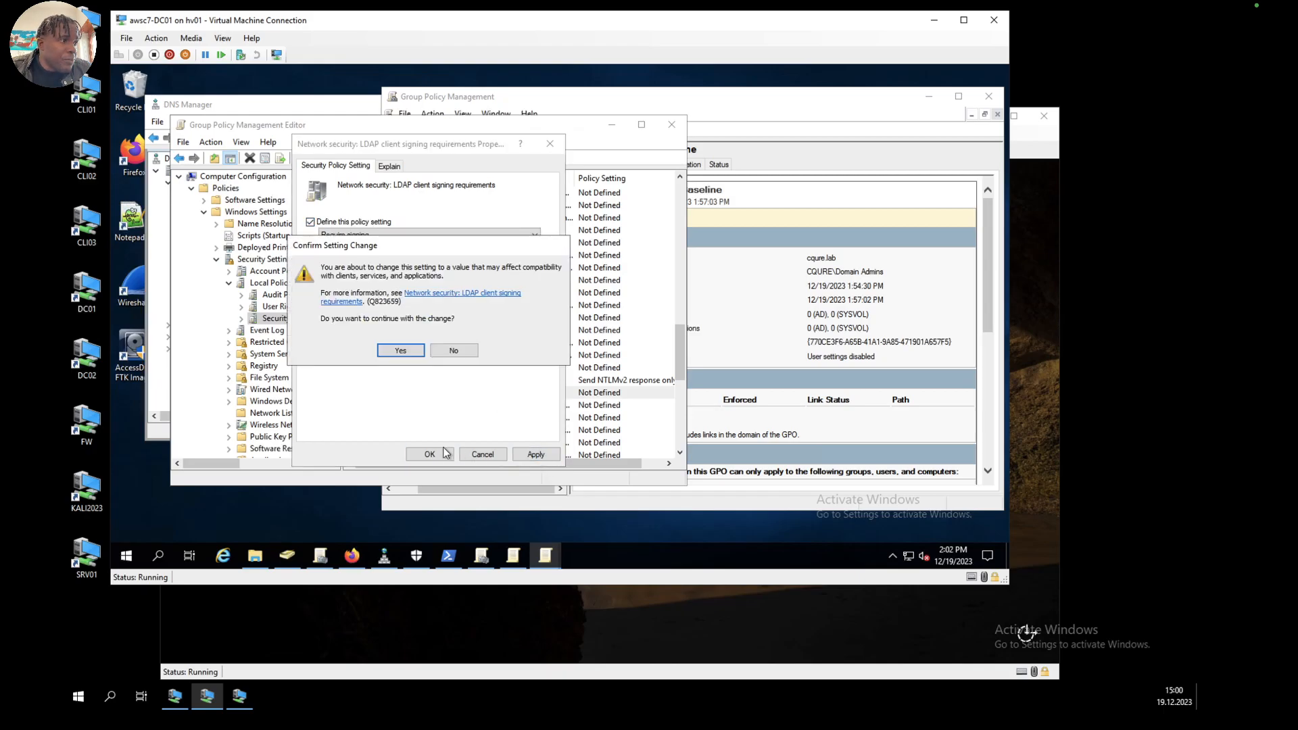
left_click(417, 350)
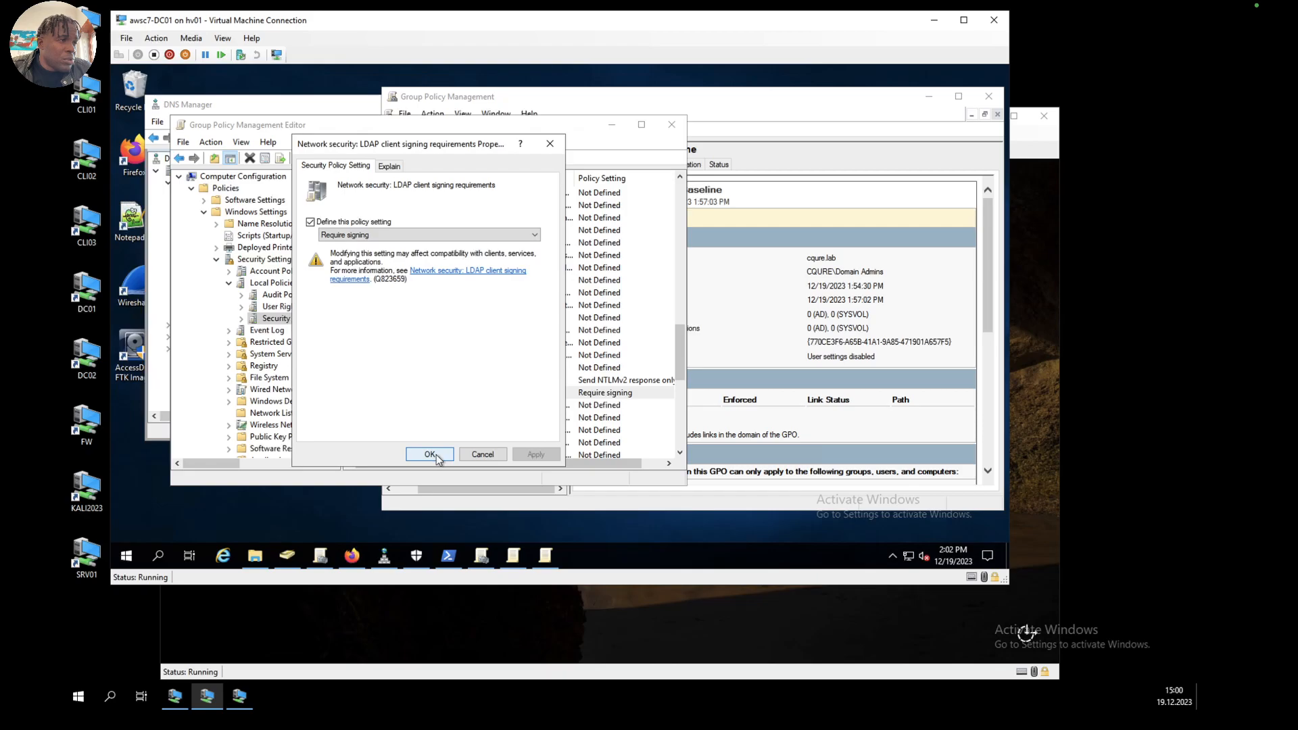
left_click(430, 453)
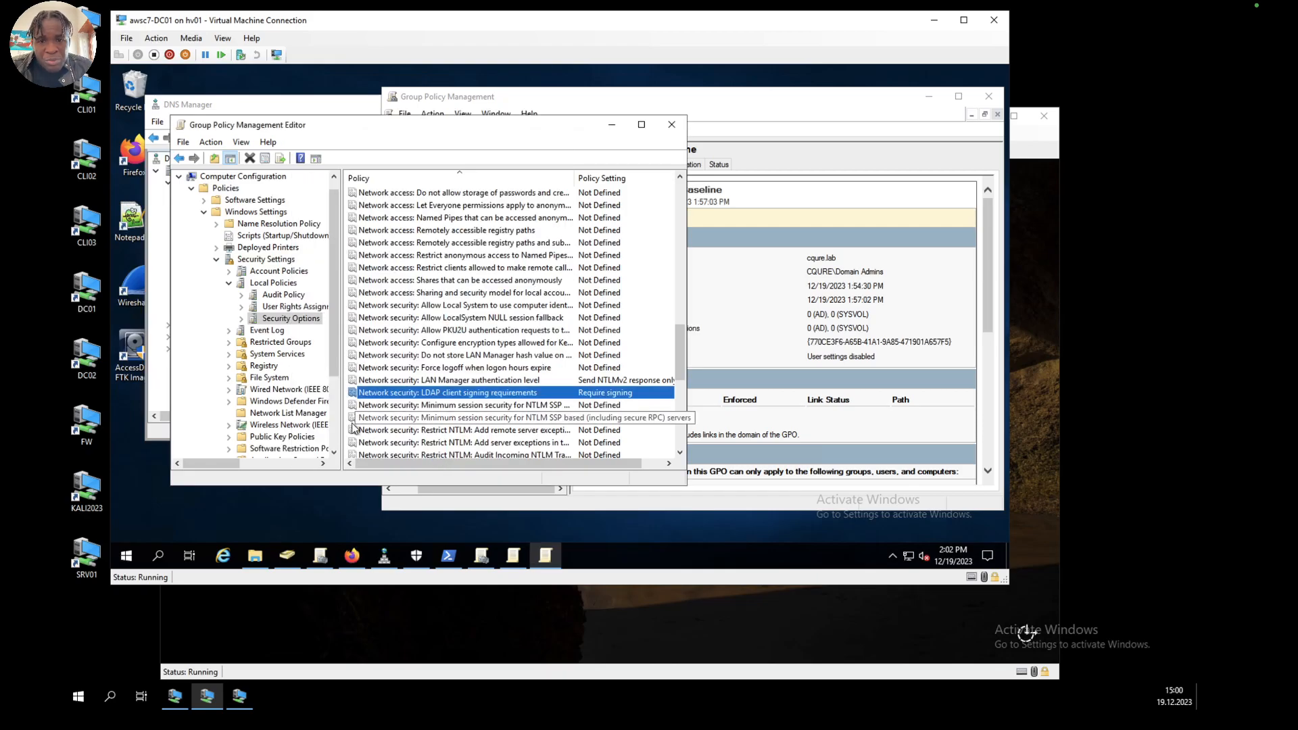
Step: Define minimum session security for NTLM SSP based (including secure RPC) clients, requiring NTLMv2 session security and 128-bit encryption
left_click(467, 408)
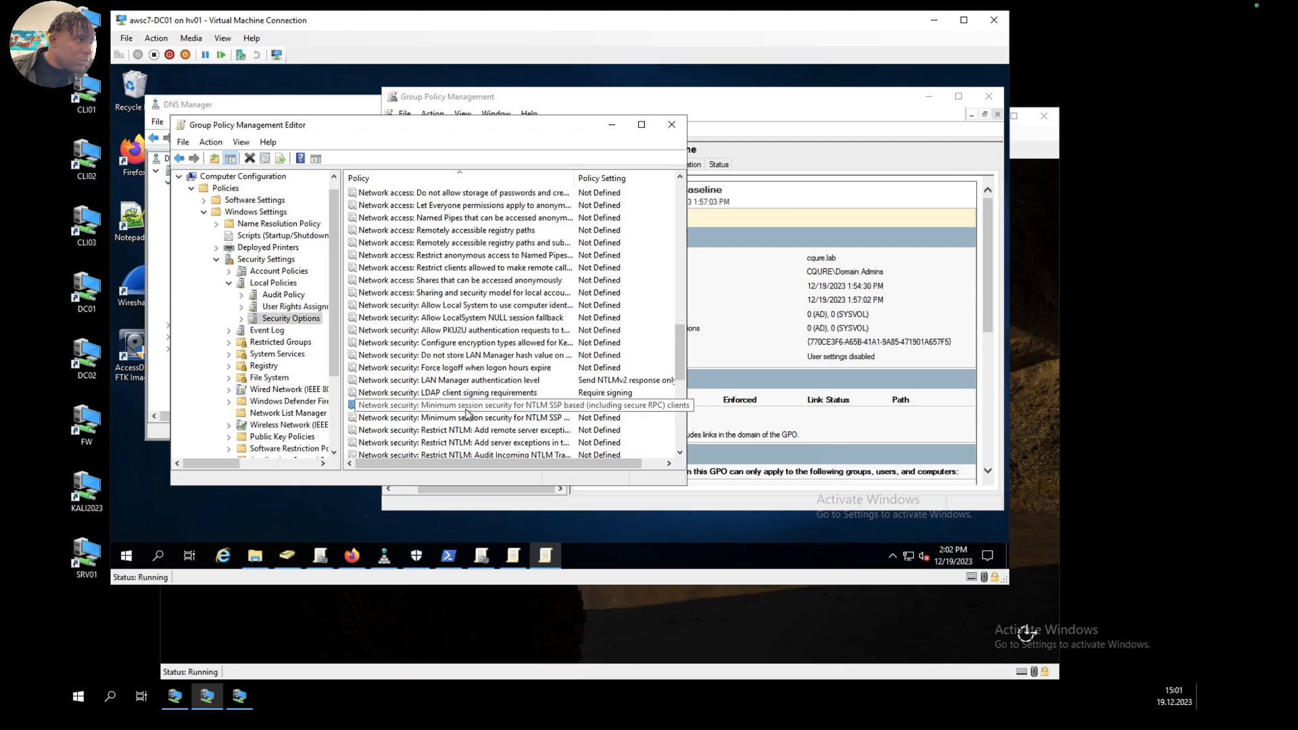
left_click(511, 420)
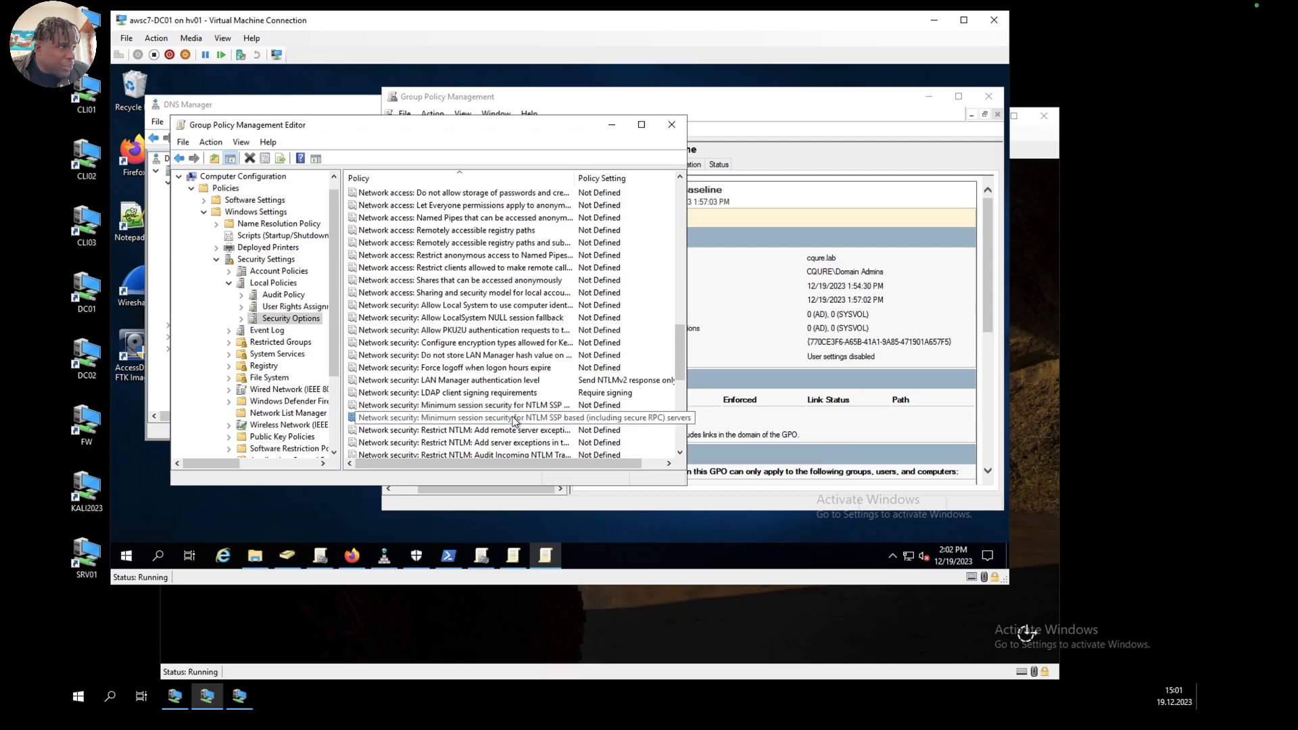
double_click(520, 405)
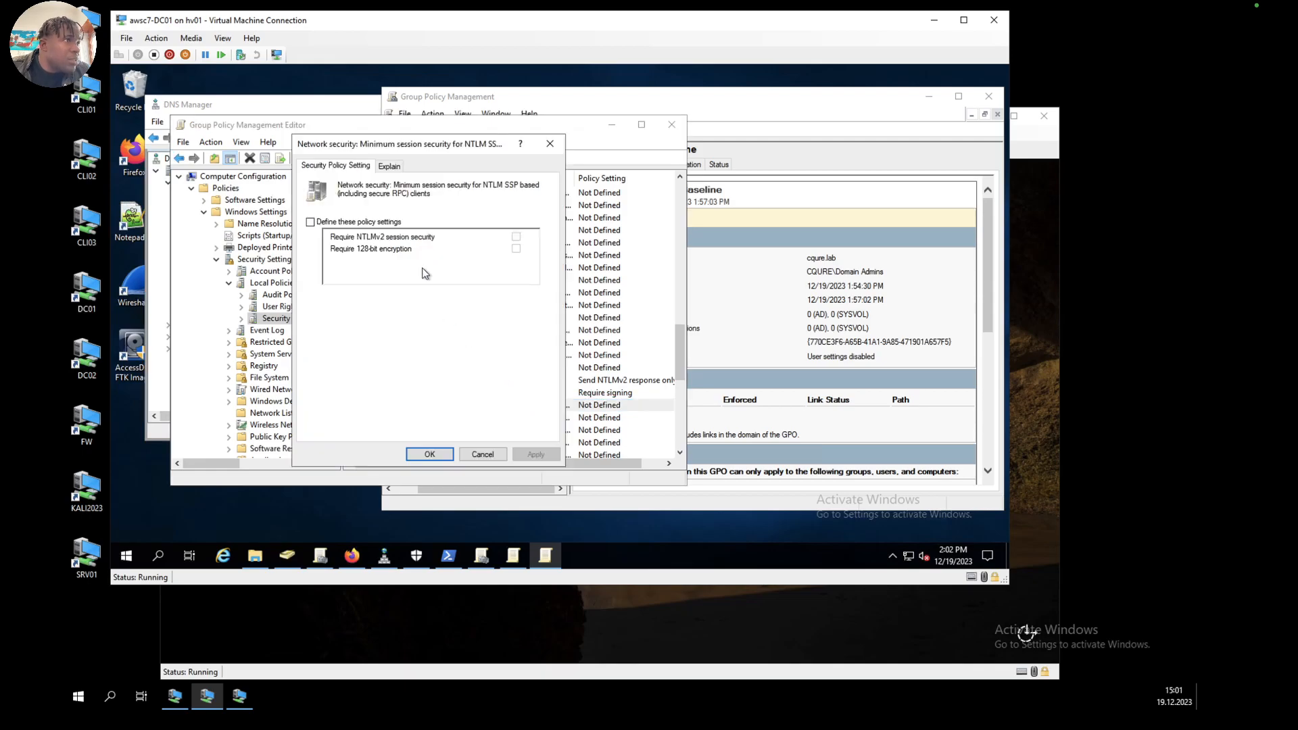
left_click(310, 222)
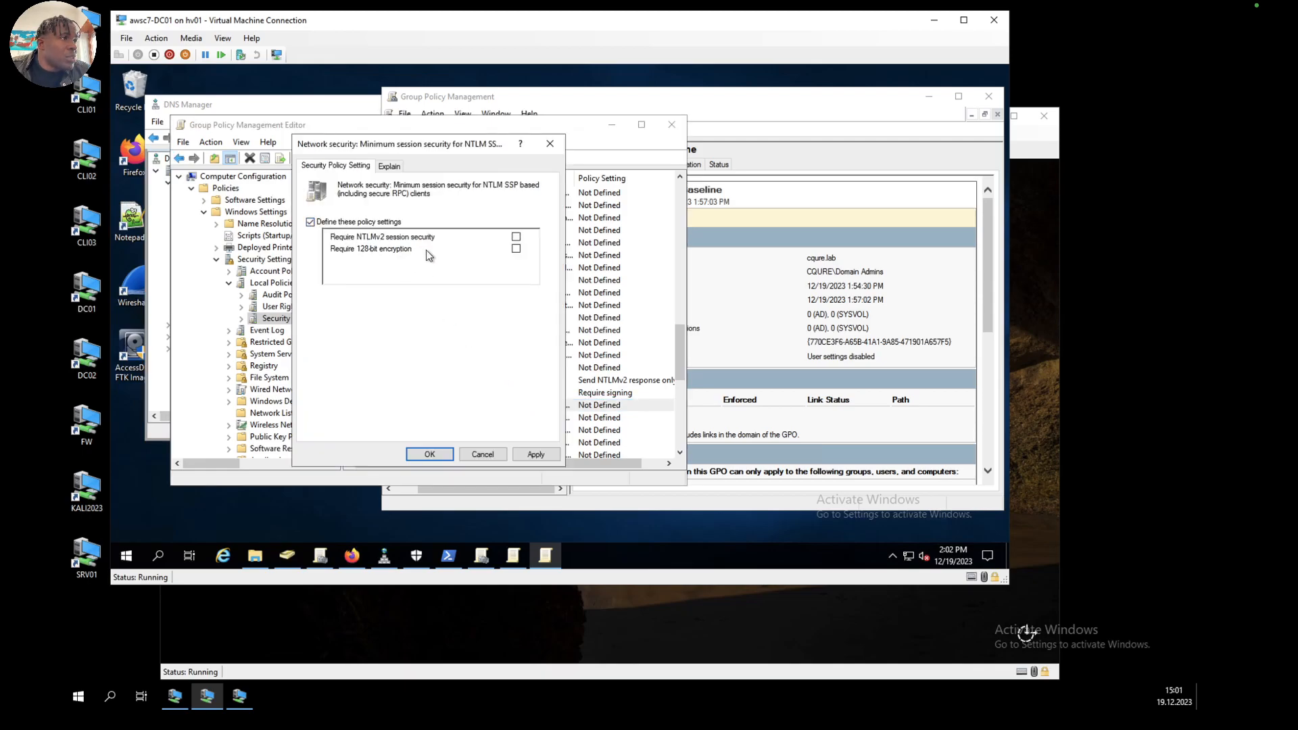
left_click(515, 236)
left_click(515, 249)
left_click(535, 455)
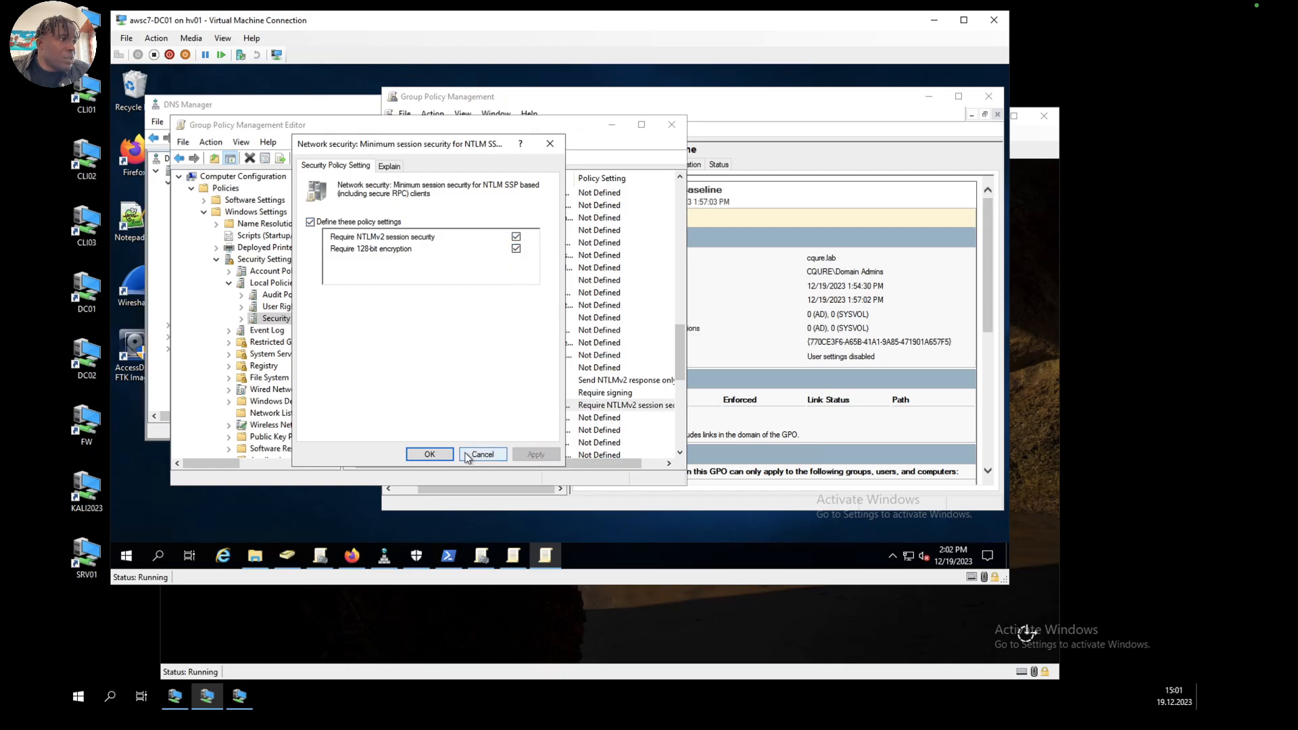
left_click(430, 454)
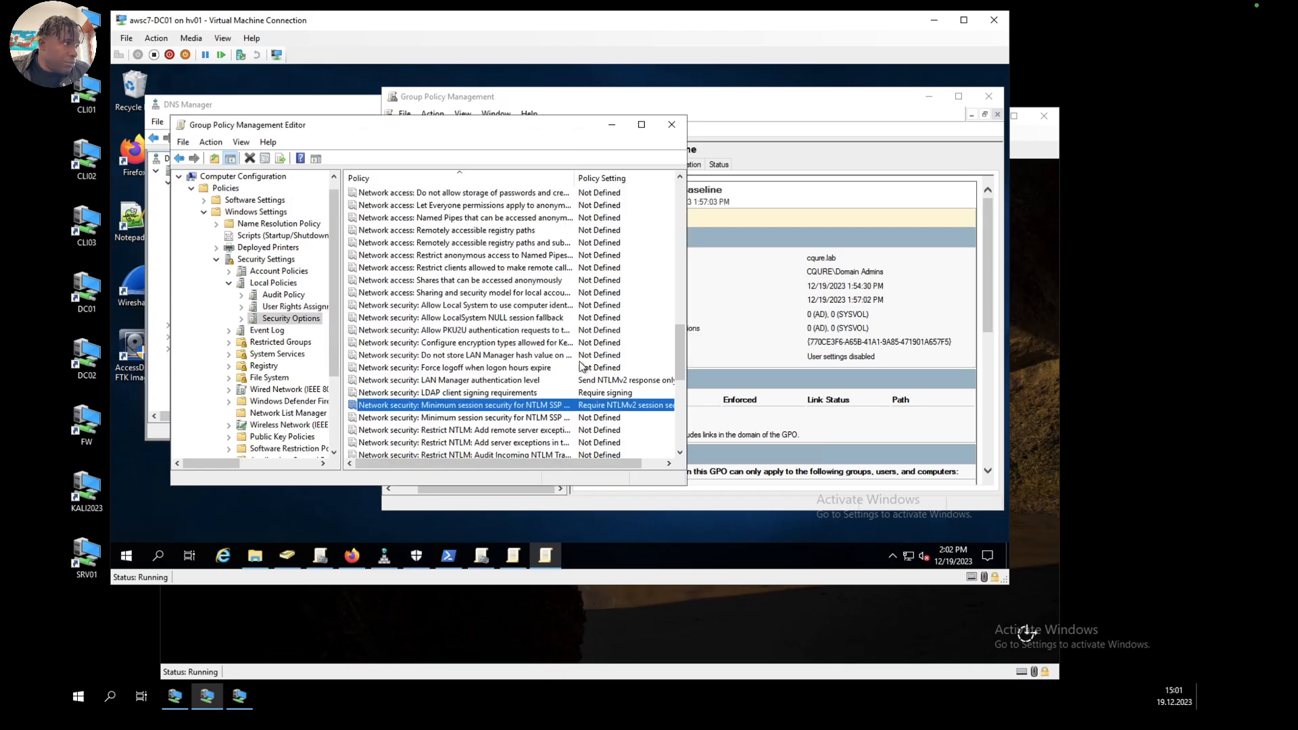
Step: Define minimum session security for NTLM SSP based (including secure RPC) servers, requiring NTLMv2 session security and 128-bit encryption
double_click(501, 419)
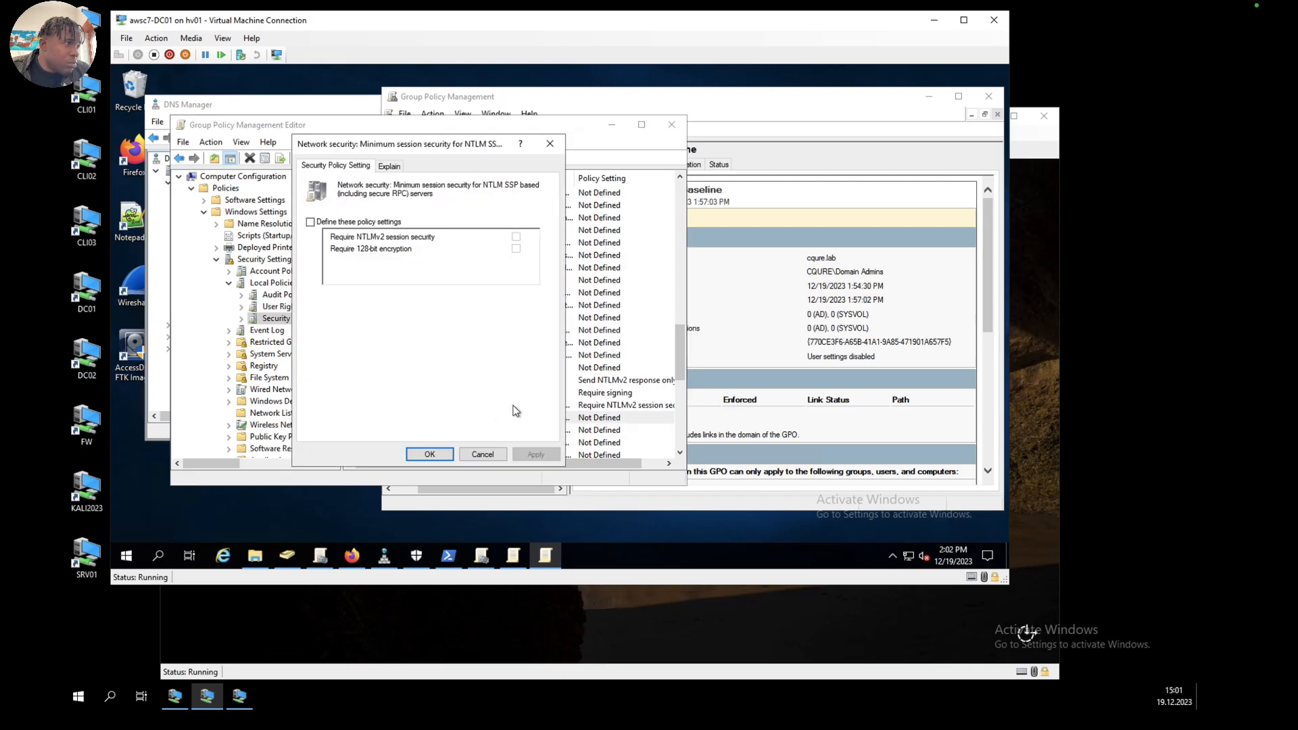
left_click(310, 222)
left_click(516, 237)
left_click(516, 249)
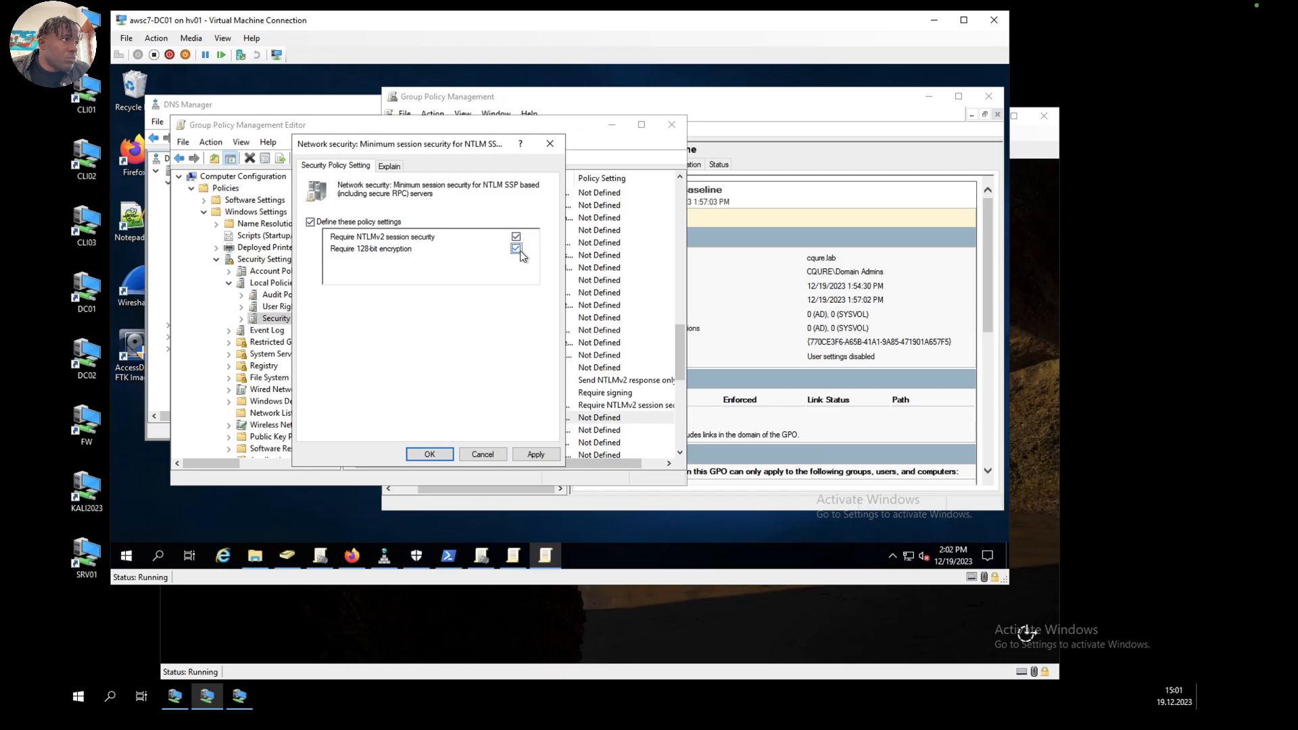
left_click(430, 454)
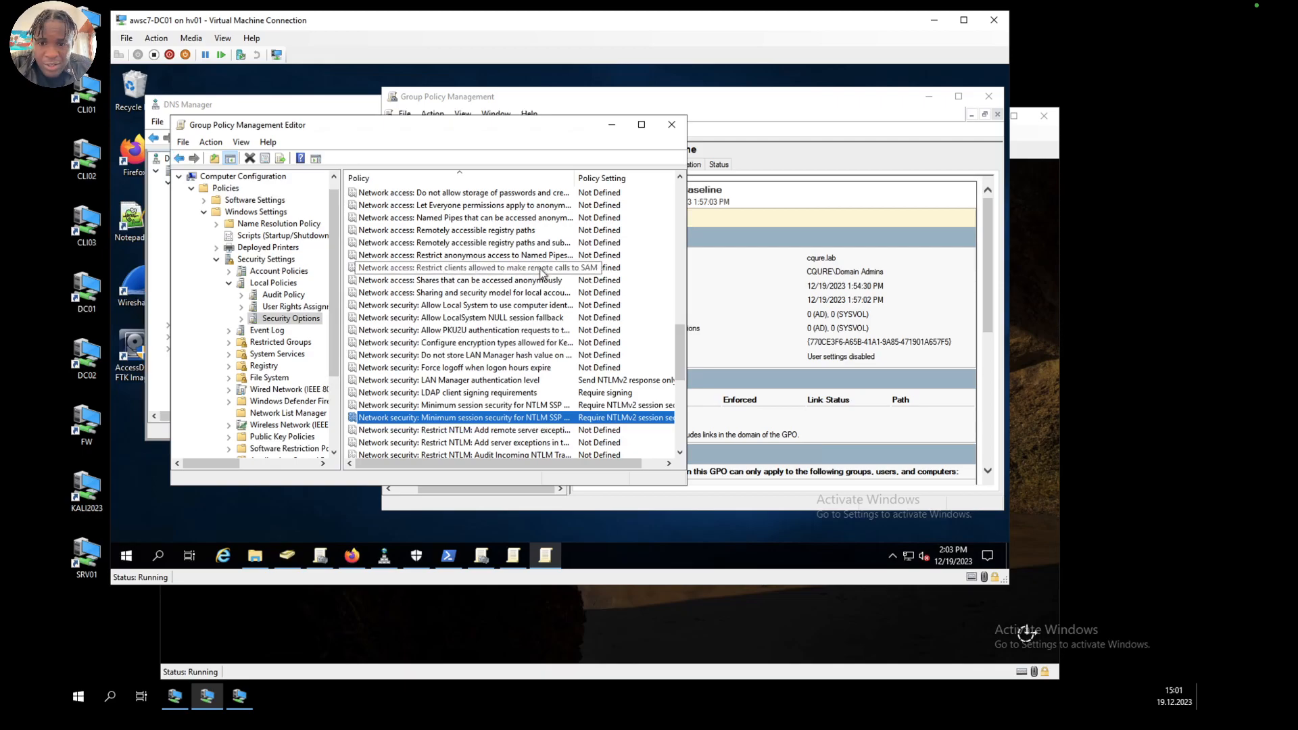
Step: Define the policy Audit: Force audit policy subcategory settings to override audit policy category settings as Enabled
scroll(540, 273, "up", 15)
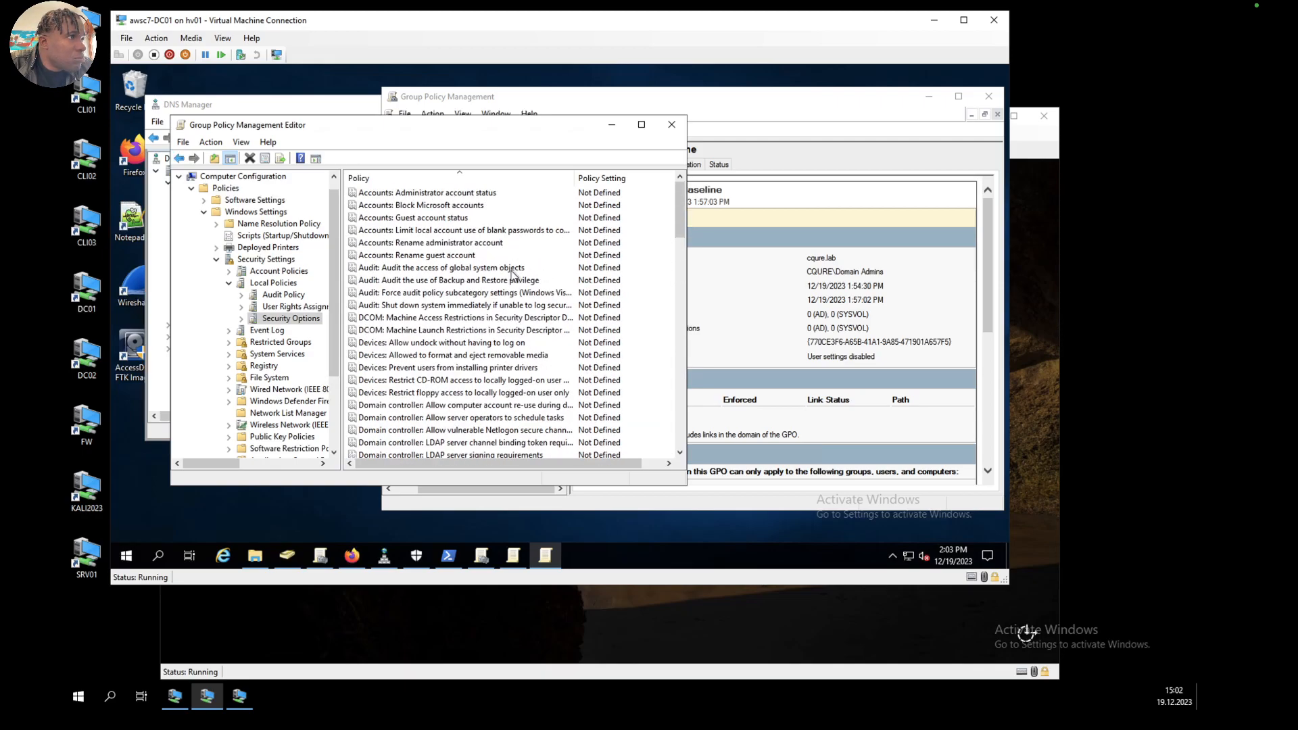
left_click(406, 270)
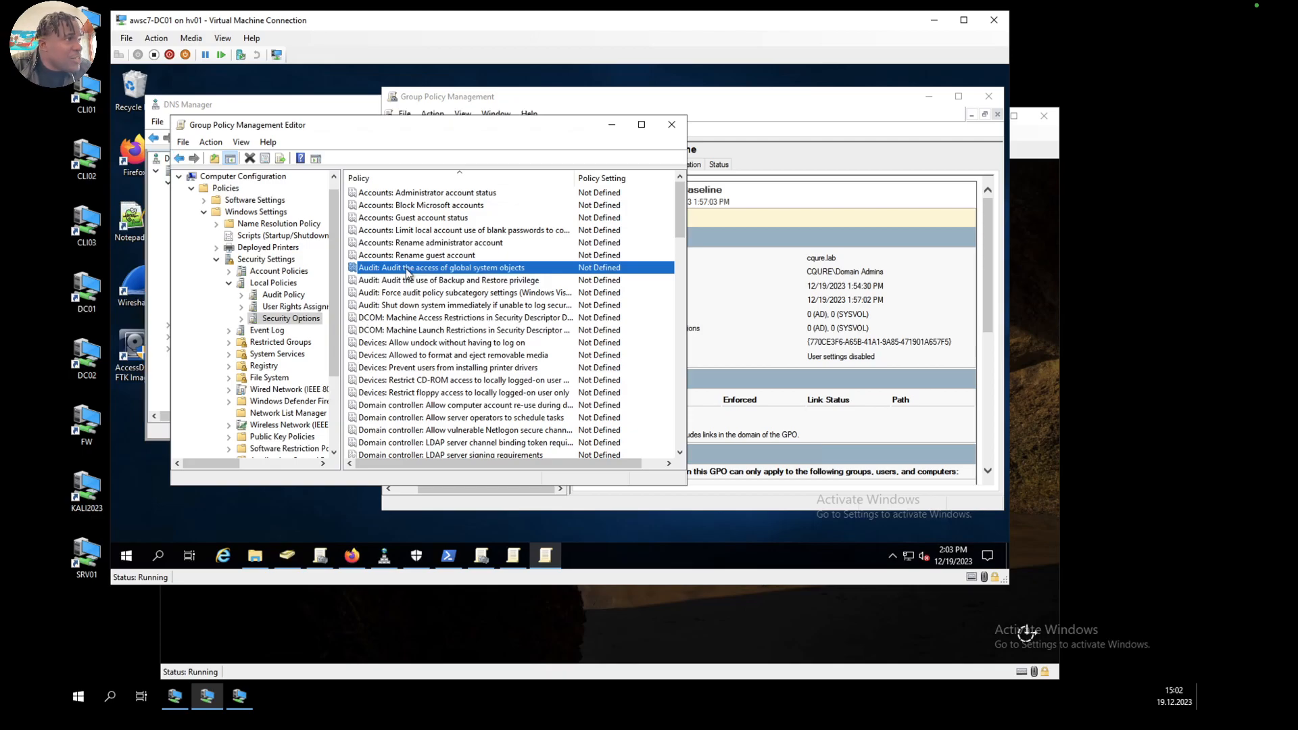
left_click(436, 295)
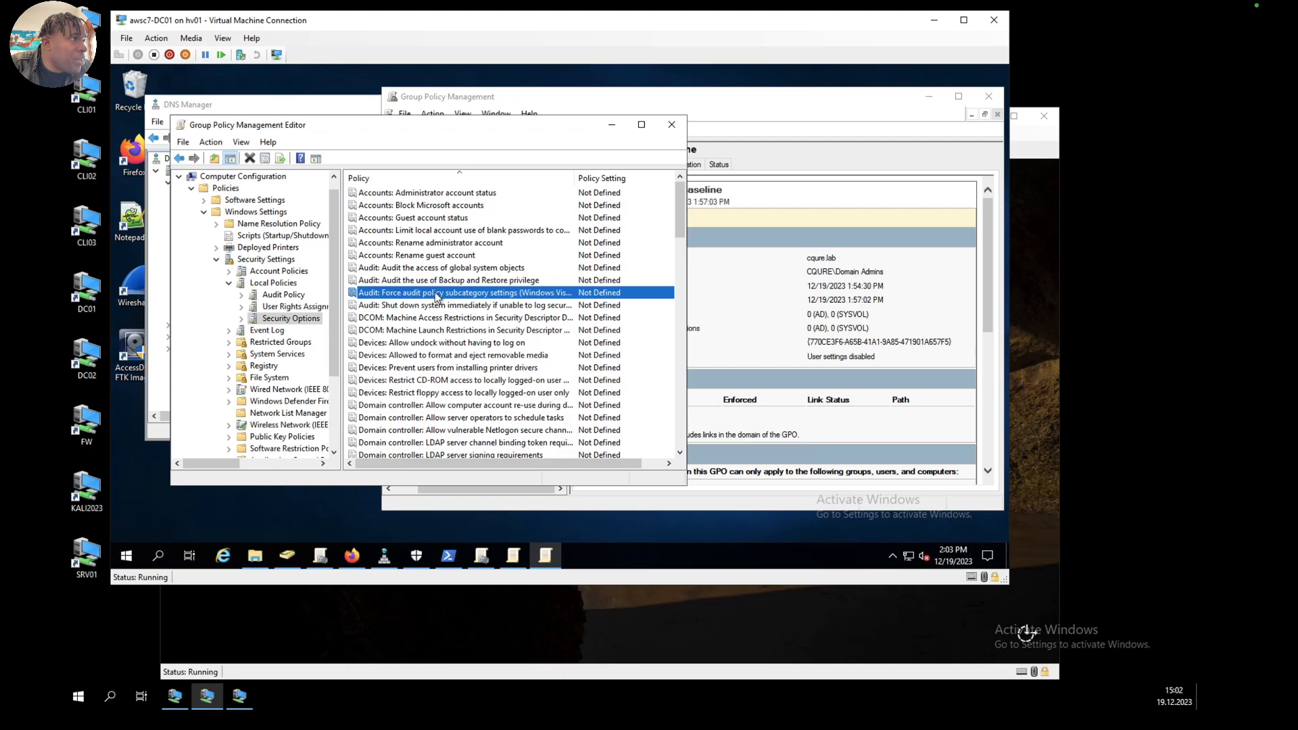
double_click(435, 293)
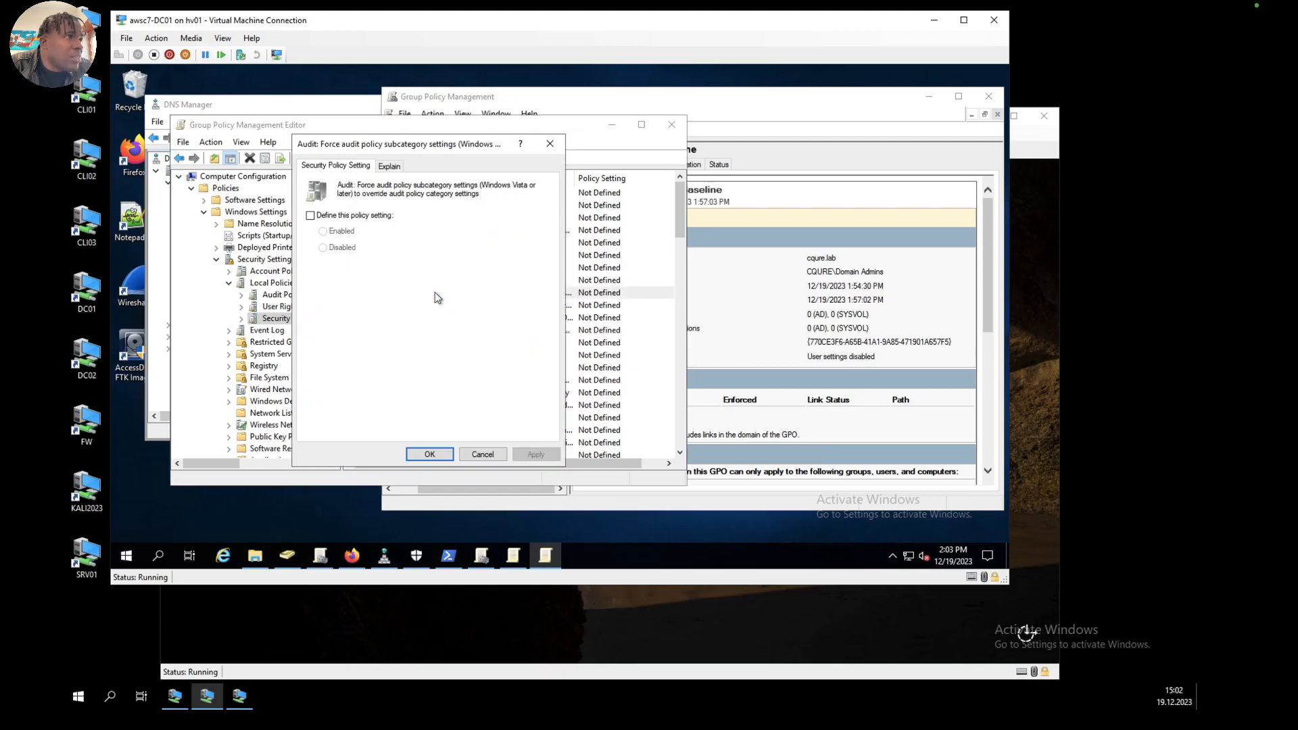
left_click(310, 215)
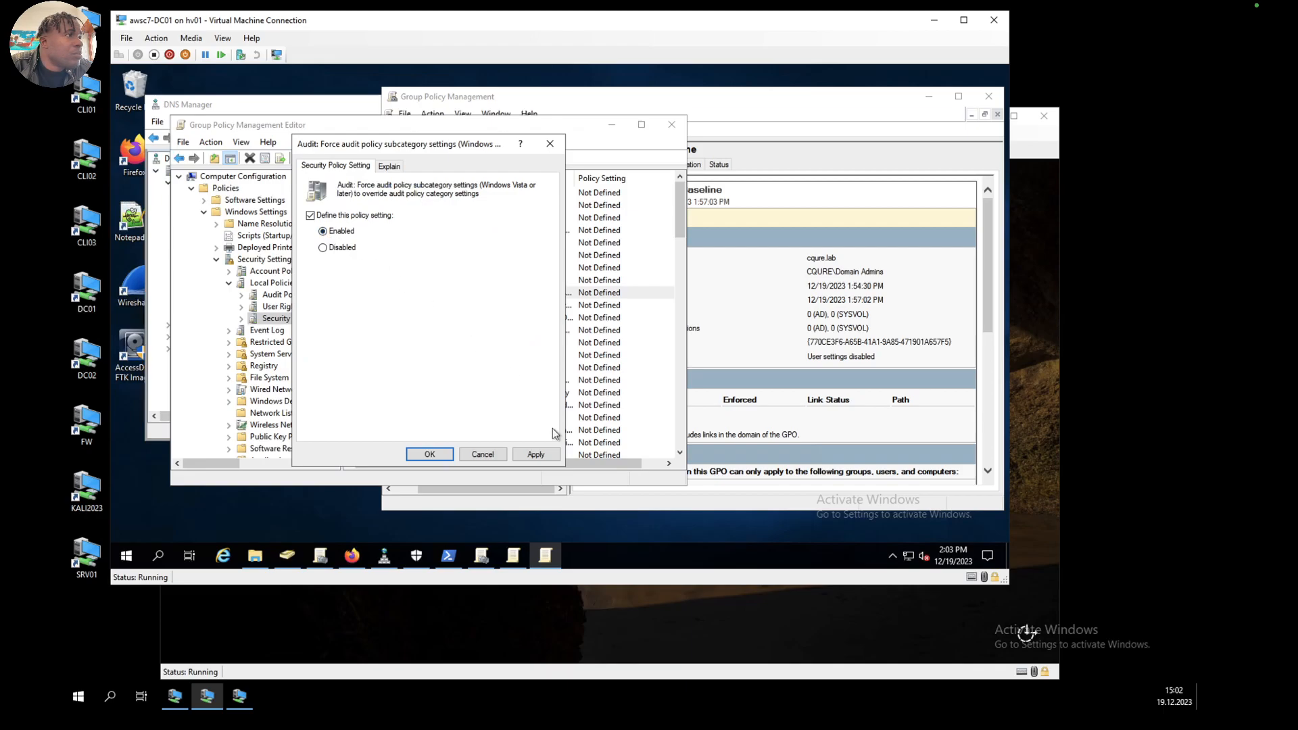
left_click(536, 454)
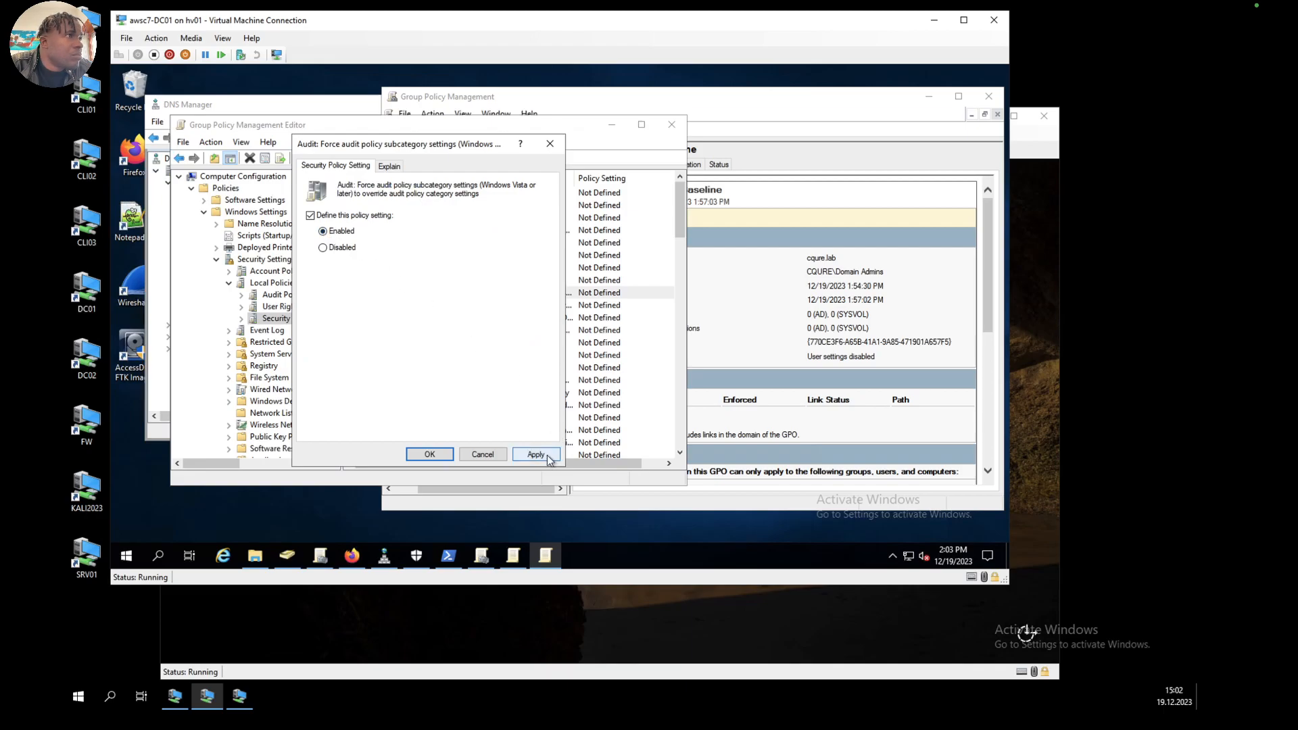
left_click(439, 455)
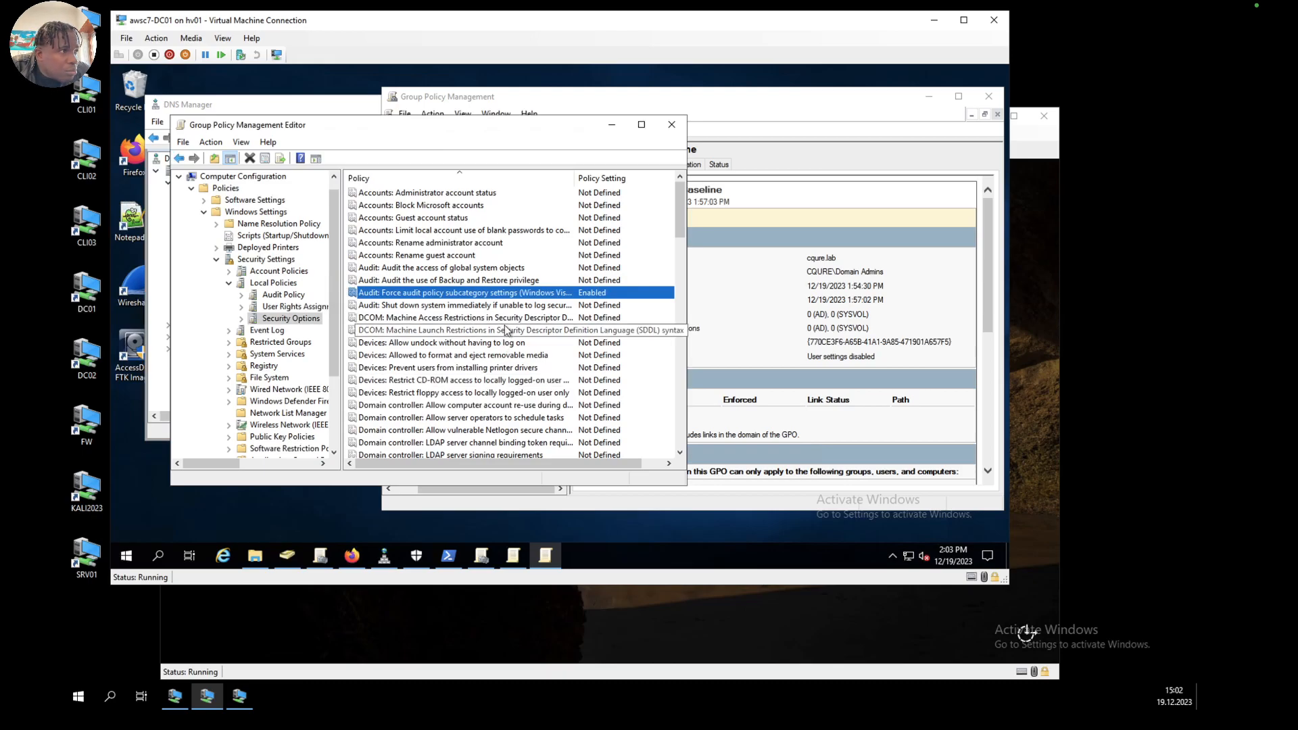
Step: Define the policy Microsoft network server: Server SPN target name validation level as Required from client
scroll(506, 330, "down", 7)
scroll(505, 330, "down", 6)
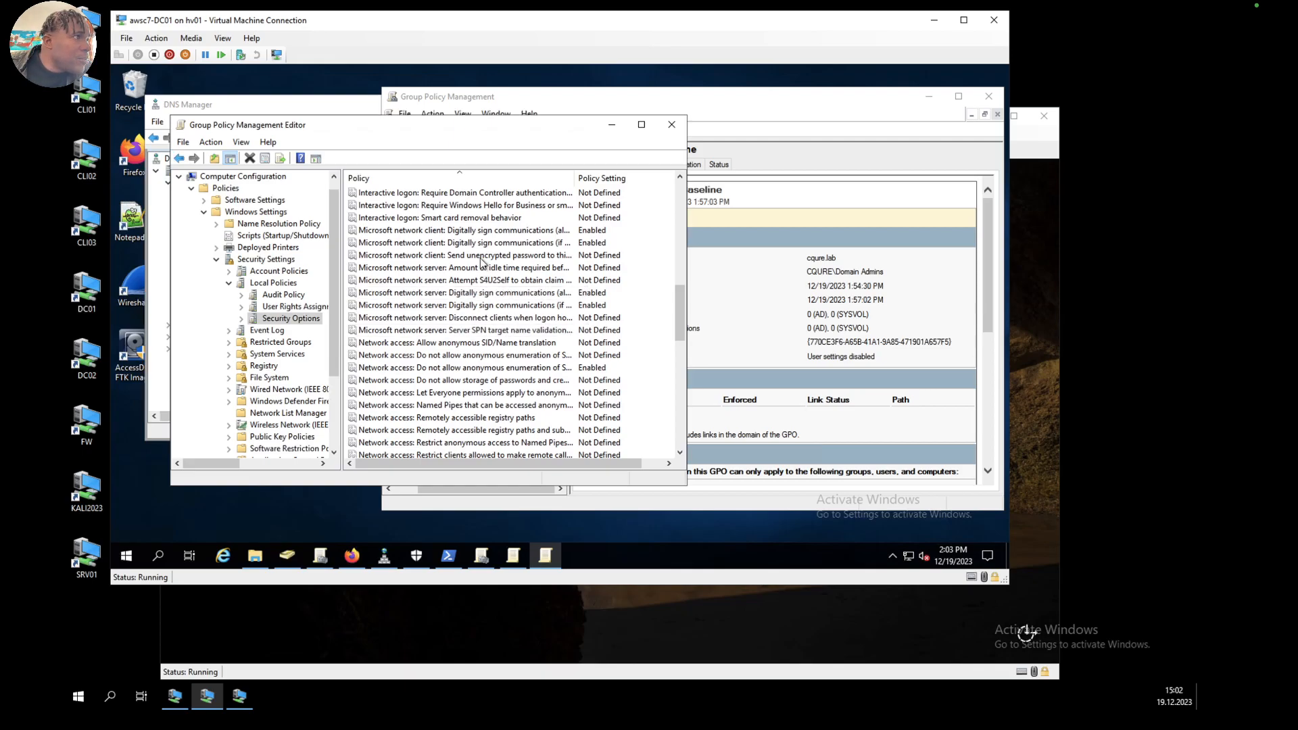
double_click(477, 330)
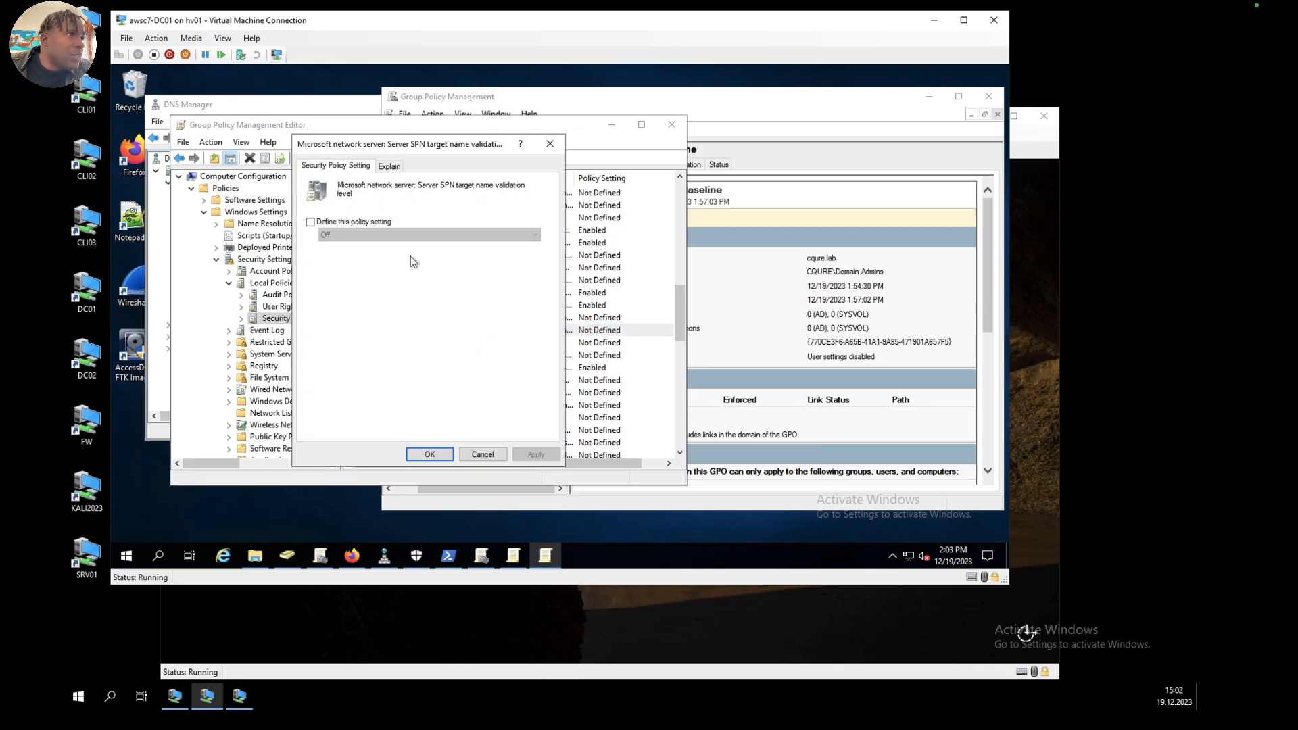
left_click(310, 222)
left_click(350, 237)
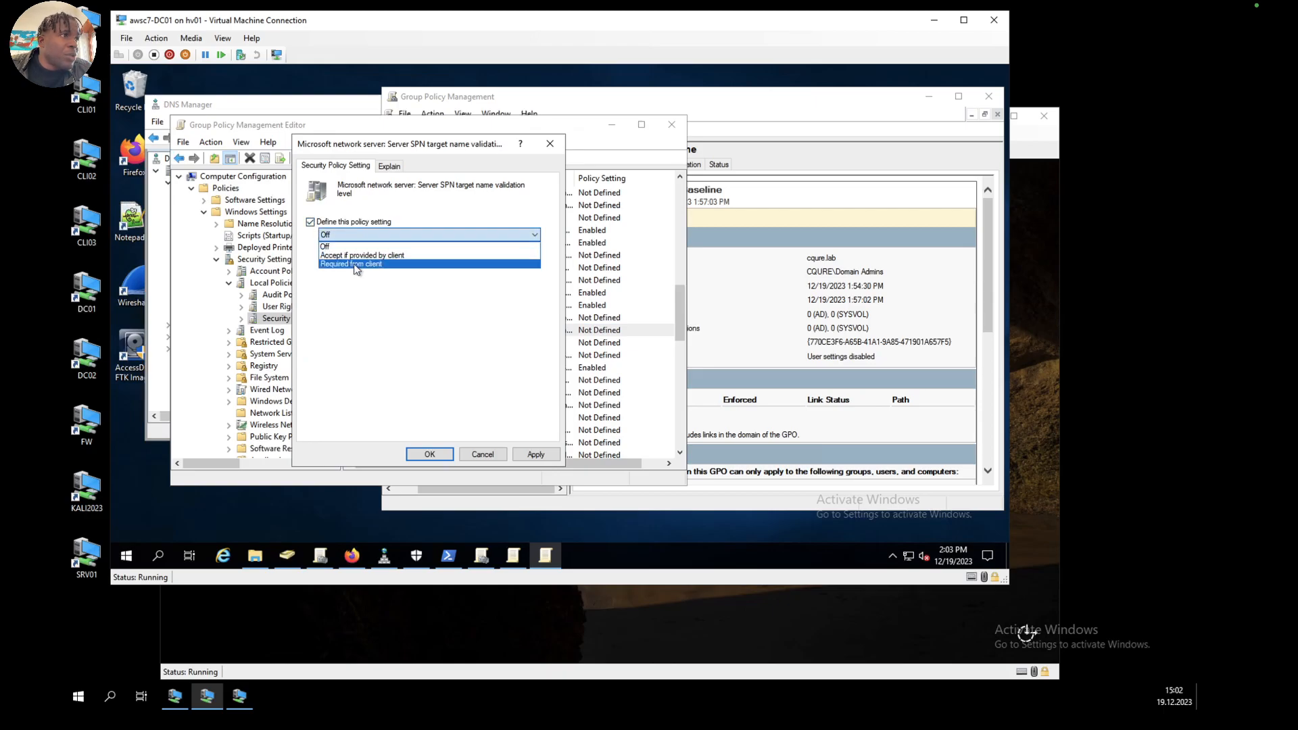
left_click(355, 264)
left_click(532, 454)
left_click(438, 454)
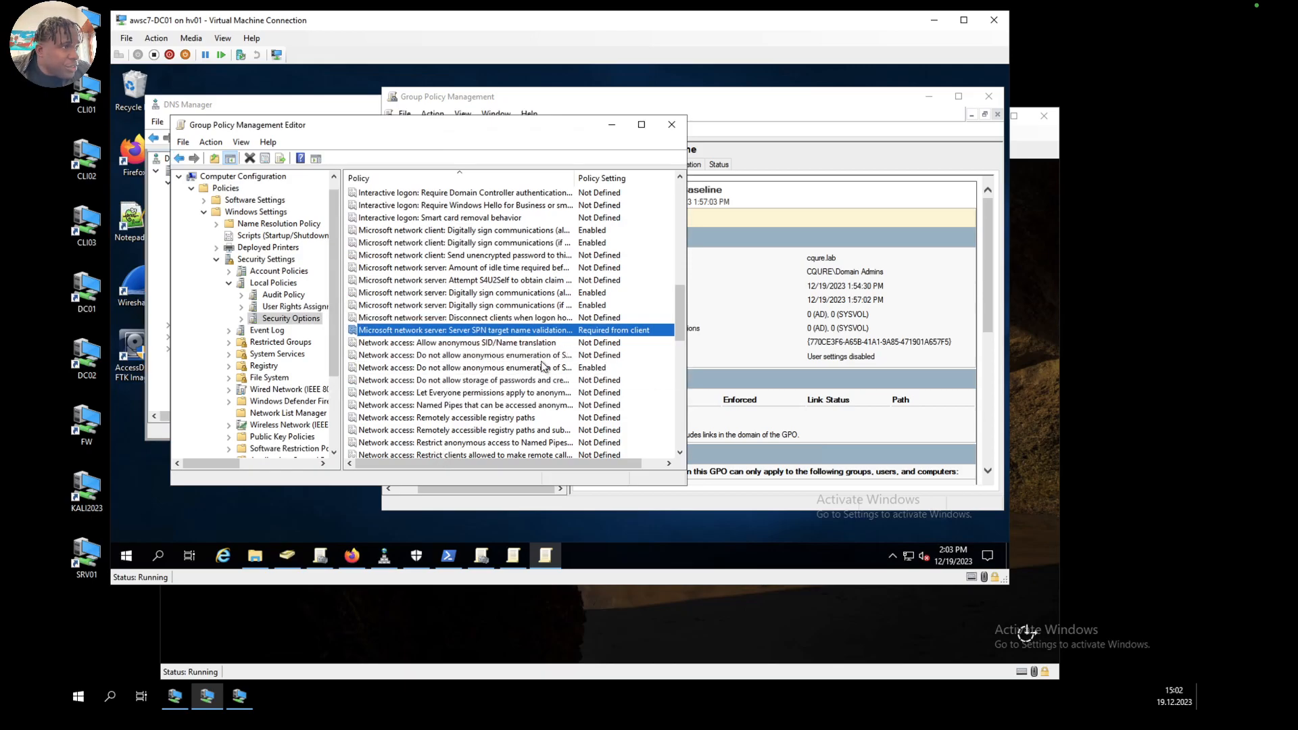
Step: Define the policy Network security: Restrict NTLM: Audit Incoming NTLM Traffic as Enable auditing for domain accounts
scroll(542, 366, "down", 6)
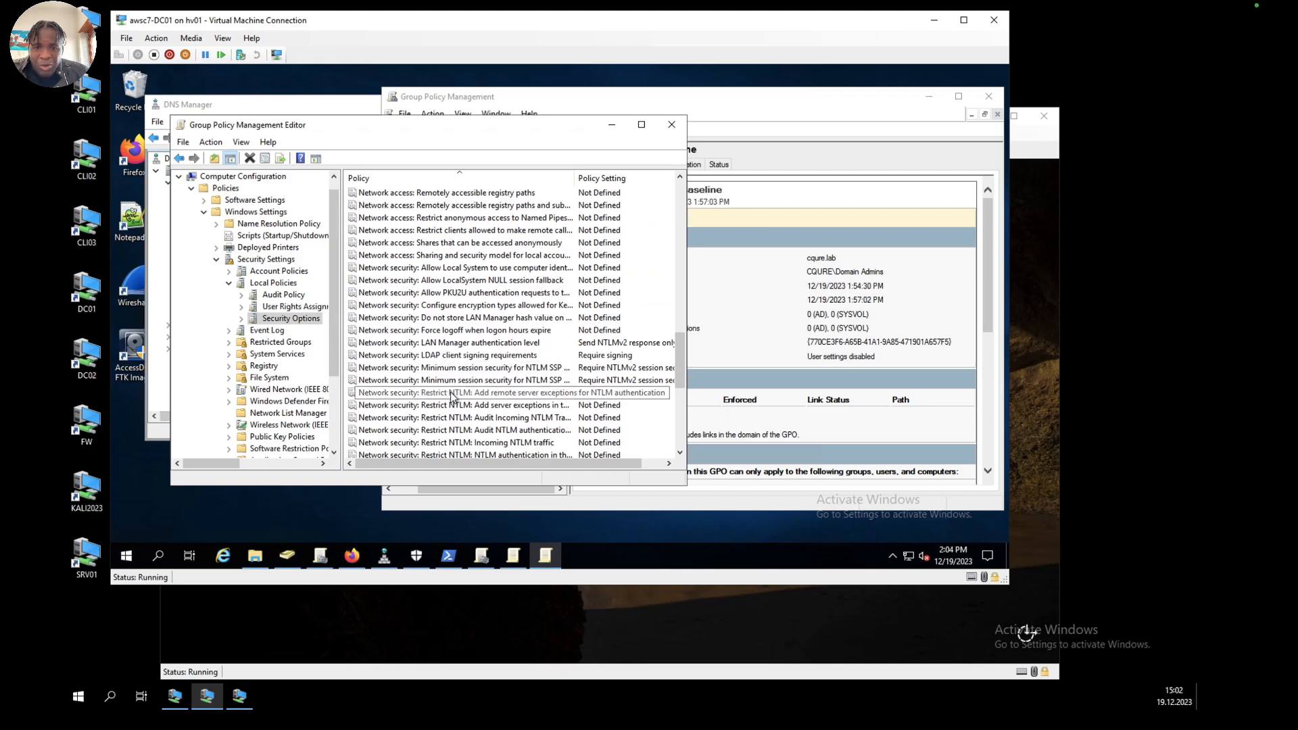
double_click(498, 425)
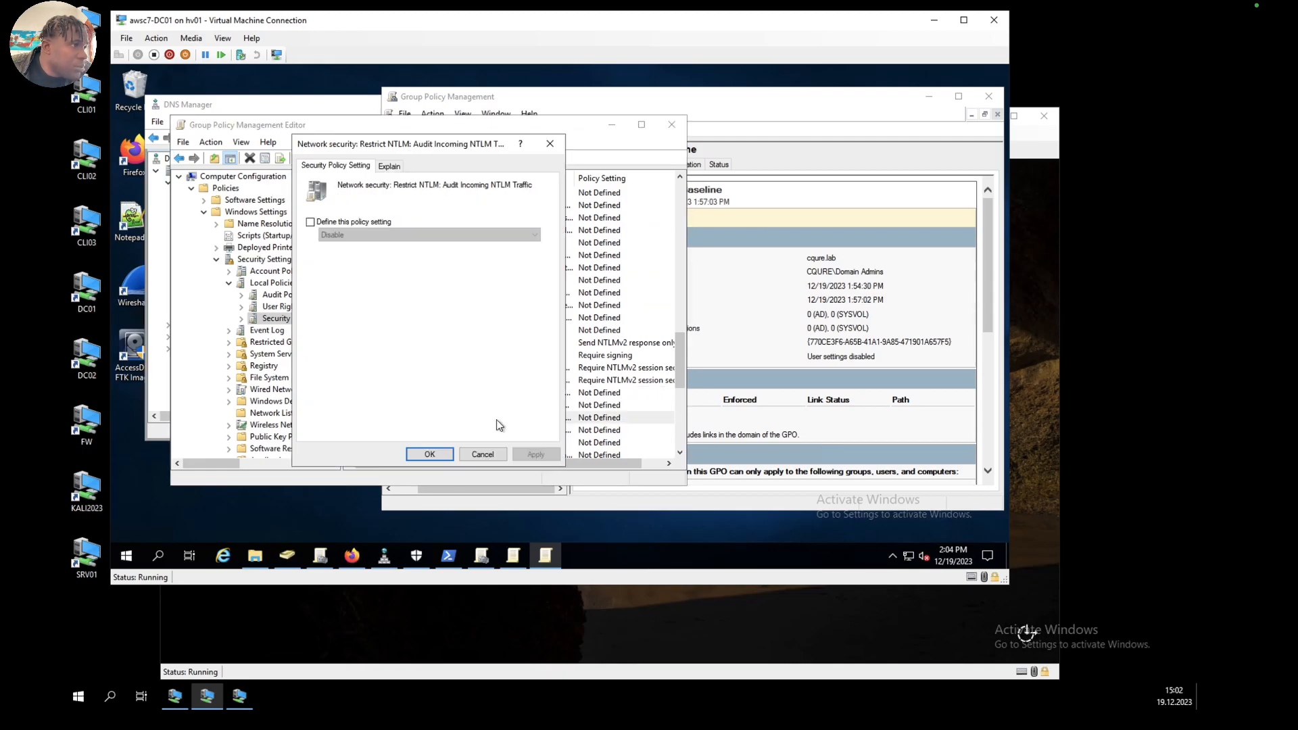
left_click(309, 223)
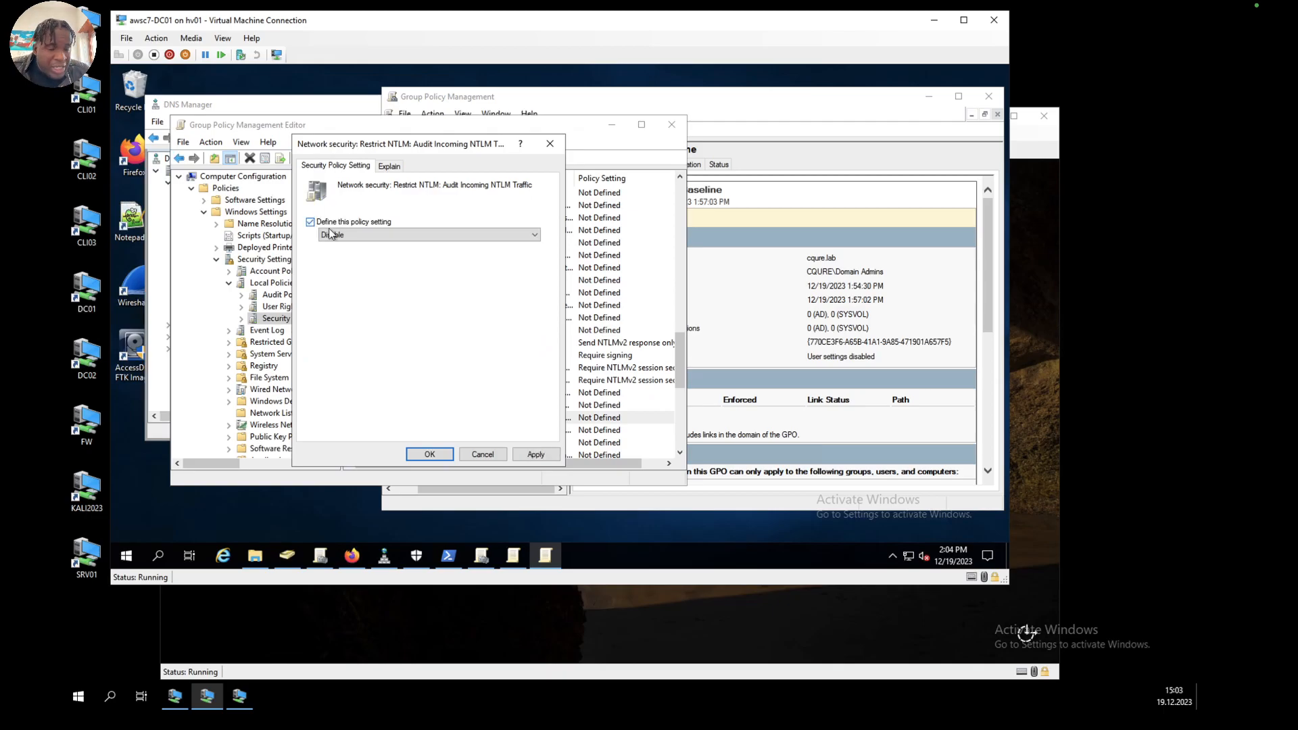
left_click(376, 234)
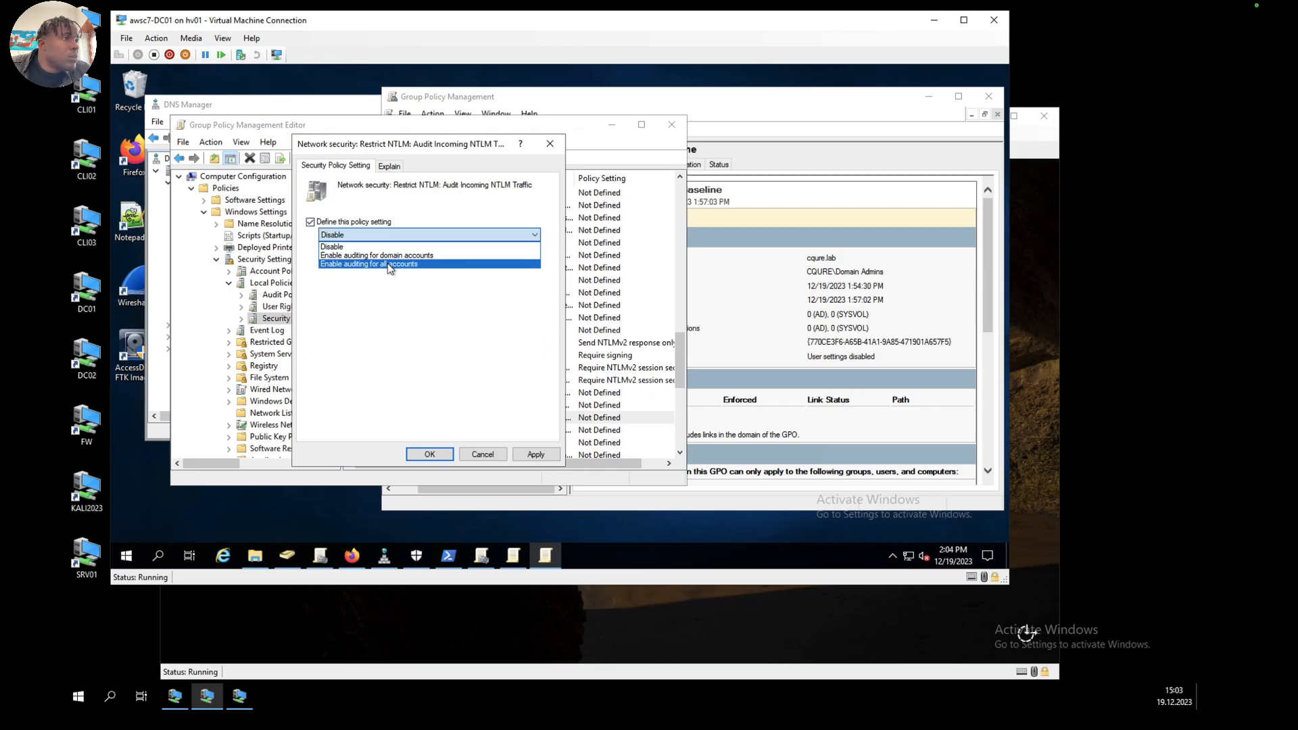
left_click(387, 263)
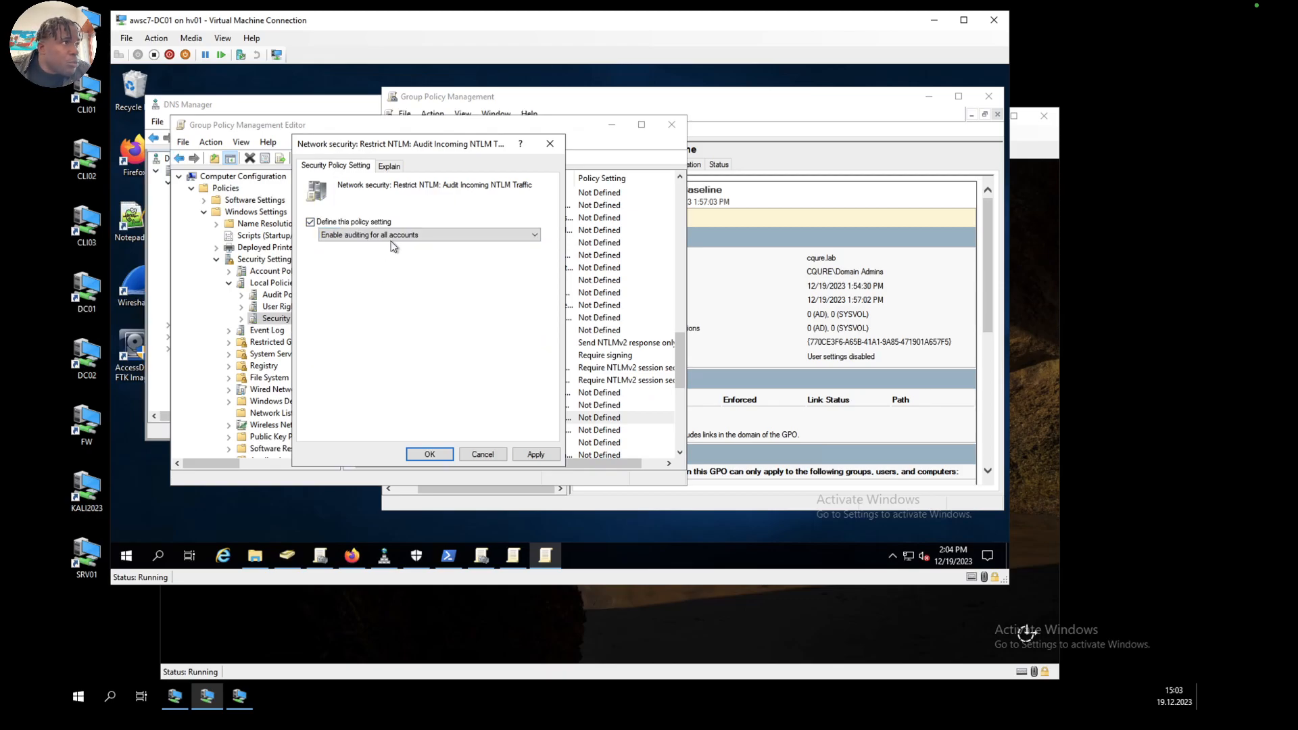
left_click(398, 236)
left_click(399, 258)
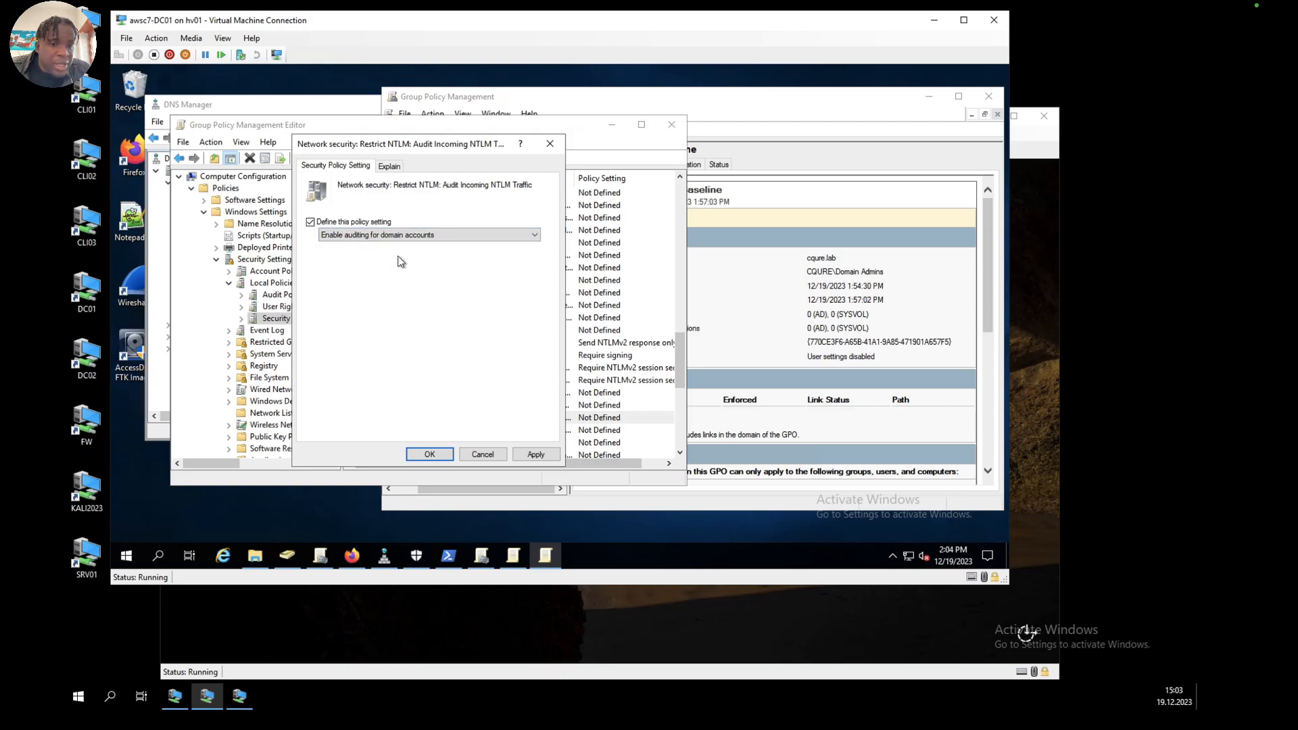
left_click(536, 457)
left_click(430, 454)
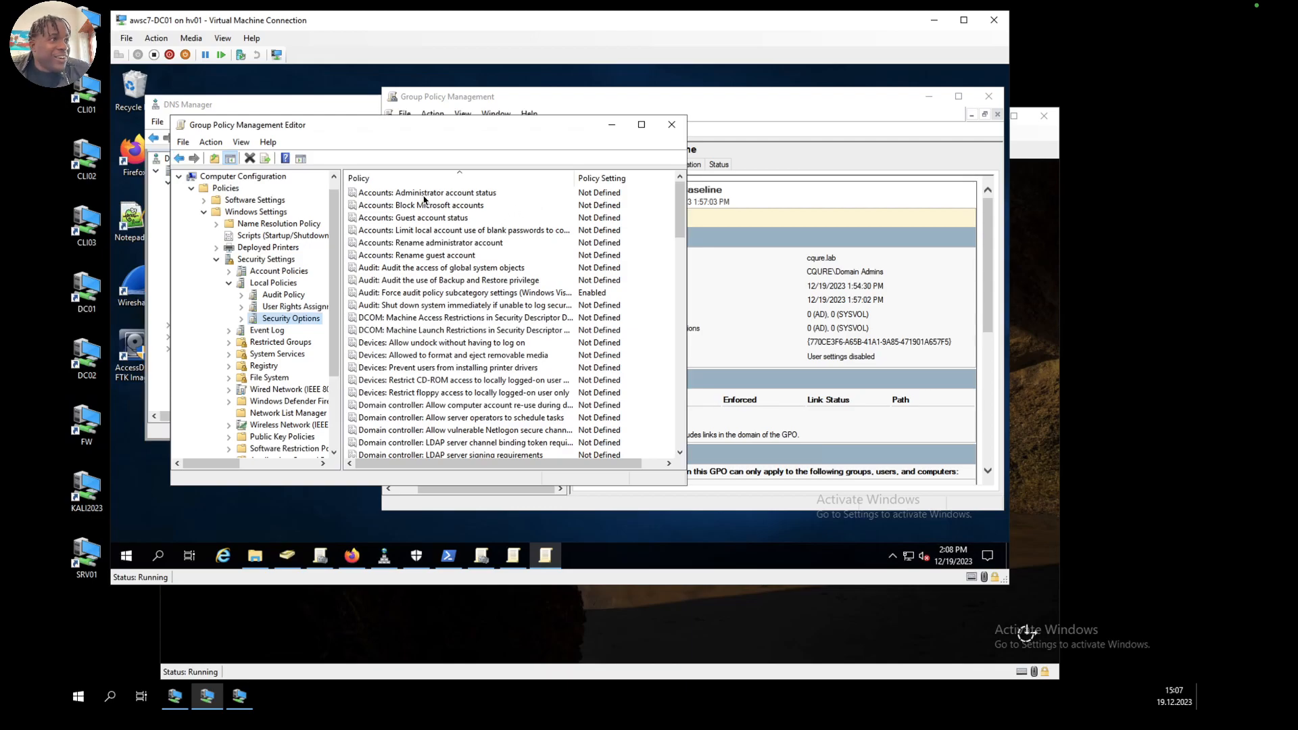
Step: Enable Turn off multicast name resolution in the DNS Client policies of the computer's Network administrative templates
left_click(204, 212)
left_click(204, 235)
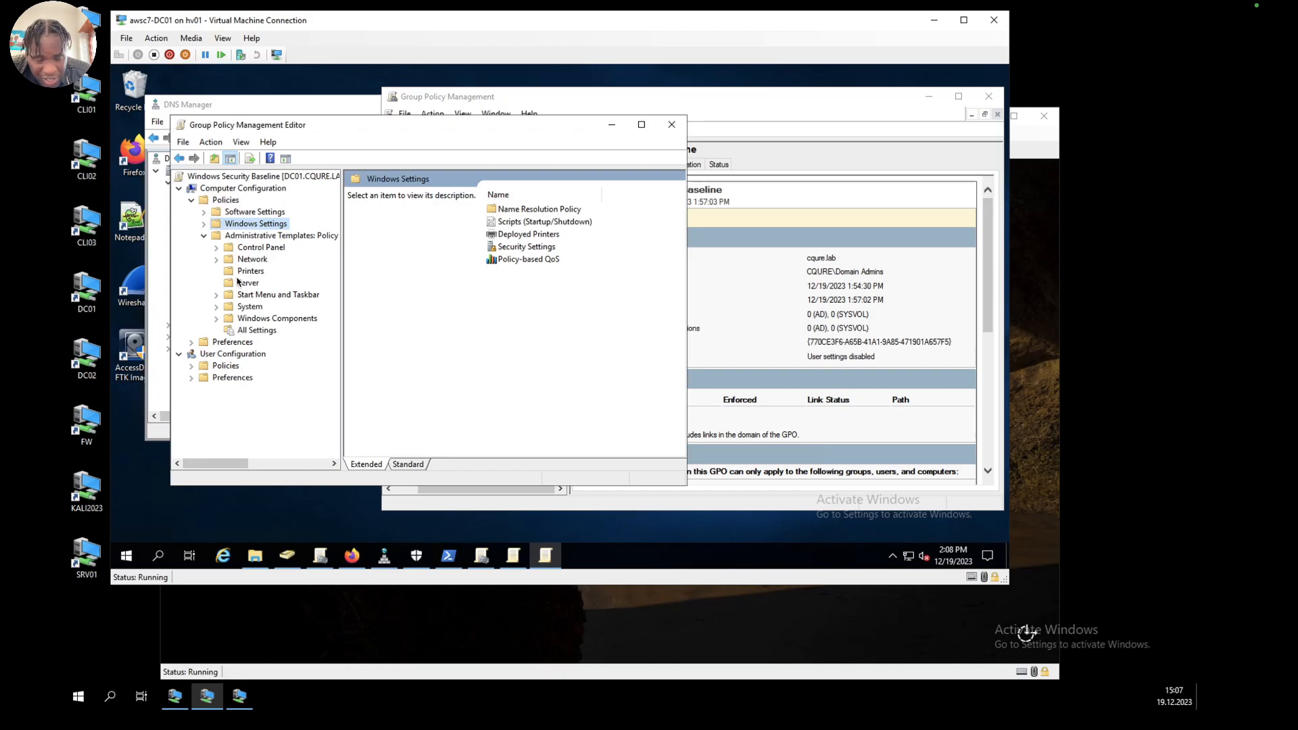
scroll(237, 280, "right", 2)
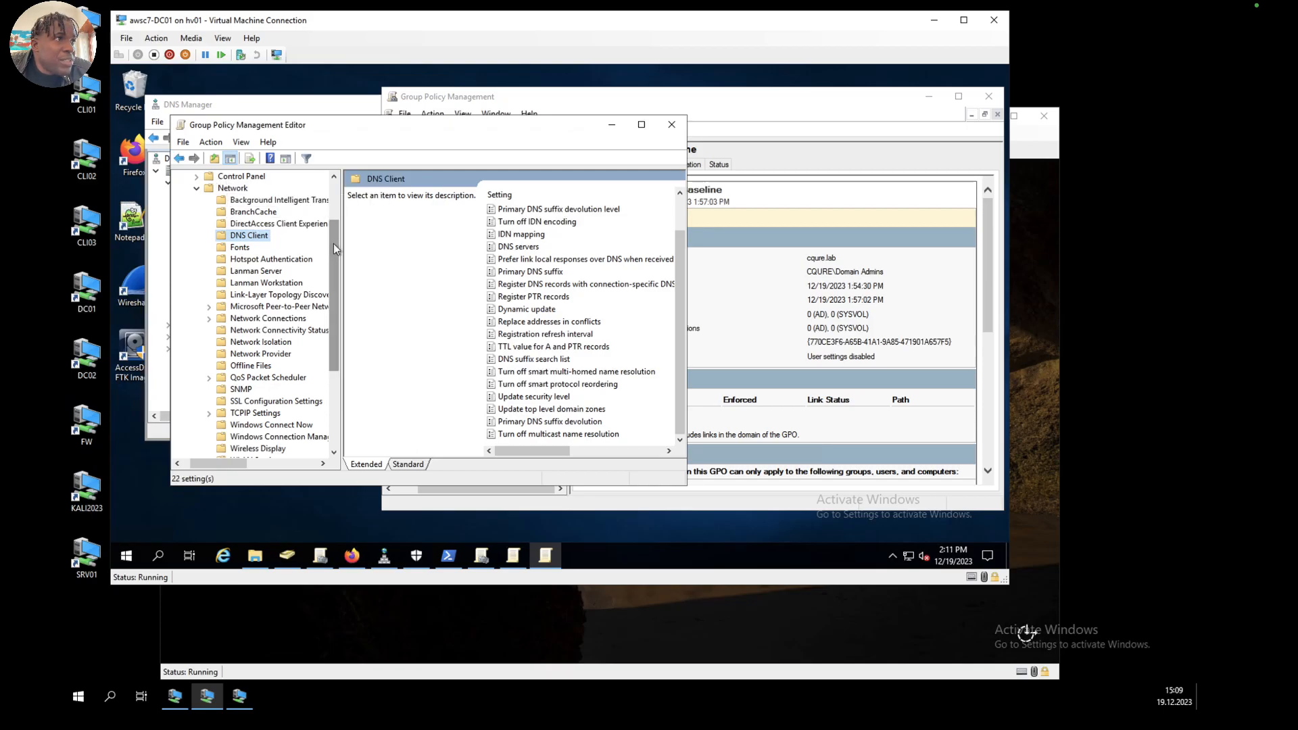
scroll(334, 245, "up", 1)
scroll(339, 234, "down", 1)
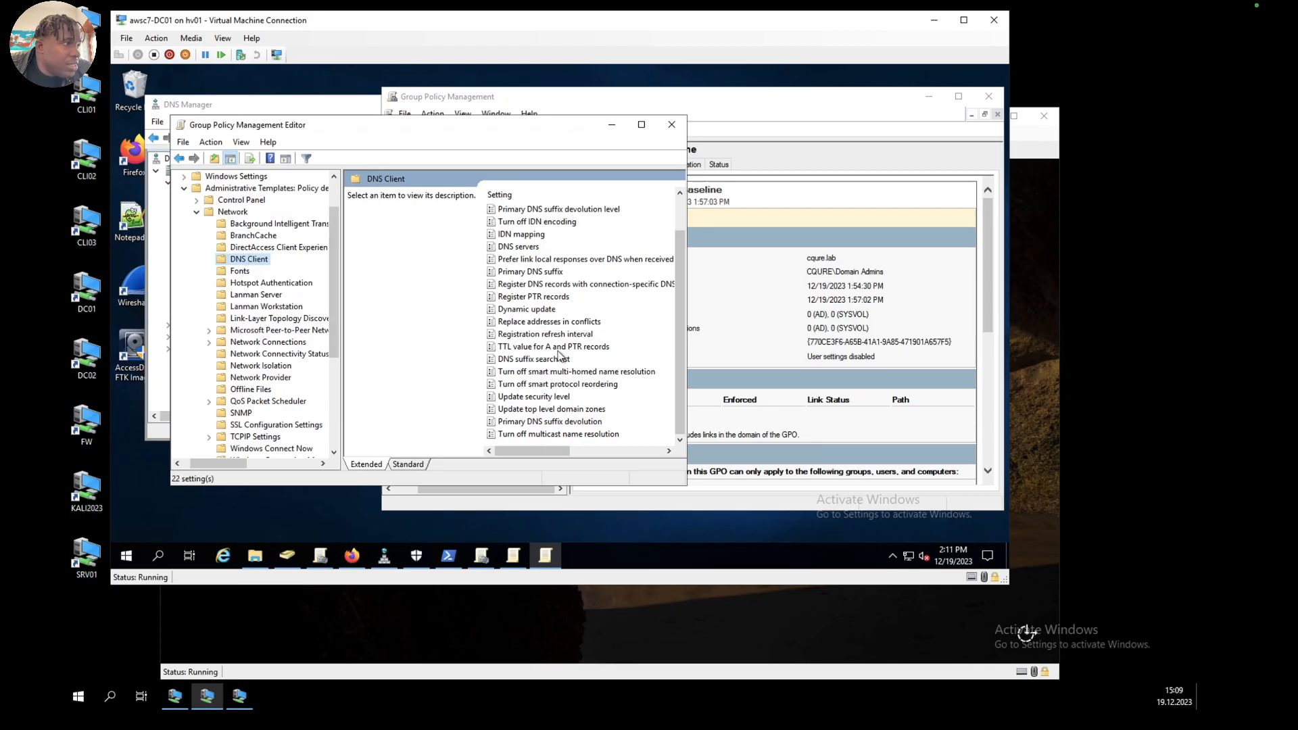
left_click(544, 436)
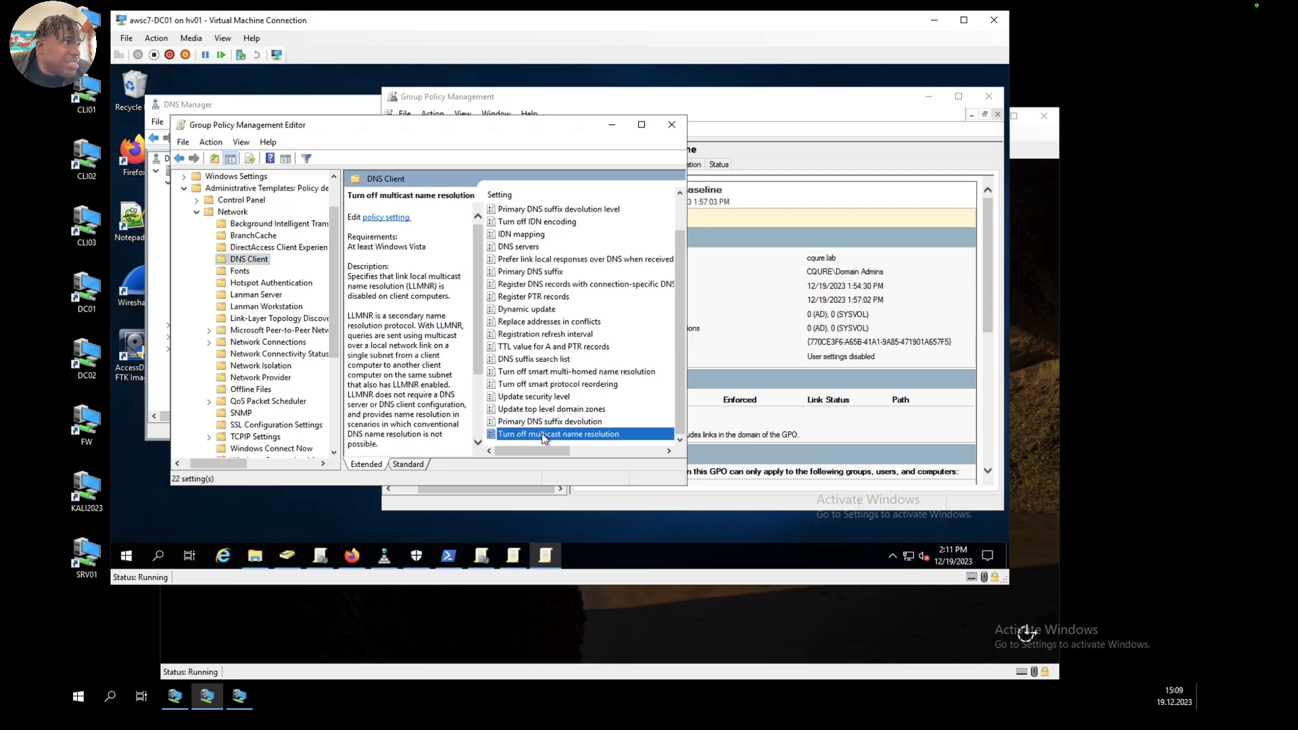
double_click(543, 436)
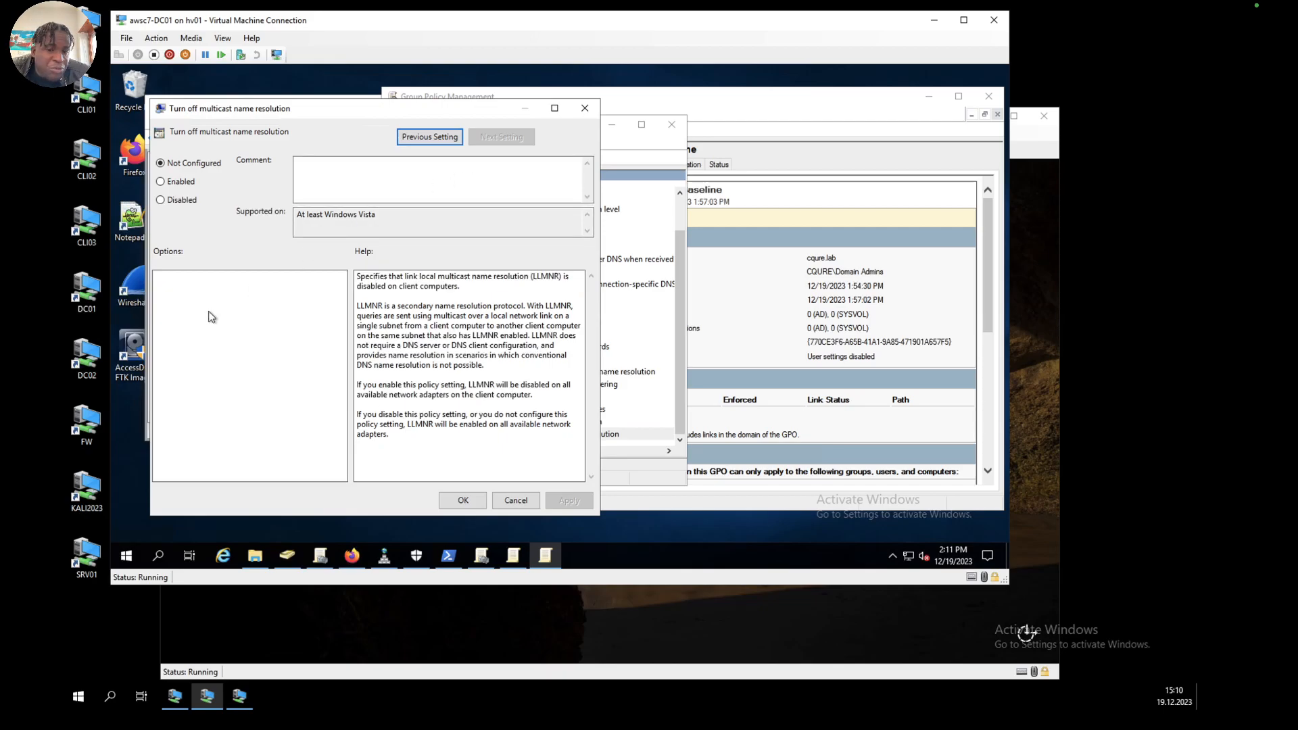
left_click(177, 181)
left_click(570, 502)
left_click(466, 501)
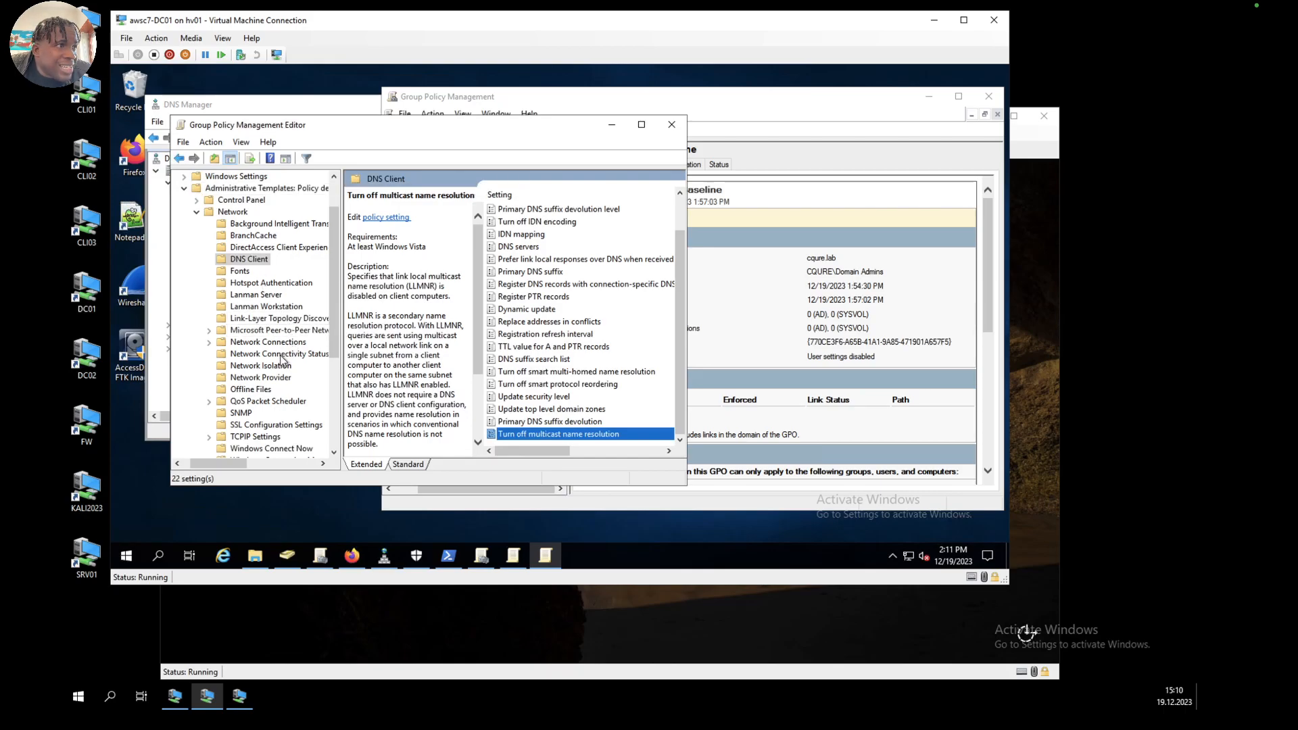
Step: Enable Hardened UNC Paths under Network Provider, with \\*\SYSVOL and \\*\NETLOGON entries requiring integrity (RequireIntegrity=1) and mutual authentication
left_click(243, 380)
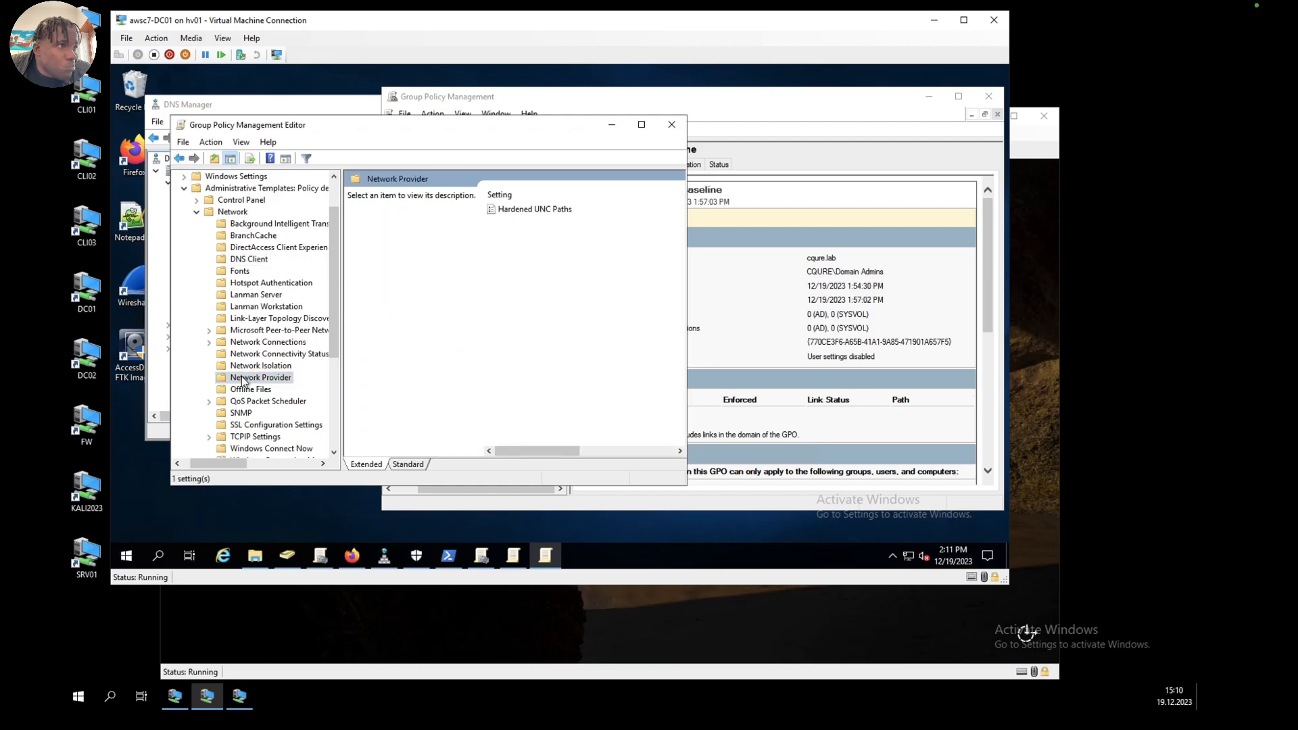
double_click(521, 209)
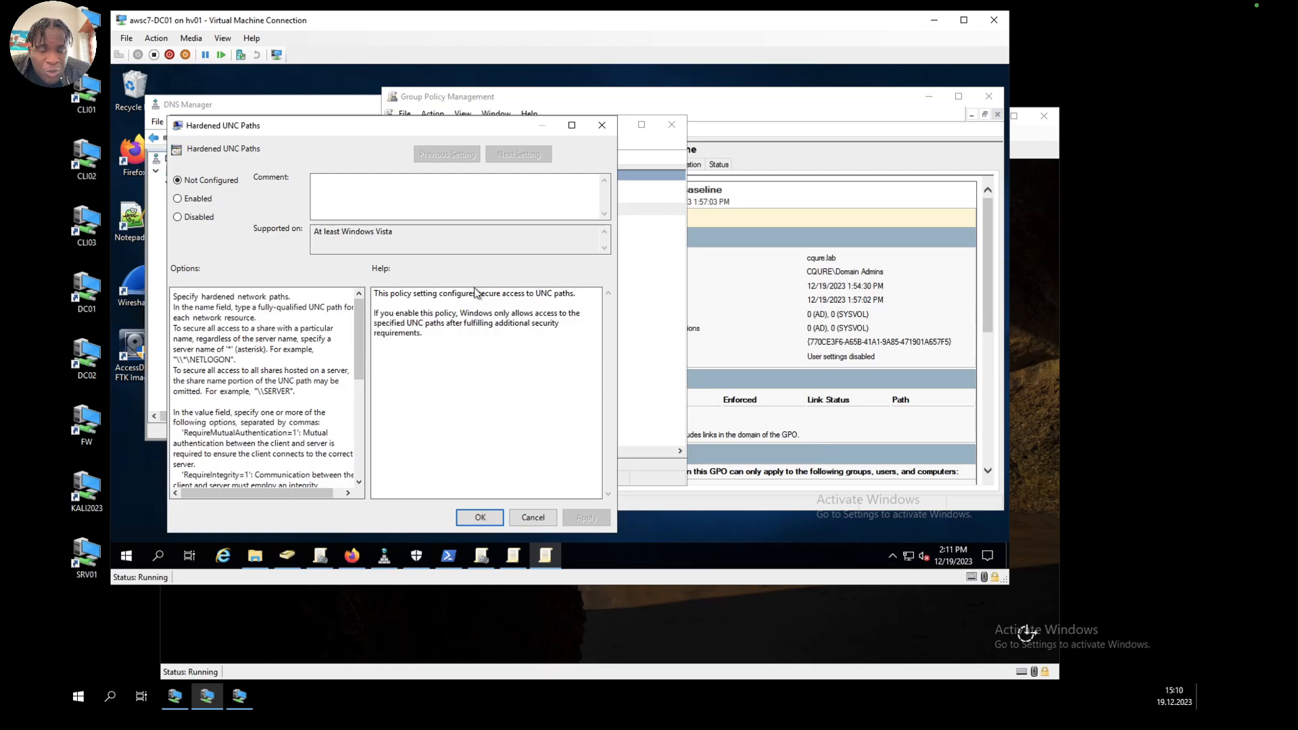
left_click(194, 200)
left_click(585, 517)
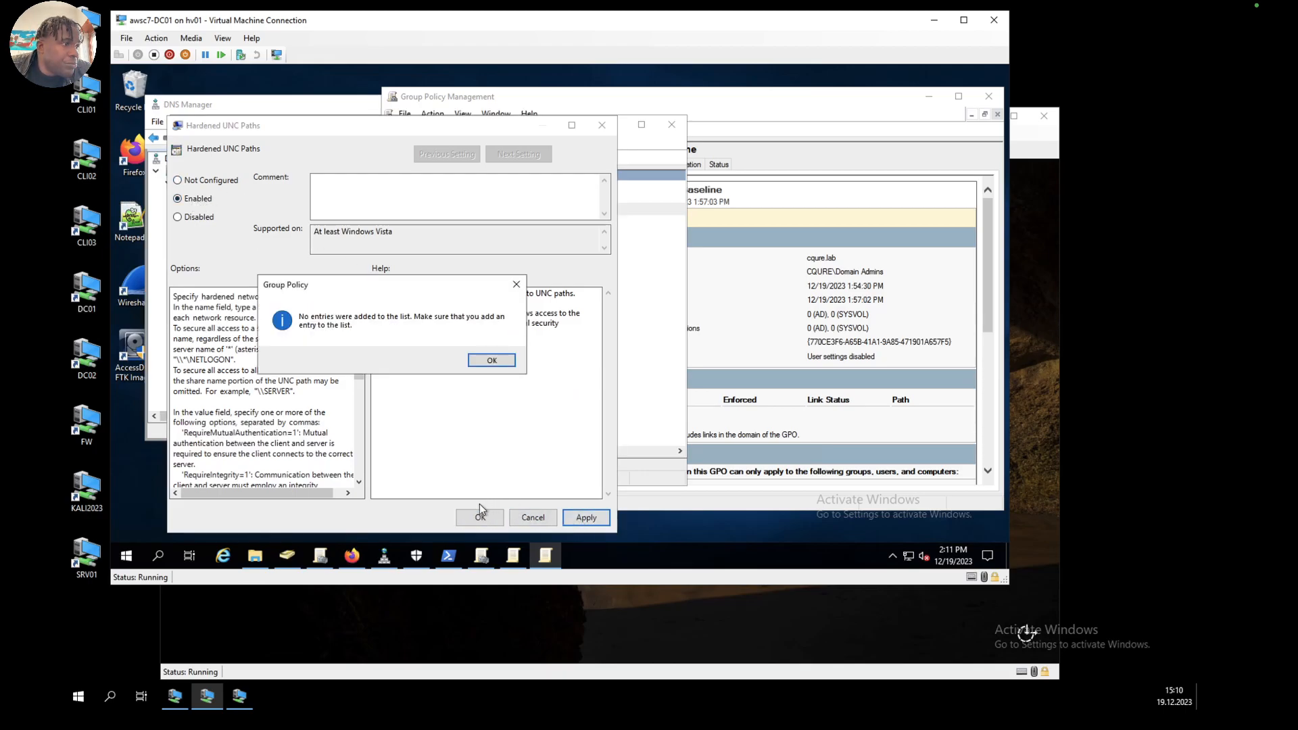
left_click(498, 363)
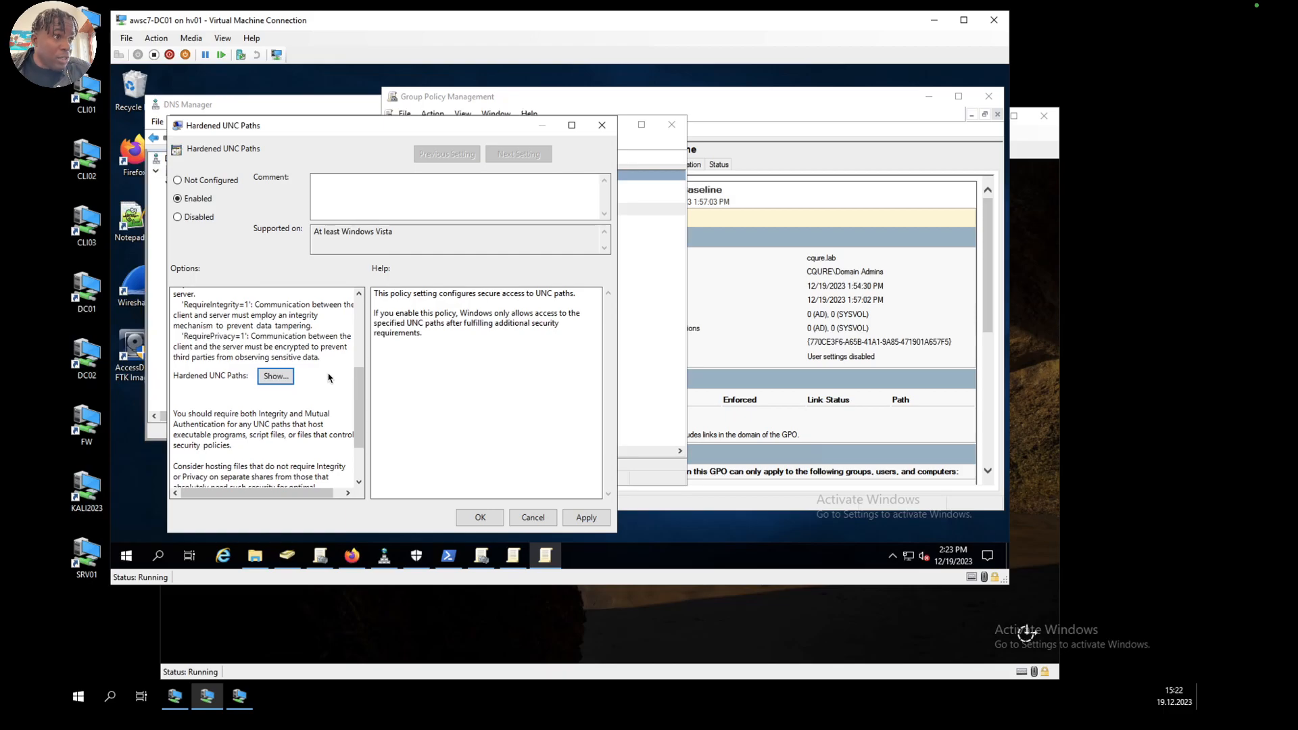
left_click(275, 376)
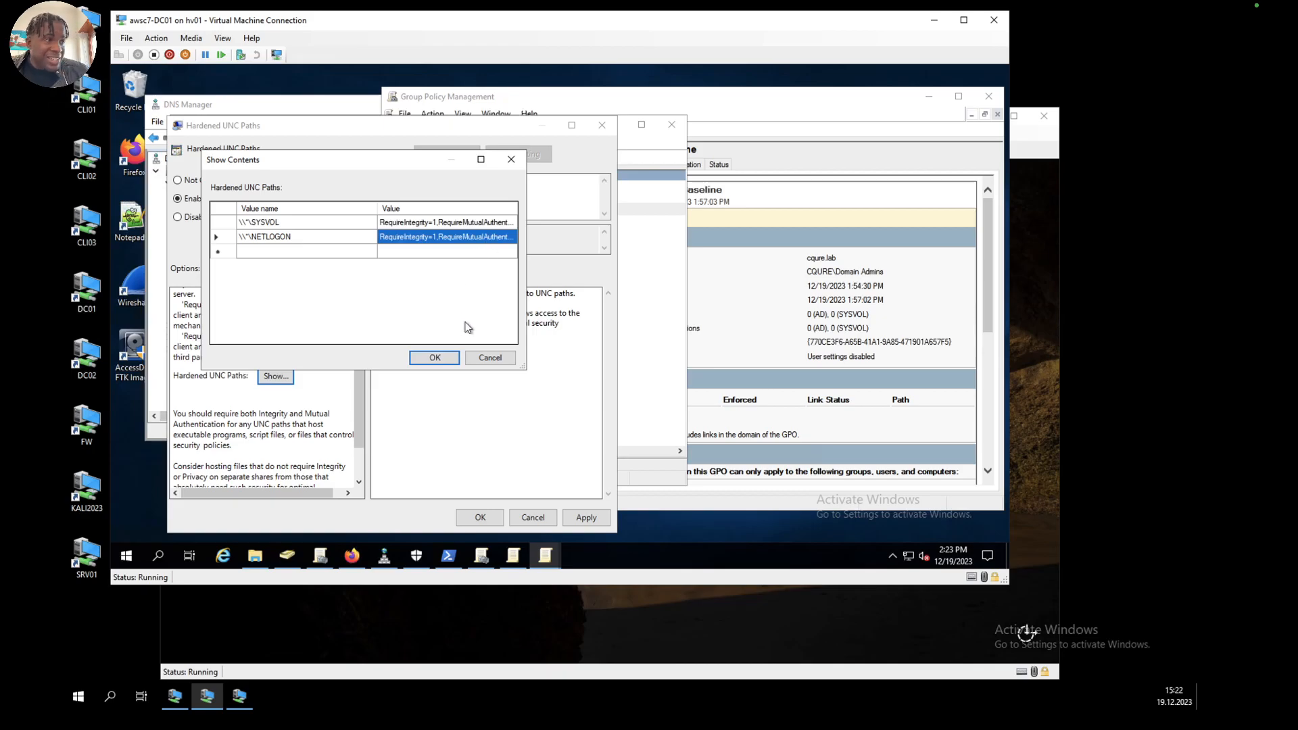
left_click(441, 357)
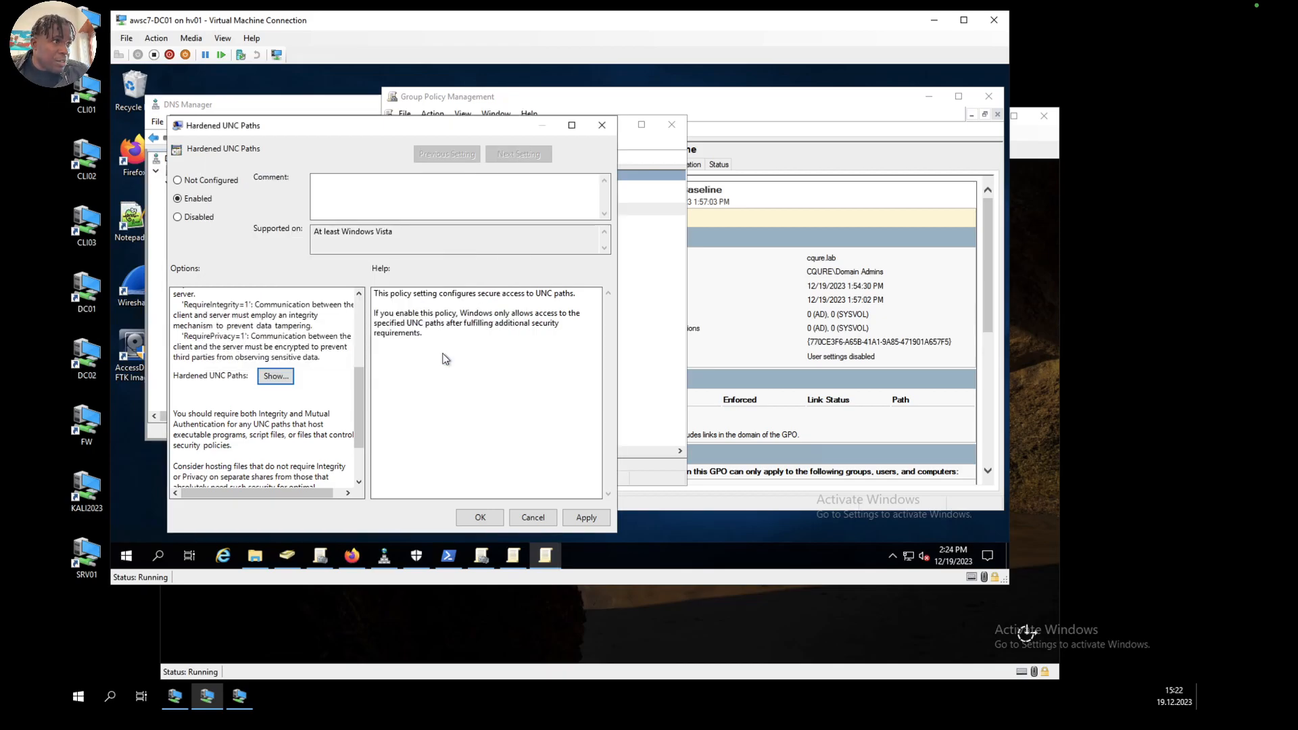
left_click(584, 518)
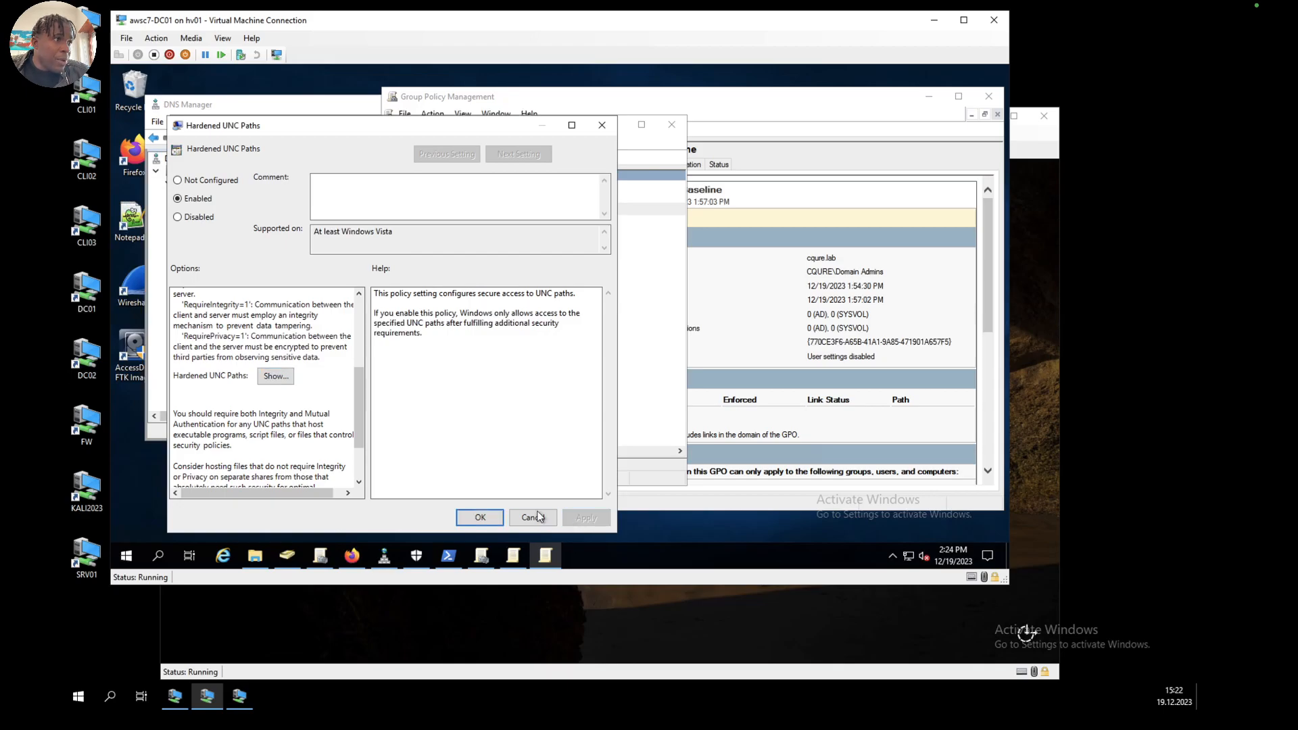
left_click(483, 517)
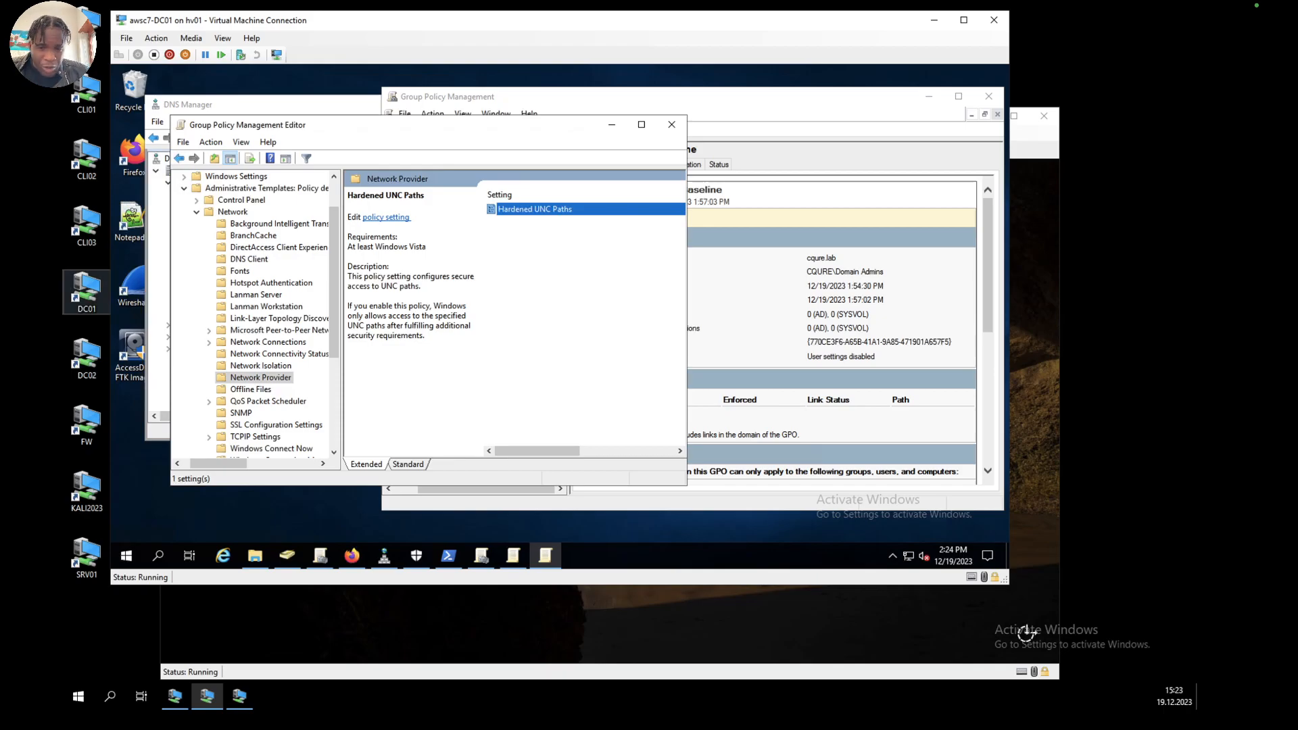
Step: Open the Security Page policies of the Internet Control Panel for Internet Explorer within the Windows Components templates
left_click(197, 211)
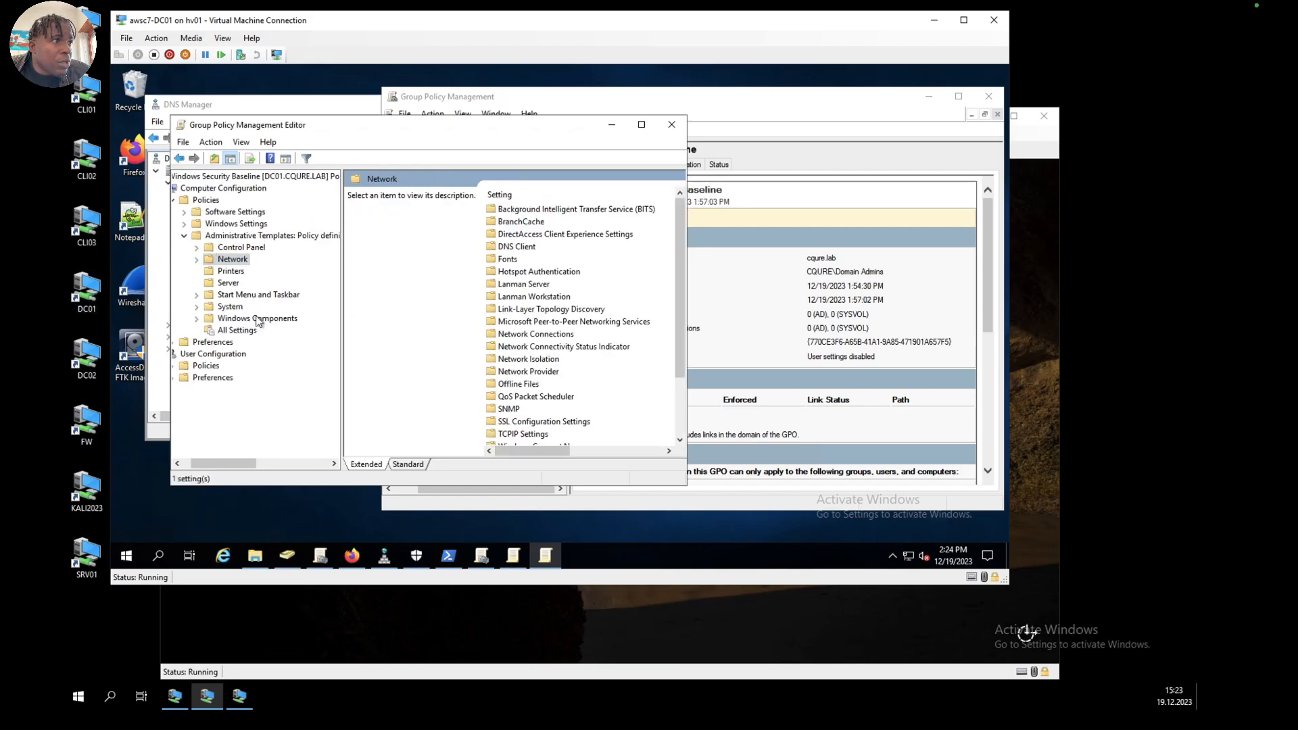
left_click(196, 318)
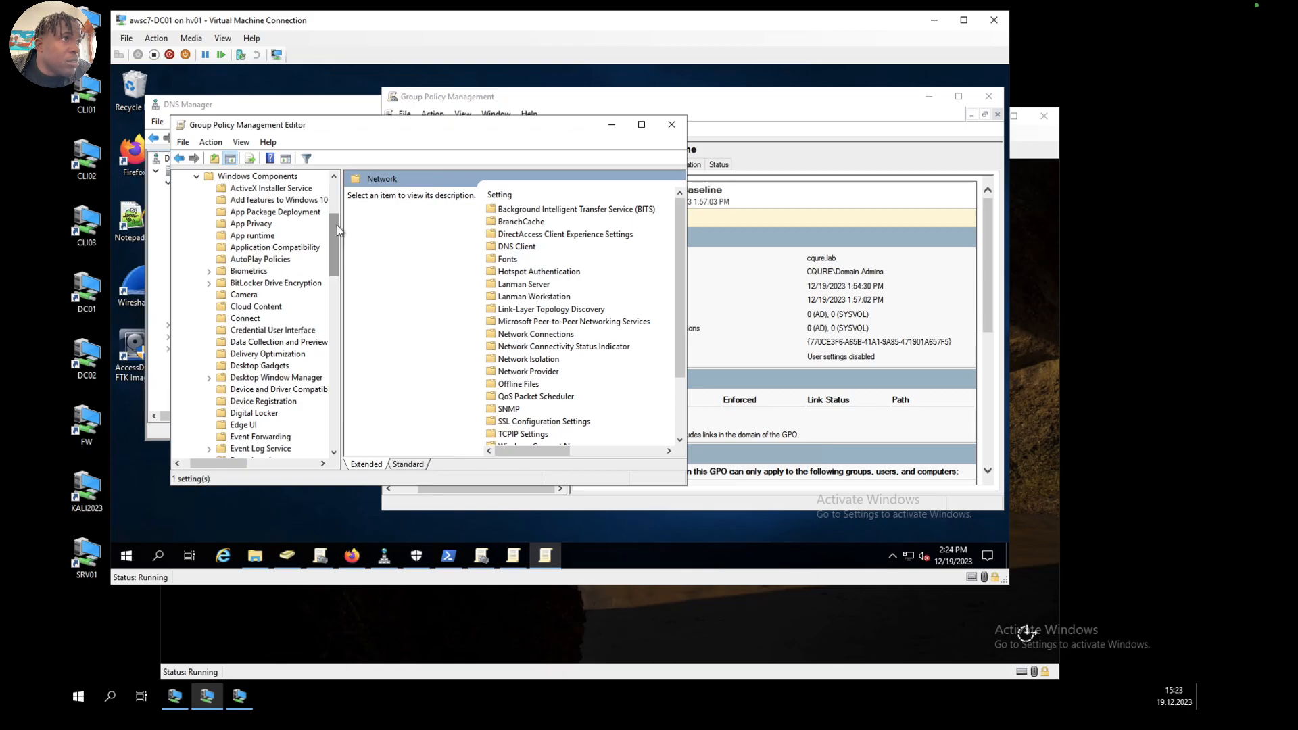
left_click_drag(337, 226, 340, 273)
left_click(245, 343)
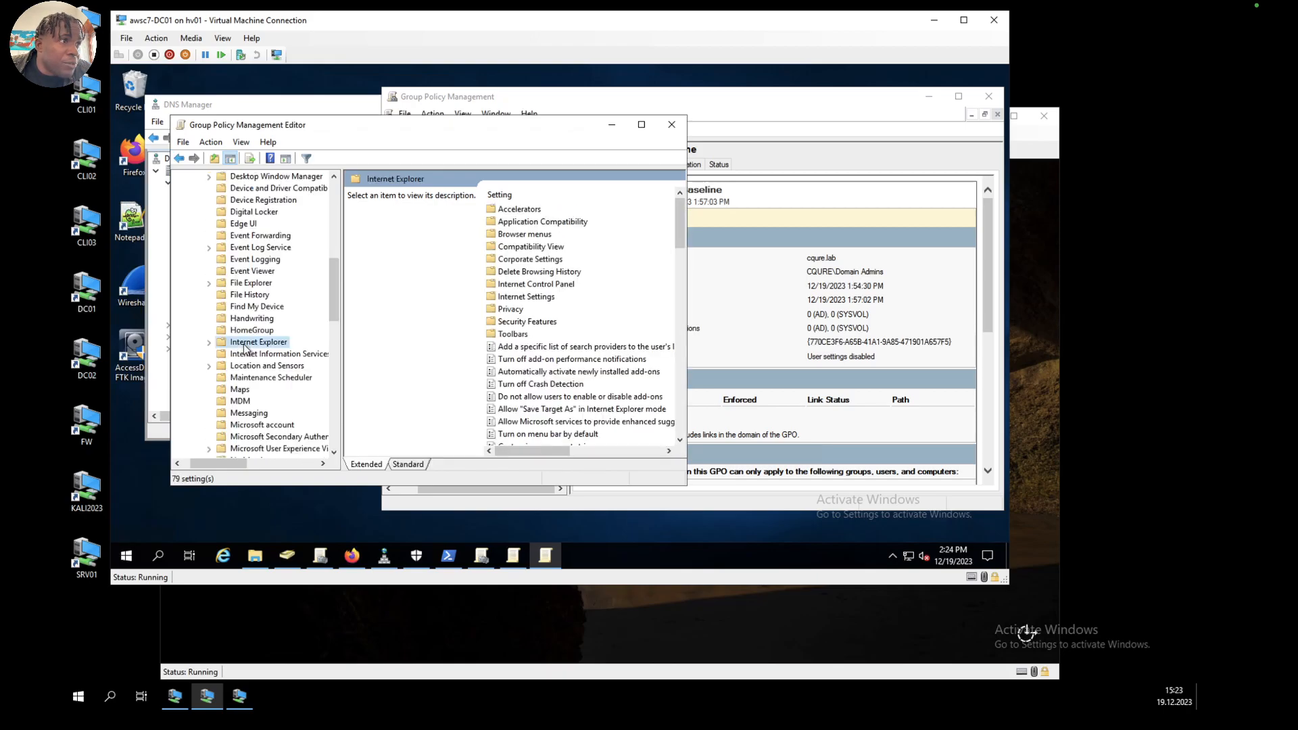
left_click(209, 343)
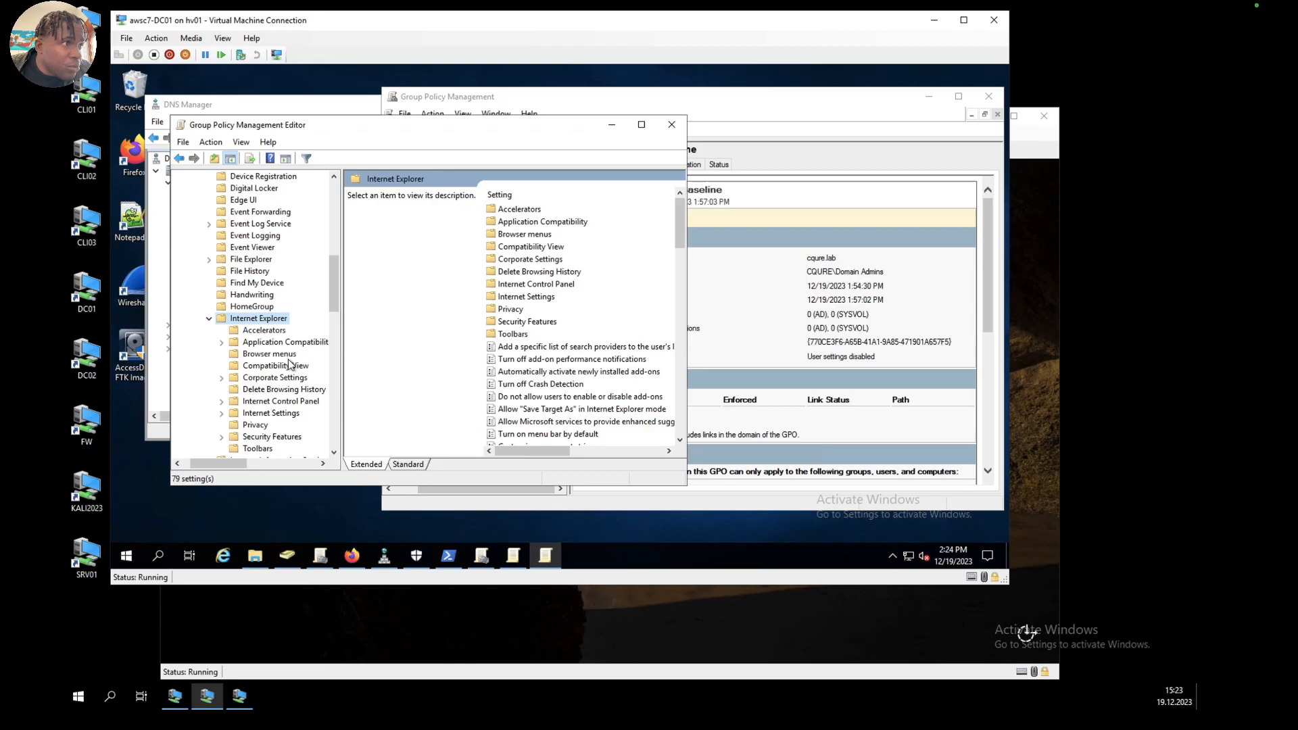
left_click_drag(332, 299, 331, 322)
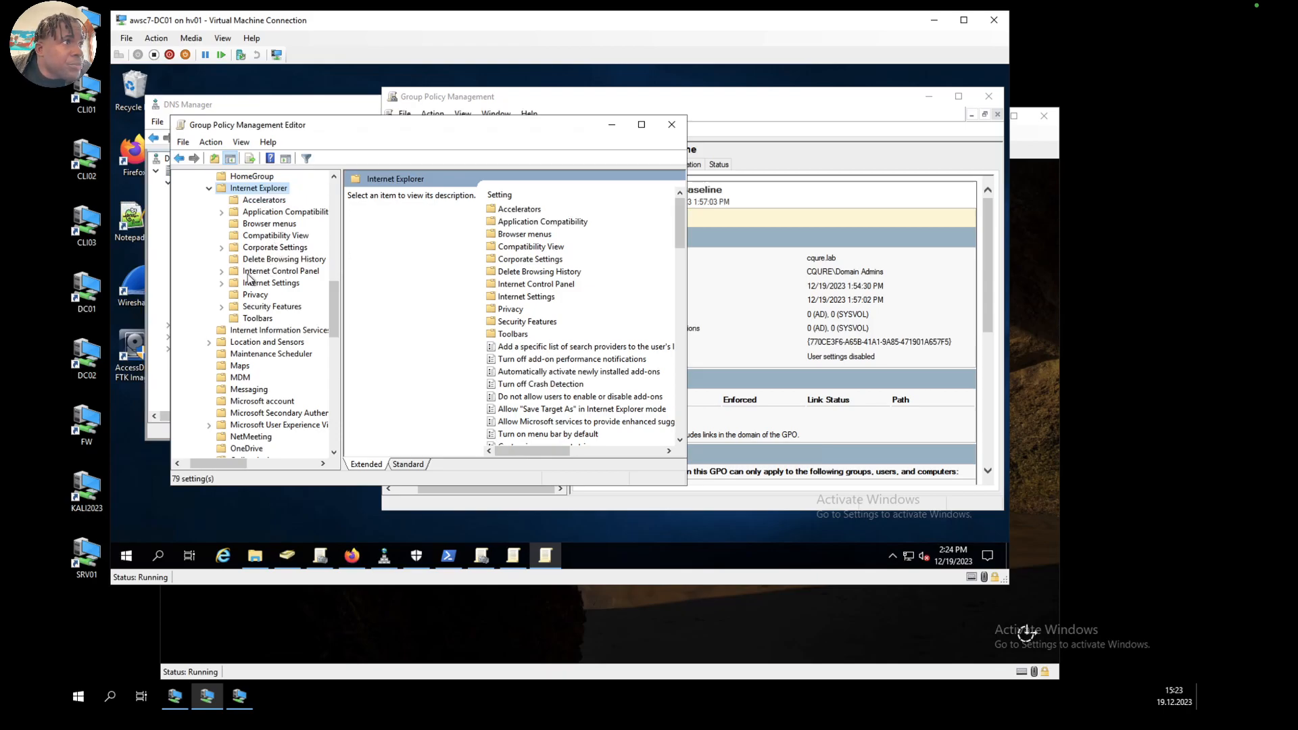
left_click(221, 271)
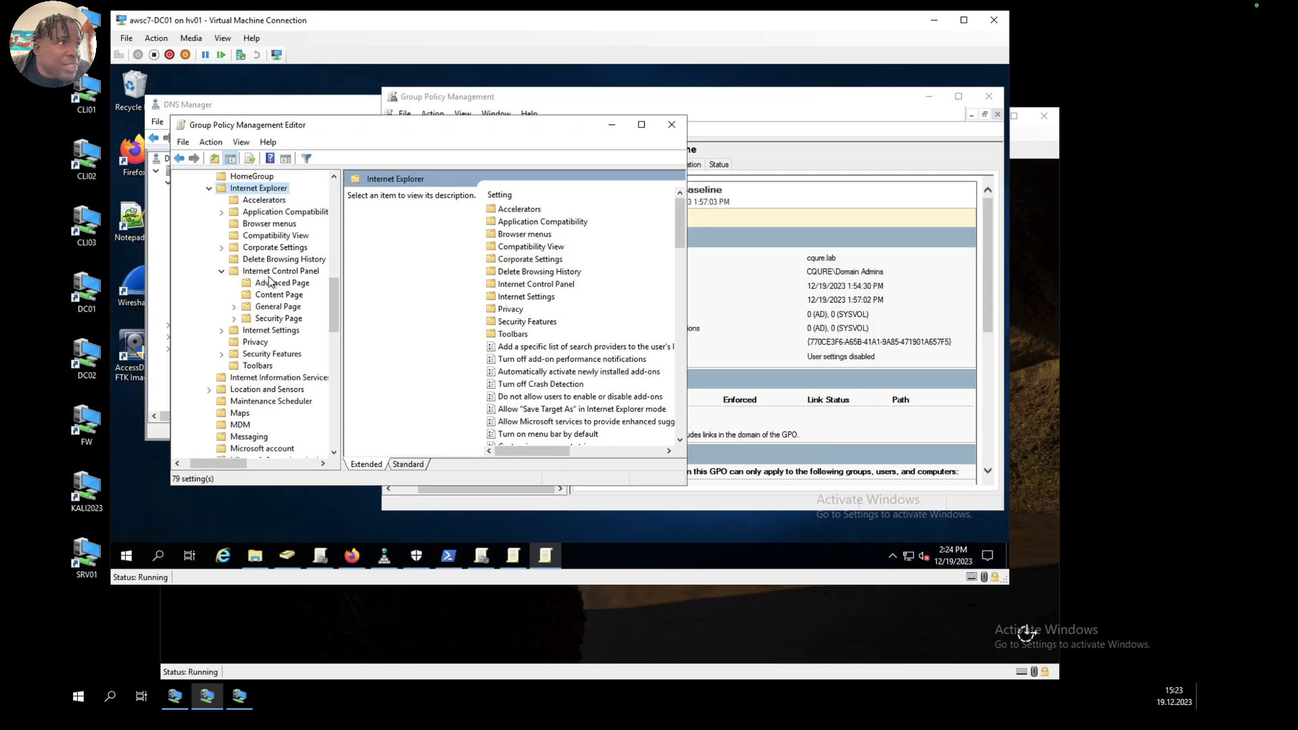
left_click(281, 319)
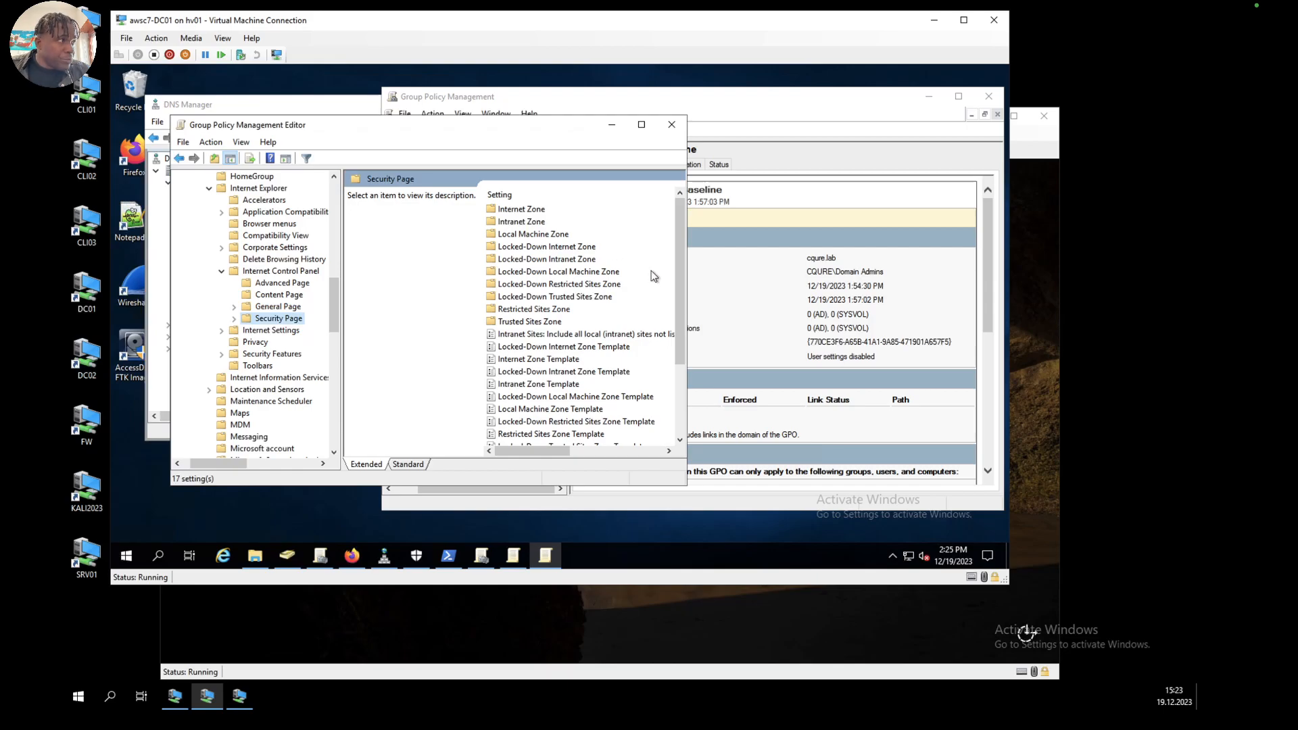
Step: Set the policy Intranet Sites: Include all sites that bypass the proxy server to Disabled
left_click_drag(678, 274, 671, 346)
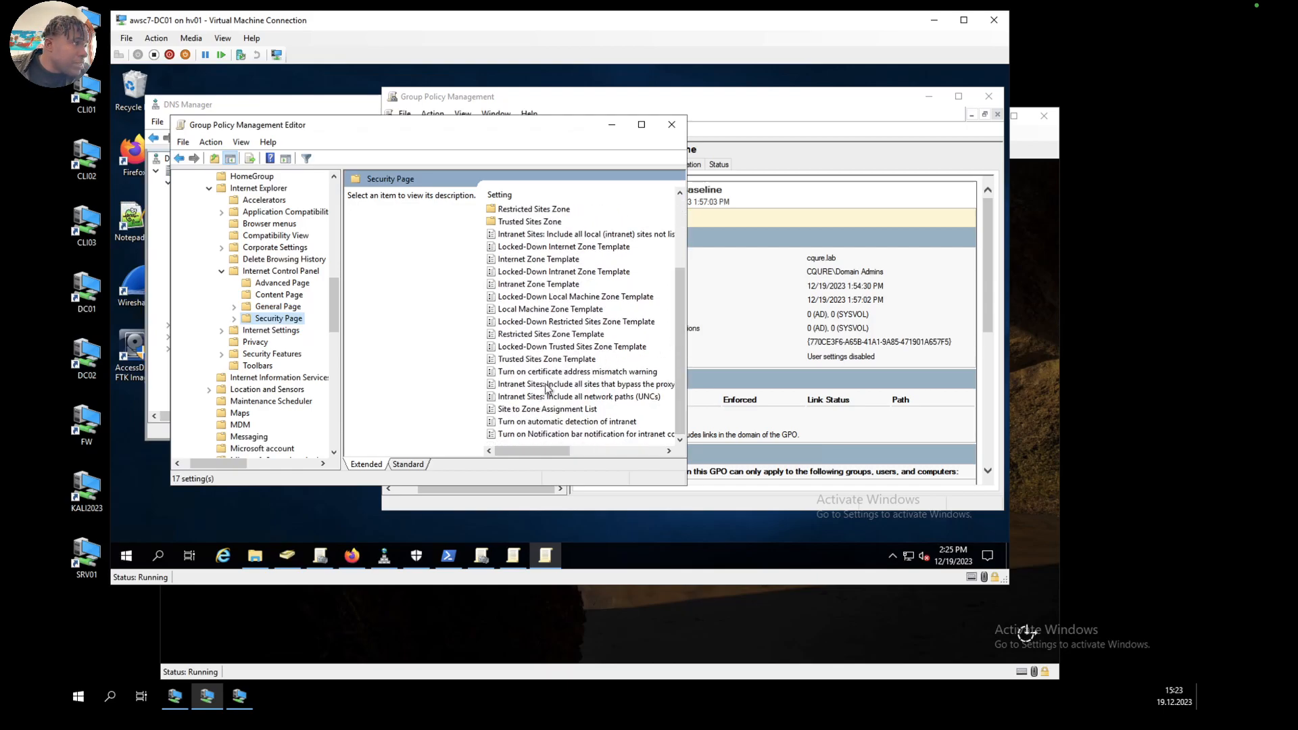
left_click(549, 386)
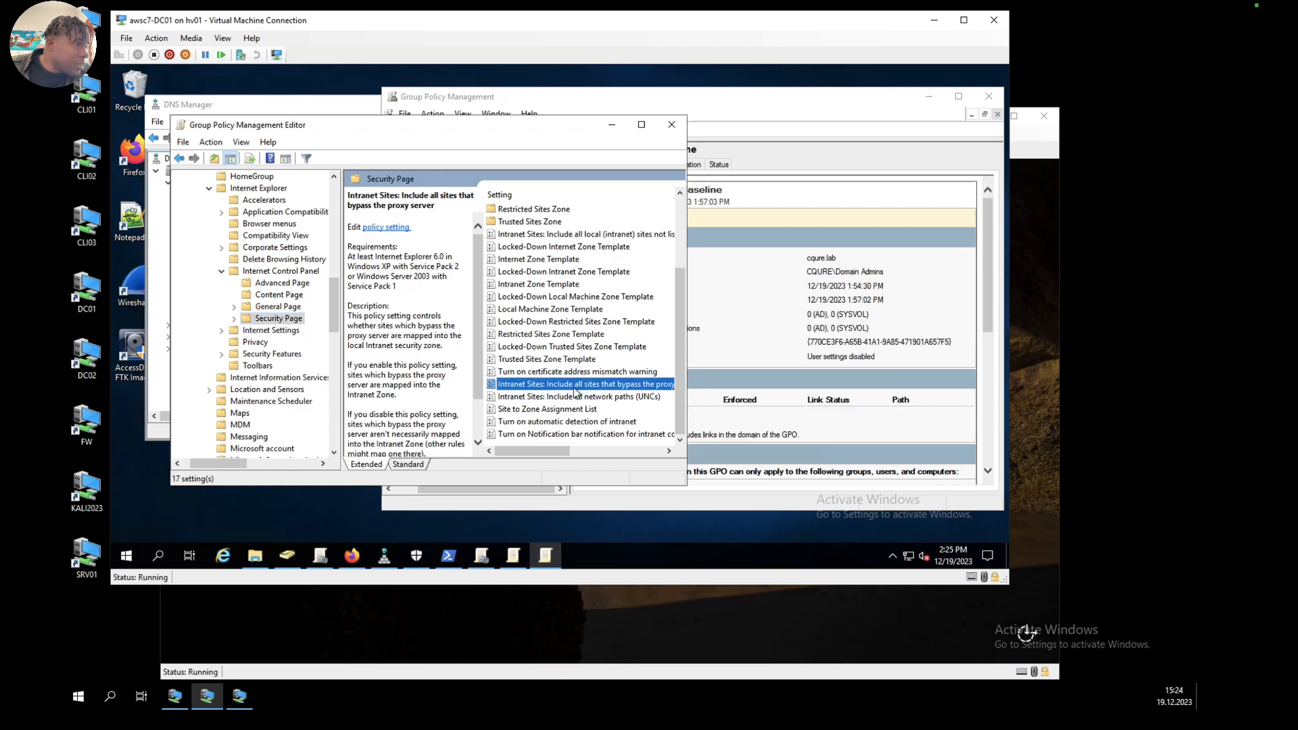
double_click(563, 385)
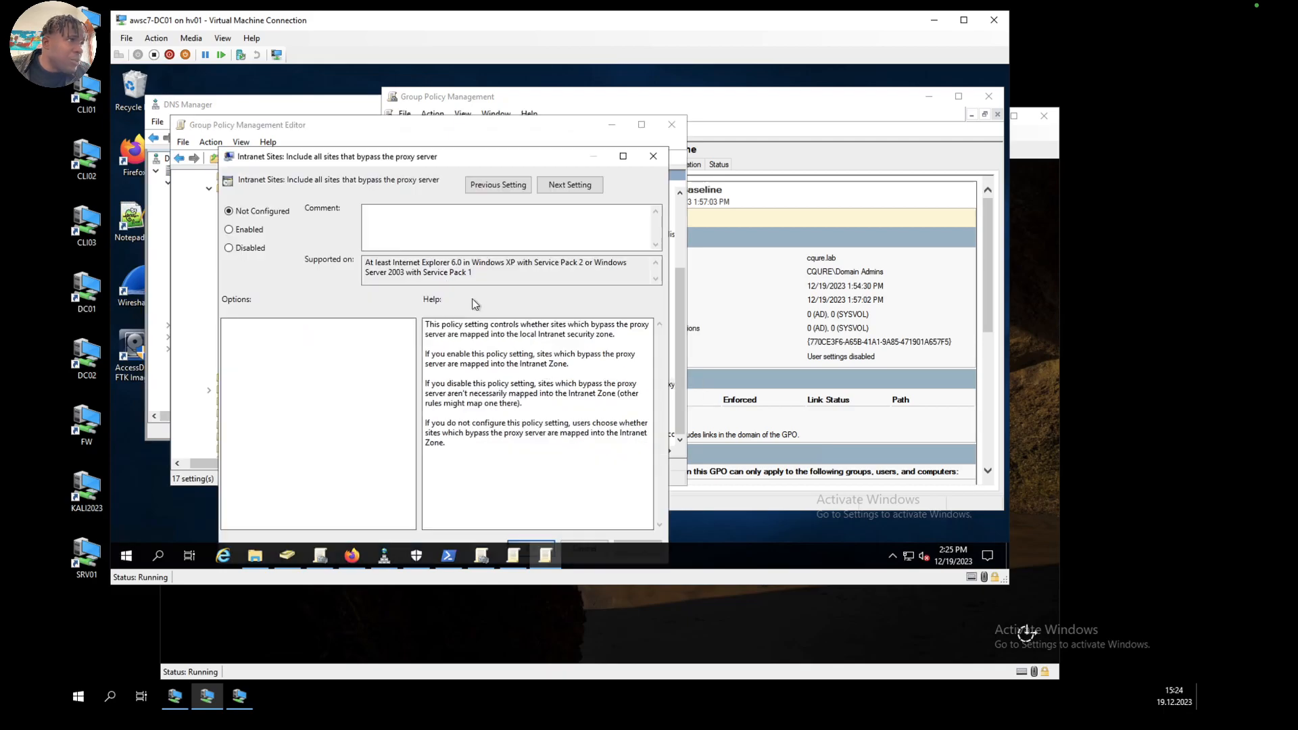
left_click(242, 230)
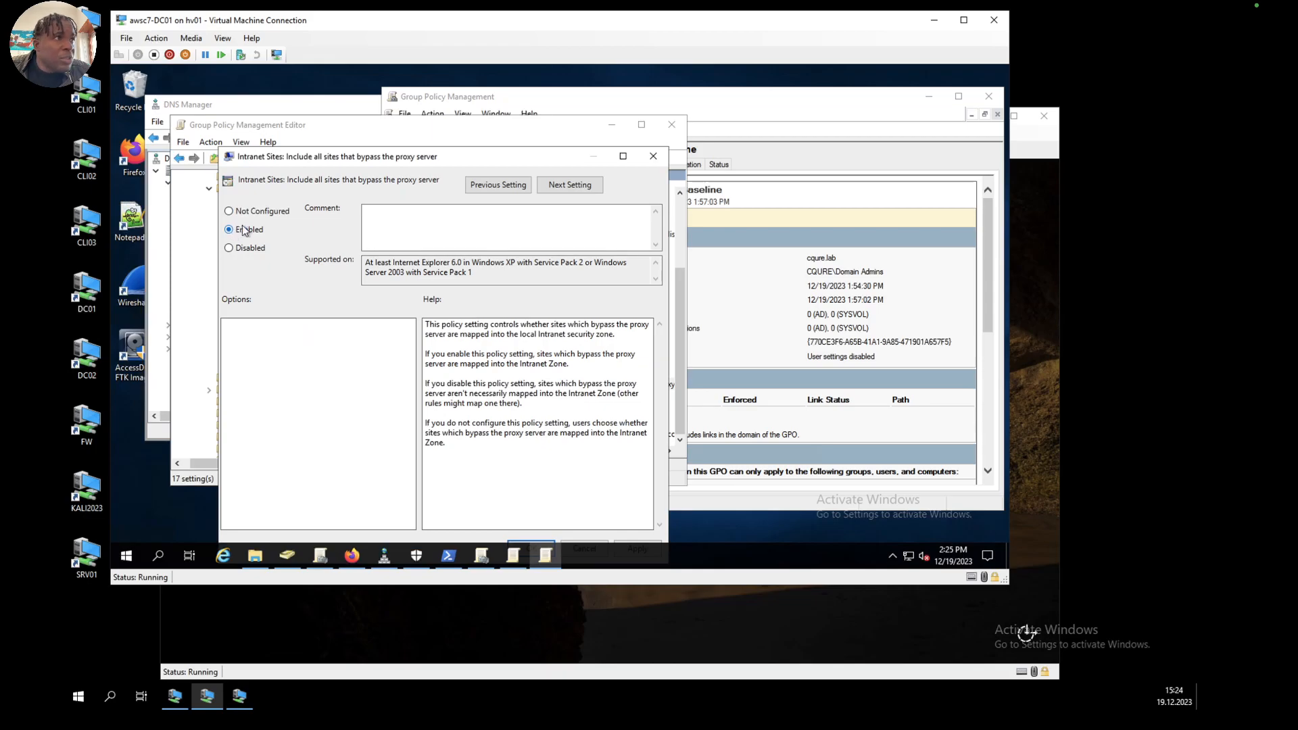
left_click(232, 248)
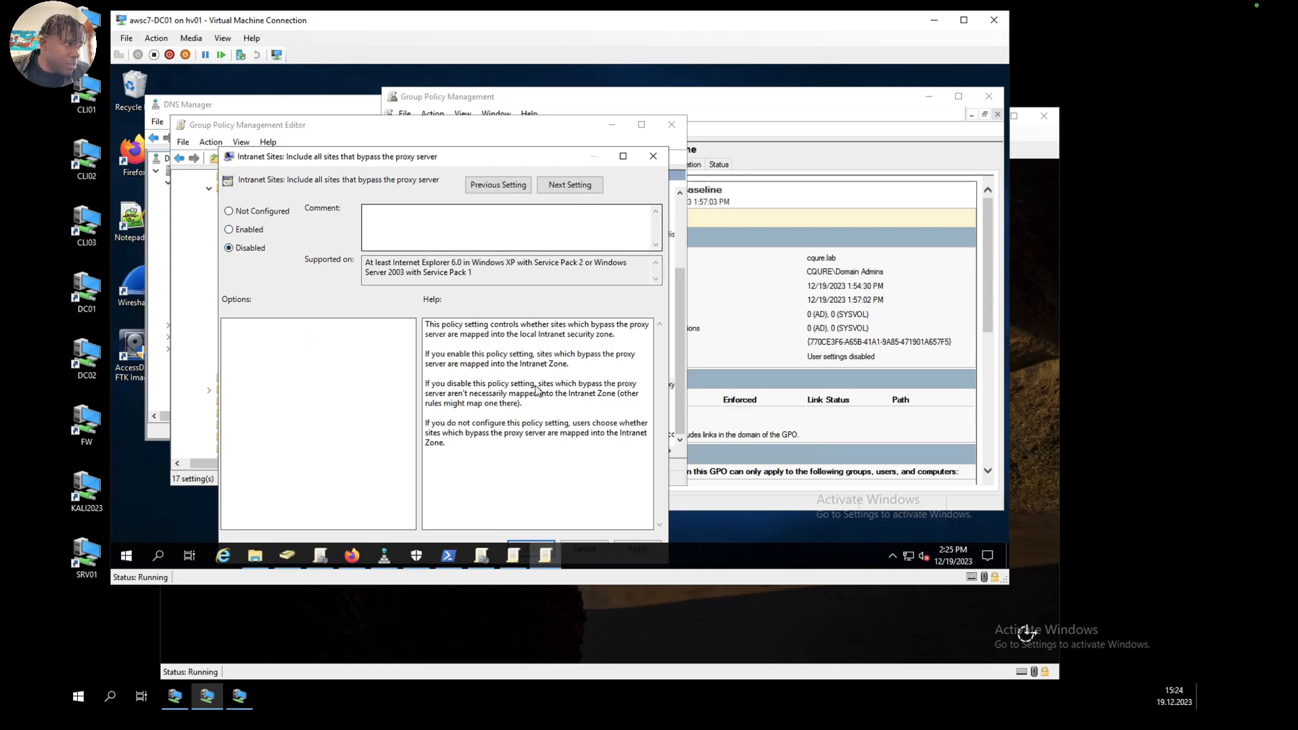
mouse_move(576, 148)
left_mouse_down()
mouse_move(574, 130)
mouse_move(576, 172)
left_mouse_up()
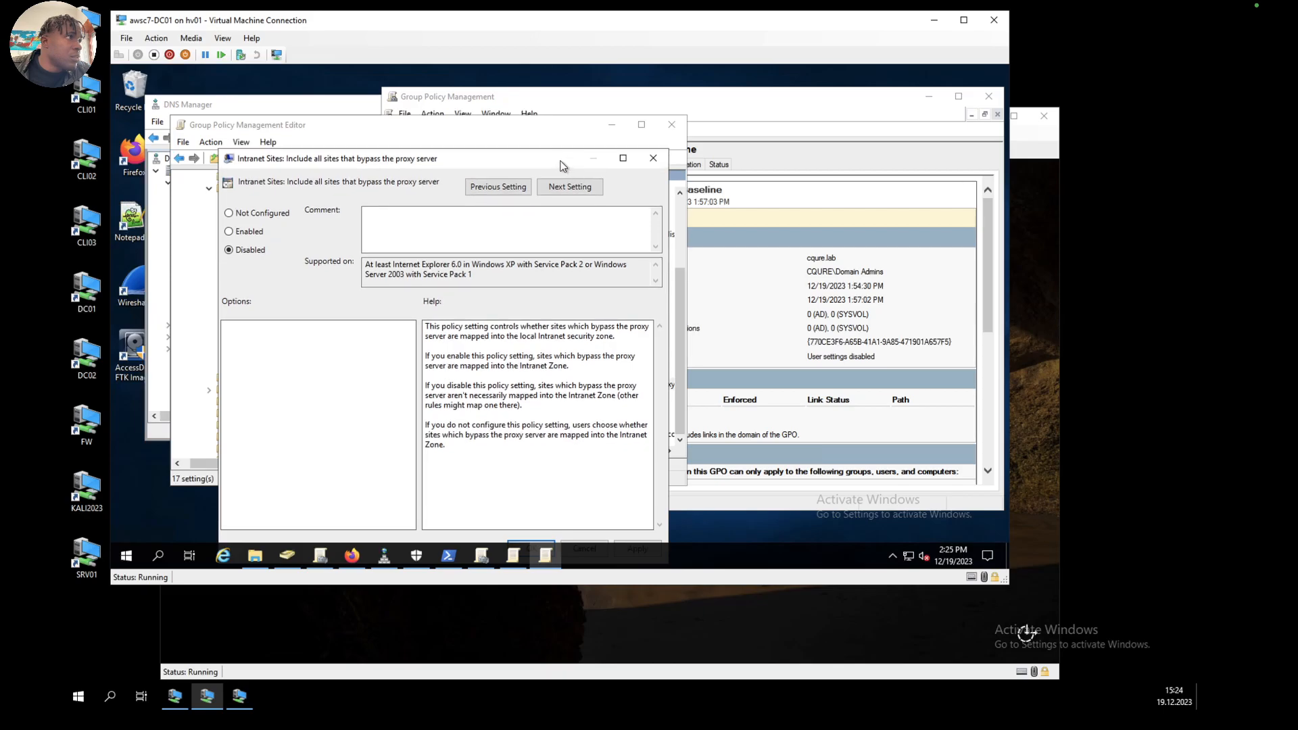
left_click(641, 528)
left_click(537, 522)
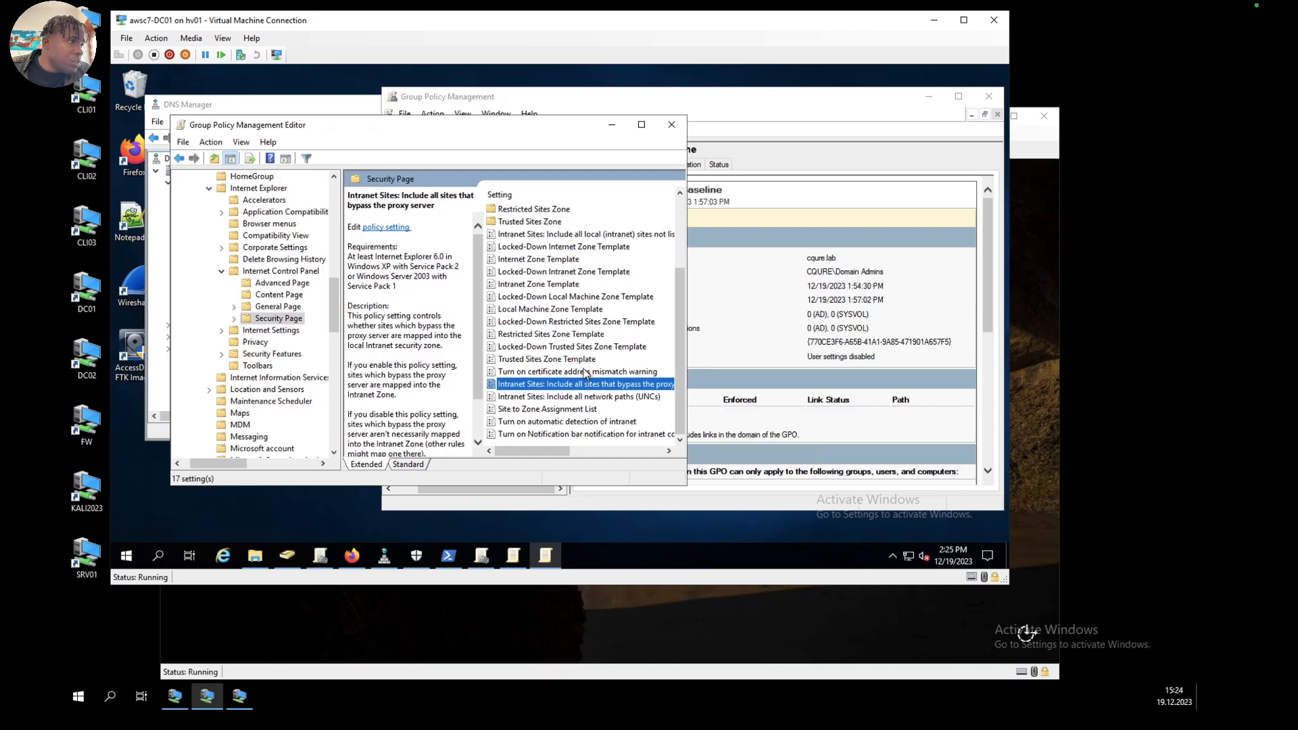
Step: Set the policy Intranet Sites: Include all network paths (UNCs) to Disabled
double_click(569, 396)
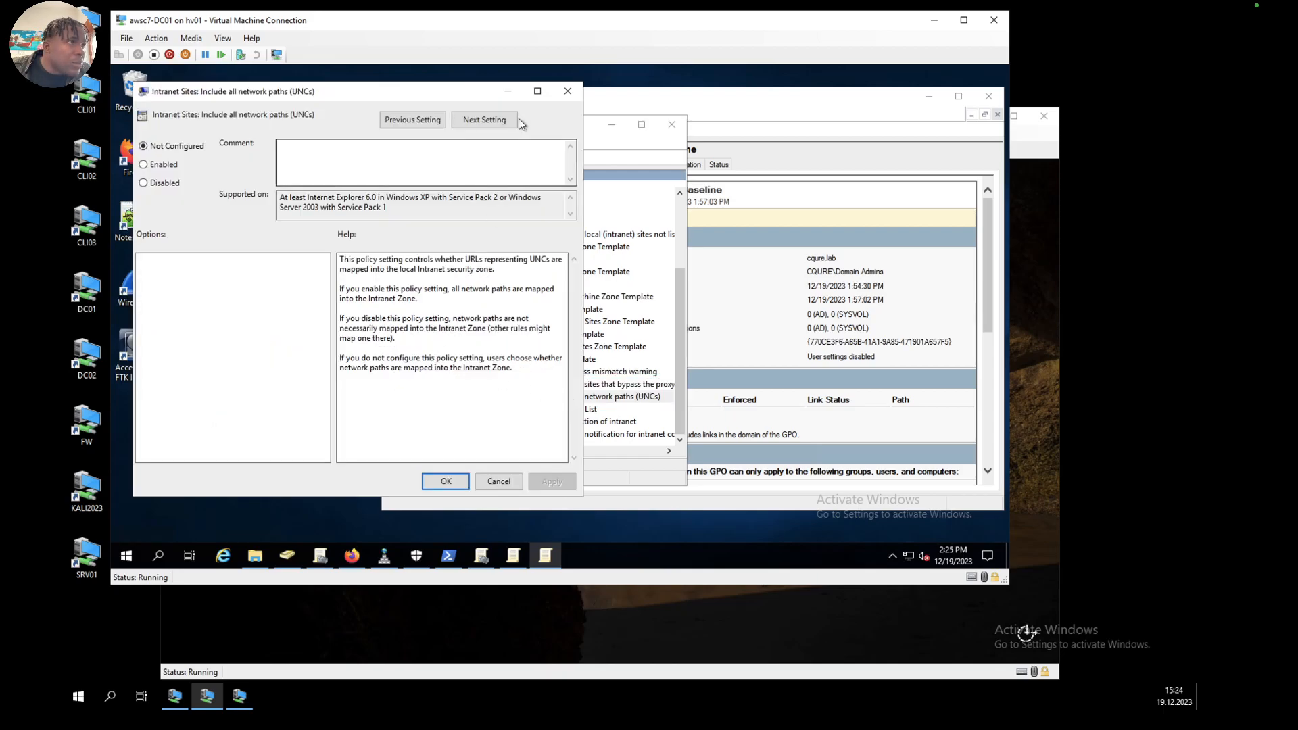
left_click(499, 482)
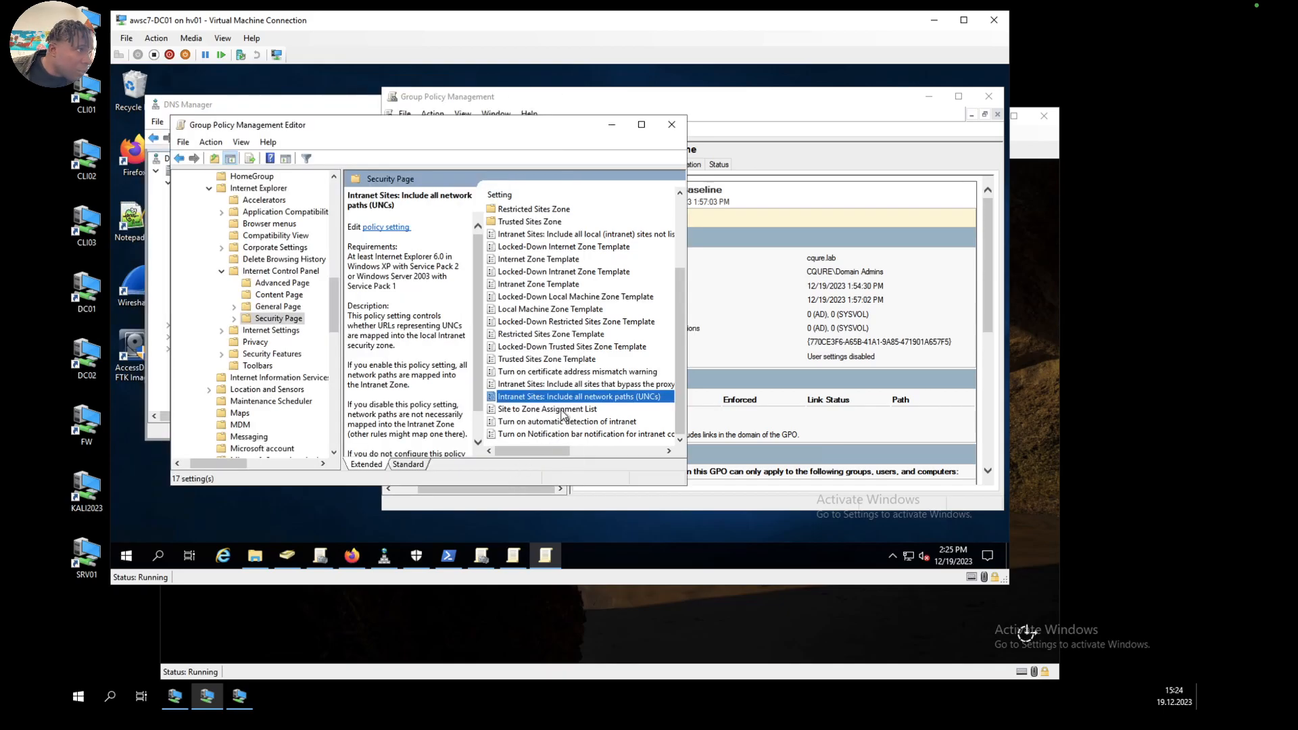
double_click(598, 397)
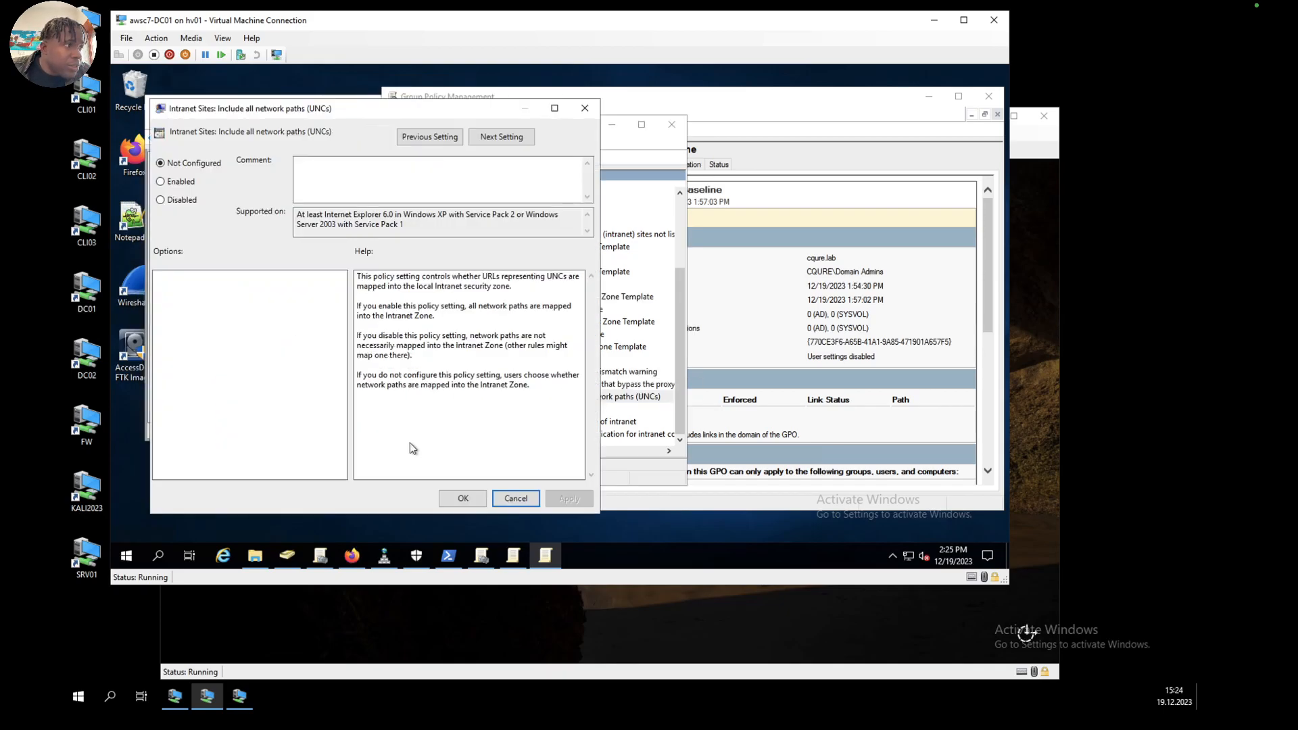
left_click(169, 201)
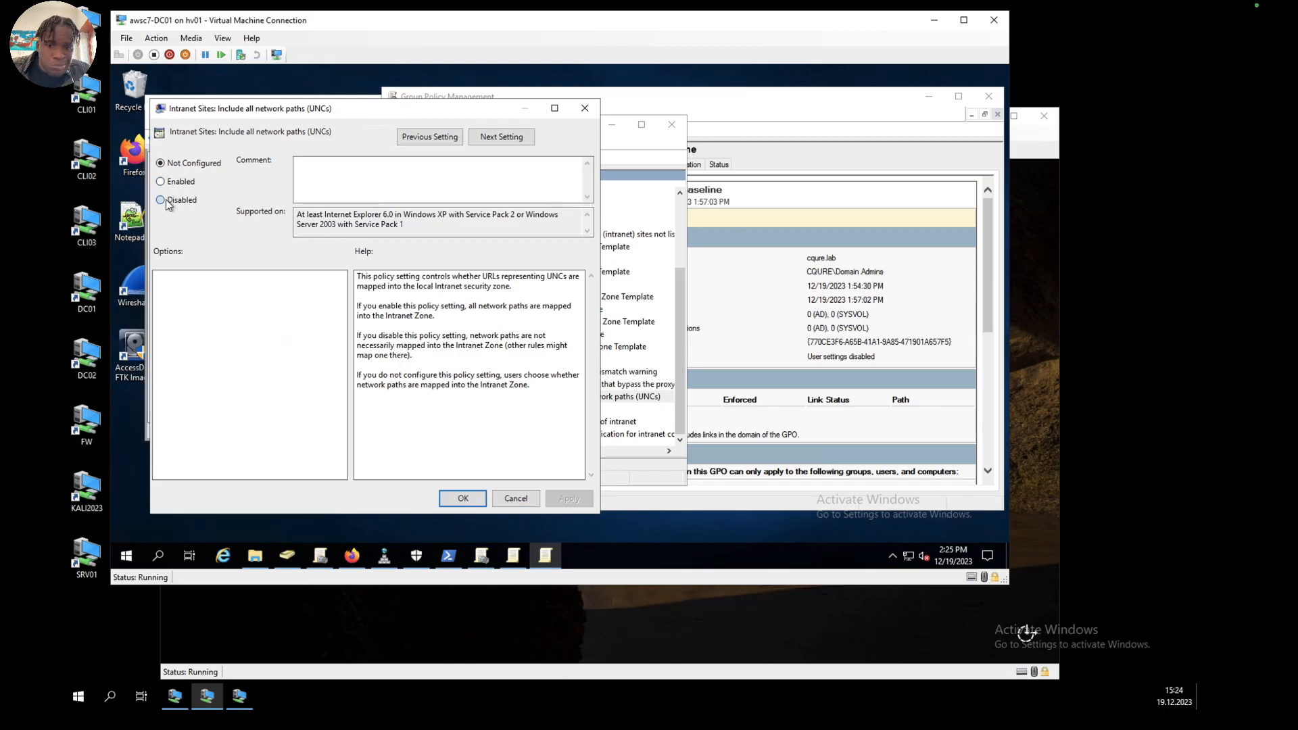
left_click(576, 500)
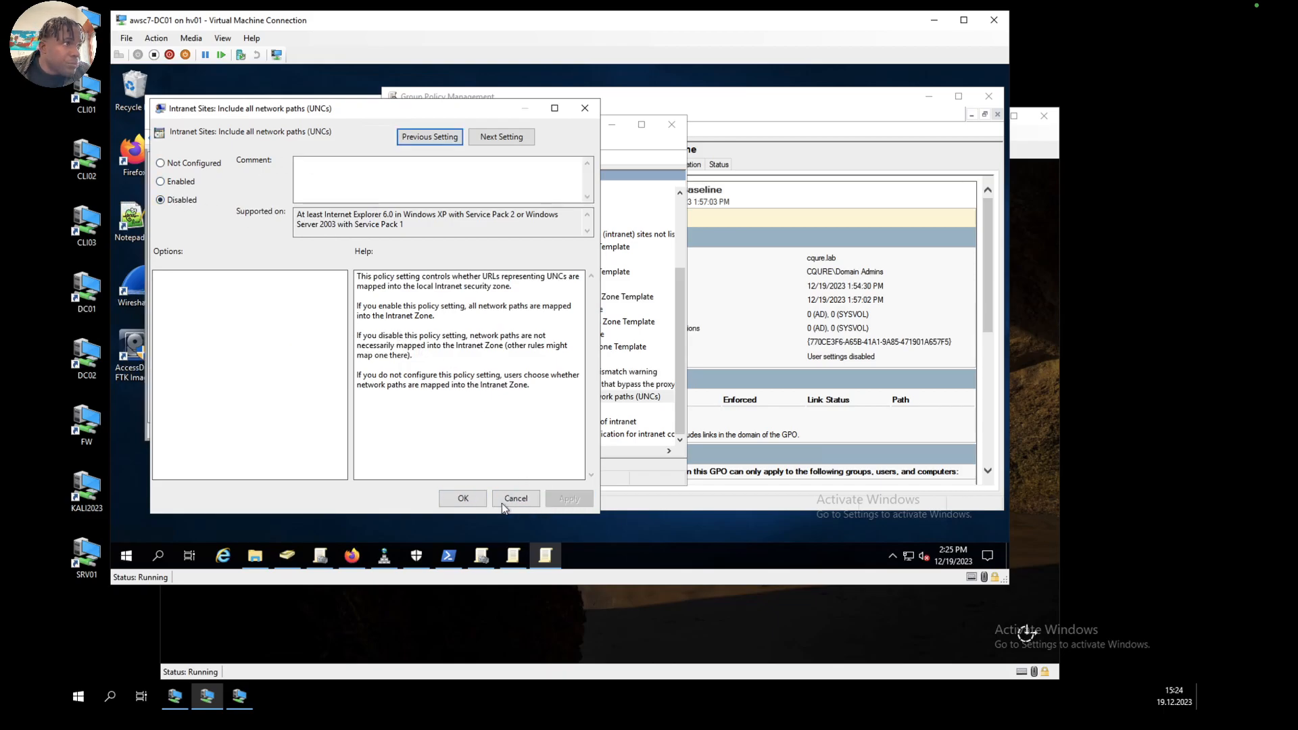
left_click(463, 498)
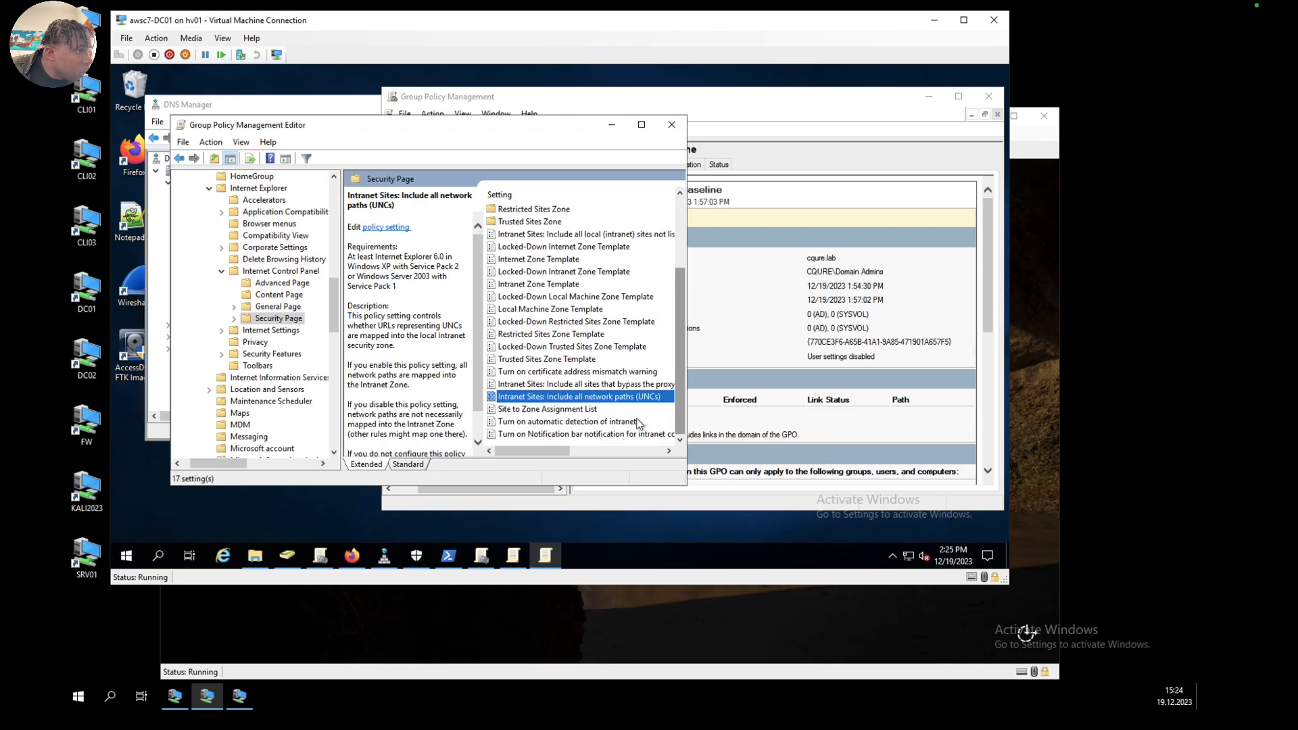
Step: Set the policy Turn on automatic detection of intranet to Disabled
double_click(598, 421)
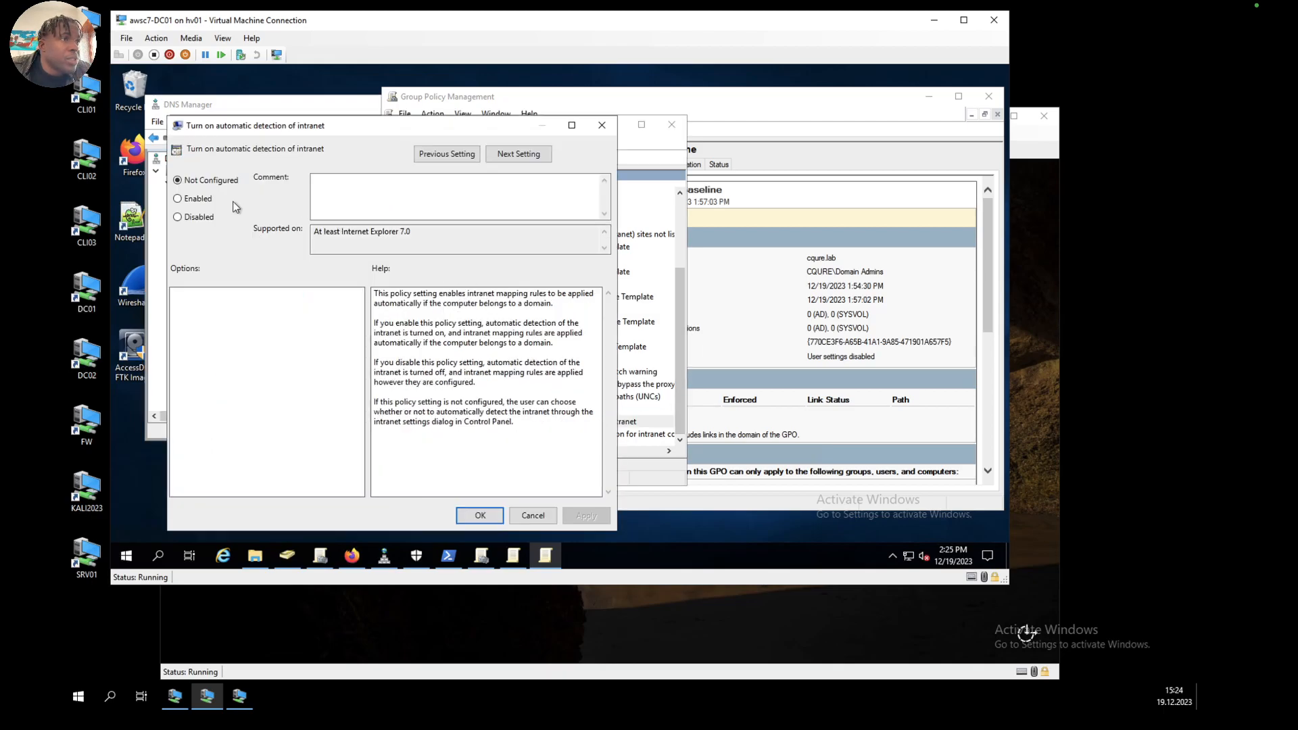
left_click(180, 216)
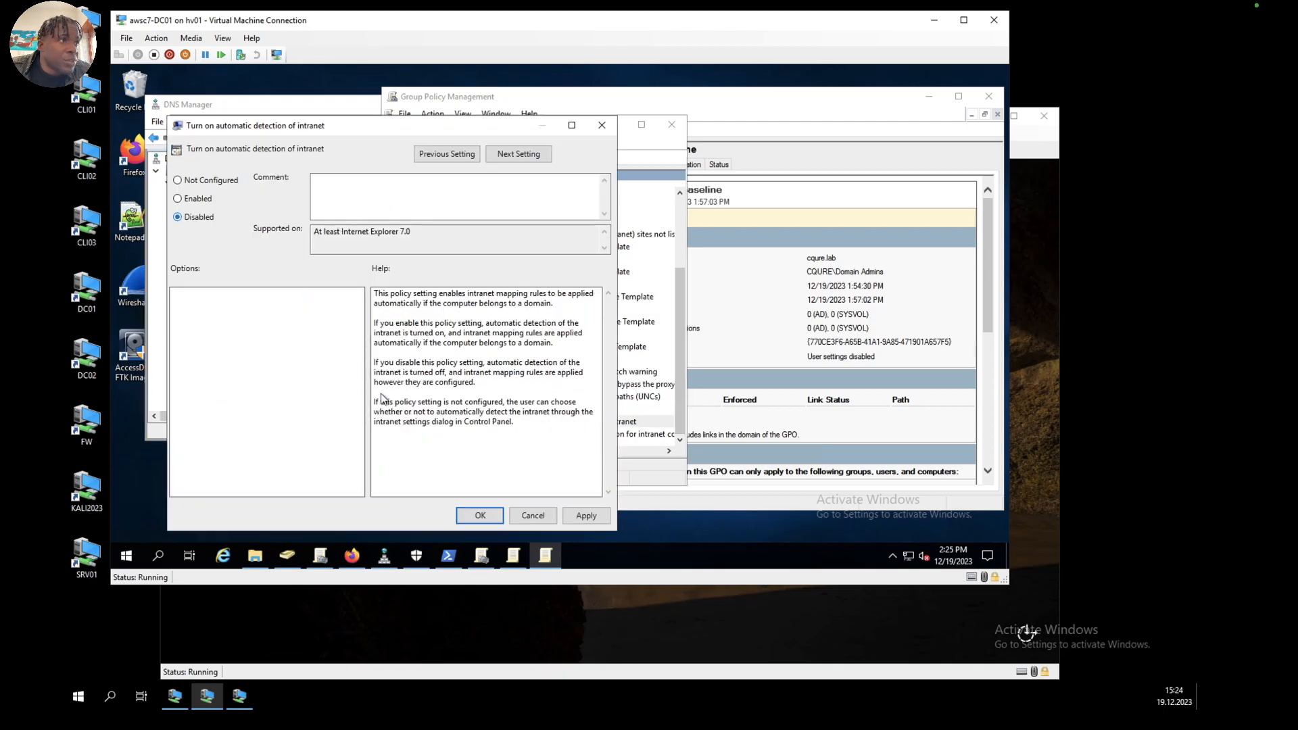
left_click(585, 515)
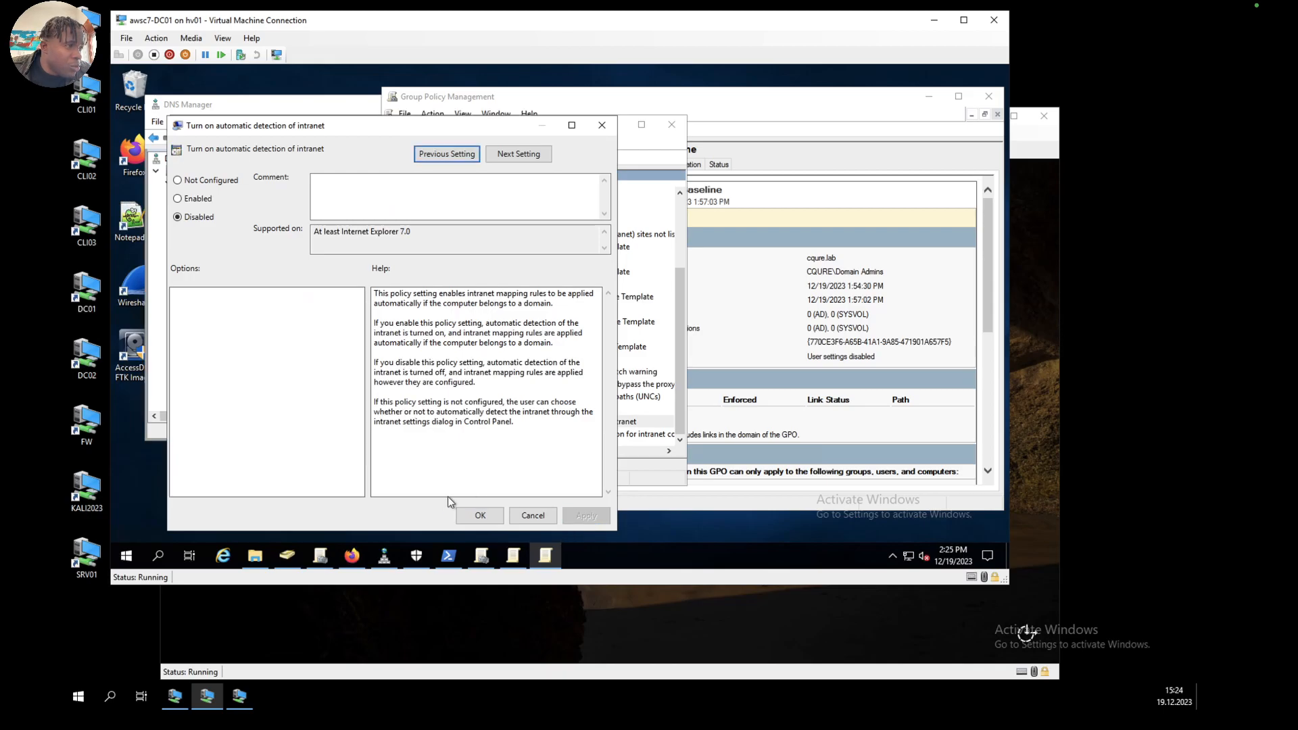
left_click(481, 515)
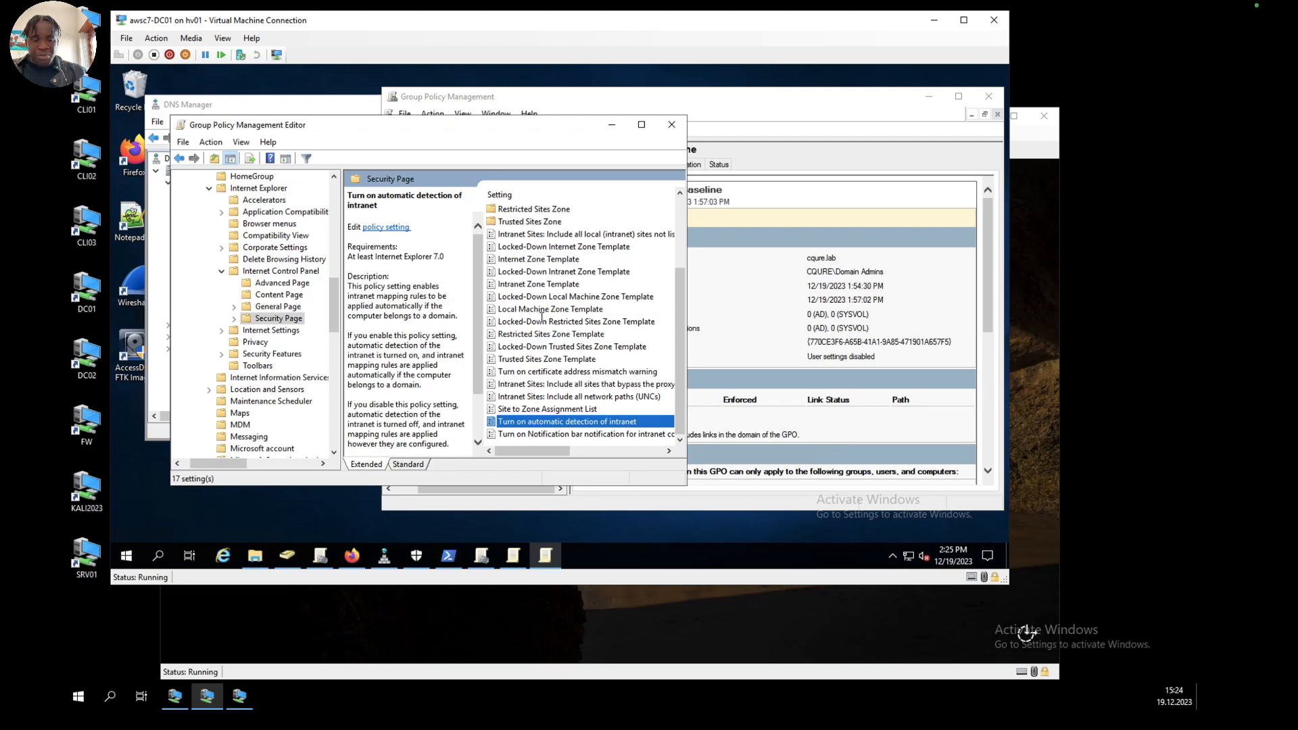
Step: Close both open Group Policy Management Editor windows and the leftover Admin Properties dialog
left_click(671, 124)
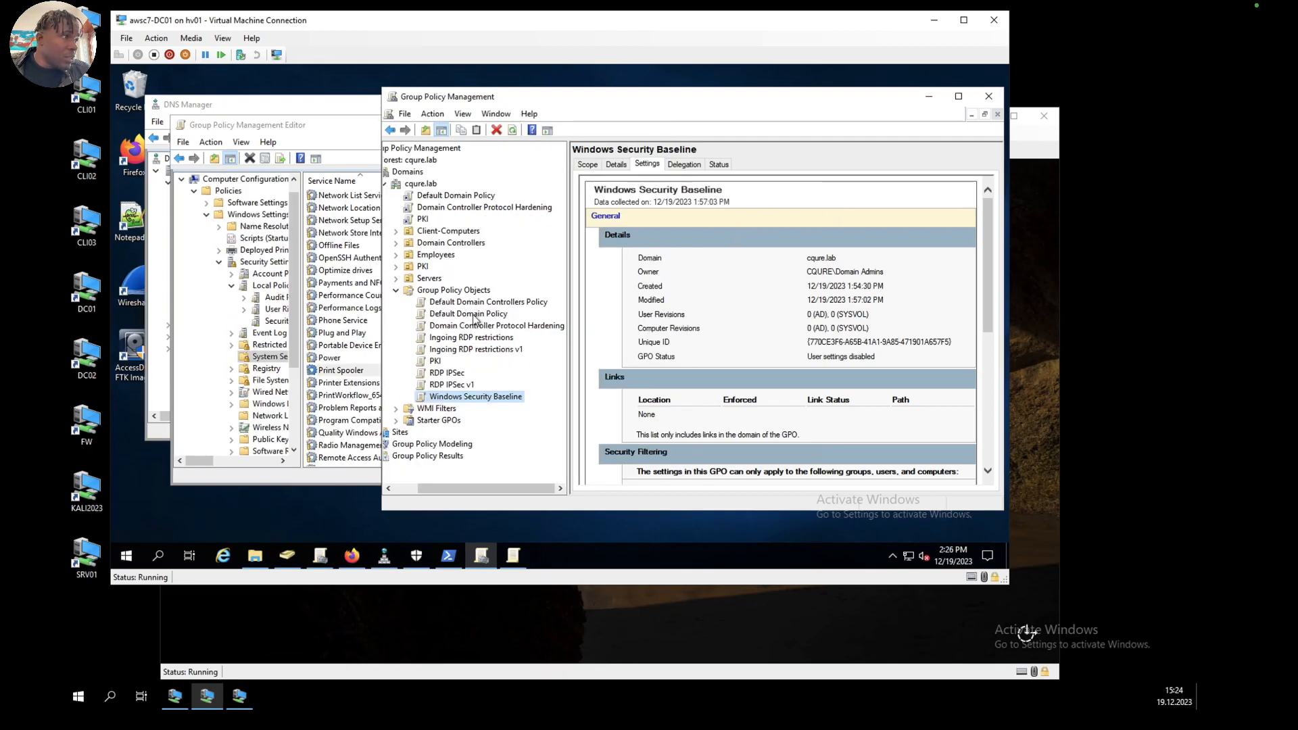
left_click(466, 291)
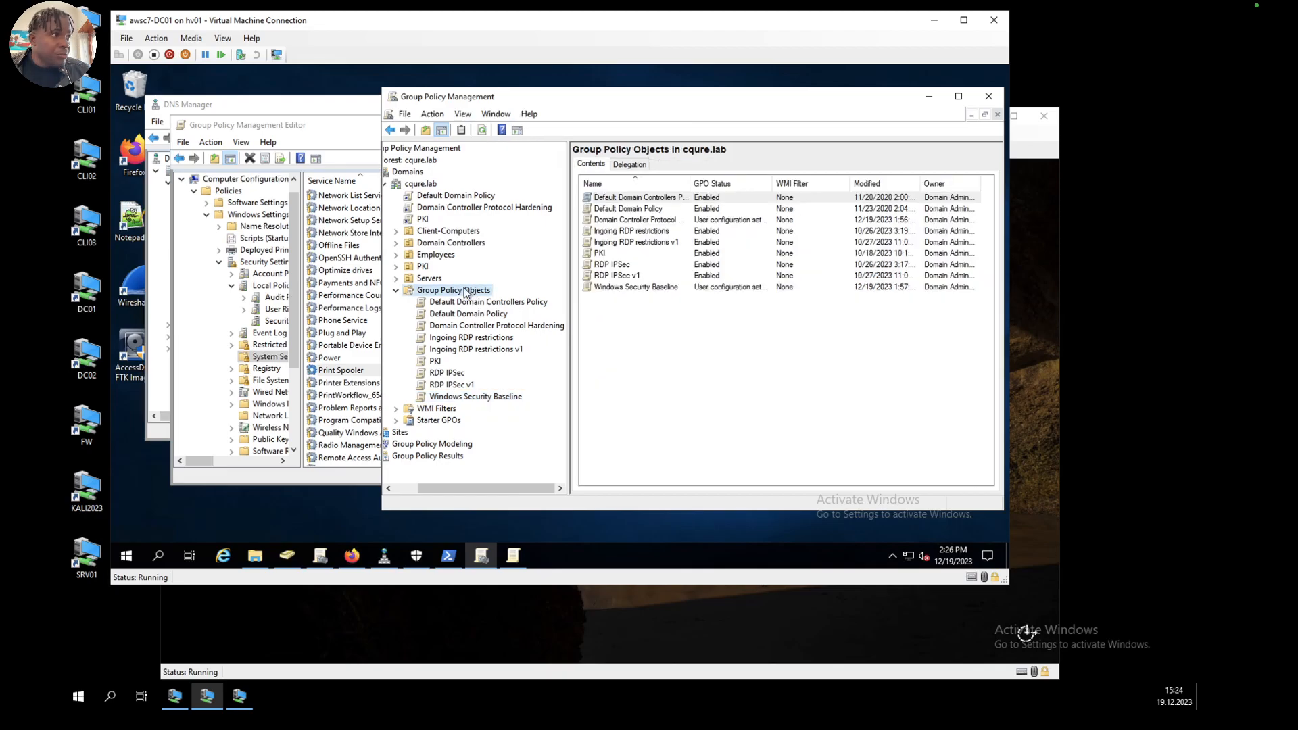
right_click(464, 290)
left_click(447, 294)
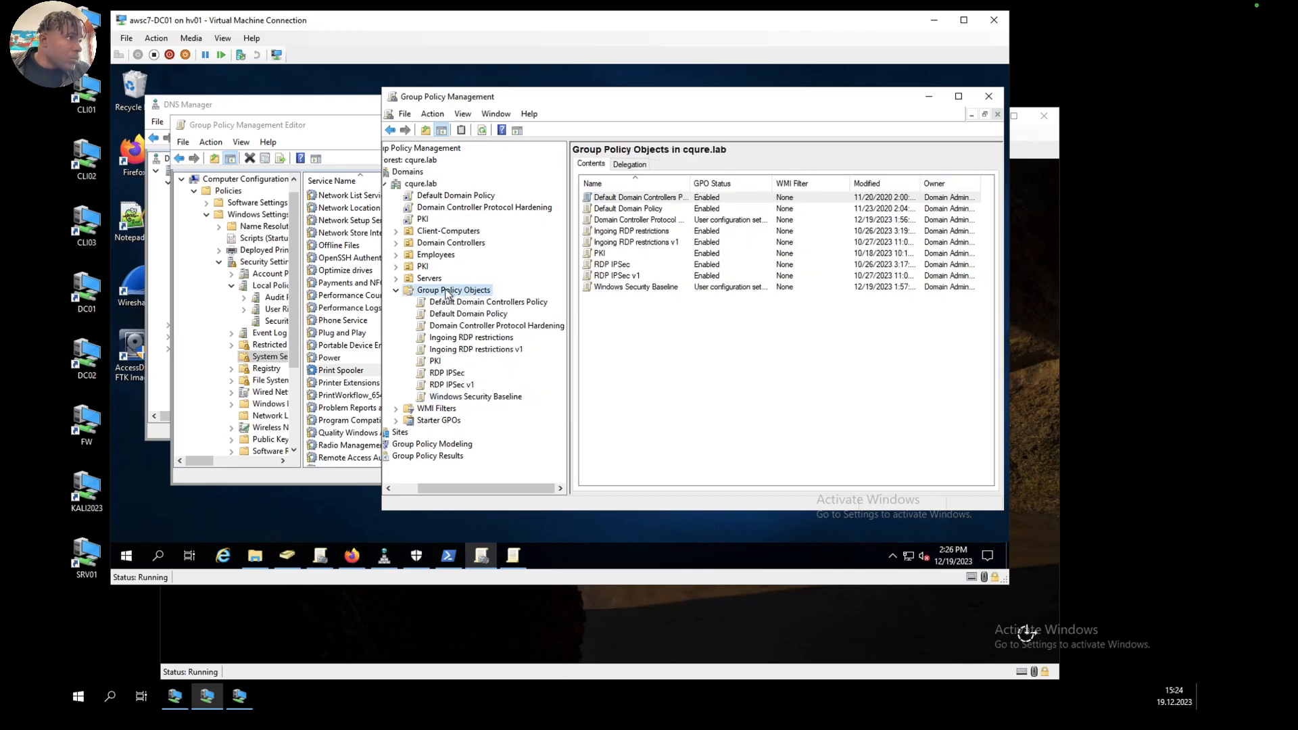
right_click(447, 294)
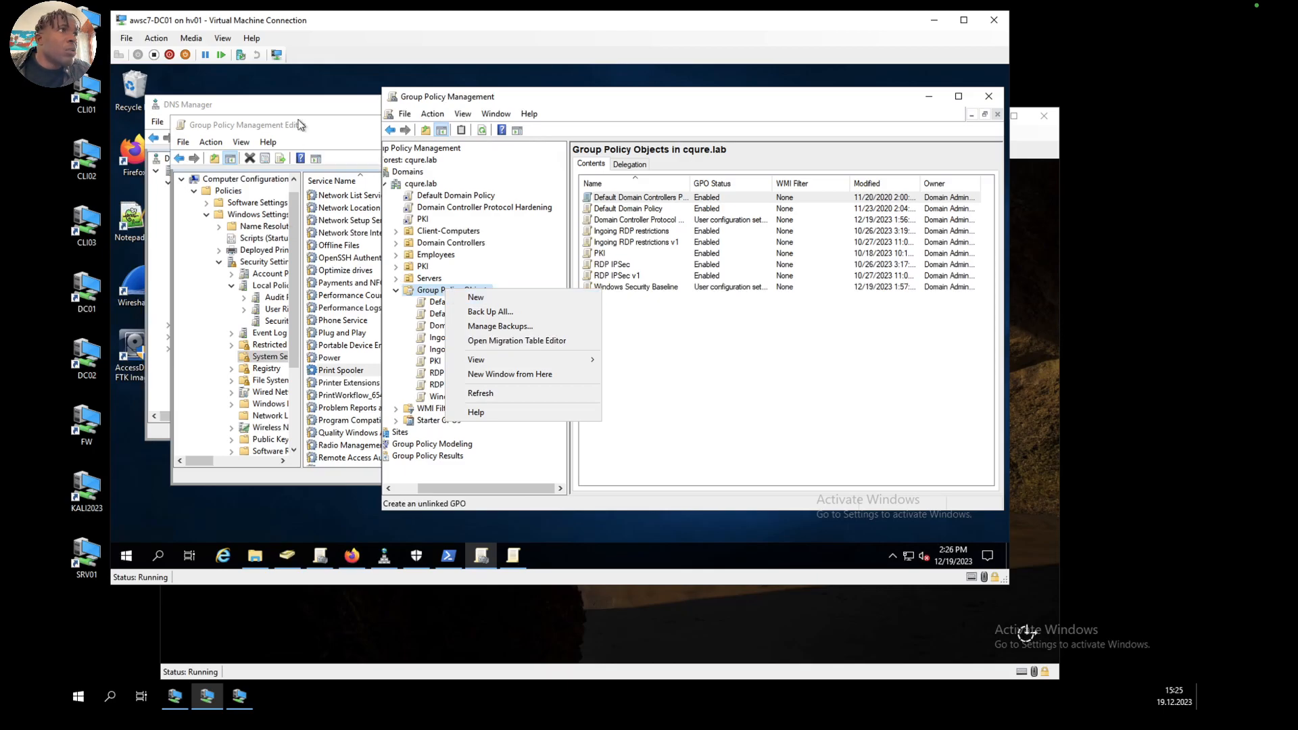
left_click(327, 127)
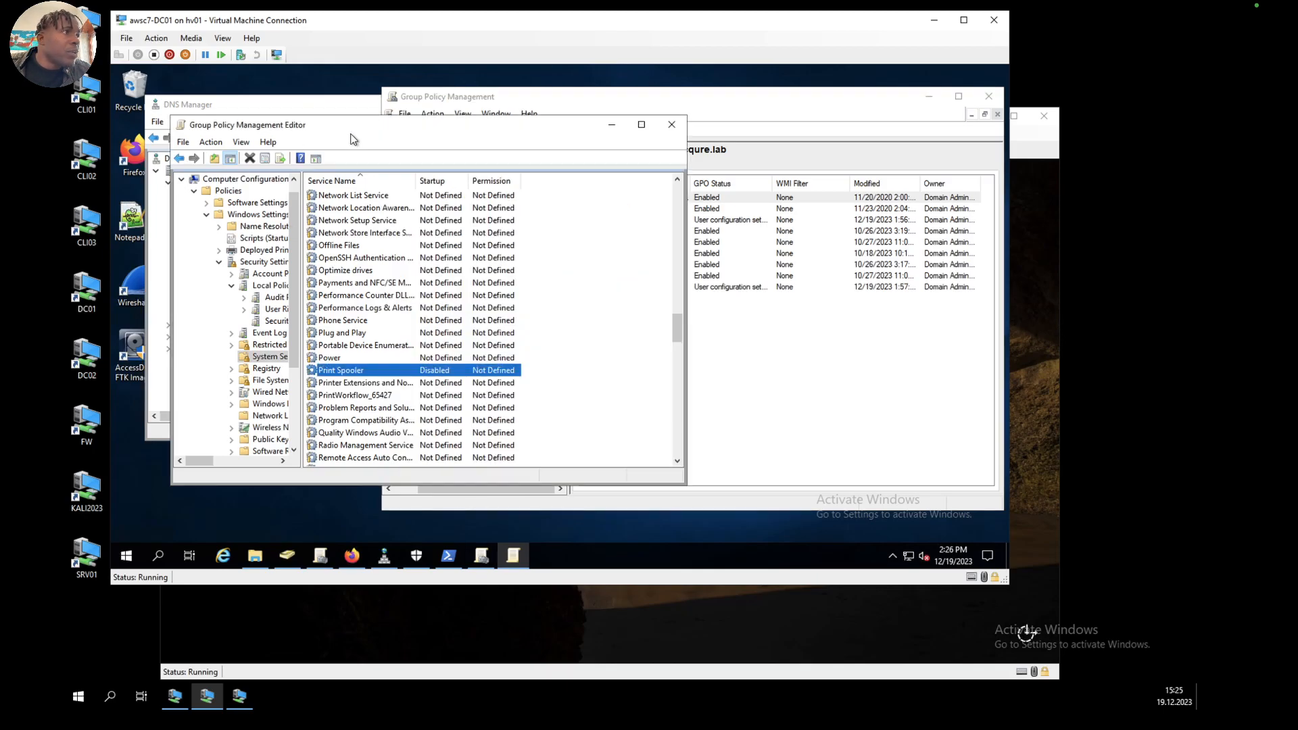
left_click(673, 127)
left_click(306, 431)
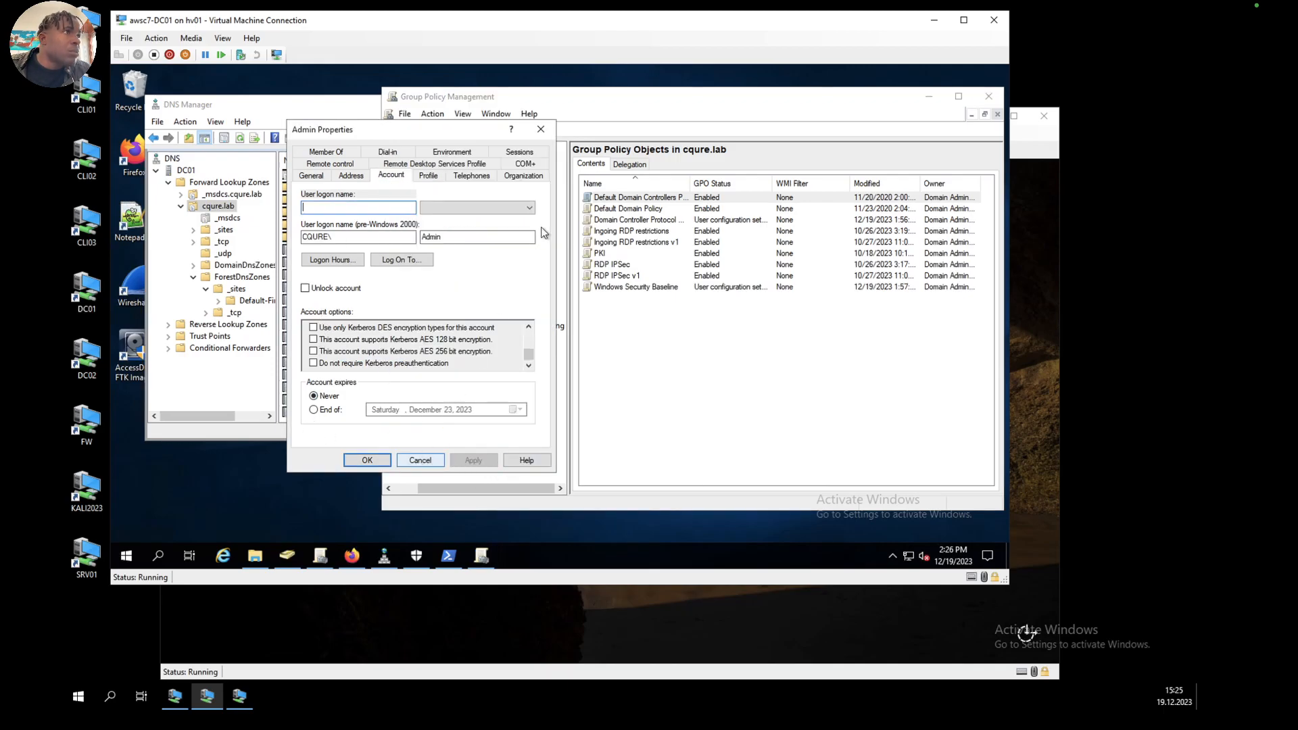
left_click(540, 130)
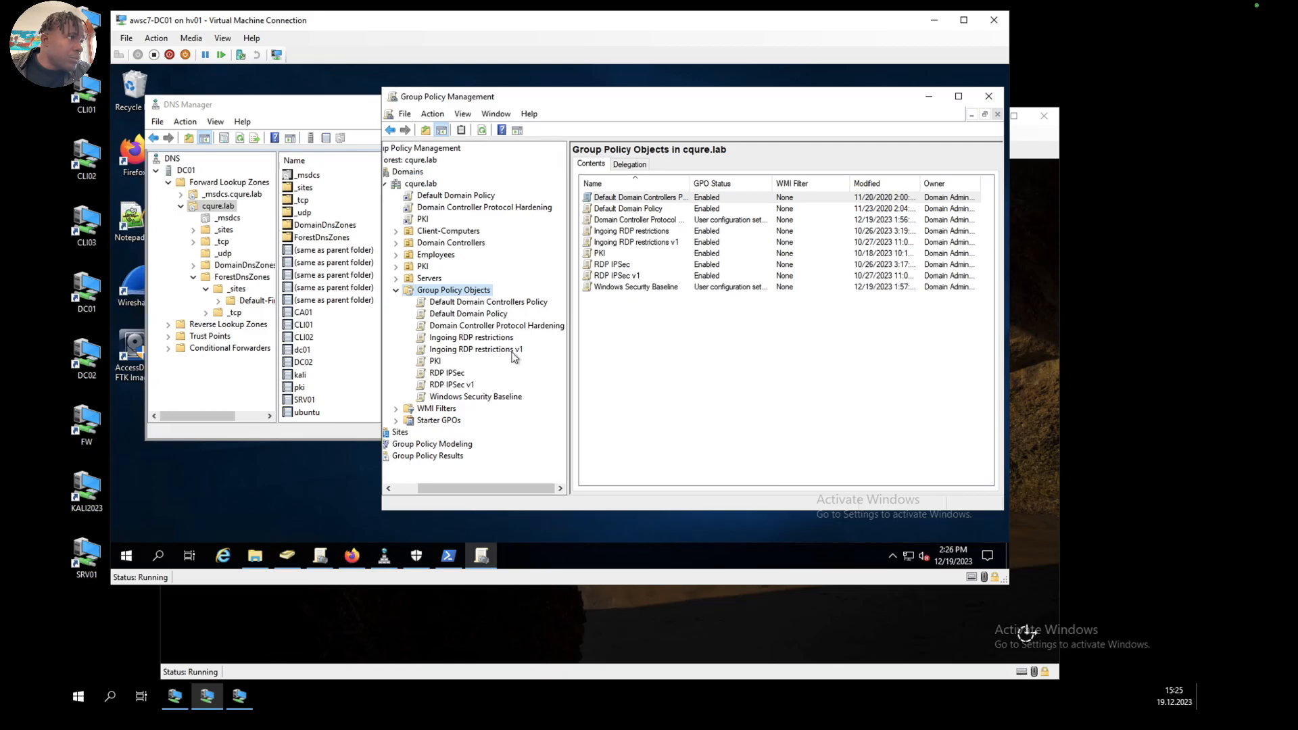
left_click(446, 301)
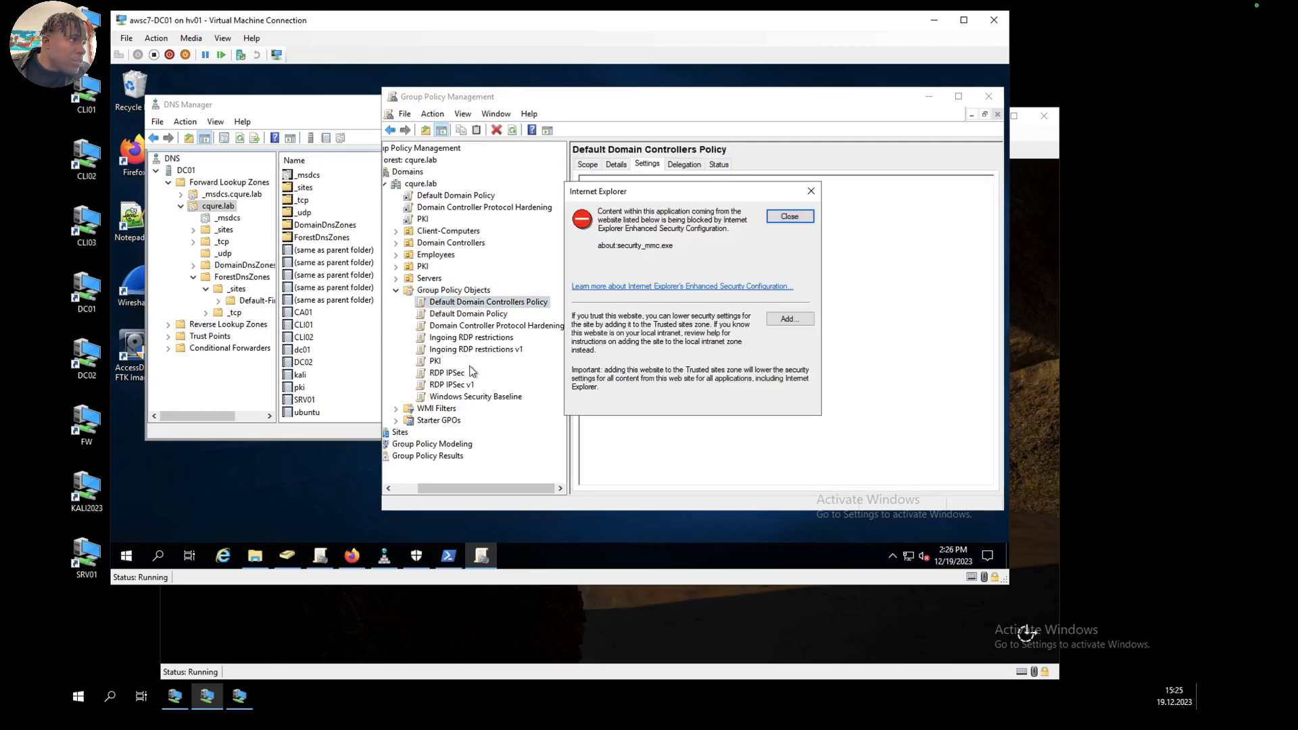
left_click(790, 215)
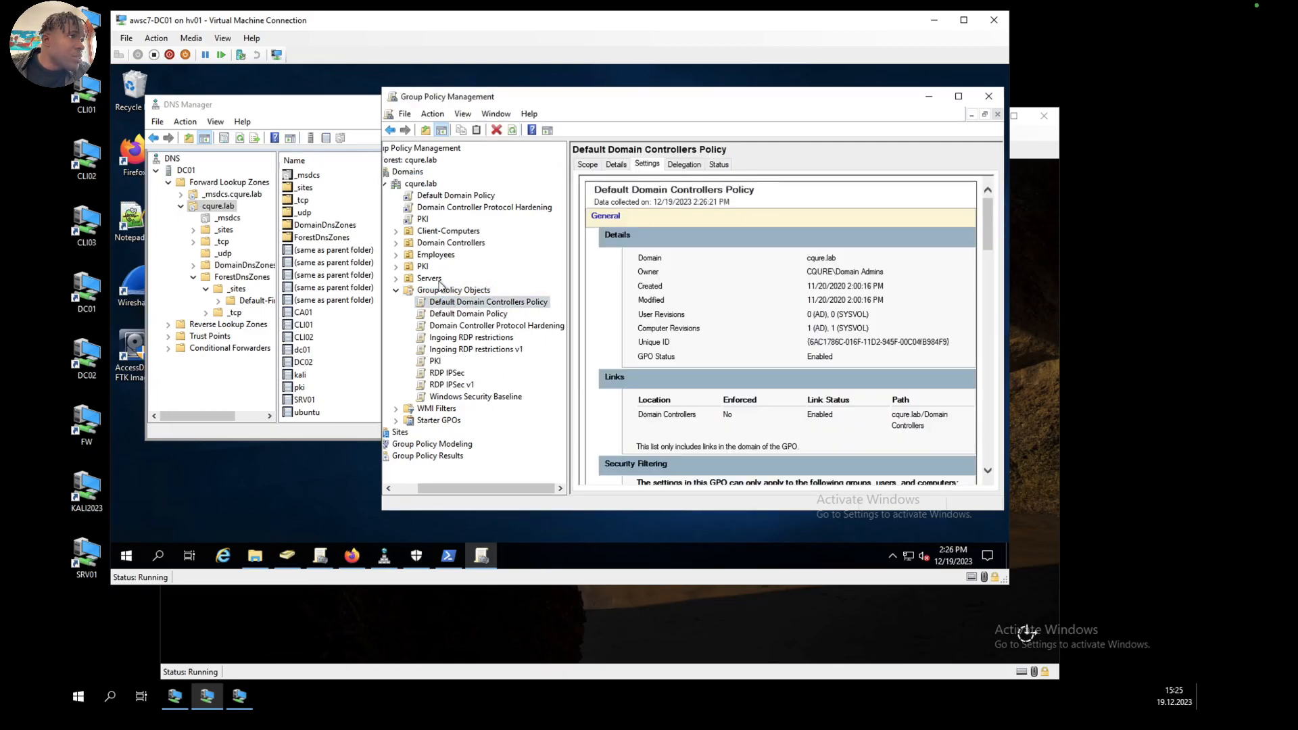
left_click(453, 290)
right_click(452, 293)
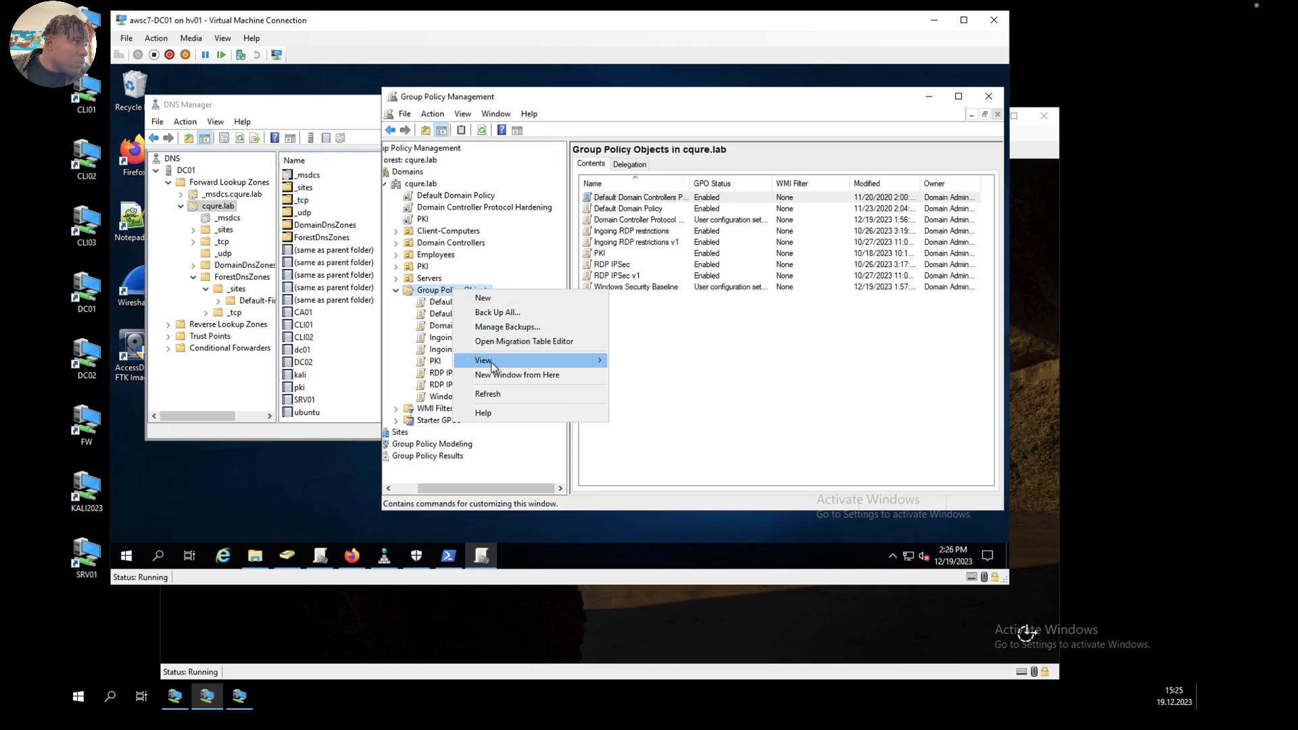
left_click(438, 291)
Step: Link the existing Windows Security Baseline GPO to the cqure.lab domain
left_click(430, 184)
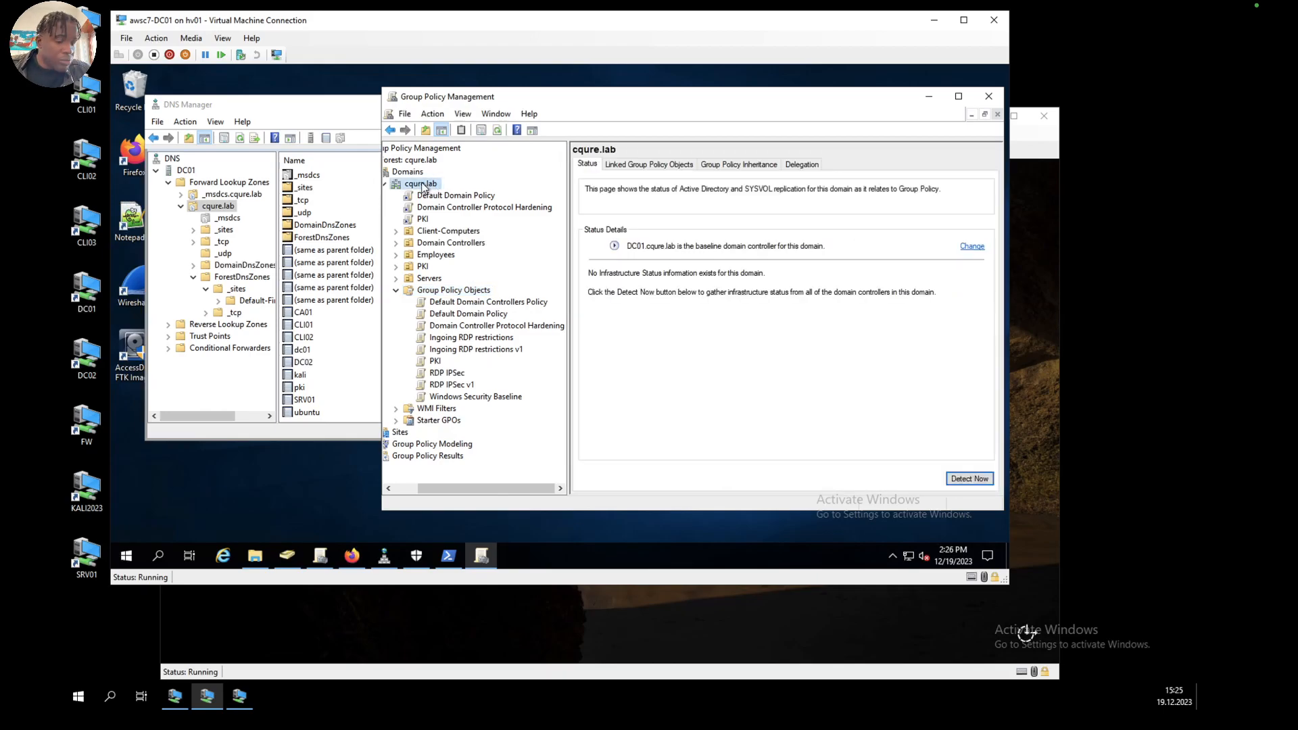
right_click(424, 186)
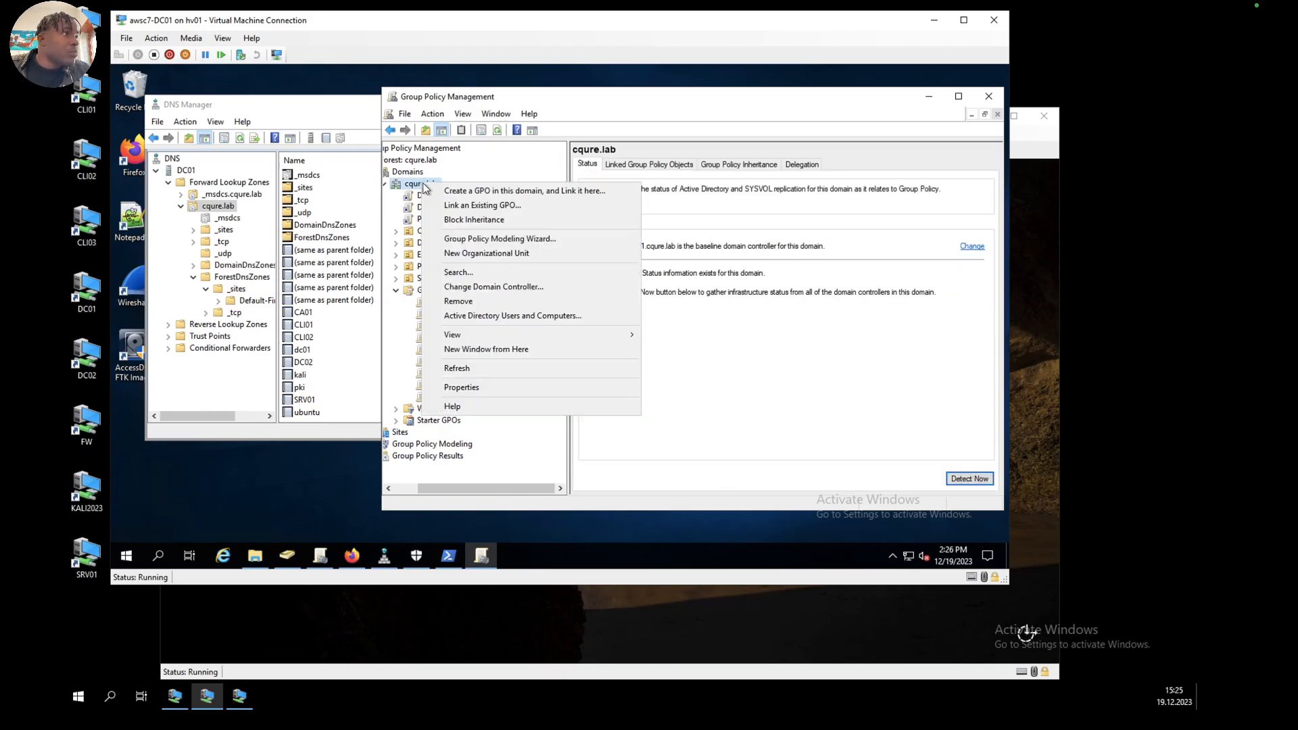
left_click(489, 203)
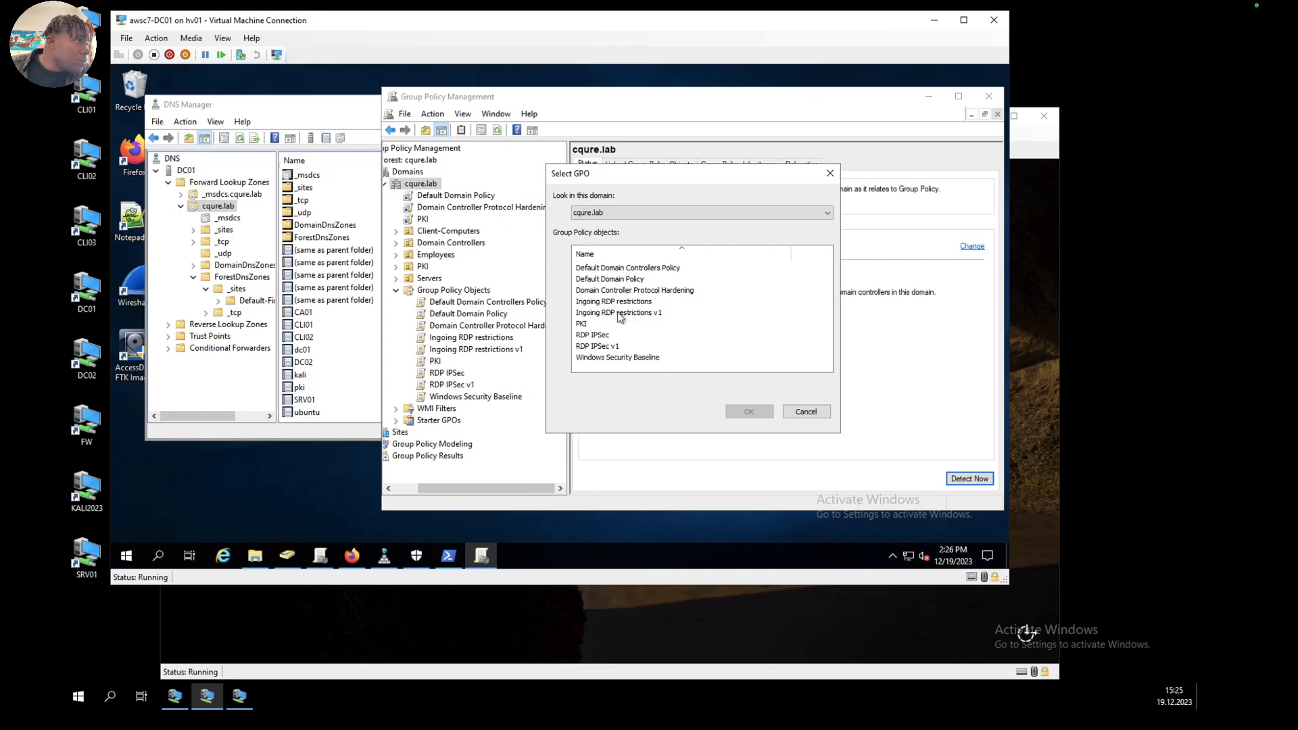
left_click(611, 356)
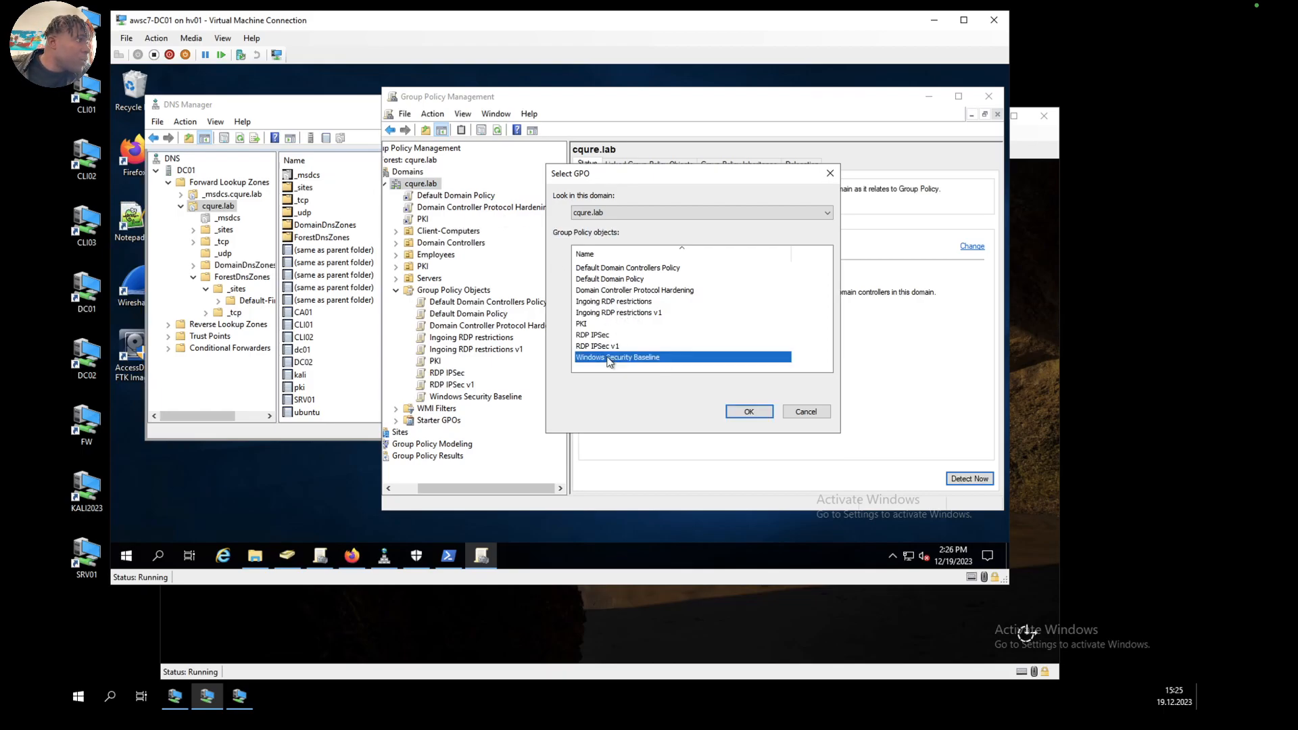
left_click(748, 411)
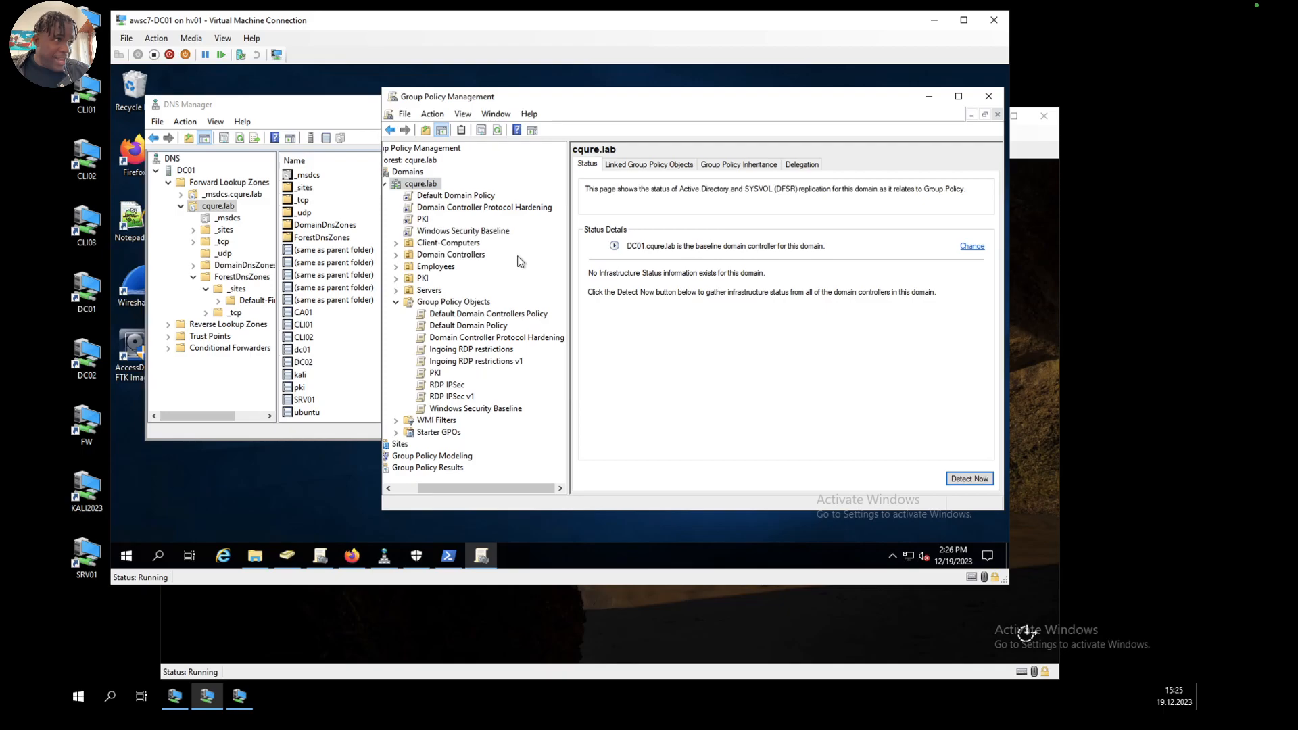
Step: Switch to the administrator PowerShell window and refresh the group policies with gpupdate
left_click(448, 555)
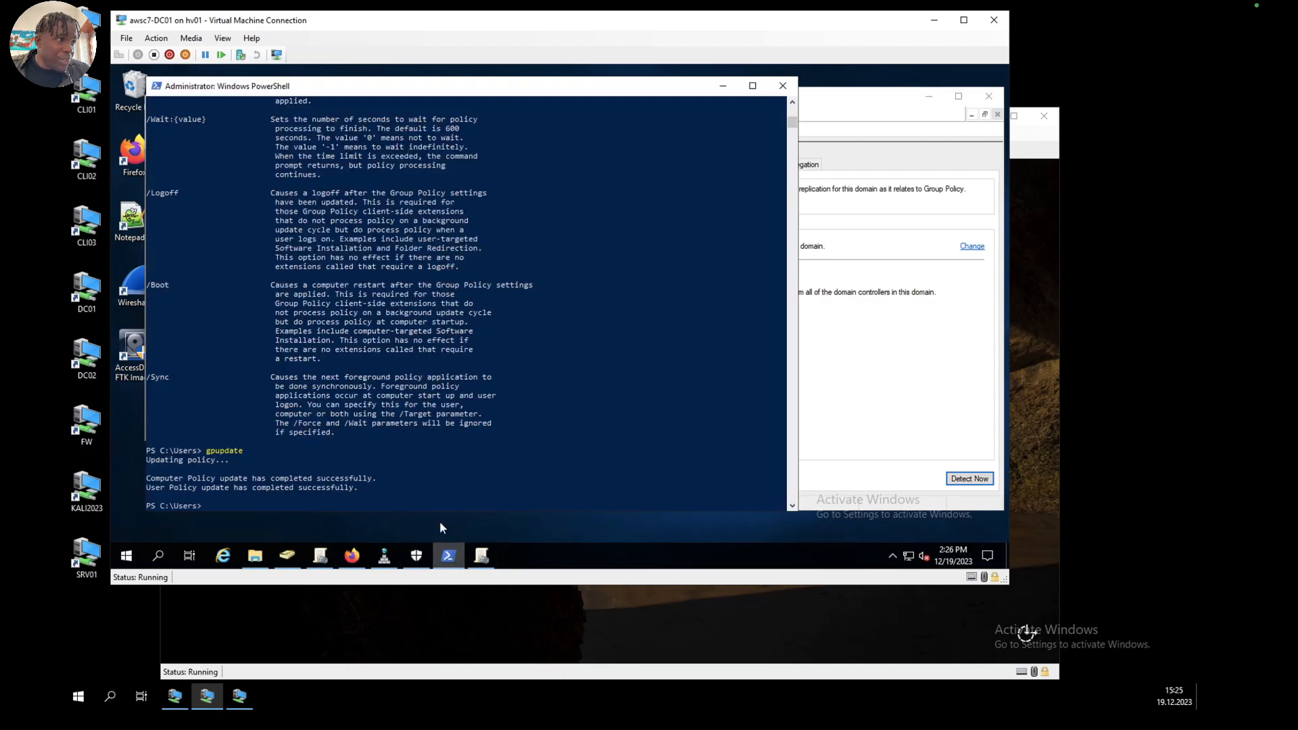
key("Up")
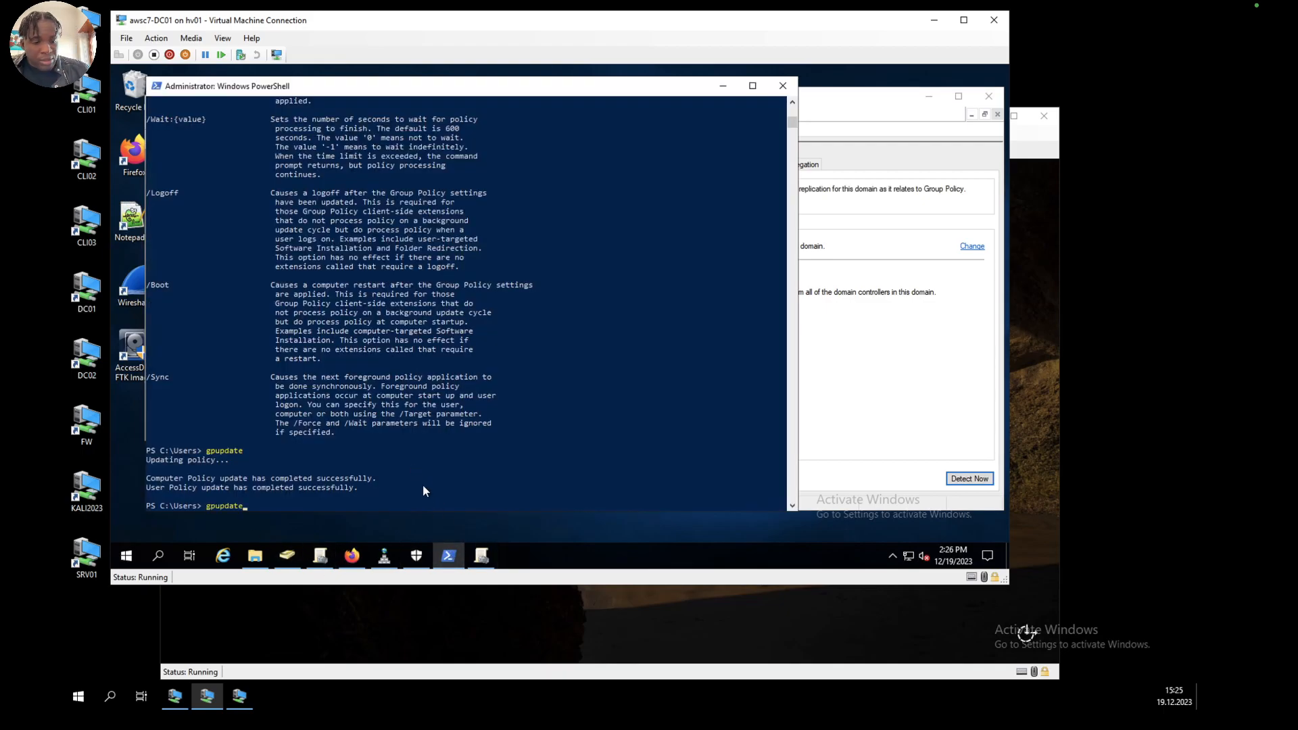
key("Return")
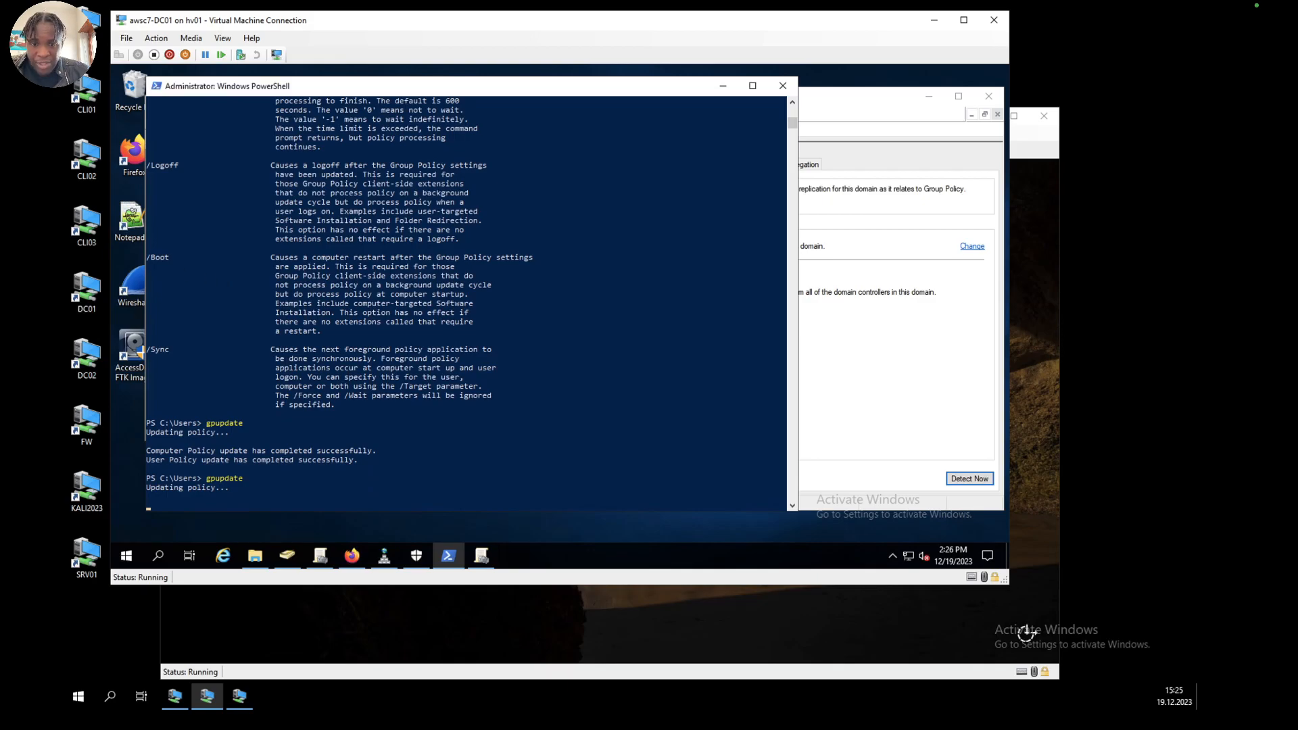